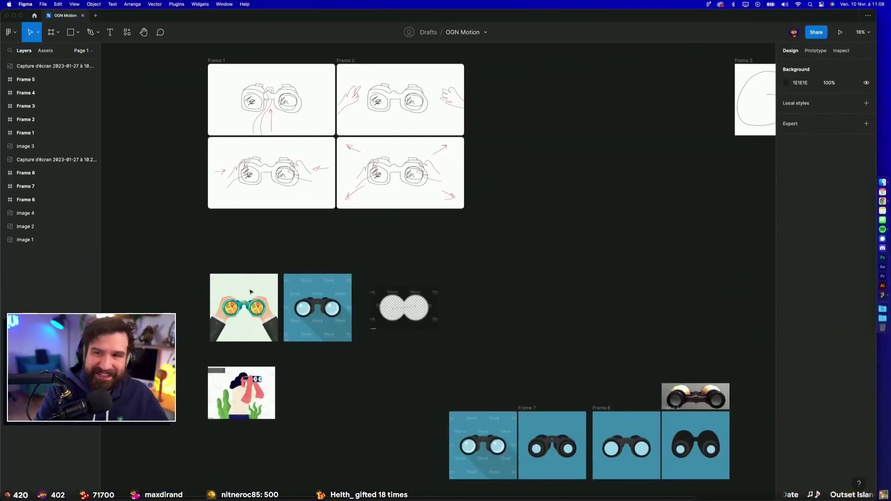
# Step: Pan around the Figma canvas over the binocular frames
pyautogui.scroll(10, 396, 145)
pyautogui.scroll(-2, 396, 146)
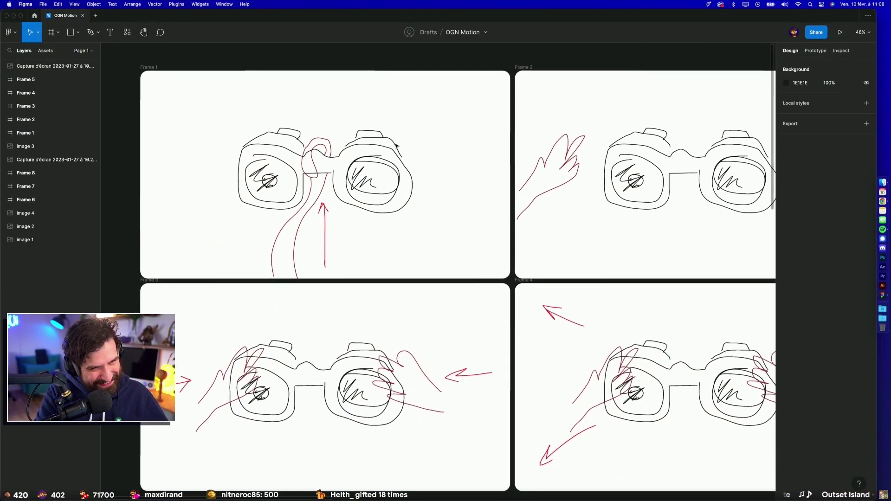
pyautogui.scroll(-2, 396, 146)
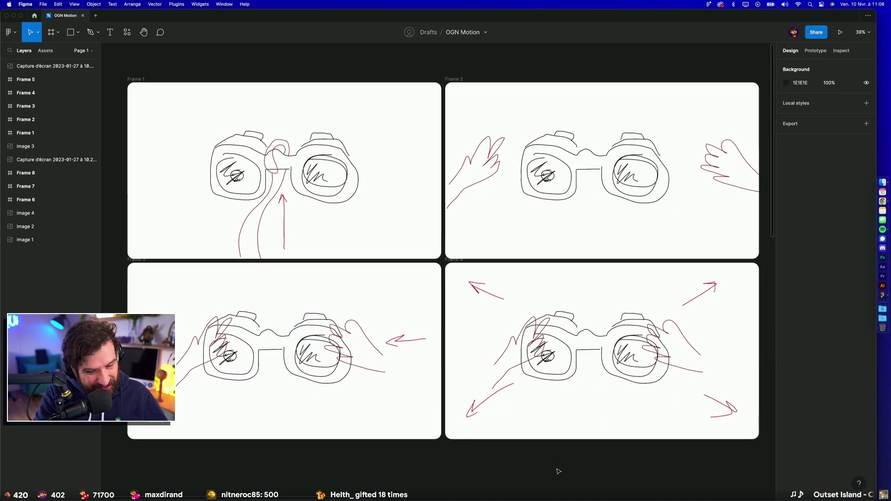
pyautogui.scroll(-5, 557, 464)
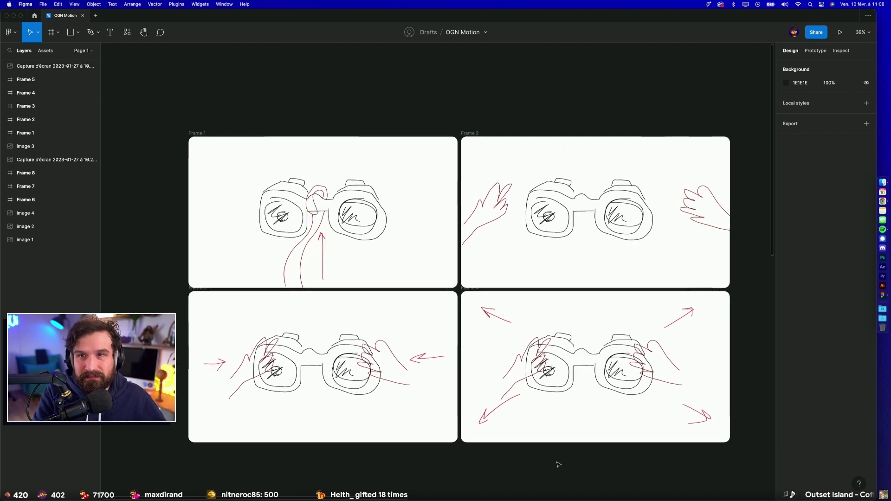
pyautogui.scroll(-10, 556, 464)
pyautogui.scroll(-5, 555, 464)
pyautogui.hscroll(5, 598, 431)
pyautogui.scroll(5, 603, 428)
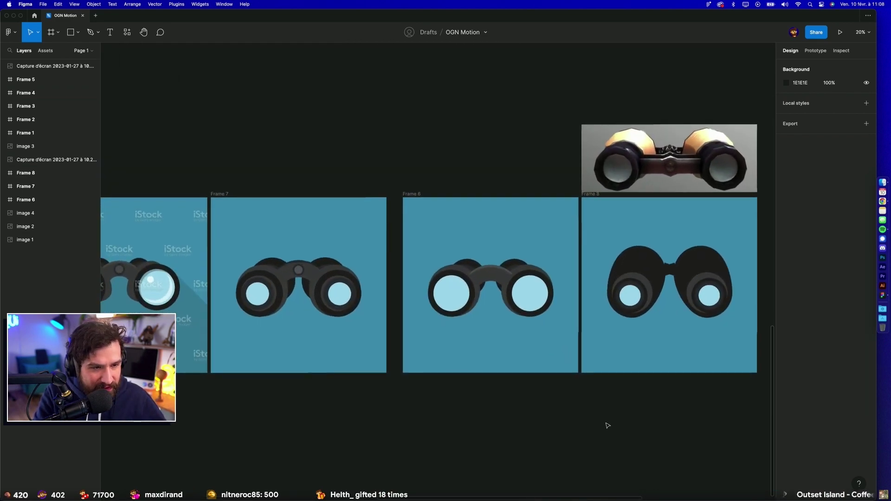
pyautogui.hscroll(-5, 518, 193)
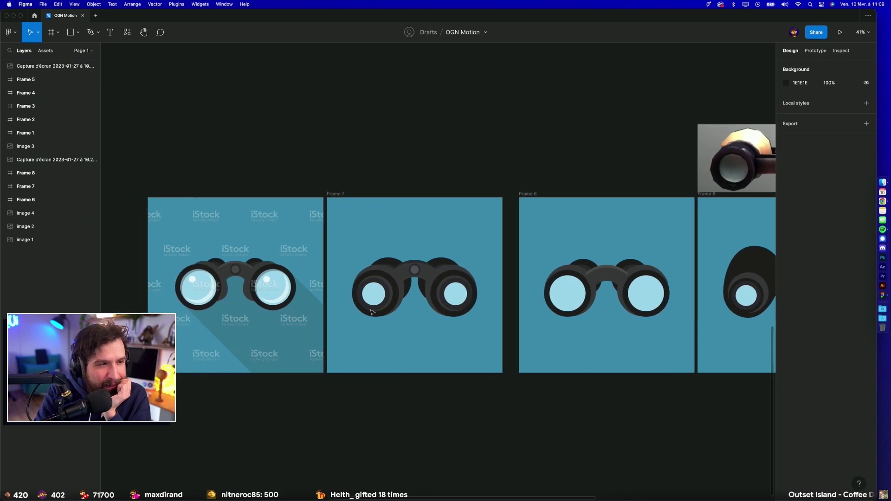
pyautogui.hscroll(4, 564, 431)
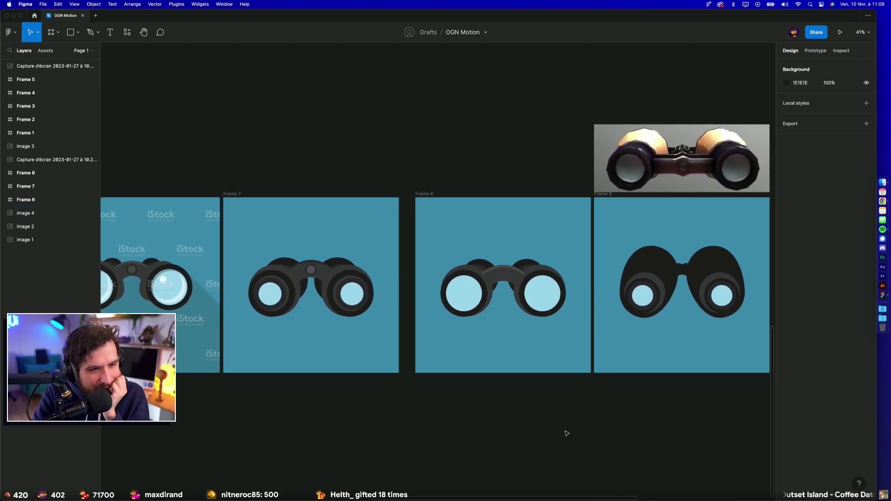
pyautogui.hscroll(4, 535, 424)
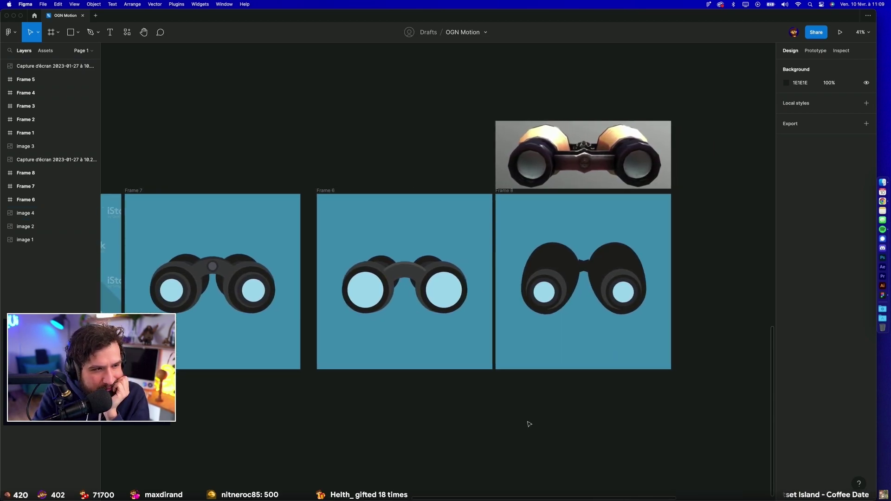
pyautogui.hscroll(-1, 529, 424)
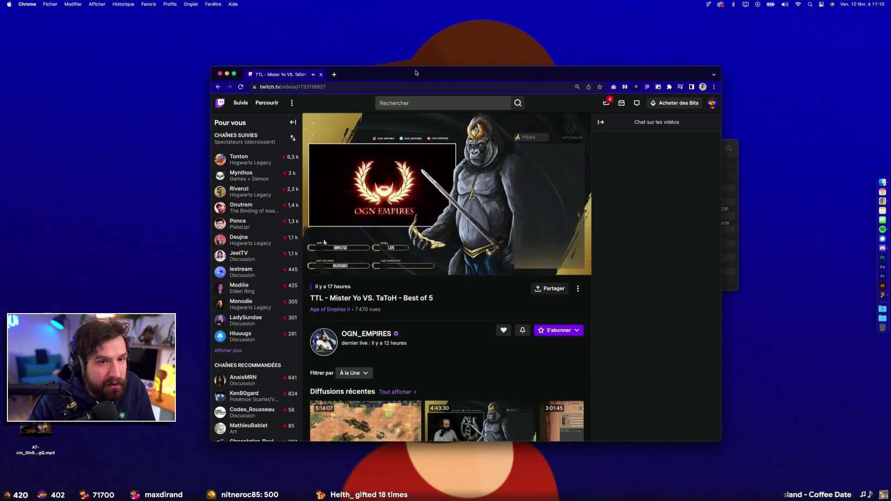
# Step: Move and enlarge the Twitch browser window, jump into the gameplay and pause
pyautogui.moveTo(416, 73); pyautogui.dragTo(234, 22)
pyautogui.moveTo(540, 390); pyautogui.dragTo(862, 477)
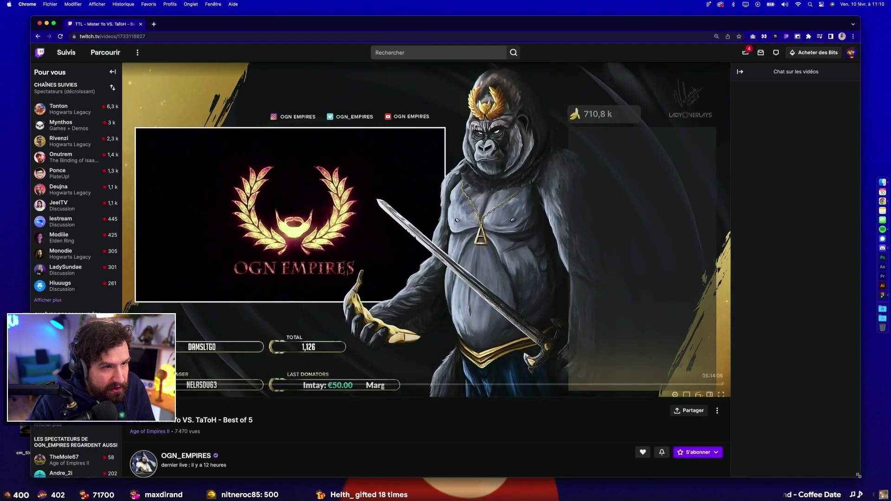
pyautogui.click(185, 385)
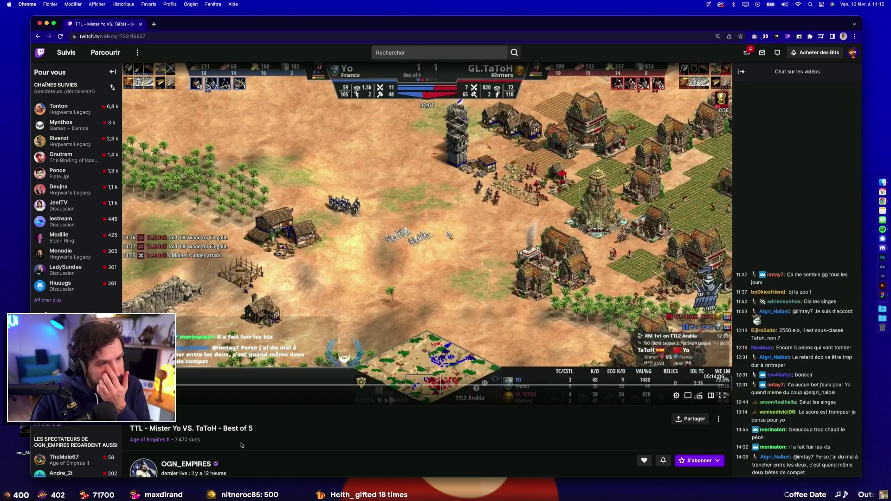
pyautogui.press('space')
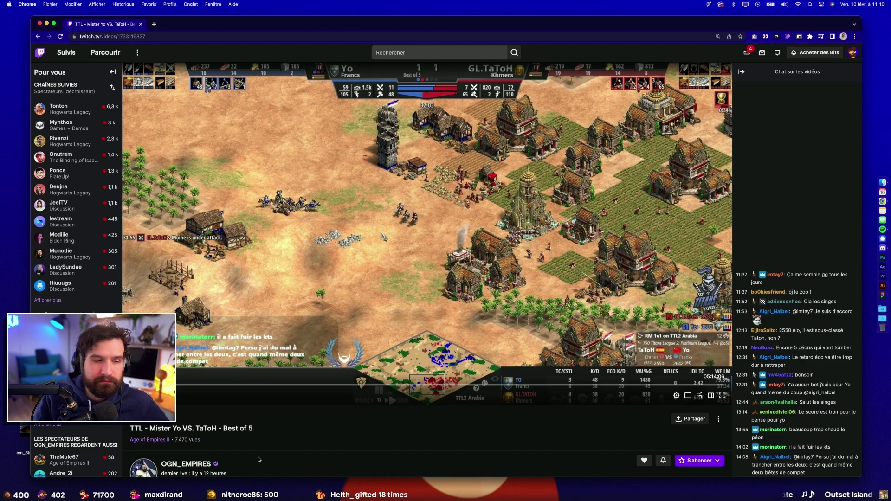
pyautogui.moveTo(453, 385)
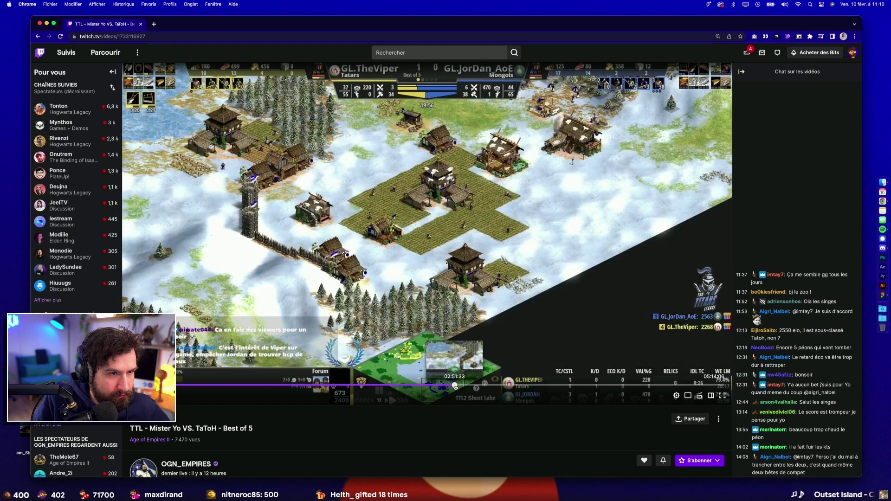
# Step: Skim several later moments of the match, ending on the desert wall fight, then return to Figma
pyautogui.moveTo(447, 386); pyautogui.dragTo(506, 385)
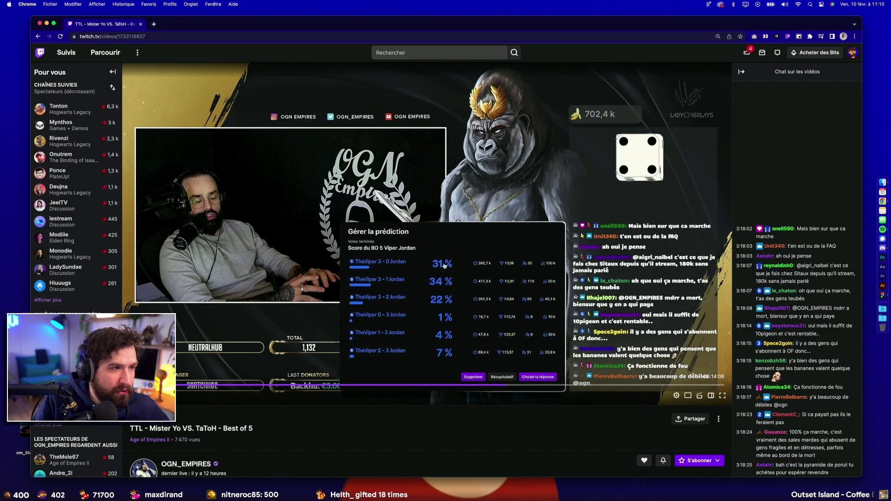
pyautogui.click(689, 385)
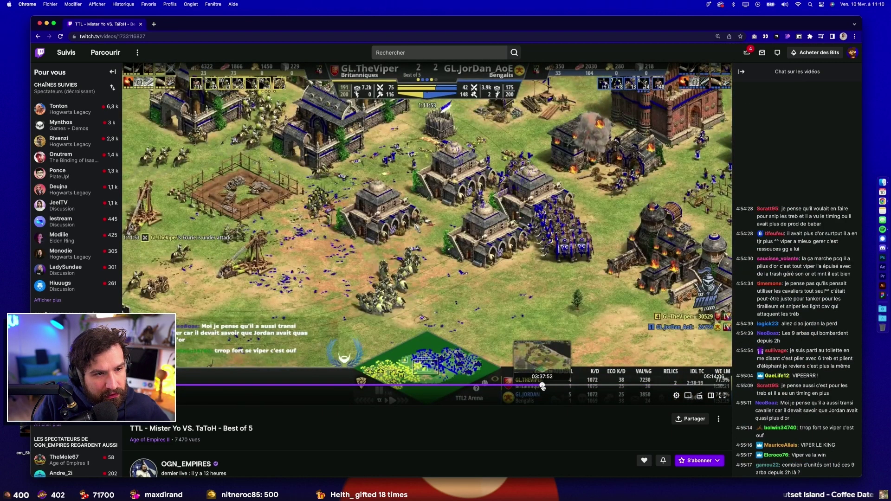
pyautogui.click(497, 386)
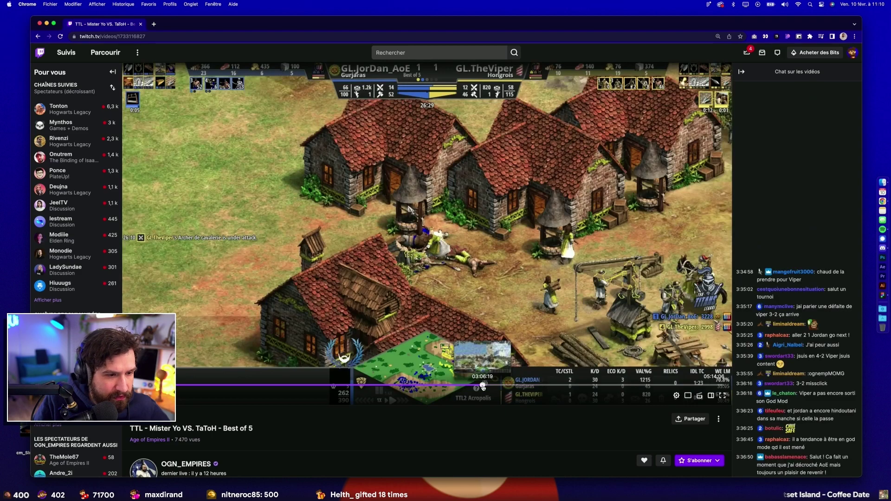
pyautogui.click(412, 386)
pyautogui.click(428, 385)
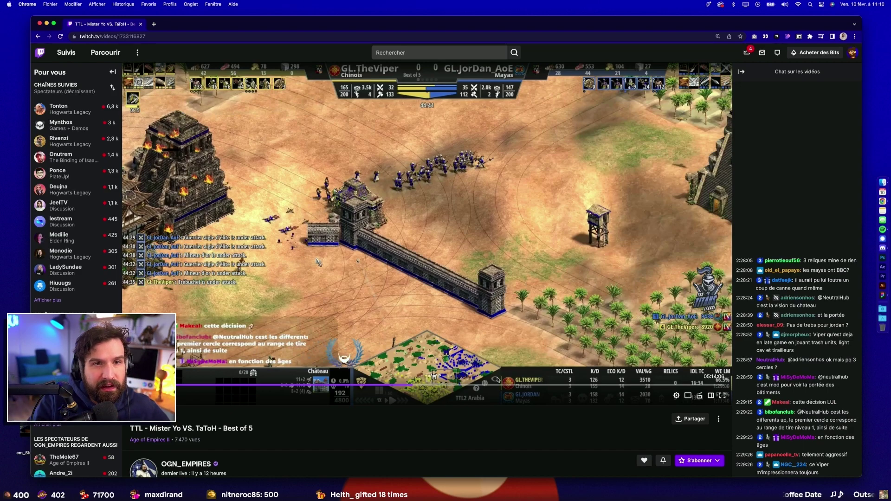
pyautogui.hotkey('ctrl', 'Right')
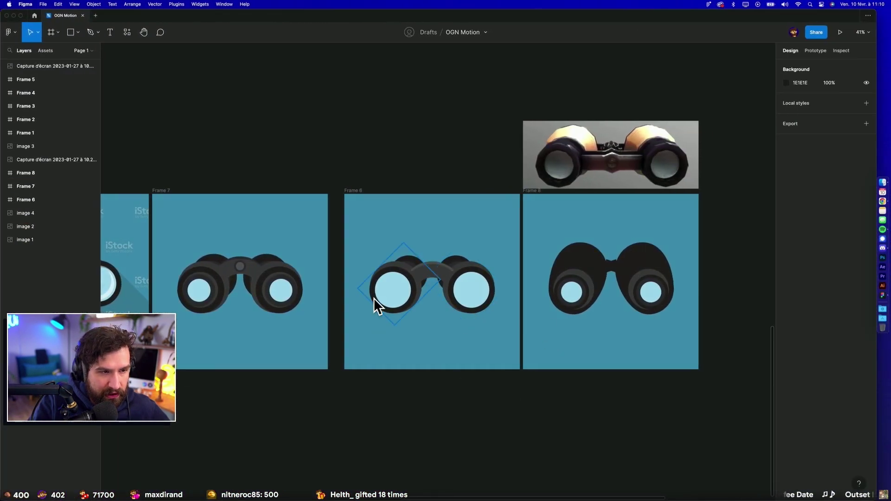
# Step: Move the 3D binocular render left above Frame 7 and nudge Frame 7 right
pyautogui.hscroll(-3, 296, 369)
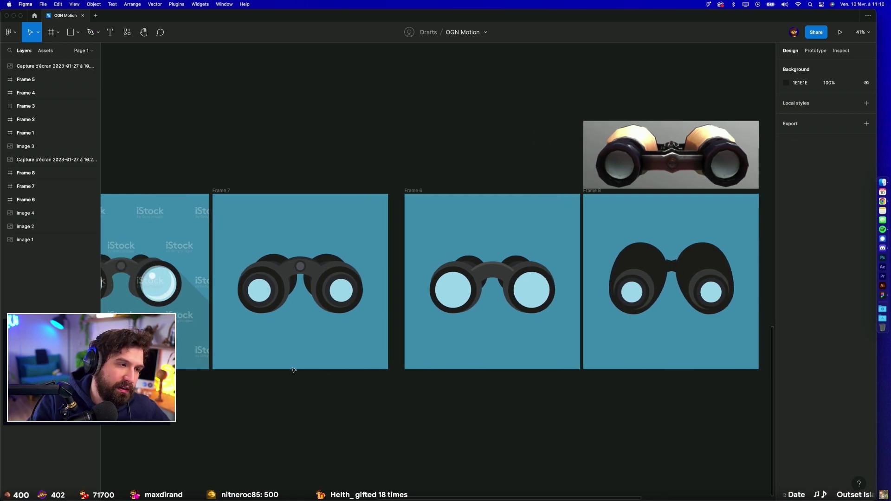
pyautogui.hscroll(-4, 296, 369)
pyautogui.hscroll(1, 293, 369)
pyautogui.hscroll(-5, 293, 370)
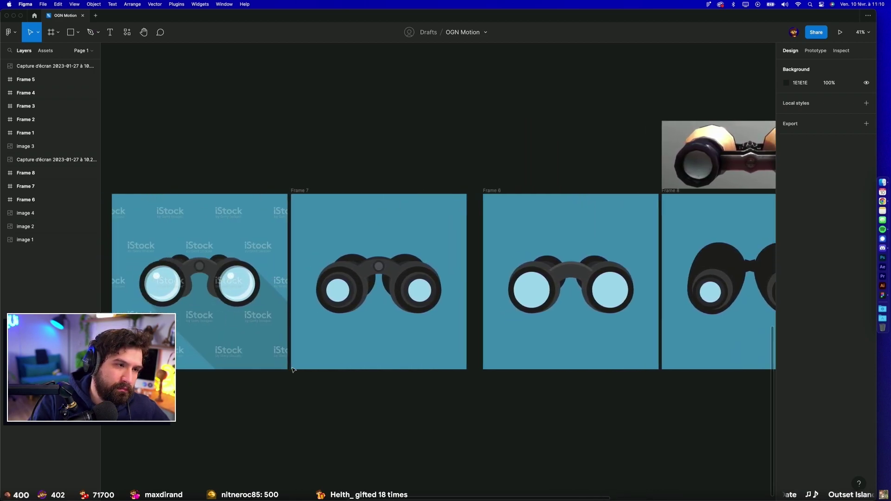
pyautogui.hscroll(2, 293, 370)
pyautogui.moveTo(713, 153)
pyautogui.mouseDown()
pyautogui.moveTo(440, 85)
pyautogui.moveTo(447, 90)
pyautogui.mouseUp()
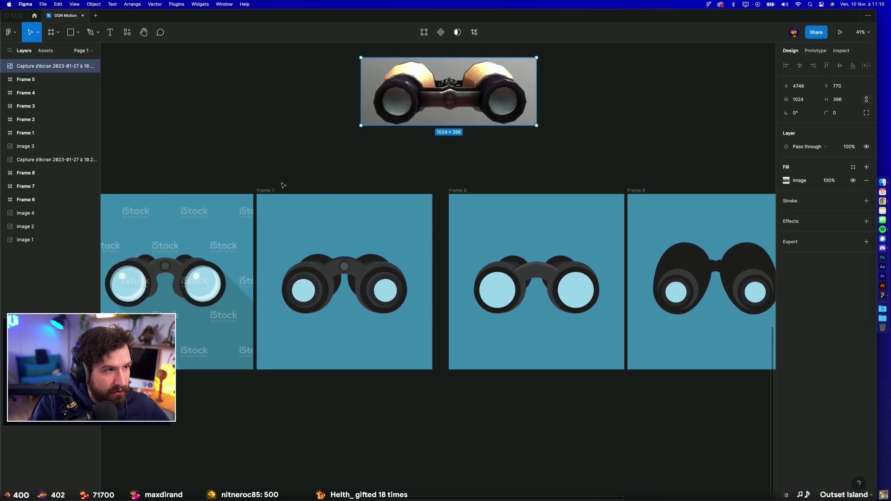
pyautogui.moveTo(284, 195); pyautogui.dragTo(297, 195)
# Step: Move the watermarked iStock image farther left and deselect it
pyautogui.hscroll(-5, 252, 223)
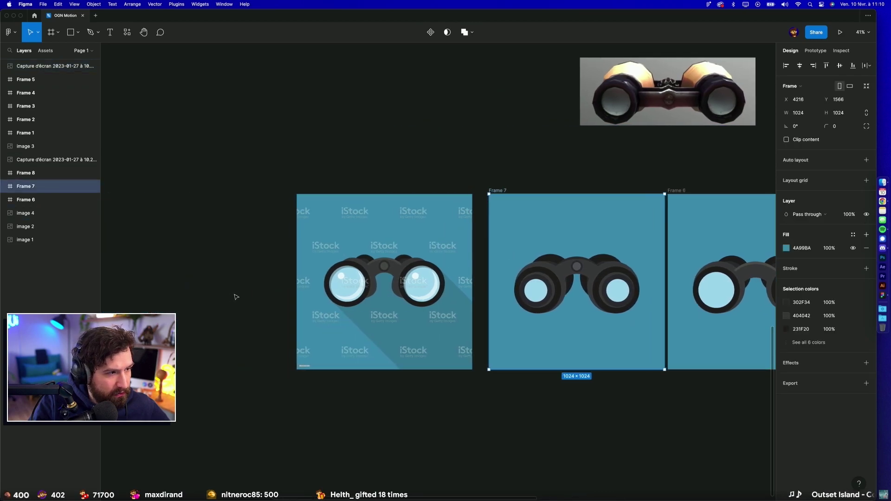
pyautogui.moveTo(433, 293); pyautogui.dragTo(280, 294)
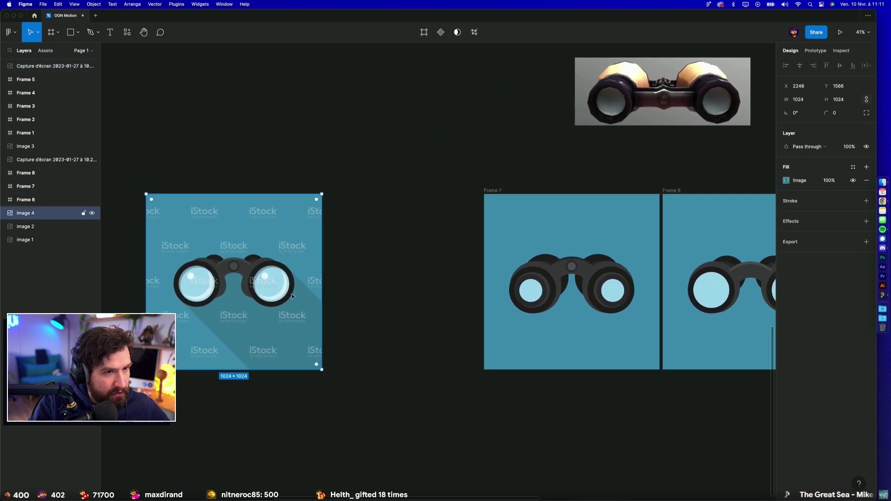
pyautogui.hscroll(8, 412, 388)
pyautogui.click(412, 389)
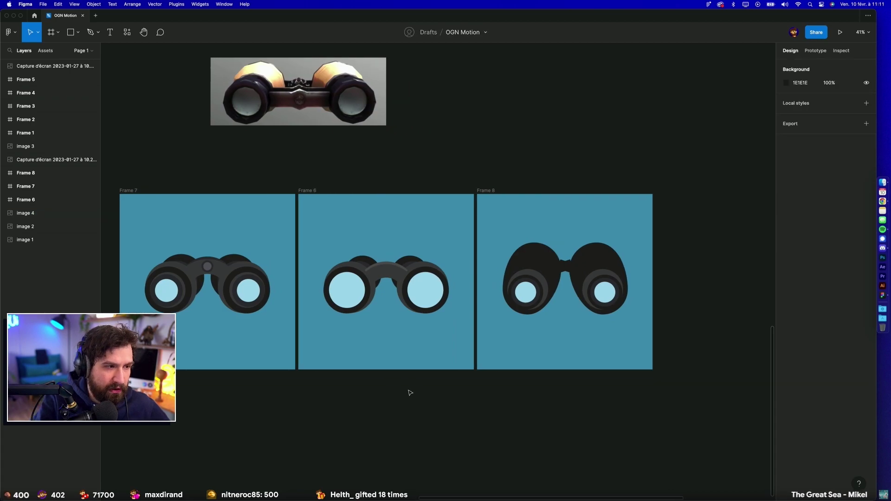
pyautogui.scroll(2, 411, 390)
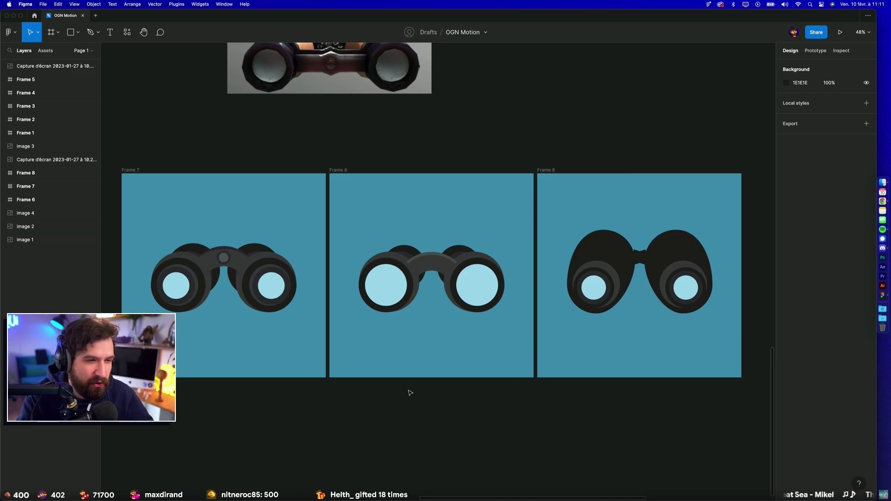
# Step: Select the 1024 × 396 3D binocular render above the frames
pyautogui.scroll(-3, 411, 393)
pyautogui.hscroll(-3, 414, 397)
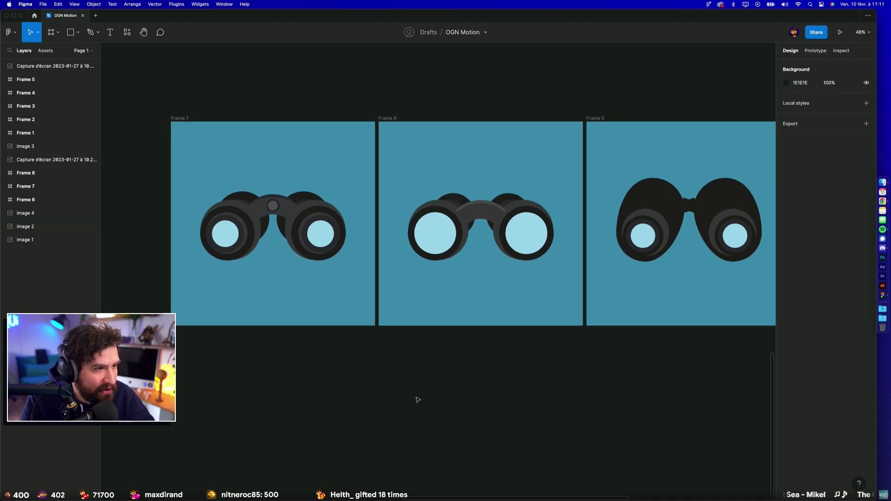
pyautogui.scroll(2, 447, 364)
pyautogui.hscroll(1, 448, 364)
pyautogui.scroll(1, 449, 366)
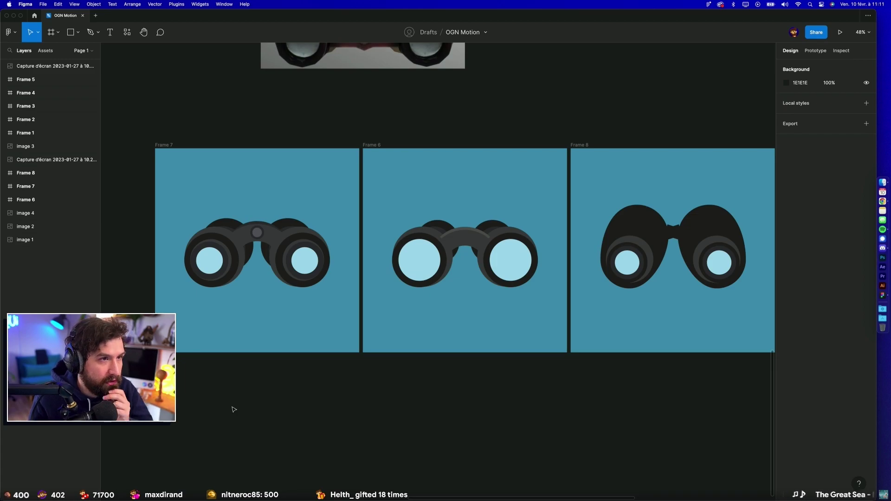
pyautogui.scroll(5, 233, 409)
pyautogui.hscroll(1, 233, 409)
pyautogui.click(408, 122)
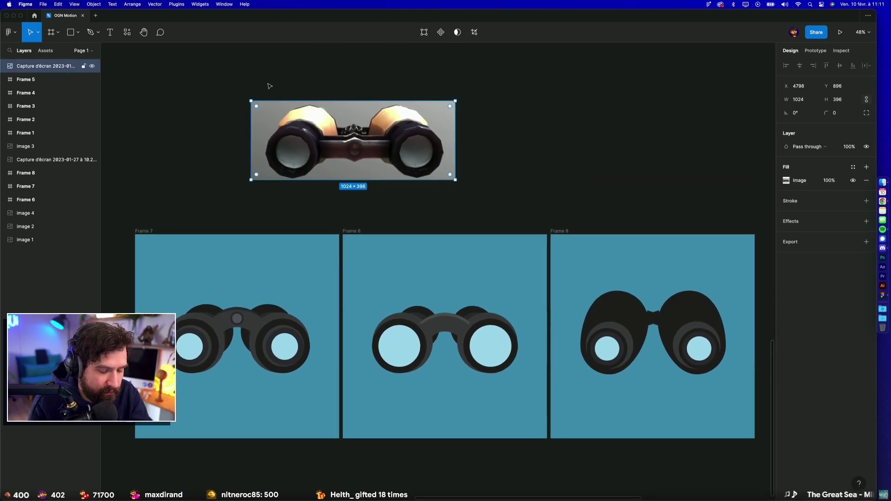
# Step: Annotate the 3D binocular render with freehand pencil strokes, undoing one stray stroke
pyautogui.click(98, 32)
pyautogui.click(74, 64)
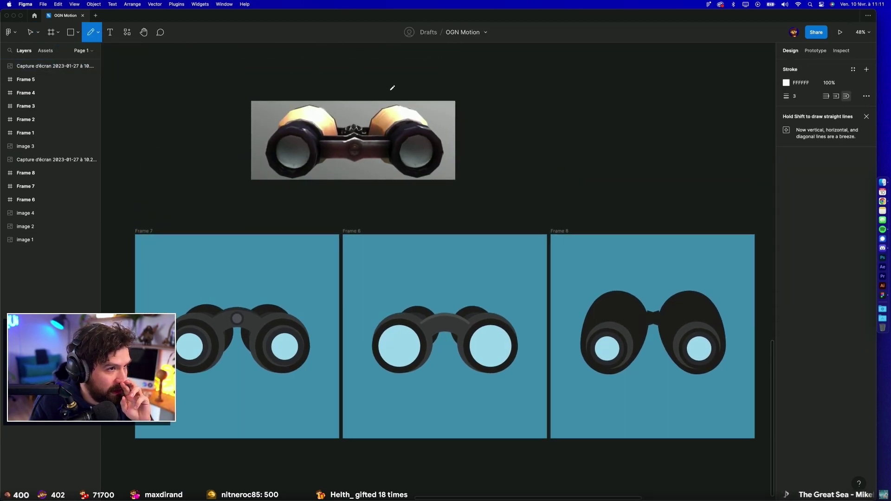
pyautogui.moveTo(392, 88); pyautogui.dragTo(399, 104)
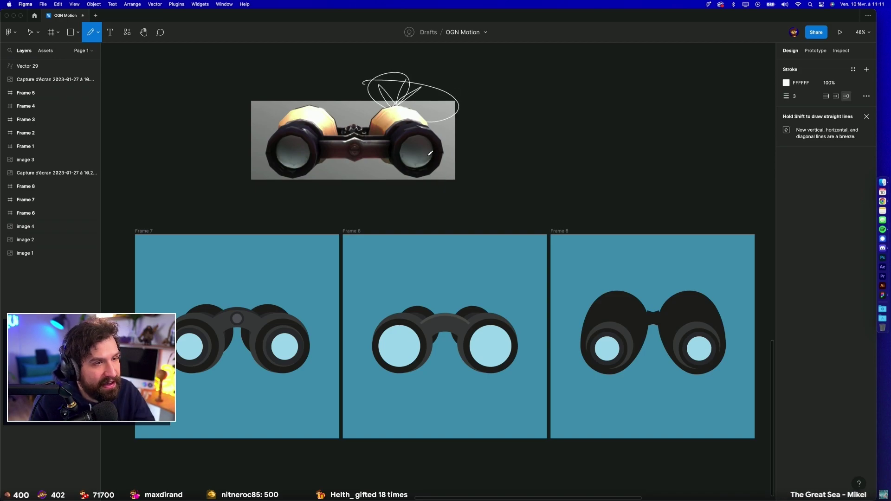
pyautogui.moveTo(431, 153); pyautogui.dragTo(404, 179)
pyautogui.hotkey('ctrl', 'z')
pyautogui.moveTo(497, 176); pyautogui.dragTo(415, 145)
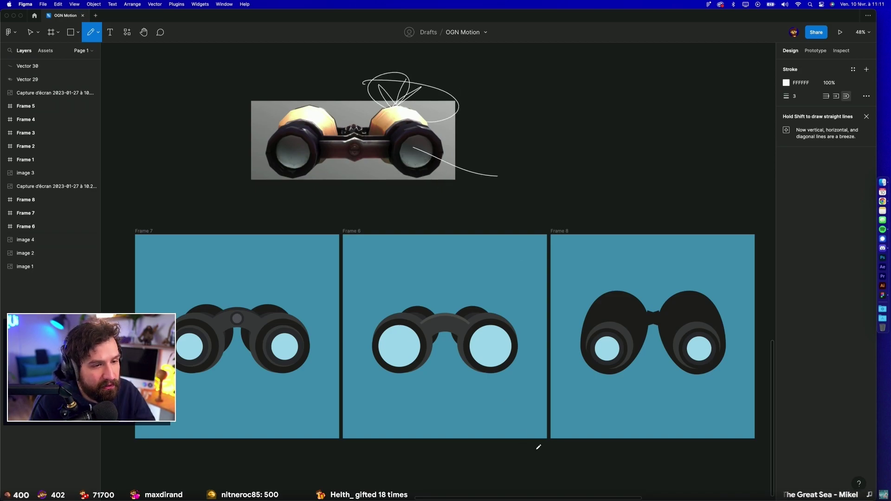
# Step: Sketch two arrows under Frame 6's binoculars, then marquee-select and delete them
pyautogui.moveTo(539, 447); pyautogui.dragTo(484, 403)
pyautogui.moveTo(378, 455); pyautogui.dragTo(395, 396)
pyautogui.press('Escape')
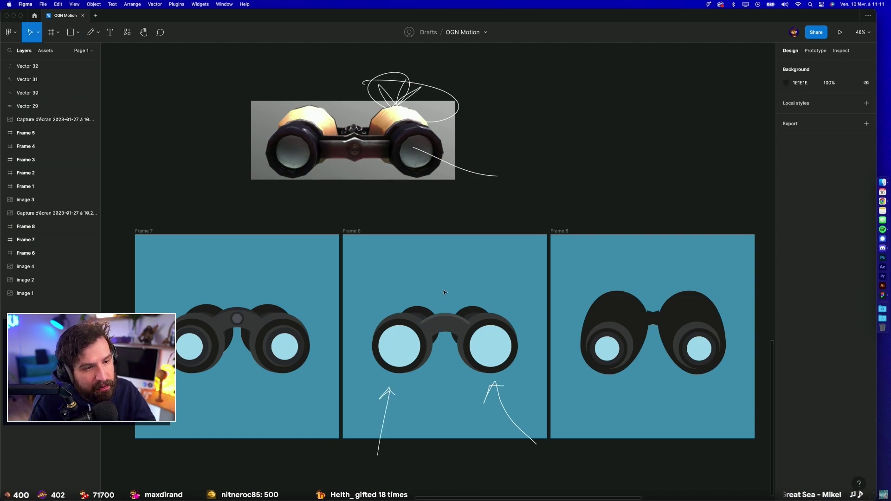
pyautogui.moveTo(541, 446); pyautogui.dragTo(336, 443)
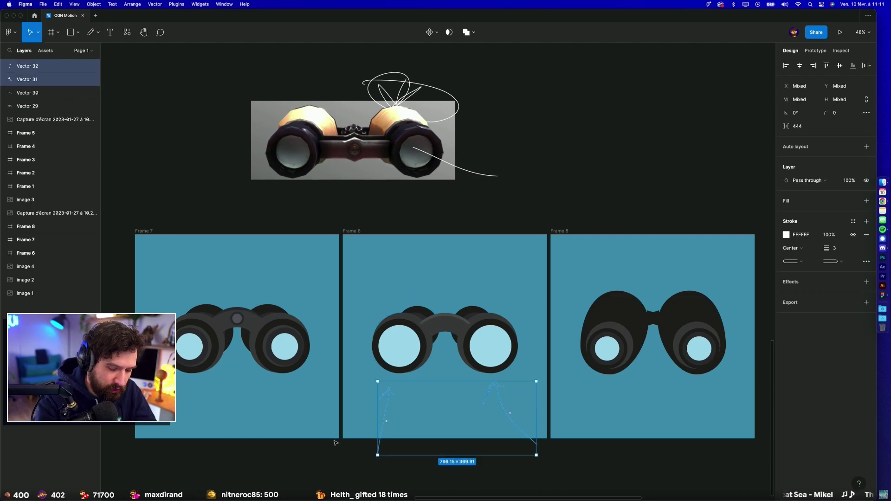
pyautogui.press('Delete')
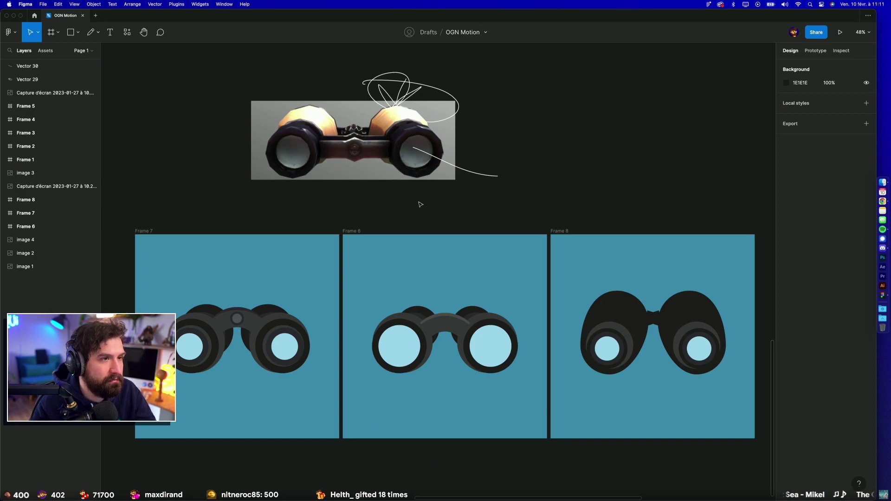
pyautogui.scroll(-3, 420, 205)
pyautogui.scroll(-1, 404, 185)
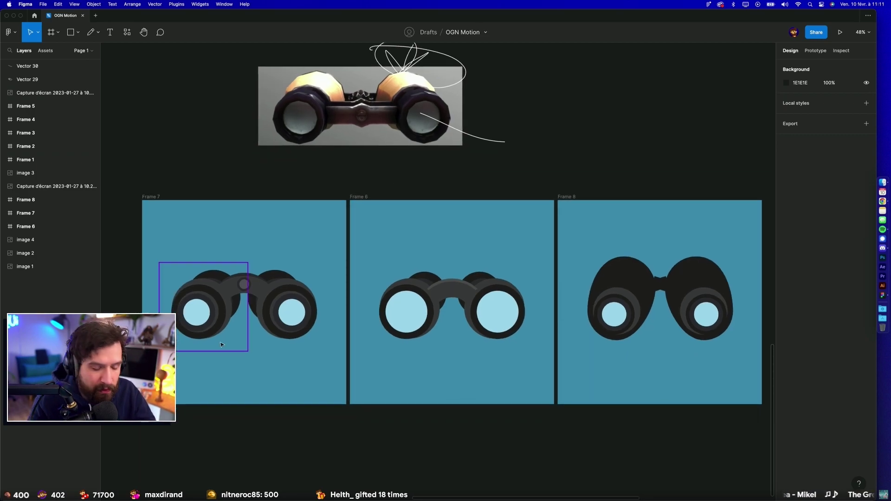
# Step: Handwrite the numbers 1, 2 and 3 on Frames 7, 6 and 8
pyautogui.click(91, 32)
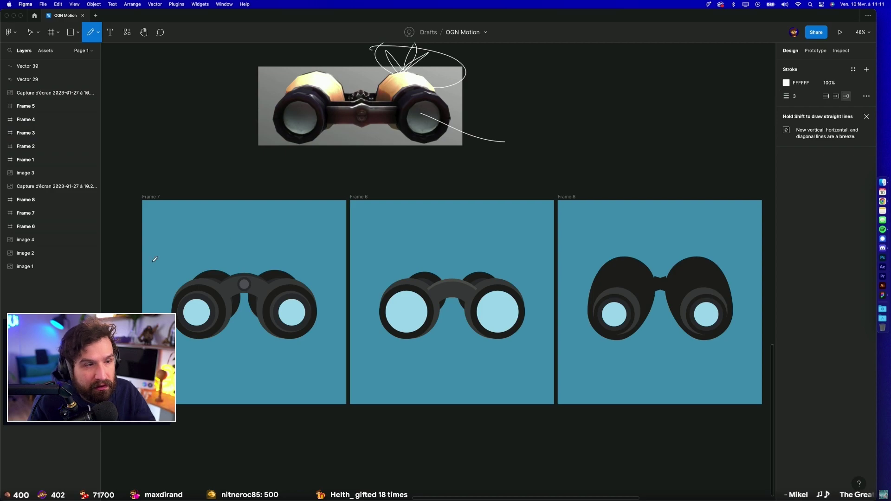
pyautogui.moveTo(181, 228); pyautogui.dragTo(218, 235)
pyautogui.moveTo(371, 216); pyautogui.dragTo(393, 234)
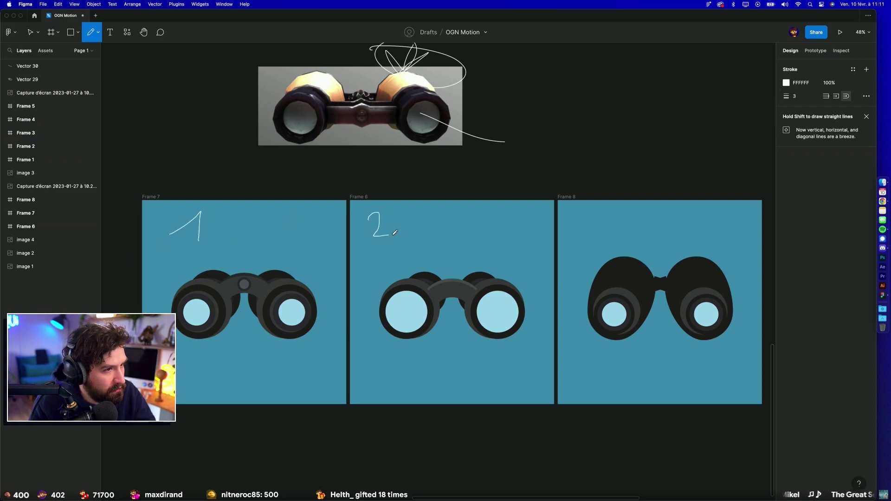
pyautogui.moveTo(592, 215)
pyautogui.mouseDown()
pyautogui.moveTo(595, 228)
pyautogui.moveTo(573, 241)
pyautogui.mouseUp()
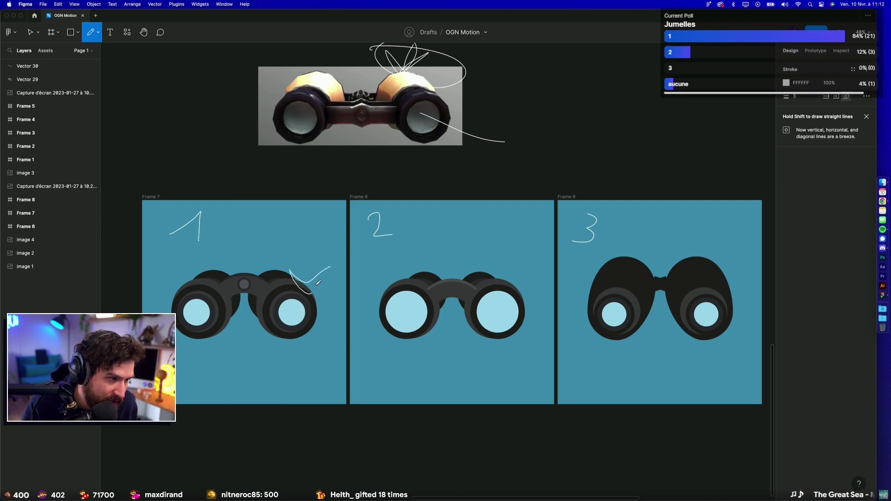
# Step: Undo a stray mark on Frame 7's binoculars and switch over to the Twitch stream
pyautogui.moveTo(333, 265); pyautogui.dragTo(297, 281)
pyautogui.scroll(1, 325, 325)
pyautogui.press('super+z')
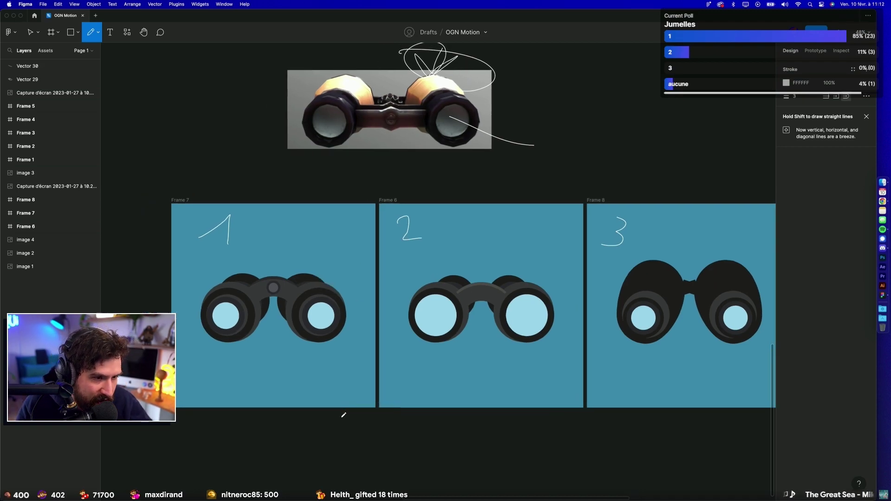
pyautogui.scroll(-2, 346, 409)
pyautogui.scroll(-1, 345, 414)
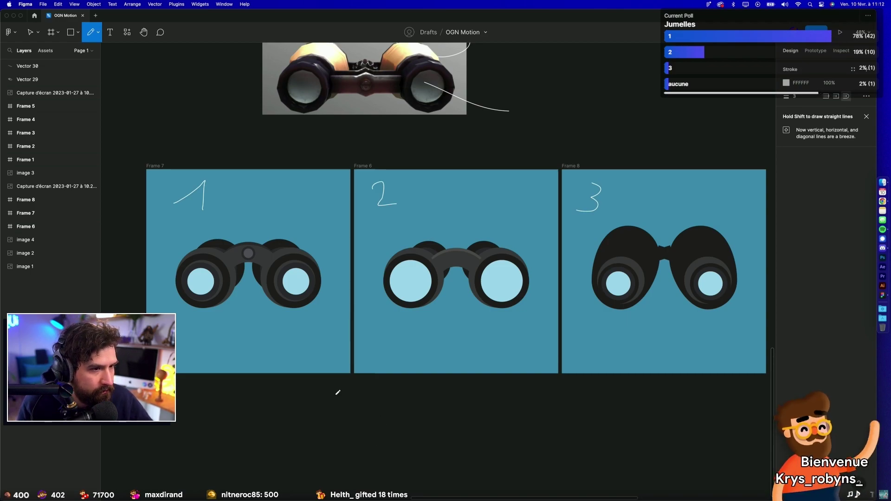
pyautogui.hotkey('ctrl', 'Left')
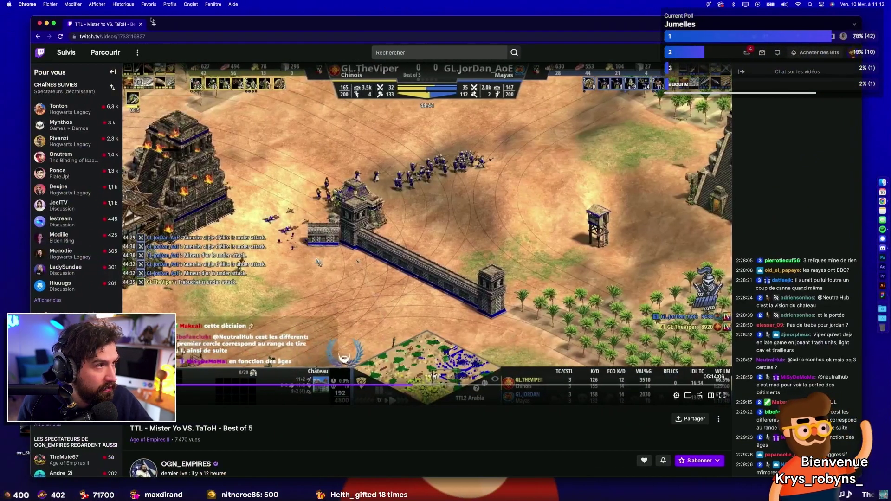
# Step: Flip past the OGN_EMPIRES Finder desktop and back to the numbered Figma frames
pyautogui.hotkey('ctrl', 'Left')
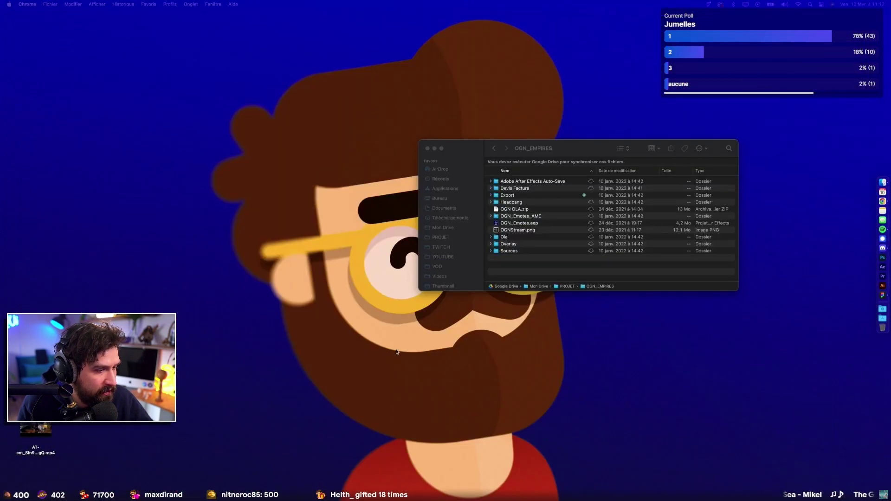
pyautogui.hotkey('ctrl', 'Right')
pyautogui.hscroll(2, 436, 255)
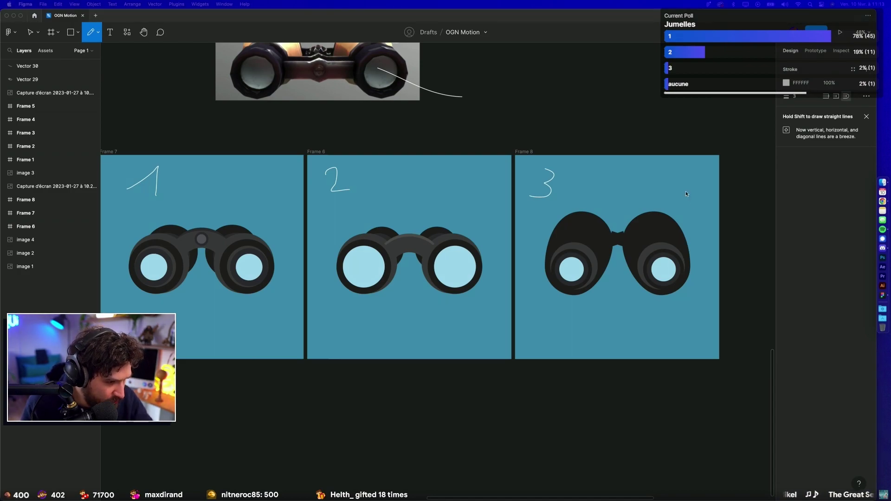
pyautogui.scroll(2, 719, 436)
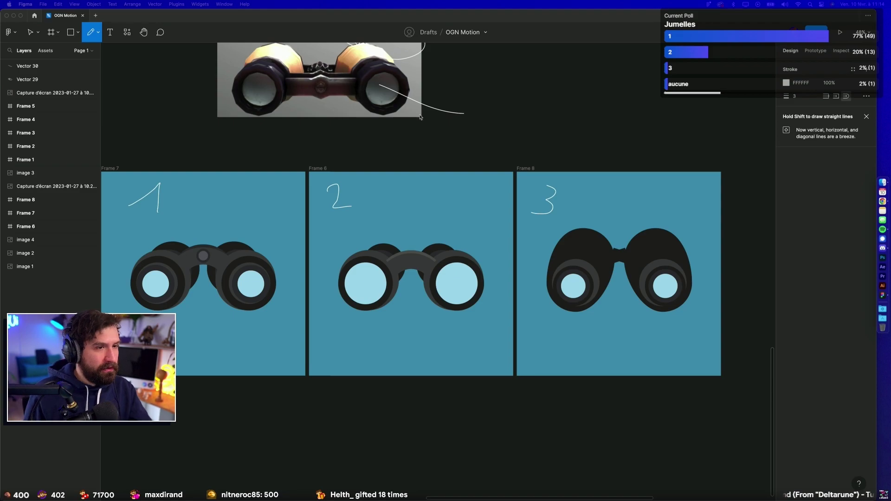
pyautogui.scroll(-5, 606, 116)
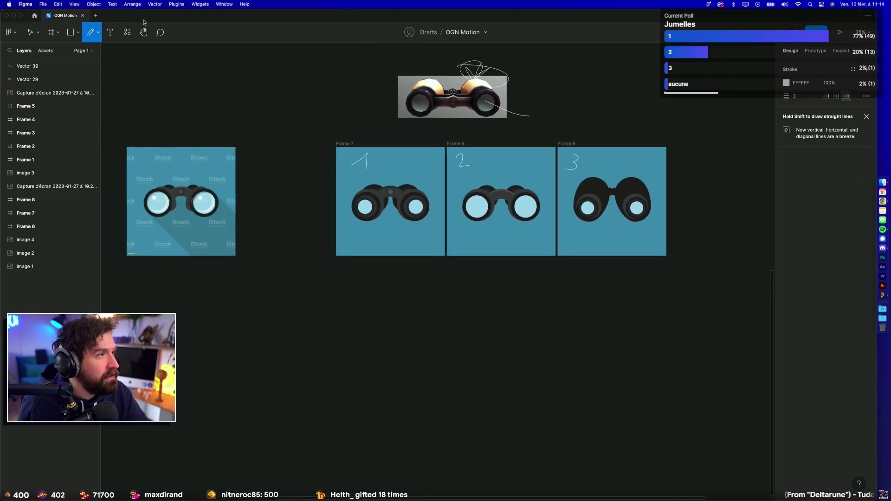
# Step: Try moving Frame 7's left binocular half out, then undo it
pyautogui.press('Escape')
pyautogui.click(369, 199)
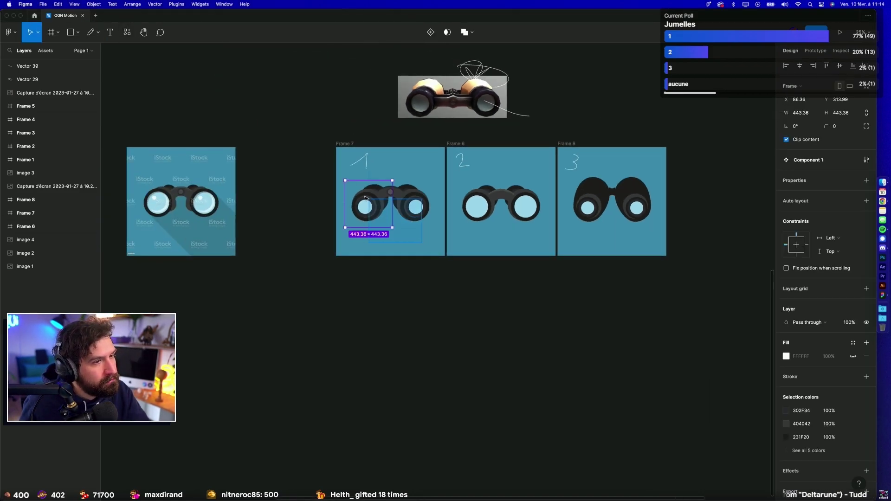
pyautogui.moveTo(369, 199); pyautogui.dragTo(390, 274)
pyautogui.hotkey('ctrl', 'z')
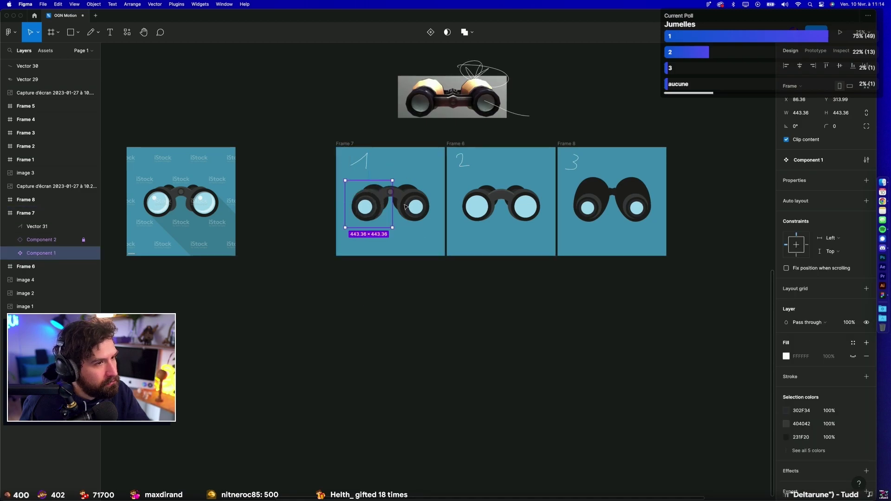
pyautogui.press('Escape')
# Step: Duplicate the Frame 7 binoculars onto the canvas below the frames
pyautogui.moveTo(410, 241)
pyautogui.mouseDown()
pyautogui.moveTo(353, 183)
pyautogui.moveTo(645, 408)
pyautogui.mouseUp()
pyautogui.click(642, 322)
pyautogui.scroll(2, 664, 344)
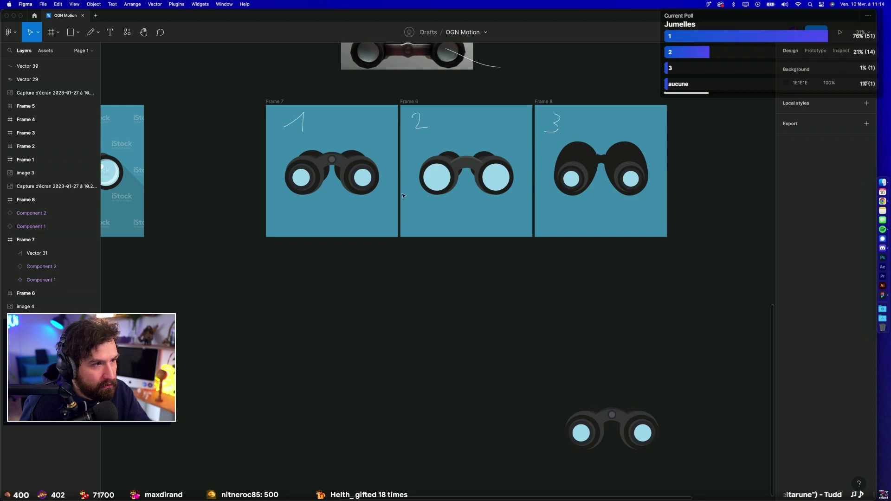
pyautogui.scroll(5, 672, 387)
pyautogui.scroll(-3, 624, 398)
pyautogui.scroll(-3, 625, 398)
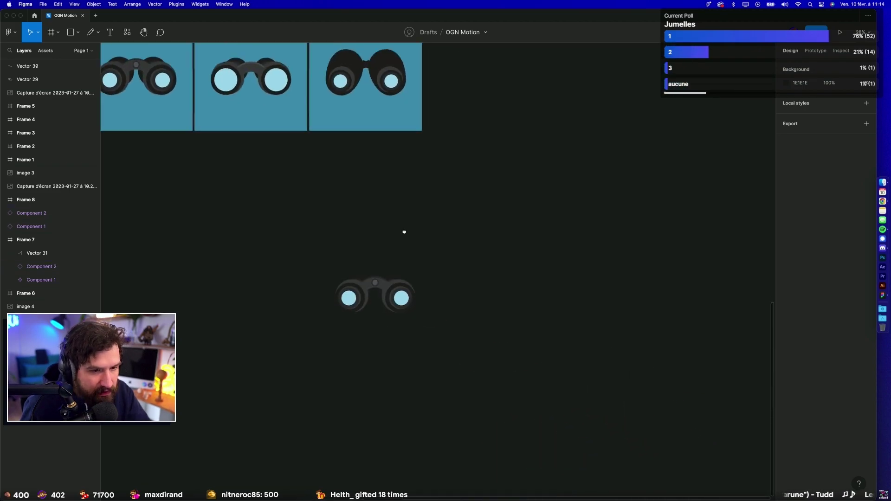
# Step: Group the copied binocular parts as Group 4, then hide Figma and shift desktop screenshots
pyautogui.moveTo(275, 219); pyautogui.dragTo(426, 365)
pyautogui.hotkey('ctrl', 'g')
pyautogui.press('Escape')
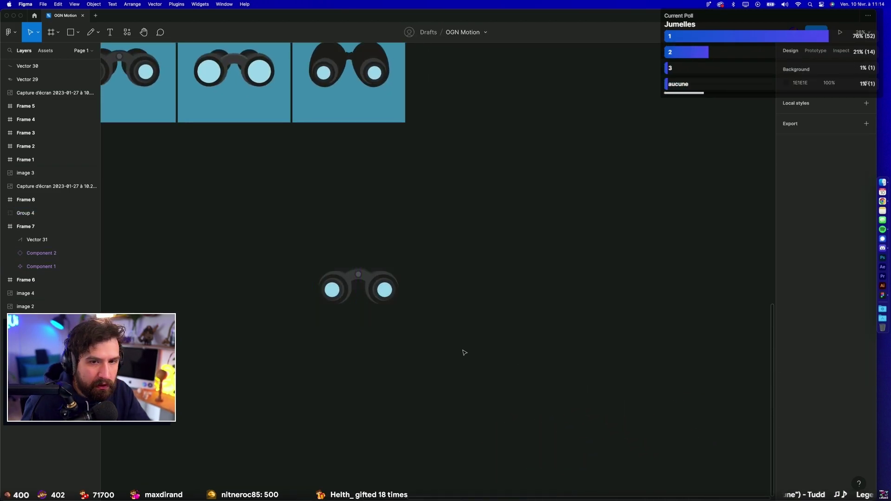
pyautogui.press('super+h')
pyautogui.moveTo(860, 48); pyautogui.dragTo(740, 99)
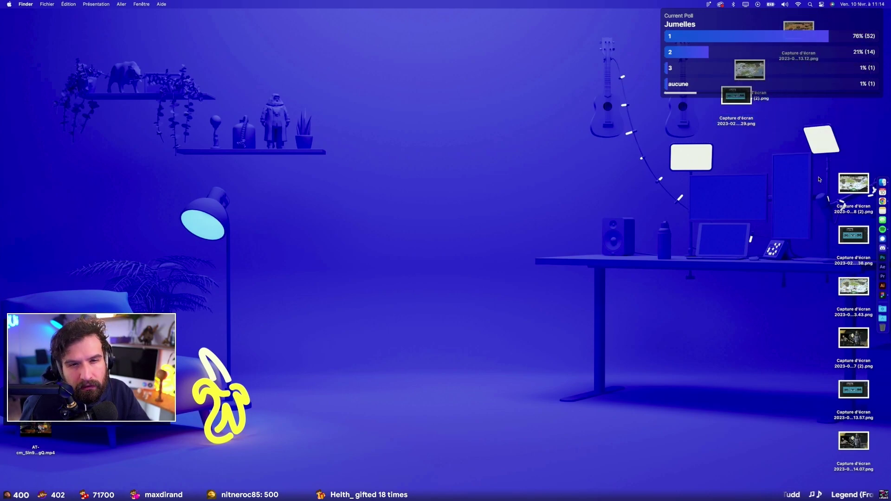
# Step: Move four screenshot icons out of the desktop's right column
pyautogui.moveTo(819, 179); pyautogui.dragTo(872, 264)
pyautogui.moveTo(853, 235); pyautogui.dragTo(744, 198)
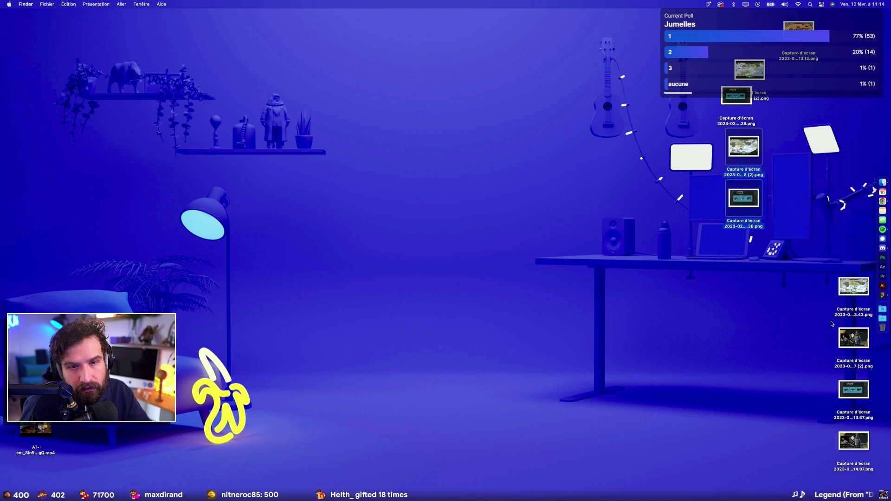
pyautogui.moveTo(832, 323); pyautogui.dragTo(873, 418)
pyautogui.moveTo(854, 390); pyautogui.dragTo(694, 176)
# Step: Select three stream screenshots and drag them into the Figma window
pyautogui.moveTo(645, 27)
pyautogui.mouseDown()
pyautogui.moveTo(742, 223)
pyautogui.moveTo(882, 327)
pyautogui.mouseUp()
pyautogui.moveTo(800, 41); pyautogui.dragTo(837, 278)
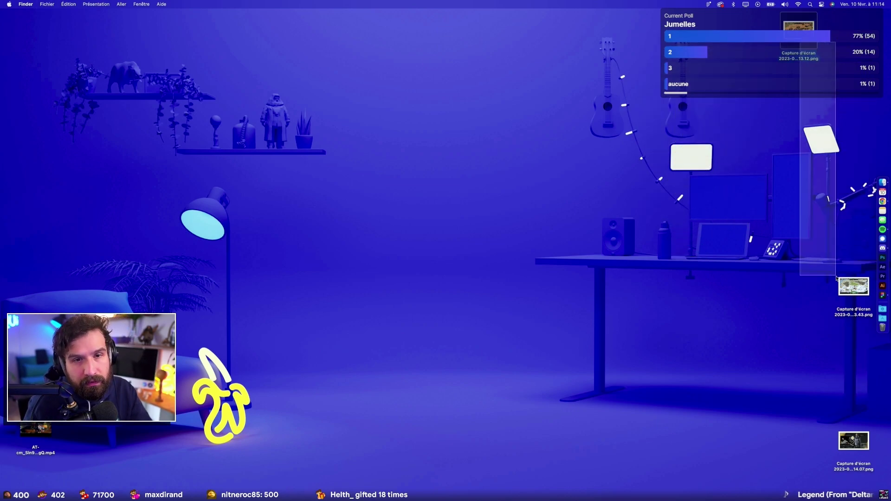
pyautogui.moveTo(860, 454); pyautogui.dragTo(857, 335)
pyautogui.moveTo(817, 227); pyautogui.dragTo(874, 419)
pyautogui.moveTo(838, 246); pyautogui.dragTo(650, 245)
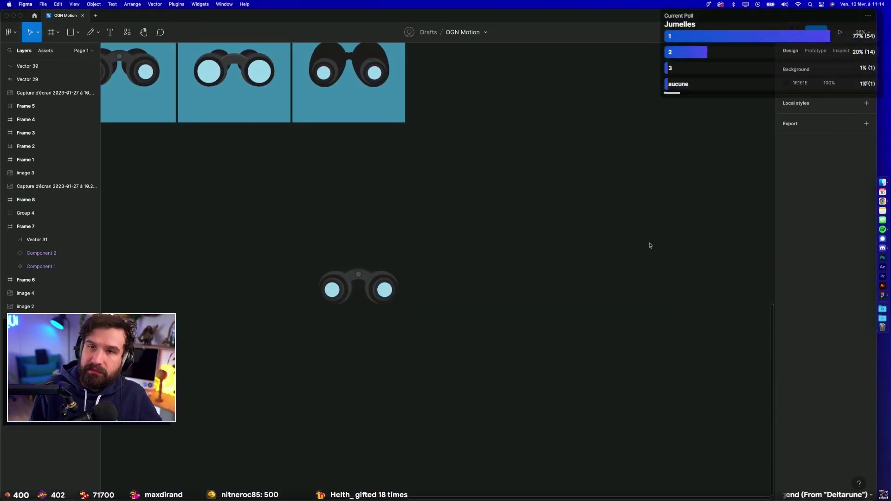
# Step: Wrap the gorilla screenshot in a new 1920 × 1080 frame, Frame 9
pyautogui.hscroll(-3, 618, 194)
pyautogui.scroll(-2, 604, 158)
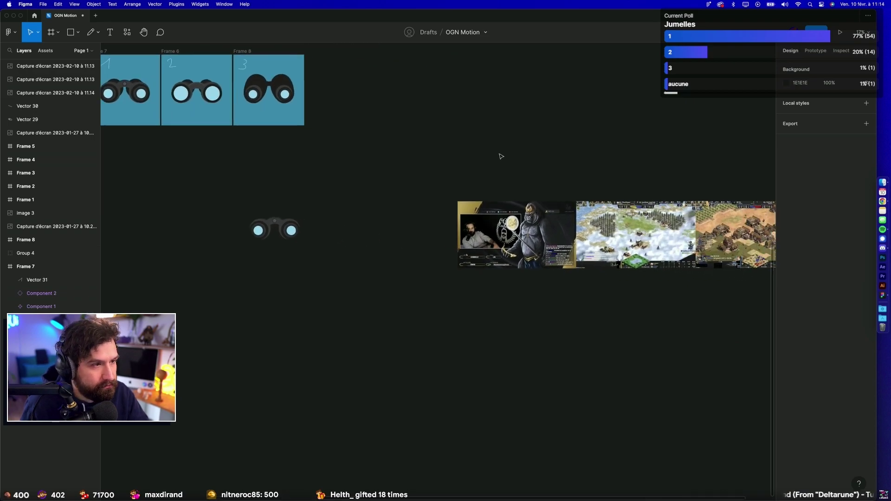
pyautogui.click(505, 251)
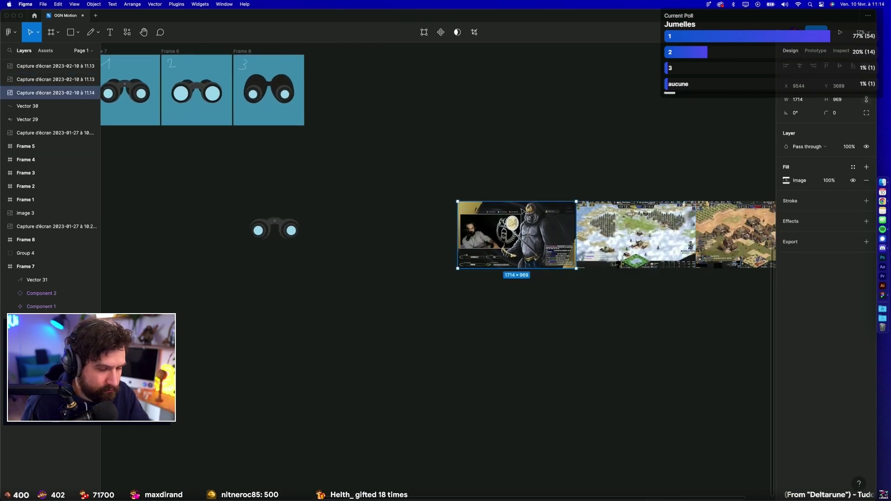
pyautogui.press('super+alt+g')
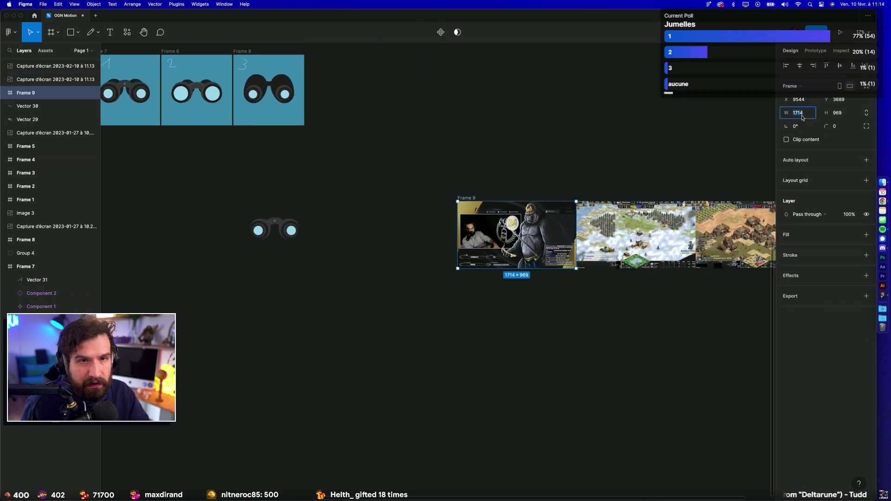
pyautogui.write('1920')
pyautogui.press('Tab')
pyautogui.write('10')
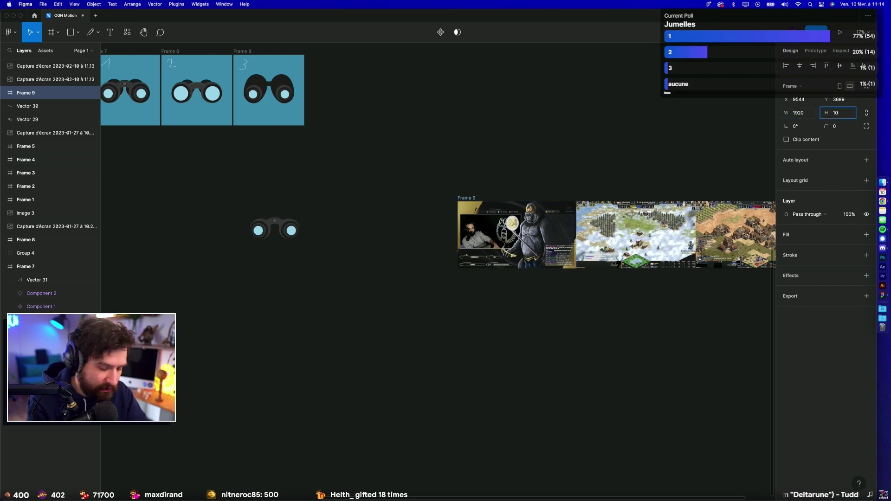
pyautogui.write('80')
pyautogui.press('Return')
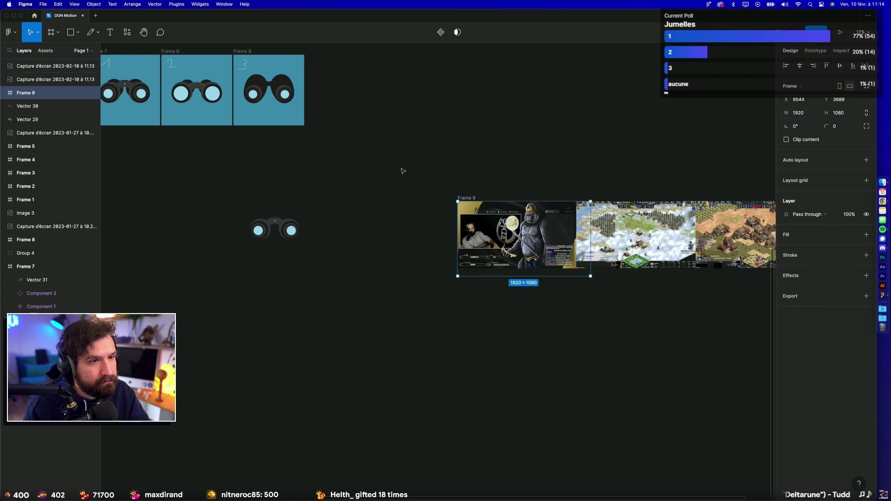
# Step: Move Frame 9 and stretch its screenshot to fill the 1920 × 1080 frame
pyautogui.moveTo(467, 198); pyautogui.dragTo(407, 215)
pyautogui.click(464, 256)
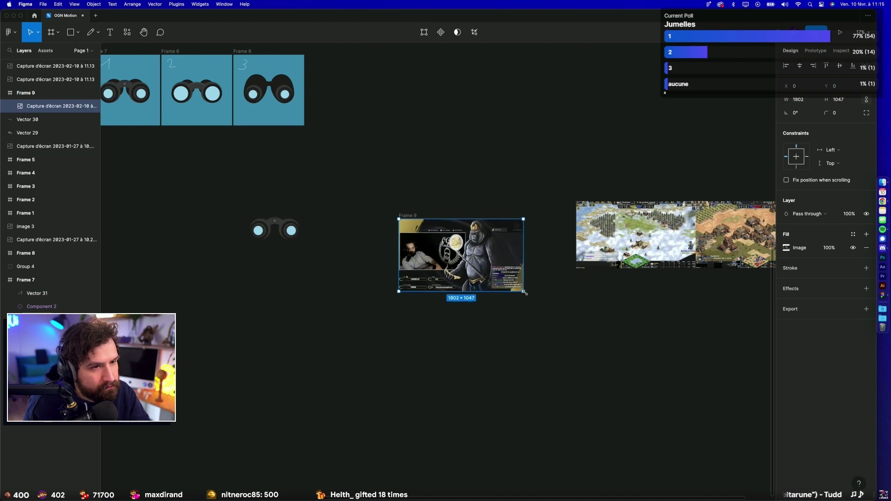
pyautogui.moveTo(524, 293); pyautogui.dragTo(532, 294)
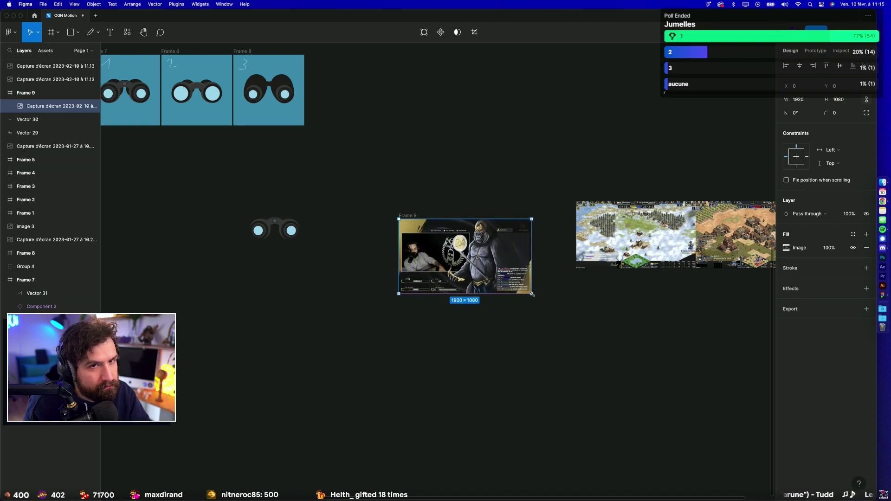
pyautogui.click(500, 315)
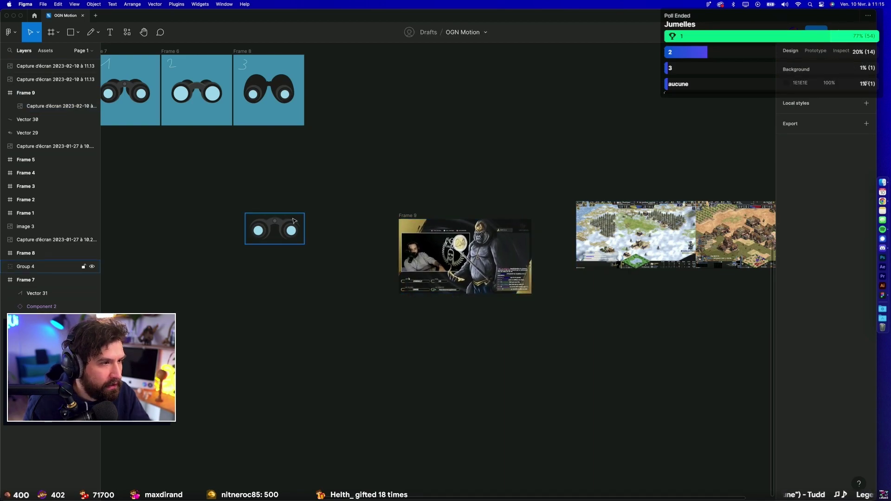
# Step: Place binoculars Group 4 inside Frame 9, centred over the stream overlay
pyautogui.moveTo(295, 221); pyautogui.dragTo(487, 253)
pyautogui.hotkey('shift', '2')
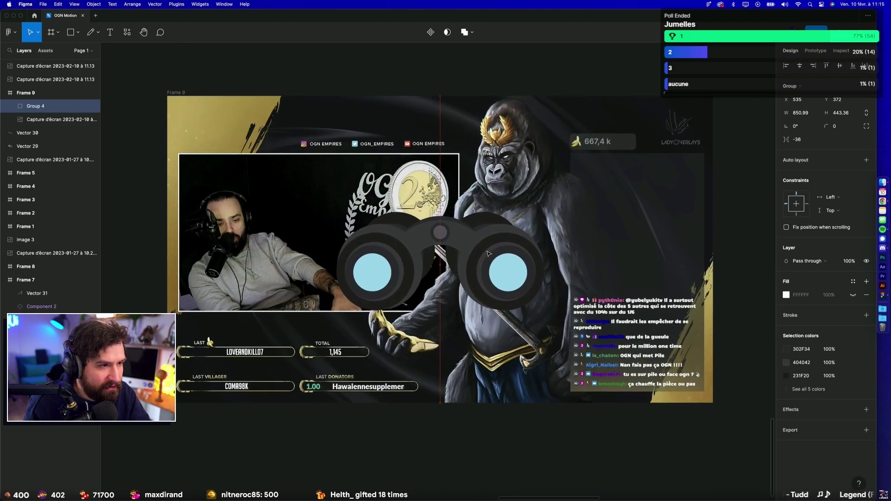
pyautogui.scroll(-3, 488, 253)
pyautogui.moveTo(464, 289)
pyautogui.mouseDown()
pyautogui.moveTo(464, 359)
pyautogui.moveTo(458, 307)
pyautogui.moveTo(472, 305)
pyautogui.mouseUp()
# Step: Duplicate Frame 9 into two copies, Frames 10 and 11
pyautogui.press('Escape')
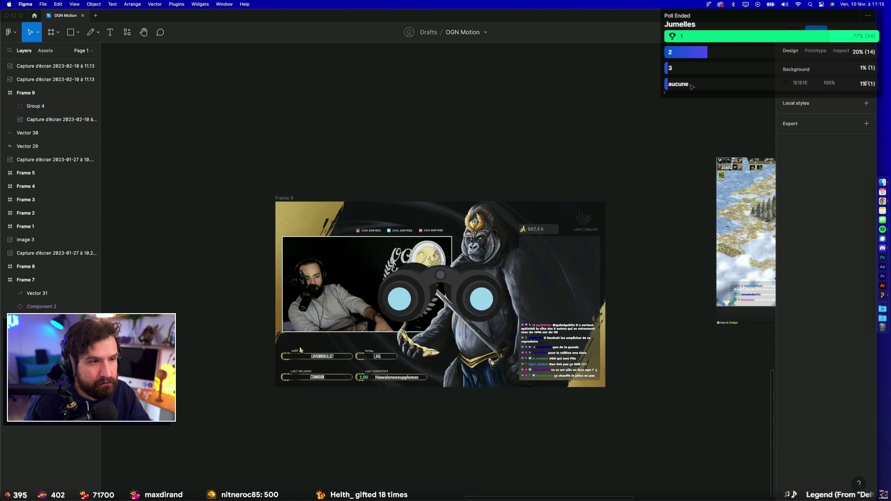
pyautogui.hscroll(3, 462, 84)
pyautogui.scroll(-5, 279, 182)
pyautogui.click(278, 182)
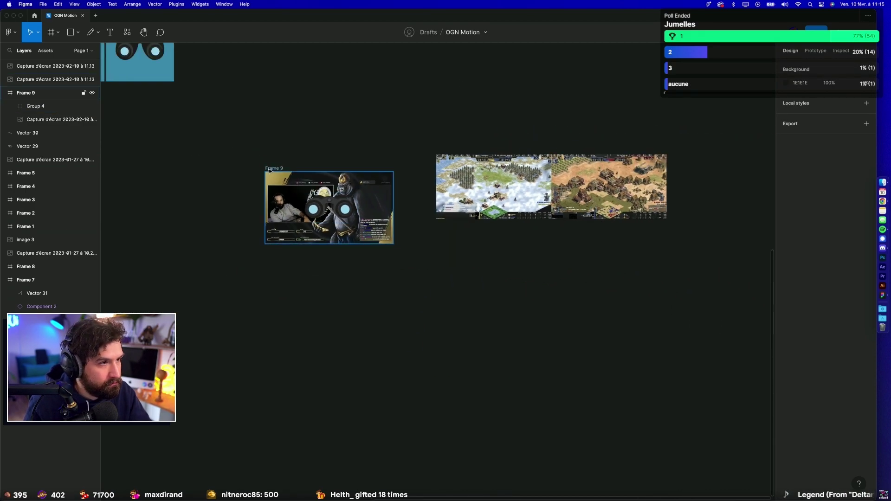
pyautogui.press('super+d')
pyautogui.press('super+d')
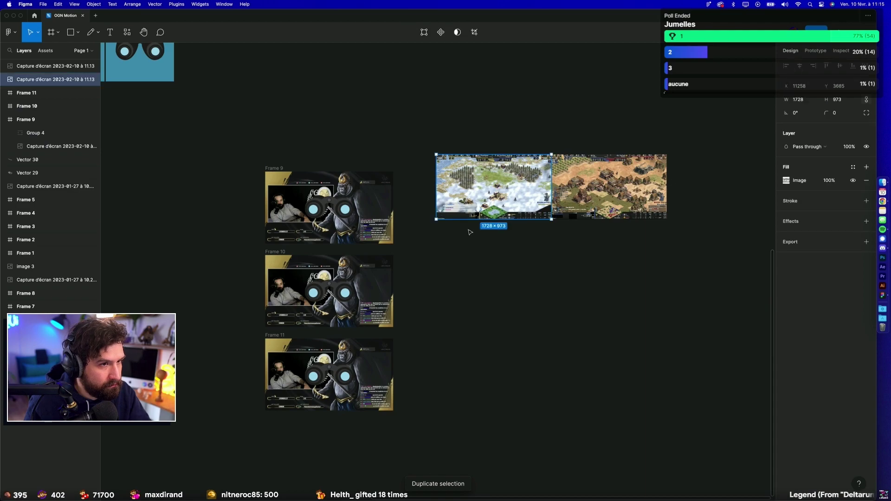
# Step: Fill Frames 10 and 11 with the snowy map and village screenshots, deleting the loose originals
pyautogui.hotkey('ctrl', 'alt', 'c')
pyautogui.click(325, 306)
pyautogui.hotkey('ctrl', 'alt', 'v')
pyautogui.click(571, 212)
pyautogui.press('super+alt+c')
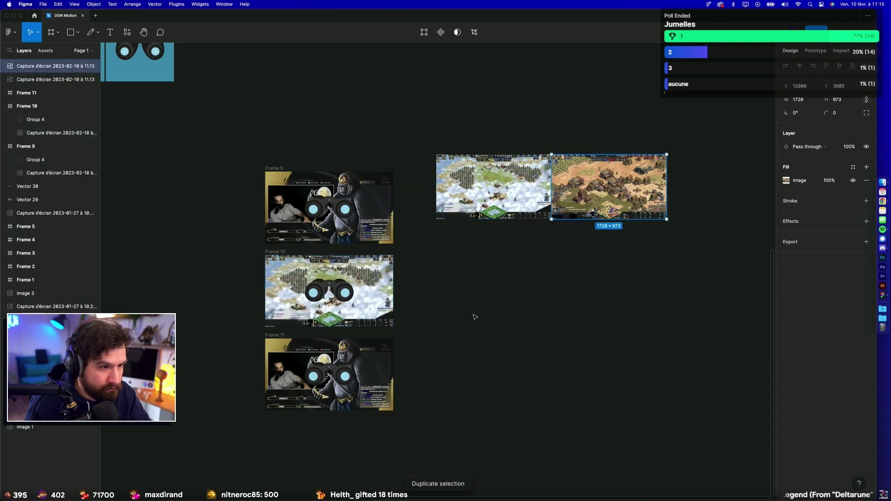
pyautogui.click(288, 394)
pyautogui.press('super+alt+v')
pyautogui.click(457, 349)
pyautogui.click(538, 204)
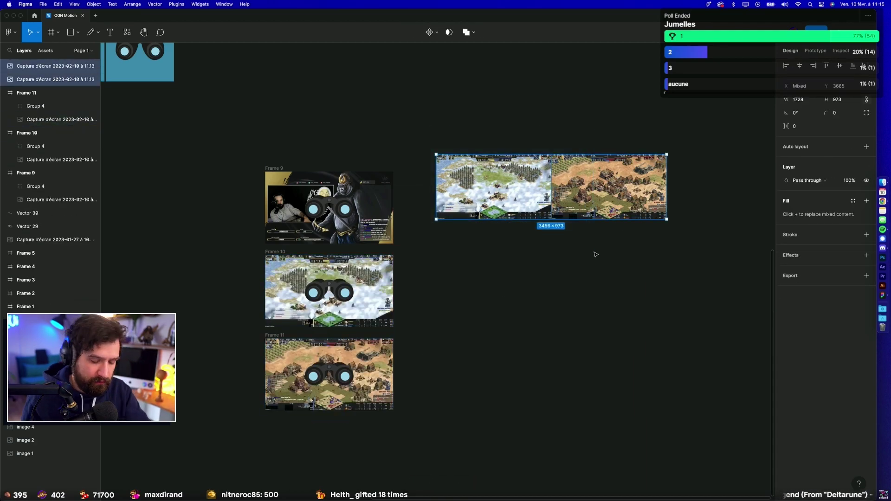
pyautogui.press('Delete')
# Step: Arrange Frames 9, 10 and 11 side by side, spaced 120 apart
pyautogui.click(325, 287)
pyautogui.moveTo(325, 288)
pyautogui.mouseDown()
pyautogui.moveTo(496, 259)
pyautogui.moveTo(425, 191)
pyautogui.mouseUp()
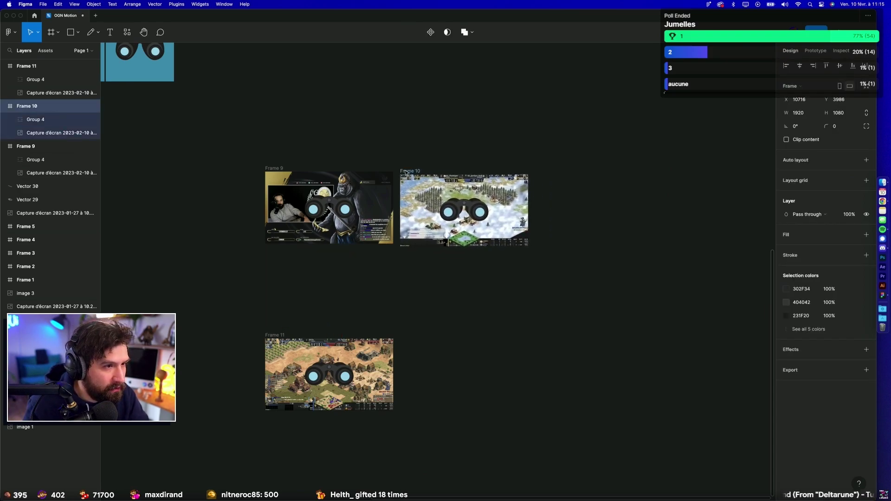
pyautogui.moveTo(278, 336); pyautogui.dragTo(534, 169)
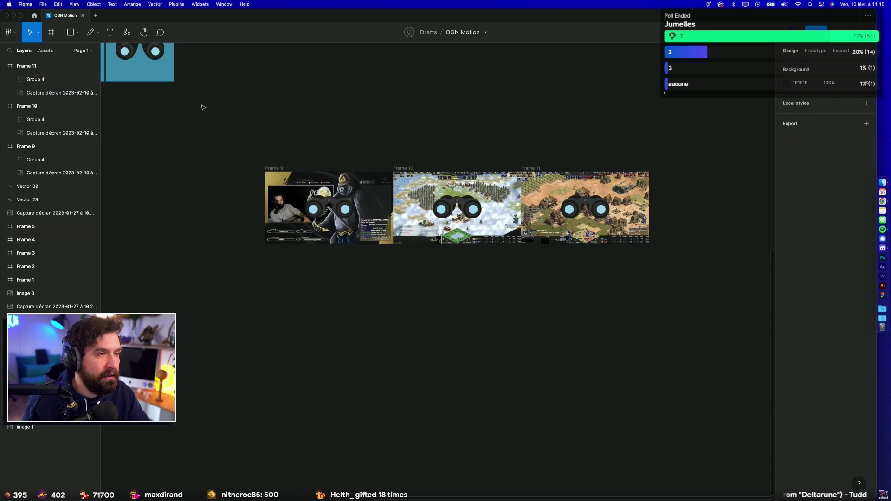
pyautogui.moveTo(201, 106); pyautogui.dragTo(773, 335)
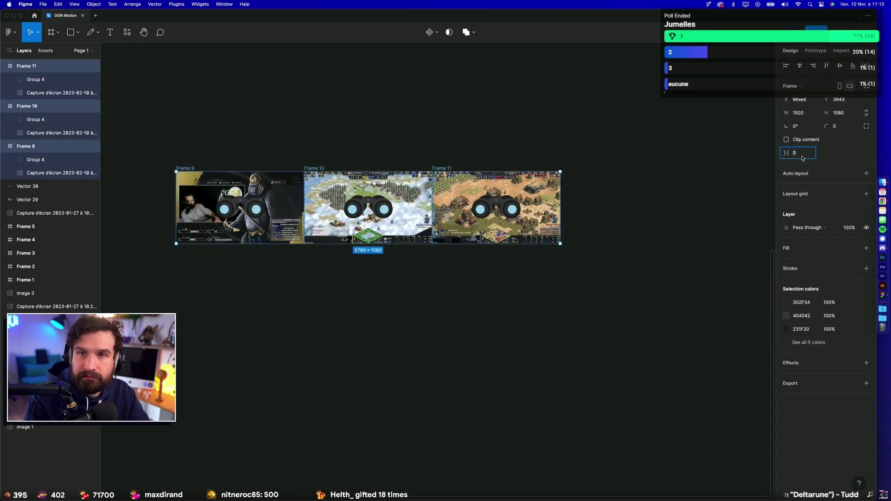
pyautogui.hotkey('shift', 'Up')
pyautogui.hotkey('shift', 'Up')
pyautogui.hotkey('shift', 'Up')
pyautogui.hotkey('shift', 'Up')
pyautogui.hotkey('shift', 'Up')
pyautogui.hotkey('shift', 'Up')
pyautogui.hotkey('shift', 'Up')
pyautogui.hotkey('shift', 'Up')
pyautogui.hotkey('shift', 'Up')
pyautogui.hotkey('shift', 'Up')
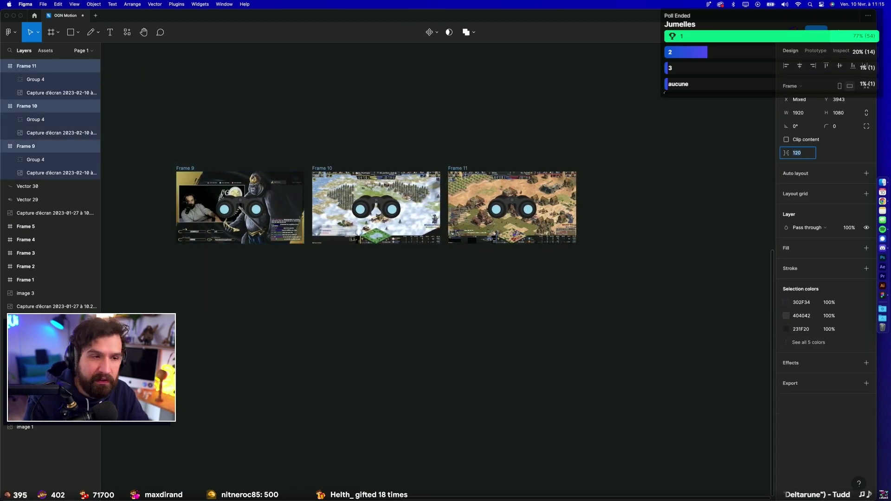
pyautogui.click(425, 279)
pyautogui.scroll(2, 426, 278)
pyautogui.scroll(2, 425, 279)
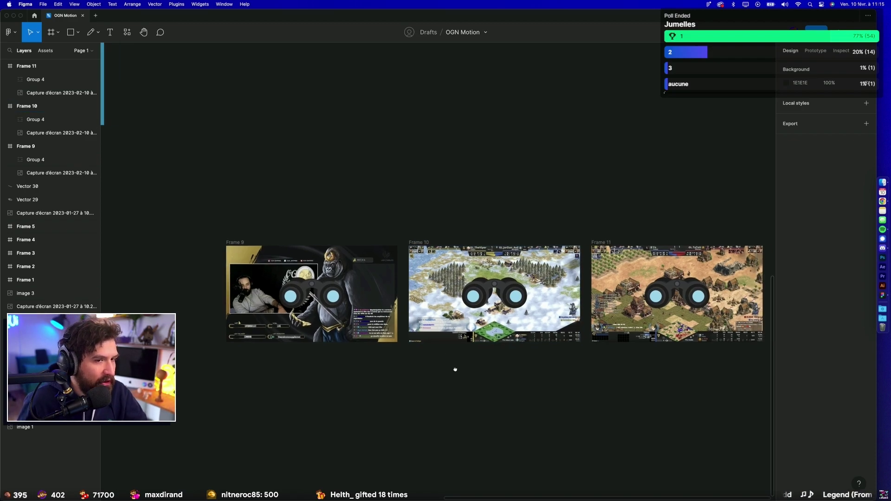
pyautogui.hscroll(3, 471, 371)
pyautogui.hscroll(2, 464, 376)
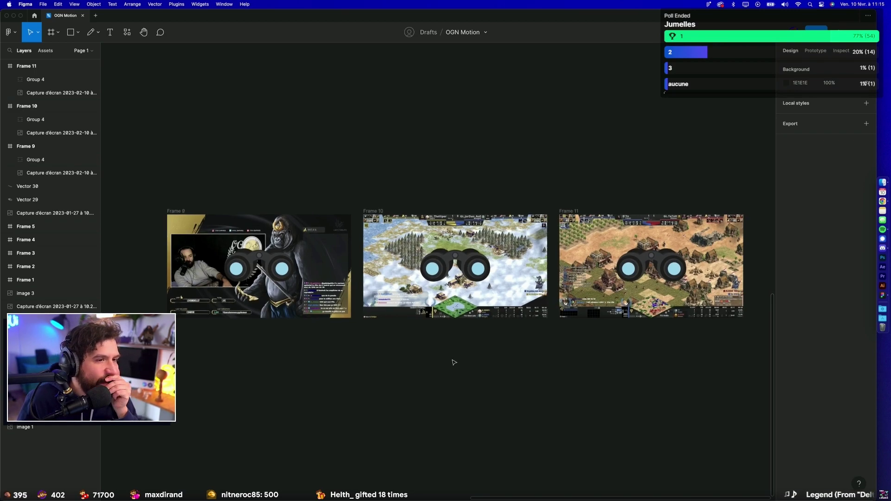
pyautogui.click(467, 274)
pyautogui.click(463, 389)
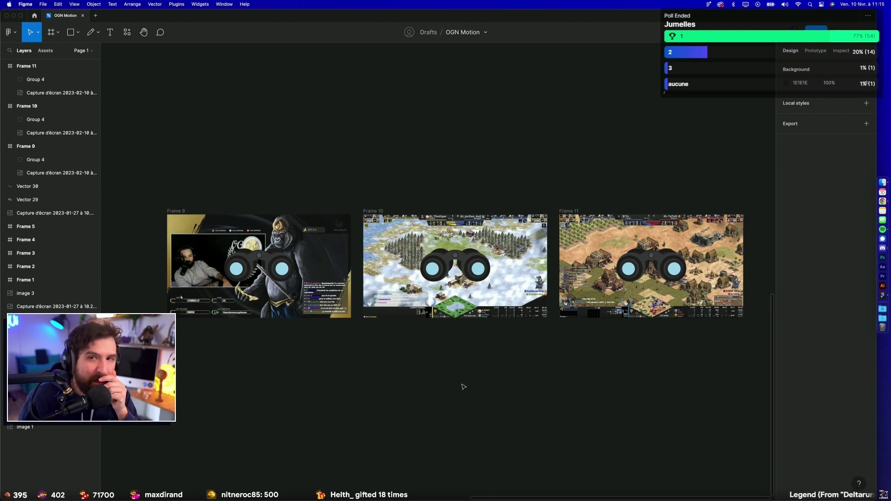
pyautogui.scroll(1, 467, 371)
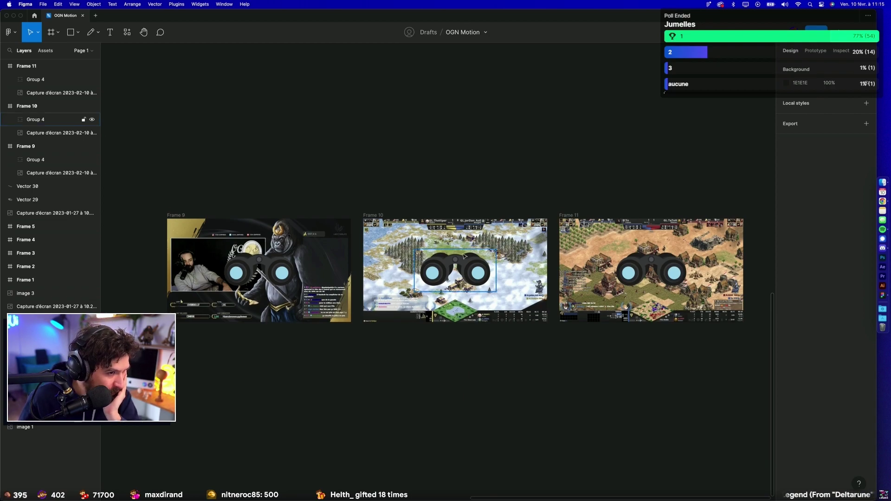
pyautogui.scroll(-1, 451, 461)
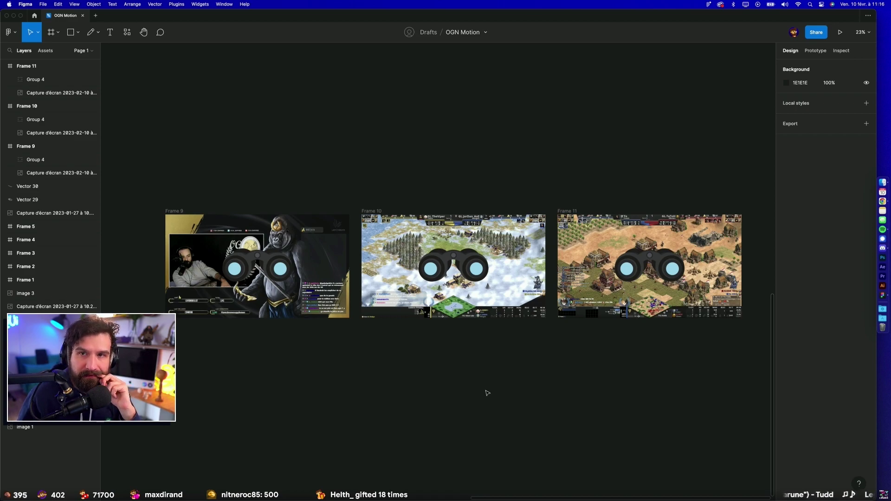
# Step: Move the Frame 5 sketch beside the Frame 2 sketch
pyautogui.scroll(10, 408, 178)
pyautogui.scroll(5, 275, 294)
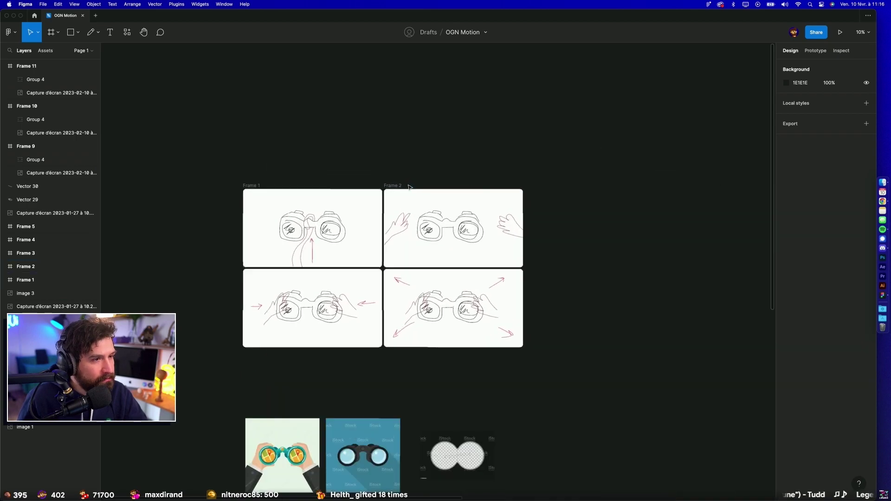
pyautogui.scroll(3, 275, 294)
pyautogui.scroll(3, 400, 364)
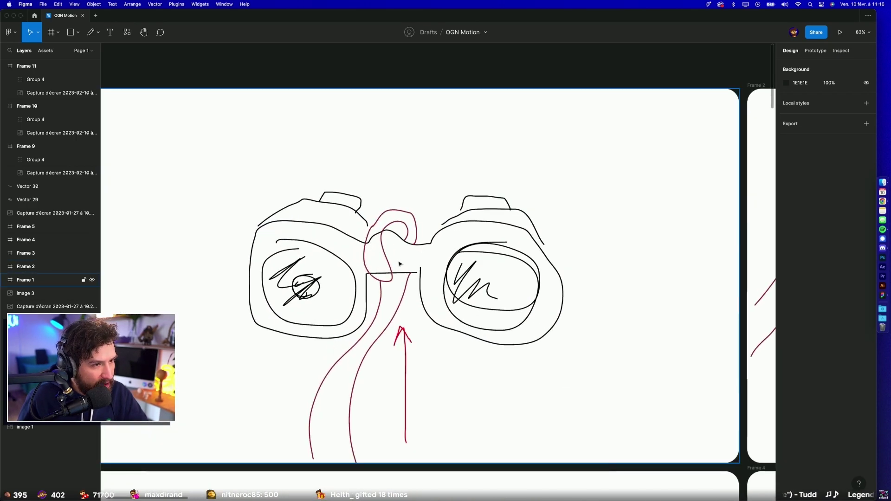
pyautogui.scroll(-3, 464, 354)
pyautogui.scroll(-1, 559, 328)
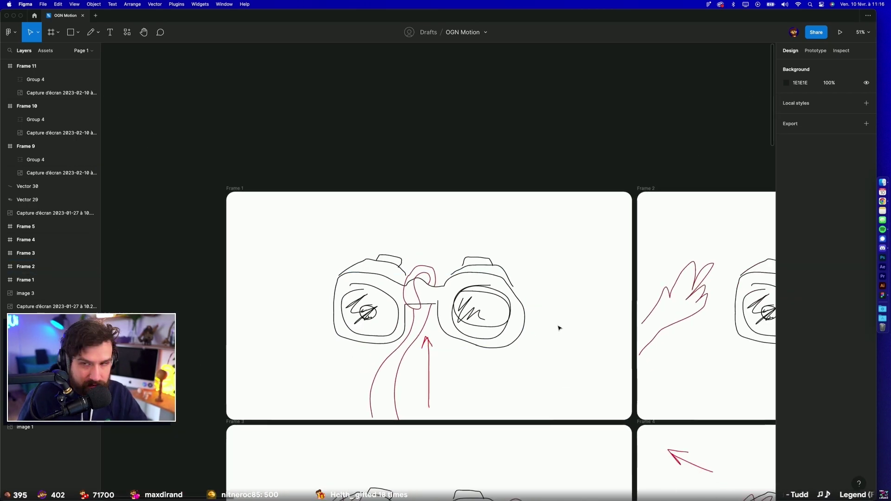
pyautogui.moveTo(573, 309); pyautogui.dragTo(290, 257)
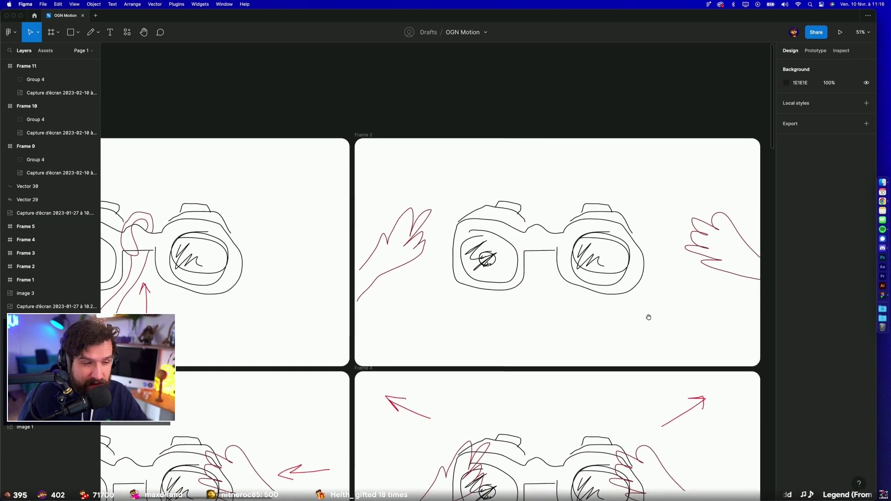
pyautogui.scroll(-5, 648, 317)
pyautogui.scroll(-5, 649, 317)
pyautogui.moveTo(648, 317); pyautogui.dragTo(334, 320)
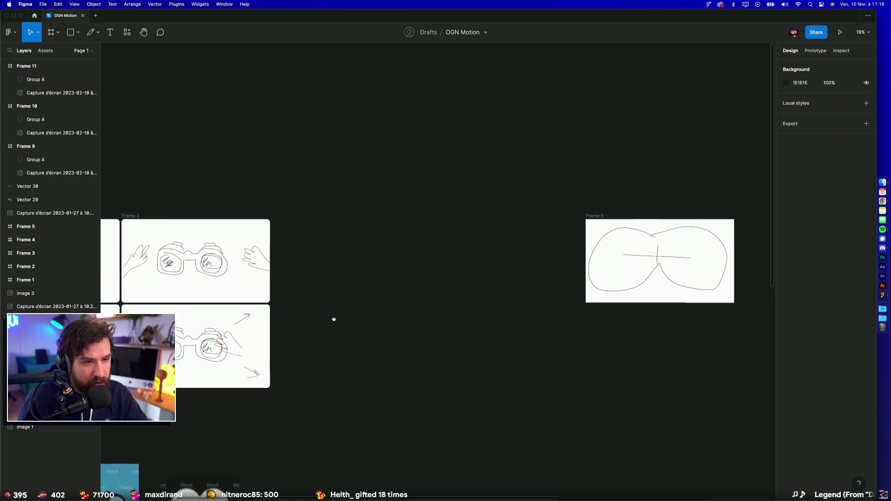
pyautogui.moveTo(557, 210); pyautogui.dragTo(258, 257)
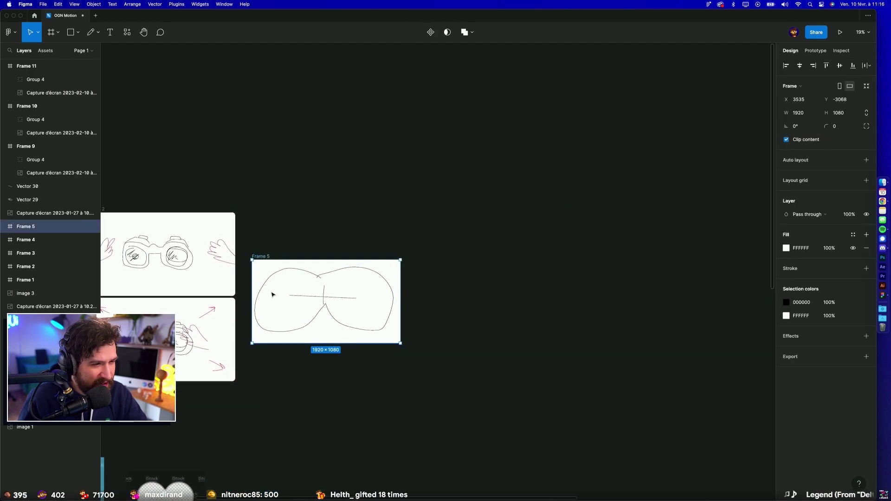
pyautogui.scroll(3, 272, 295)
pyautogui.click(553, 392)
# Step: Duplicate Frames 9–11 as a new row below them, Frames 12–14
pyautogui.scroll(-5, 553, 392)
pyautogui.scroll(-5, 514, 292)
pyautogui.moveTo(514, 292); pyautogui.dragTo(418, 145)
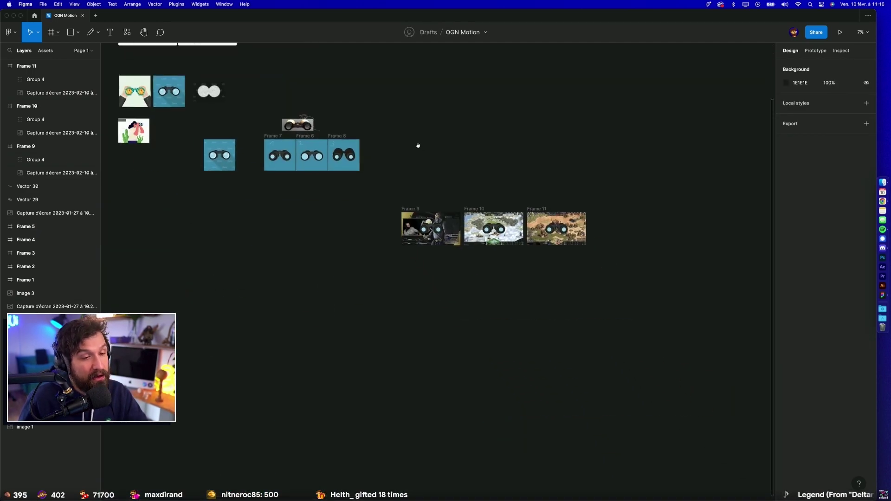
pyautogui.scroll(5, 418, 145)
pyautogui.scroll(-3, 460, 185)
pyautogui.moveTo(202, 111); pyautogui.dragTo(724, 297)
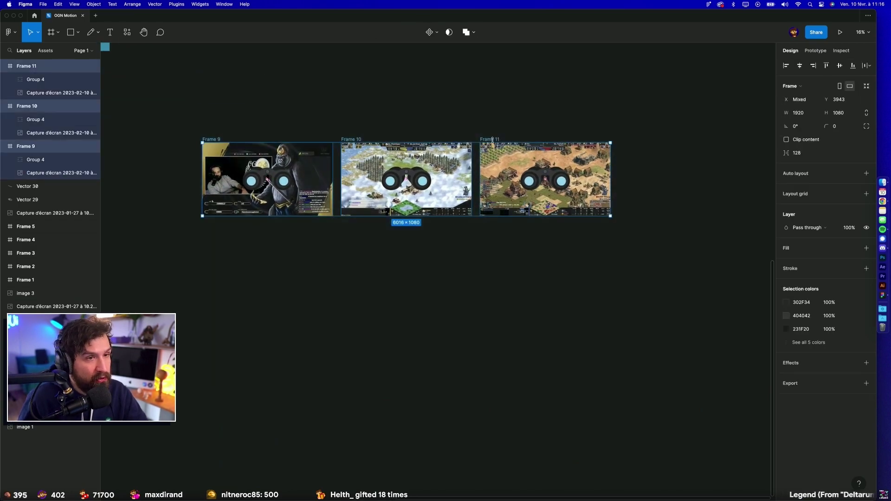
pyautogui.moveTo(492, 139); pyautogui.dragTo(492, 228)
pyautogui.click(308, 334)
# Step: Delete the copied binoculars from Frames 12, 13 and 14
pyautogui.scroll(3, 297, 330)
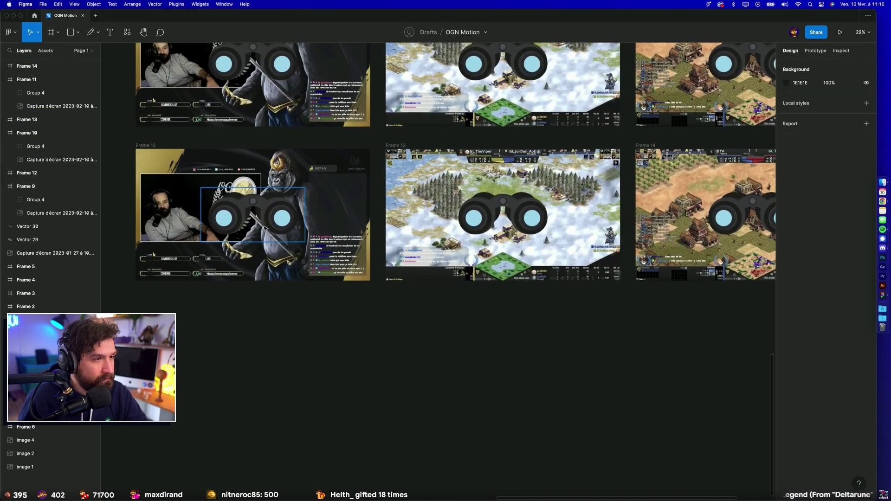
pyautogui.click(265, 228)
pyautogui.keyDown('shift'); pyautogui.click(511, 214); pyautogui.keyUp('shift')
pyautogui.keyDown('shift'); pyautogui.click(748, 198); pyautogui.keyUp('shift')
pyautogui.press('Delete')
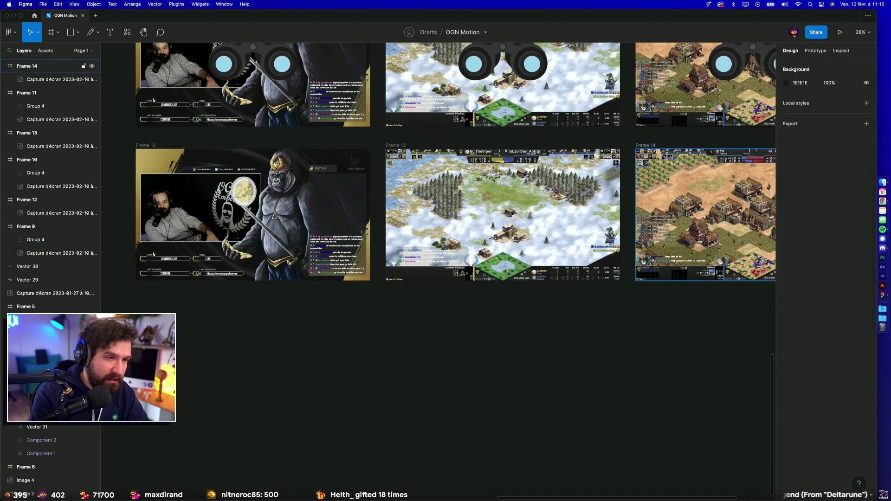
# Step: Draw two side-by-side circles over Frame 12 and union them into a binocular shape
pyautogui.hscroll(-3, 478, 357)
pyautogui.scroll(1, 478, 357)
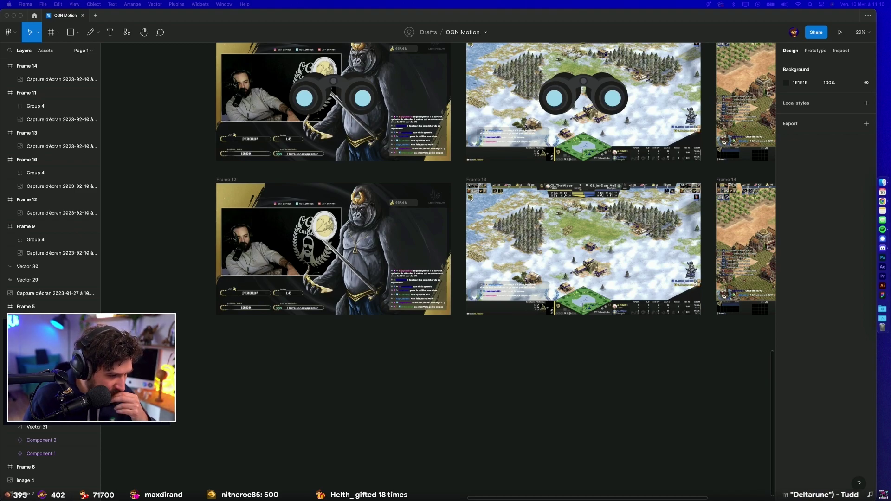
pyautogui.scroll(3, 363, 357)
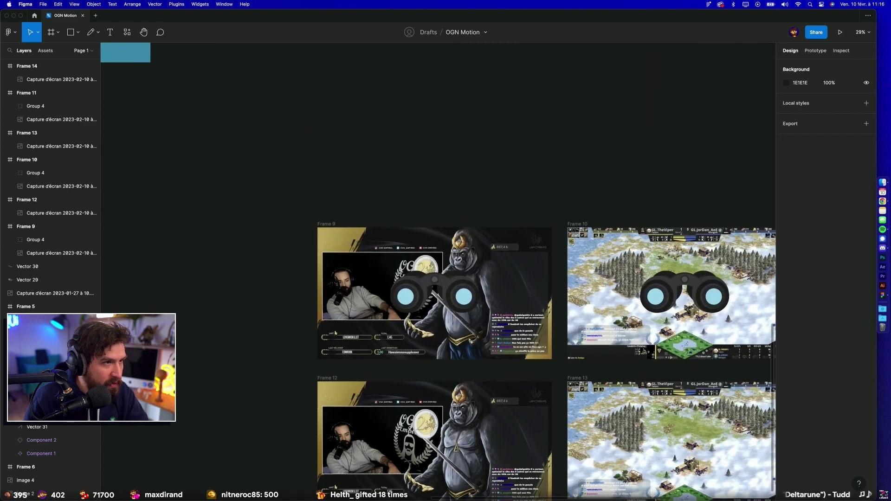
pyautogui.click(363, 357)
pyautogui.press('o')
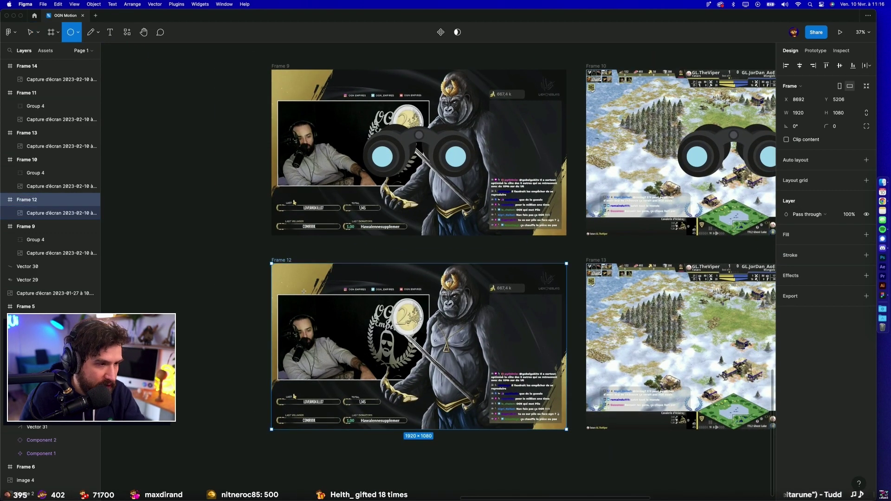
pyautogui.moveTo(297, 285); pyautogui.dragTo(432, 420)
pyautogui.moveTo(358, 368)
pyautogui.mouseDown()
pyautogui.moveTo(348, 358)
pyautogui.moveTo(477, 360)
pyautogui.moveTo(461, 362)
pyautogui.mouseUp()
pyautogui.keyDown('shift'); pyautogui.click(360, 346); pyautogui.keyUp('shift')
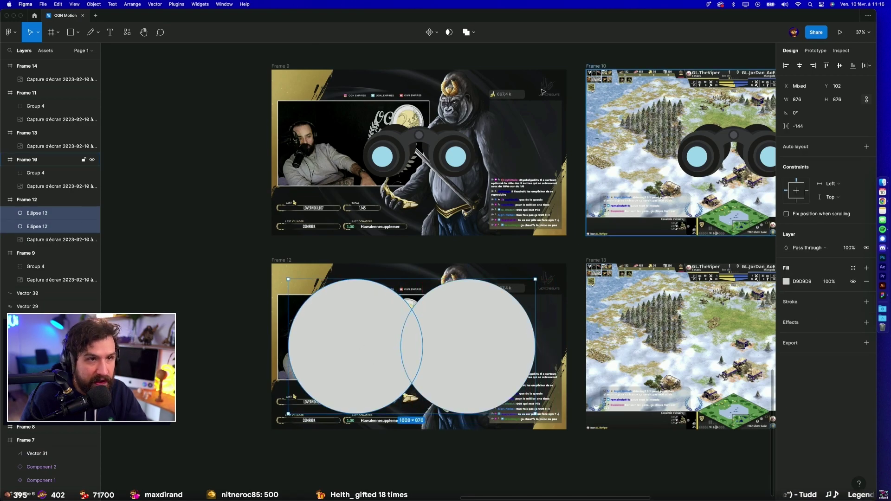
pyautogui.click(471, 40)
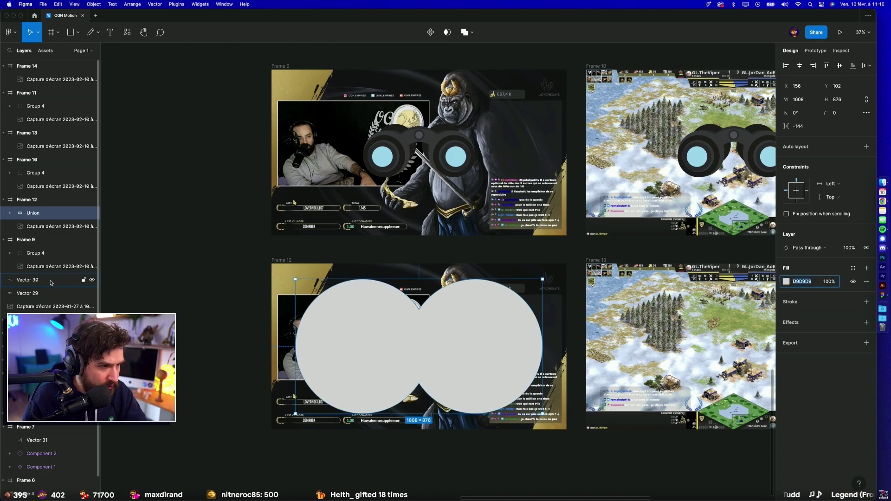
# Step: Subtract the binocular shape from a frame-covering rectangle and fill it black (000000)
pyautogui.press('Escape')
pyautogui.press('r')
pyautogui.moveTo(273, 264); pyautogui.dragTo(567, 431)
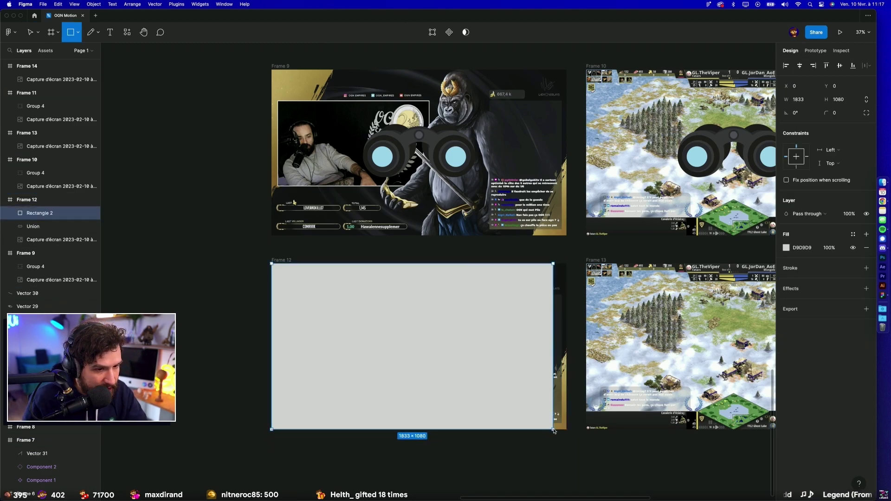
pyautogui.press('super+bracketleft')
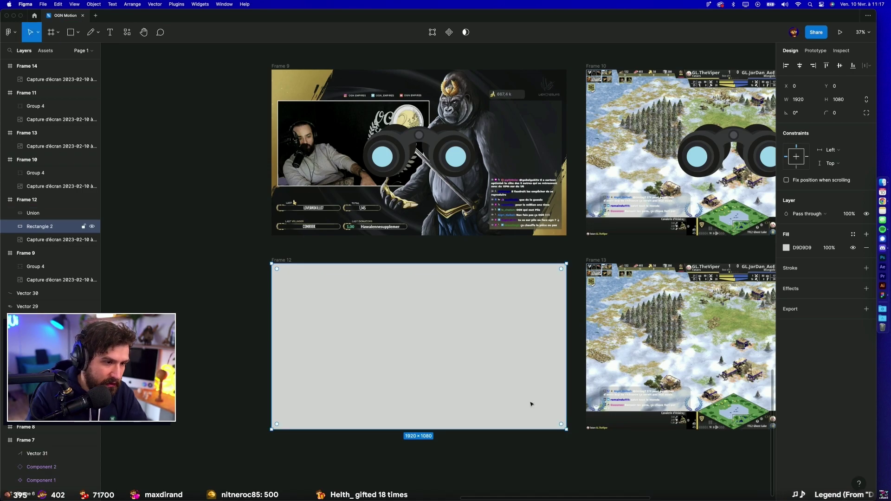
pyautogui.keyDown('shift'); pyautogui.click(468, 342); pyautogui.keyUp('shift')
pyautogui.click(473, 32)
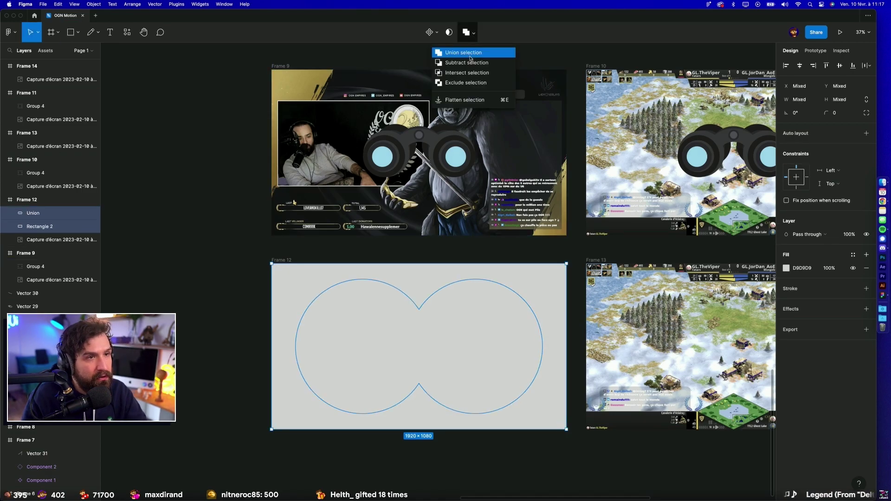
pyautogui.click(483, 64)
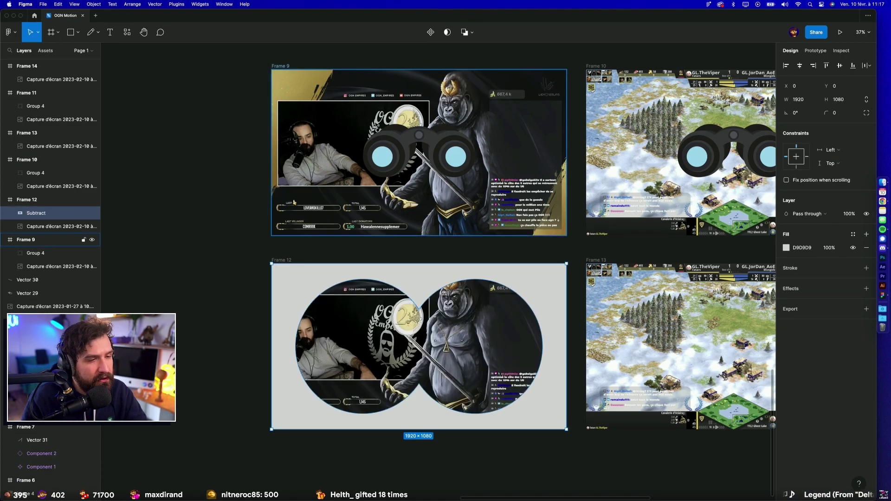
pyautogui.click(807, 252)
pyautogui.write('000000')
pyautogui.press('Return')
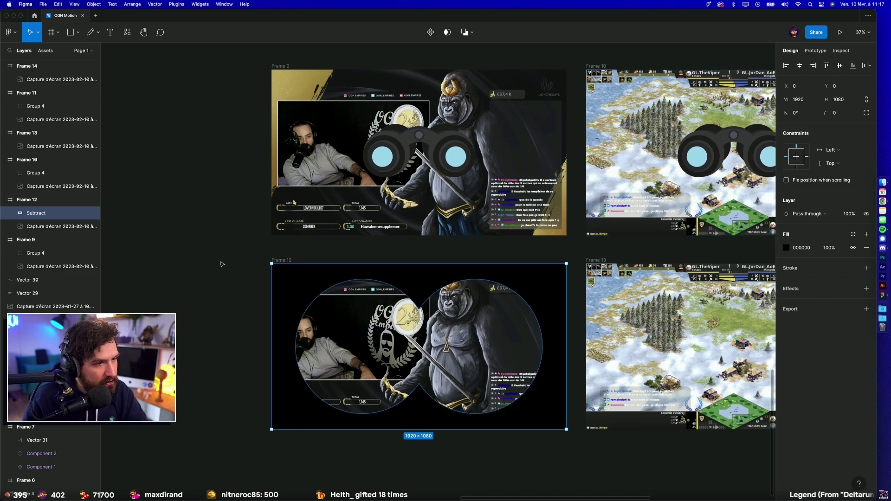
# Step: Select the rectangle inside Frame 12's Subtract shape
pyautogui.click(222, 264)
pyautogui.scroll(-3, 222, 264)
pyautogui.scroll(3, 323, 417)
pyautogui.scroll(2, 295, 397)
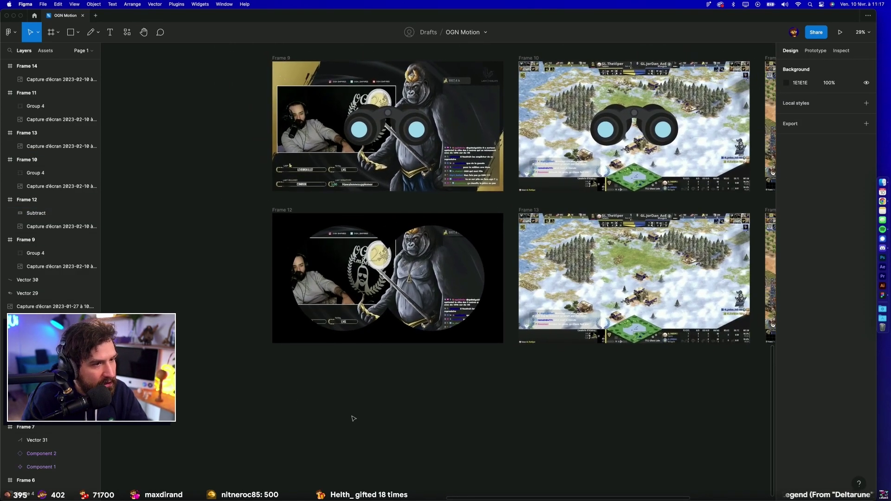
pyautogui.scroll(3, 354, 419)
pyautogui.scroll(2, 322, 330)
pyautogui.click(424, 192)
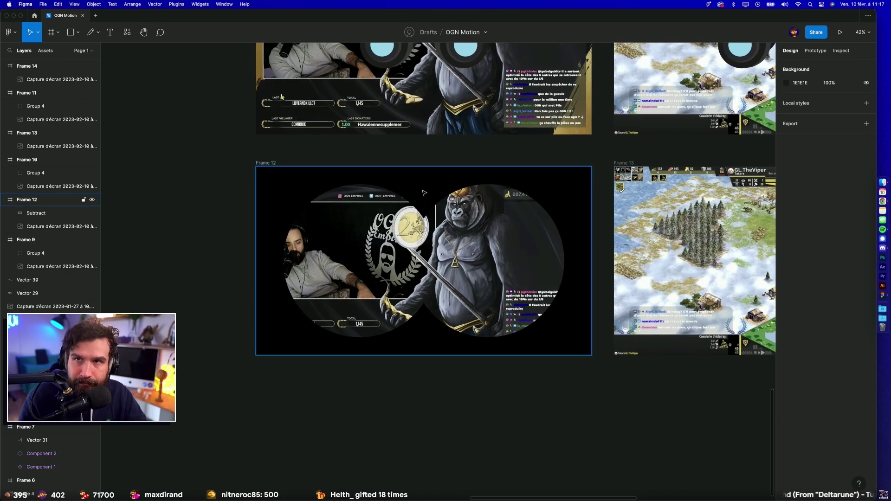
pyautogui.doubleClick(422, 196)
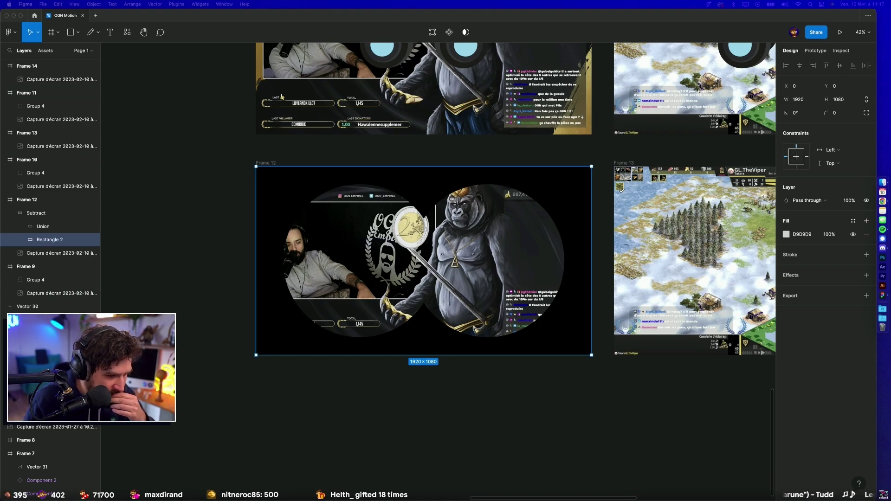
# Step: Copy the Freepik binoculars overlay image from the Google Images preview
pyautogui.press('super+Tab')
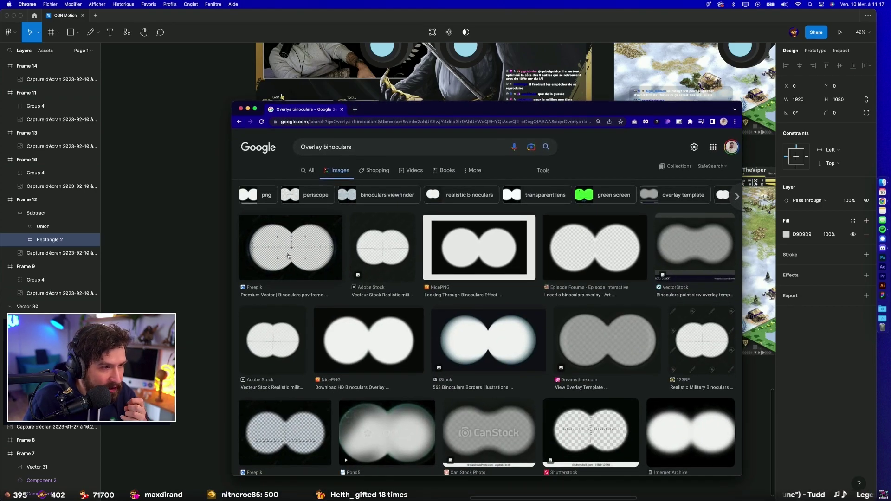
pyautogui.click(289, 256)
pyautogui.keyDown('ctrl'); pyautogui.scroll(2, 615, 209); pyautogui.keyUp('ctrl')
pyautogui.keyDown('ctrl'); pyautogui.scroll(5, 615, 209); pyautogui.keyUp('ctrl')
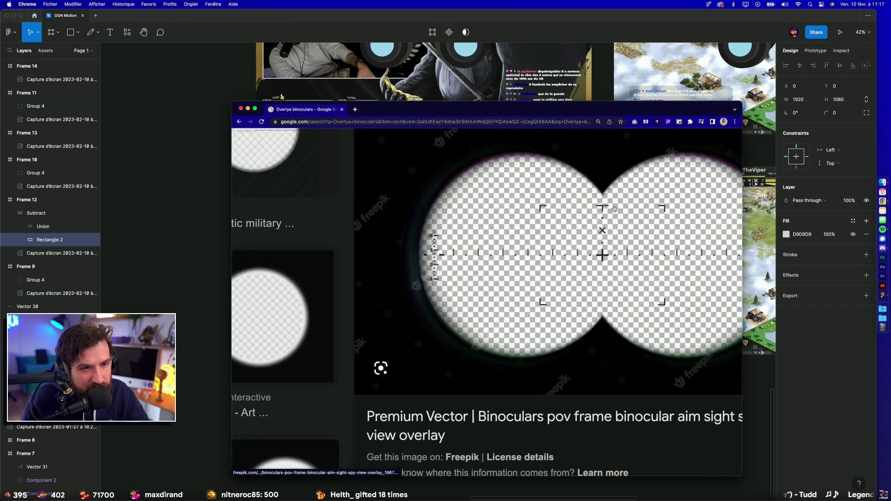
pyautogui.keyDown('ctrl'); pyautogui.scroll(-7, 615, 208); pyautogui.keyUp('ctrl')
pyautogui.rightClick(631, 247)
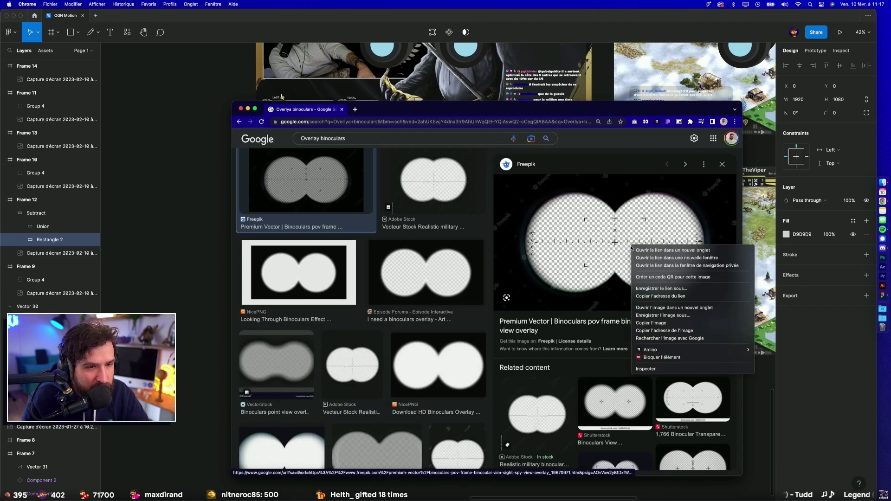
pyautogui.click(643, 324)
# Step: Preview the Adobe Stock binoculars image, then return to the Freepik preview
pyautogui.click(363, 375)
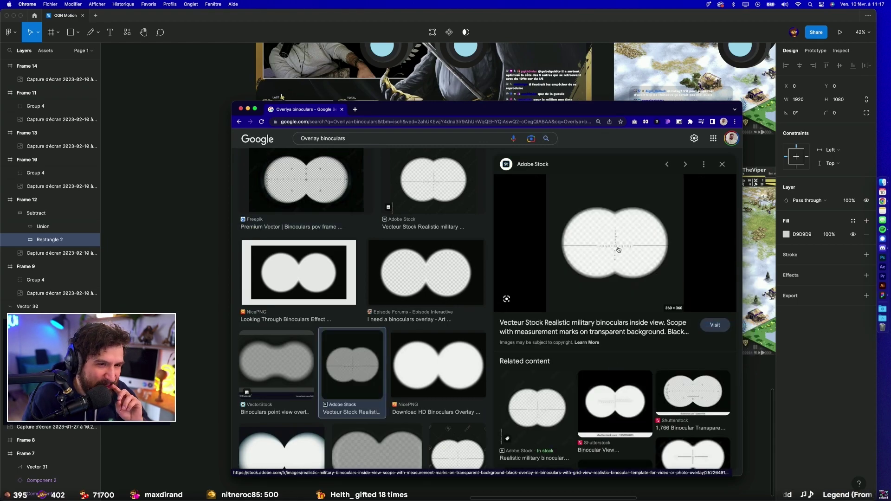
pyautogui.press('super+bracketleft')
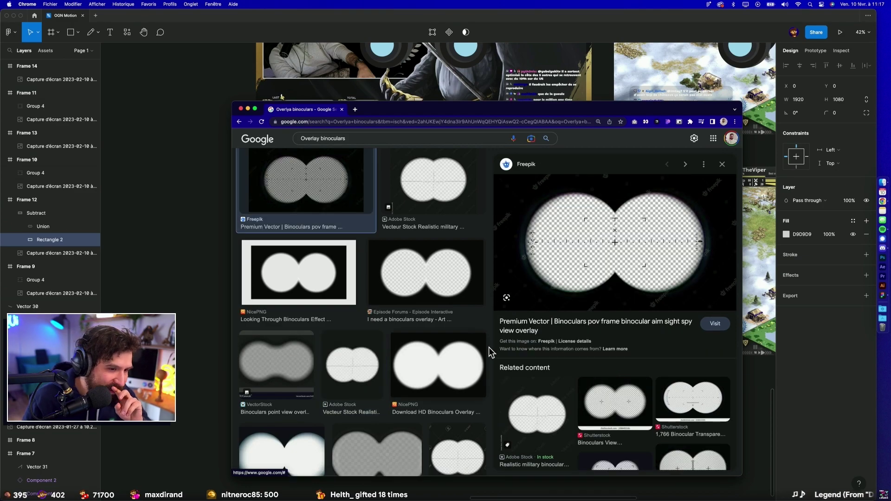
pyautogui.scroll(-2, 416, 385)
pyautogui.scroll(-3, 416, 385)
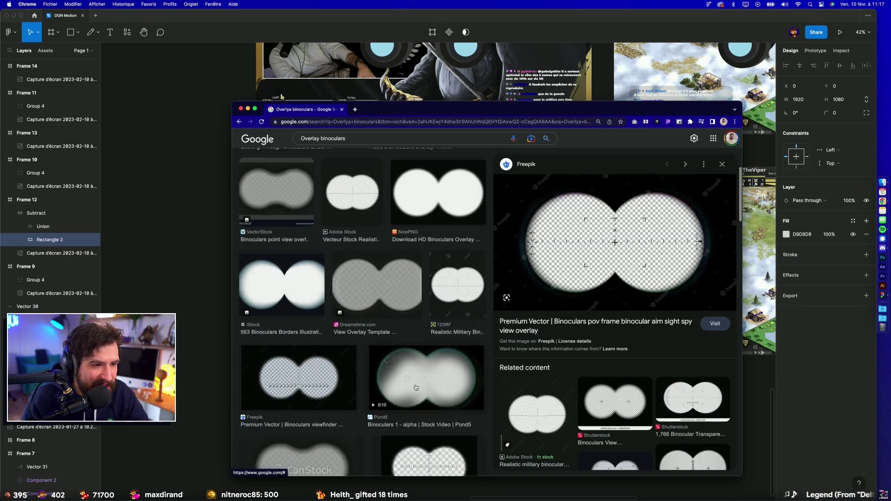
pyautogui.scroll(-2, 416, 386)
pyautogui.scroll(1, 417, 385)
pyautogui.scroll(4, 417, 386)
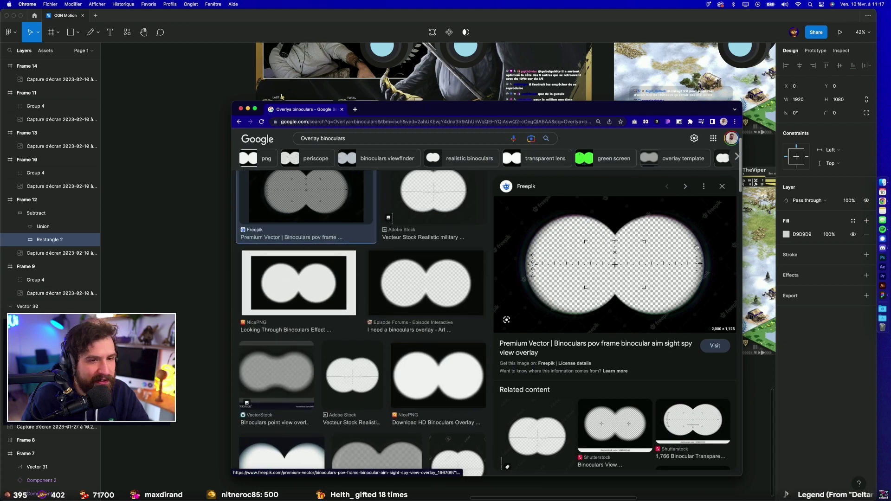
pyautogui.press('super+Tab')
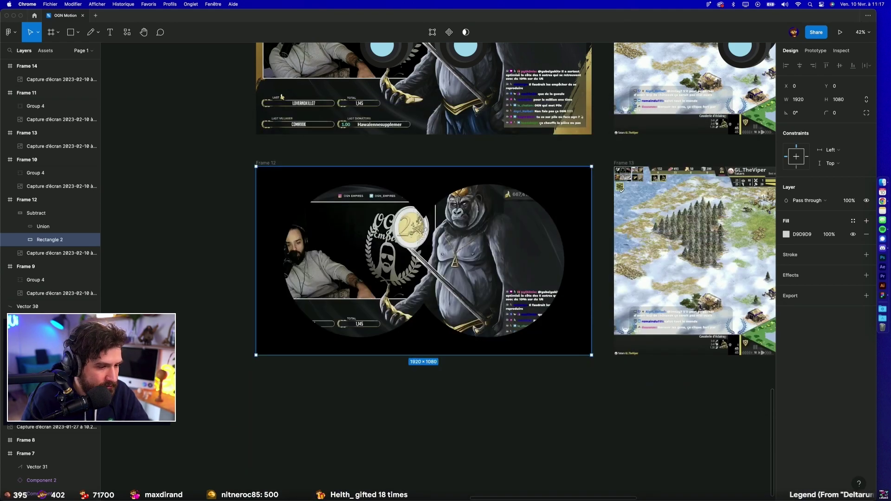
# Step: Paste the binoculars overlay left of the frame and inspect the mask rectangle's image fill
pyautogui.click(436, 411)
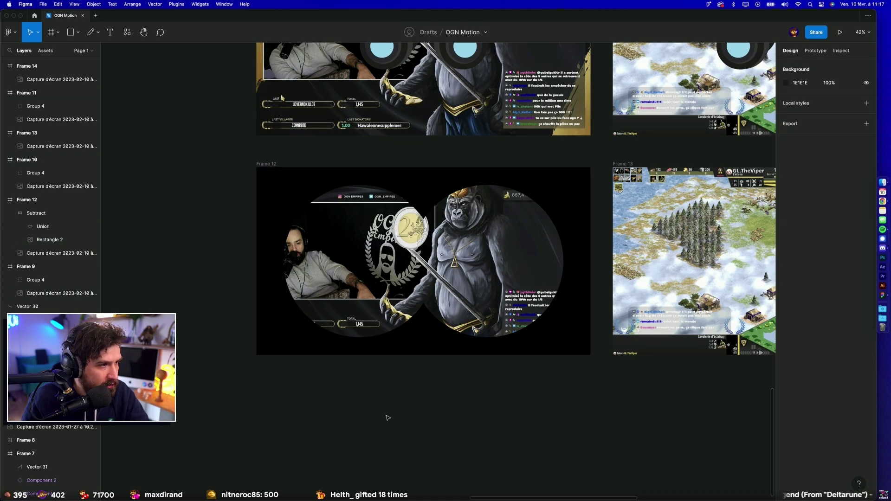
pyautogui.press('super+v')
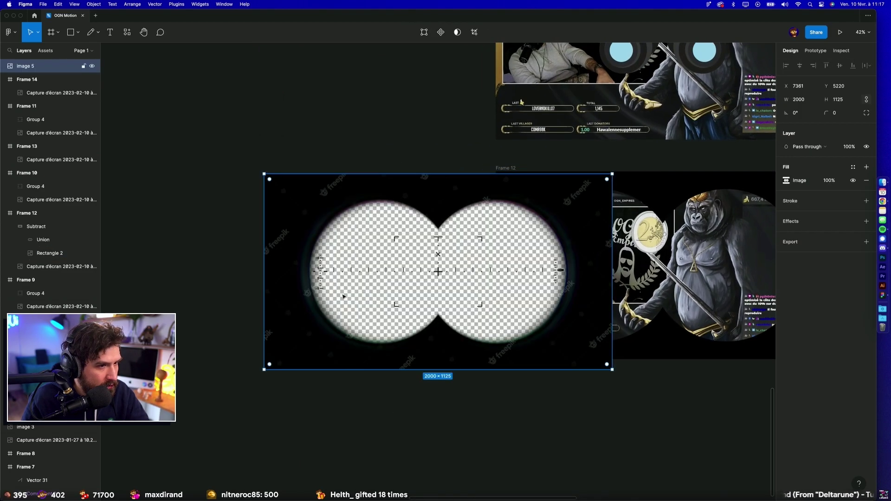
pyautogui.moveTo(343, 296); pyautogui.dragTo(183, 277)
pyautogui.press('Escape')
pyautogui.hscroll(5, 482, 167)
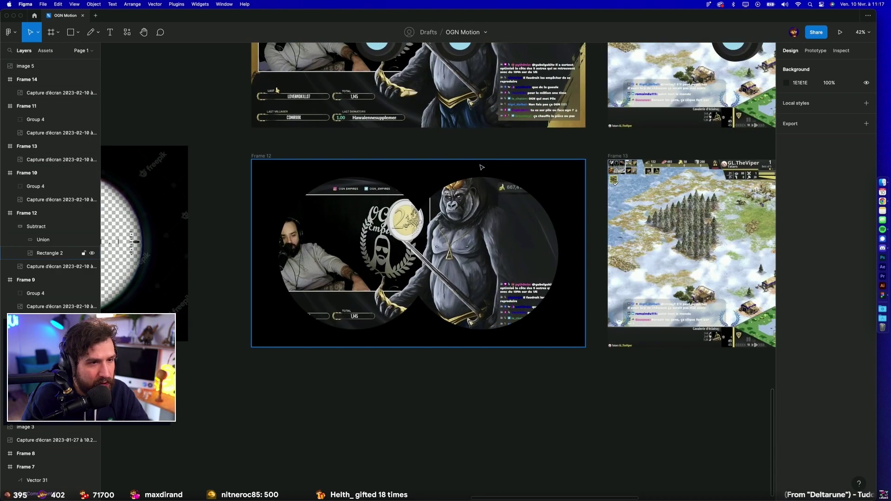
pyautogui.click(464, 174)
pyautogui.doubleClick(436, 175)
pyautogui.press('Escape')
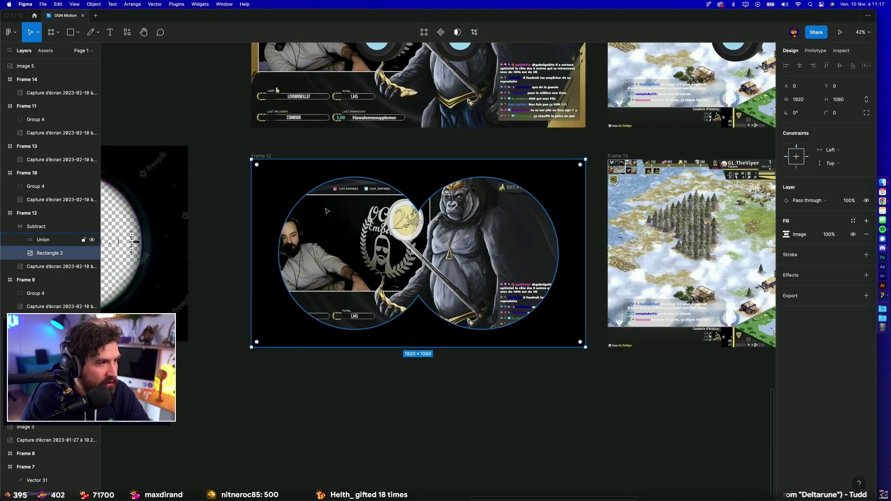
pyautogui.press('Escape')
# Step: Give the Subtract mask a 20 layer blur and enlarge its inner rectangle
pyautogui.click(866, 288)
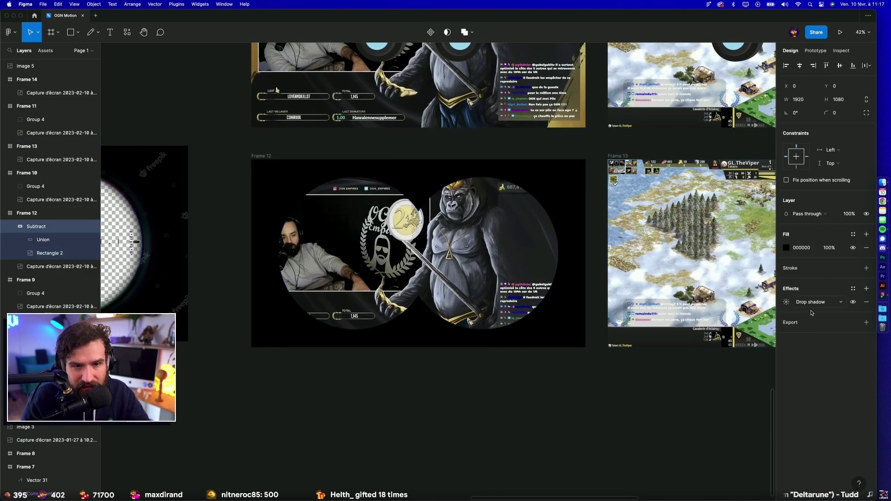
pyautogui.click(817, 302)
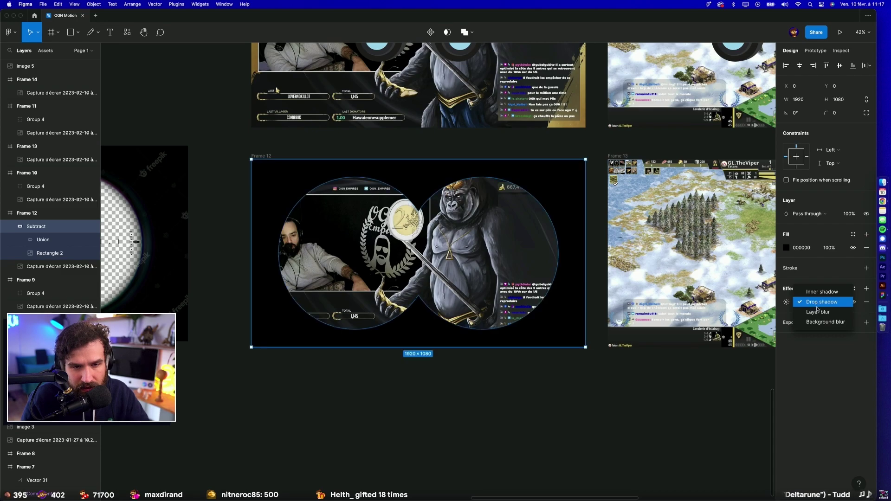
pyautogui.click(817, 311)
pyautogui.click(788, 303)
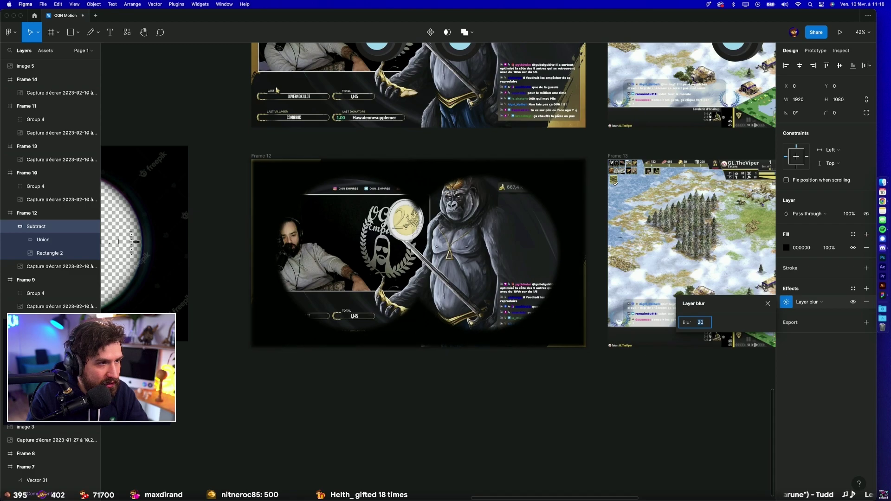
pyautogui.doubleClick(581, 161)
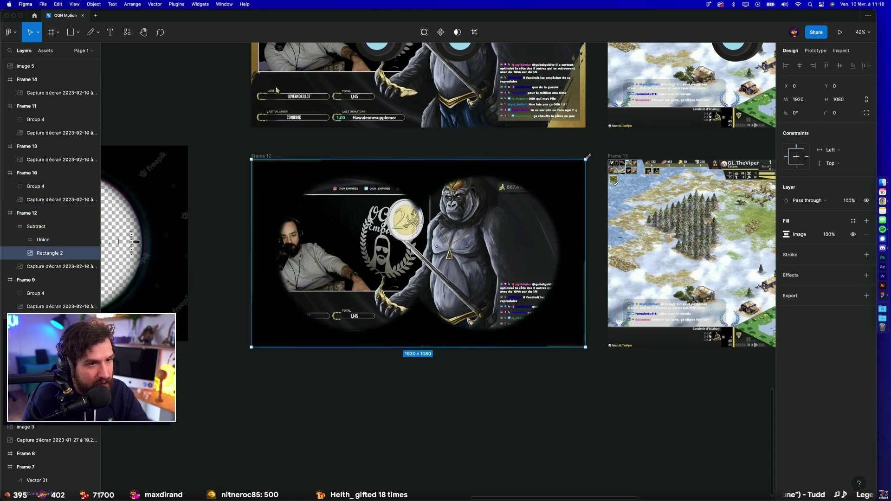
pyautogui.moveTo(586, 159); pyautogui.dragTo(596, 149)
# Step: Copy Frame 12's blurred binocular mask into Frames 13 and 14
pyautogui.click(468, 430)
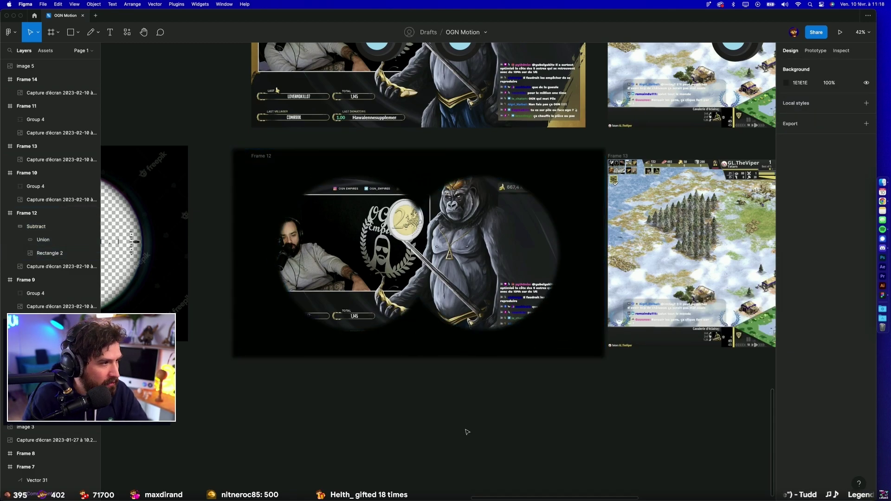
pyautogui.click(262, 156)
pyautogui.click(488, 426)
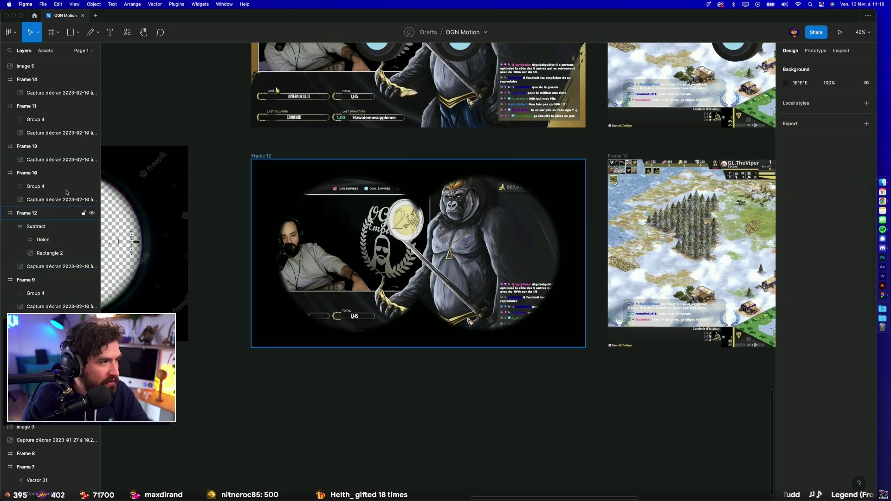
pyautogui.click(45, 226)
pyautogui.hotkey('ctrl', 'c')
pyautogui.click(27, 146)
pyautogui.hotkey('ctrl', 'v')
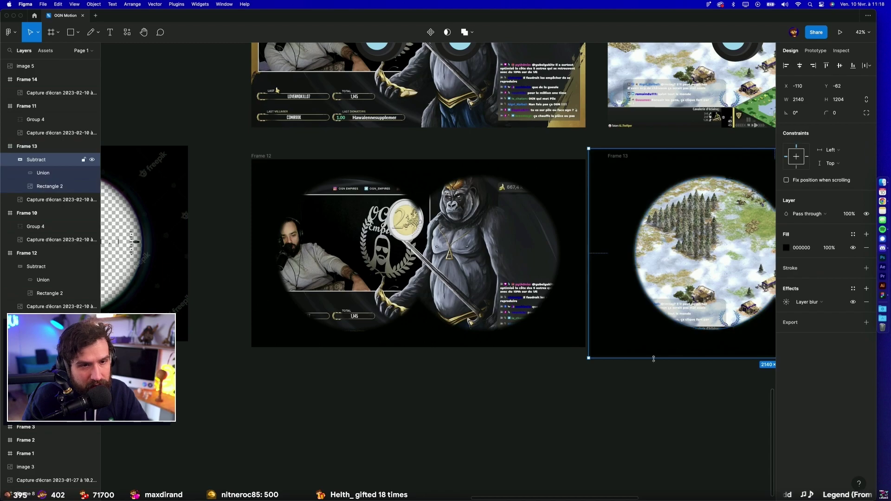
pyautogui.hscroll(5, 358, 380)
pyautogui.click(612, 157)
pyautogui.hotkey('ctrl', 'v')
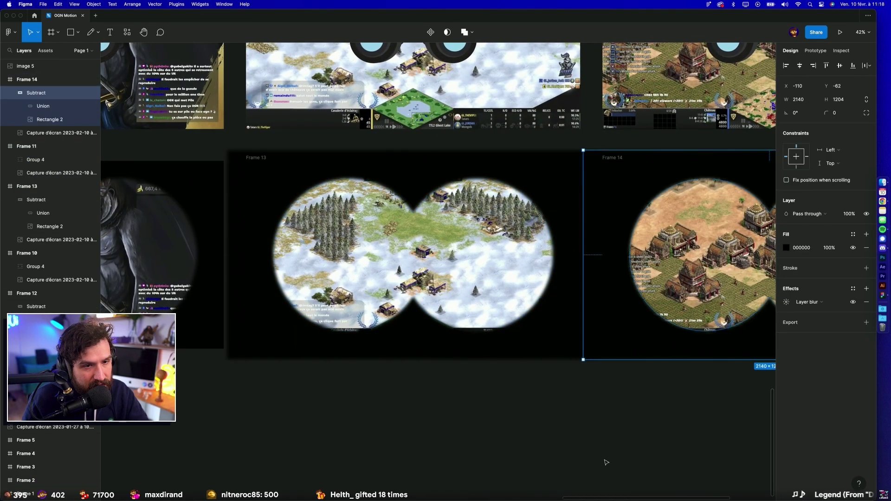
pyautogui.scroll(-2, 633, 412)
pyautogui.click(632, 412)
# Step: Enlarge Frame 12's binocular mask to about 2096.27 × 1142
pyautogui.hscroll(5, 417, 371)
pyautogui.moveTo(303, 369); pyautogui.dragTo(514, 359)
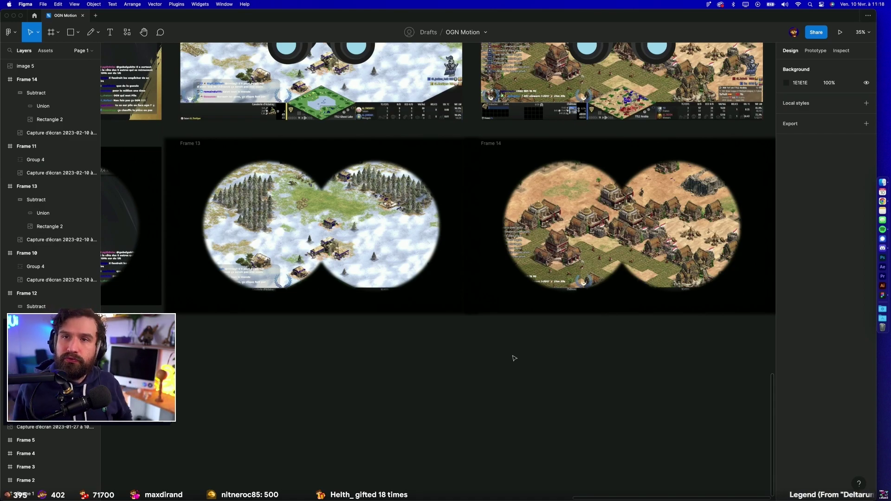
pyautogui.scroll(5, 515, 358)
pyautogui.hscroll(-3, 514, 358)
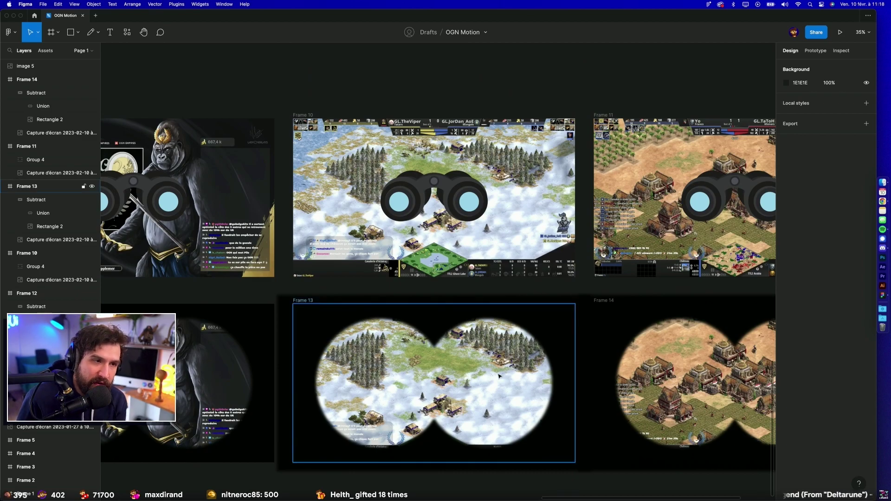
pyautogui.hscroll(1, 580, 232)
pyautogui.hscroll(3, 630, 190)
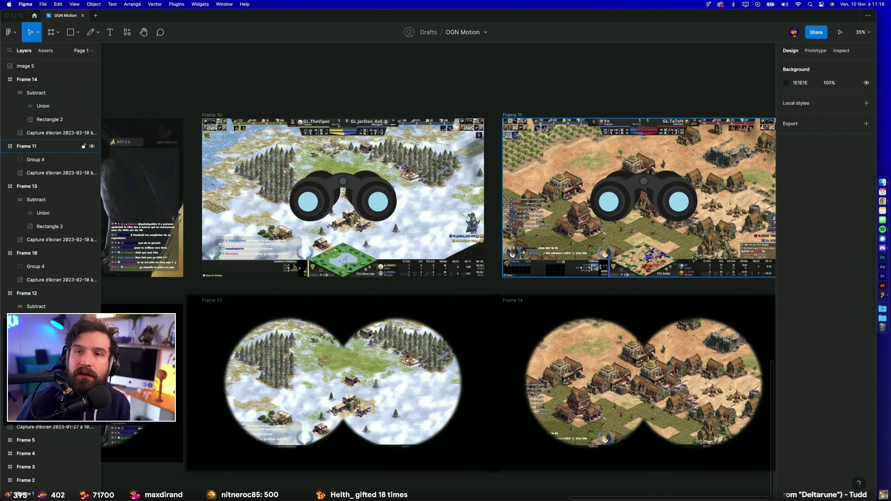
pyautogui.hscroll(-3, 691, 258)
pyautogui.hscroll(-7, 678, 259)
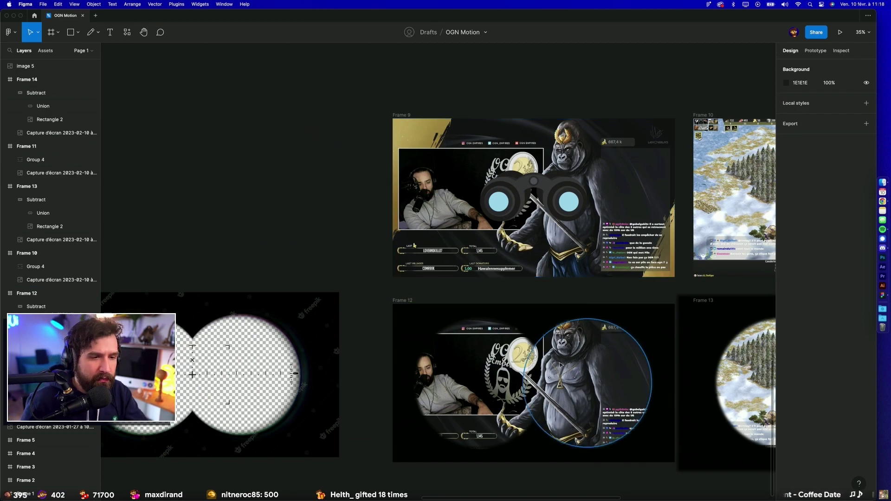
pyautogui.scroll(-1, 525, 296)
pyautogui.hscroll(1, 525, 296)
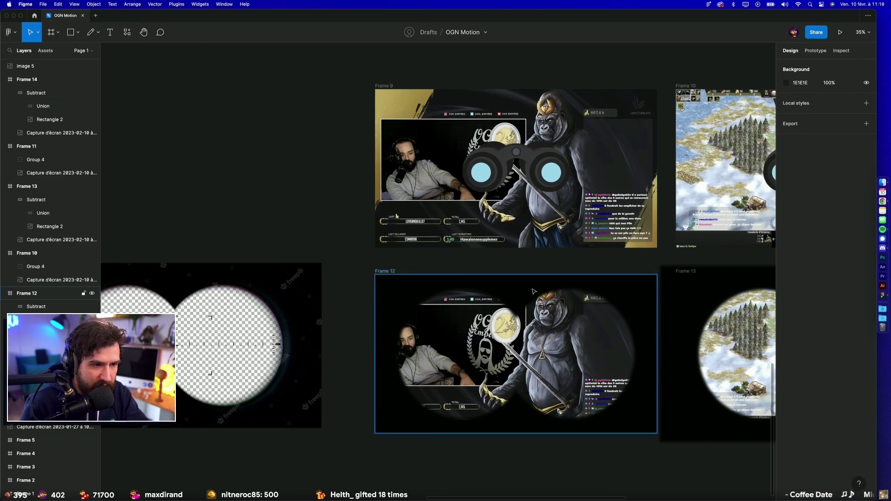
pyautogui.hscroll(-1, 532, 291)
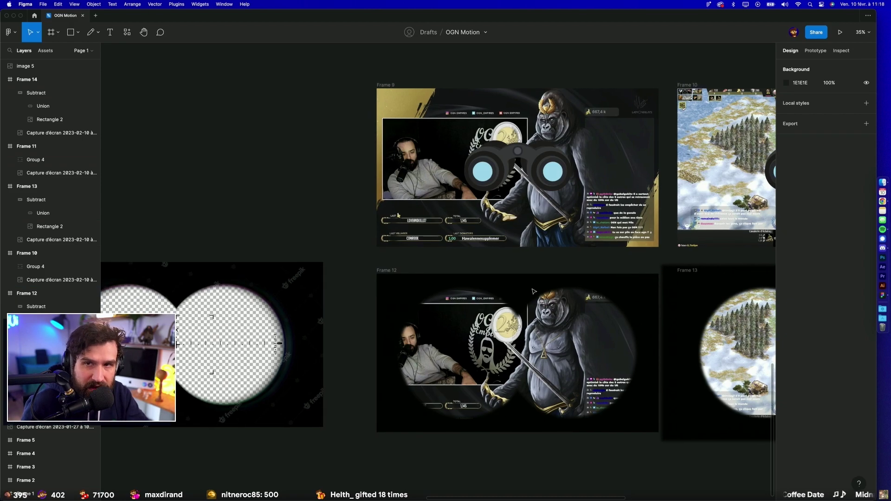
pyautogui.click(566, 312)
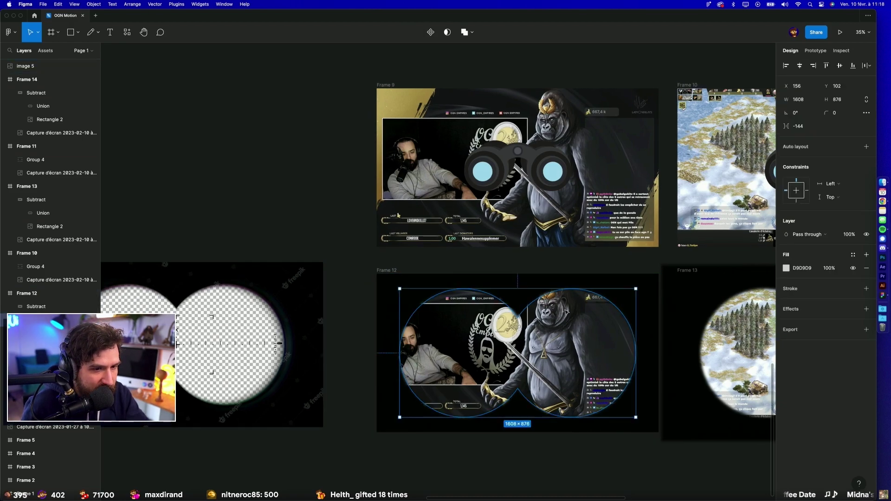
pyautogui.moveTo(634, 288); pyautogui.dragTo(651, 274)
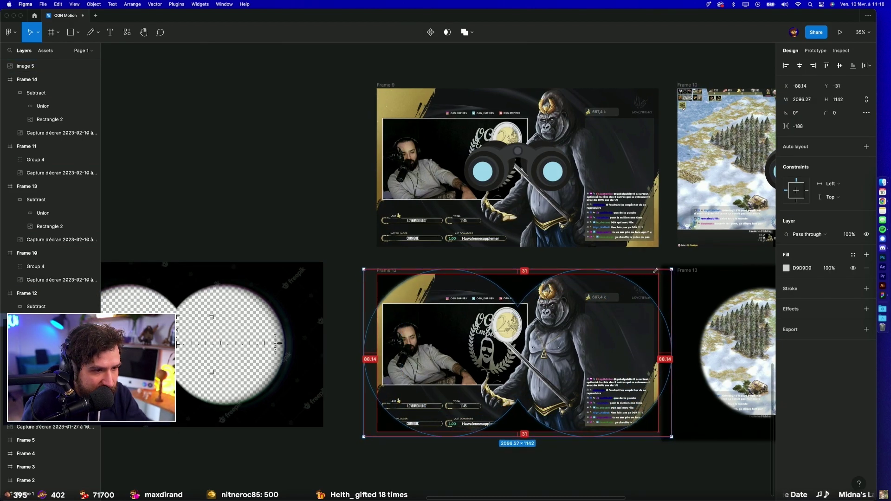
# Step: Undo the oversized resize, size the mask to 1787.89×974 and set corner radius 96
pyautogui.click(648, 485)
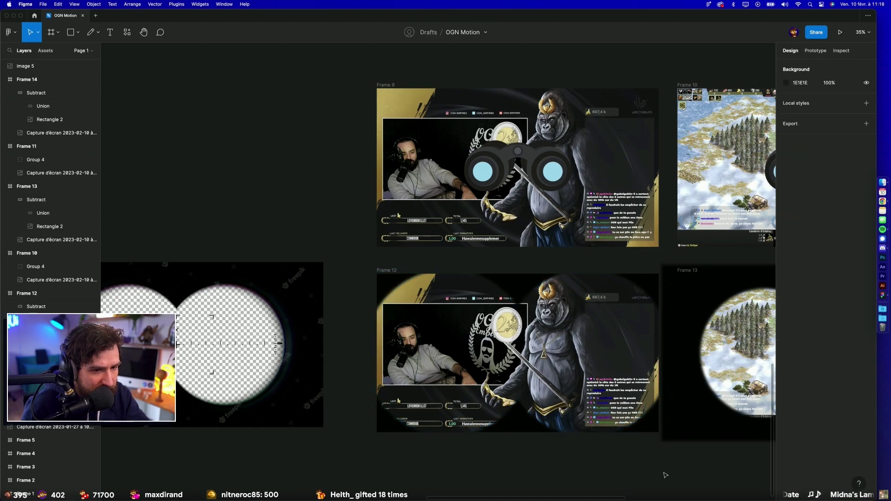
pyautogui.hscroll(5, 664, 474)
pyautogui.hotkey('ctrl', 'z')
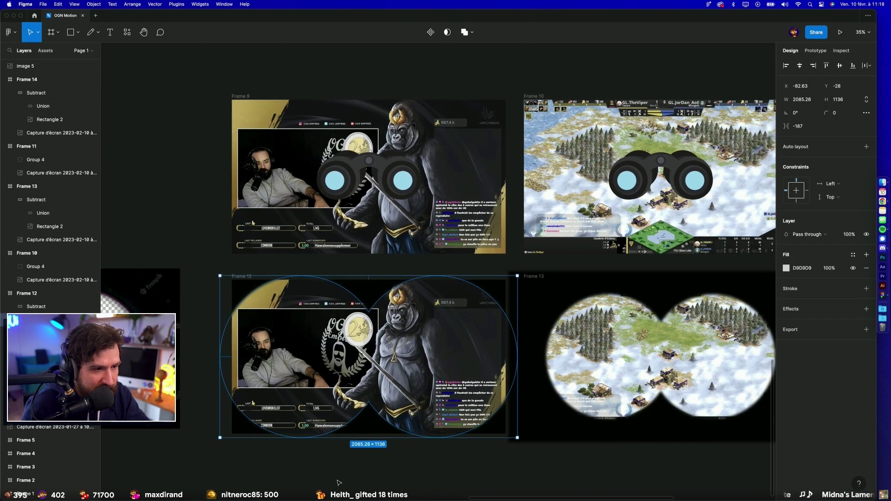
pyautogui.hotkey('ctrl', 'z')
pyautogui.scroll(-3, 549, 248)
pyautogui.moveTo(548, 247); pyautogui.dragTo(554, 240)
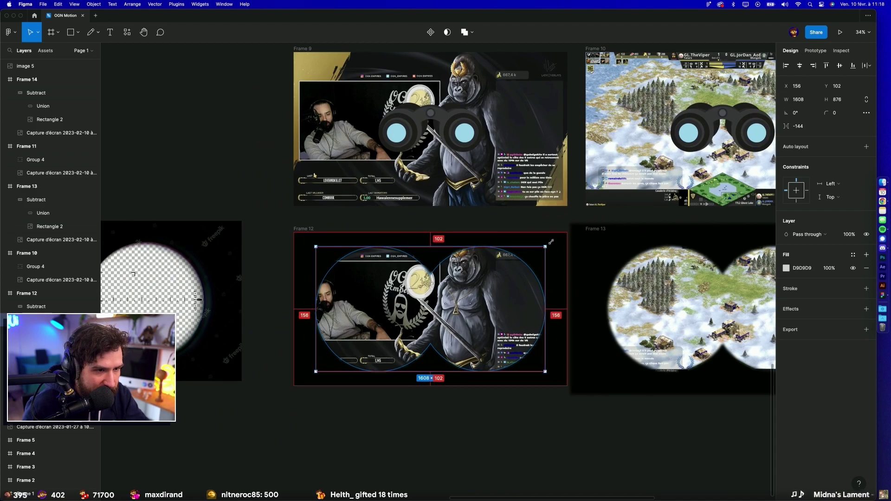
pyautogui.scroll(-1, 538, 306)
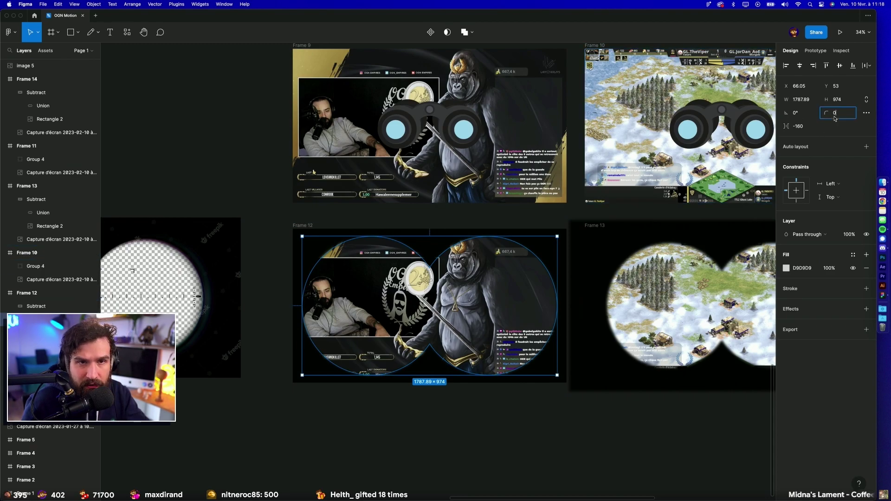
pyautogui.write('8')
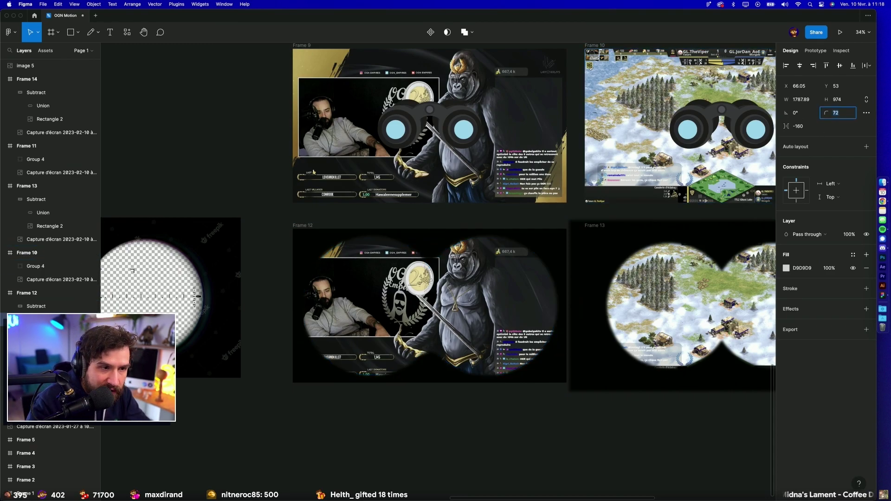
pyautogui.write('96')
pyautogui.press('Return')
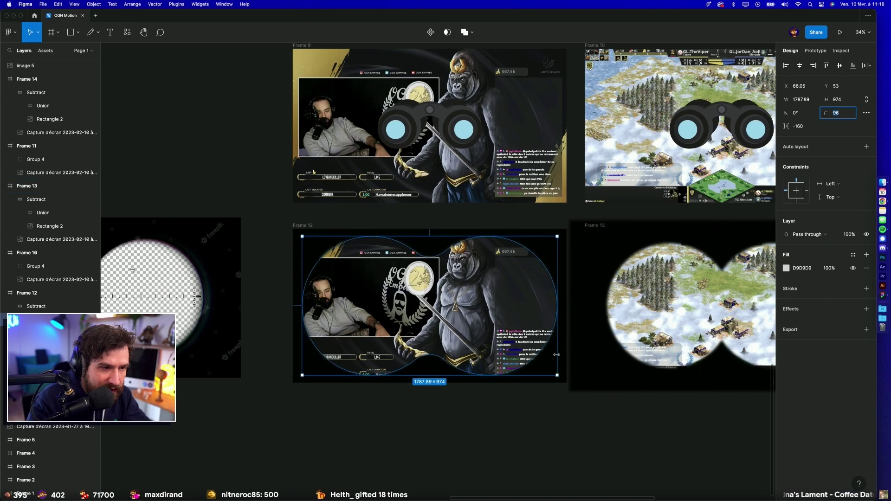
pyautogui.press('Escape')
pyautogui.scroll(10, 447, 301)
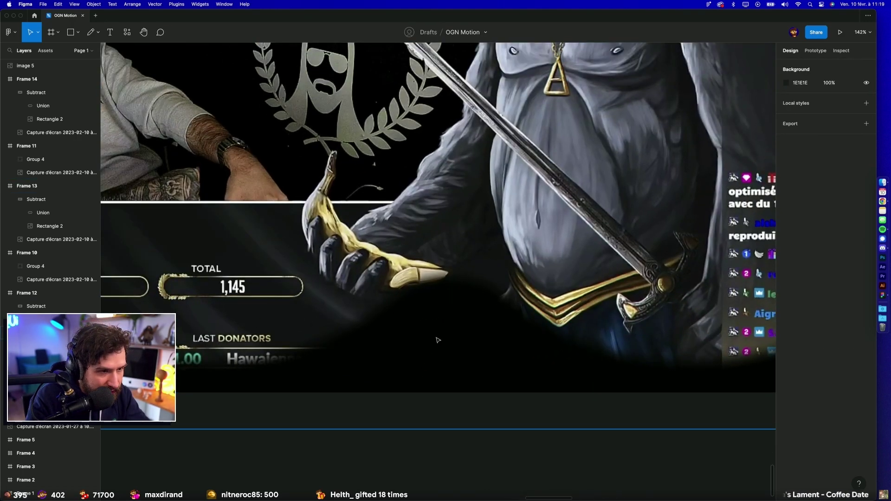
pyautogui.scroll(-10, 466, 459)
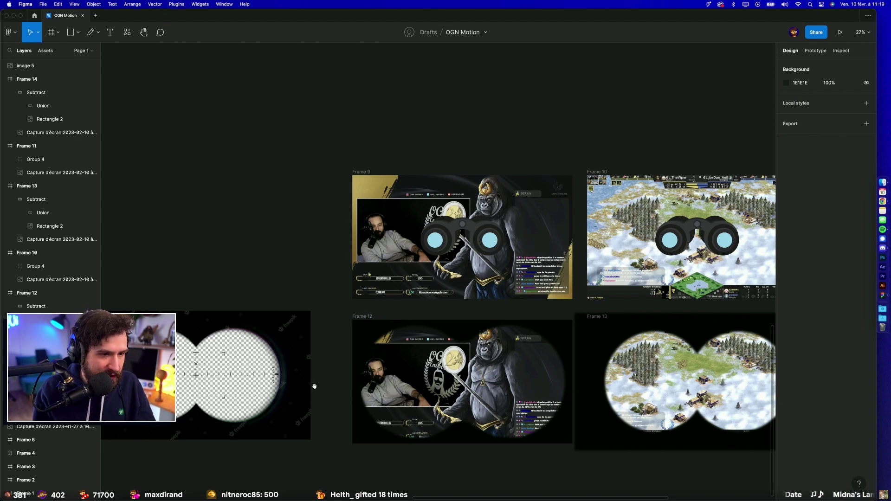
# Step: Delete the Subtract masks from Frames 13 and 14, undoing an accidental deletion of Frame 14
pyautogui.moveTo(315, 386); pyautogui.dragTo(68, 367)
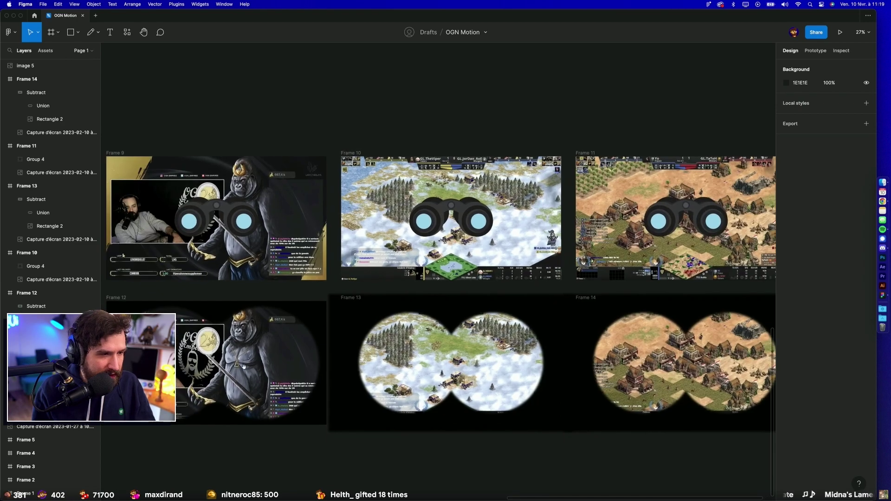
pyautogui.click(367, 324)
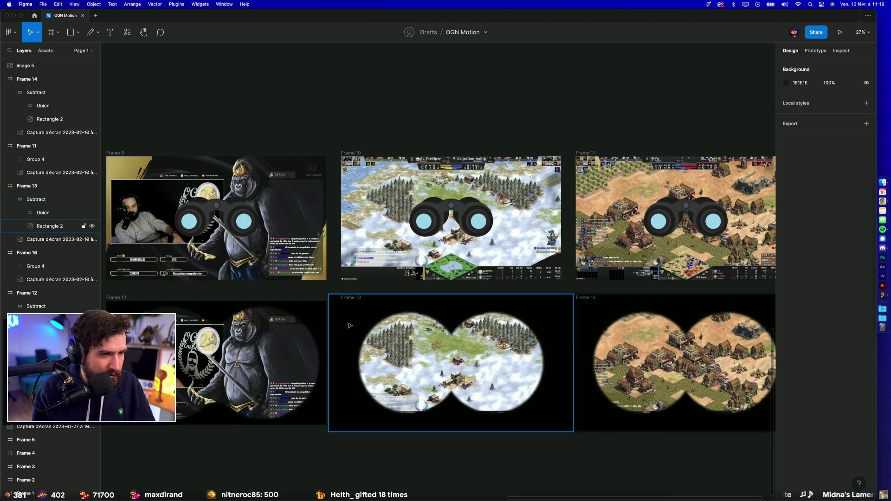
pyautogui.click(36, 199)
pyautogui.press('Delete')
pyautogui.click(618, 330)
pyautogui.press('Delete')
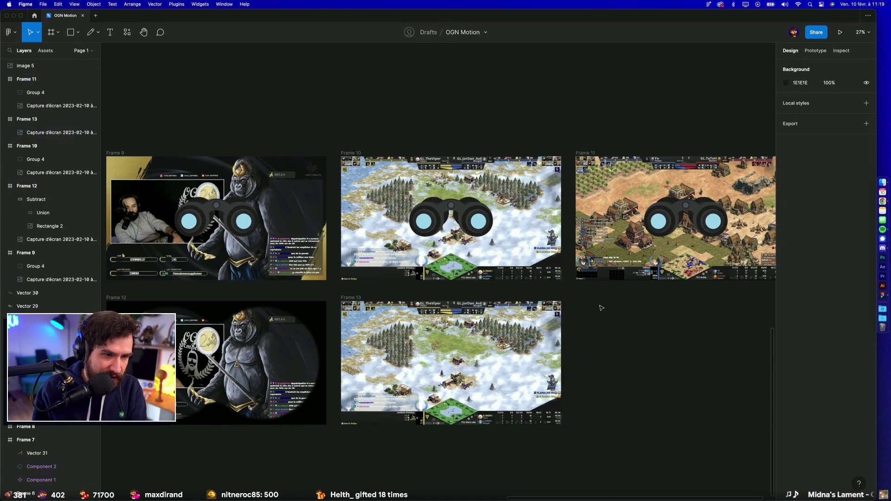
pyautogui.hotkey('ctrl', 'z')
pyautogui.hotkey('ctrl', 'z')
pyautogui.hotkey('ctrl', 'z')
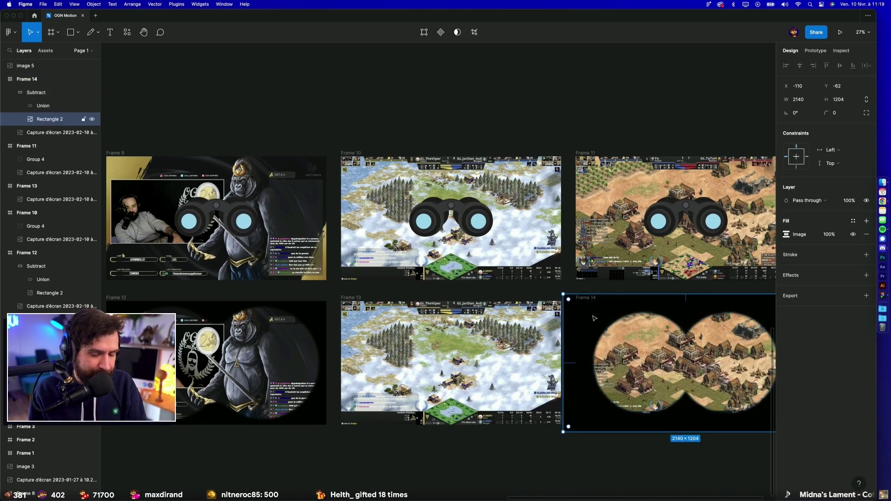
pyautogui.hotkey('ctrl', 'z')
pyautogui.click(640, 331)
pyautogui.press('Delete')
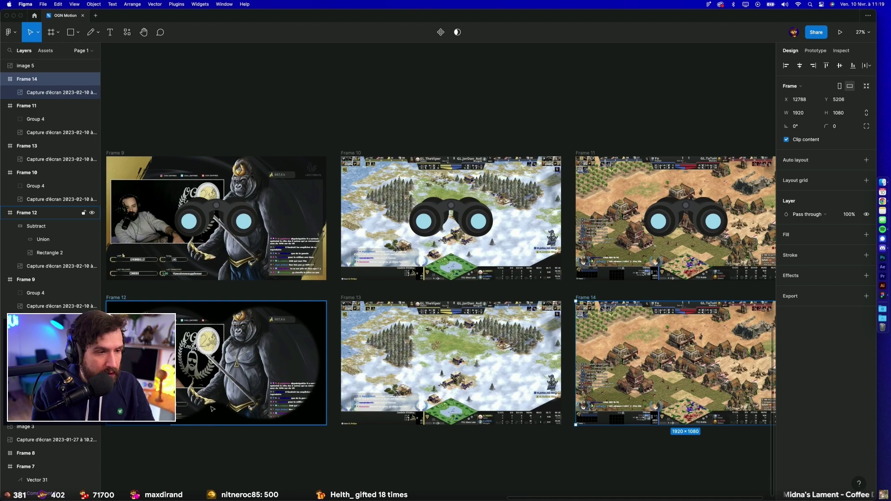
pyautogui.click(352, 298)
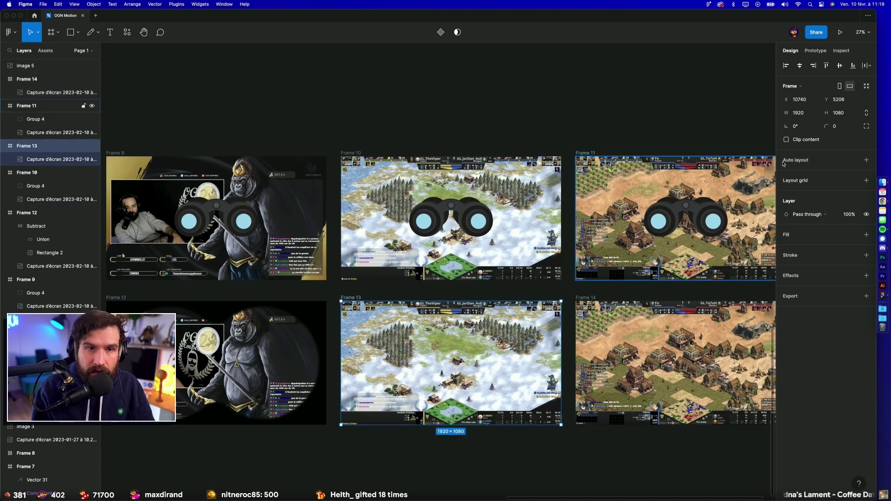
# Step: Paste the binocular scope image, enlarge it and move it above the reticle frame
pyautogui.hscroll(-4, 597, 303)
pyautogui.scroll(-3, 598, 303)
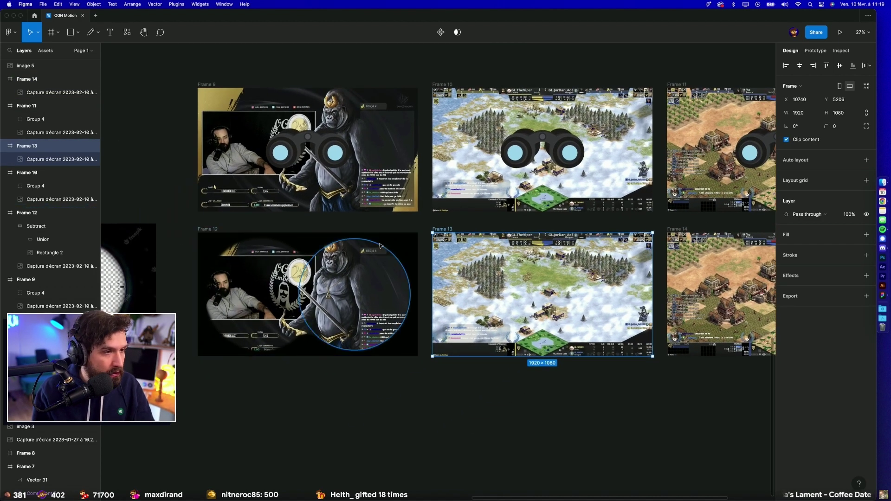
pyautogui.hscroll(-10, 384, 426)
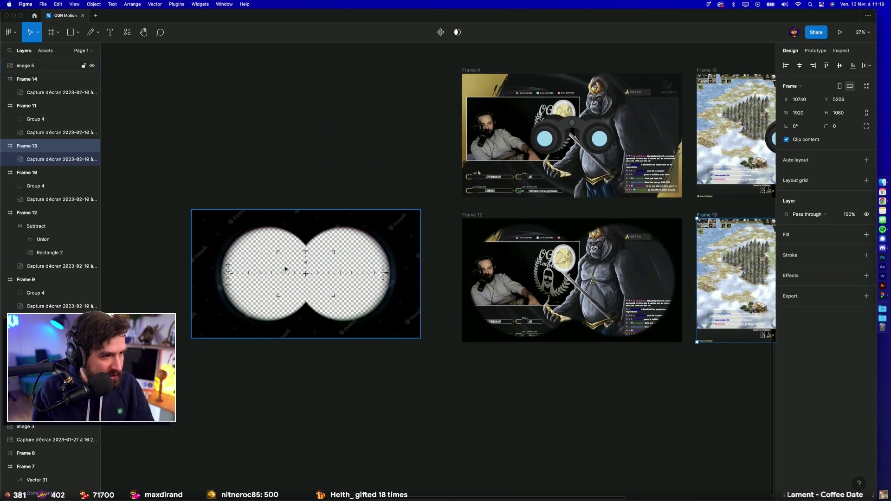
pyautogui.scroll(5, 285, 264)
pyautogui.scroll(-2, 531, 344)
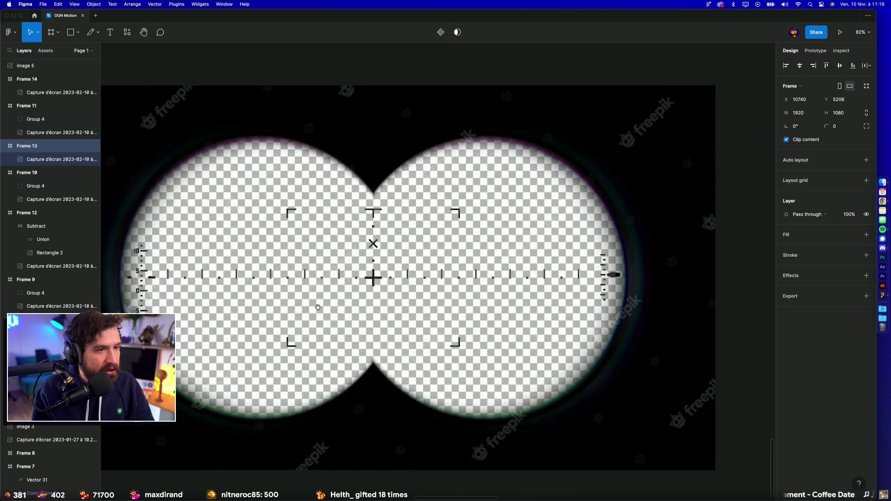
pyautogui.scroll(-4, 531, 344)
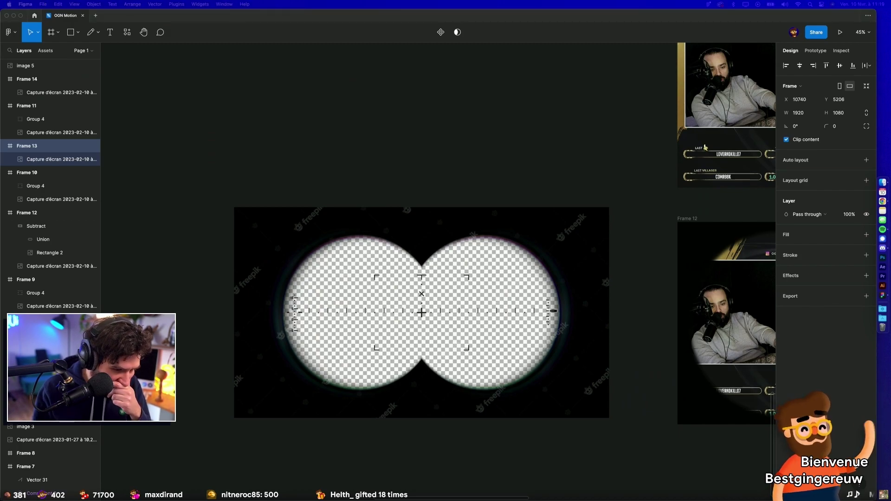
pyautogui.click(354, 149)
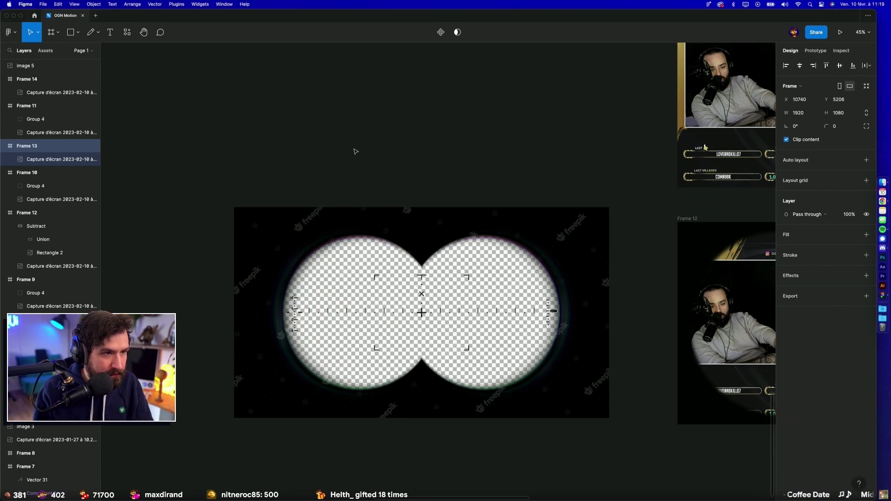
pyautogui.press('super+v')
pyautogui.moveTo(472, 238); pyautogui.dragTo(575, 136)
pyautogui.moveTo(525, 249); pyautogui.dragTo(502, 56)
# Step: Draw a horizontal line across the centre of the binocular image
pyautogui.scroll(1, 222, 161)
pyautogui.scroll(5, 223, 162)
pyautogui.click(246, 249)
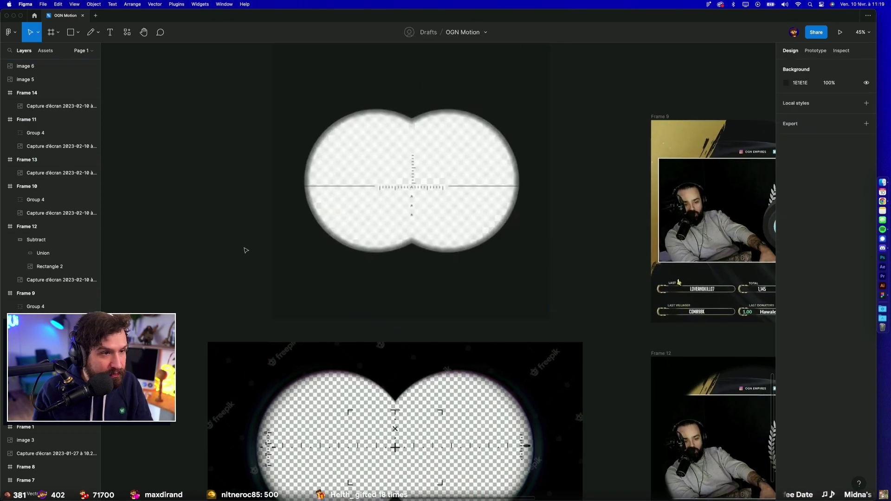
pyautogui.scroll(-3, 362, 320)
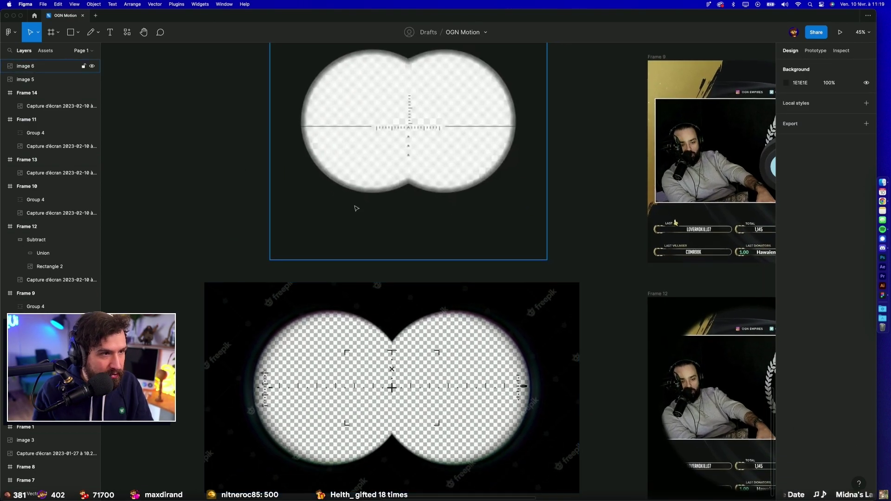
pyautogui.press('l')
pyautogui.moveTo(301, 125); pyautogui.dragTo(520, 126)
# Step: Make both horizontal lines white (ffffff) with stroke weight 4 and group them
pyautogui.keyDown('shift'); pyautogui.click(353, 127); pyautogui.keyUp('shift')
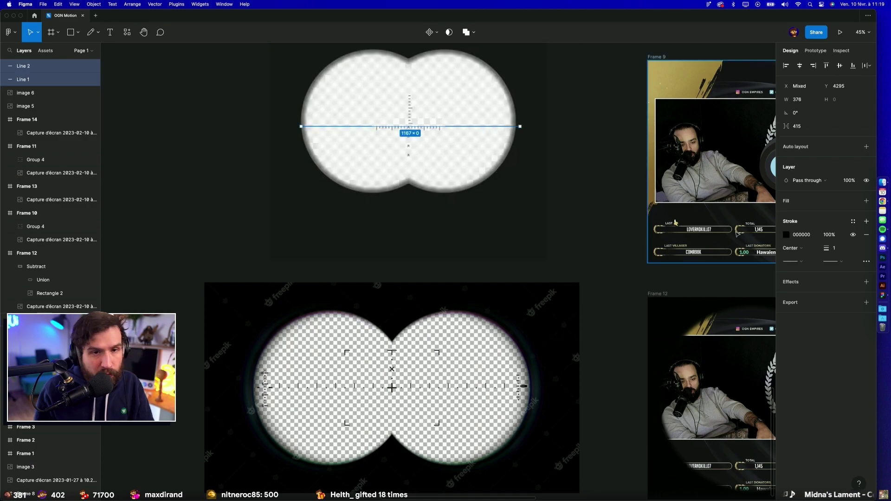
pyautogui.click(802, 234)
pyautogui.write('ffffff')
pyautogui.press('Return')
pyautogui.click(839, 249)
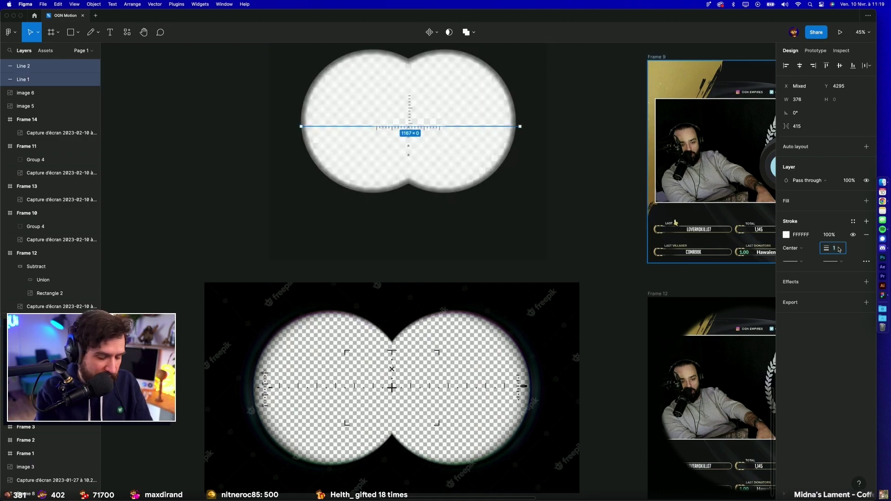
pyautogui.write('4')
pyautogui.press('Return')
pyautogui.hotkey('ctrl', 'g')
# Step: Move the line group into Frame 12 and stretch it to 1586 wide
pyautogui.scroll(-3, 469, 236)
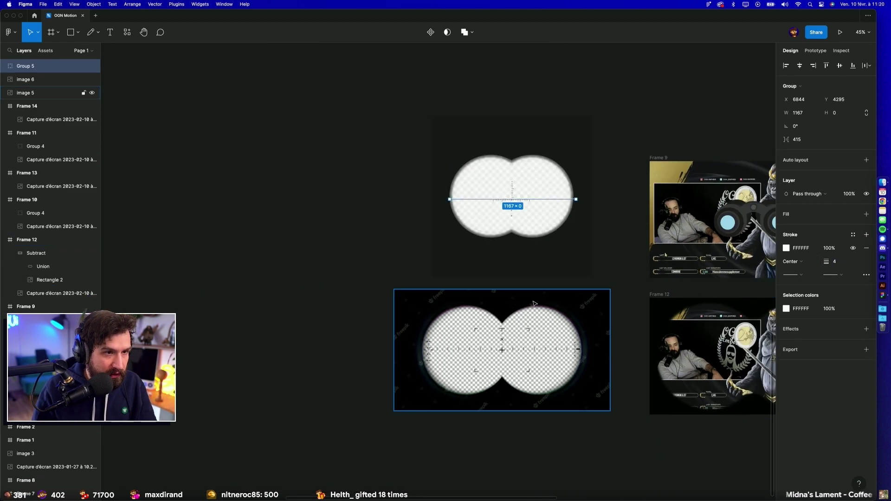
pyautogui.moveTo(432, 165)
pyautogui.mouseDown()
pyautogui.moveTo(658, 326)
pyautogui.moveTo(675, 322)
pyautogui.mouseUp()
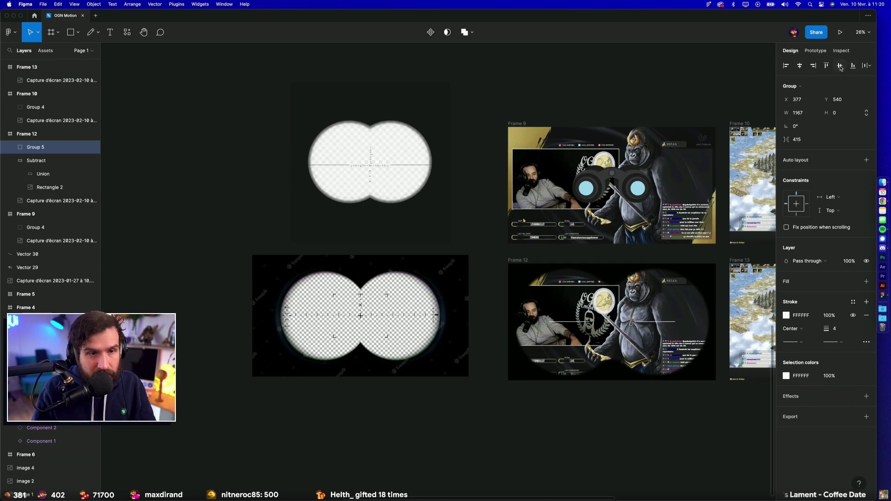
pyautogui.moveTo(675, 321); pyautogui.dragTo(704, 320)
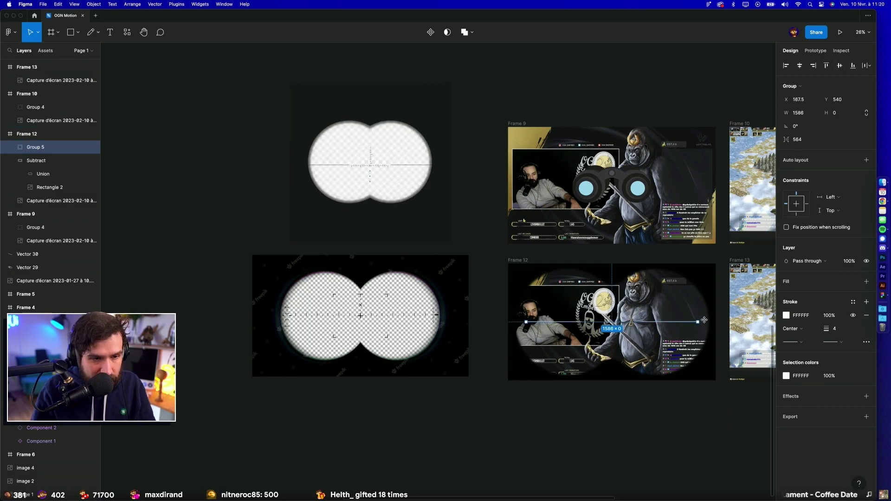
pyautogui.click(676, 427)
pyautogui.scroll(3, 541, 436)
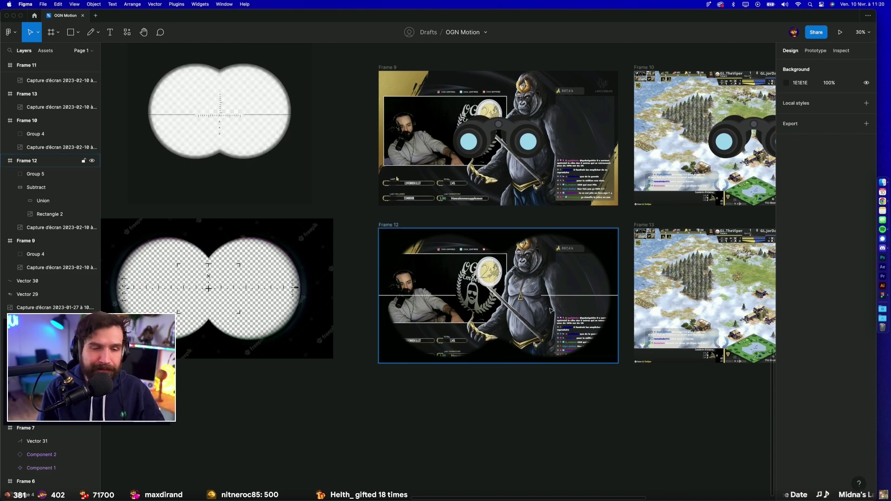
# Step: Set the stroke colour of Frame 12's line group to green
pyautogui.click(596, 297)
pyautogui.click(599, 297)
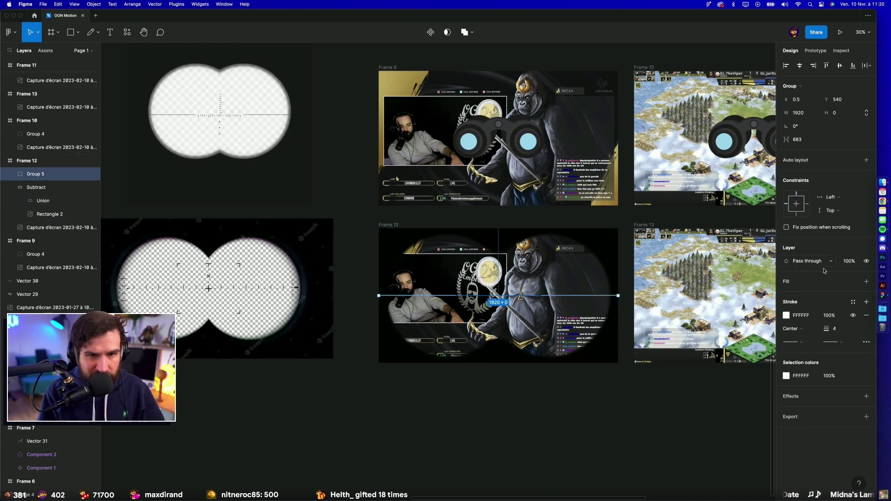
pyautogui.click(786, 315)
pyautogui.click(733, 402)
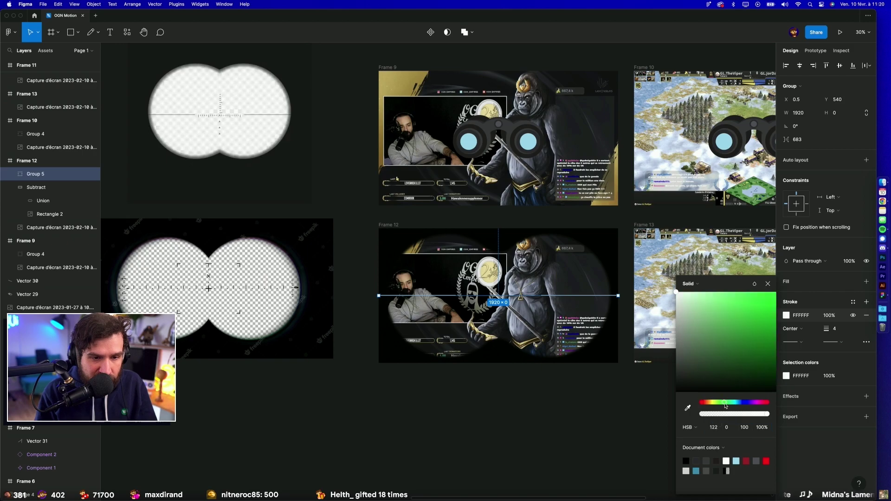
pyautogui.click(562, 413)
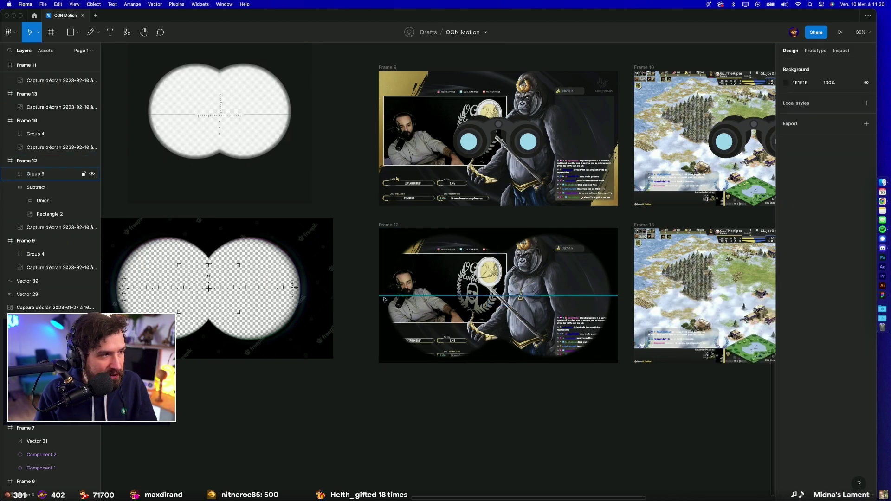
# Step: Try moving the Subtract mask above the line group, then undo the reordering
pyautogui.click(400, 297)
pyautogui.press('Escape')
pyautogui.click(412, 278)
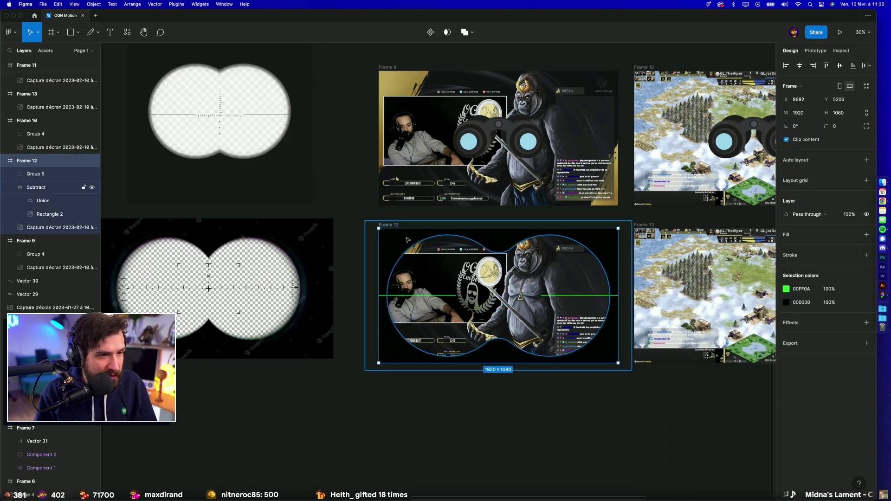
pyautogui.moveTo(36, 187); pyautogui.dragTo(37, 169)
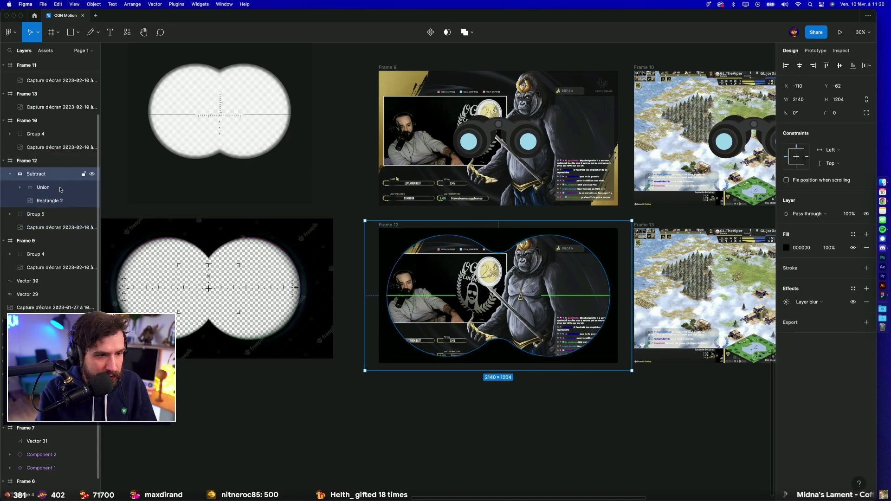
pyautogui.click(341, 432)
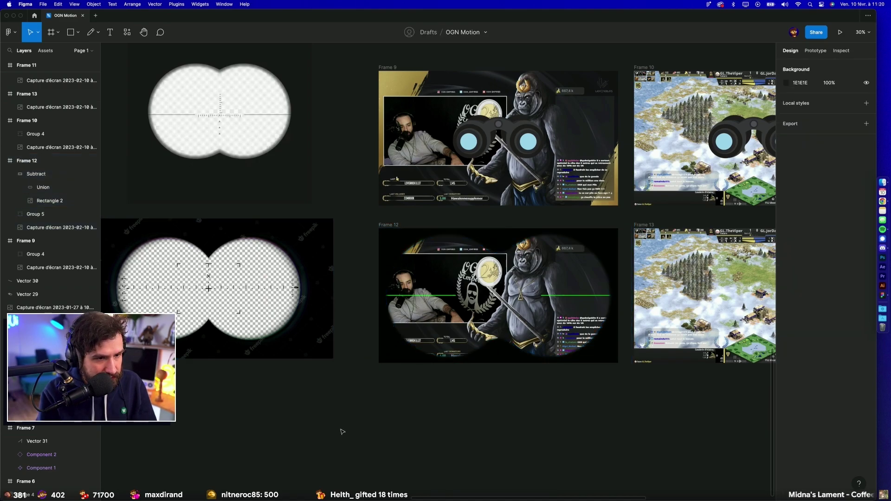
pyautogui.hotkey('ctrl', 'z')
pyautogui.click(396, 415)
pyautogui.hscroll(5, 364, 441)
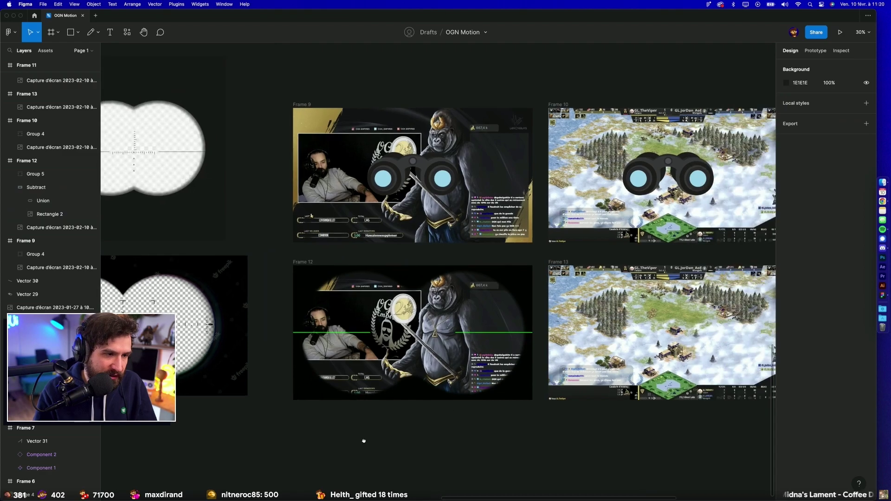
pyautogui.scroll(5, 363, 331)
# Step: Duplicate the right line half, centre the copy horizontally and make its stroke dashed
pyautogui.click(376, 335)
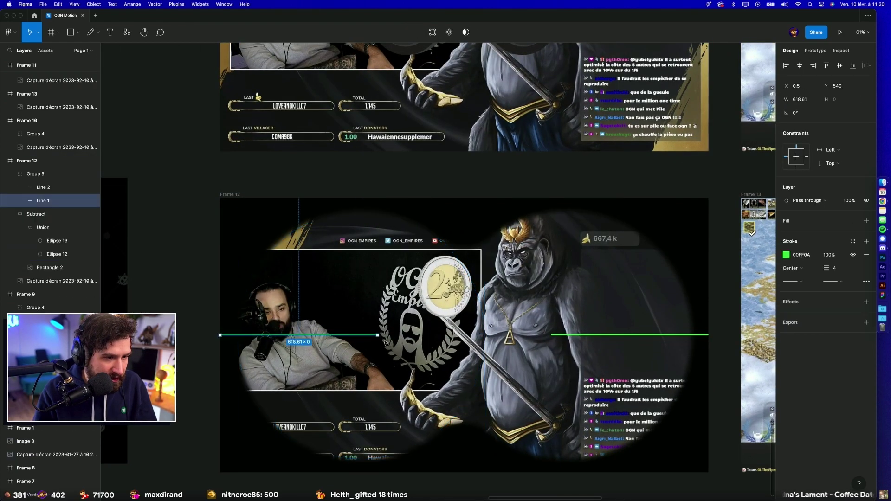
pyautogui.click(559, 334)
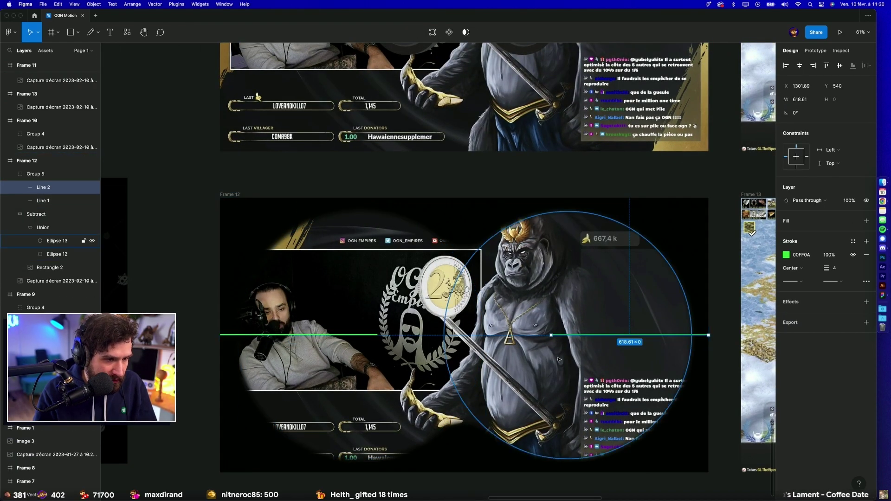
pyautogui.hotkey('ctrl', 'd')
pyautogui.click(800, 66)
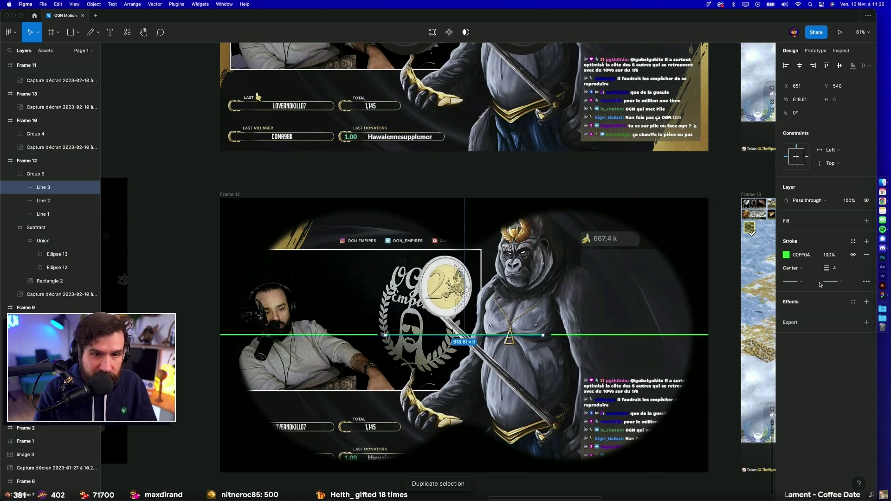
pyautogui.click(866, 282)
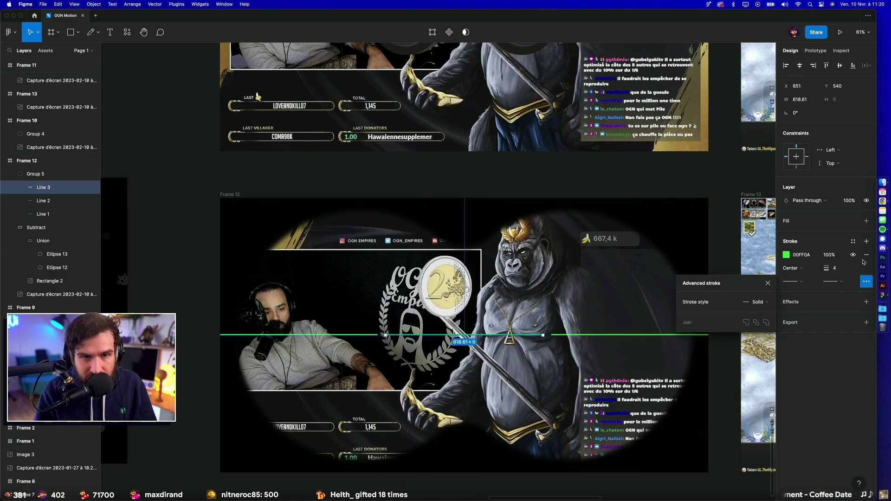
pyautogui.click(754, 302)
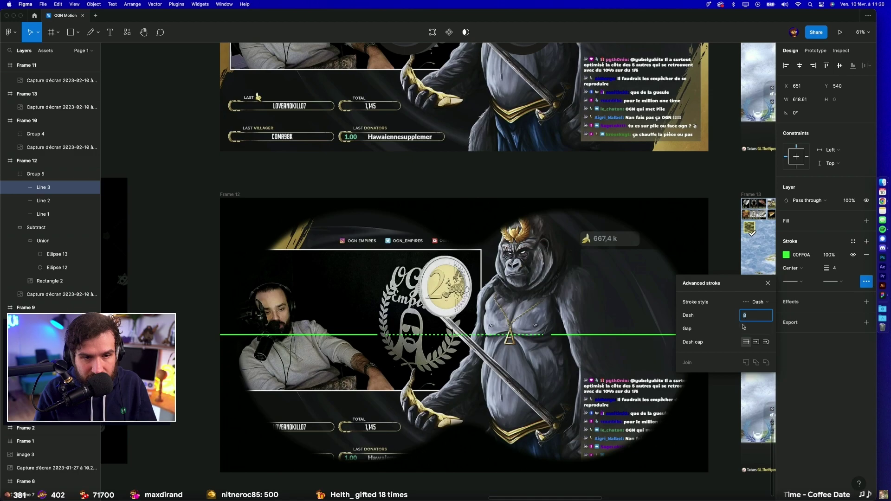
pyautogui.click(179, 294)
# Step: Extend the dashed centre line's ends so it meets both solid halves
pyautogui.scroll(-5, 179, 294)
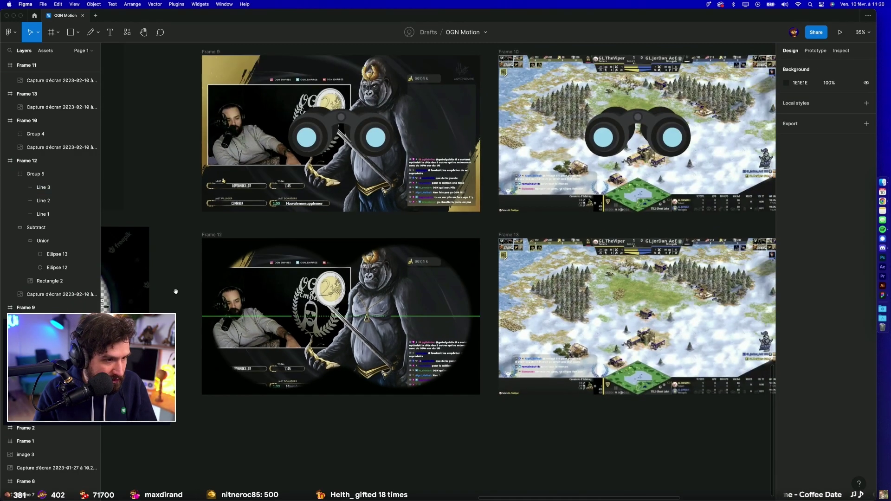
pyautogui.moveTo(175, 294)
pyautogui.mouseDown()
pyautogui.moveTo(516, 341)
pyautogui.moveTo(303, 304)
pyautogui.mouseUp()
pyautogui.scroll(10, 434, 333)
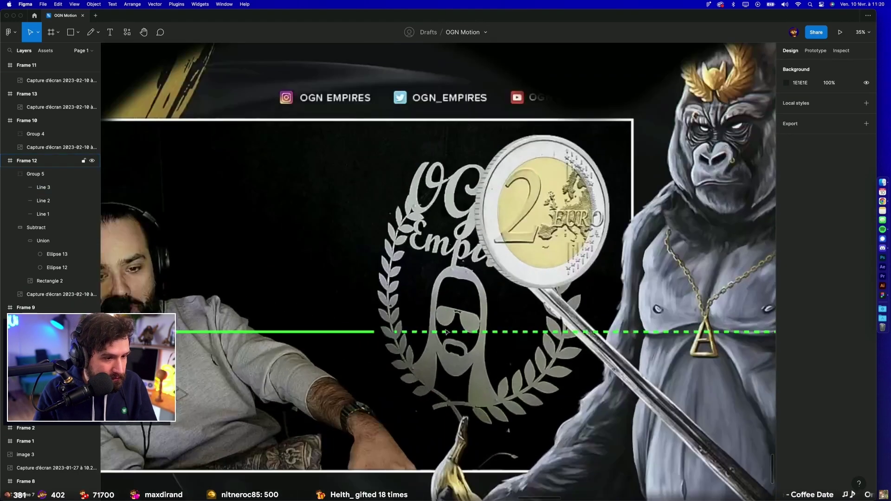
pyautogui.click(442, 332)
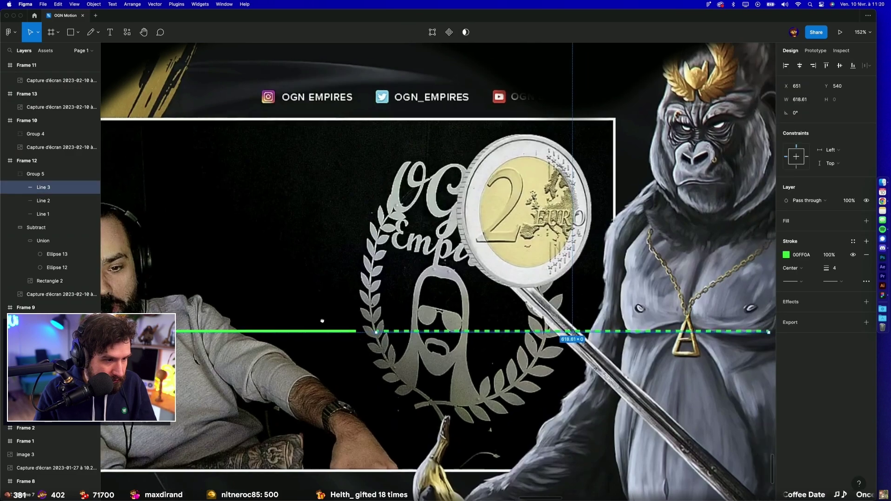
pyautogui.hscroll(5, 575, 335)
pyautogui.moveTo(587, 315); pyautogui.dragTo(588, 315)
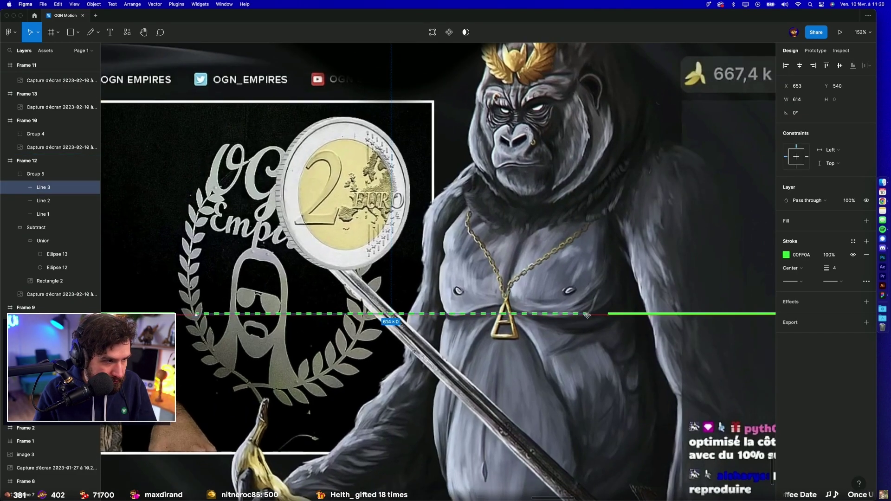
pyautogui.moveTo(606, 314); pyautogui.dragTo(609, 314)
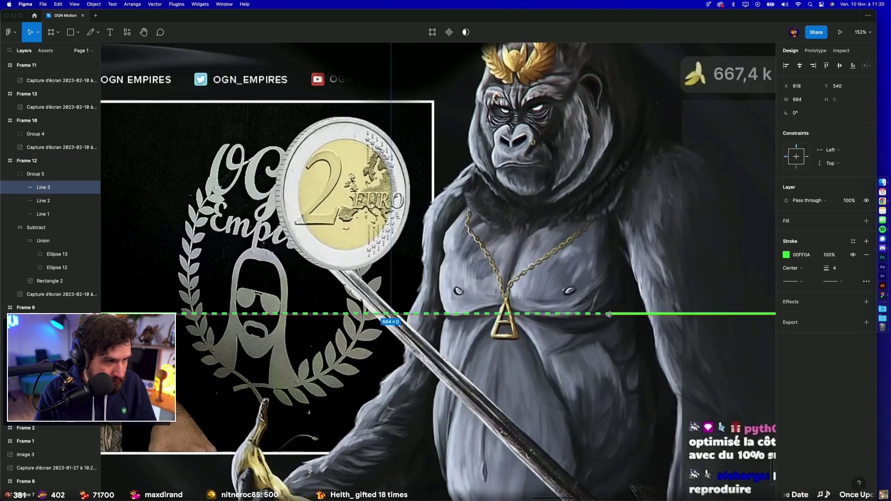
pyautogui.scroll(-5, 609, 315)
pyautogui.click(272, 294)
pyautogui.scroll(4, 297, 301)
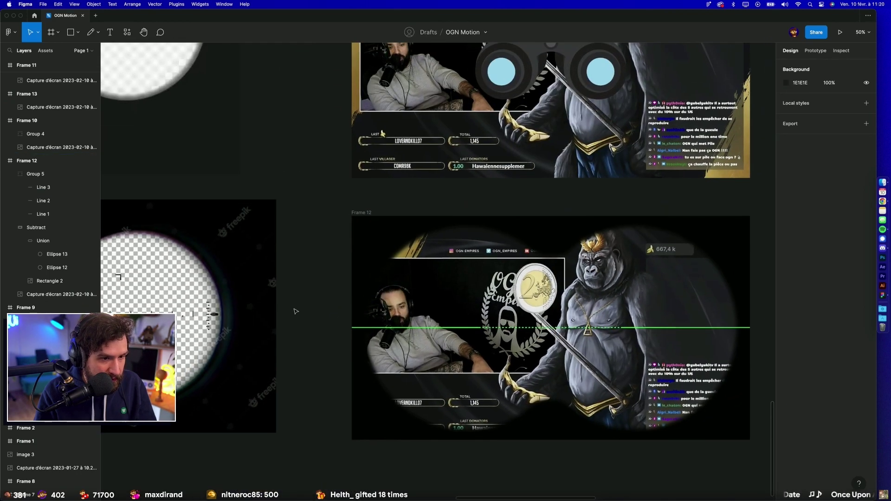
pyautogui.hscroll(-4, 450, 438)
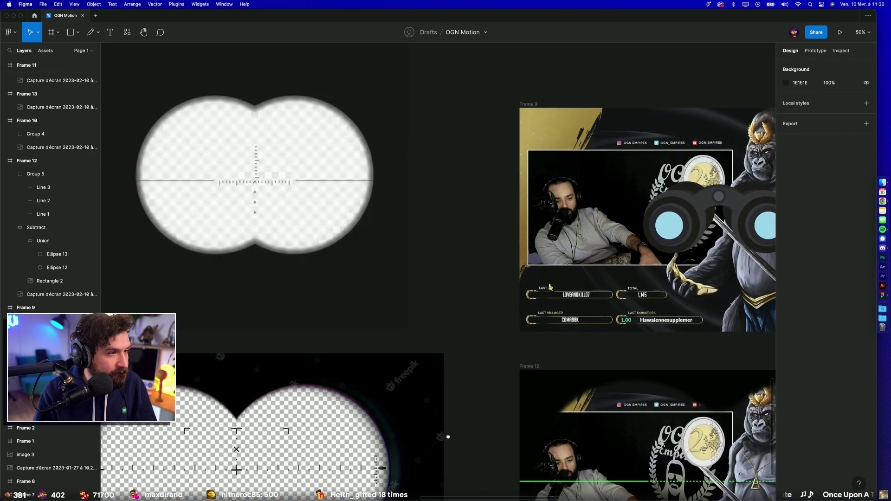
pyautogui.scroll(3, 463, 304)
pyautogui.scroll(3, 463, 304)
# Step: Draw a small circle below the crosshair, duplicate it into six, and wrap them in auto layout
pyautogui.press('o')
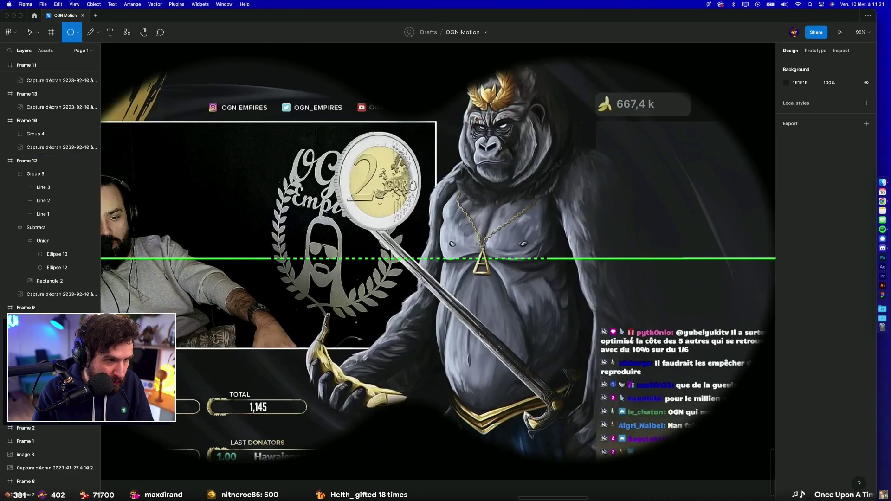
pyautogui.moveTo(419, 273); pyautogui.dragTo(427, 313)
pyautogui.scroll(5, 423, 283)
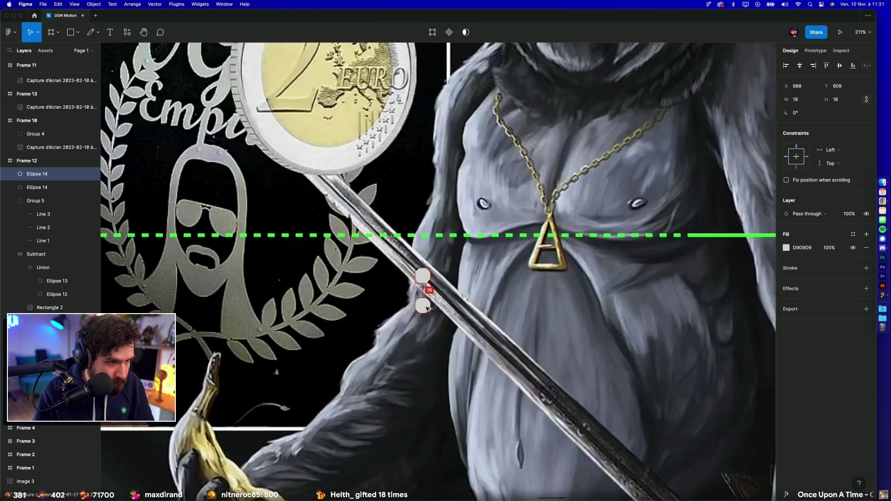
pyautogui.press('super+d')
pyautogui.press('super+d')
pyautogui.press('super+d')
pyautogui.press('super+d')
pyautogui.scroll(-3, 434, 380)
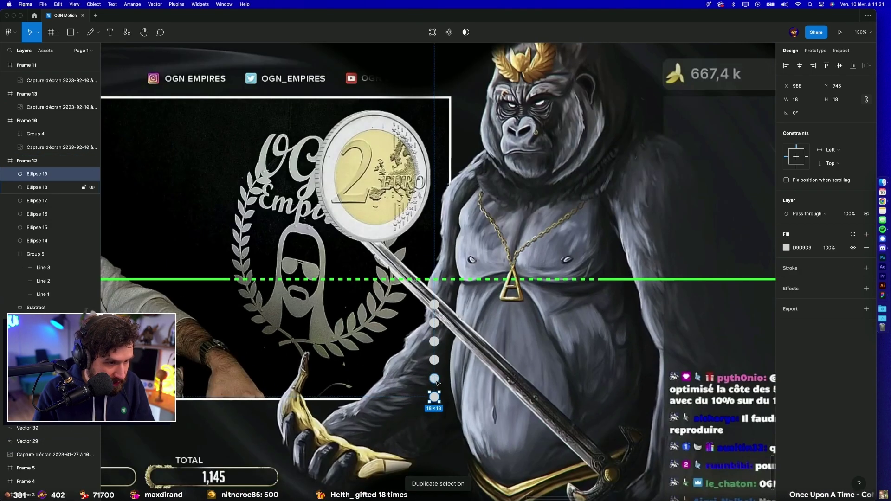
pyautogui.keyDown('shift'); pyautogui.moveTo(436, 381); pyautogui.dragTo(425, 306); pyautogui.keyUp('shift')
pyautogui.hotkey('shift', 'a')
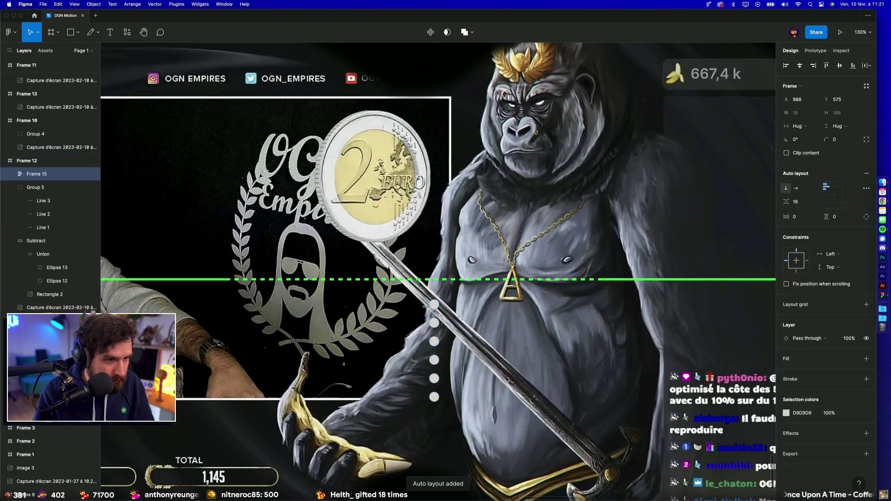
pyautogui.press('Return')
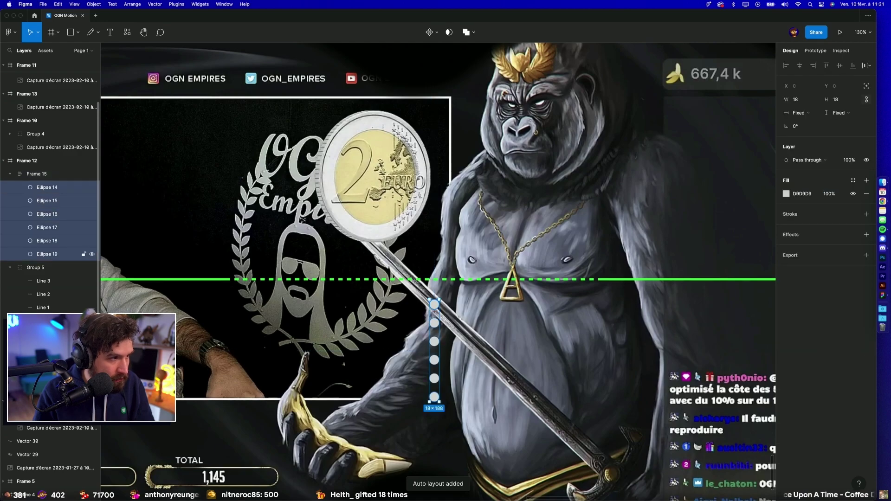
# Step: Resize the circles to 8×8 and fill them bright green 00FF0A
pyautogui.click(849, 102)
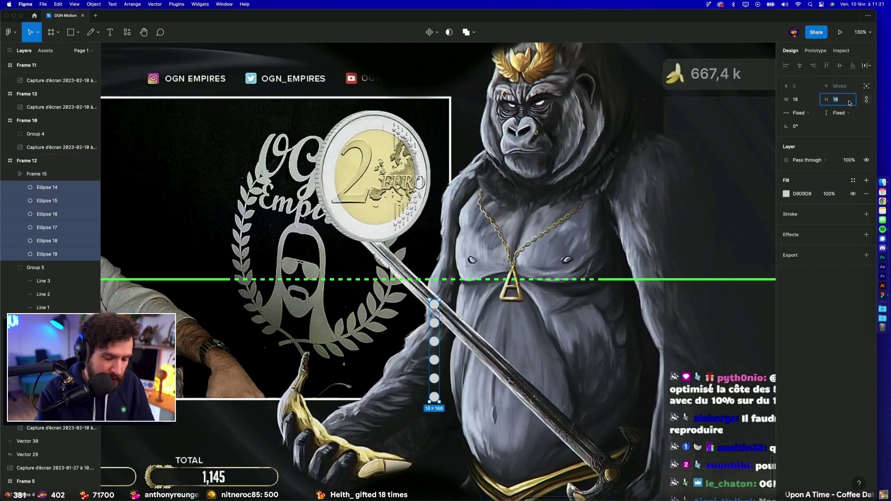
pyautogui.write('9')
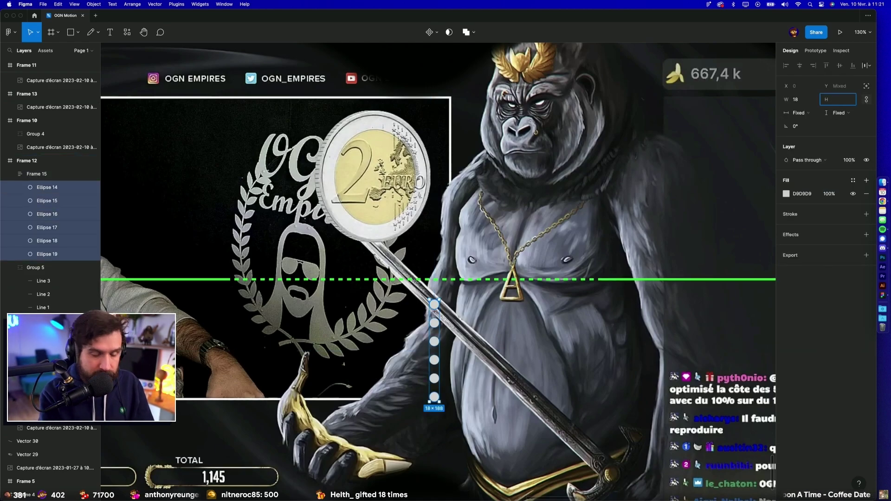
pyautogui.press('Return')
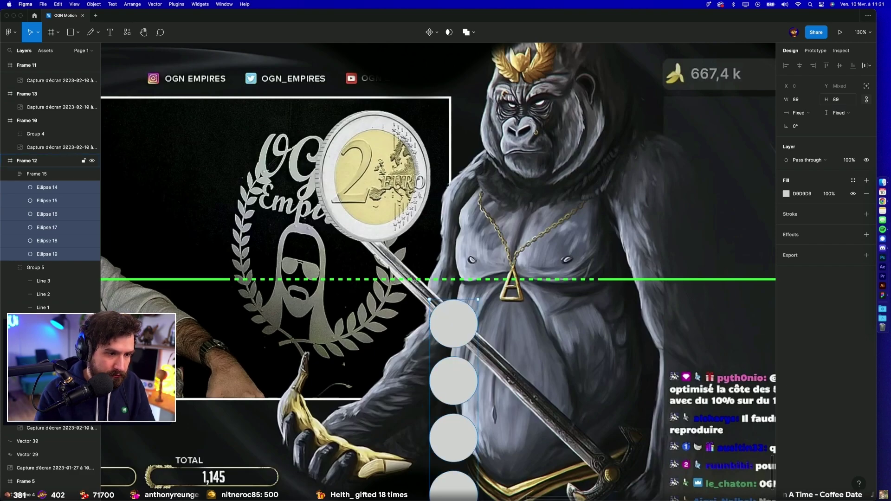
pyautogui.write('8')
pyautogui.press('Return')
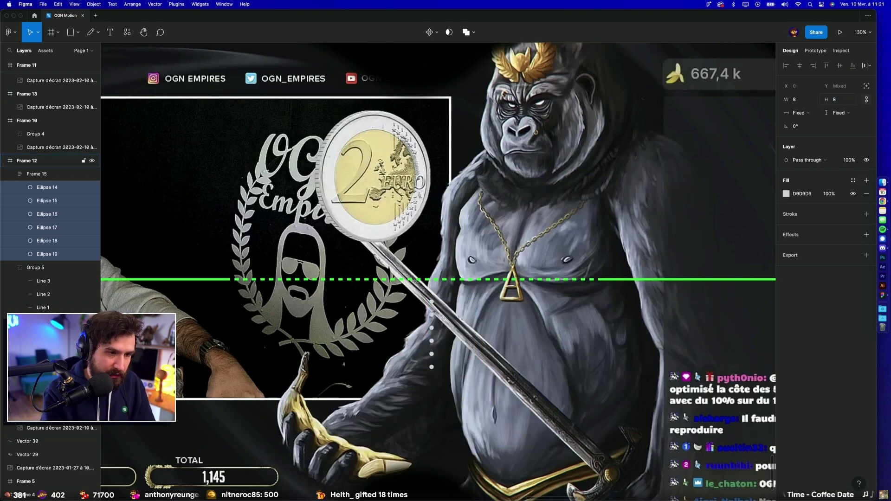
pyautogui.click(786, 194)
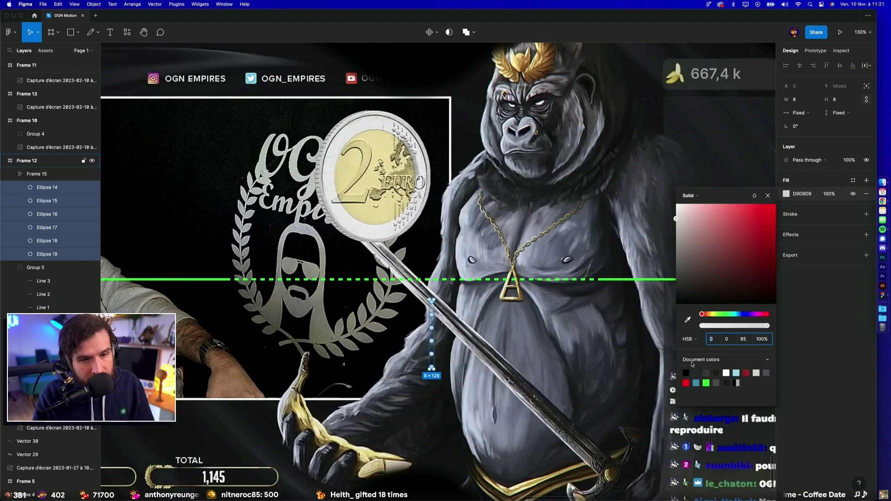
pyautogui.click(706, 383)
# Step: Increase Frame 15's auto-layout spacing between the dots to 24
pyautogui.hotkey('shift', '1')
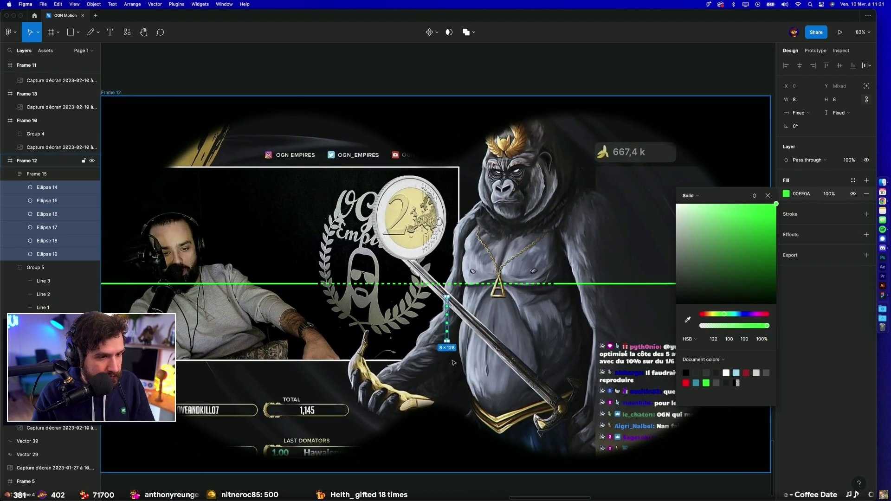
pyautogui.click(37, 174)
pyautogui.write('16')
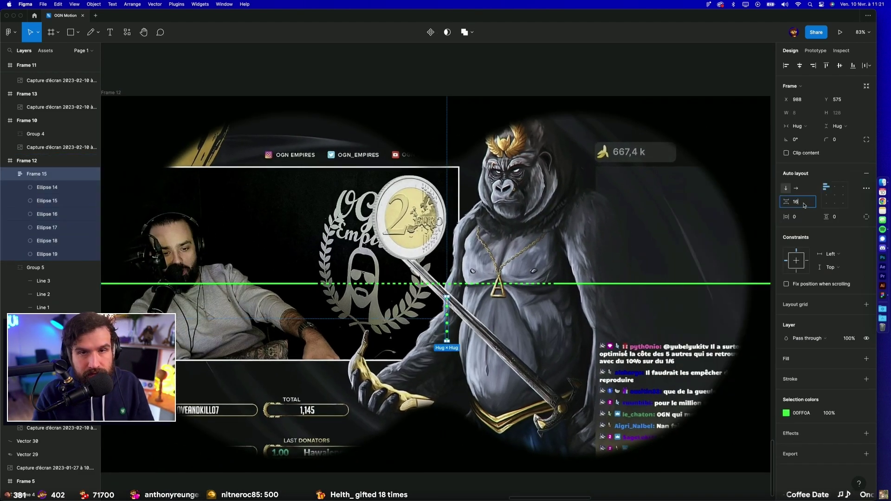
pyautogui.press('Return')
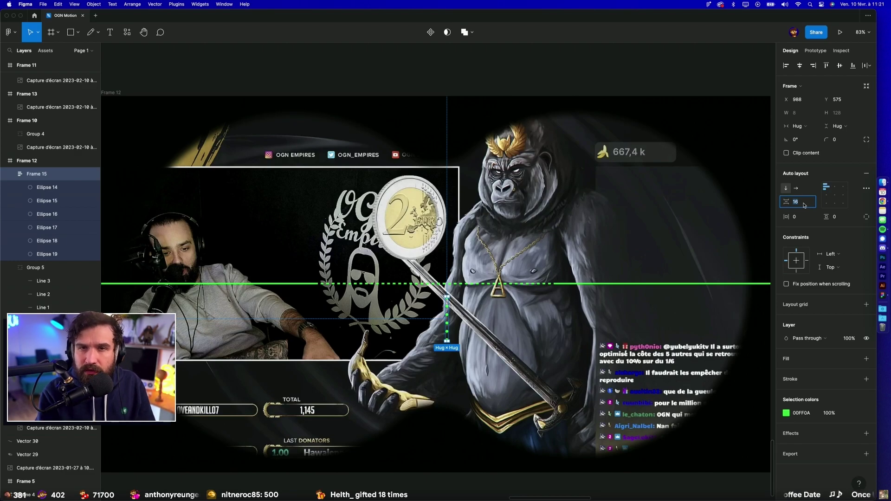
pyautogui.write('24')
pyautogui.press('Return')
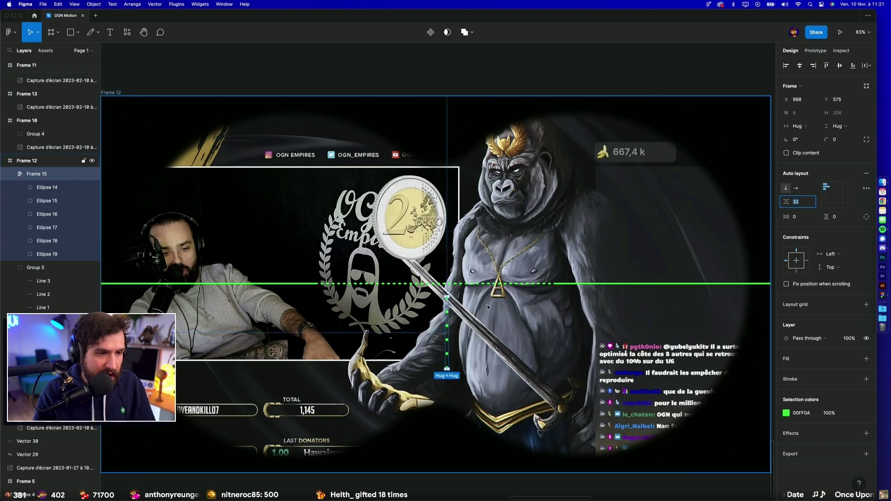
# Step: Nudge the dot column slightly to the left
pyautogui.scroll(-5, 491, 360)
pyautogui.click(489, 403)
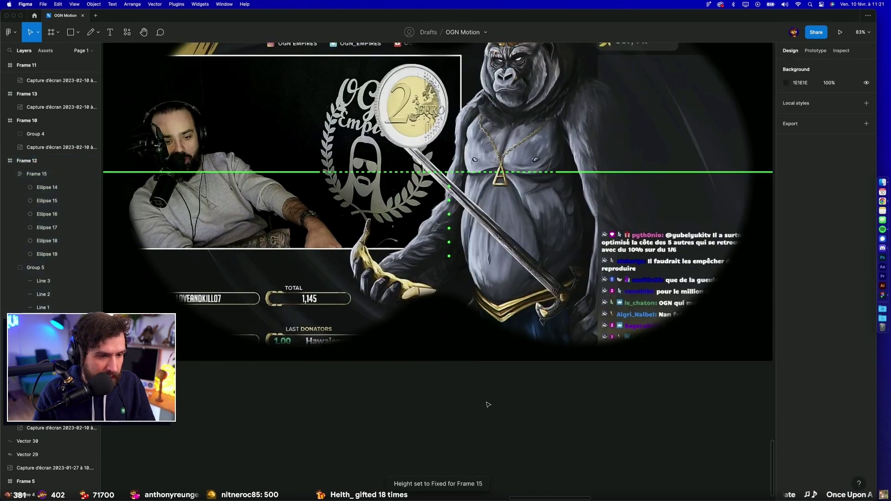
pyautogui.moveTo(450, 202); pyautogui.dragTo(453, 209)
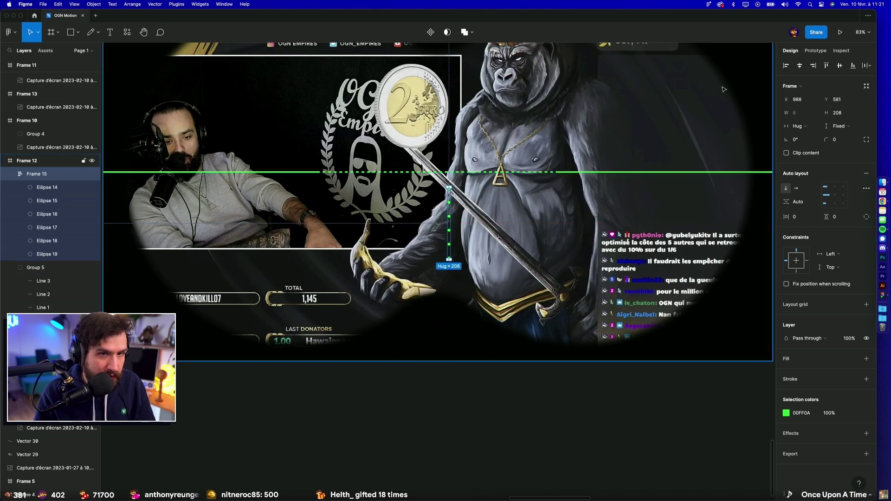
pyautogui.moveTo(450, 203); pyautogui.dragTo(439, 203)
pyautogui.press('Escape')
# Step: Move Frame 12 directly below the original binocular Frame 9
pyautogui.scroll(-5, 483, 359)
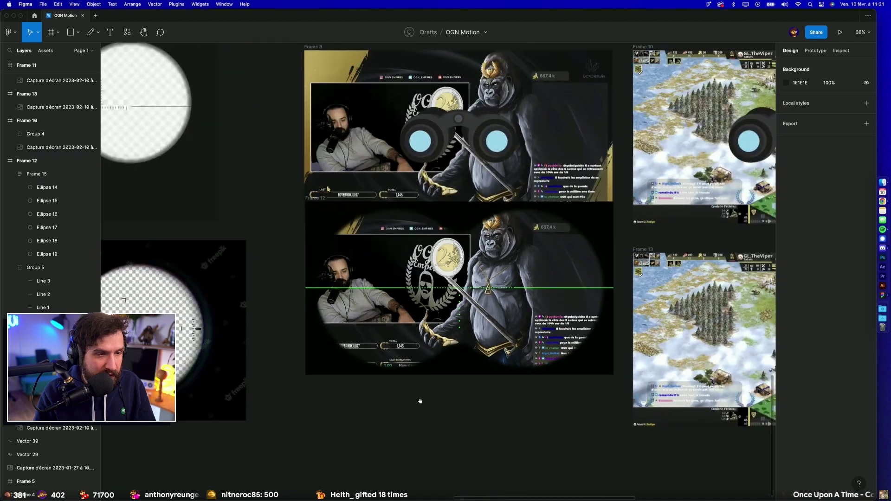
pyautogui.moveTo(341, 227); pyautogui.dragTo(337, 279)
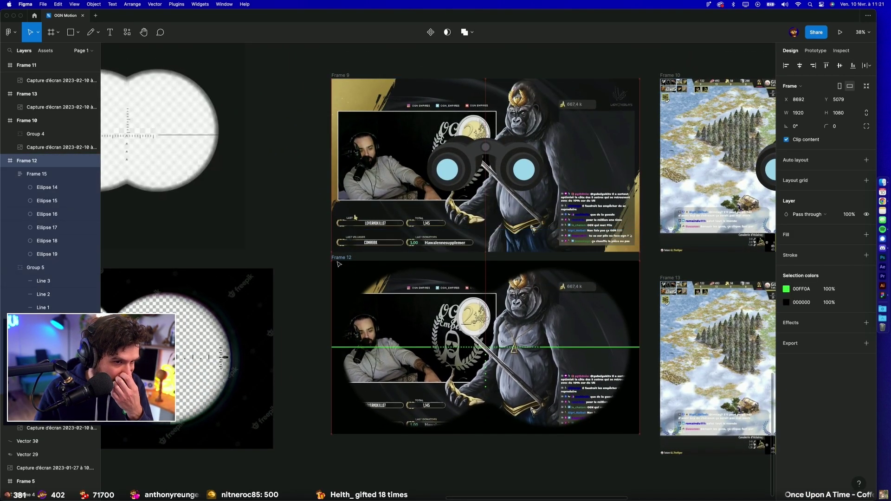
pyautogui.click(305, 261)
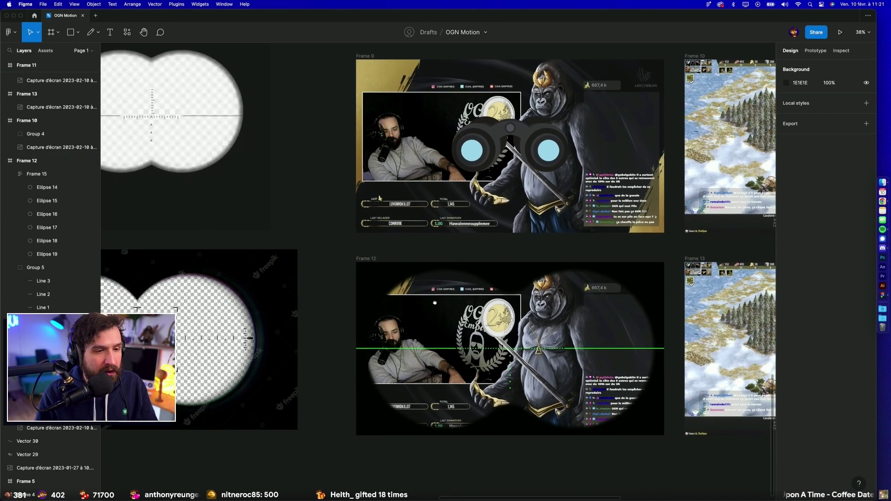
pyautogui.hscroll(-5, 578, 302)
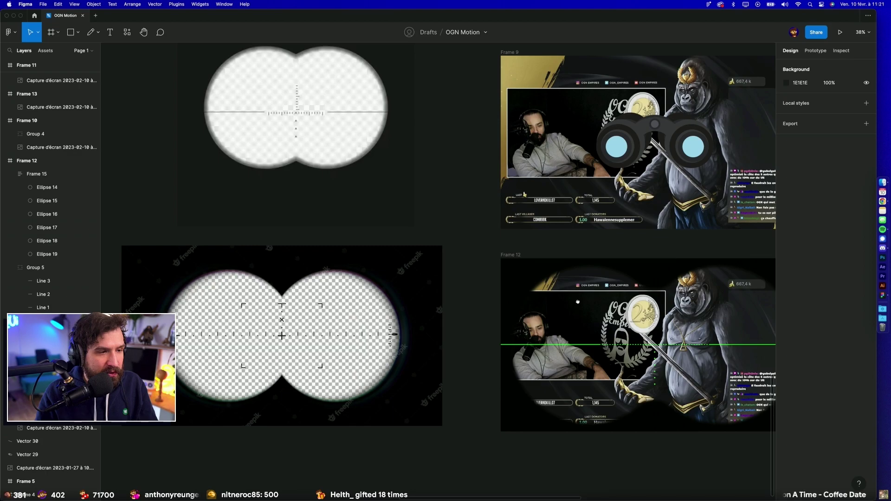
pyautogui.hscroll(2, 577, 302)
pyautogui.keyDown('ctrl'); pyautogui.scroll(5, 464, 325); pyautogui.keyUp('ctrl')
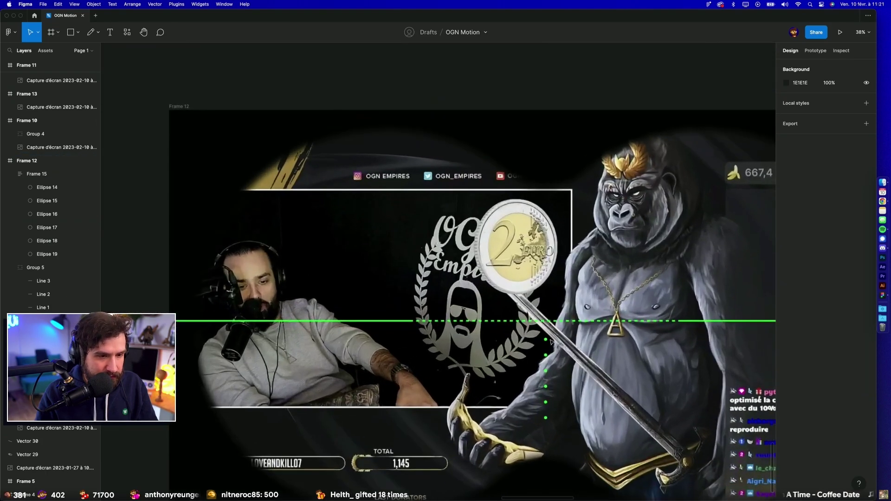
# Step: Remove the stray duplicate green line so only one crosshair line remains
pyautogui.click(320, 325)
pyautogui.hotkey('ctrl', 'd')
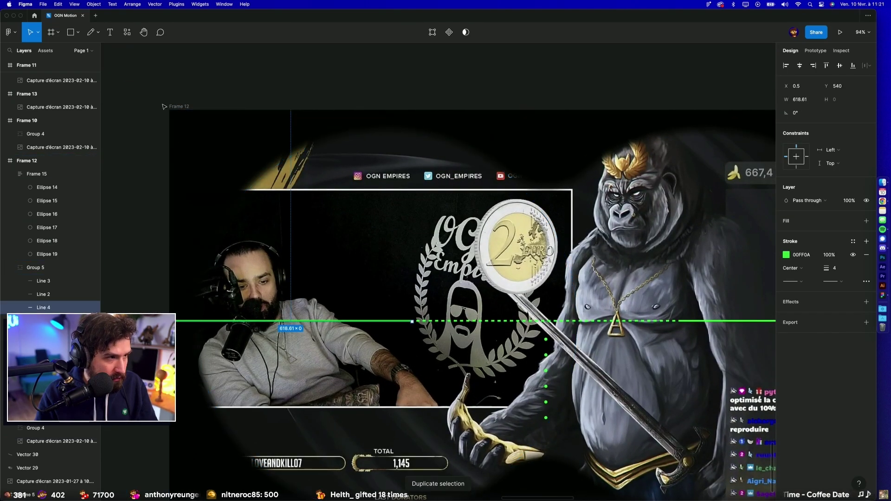
pyautogui.click(163, 107)
pyautogui.hotkey('ctrl', 'v')
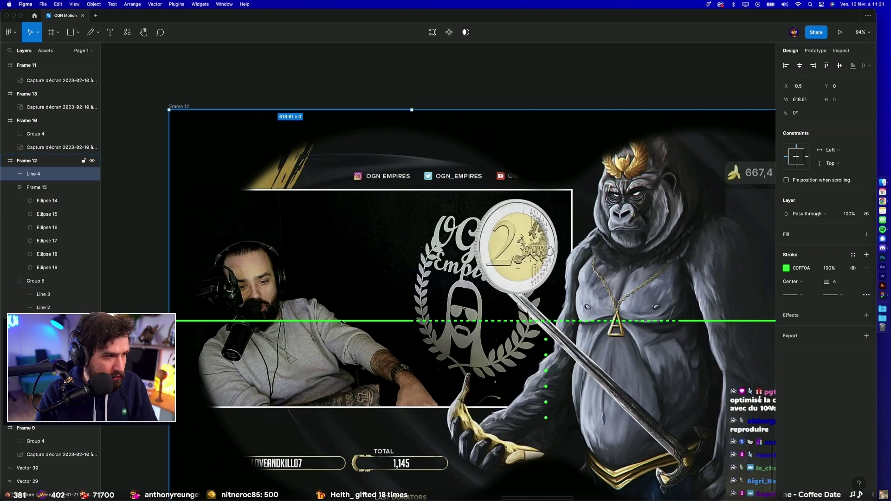
pyautogui.hotkey('ctrl', 'z')
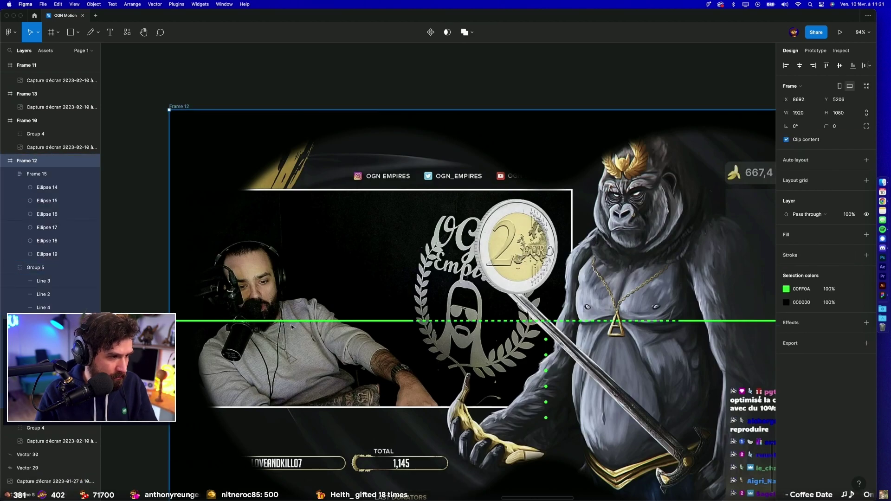
pyautogui.click(292, 323)
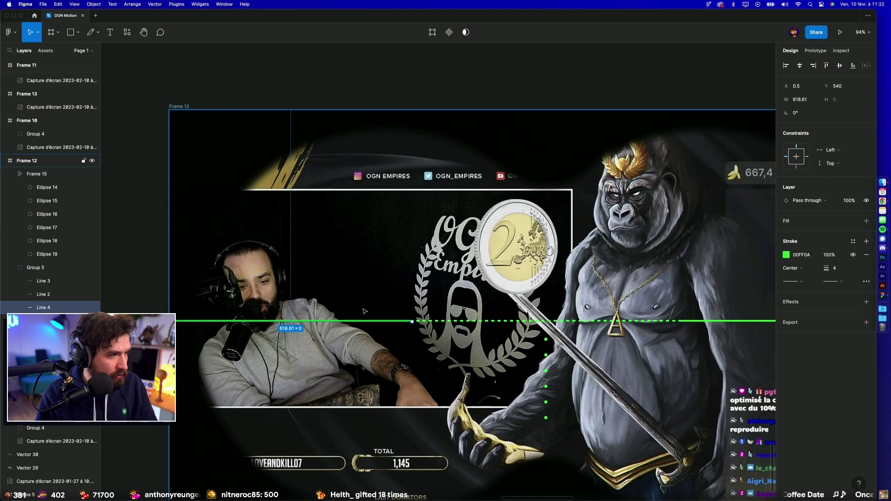
pyautogui.press('Delete')
pyautogui.scroll(5, 176, 246)
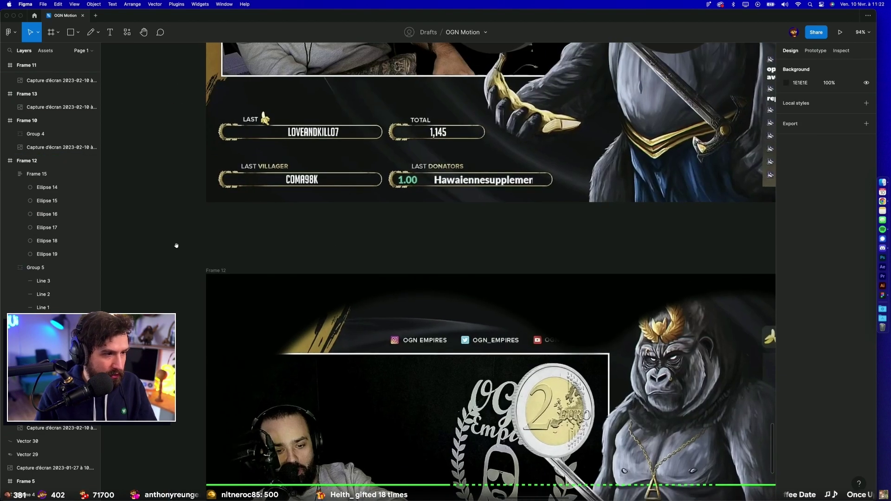
pyautogui.hscroll(-5, 177, 246)
# Step: Draw a cross-shaped vector path on the empty canvas beside Frame 12
pyautogui.press('p')
pyautogui.click(397, 306)
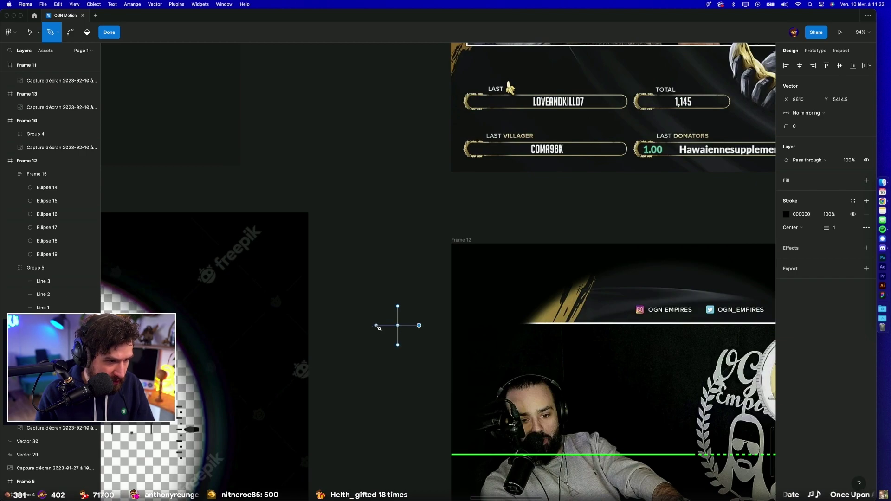
pyautogui.press('Escape')
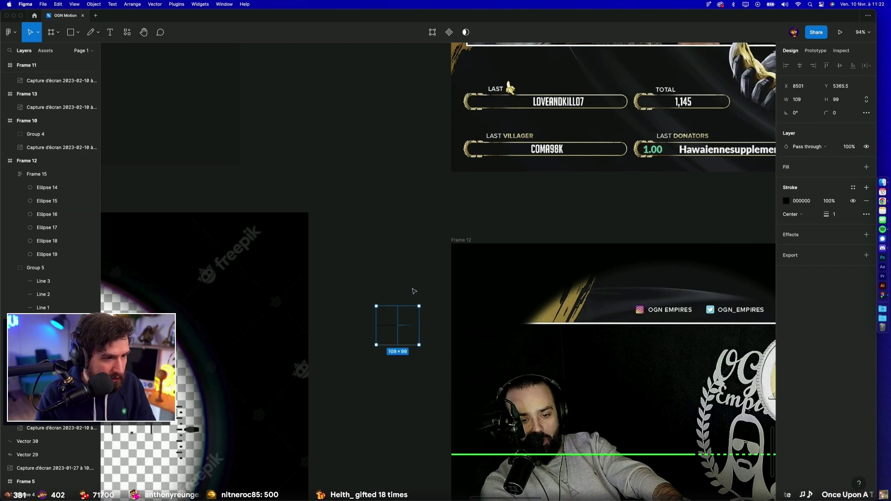
pyautogui.scroll(5, 399, 278)
pyautogui.scroll(5, 376, 382)
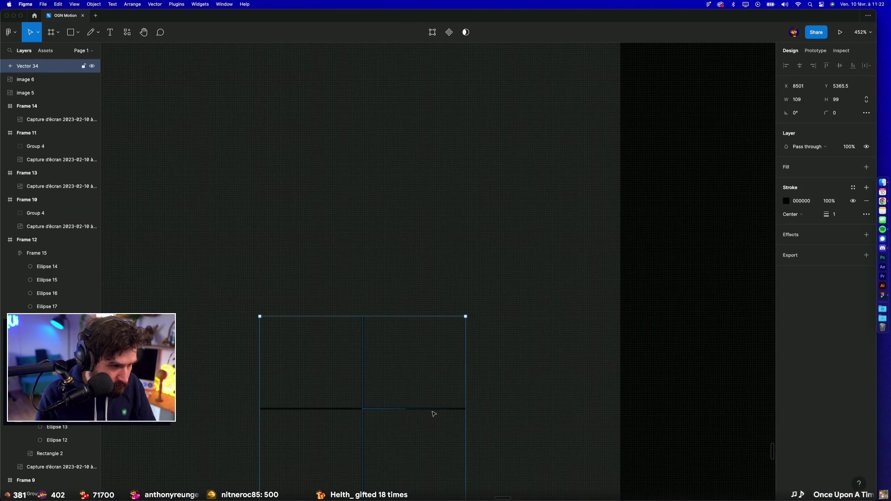
pyautogui.click(444, 379)
pyautogui.click(411, 409)
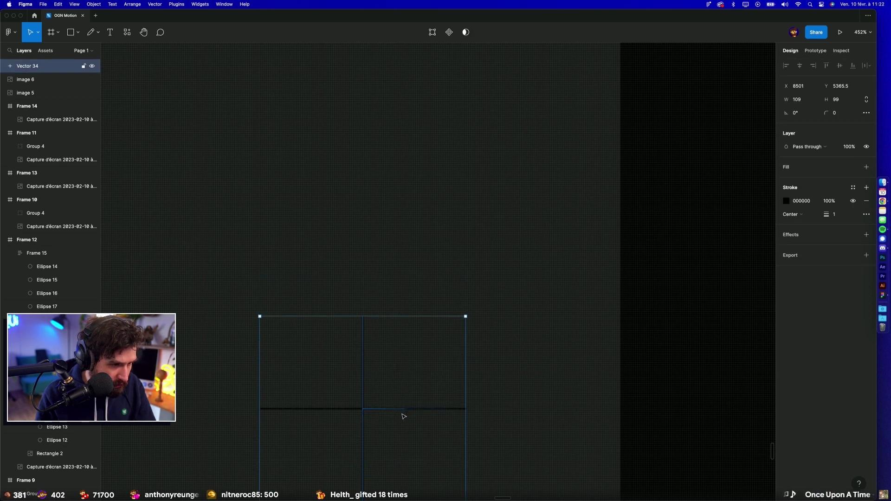
pyautogui.doubleClick(402, 414)
pyautogui.hscroll(1, 344, 413)
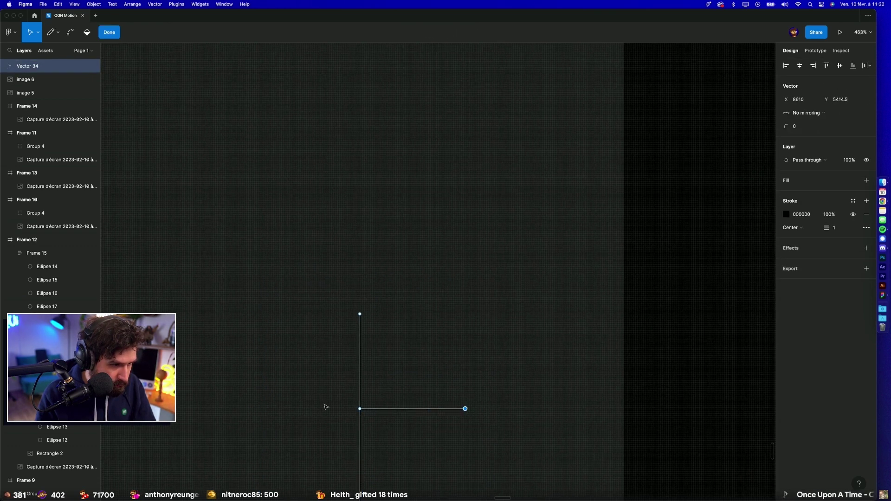
pyautogui.press('p')
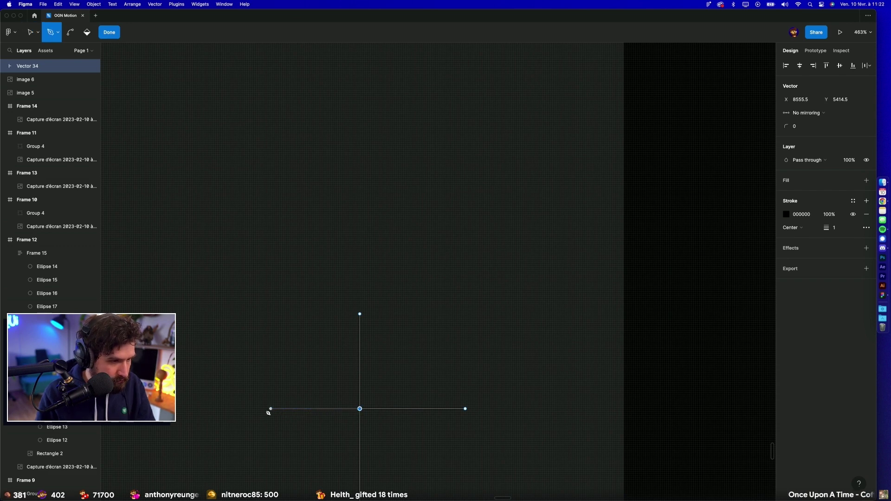
pyautogui.click(260, 409)
pyautogui.press('Escape')
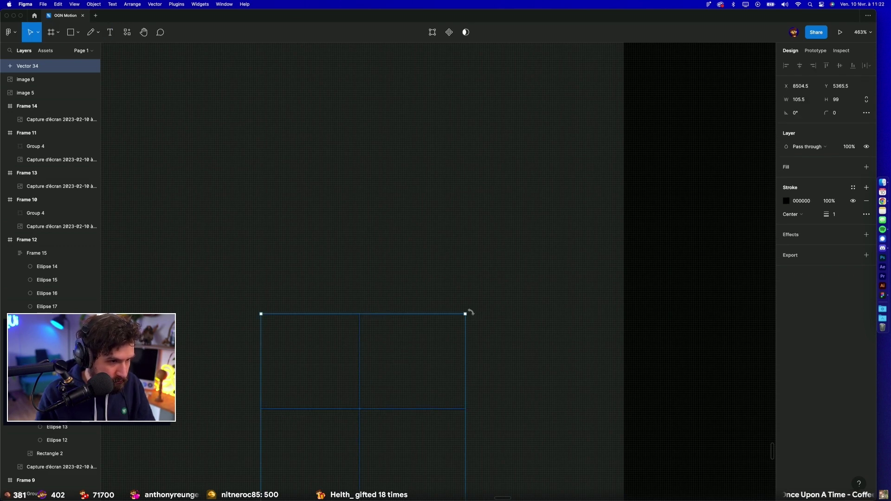
# Step: Rotate the cross 45° into an X, set its stroke to 17, and align its end points
pyautogui.moveTo(470, 312); pyautogui.dragTo(504, 406)
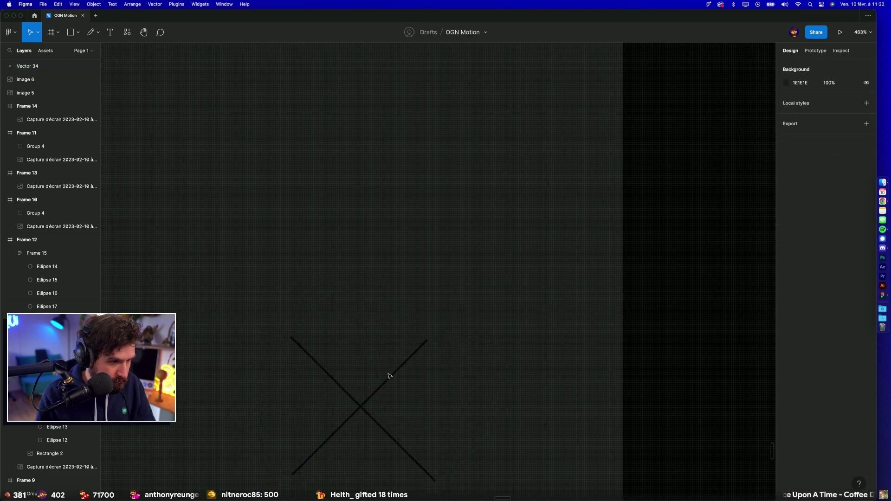
pyautogui.moveTo(396, 374); pyautogui.dragTo(438, 261)
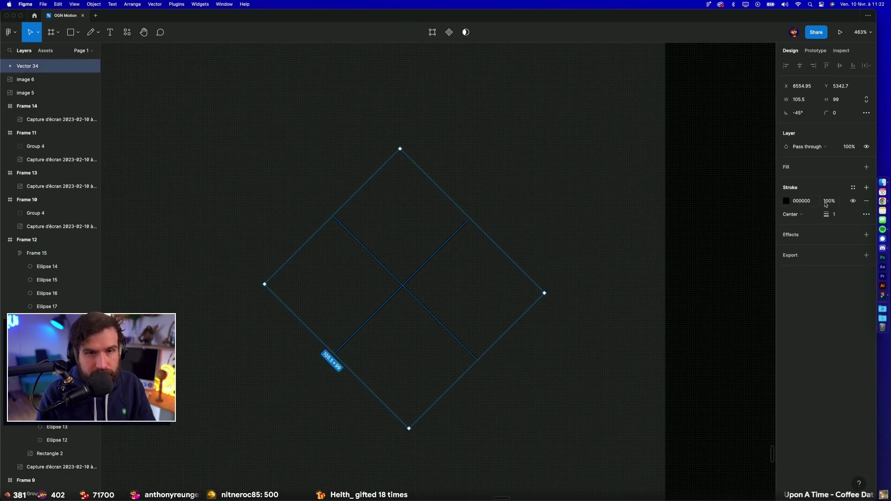
pyautogui.moveTo(826, 213); pyautogui.dragTo(834, 214)
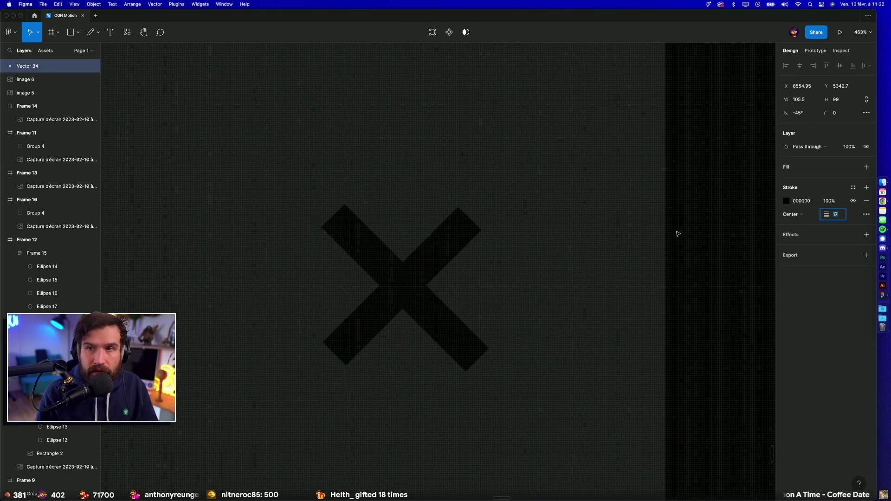
pyautogui.doubleClick(471, 226)
pyautogui.moveTo(474, 220); pyautogui.dragTo(477, 217)
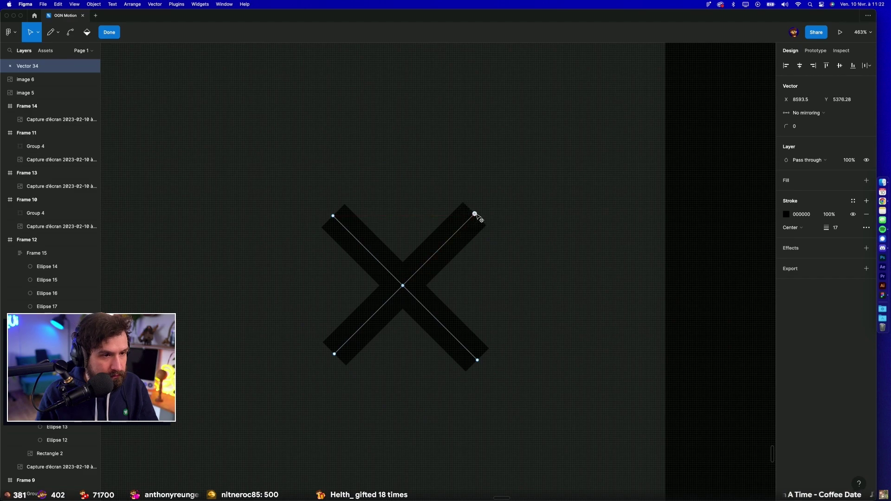
pyautogui.moveTo(334, 216); pyautogui.dragTo(332, 215)
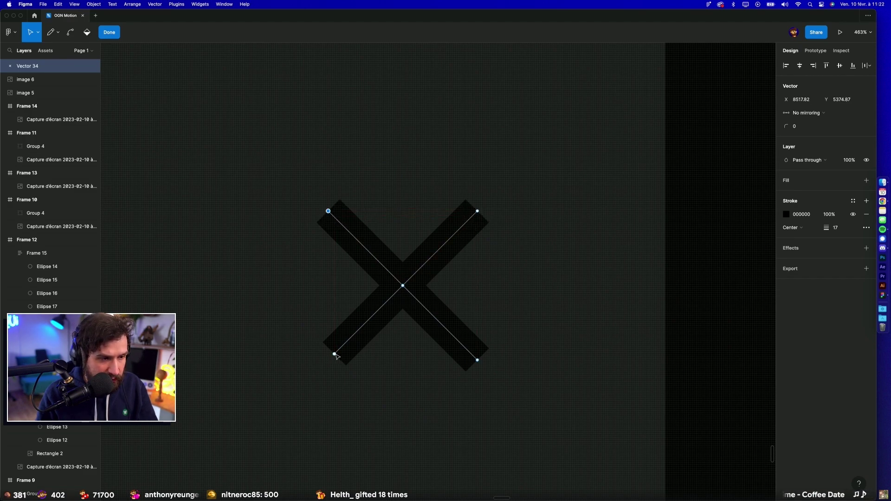
pyautogui.moveTo(334, 354); pyautogui.dragTo(329, 361)
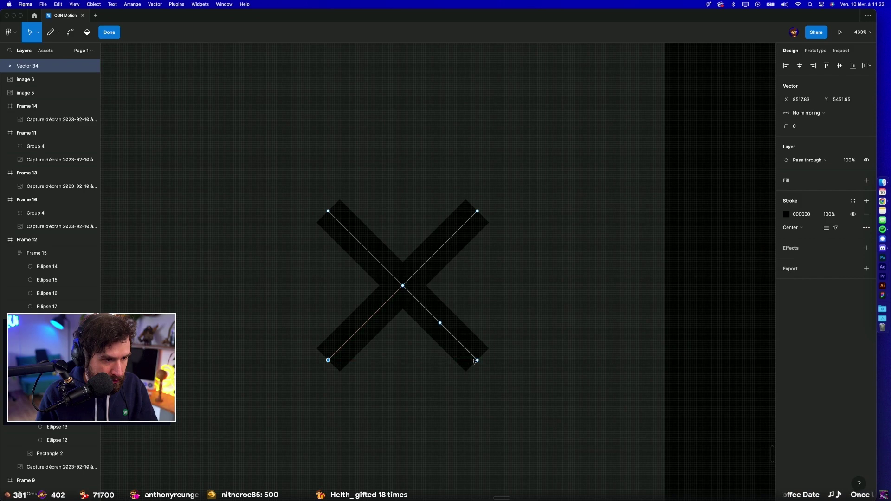
# Step: Rotate the X to 0° so it becomes an upright plus, centred in Frame 12
pyautogui.press('Escape')
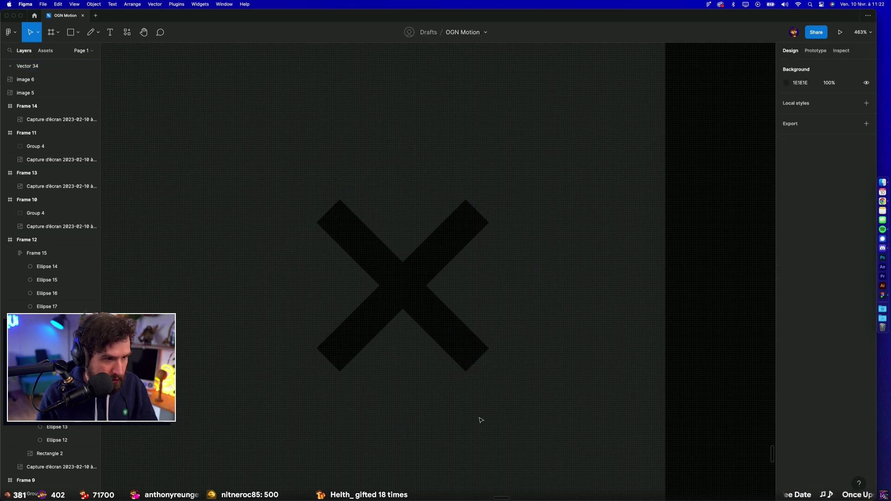
pyautogui.scroll(-5, 487, 408)
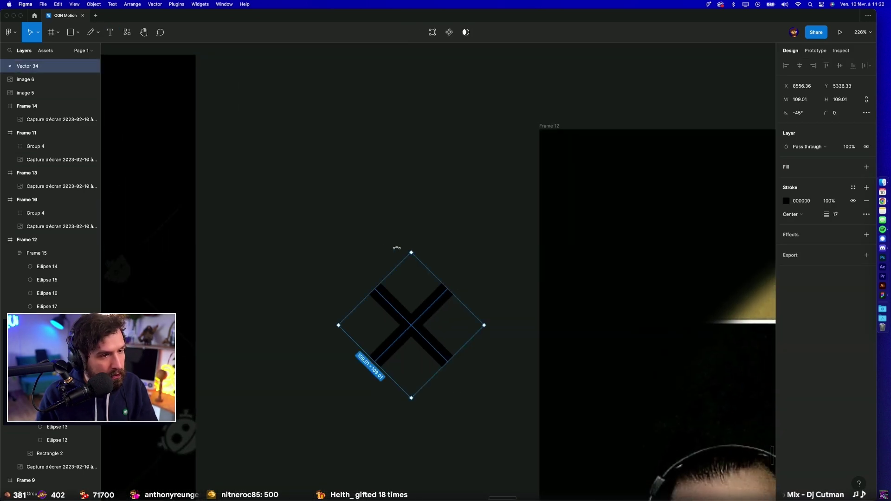
pyautogui.moveTo(397, 248); pyautogui.dragTo(354, 249)
pyautogui.scroll(-5, 647, 281)
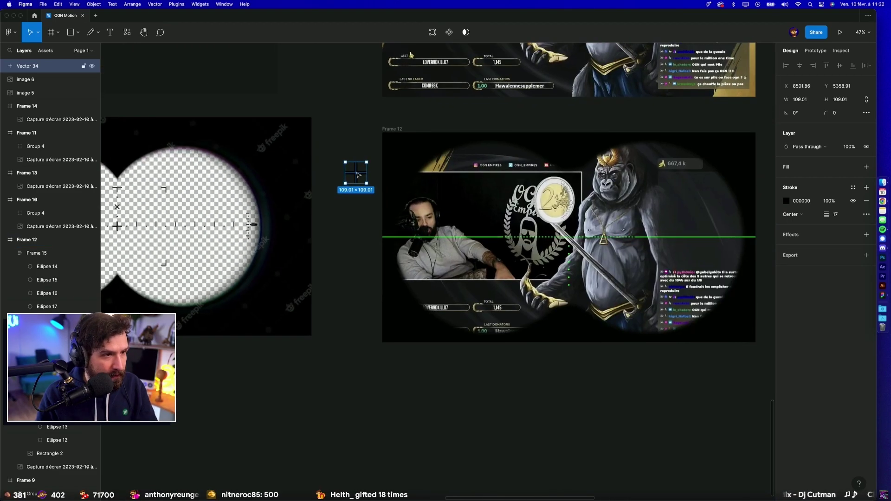
pyautogui.moveTo(359, 175); pyautogui.dragTo(571, 241)
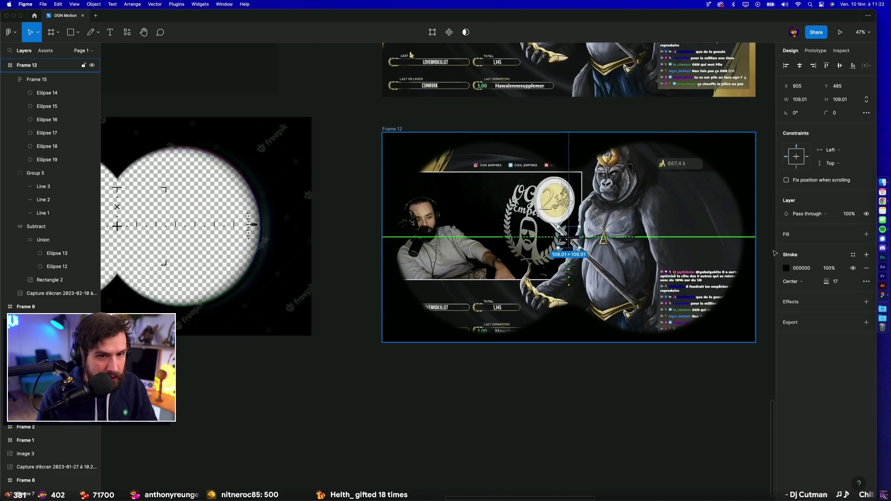
# Step: Make the plus's stroke bright green 00FF0A
pyautogui.click(853, 254)
pyautogui.click(852, 258)
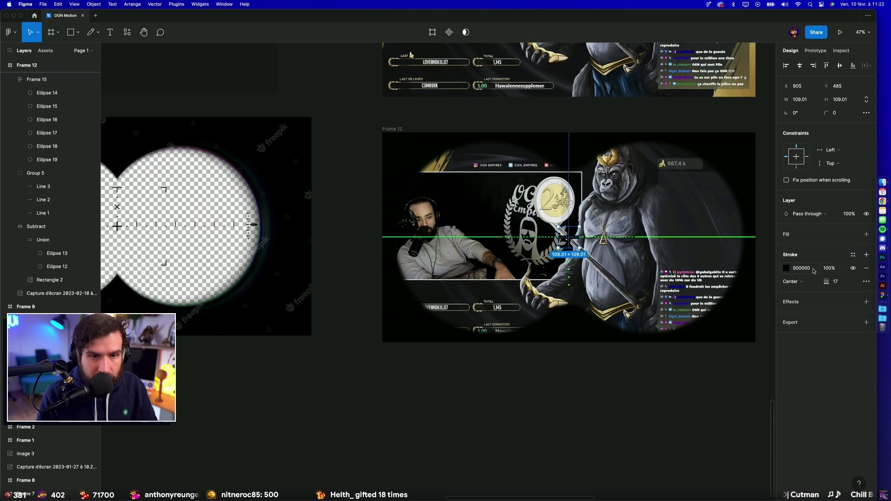
pyautogui.click(785, 268)
pyautogui.click(758, 447)
pyautogui.press('Escape')
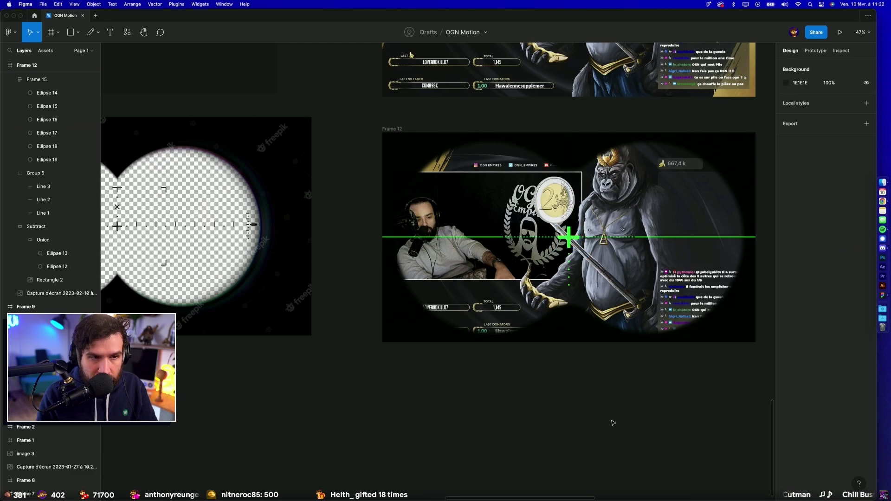
pyautogui.scroll(5, 550, 204)
pyautogui.scroll(5, 551, 204)
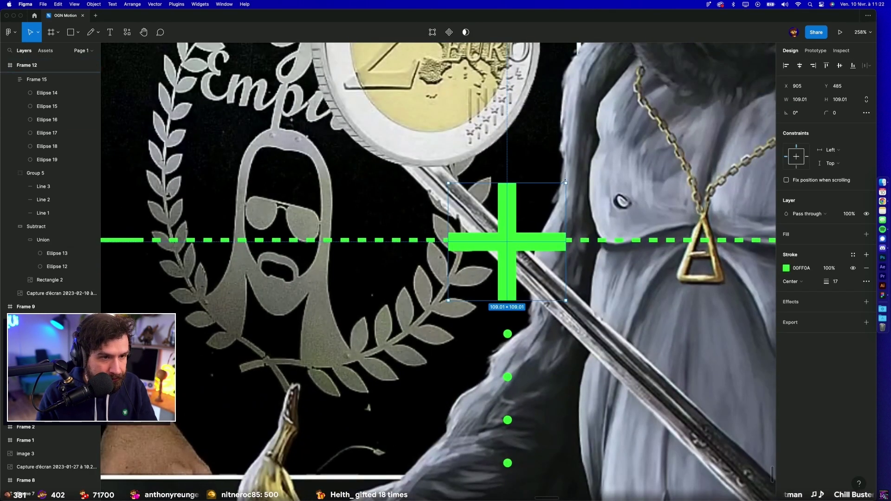
# Step: Shrink the plus to about 99 and set its stroke weight to 8
pyautogui.moveTo(565, 182); pyautogui.dragTo(552, 194)
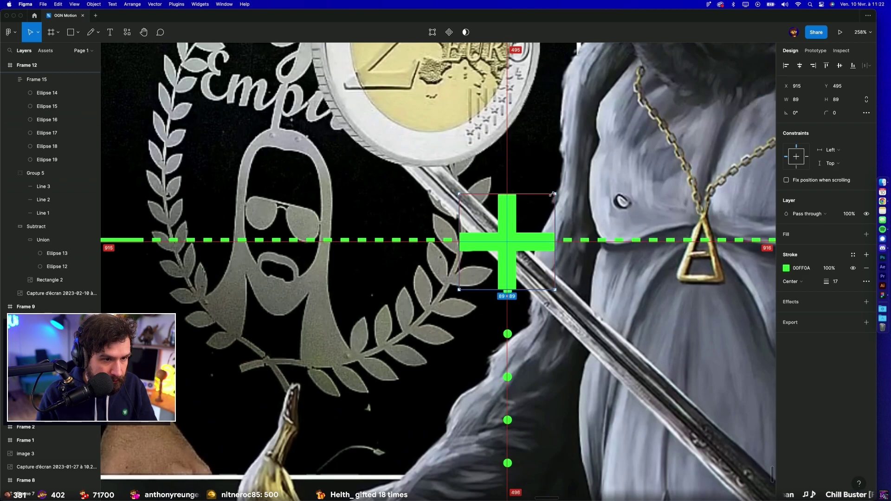
pyautogui.scroll(-5, 552, 241)
pyautogui.scroll(2, 552, 241)
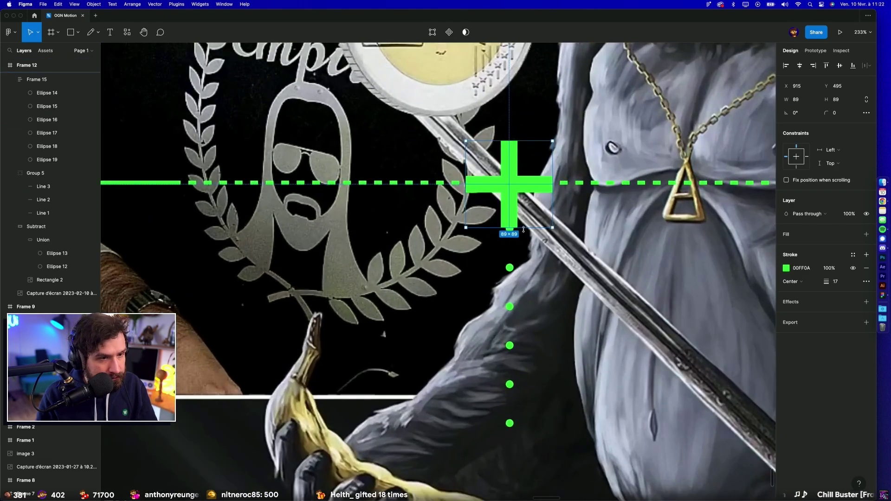
pyautogui.click(509, 285)
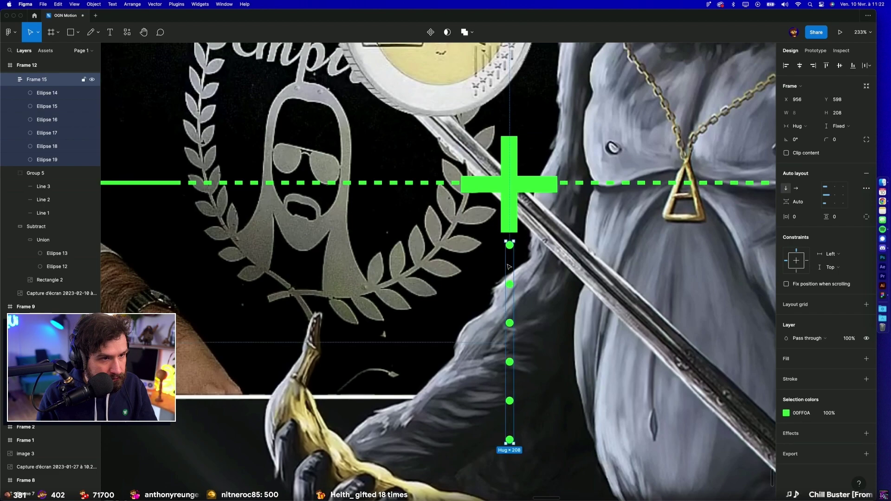
pyautogui.click(510, 204)
pyautogui.press('Down')
pyautogui.press('Down')
pyautogui.press('Down')
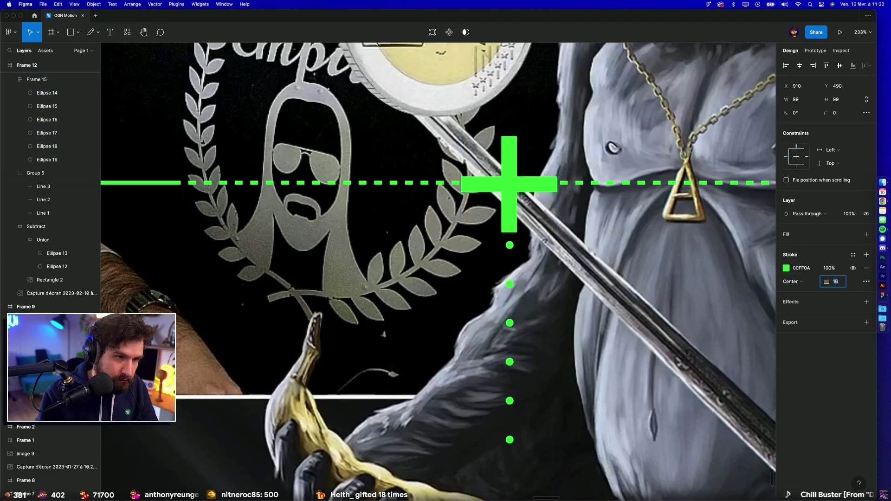
pyautogui.press('Down')
pyautogui.press('Down')
pyautogui.press('Down')
pyautogui.press('Down')
pyautogui.press('Down')
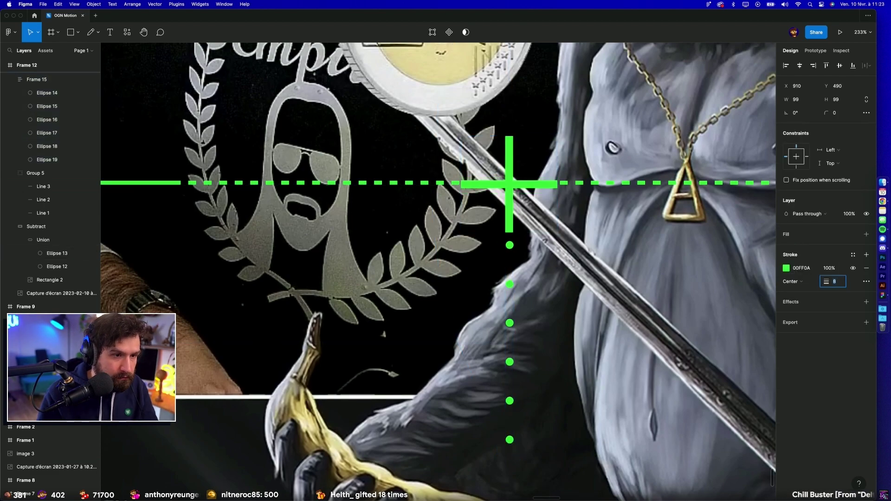
pyautogui.press('Up')
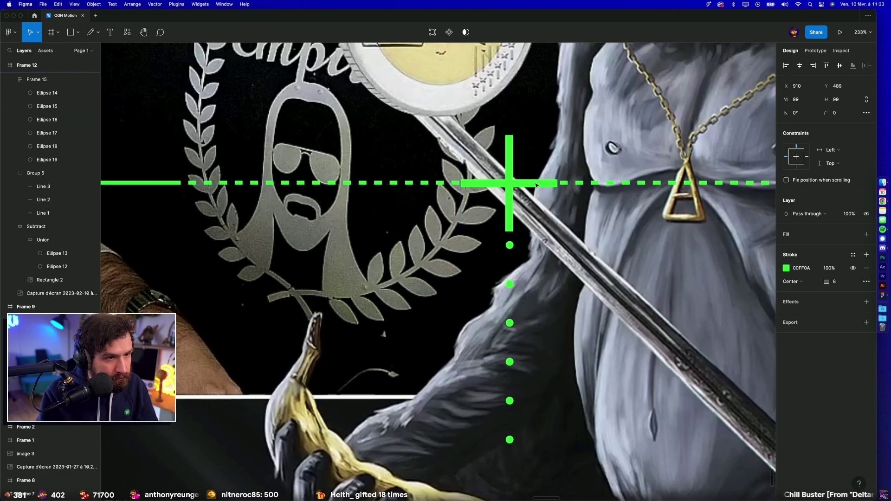
# Step: Move the green dot column, Frame 15, down slightly
pyautogui.scroll(-5, 536, 185)
pyautogui.scroll(3, 536, 184)
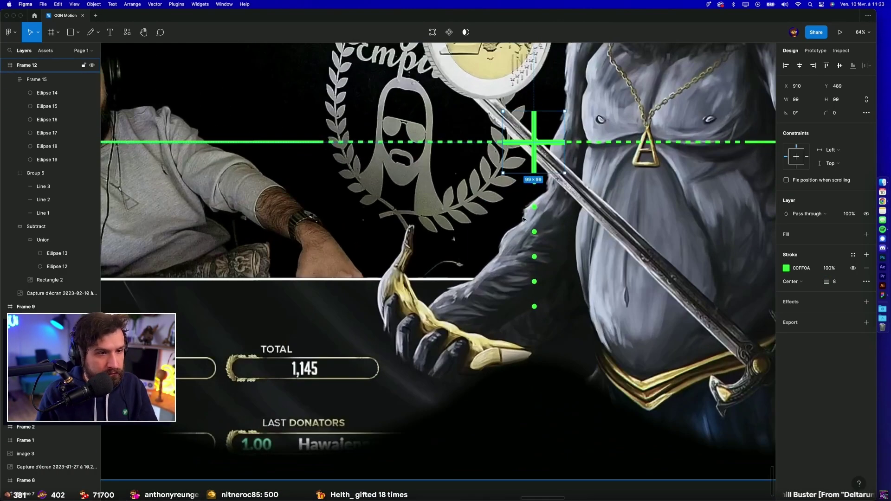
pyautogui.click(536, 212)
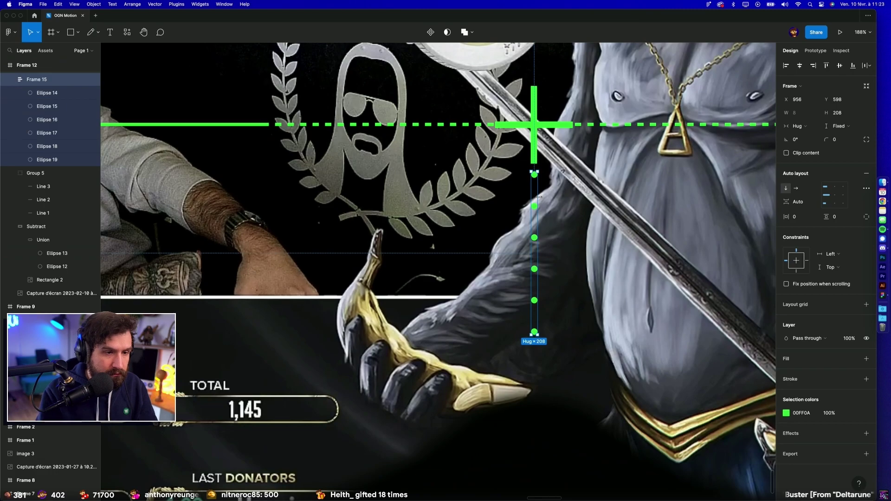
pyautogui.hotkey('shift', 'Down')
pyautogui.press('Down')
pyautogui.press('Down')
pyautogui.press('Down')
pyautogui.scroll(-10, 557, 360)
# Step: Delete Line 3 from the reticle lines group
pyautogui.click(557, 360)
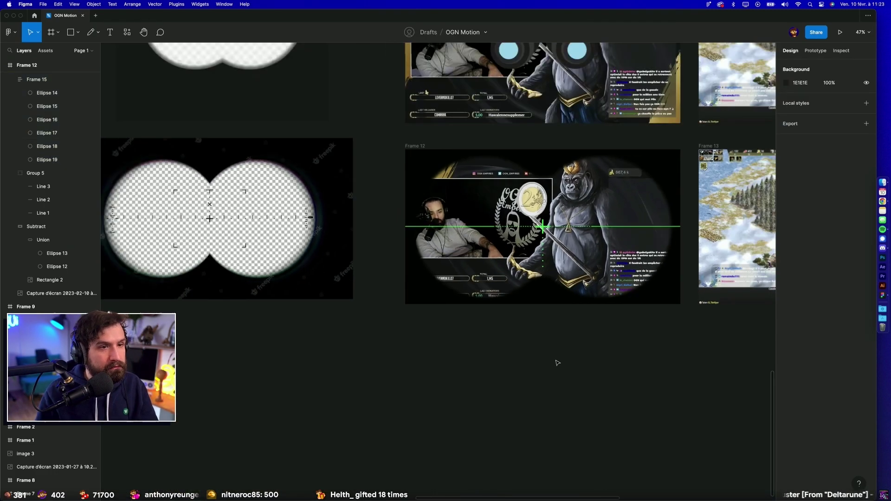
pyautogui.scroll(-3, 585, 390)
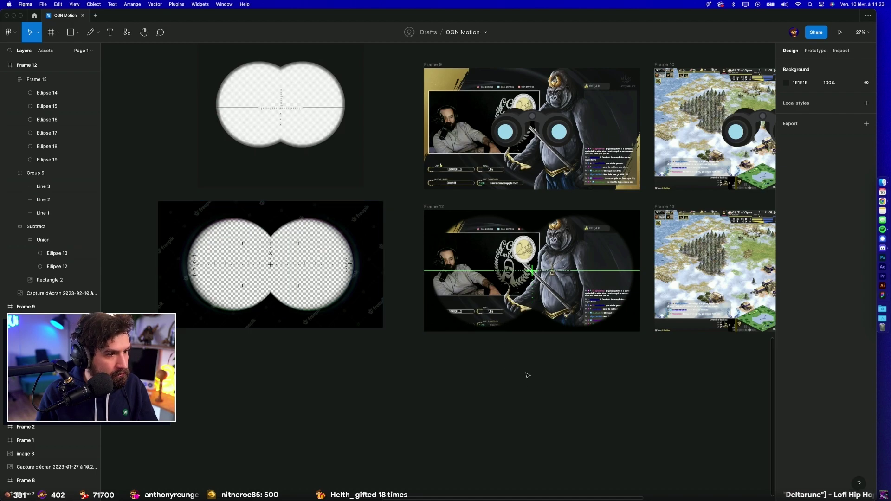
pyautogui.click(87, 186)
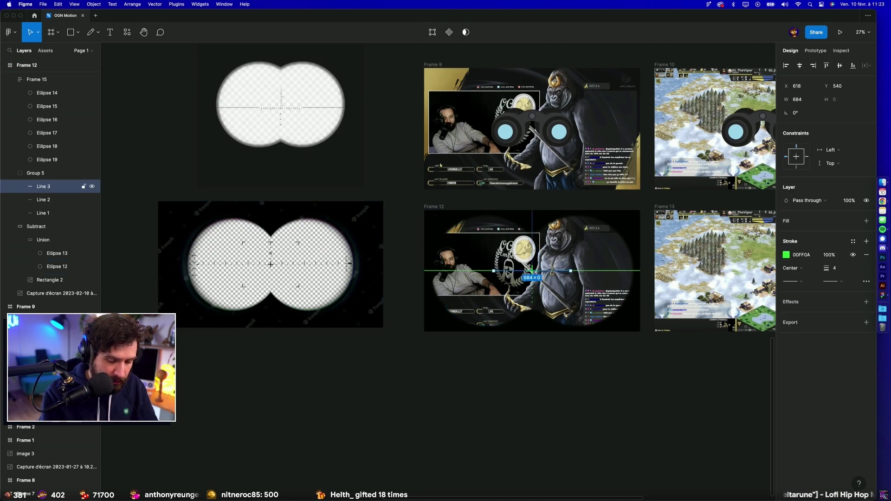
pyautogui.press('Delete')
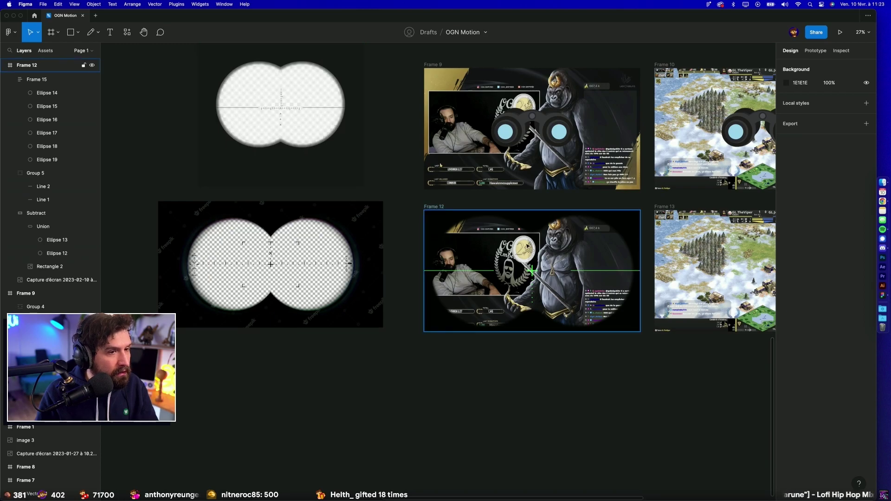
# Step: Place a copy of the green Line 1 below Frame 12
pyautogui.scroll(5, 528, 246)
pyautogui.scroll(-2, 464, 185)
pyautogui.click(43, 200)
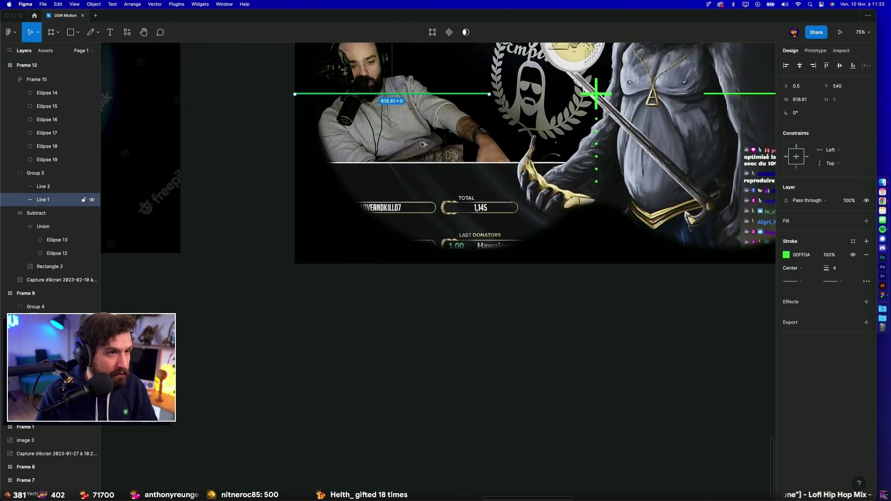
pyautogui.moveTo(483, 94)
pyautogui.mouseDown()
pyautogui.moveTo(483, 411)
pyautogui.moveTo(296, 423)
pyautogui.mouseUp()
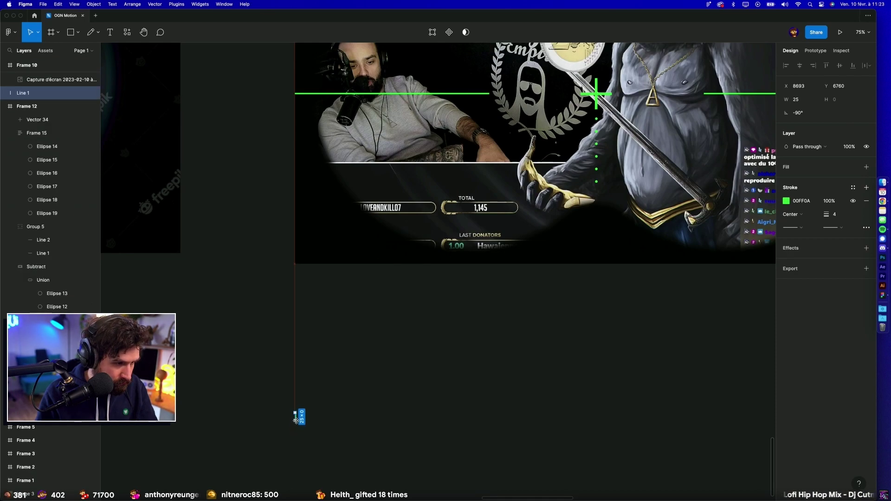
# Step: Shorten the green tick bar to 24 and duplicate it into a row of bars
pyautogui.scroll(3, 296, 420)
pyautogui.scroll(3, 296, 408)
pyautogui.scroll(3, 353, 260)
pyautogui.scroll(2, 371, 362)
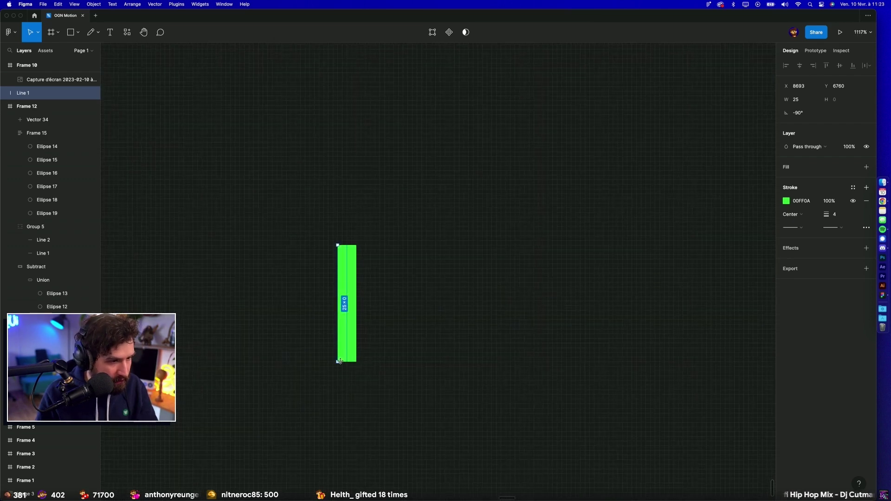
pyautogui.moveTo(340, 361); pyautogui.dragTo(340, 355)
pyautogui.keyDown('alt'); pyautogui.moveTo(350, 279); pyautogui.dragTo(386, 278); pyautogui.keyUp('alt')
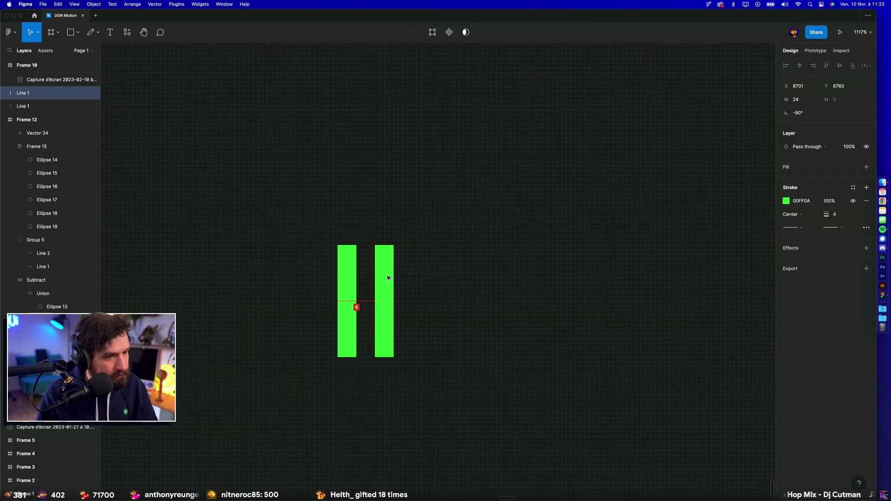
pyautogui.press('super+d')
pyautogui.press('super+d')
pyautogui.press('super+d')
pyautogui.press('super+d')
pyautogui.press('super+d')
pyautogui.press('super+d')
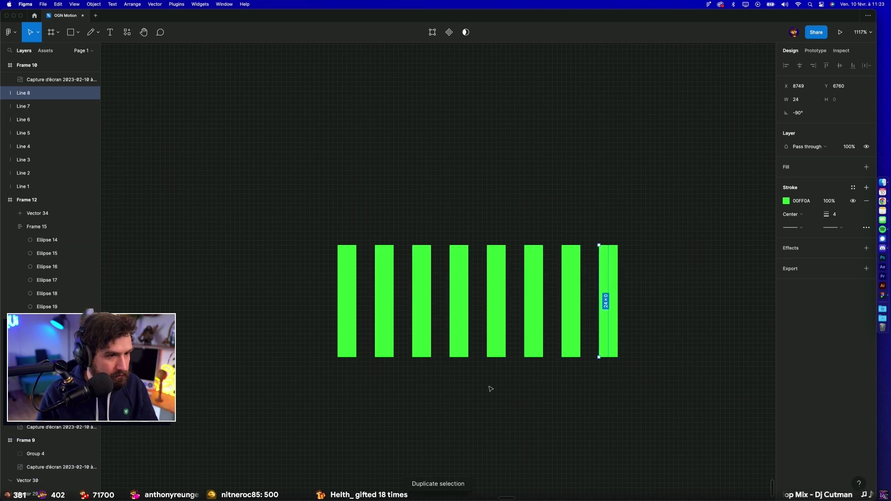
pyautogui.press('super+d')
pyautogui.press('super+d')
pyautogui.press('super+d')
pyautogui.press('super+d')
pyautogui.press('super+d')
pyautogui.press('super+d')
pyautogui.press('super+d')
pyautogui.press('super+d')
pyautogui.press('super+d')
pyautogui.press('super+d')
pyautogui.press('super+d')
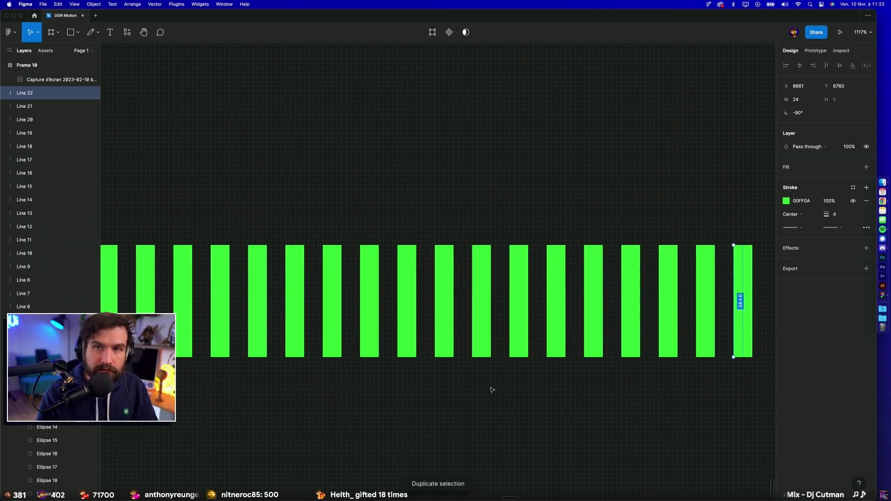
# Step: Shorten bars 2–4 and delete the extras so the row keeps six ticks
pyautogui.scroll(-5, 492, 390)
pyautogui.moveTo(629, 393)
pyautogui.mouseDown()
pyautogui.moveTo(298, 407)
pyautogui.moveTo(327, 367)
pyautogui.mouseUp()
pyautogui.moveTo(326, 401)
pyautogui.mouseDown()
pyautogui.moveTo(273, 370)
pyautogui.moveTo(295, 351)
pyautogui.mouseUp()
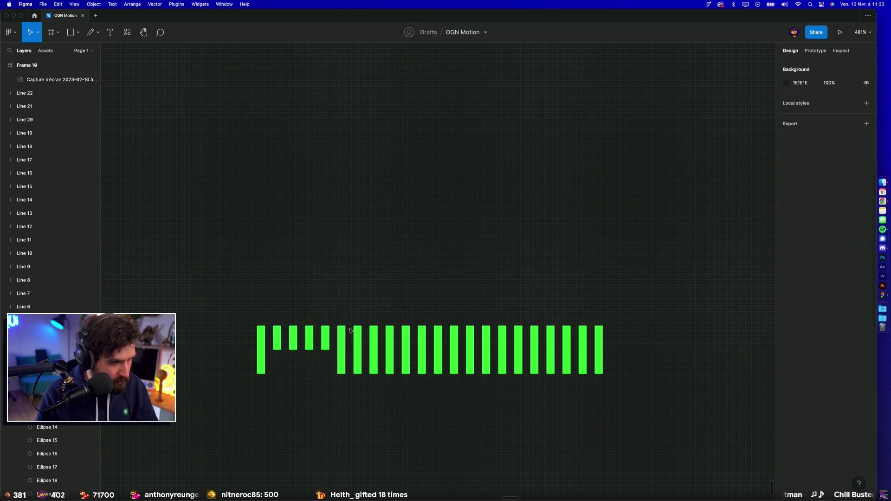
pyautogui.moveTo(341, 309); pyautogui.dragTo(634, 403)
pyautogui.press('Delete')
pyautogui.moveTo(402, 415); pyautogui.dragTo(314, 384)
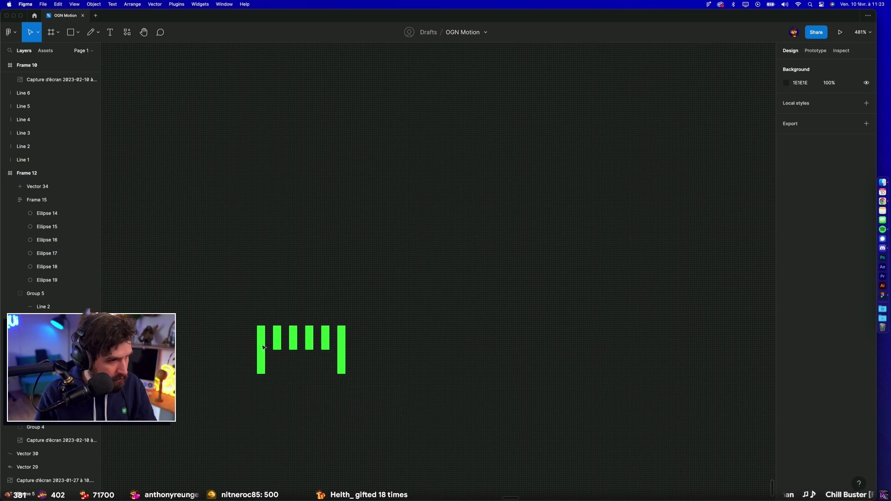
# Step: Duplicate the six-bar set and trim the surplus, leaving eleven ticks
pyautogui.moveTo(232, 306); pyautogui.dragTo(333, 369)
pyautogui.moveTo(262, 340); pyautogui.dragTo(341, 338)
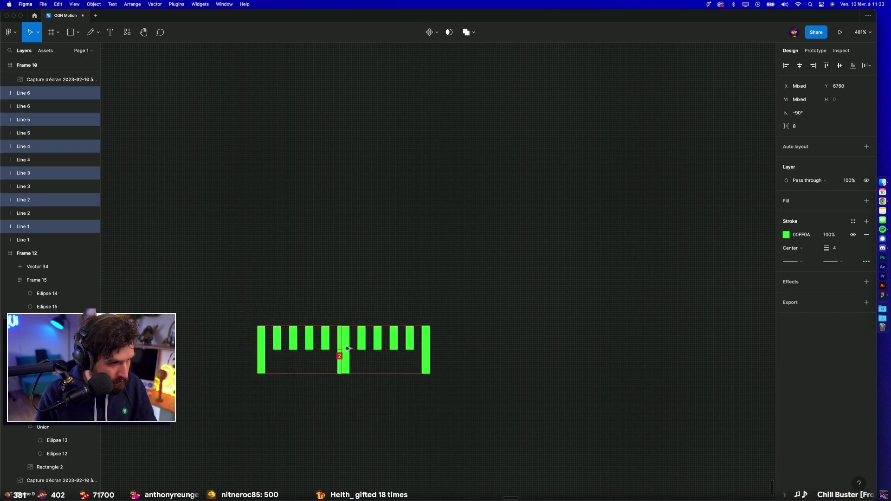
pyautogui.press('Escape')
pyautogui.click(341, 338)
pyautogui.click(464, 339)
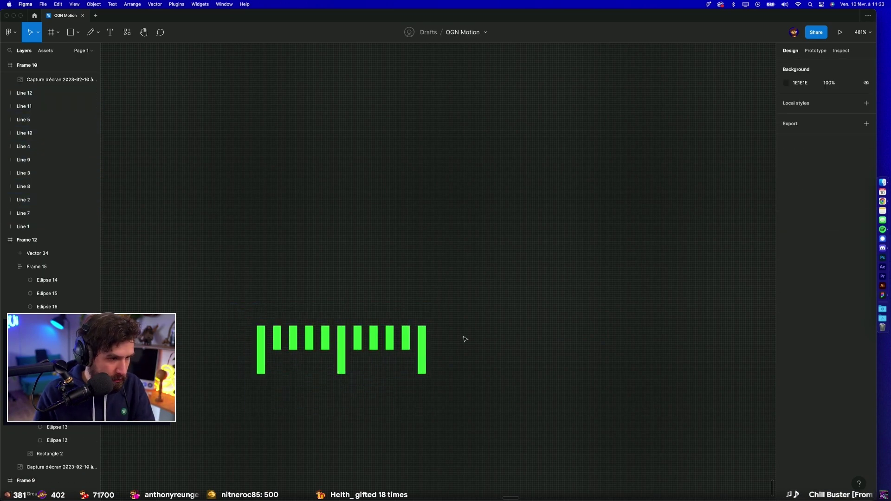
pyautogui.click(426, 342)
pyautogui.press('Delete')
# Step: Repeat the eleven-bar set along the row, remove surplus bars, and select the full ruler
pyautogui.moveTo(209, 291); pyautogui.dragTo(541, 412)
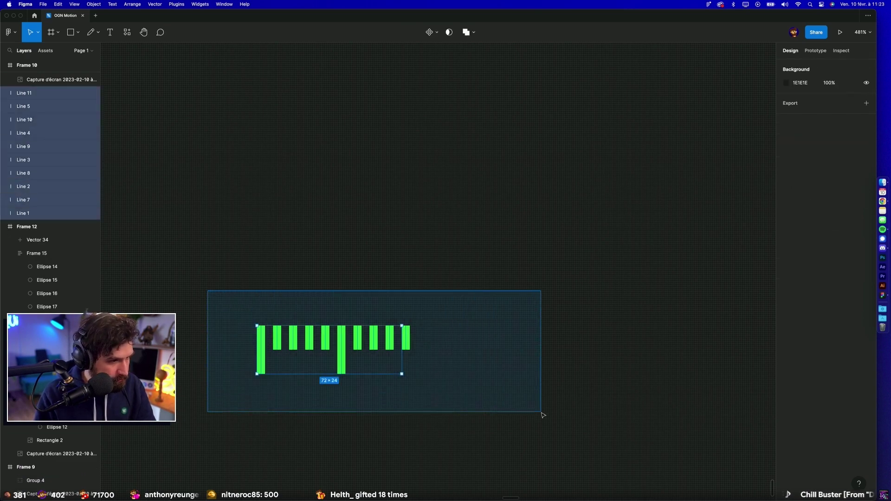
pyautogui.moveTo(260, 352); pyautogui.dragTo(423, 363)
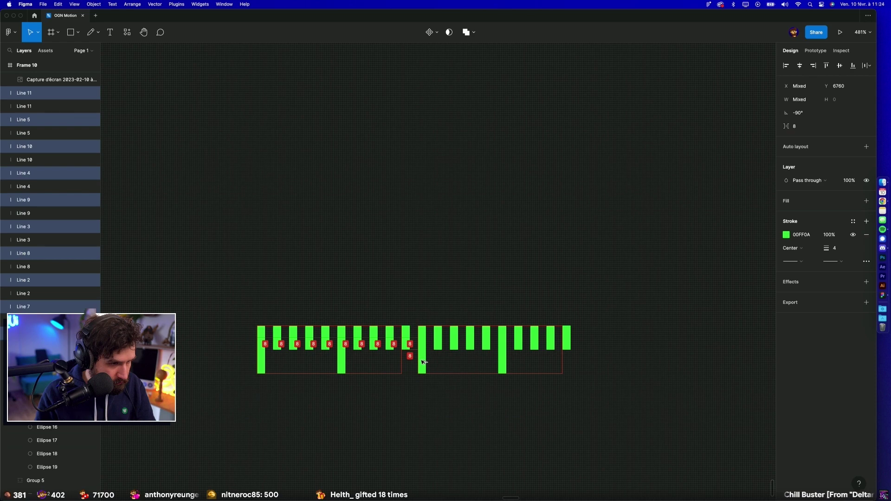
pyautogui.press('super+d')
pyautogui.press('super+d')
pyautogui.scroll(-3, 504, 412)
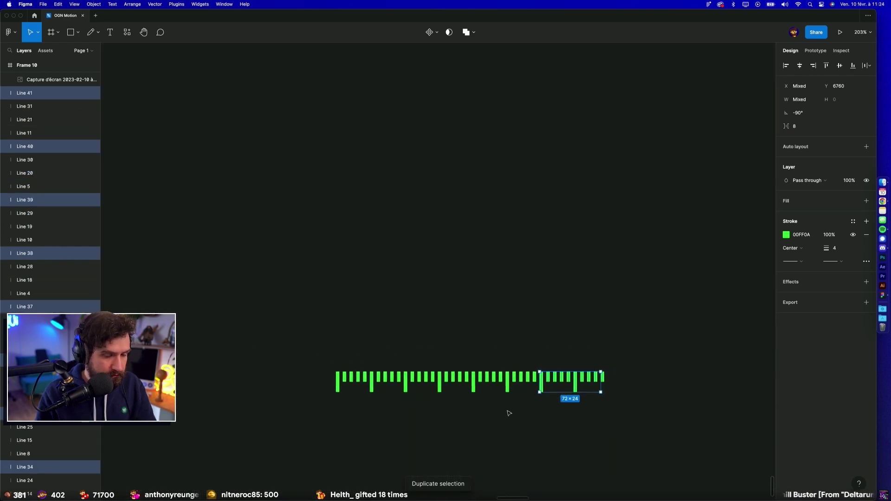
pyautogui.press('super+d')
pyautogui.scroll(-3, 589, 426)
pyautogui.hscroll(1, 641, 431)
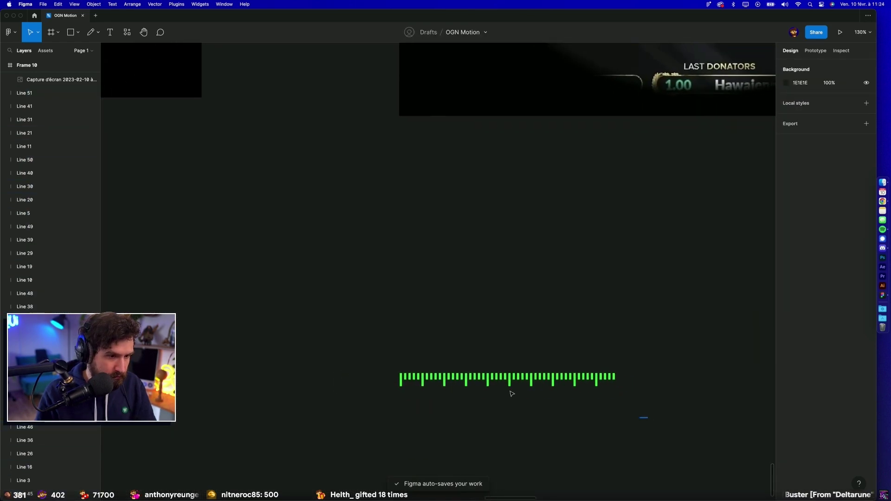
pyautogui.moveTo(645, 417); pyautogui.dragTo(360, 335)
pyautogui.click(474, 349)
pyautogui.moveTo(646, 393); pyautogui.dragTo(599, 357)
pyautogui.press('super+d')
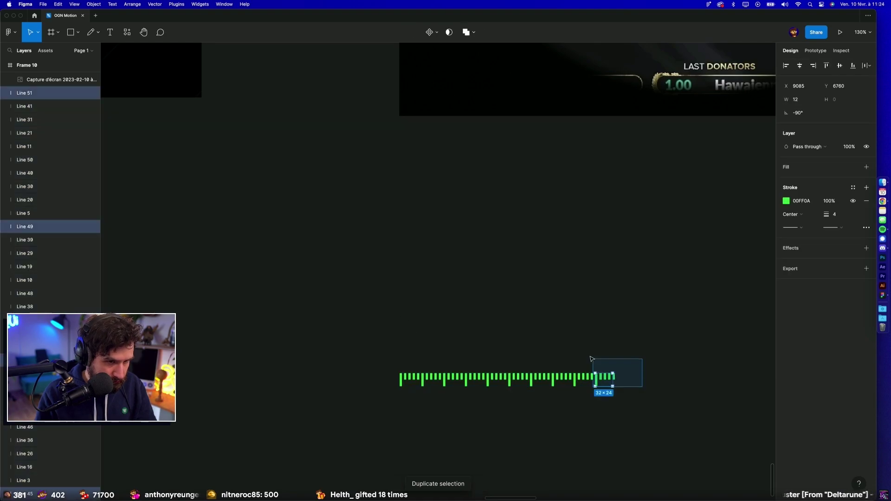
pyautogui.press('BackSpace')
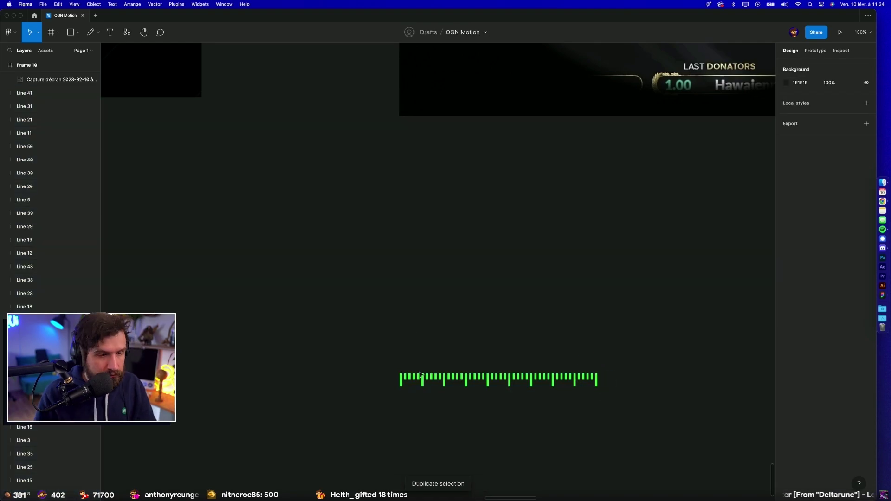
pyautogui.moveTo(366, 364); pyautogui.dragTo(704, 446)
# Step: Wrap the ticks in auto layout with gap 16 and centre it on Frame 12's green line
pyautogui.hotkey('shift', 'a')
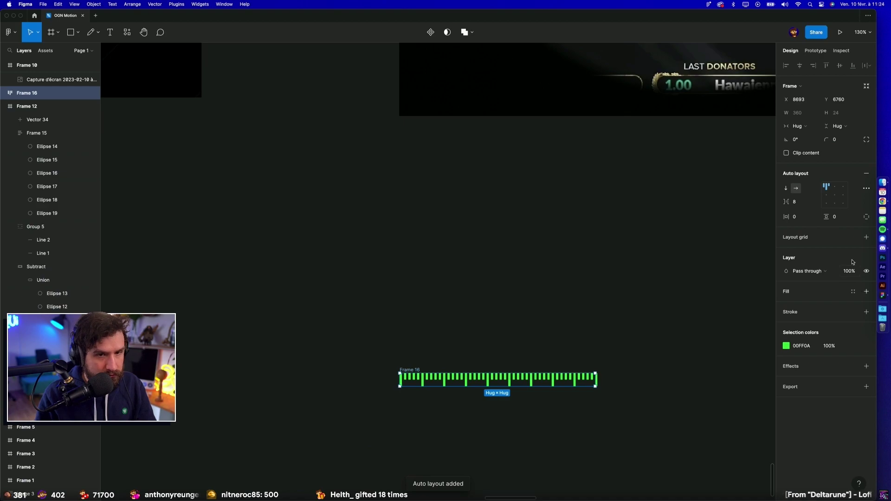
pyautogui.click(610, 255)
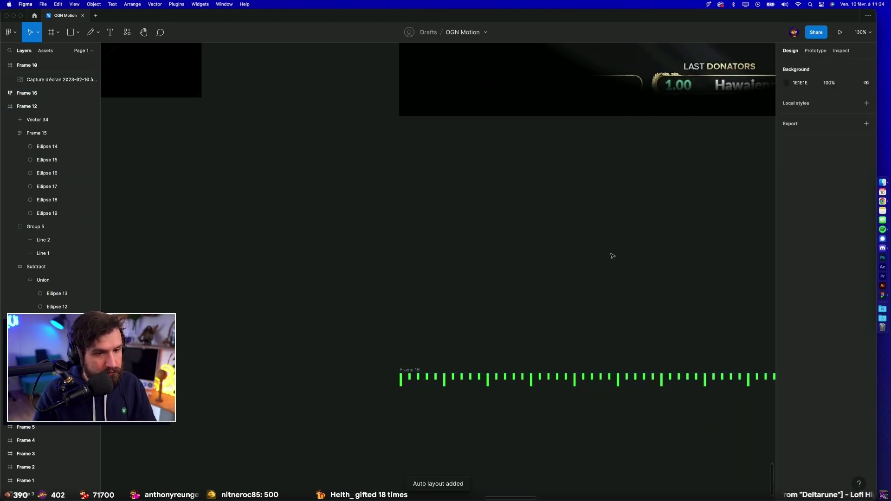
pyautogui.scroll(-5, 451, 293)
pyautogui.moveTo(325, 374)
pyautogui.mouseDown()
pyautogui.moveTo(457, 142)
pyautogui.moveTo(482, 44)
pyautogui.mouseUp()
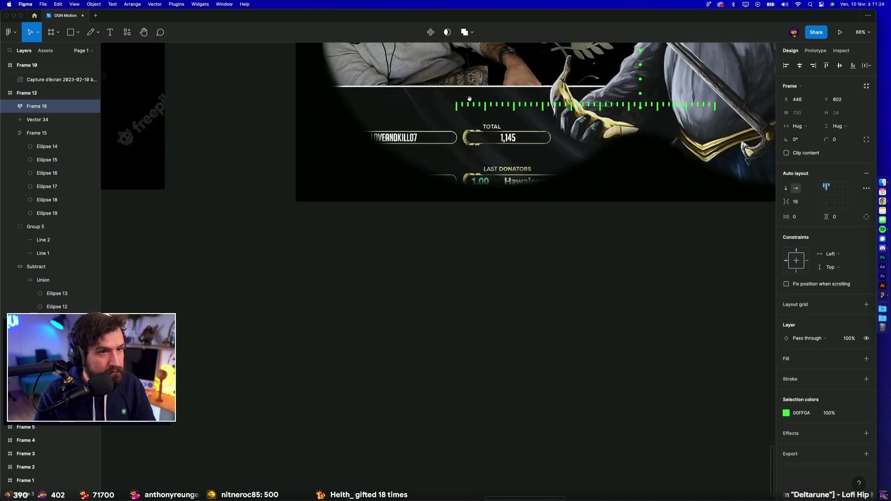
pyautogui.scroll(5, 354, 255)
pyautogui.moveTo(361, 260)
pyautogui.mouseDown()
pyautogui.moveTo(426, 165)
pyautogui.moveTo(415, 164)
pyautogui.mouseUp()
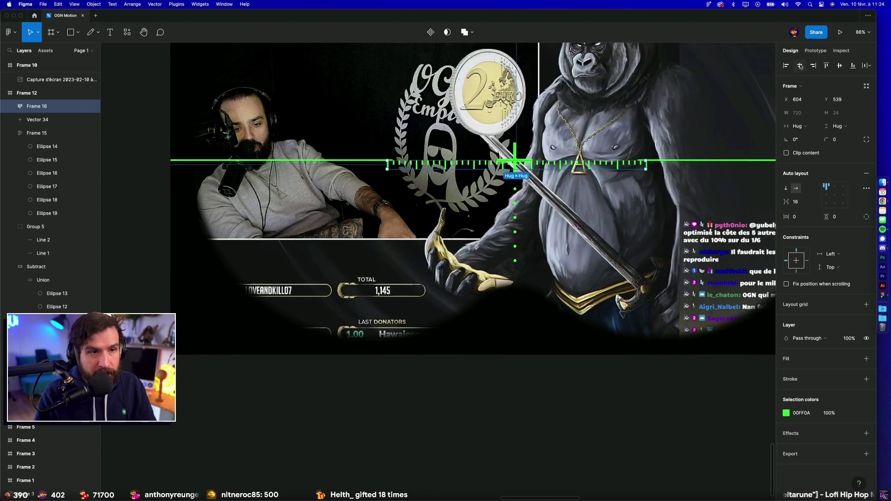
pyautogui.click(799, 66)
pyautogui.scroll(5, 710, 126)
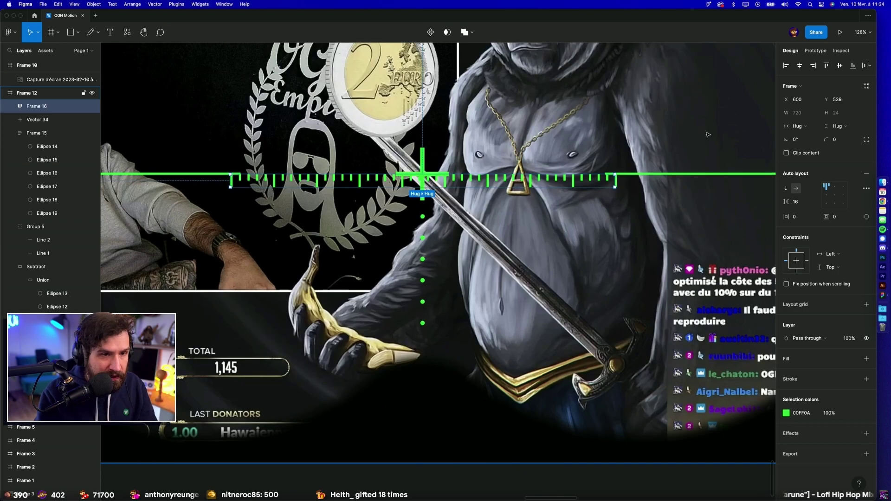
pyautogui.press('Up')
pyautogui.press('Up')
pyautogui.press('Up')
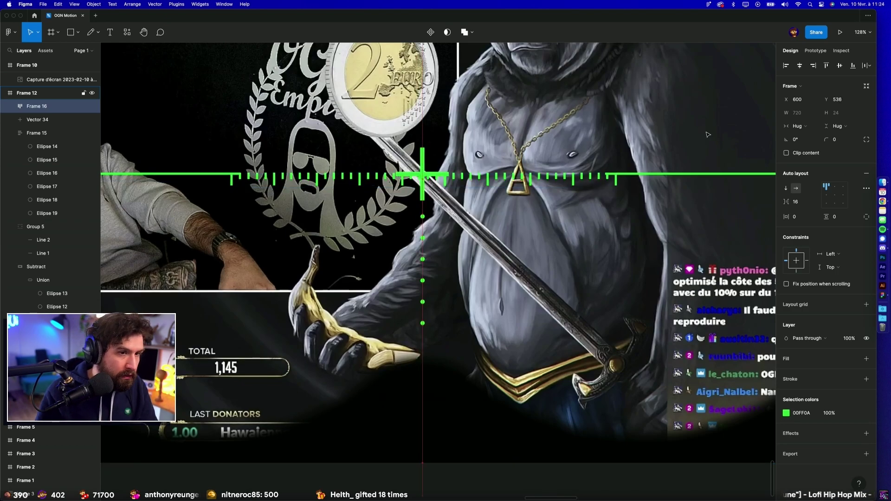
# Step: Resize both green horizontal lines, Line 2 and Line 1, to width 400
pyautogui.scroll(-5, 649, 218)
pyautogui.doubleClick(649, 219)
pyautogui.write('400')
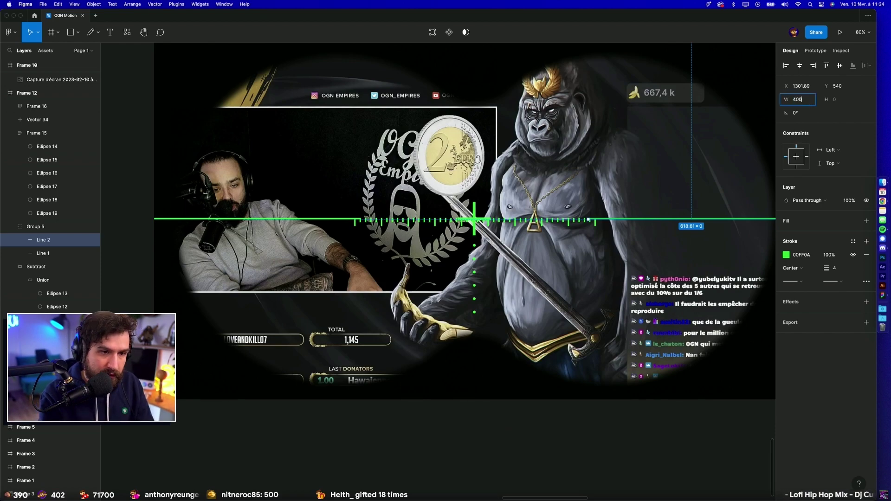
pyautogui.press('Return')
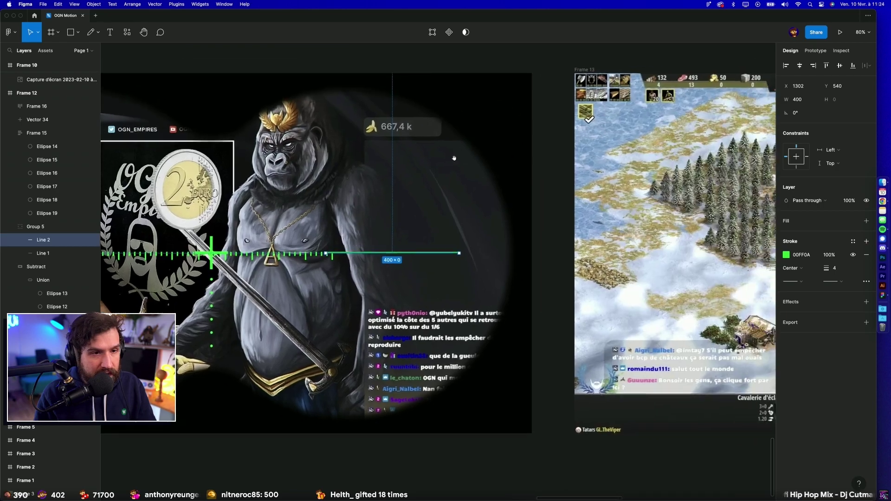
pyautogui.hscroll(6, 408, 255)
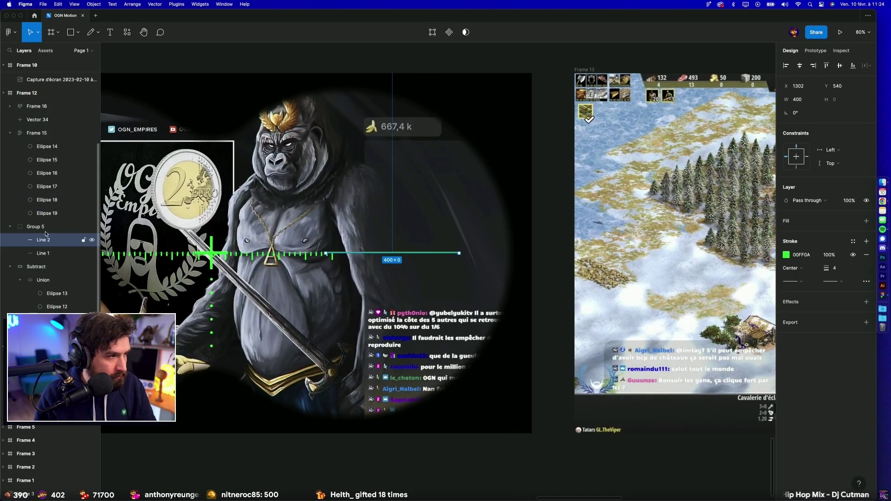
pyautogui.click(60, 79)
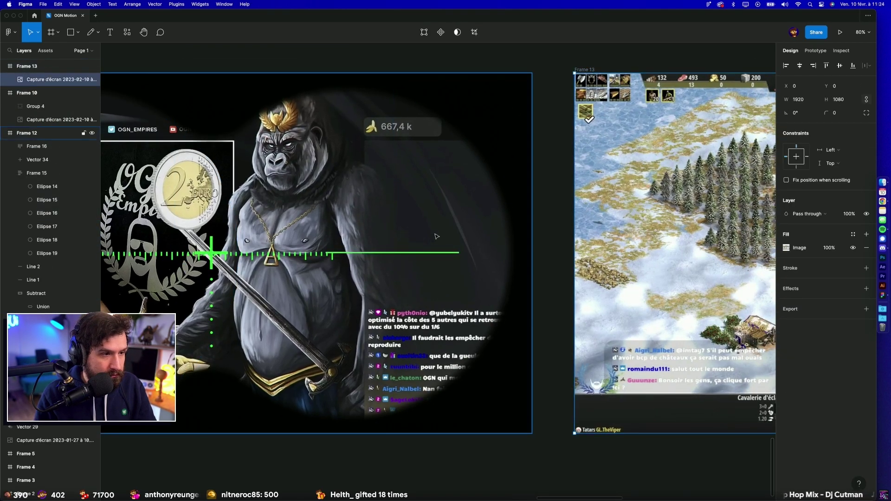
pyautogui.click(413, 253)
pyautogui.hscroll(-6, 371, 246)
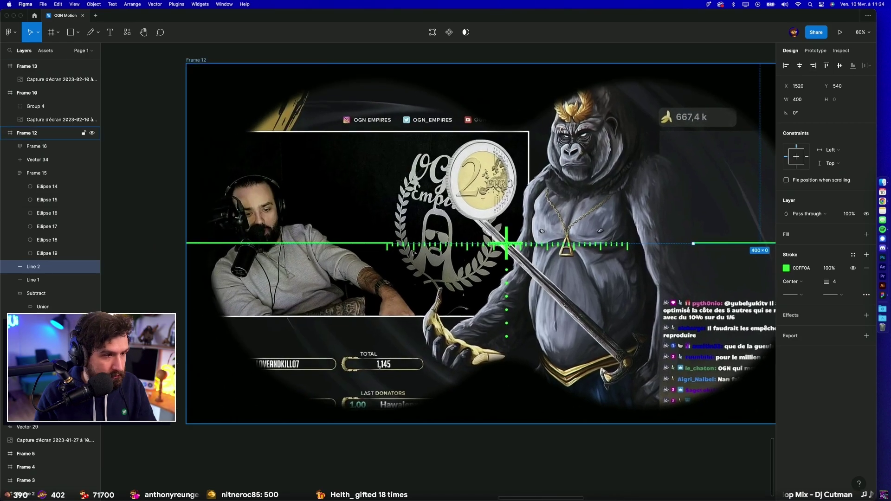
pyautogui.click(371, 244)
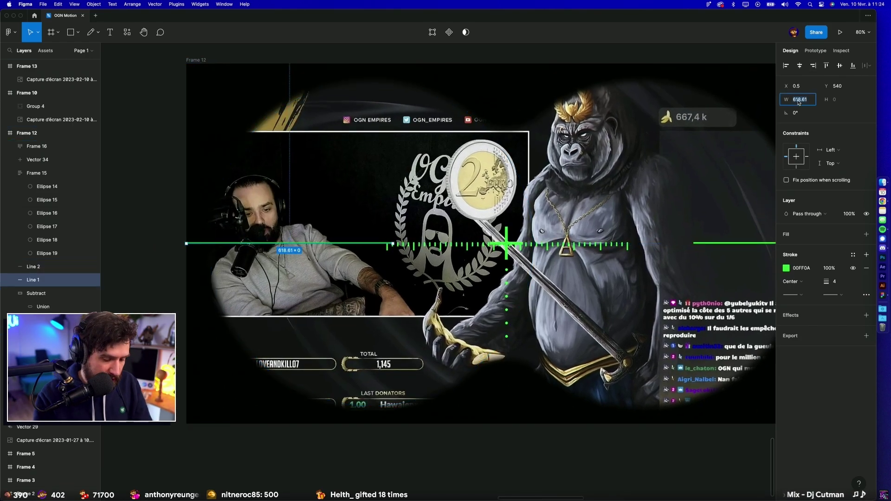
pyautogui.press('Return')
pyautogui.scroll(-3, 527, 435)
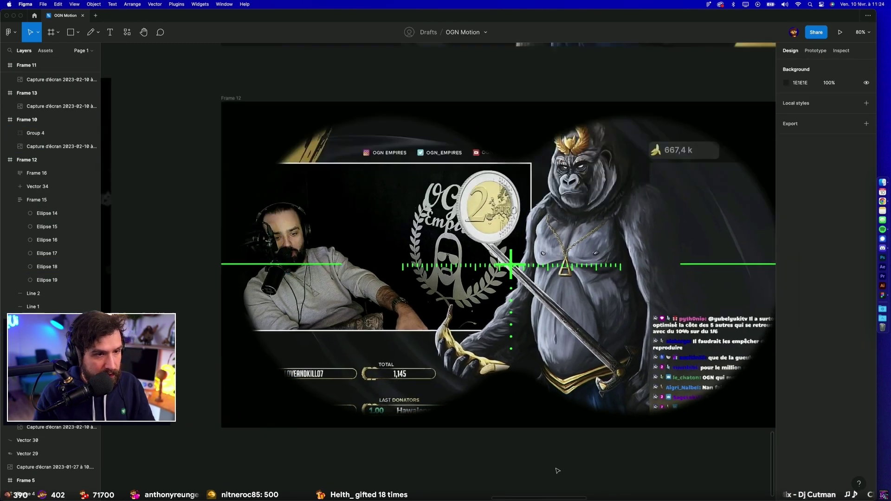
pyautogui.click(517, 318)
# Step: Narrow the tick ruler to its left half and position it left of the crosshair
pyautogui.scroll(5, 517, 318)
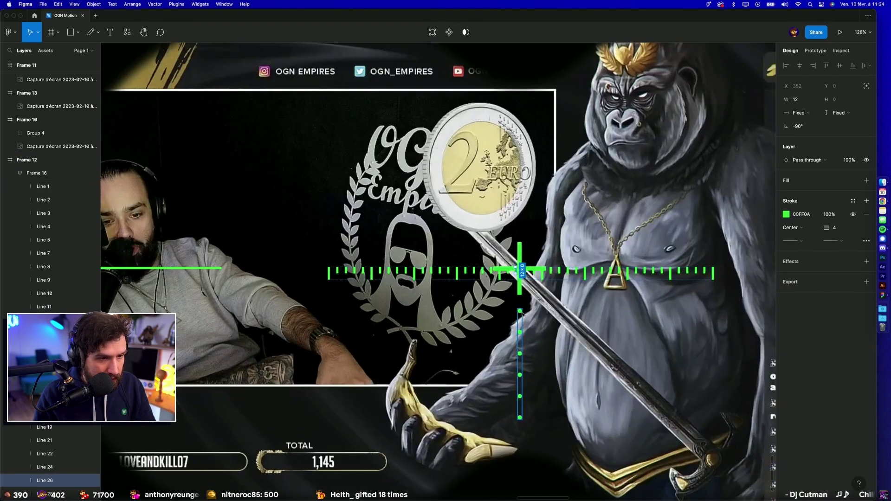
pyautogui.press('Escape')
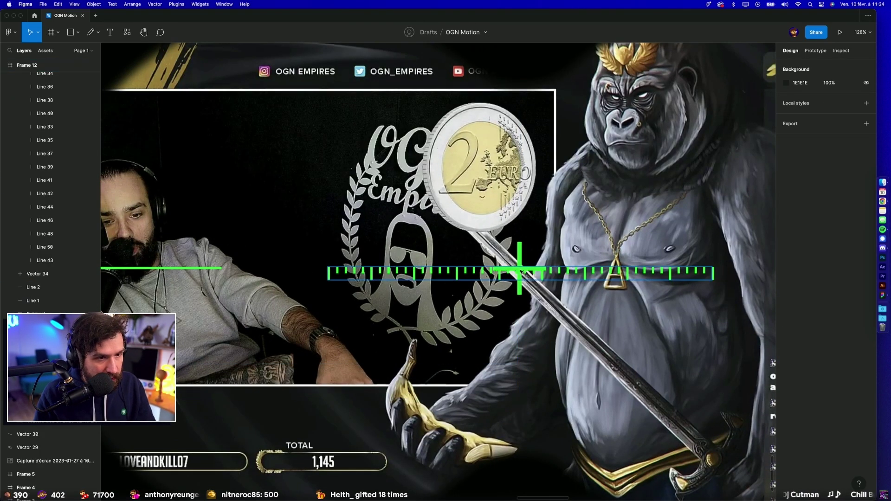
pyautogui.click(520, 270)
pyautogui.scroll(-5, 520, 274)
pyautogui.scroll(-5, 520, 279)
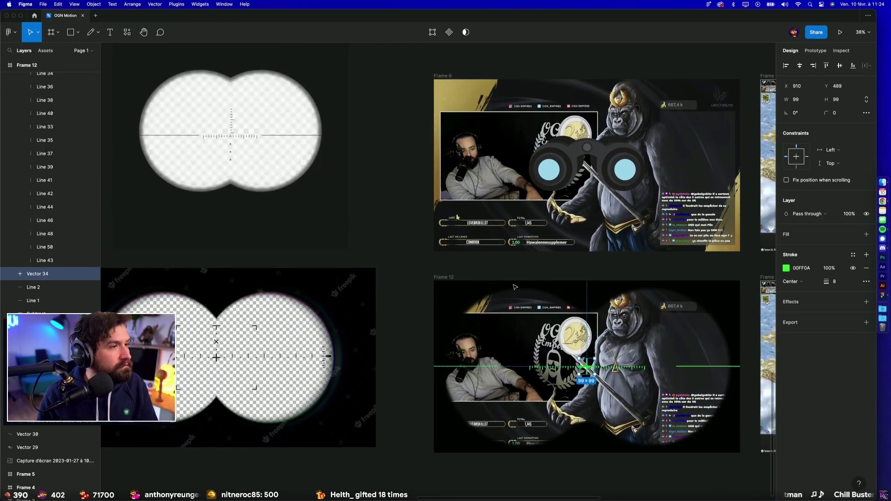
pyautogui.hscroll(3, 514, 287)
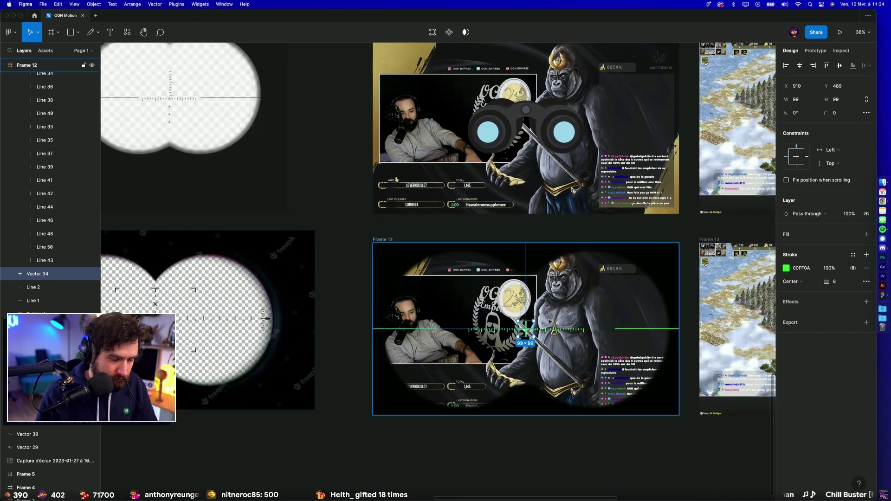
pyautogui.scroll(5, 549, 321)
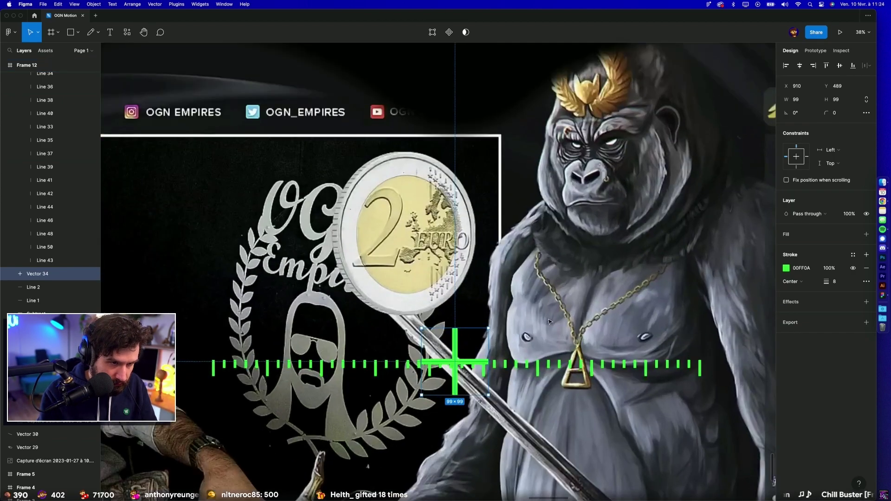
pyautogui.click(506, 367)
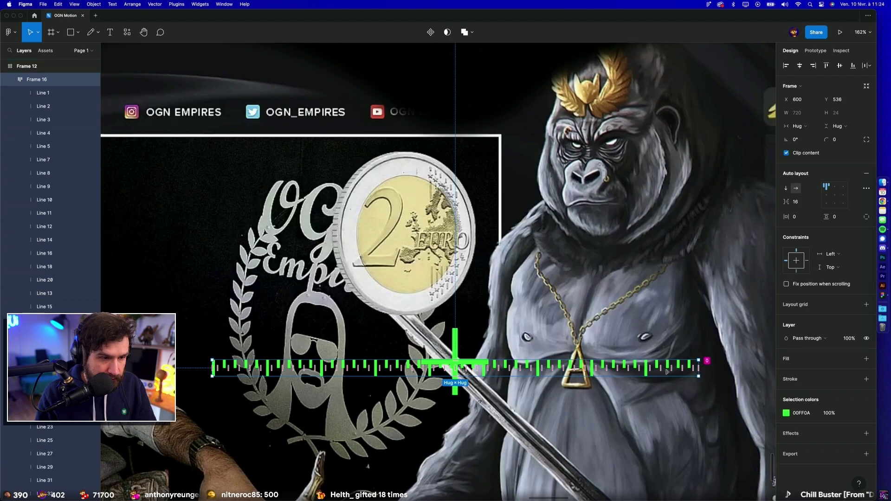
pyautogui.moveTo(419, 375)
pyautogui.mouseDown()
pyautogui.moveTo(421, 365)
pyautogui.moveTo(410, 365)
pyautogui.moveTo(433, 364)
pyautogui.mouseUp()
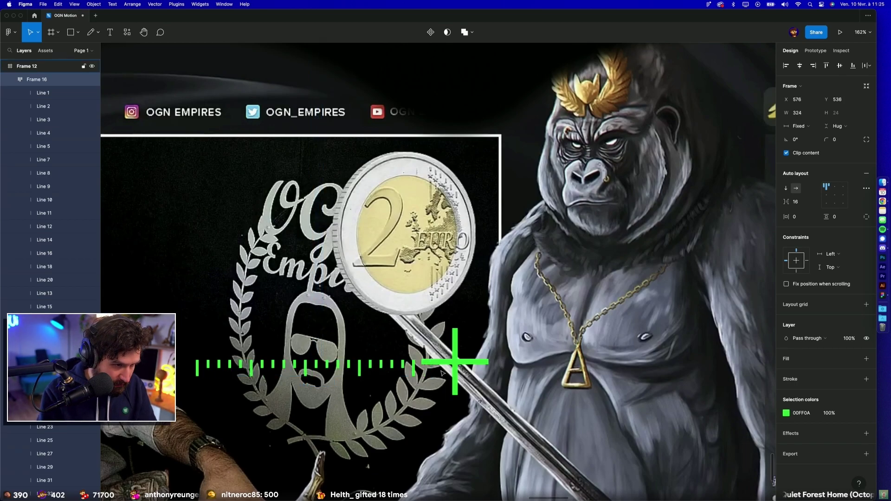
pyautogui.press('Left')
pyautogui.press('Down')
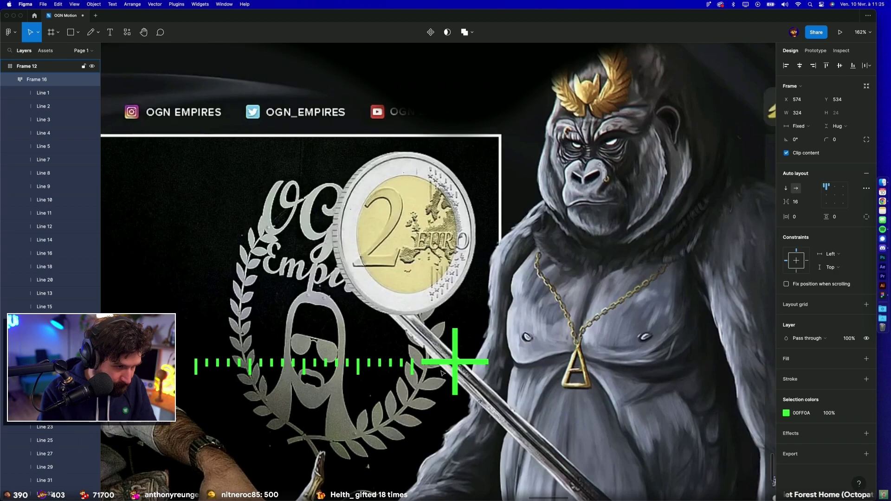
# Step: Place a copy of the ruler, Frame 17, right of the crosshair and check both rulers
pyautogui.scroll(-3, 438, 367)
pyautogui.scroll(-2, 439, 367)
pyautogui.moveTo(363, 375)
pyautogui.mouseDown()
pyautogui.moveTo(624, 375)
pyautogui.moveTo(588, 377)
pyautogui.mouseUp()
pyautogui.scroll(-3, 588, 377)
pyautogui.click(621, 420)
pyautogui.scroll(-2, 622, 417)
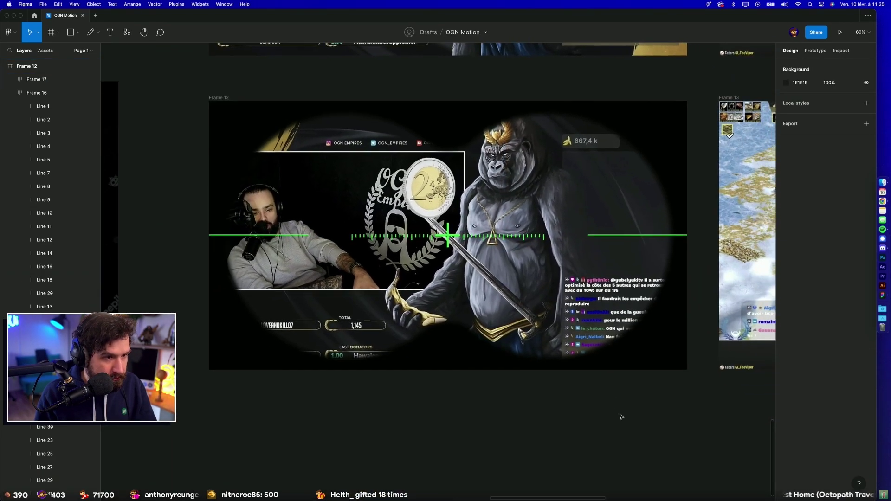
pyautogui.click(417, 237)
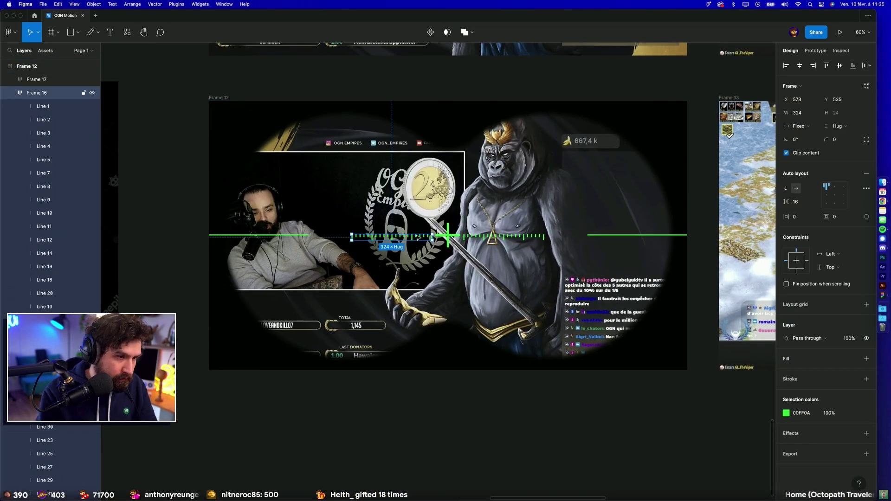
pyautogui.click(510, 236)
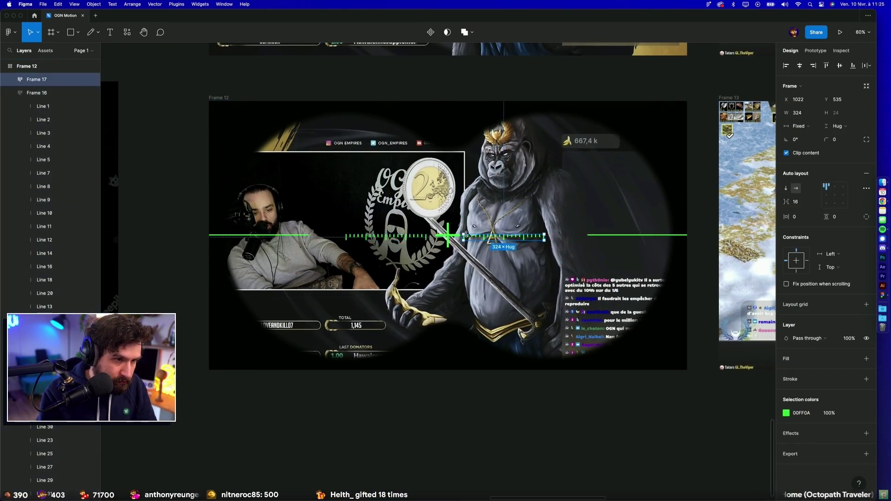
pyautogui.click(446, 387)
pyautogui.scroll(-2, 445, 386)
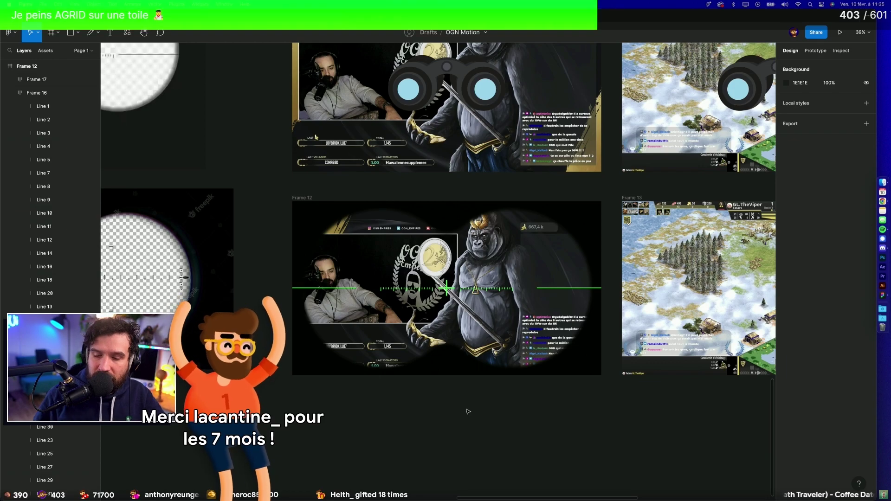
# Step: Zoom and pan to bring Frame 12 to the centre of the view
pyautogui.scroll(-2, 467, 411)
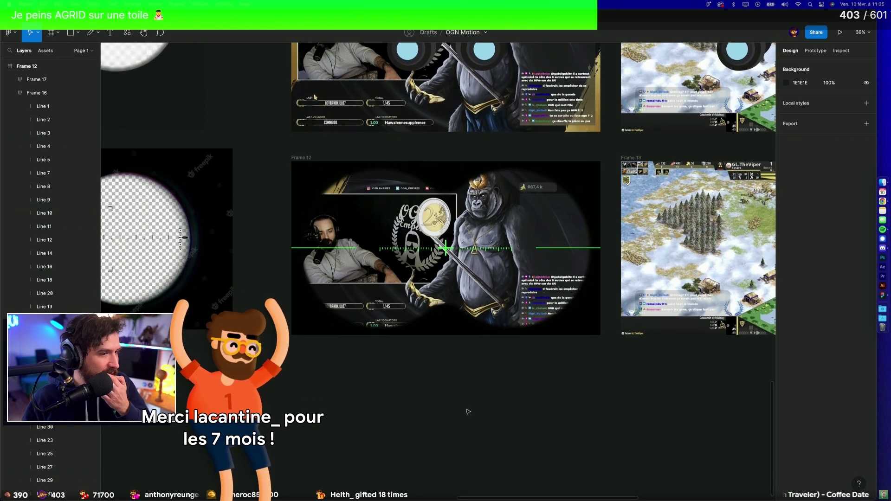
pyautogui.scroll(-2, 478, 386)
pyautogui.scroll(2, 485, 368)
pyautogui.hscroll(-2, 485, 368)
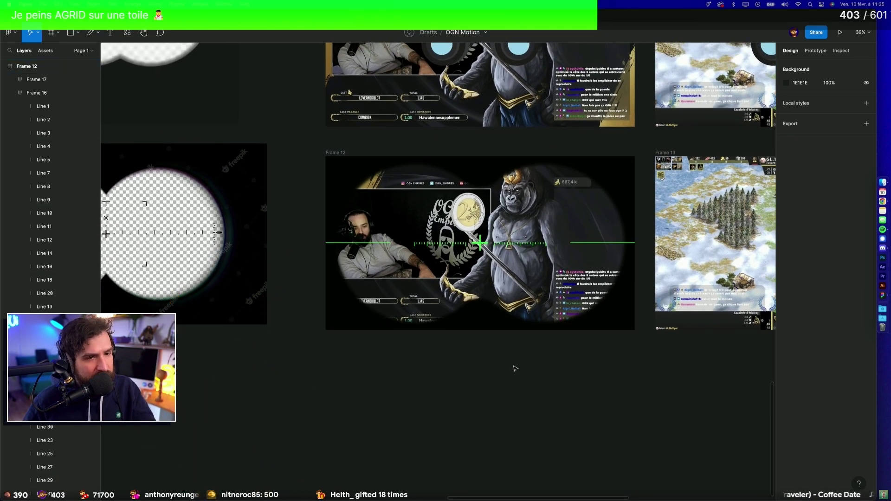
pyautogui.scroll(1, 516, 366)
pyautogui.scroll(2, 464, 404)
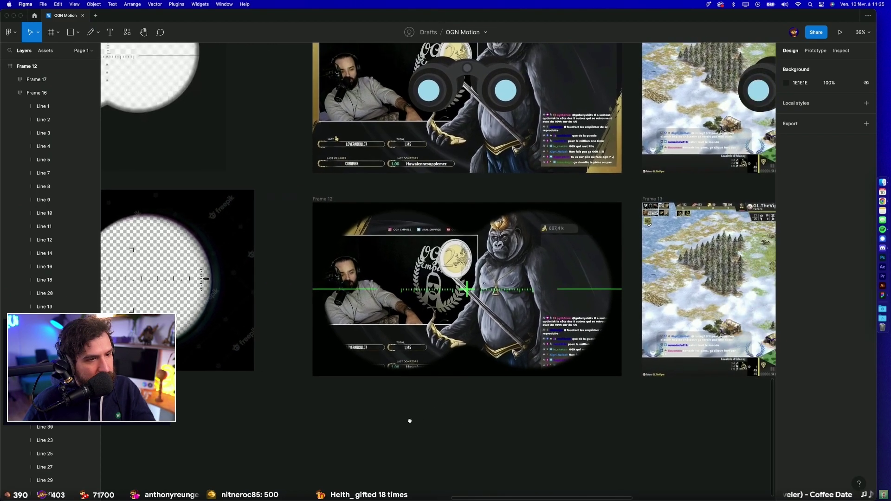
pyautogui.hscroll(-6, 409, 420)
pyautogui.scroll(5, 408, 420)
pyautogui.scroll(-2, 582, 364)
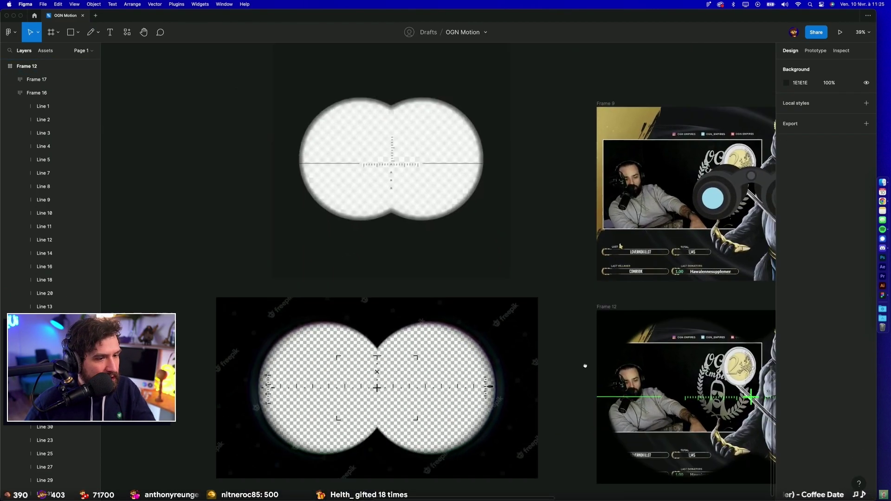
pyautogui.scroll(-3, 580, 353)
pyautogui.hscroll(1, 581, 352)
pyautogui.moveTo(576, 345); pyautogui.dragTo(322, 319)
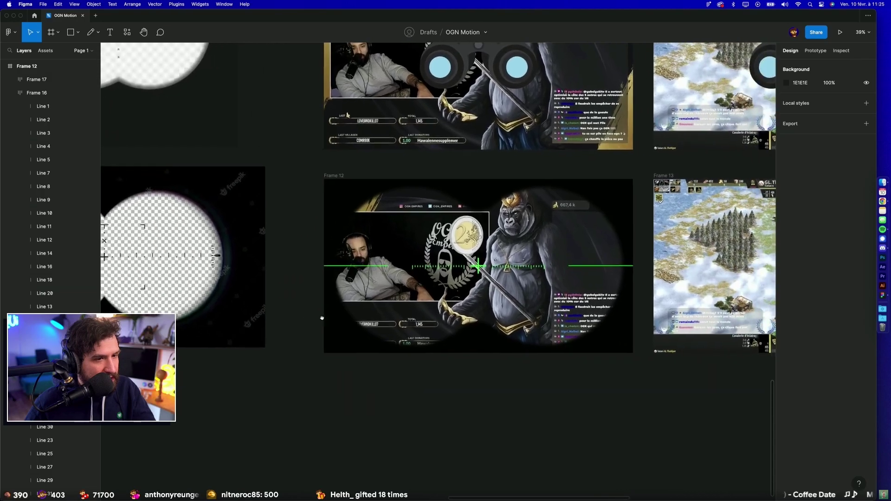
pyautogui.moveTo(394, 319); pyautogui.dragTo(382, 331)
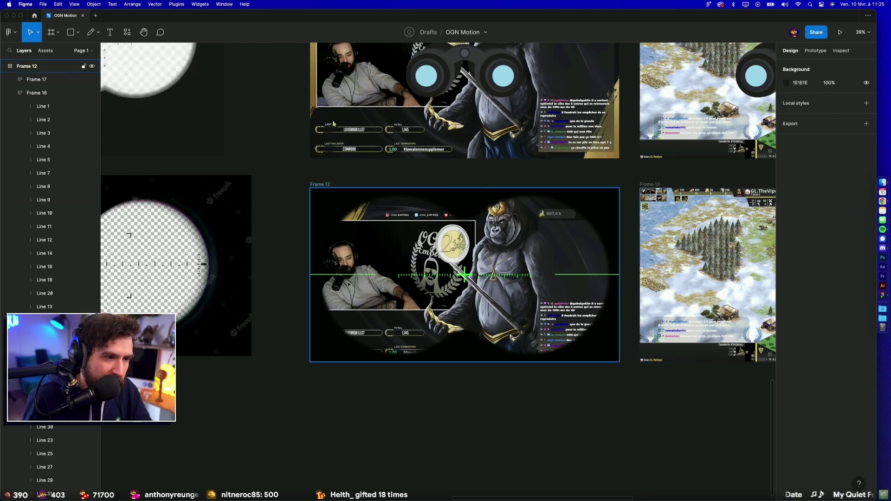
pyautogui.scroll(5, 465, 241)
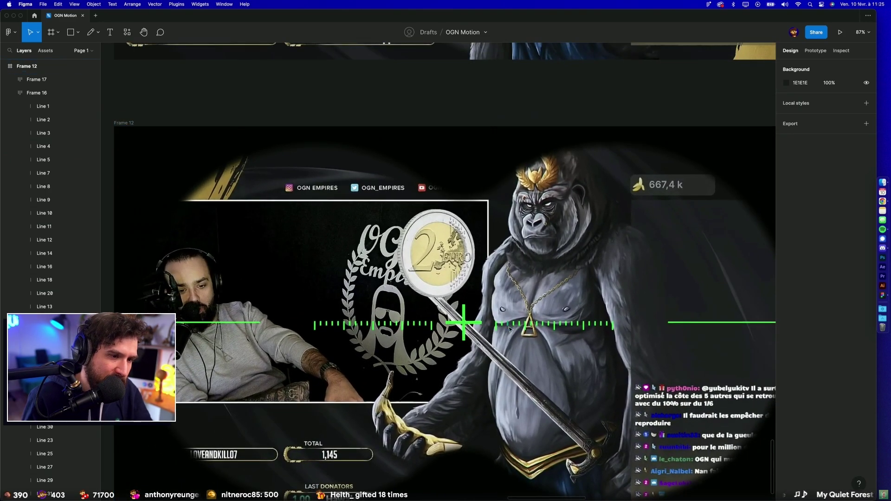
# Step: Cut the stroke weight of Vector 34, the plus reticle, from 8 to 4
pyautogui.doubleClick(432, 325)
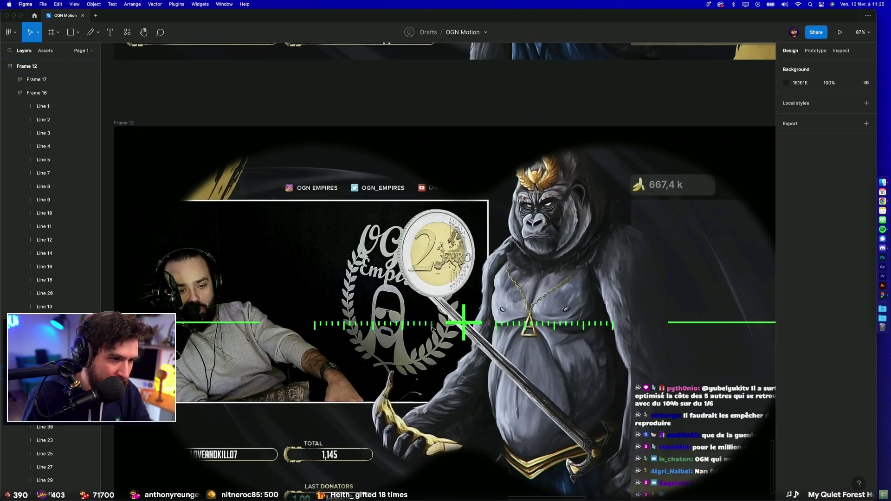
pyautogui.click(465, 327)
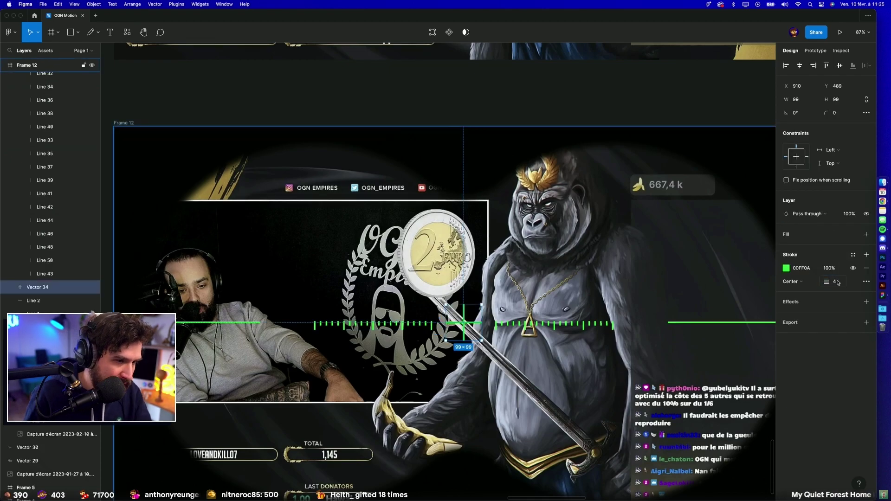
pyautogui.press('Escape')
pyautogui.press('Escape')
pyautogui.press('-')
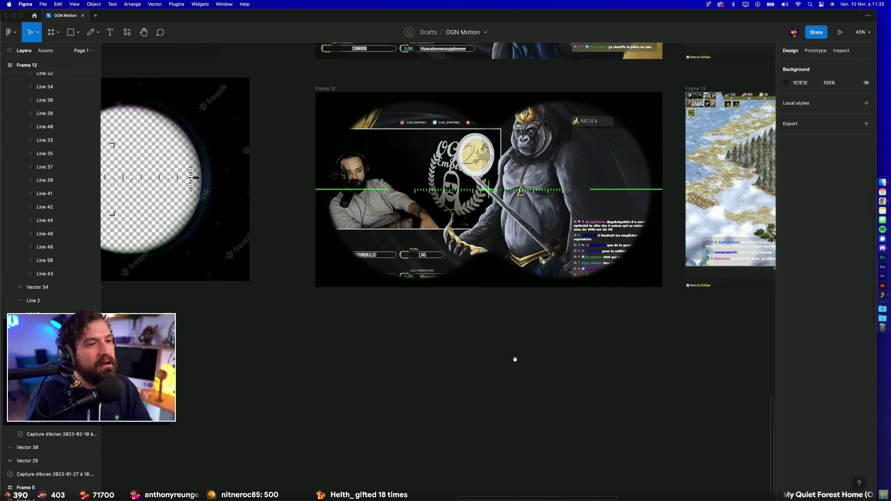
# Step: Copy the long green line and shorten the copy to a 24-wide tick centred horizontally
pyautogui.scroll(2, 513, 360)
pyautogui.click(606, 210)
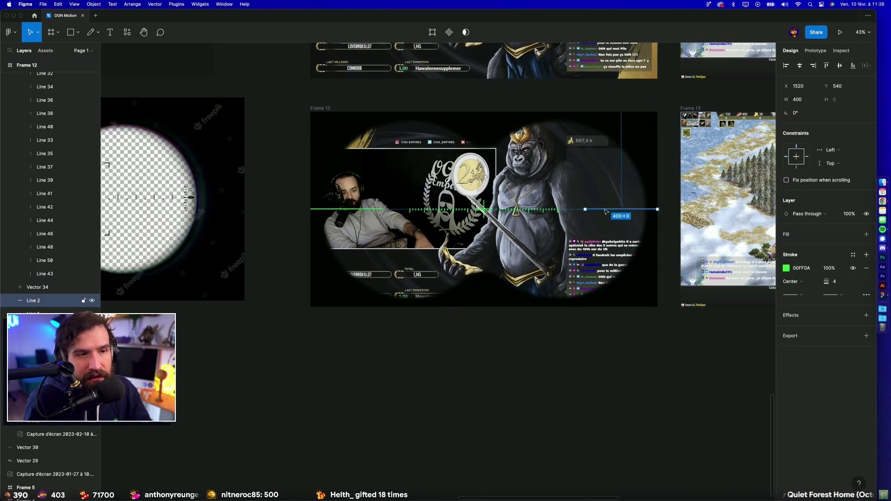
pyautogui.moveTo(621, 209)
pyautogui.mouseDown()
pyautogui.moveTo(479, 173)
pyautogui.moveTo(480, 201)
pyautogui.mouseUp()
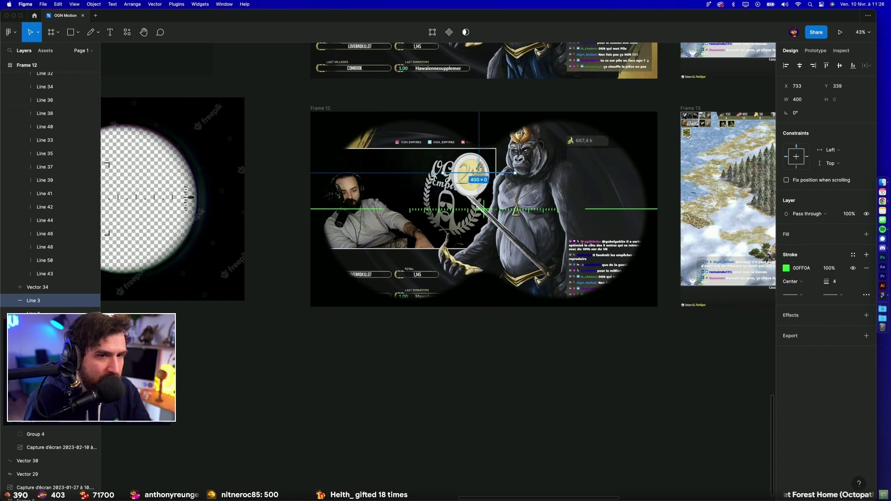
pyautogui.write('24')
pyautogui.press('Return')
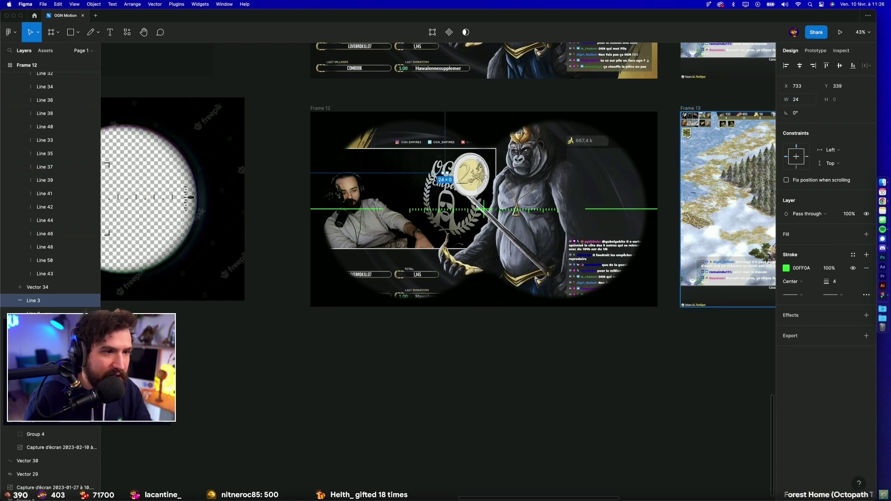
pyautogui.click(800, 66)
pyautogui.press('+')
pyautogui.press('+')
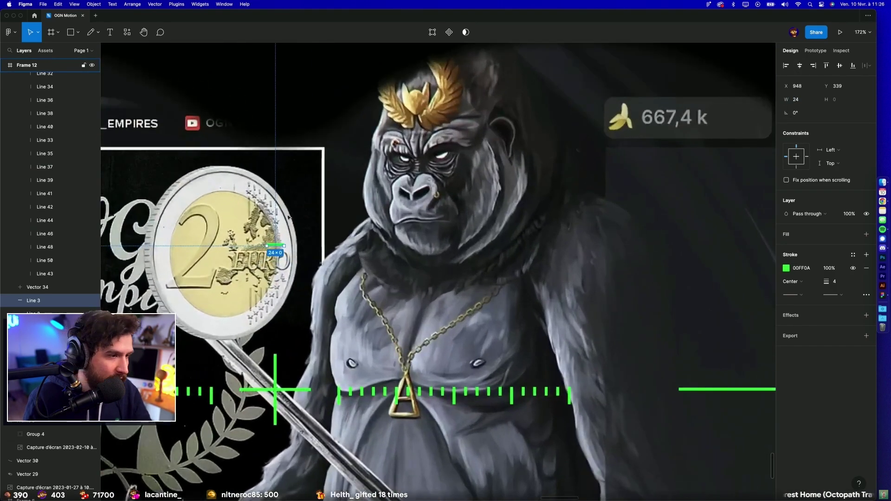
# Step: Stack copies of the short tick 40 apart and wrap them in an auto-layout column
pyautogui.moveTo(384, 233)
pyautogui.mouseDown()
pyautogui.moveTo(395, 286)
pyautogui.moveTo(394, 261)
pyautogui.moveTo(385, 297)
pyautogui.mouseUp()
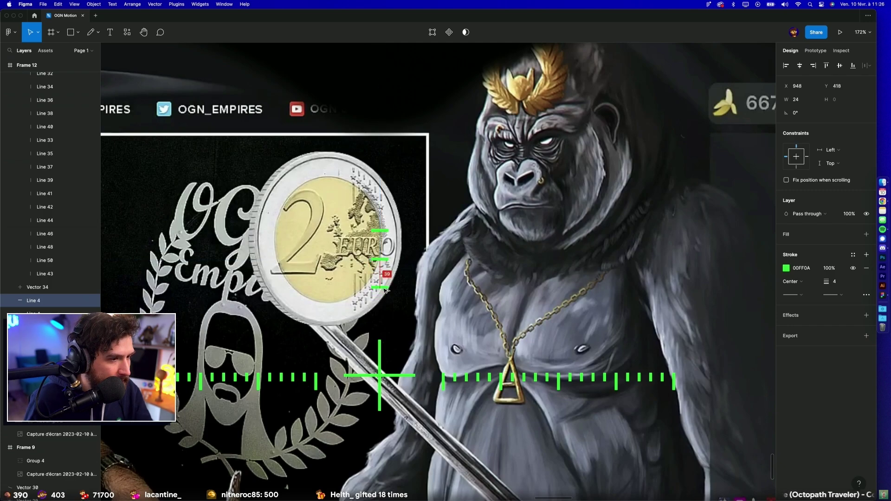
pyautogui.press('super+d')
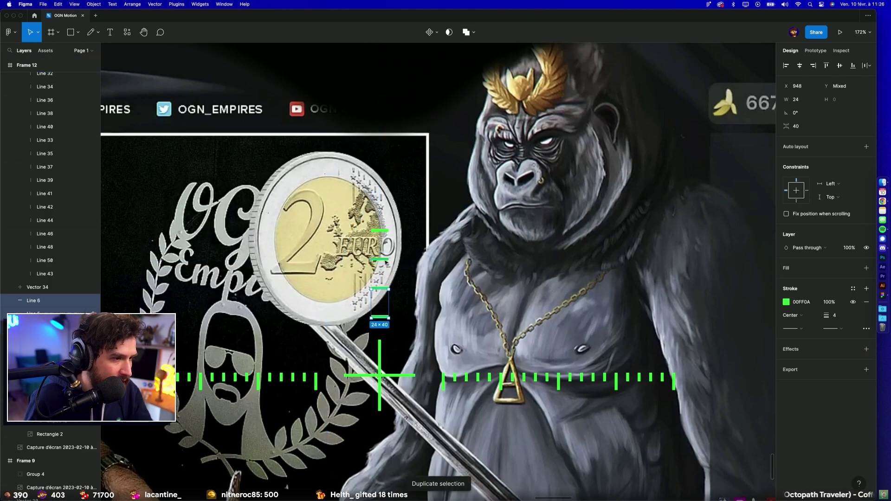
pyautogui.hotkey('shift', 'a')
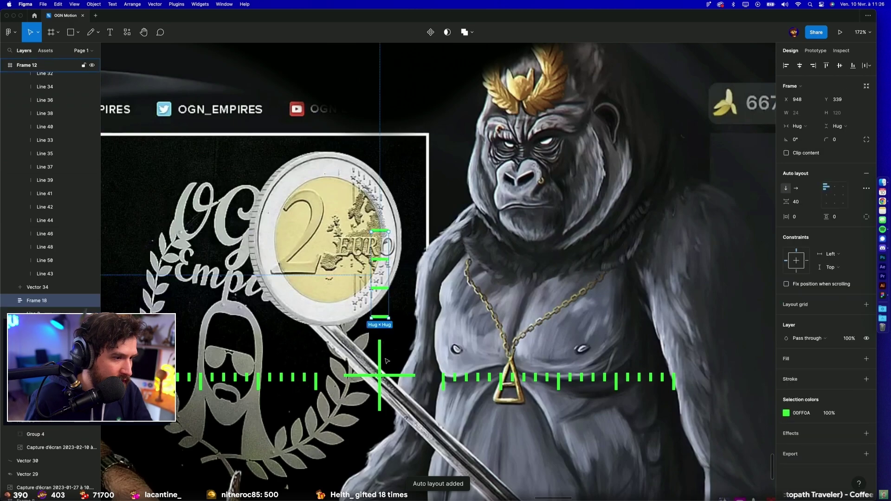
pyautogui.hotkey('shift', 'Up')
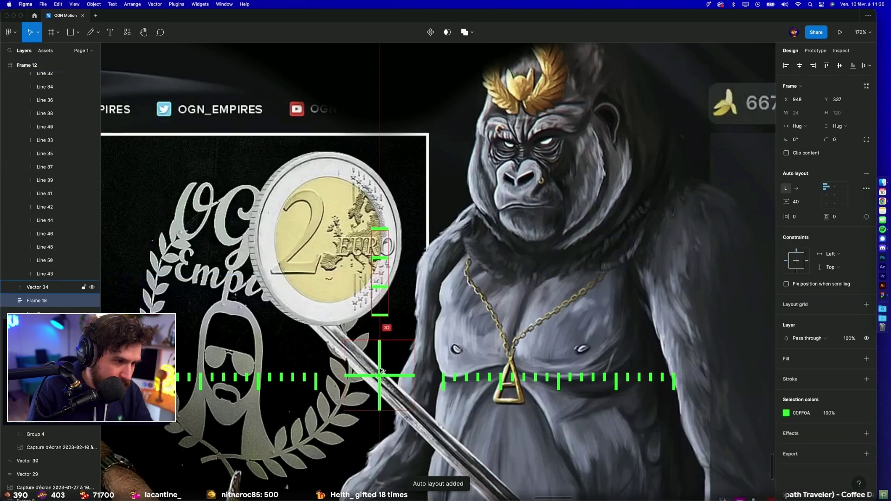
# Step: Duplicate the tick column to sit below the crosshair centre
pyautogui.scroll(-5, 381, 372)
pyautogui.scroll(-5, 380, 371)
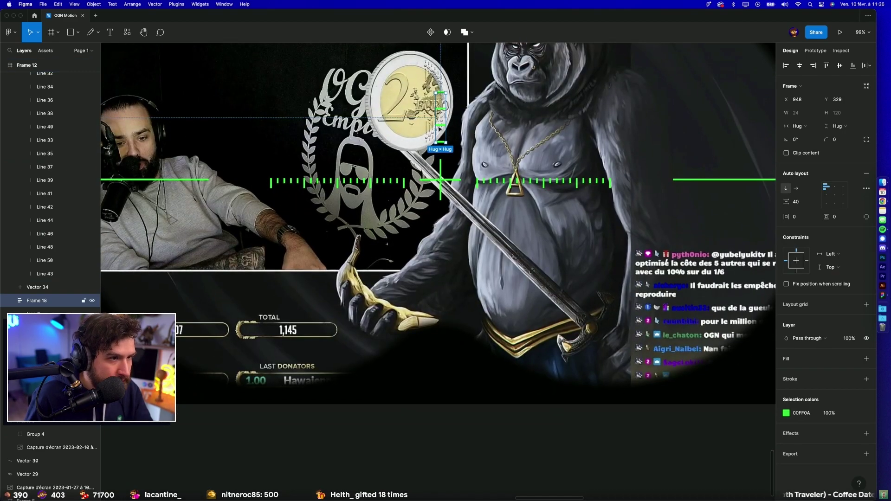
pyautogui.moveTo(439, 151); pyautogui.dragTo(437, 243)
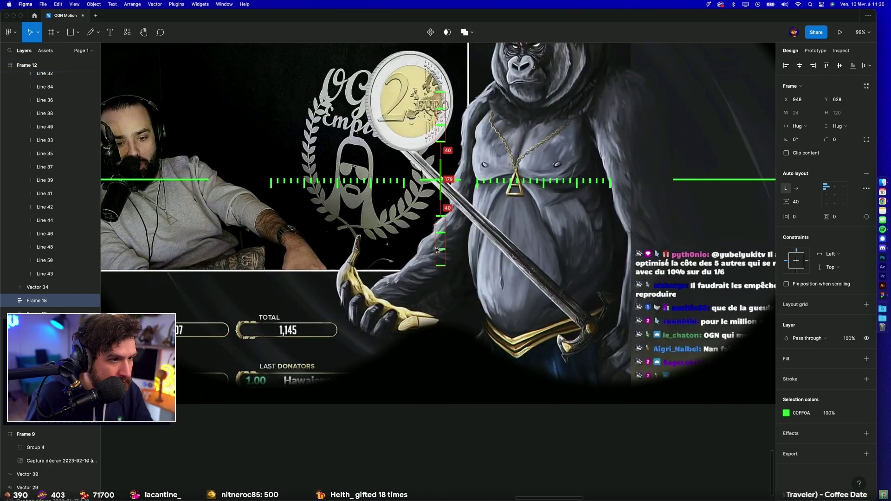
pyautogui.scroll(-5, 565, 452)
pyautogui.click(565, 451)
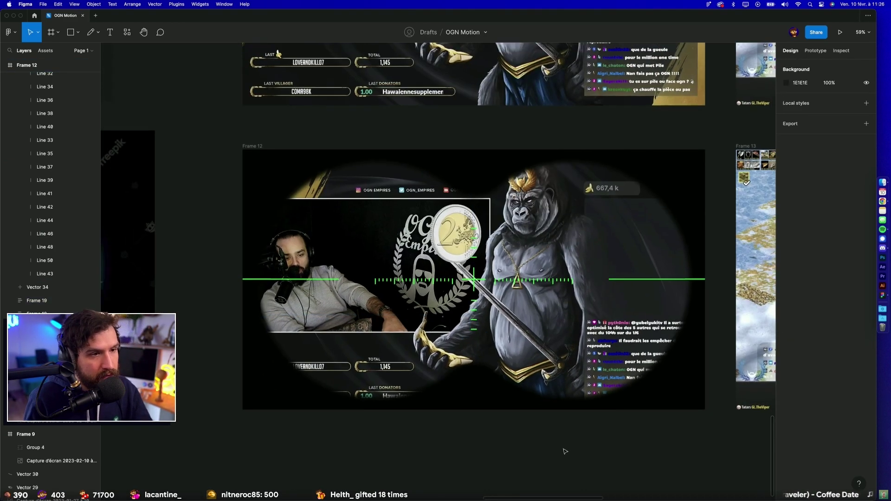
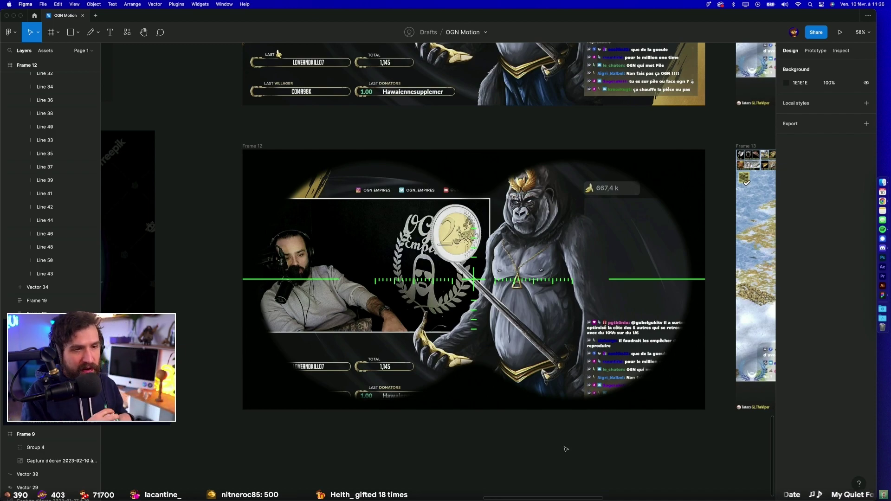
# Step: Inspect Frame 12's blurred binocular mask and green tick-mark group, then reselect Frame 12
pyautogui.click(495, 401)
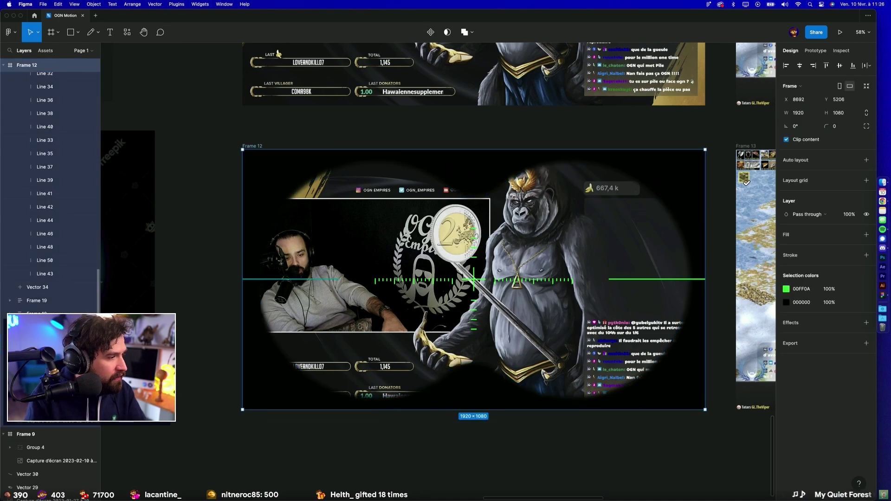
pyautogui.click(474, 392)
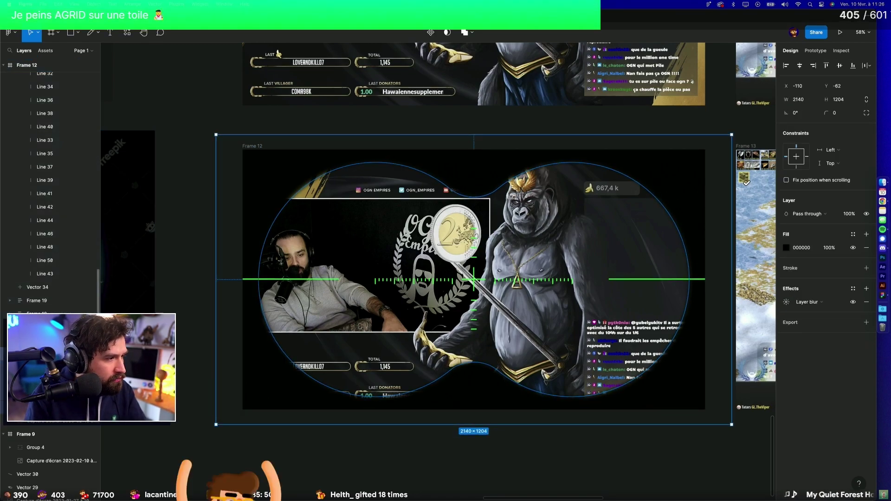
pyautogui.scroll(-5, 51, 279)
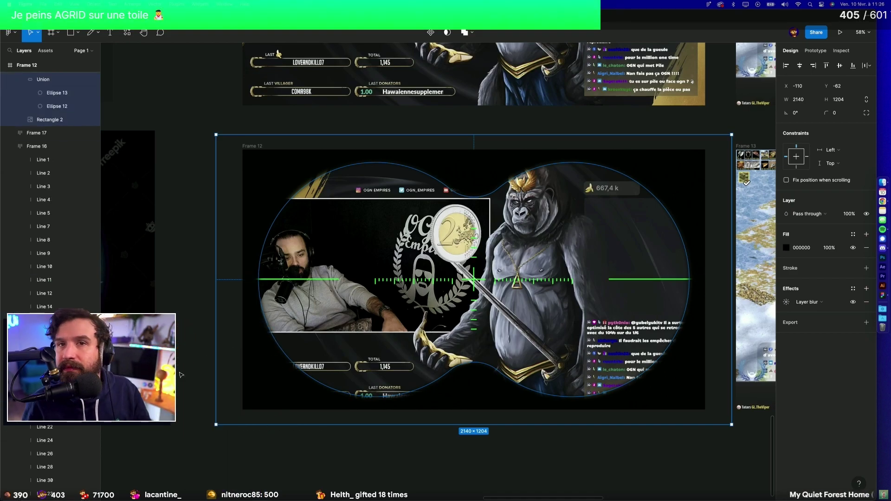
pyautogui.click(529, 419)
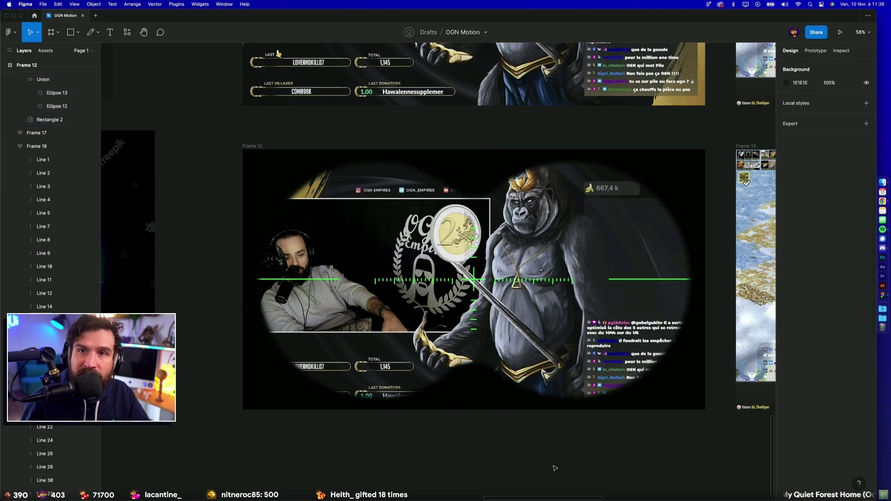
pyautogui.scroll(-3, 485, 296)
pyautogui.hscroll(1, 486, 295)
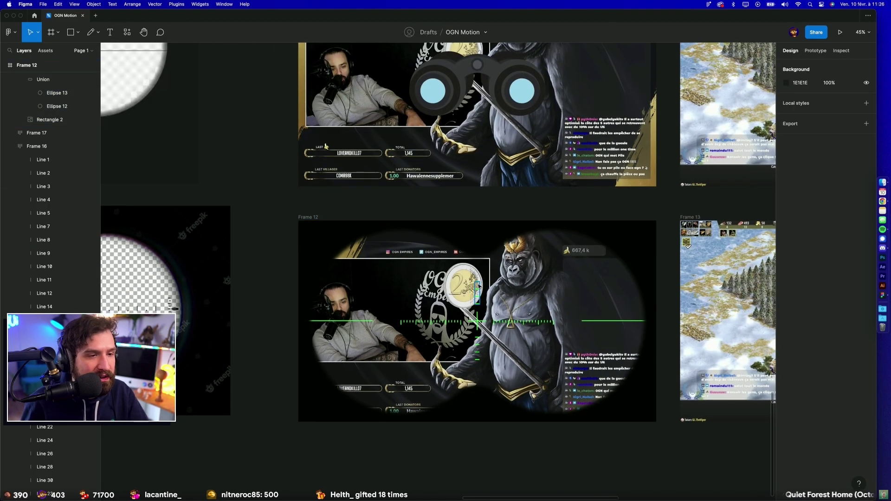
pyautogui.click(477, 293)
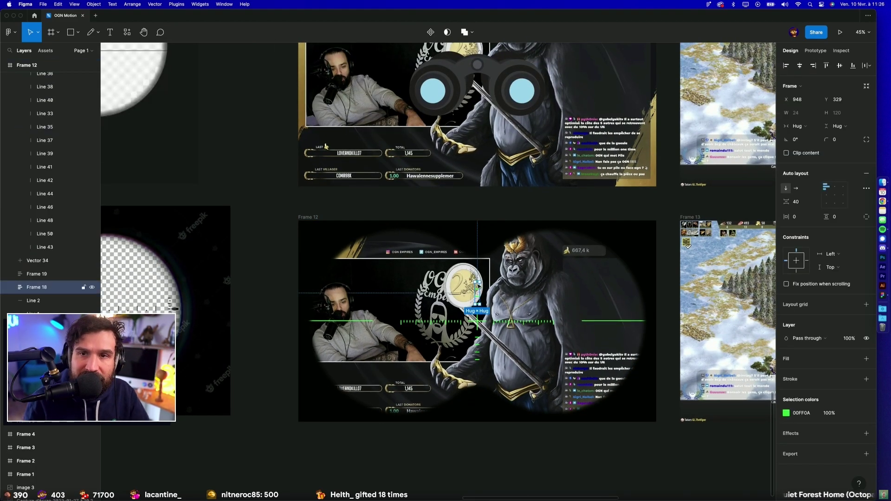
pyautogui.click(537, 449)
pyautogui.click(527, 419)
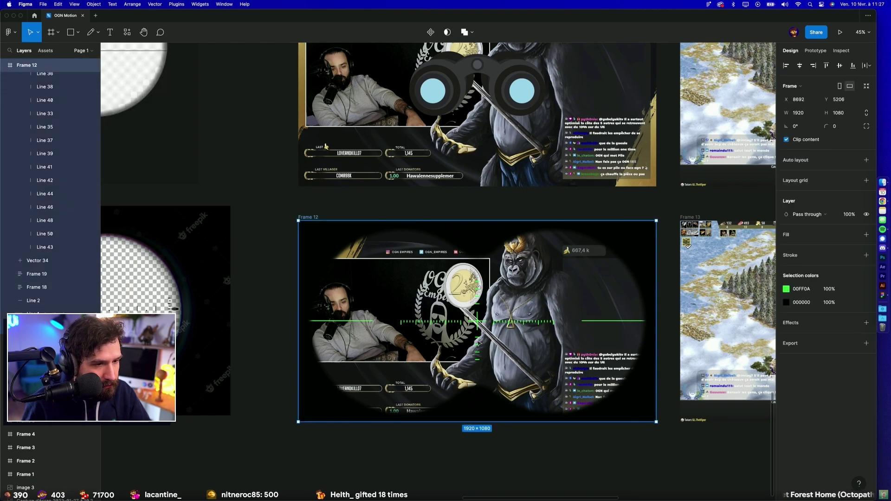
# Step: Collapse the Subtract mask and Frame 16 line layers in the Layers panel
pyautogui.click(618, 397)
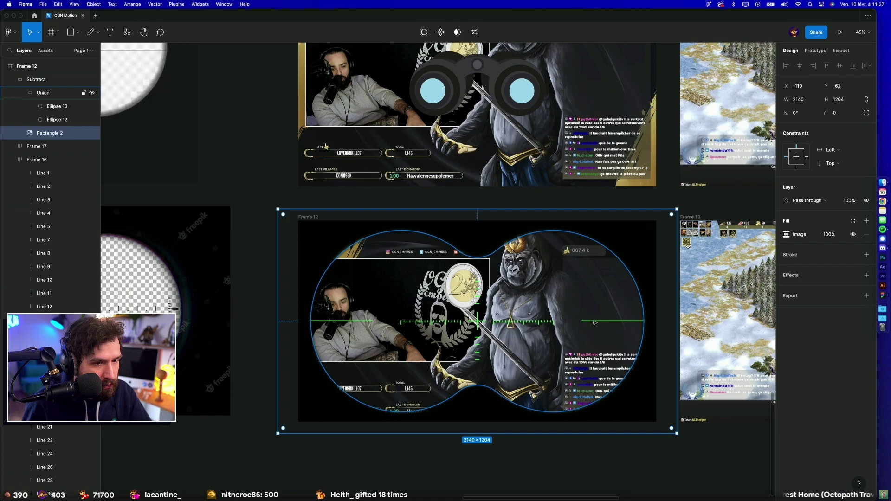
pyautogui.doubleClick(596, 324)
pyautogui.scroll(4, 37, 160)
pyautogui.scroll(3, 37, 160)
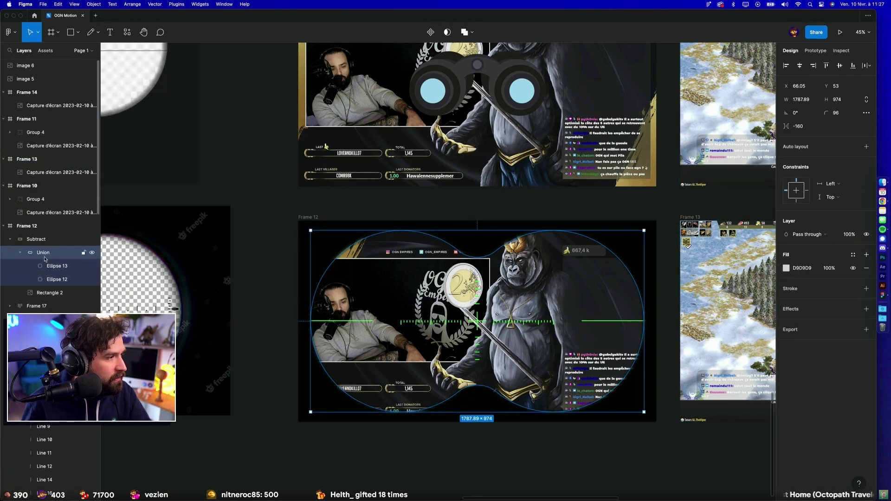
pyautogui.click(10, 239)
pyautogui.click(10, 266)
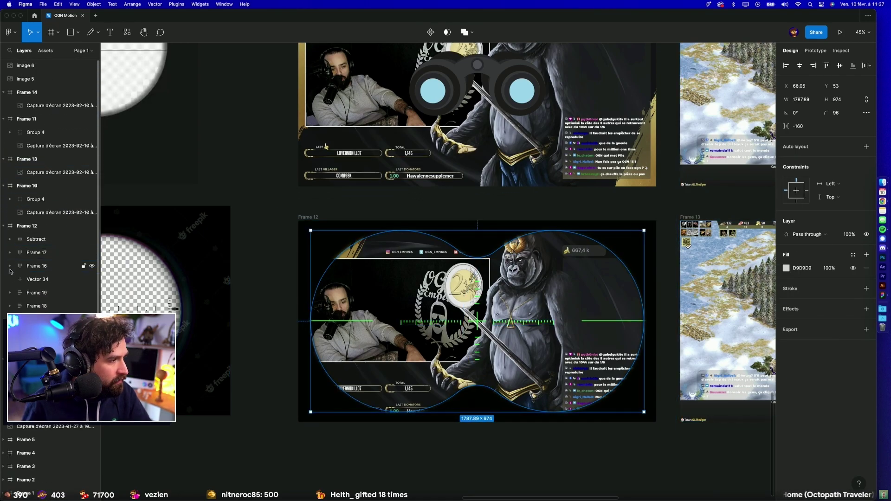
# Step: Turn all of Frame 12's overlay layers into a component named Overlay
pyautogui.press('super+a')
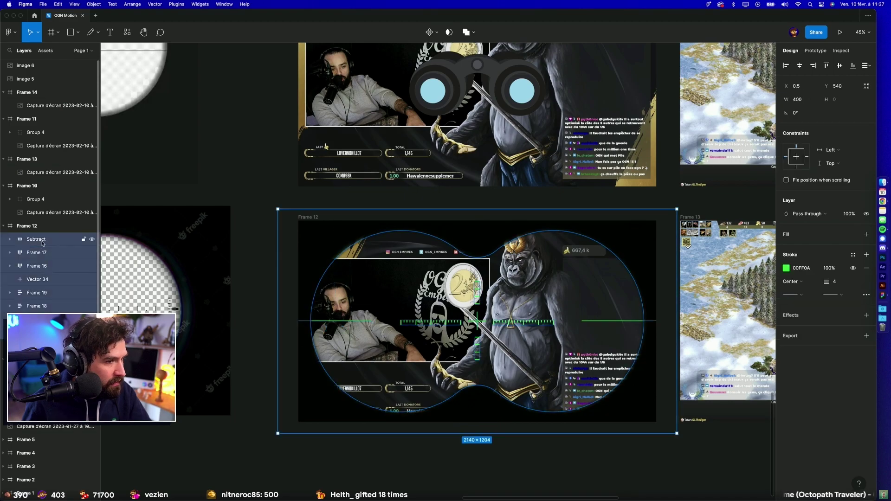
pyautogui.press('super+alt+k')
pyautogui.write('Overlay')
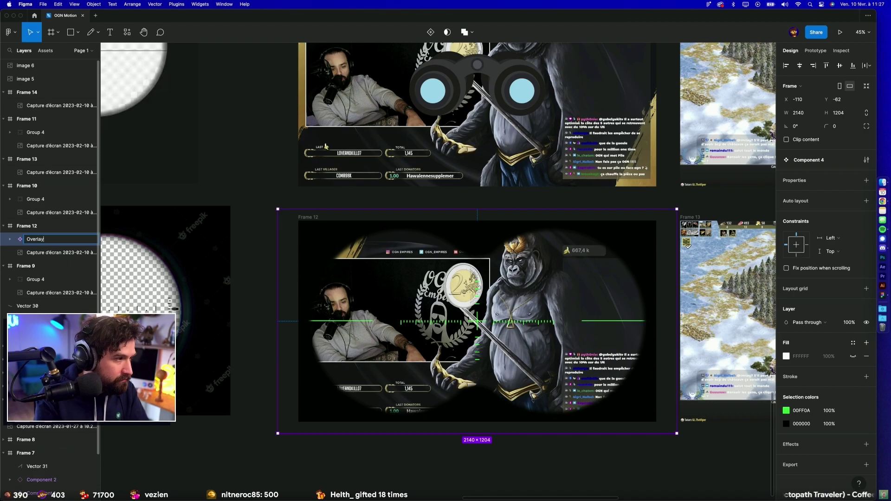
pyautogui.press('Return')
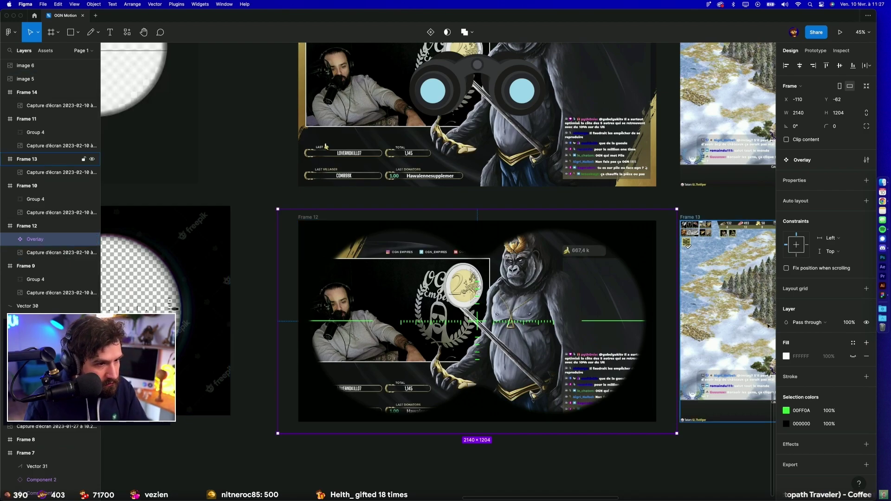
# Step: Paste Overlay instances into the game screenshot Frames 13 and 14
pyautogui.moveTo(723, 326); pyautogui.dragTo(424, 279)
pyautogui.click(424, 279)
pyautogui.press('super+v')
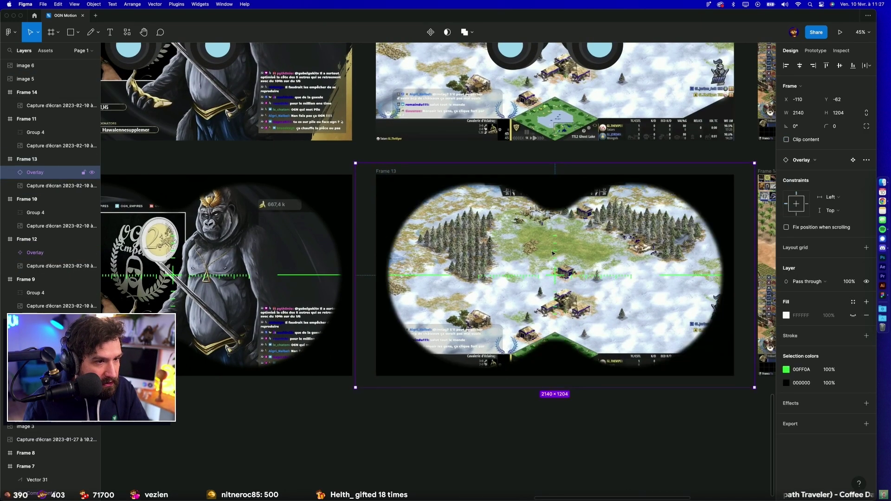
pyautogui.hscroll(4, 470, 261)
pyautogui.hscroll(3, 471, 261)
pyautogui.click(595, 170)
pyautogui.hscroll(5, 470, 262)
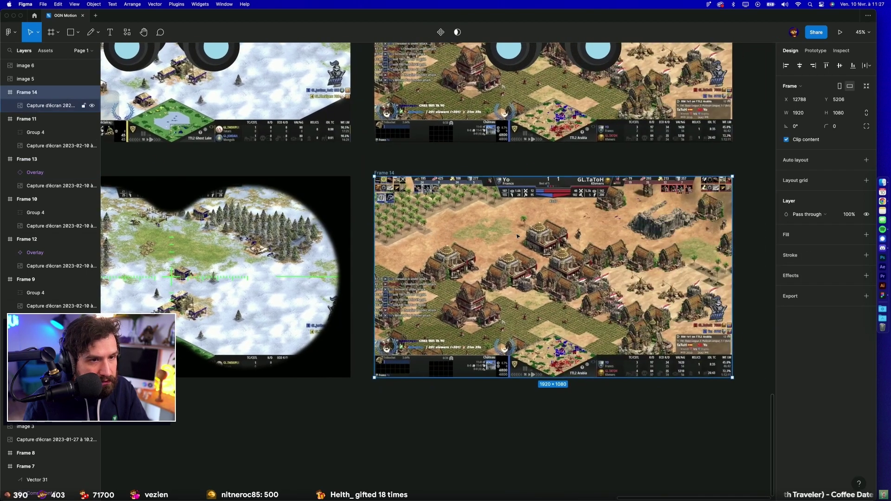
pyautogui.press('super+v')
pyautogui.click(492, 446)
pyautogui.scroll(2, 492, 447)
pyautogui.hscroll(-5, 492, 447)
pyautogui.hscroll(-4, 452, 422)
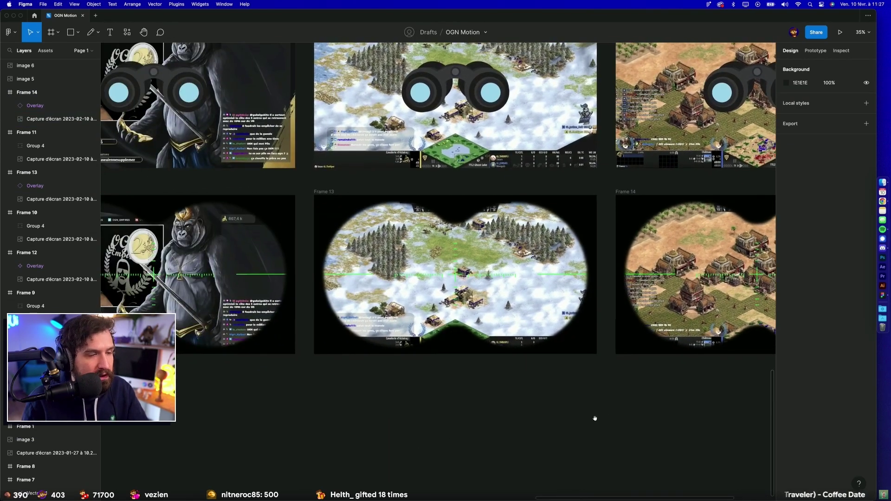
pyautogui.hscroll(-5, 346, 430)
# Step: Increase the Overlay Subtract mask's layer blur to soften the binocular edges
pyautogui.click(27, 252)
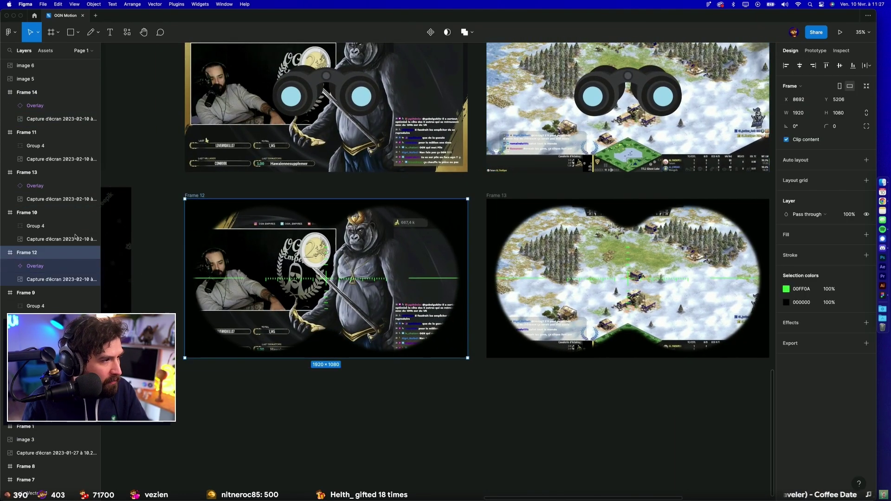
pyautogui.click(9, 266)
pyautogui.click(46, 279)
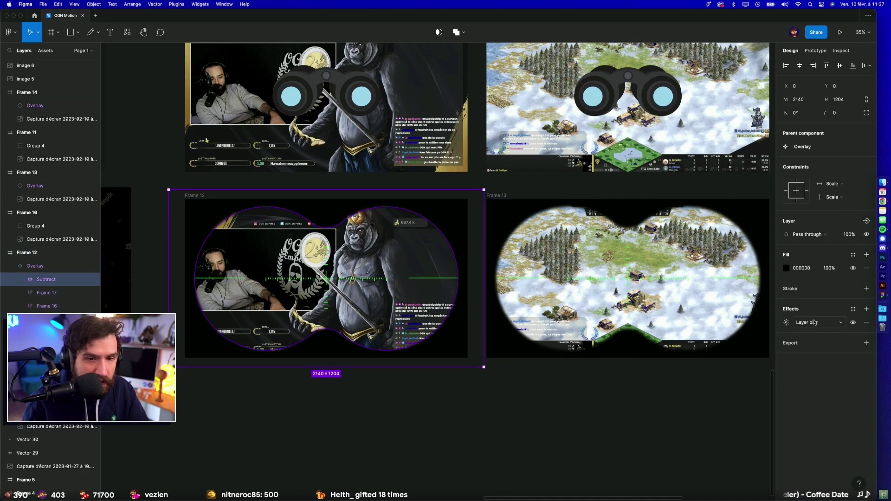
pyautogui.click(786, 322)
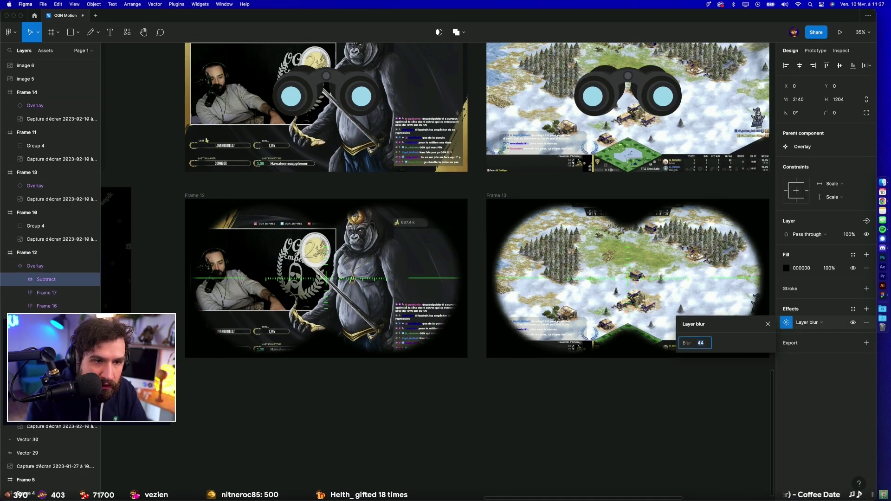
pyautogui.moveTo(686, 343); pyautogui.dragTo(719, 343)
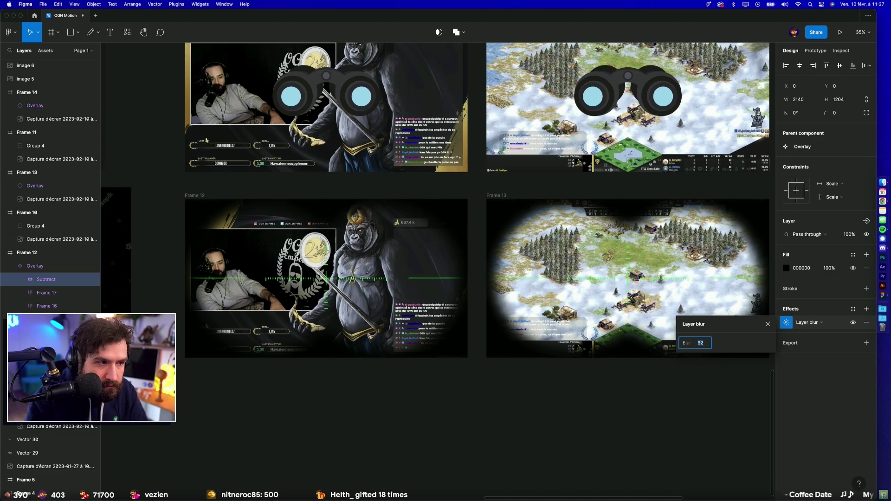
pyautogui.click(672, 424)
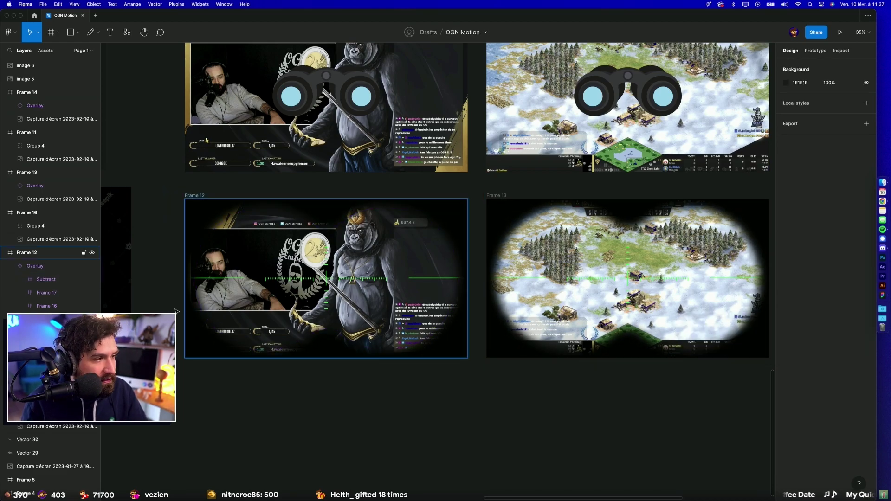
# Step: Give Frame 12's crosshair lines a darker colour
pyautogui.click(304, 277)
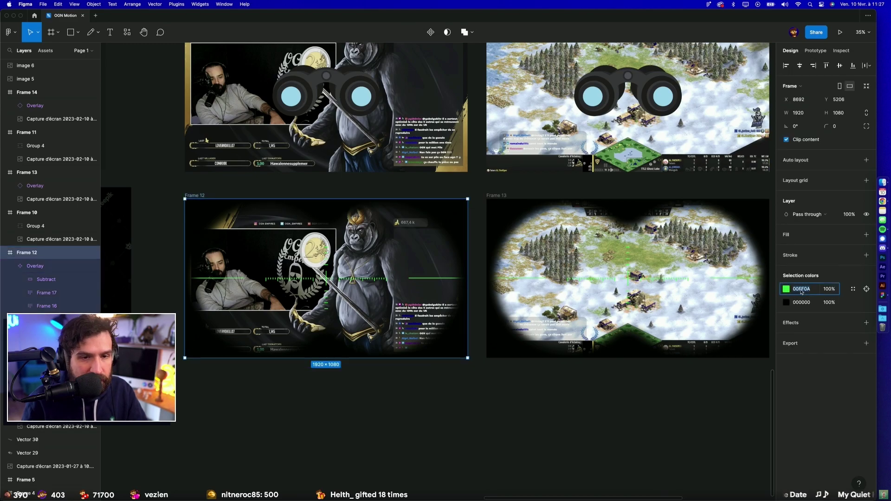
pyautogui.click(697, 399)
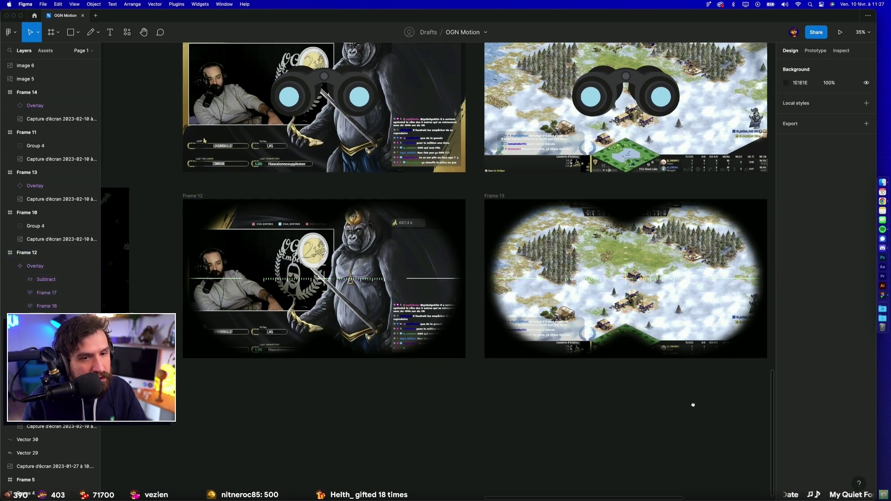
pyautogui.moveTo(691, 406)
pyautogui.mouseDown()
pyautogui.moveTo(260, 385)
pyautogui.moveTo(640, 381)
pyautogui.mouseUp()
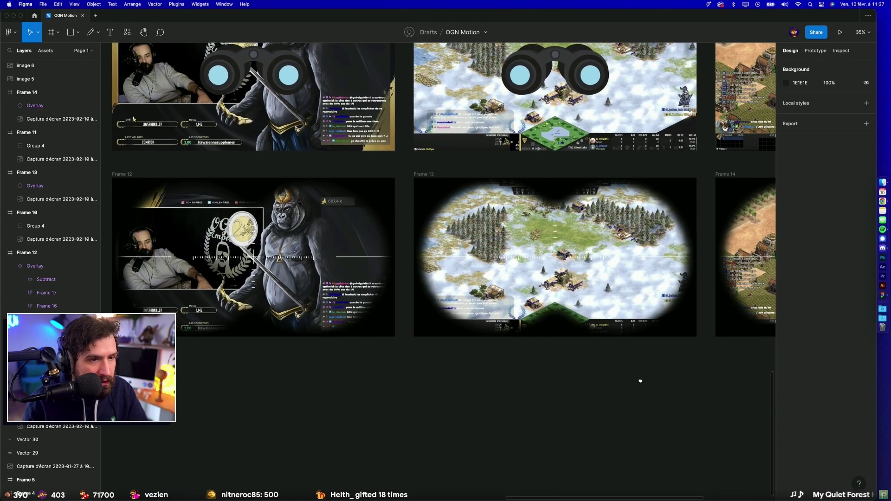
pyautogui.click(261, 283)
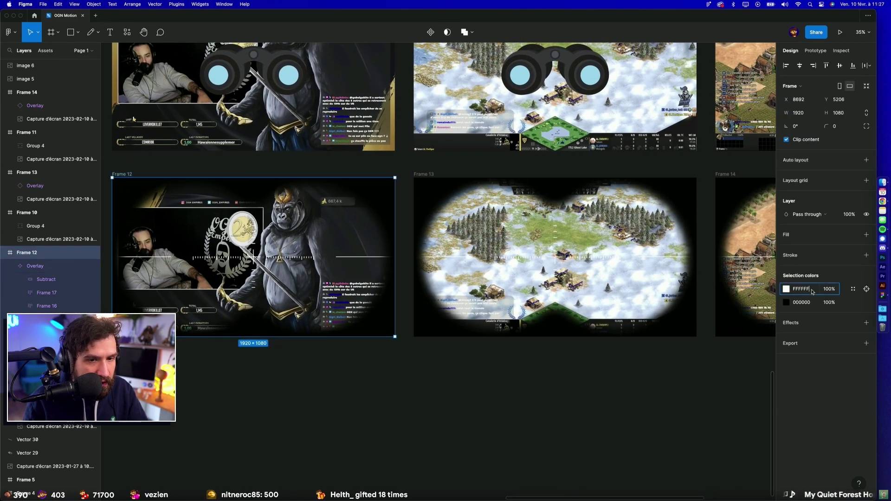
pyautogui.press('Return')
pyautogui.click(719, 361)
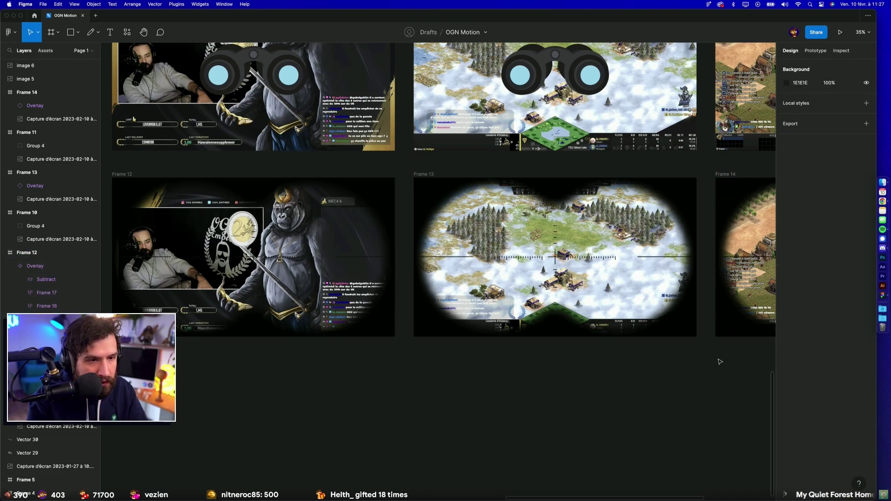
# Step: Pan and zoom the canvas to show Frames 9, 10, 12 and 13 together
pyautogui.moveTo(717, 359); pyautogui.dragTo(457, 375)
pyautogui.moveTo(447, 408); pyautogui.dragTo(610, 412)
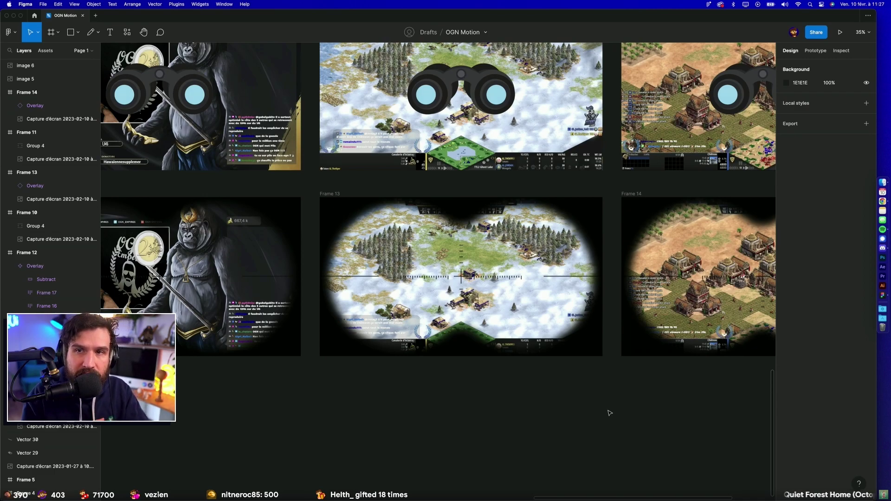
pyautogui.scroll(3, 329, 314)
pyautogui.scroll(2, 329, 314)
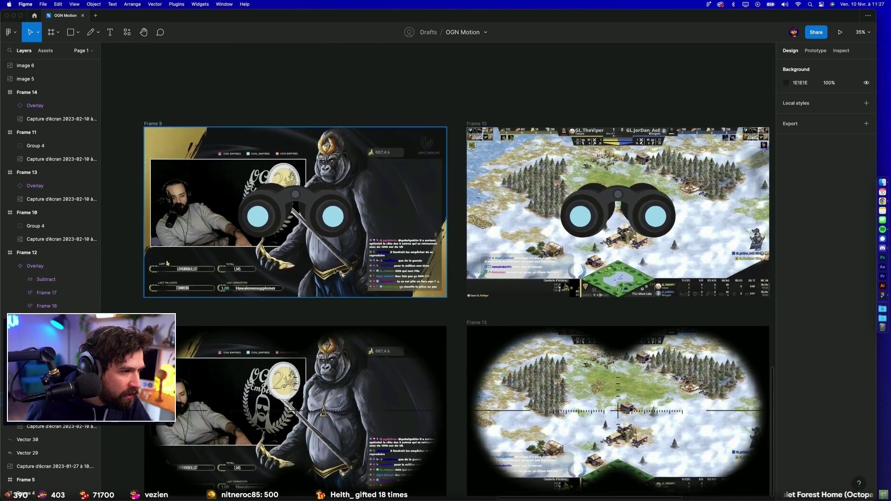
pyautogui.scroll(3, 329, 314)
pyautogui.scroll(1, 329, 314)
pyautogui.scroll(-4, 329, 314)
pyautogui.scroll(-1, 329, 314)
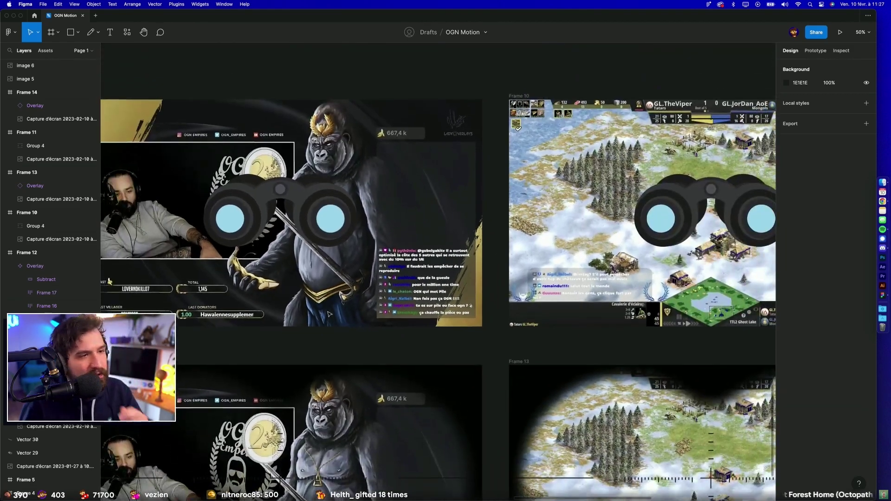
pyautogui.scroll(-3, 329, 314)
pyautogui.scroll(-1, 419, 385)
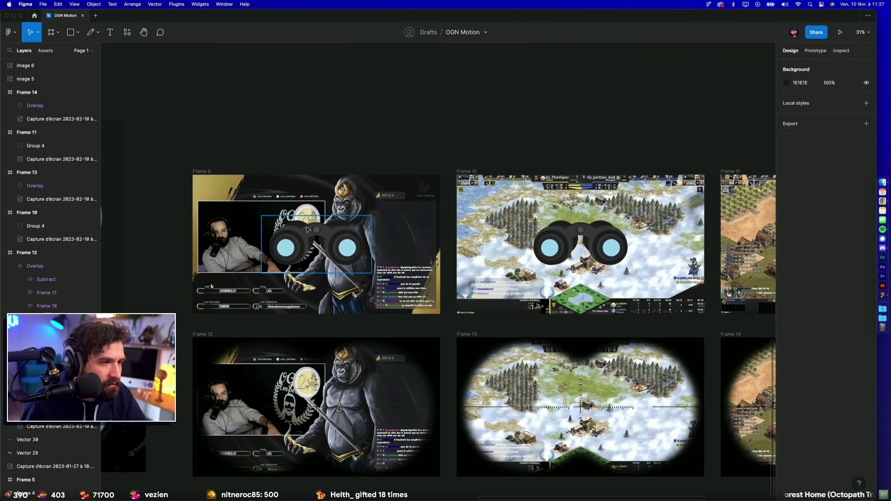
pyautogui.hscroll(4, 419, 386)
pyautogui.scroll(-1, 419, 385)
pyautogui.hscroll(2, 419, 386)
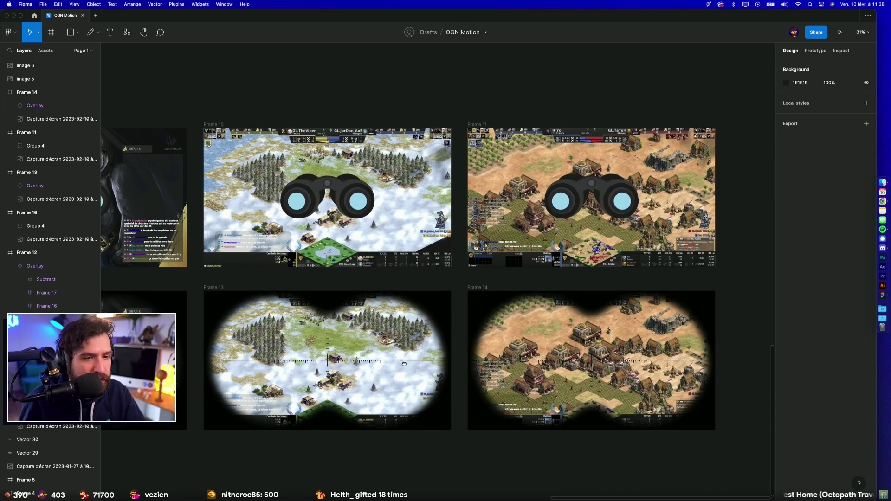
pyautogui.hscroll(-4, 423, 380)
pyautogui.scroll(-1, 422, 380)
pyautogui.hscroll(-5, 309, 440)
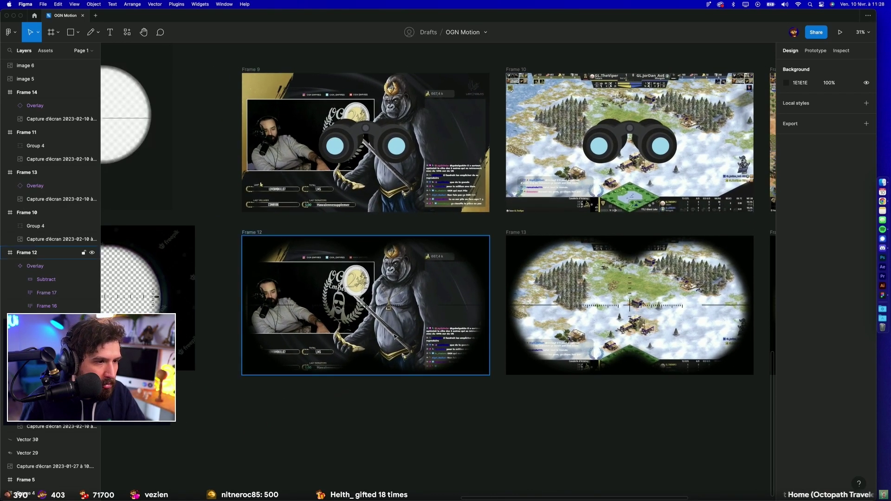
# Step: Group the Frame 17 and Frame 16 crosshairs and set their stroke to 252525
pyautogui.click(285, 289)
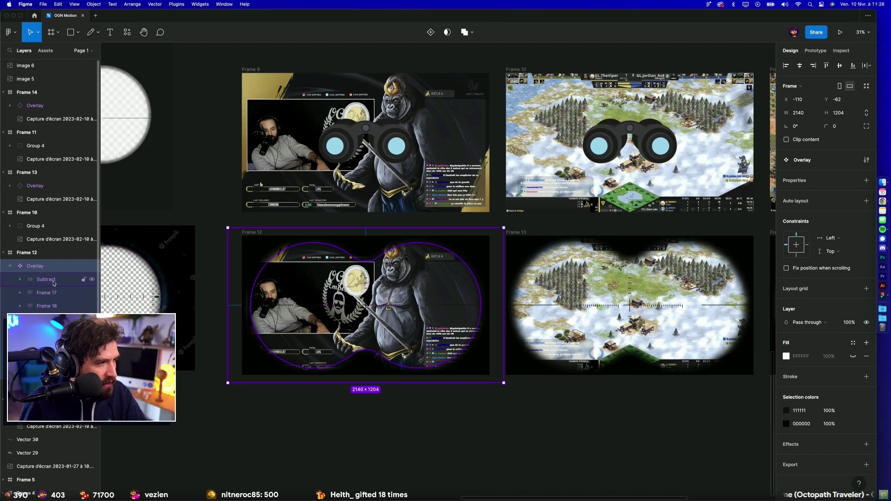
pyautogui.click(42, 293)
pyautogui.keyDown('shift'); pyautogui.click(46, 306); pyautogui.keyUp('shift')
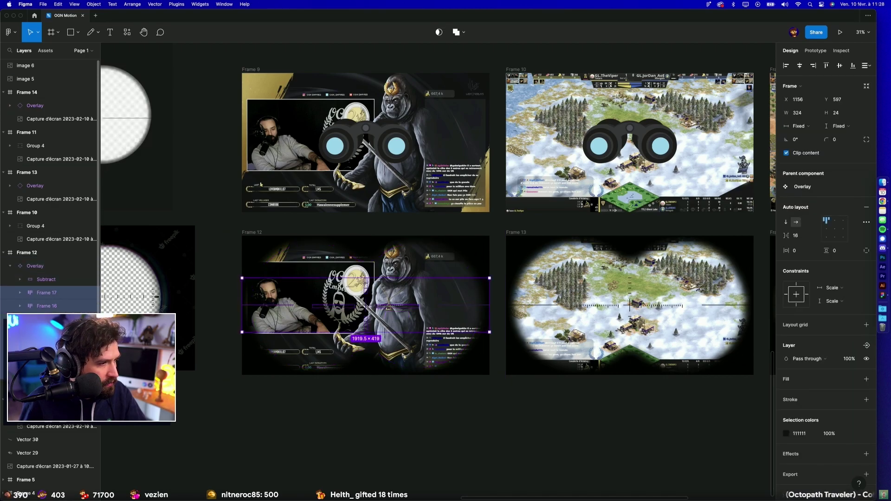
pyautogui.press('super+g')
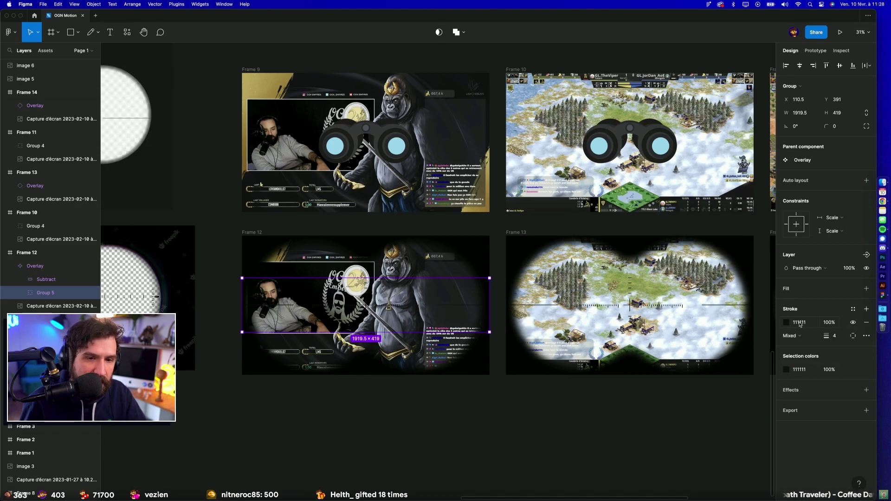
pyautogui.write('252525')
pyautogui.press('Return')
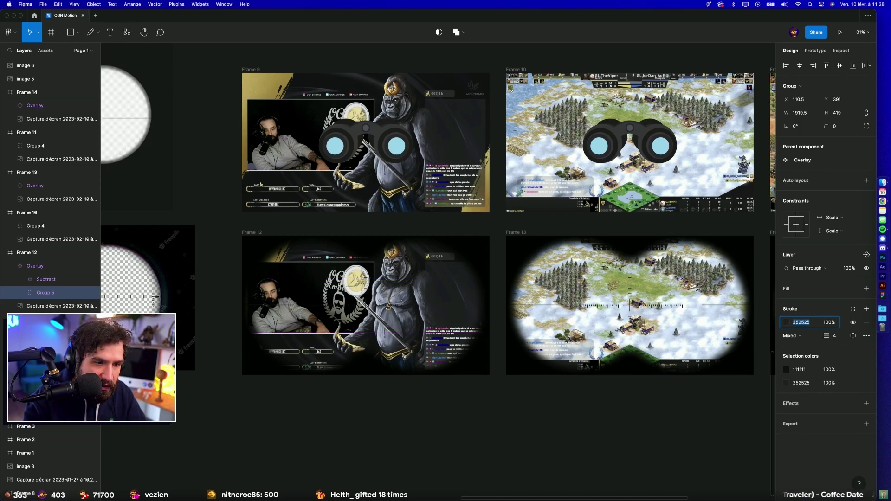
# Step: Add a white drop shadow to the crosshair group: blur 0, Y 2, 50% opacity
pyautogui.click(866, 403)
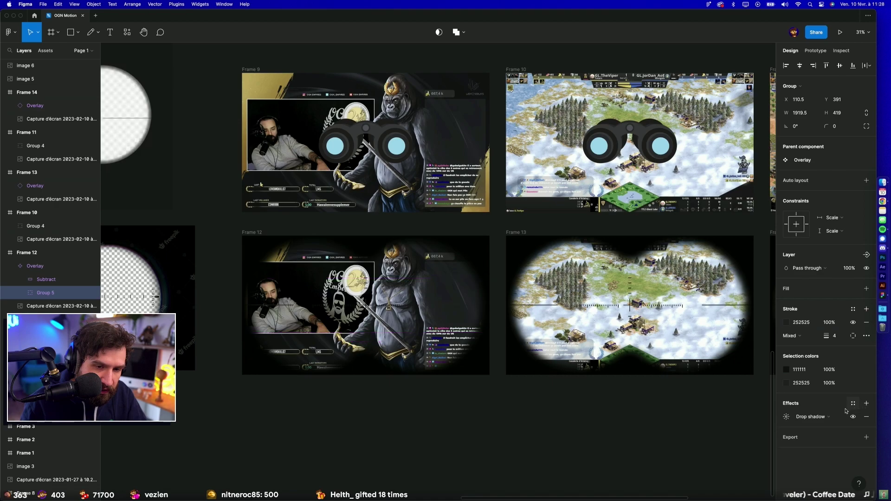
pyautogui.click(787, 417)
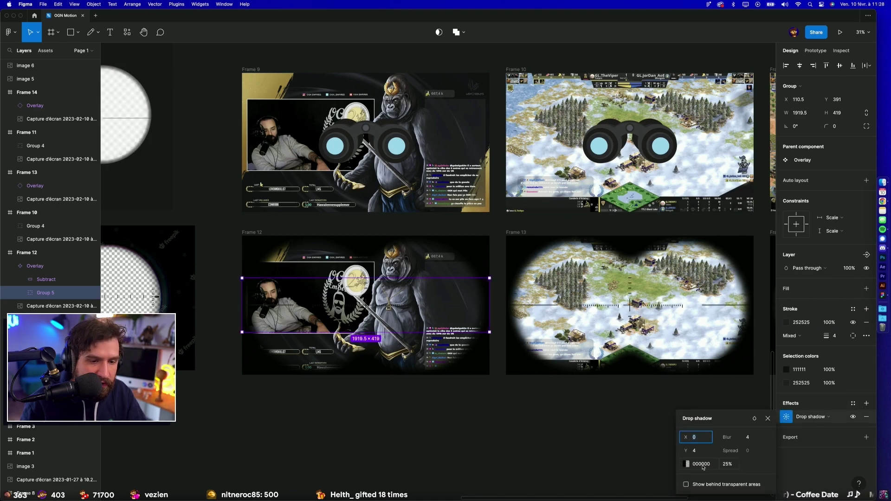
pyautogui.click(728, 465)
pyautogui.write('35')
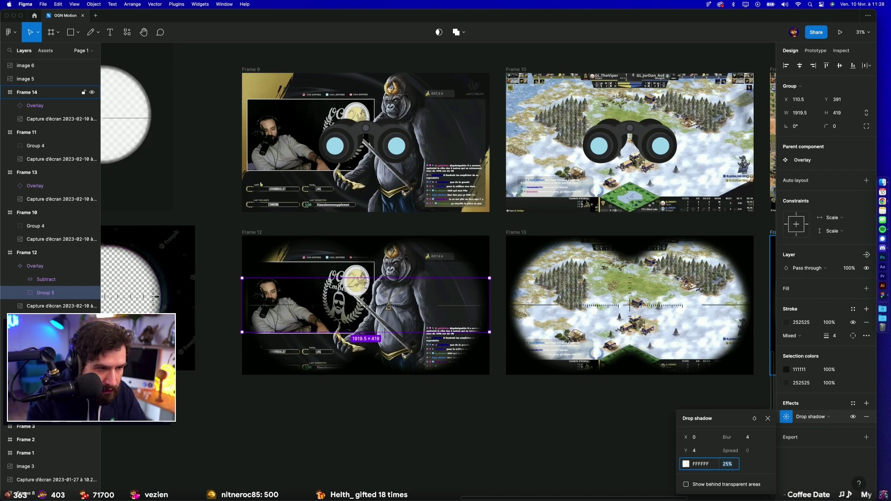
pyautogui.write('100')
pyautogui.press('Return')
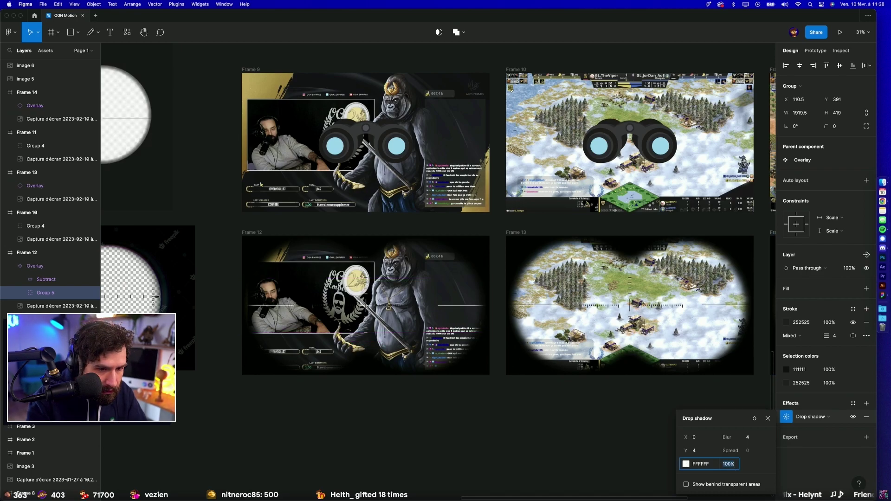
pyautogui.click(747, 438)
pyautogui.write('0')
pyautogui.click(705, 455)
pyautogui.write('2')
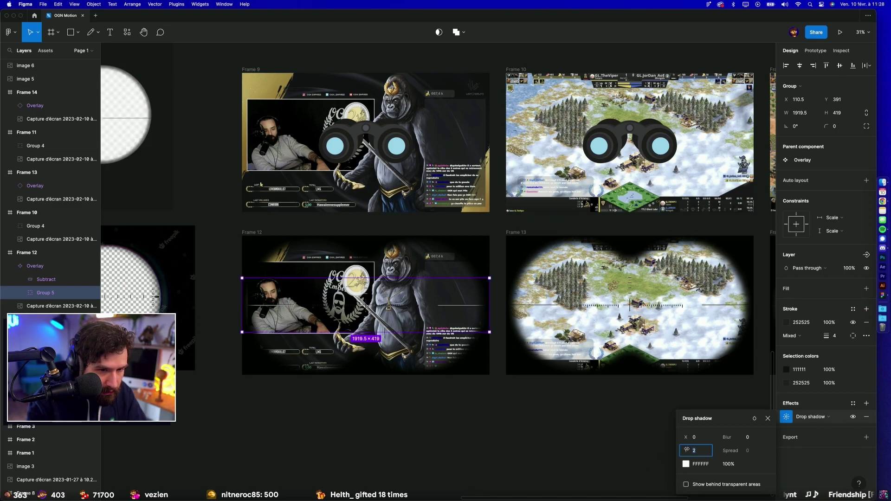
pyautogui.click(729, 464)
pyautogui.write('50')
pyautogui.press('Return')
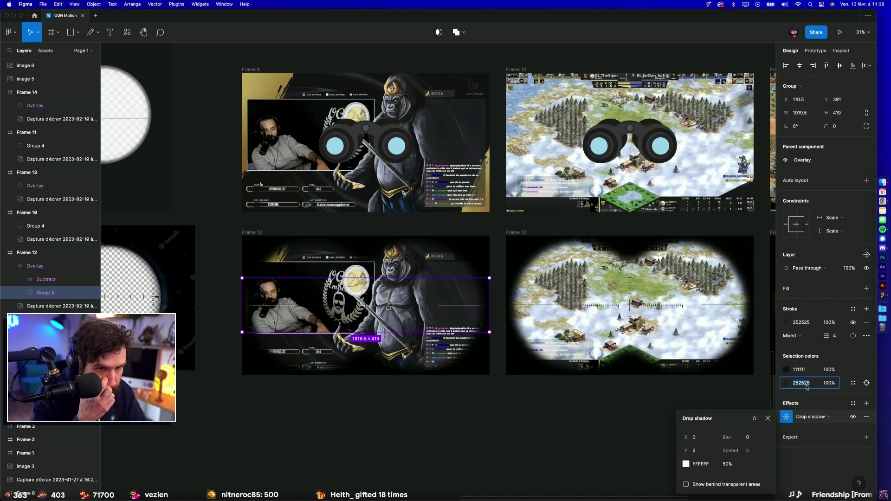
pyautogui.click(662, 390)
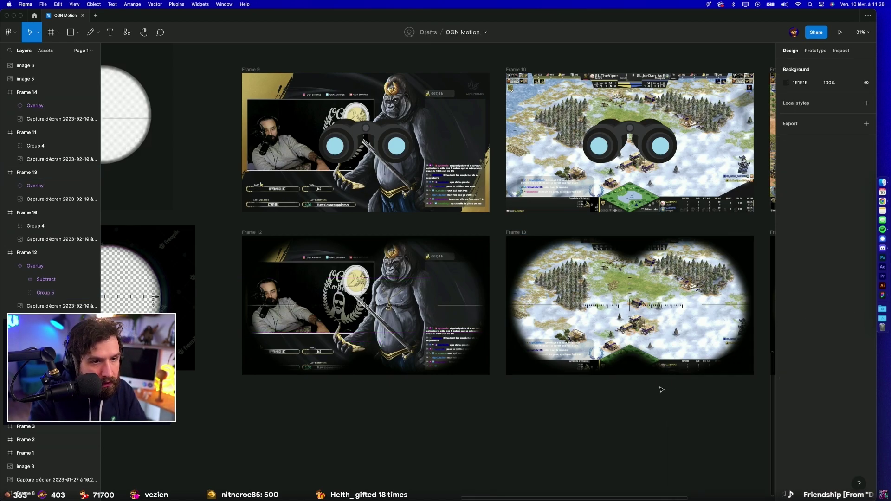
pyautogui.scroll(10, 485, 268)
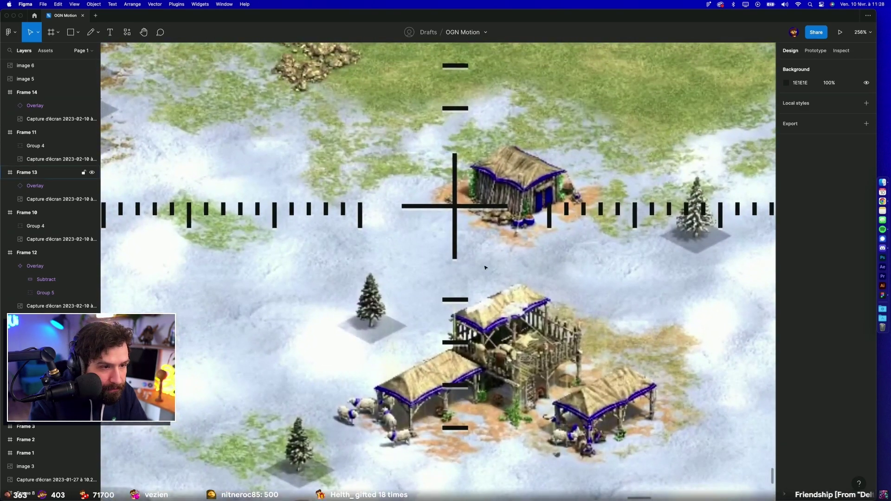
pyautogui.scroll(5, 485, 268)
pyautogui.scroll(3, 485, 268)
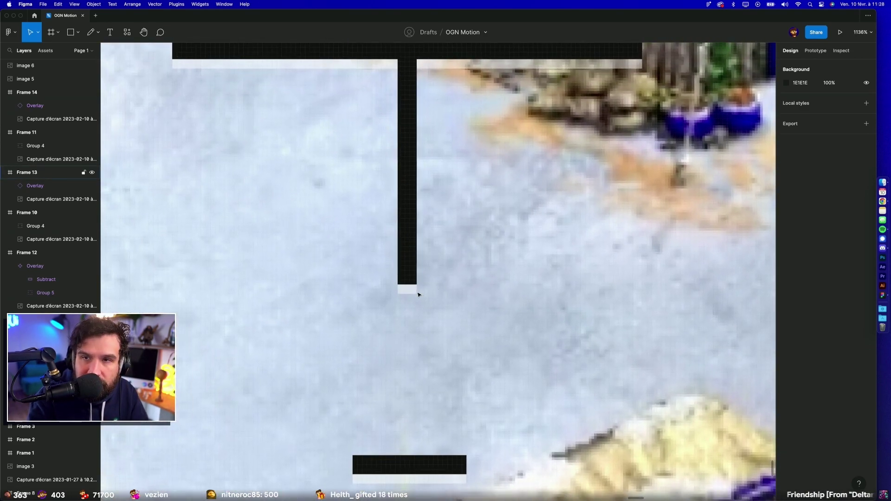
pyautogui.scroll(-4, 414, 296)
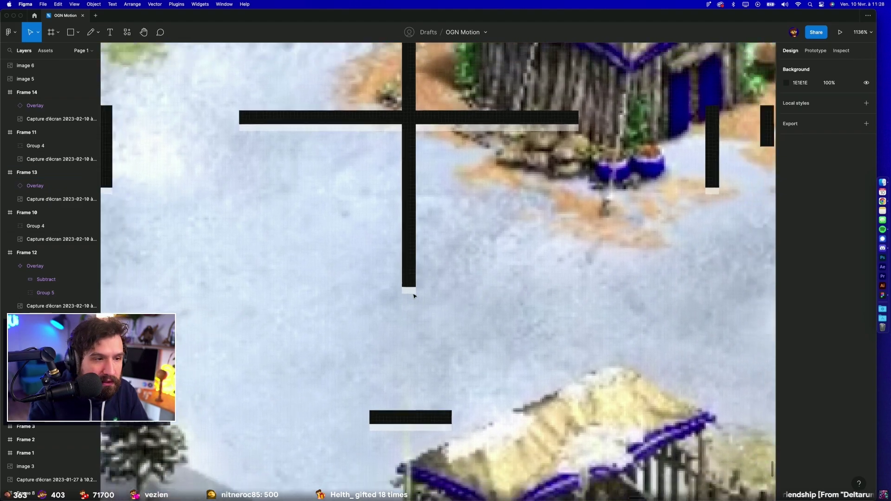
pyautogui.scroll(-5, 418, 295)
pyautogui.scroll(-1, 426, 293)
pyautogui.scroll(2, 543, 260)
pyautogui.scroll(-3, 543, 260)
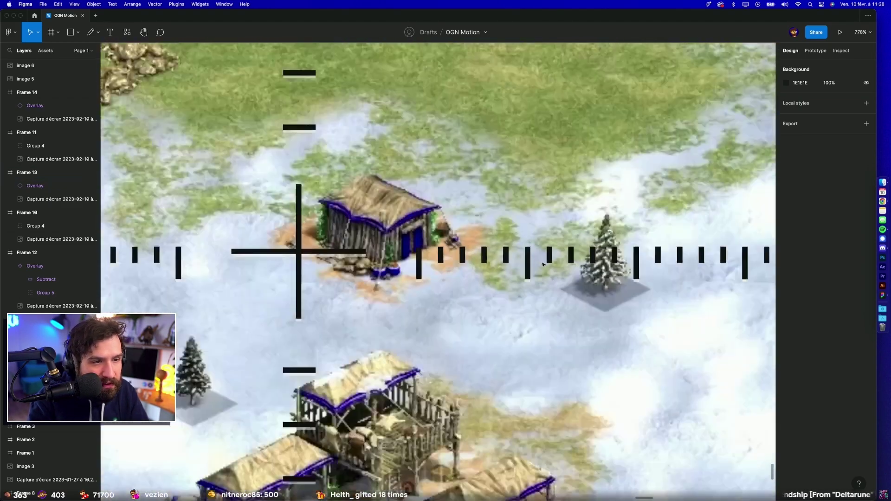
pyautogui.scroll(-3, 543, 262)
pyautogui.scroll(3, 543, 263)
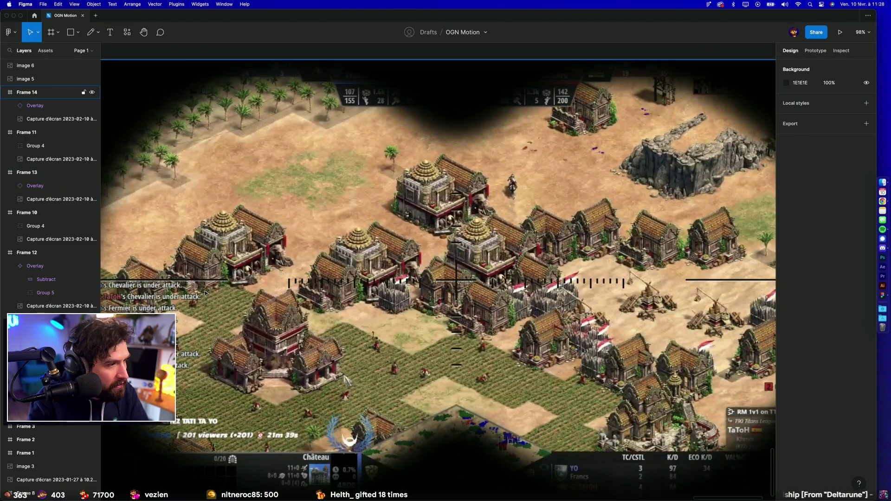
pyautogui.scroll(2, 200, 287)
pyautogui.scroll(5, 201, 287)
pyautogui.scroll(3, 201, 287)
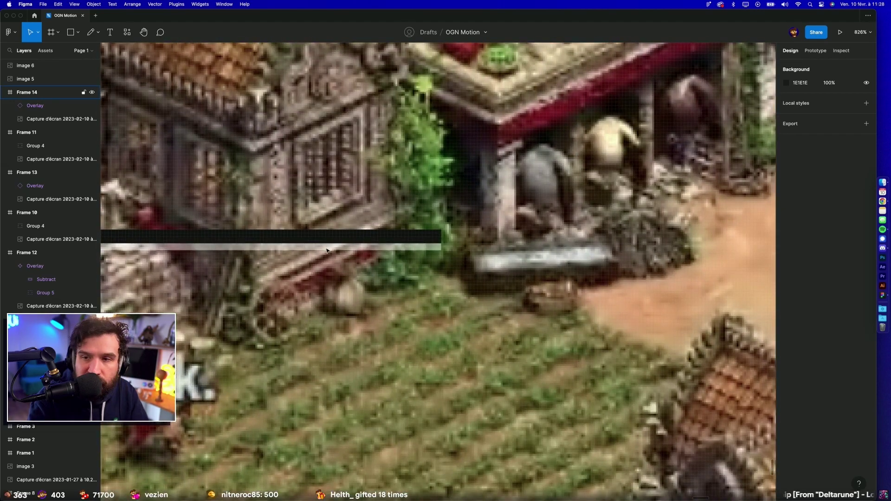
pyautogui.scroll(-3, 326, 251)
pyautogui.scroll(-3, 326, 250)
pyautogui.scroll(-2, 326, 251)
pyautogui.scroll(-2, 326, 251)
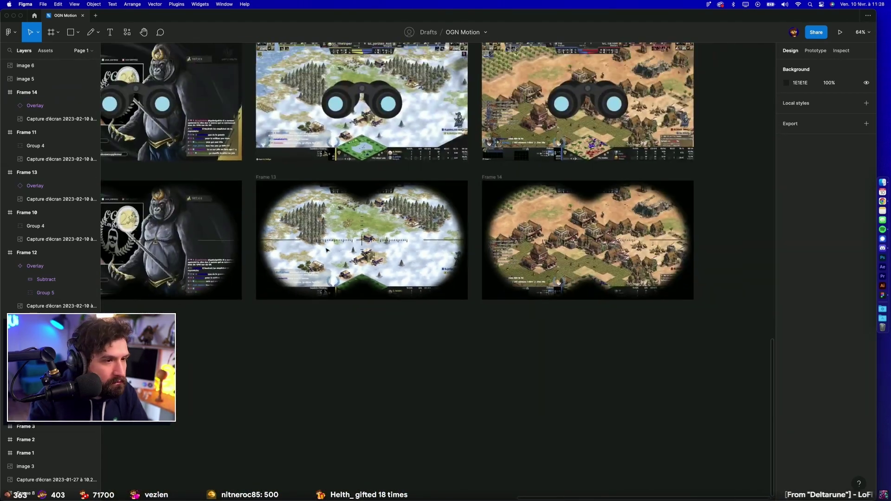
pyautogui.scroll(-3, 326, 251)
pyautogui.hscroll(5, 704, 410)
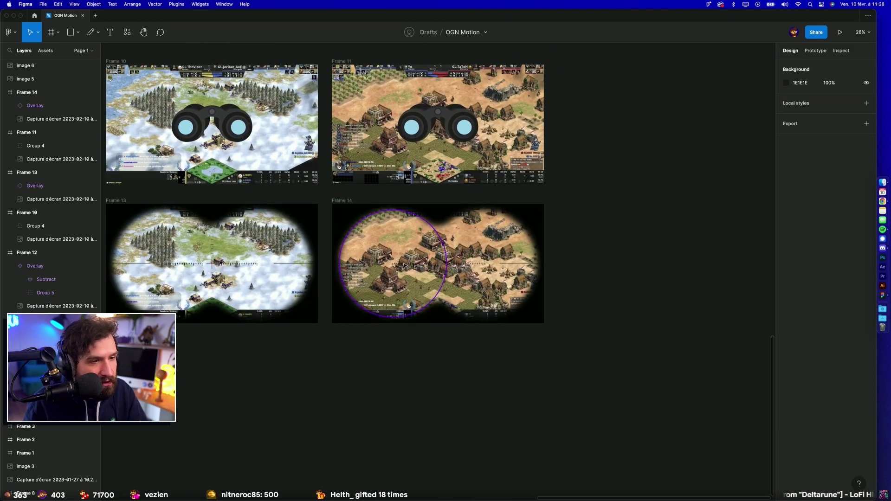
pyautogui.hscroll(-5, 328, 390)
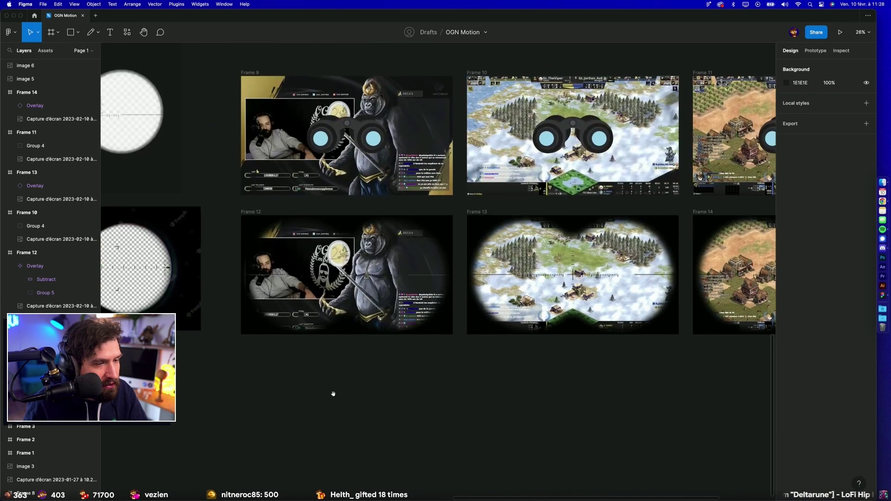
pyautogui.hscroll(-3, 332, 392)
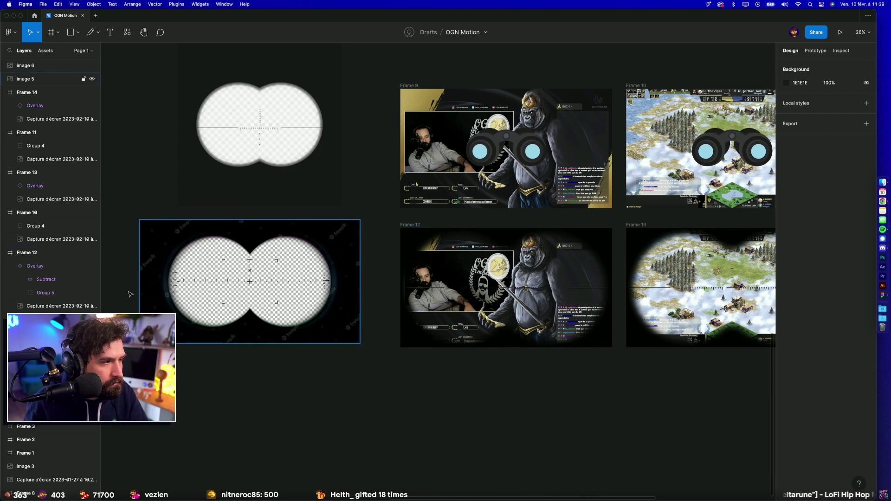
# Step: Set Group 5's drop shadow offset to X 2, Y 4, keeping blur 0 at 50%
pyautogui.click(45, 292)
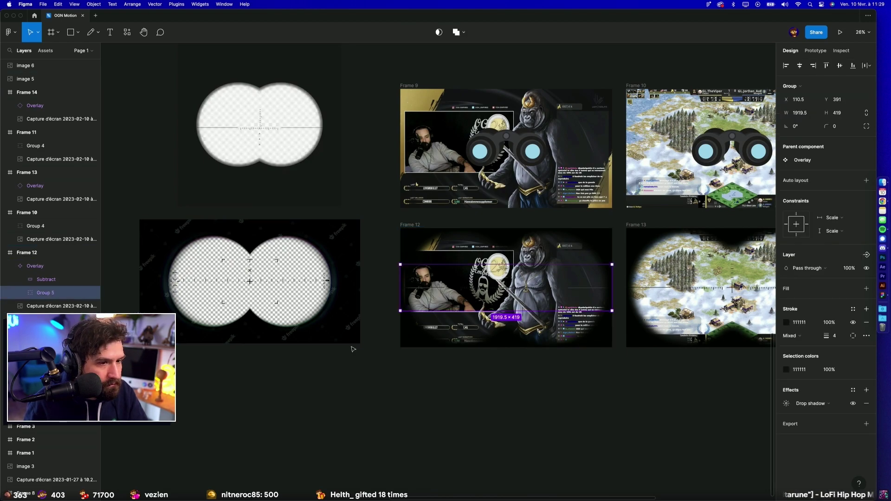
pyautogui.click(787, 402)
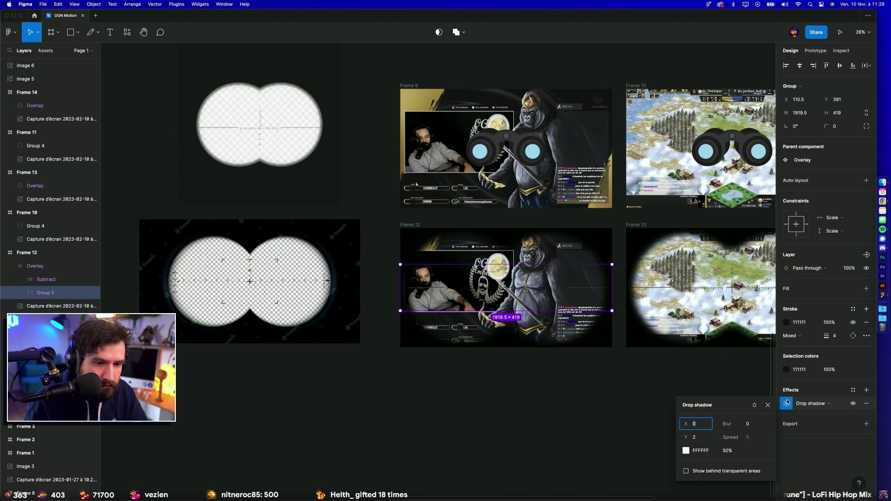
pyautogui.click(702, 441)
pyautogui.press('Up')
pyautogui.press('Up')
pyautogui.click(750, 423)
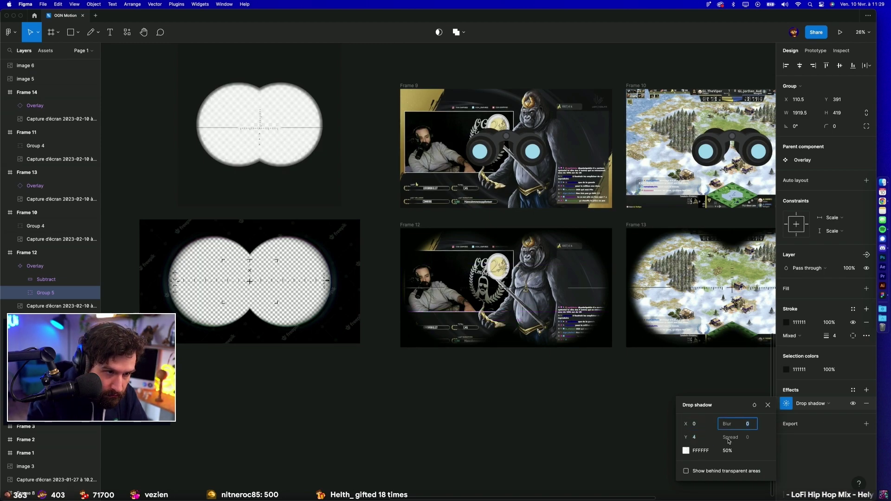
pyautogui.hscroll(5, 567, 402)
pyautogui.hscroll(1, 567, 402)
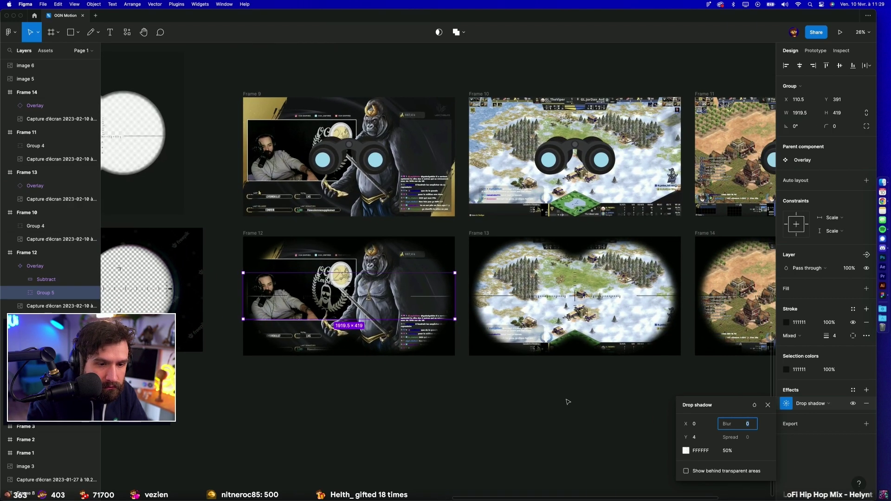
pyautogui.scroll(-1, 567, 402)
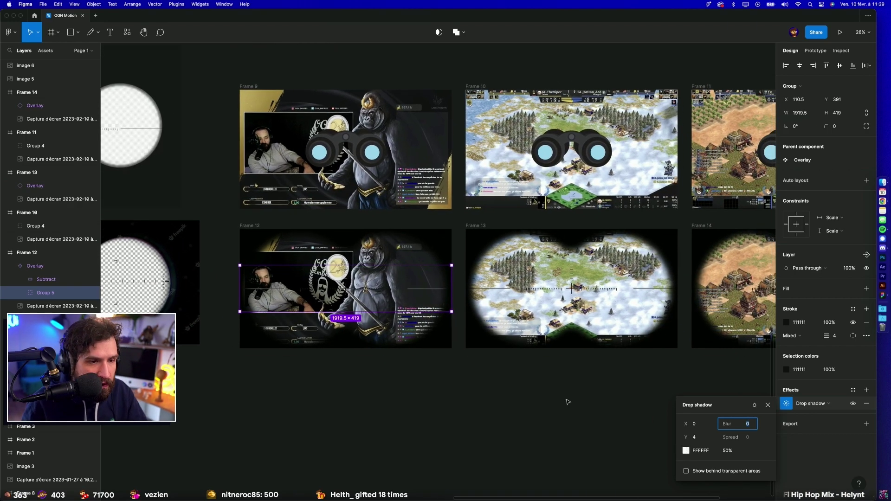
pyautogui.click(703, 427)
pyautogui.write('2')
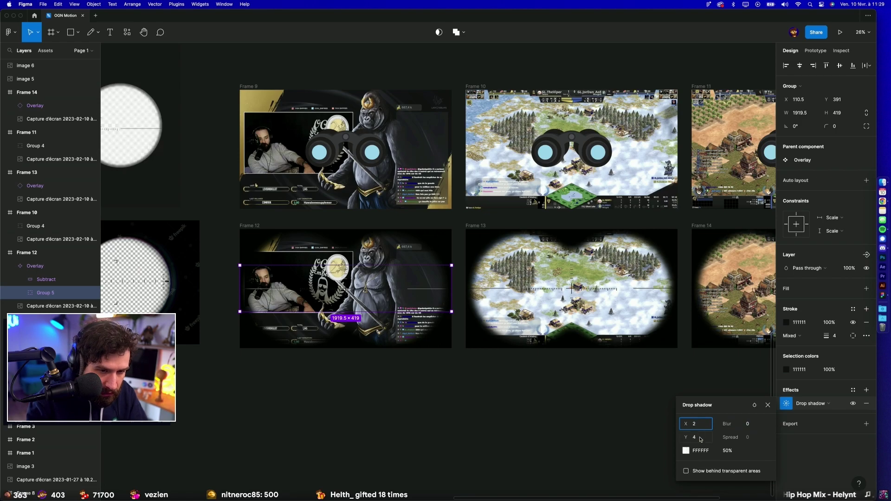
pyautogui.click(575, 407)
pyautogui.scroll(5, 586, 305)
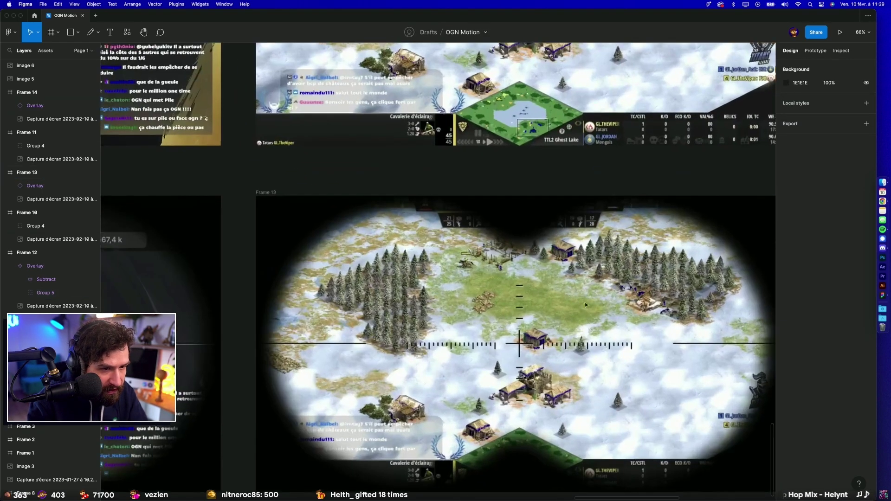
pyautogui.scroll(5, 585, 305)
pyautogui.scroll(3, 527, 335)
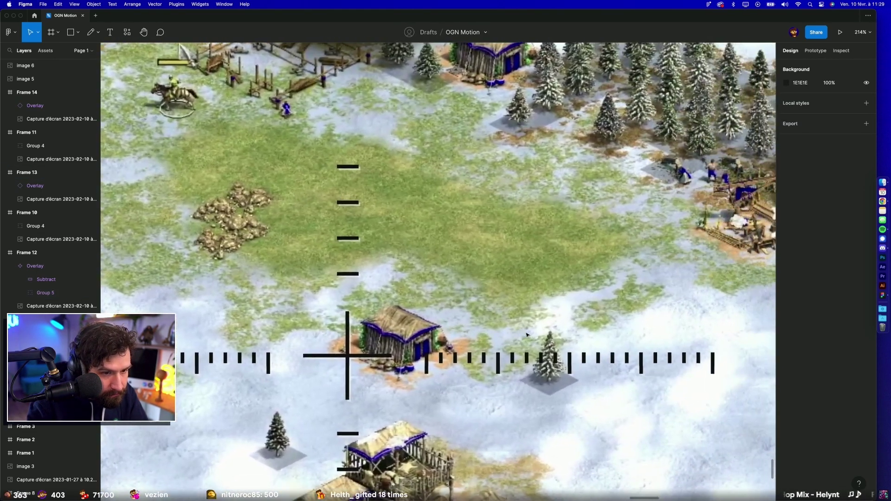
pyautogui.scroll(-3, 526, 334)
pyautogui.hscroll(5, 528, 344)
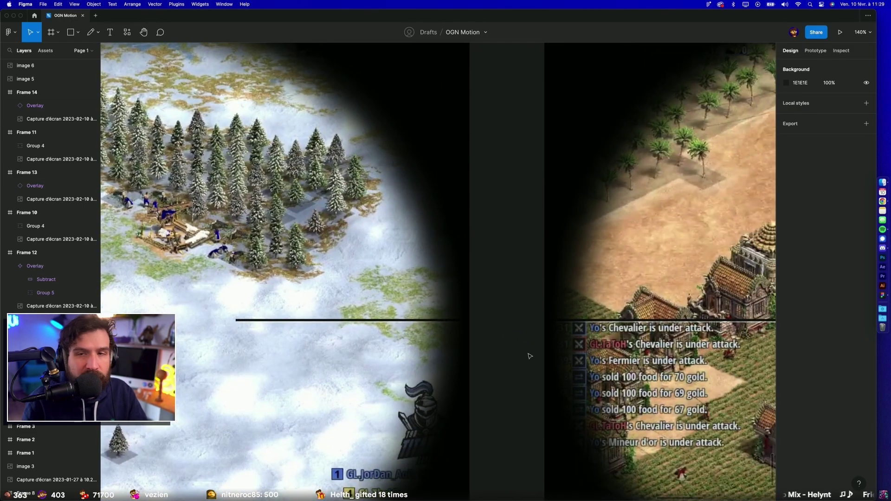
pyautogui.hscroll(5, 530, 356)
pyautogui.scroll(-3, 603, 371)
pyautogui.scroll(-3, 673, 390)
pyautogui.hscroll(1, 722, 398)
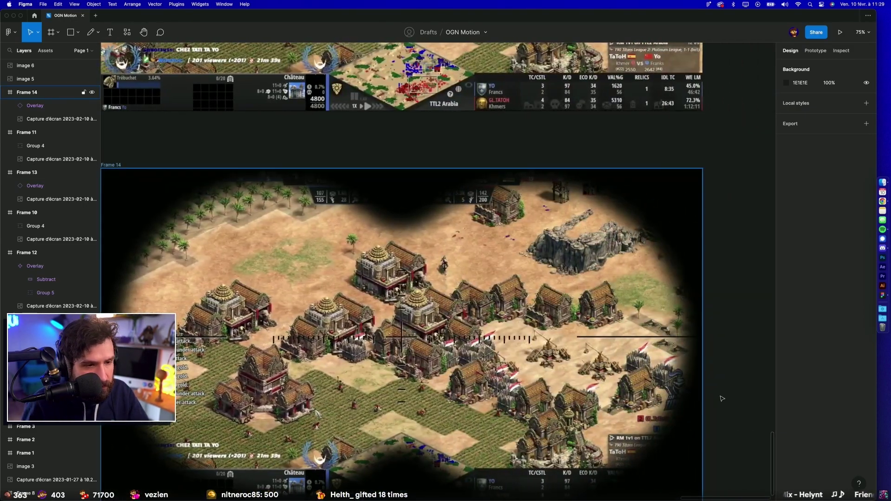
pyautogui.scroll(5, 468, 342)
pyautogui.scroll(5, 469, 342)
pyautogui.scroll(3, 469, 342)
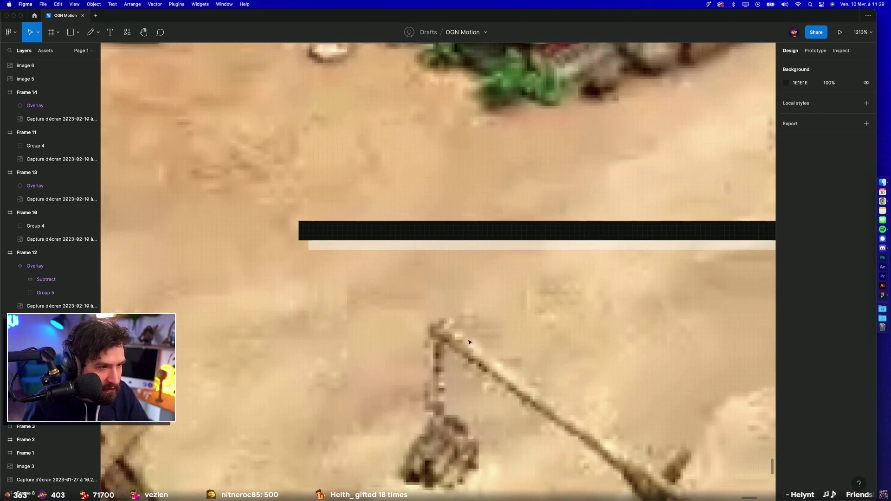
pyautogui.scroll(-5, 469, 342)
pyautogui.scroll(-5, 469, 342)
pyautogui.hscroll(-2, 397, 418)
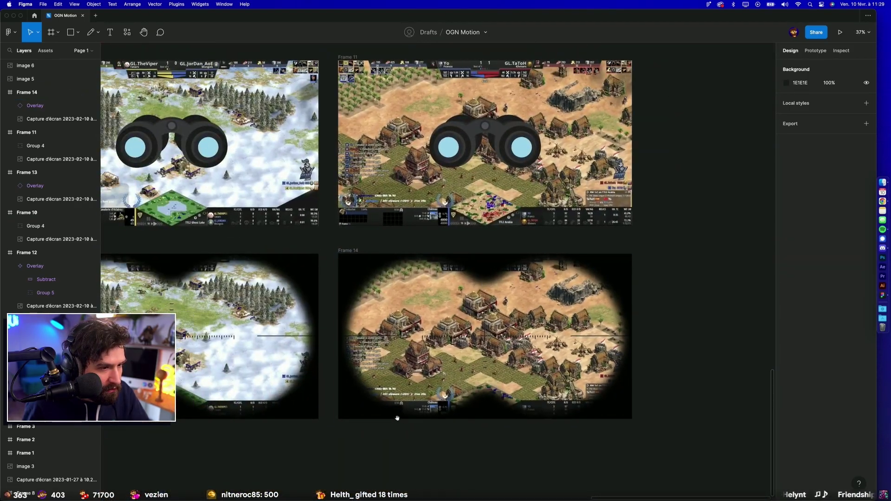
pyautogui.scroll(5, 397, 418)
pyautogui.scroll(3, 397, 418)
pyautogui.scroll(-3, 397, 418)
pyautogui.scroll(-3, 397, 418)
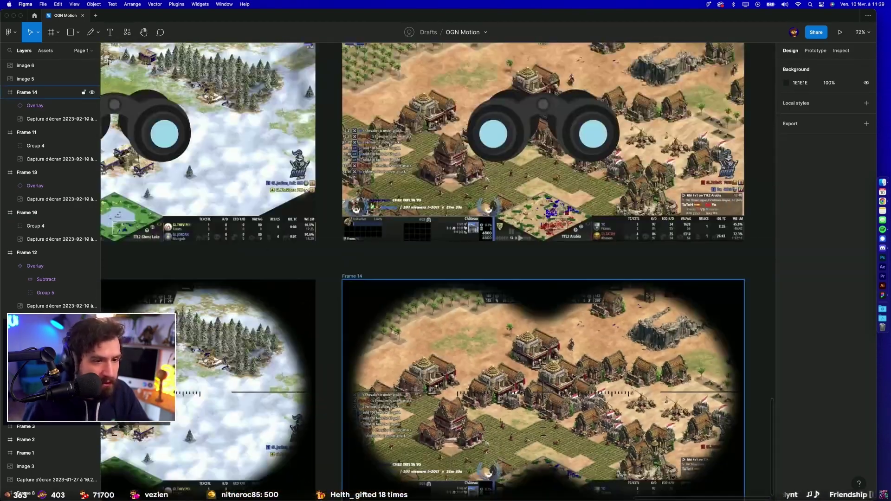
pyautogui.scroll(-2, 464, 279)
pyautogui.hscroll(3, 464, 279)
pyautogui.click(421, 298)
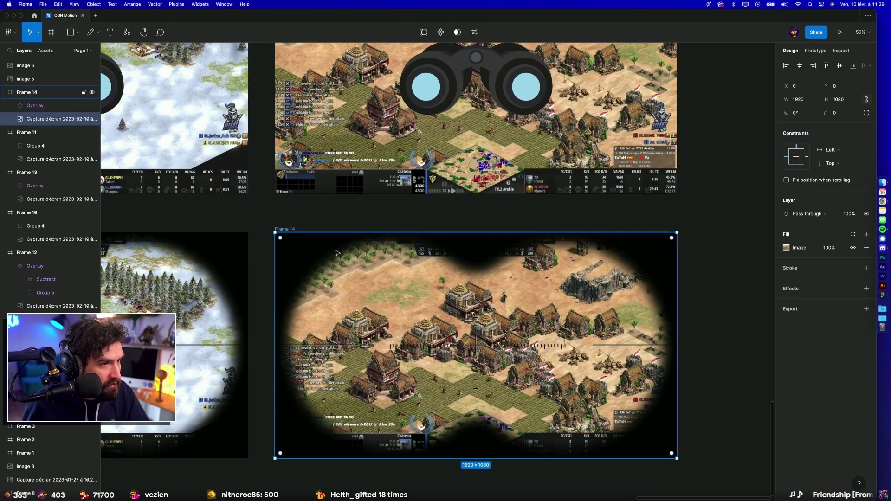
pyautogui.moveTo(384, 273)
pyautogui.mouseDown()
pyautogui.moveTo(366, 284)
pyautogui.moveTo(421, 281)
pyautogui.mouseUp()
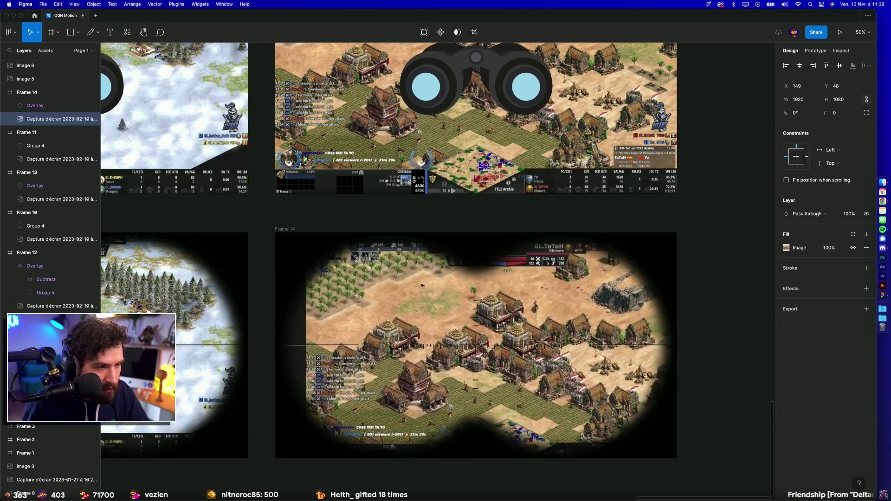
pyautogui.moveTo(361, 304); pyautogui.dragTo(422, 307)
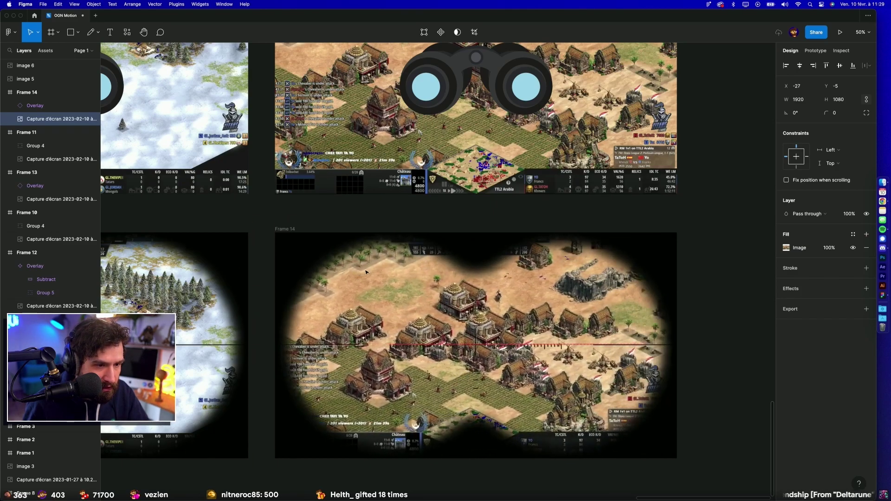
pyautogui.moveTo(321, 273); pyautogui.dragTo(342, 288)
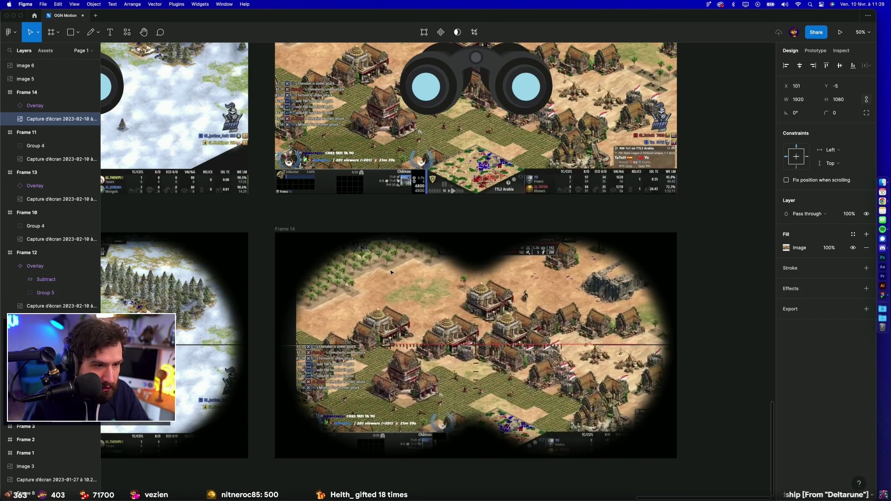
pyautogui.moveTo(412, 286); pyautogui.dragTo(352, 296)
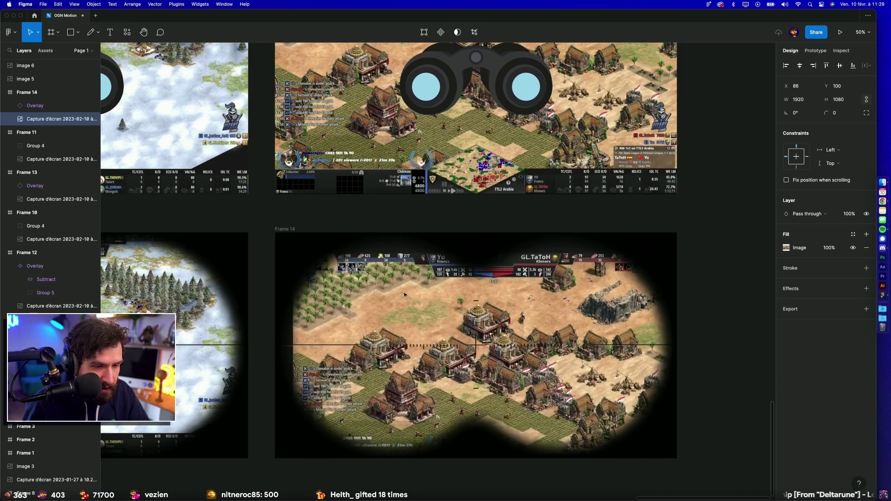
pyautogui.moveTo(361, 280); pyautogui.dragTo(407, 300)
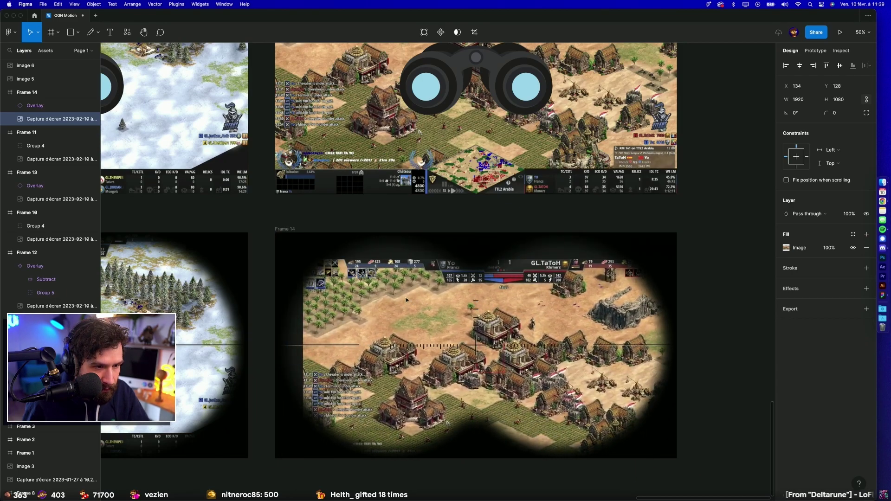
pyautogui.scroll(5, 471, 348)
pyautogui.scroll(5, 471, 348)
pyautogui.scroll(3, 471, 348)
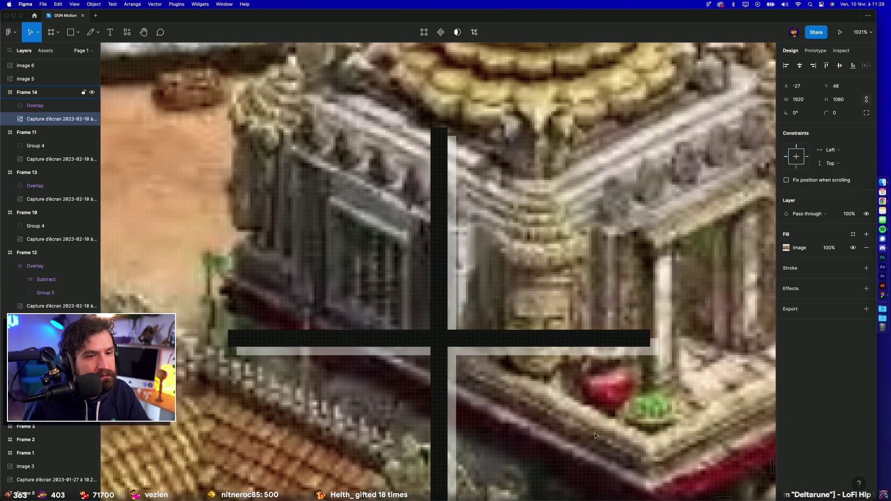
pyautogui.scroll(-5, 596, 435)
pyautogui.scroll(-5, 595, 435)
pyautogui.hotkey('ctrl', 'z')
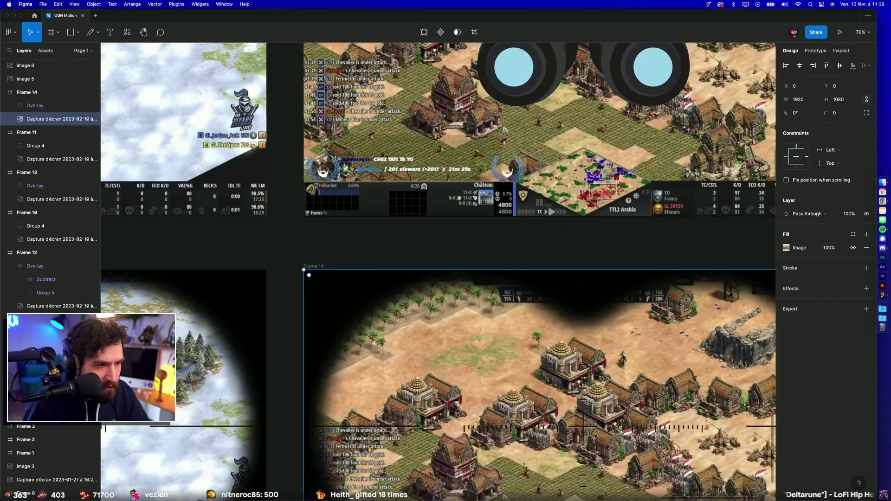
# Step: Change the drop shadow blur on Group 5 in Frame 12's Overlay to 2
pyautogui.hscroll(-5, 595, 435)
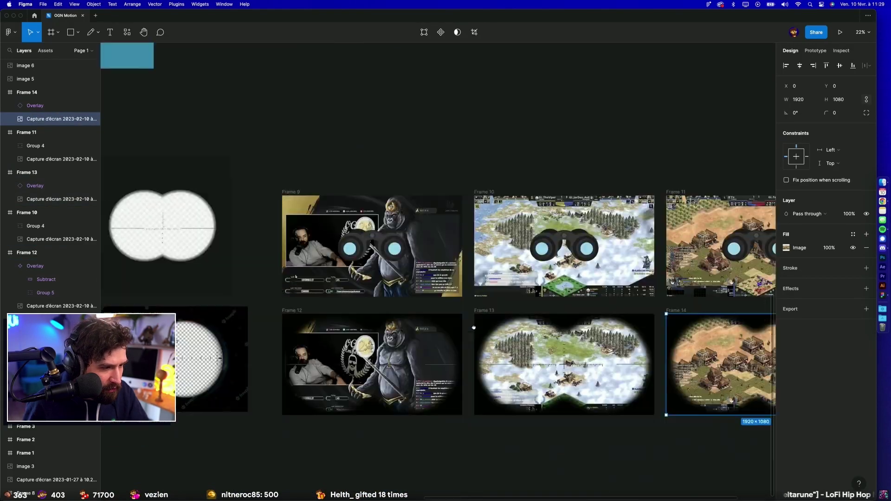
pyautogui.scroll(-3, 464, 325)
pyautogui.scroll(5, 468, 327)
pyautogui.click(34, 266)
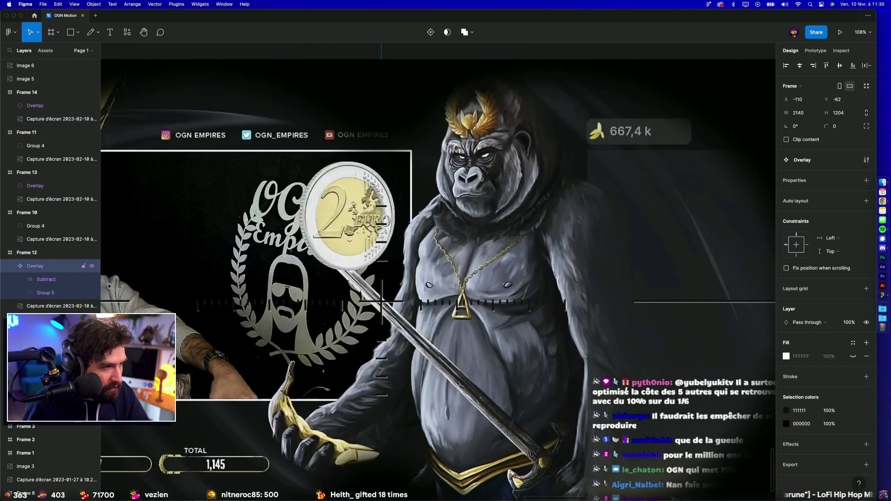
pyautogui.click(69, 293)
pyautogui.click(786, 404)
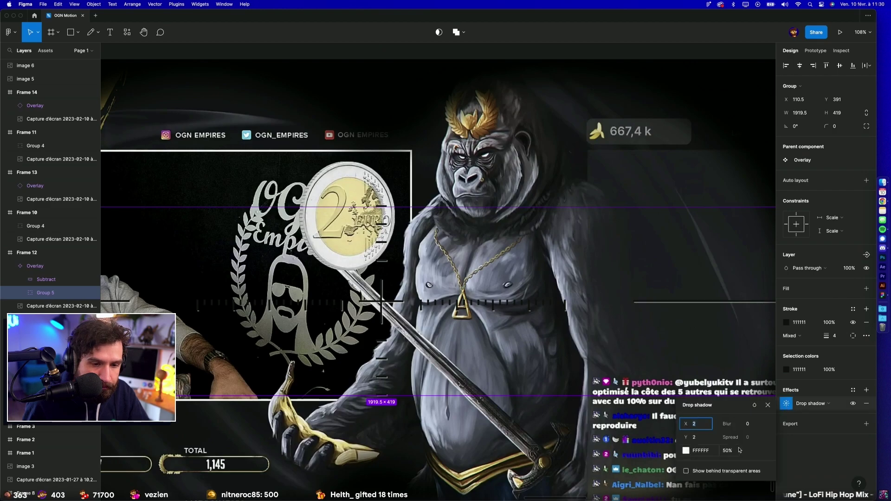
pyautogui.click(747, 424)
pyautogui.write('2')
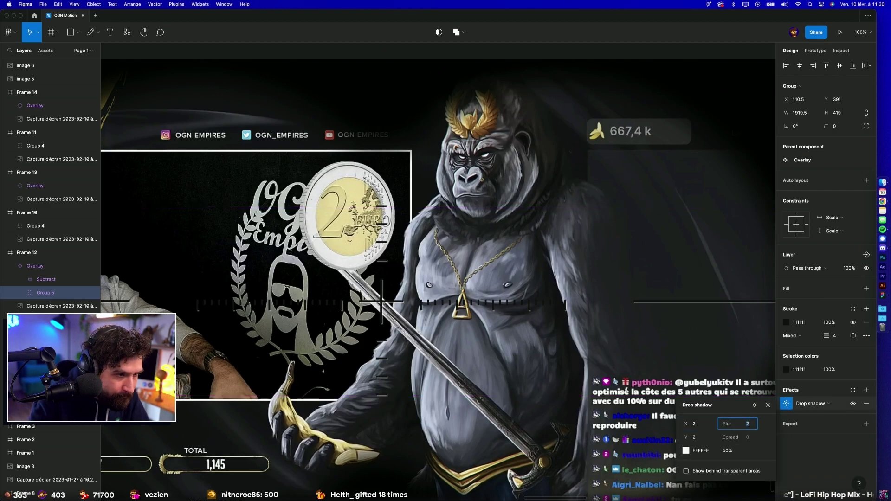
pyautogui.press('Escape')
pyautogui.press('Escape')
pyautogui.scroll(-10, 542, 249)
pyautogui.scroll(-5, 542, 249)
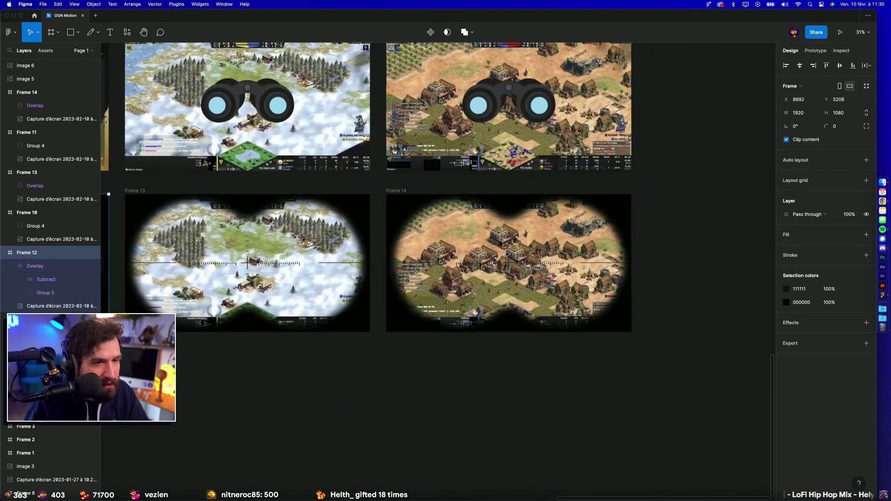
pyautogui.scroll(5, 541, 248)
pyautogui.scroll(2, 541, 248)
pyautogui.scroll(5, 542, 249)
pyautogui.scroll(-4, 542, 248)
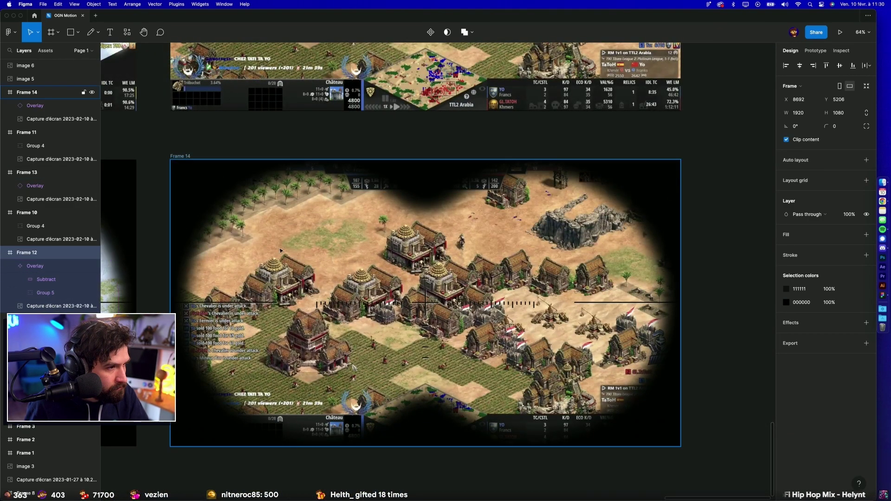
pyautogui.click(218, 241)
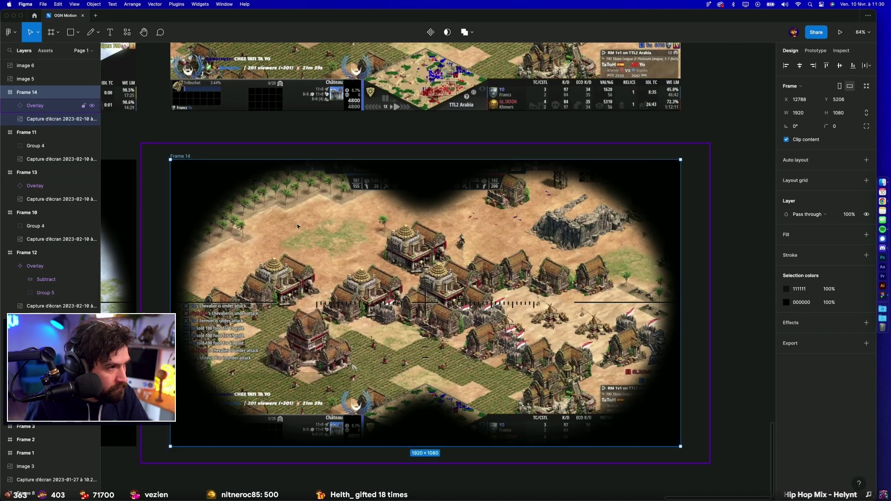
pyautogui.moveTo(320, 222)
pyautogui.mouseDown()
pyautogui.moveTo(338, 227)
pyautogui.moveTo(320, 224)
pyautogui.moveTo(329, 246)
pyautogui.mouseUp()
pyautogui.click(60, 119)
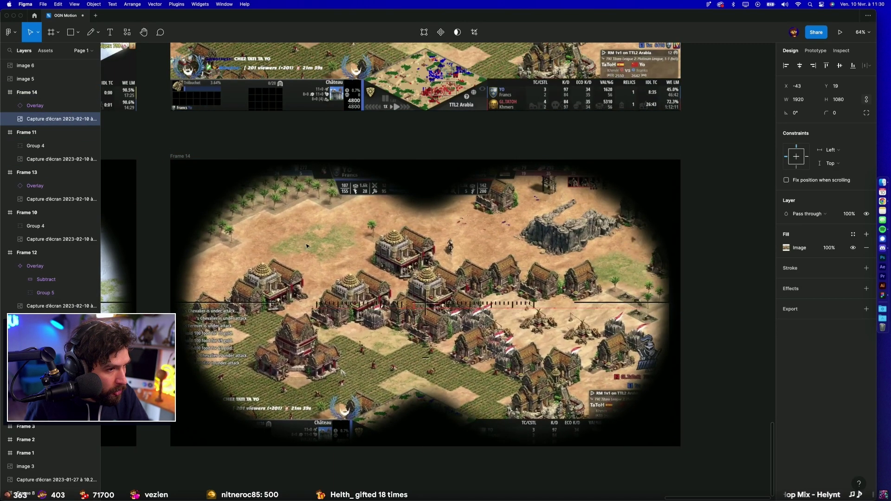
pyautogui.press('Escape')
pyautogui.scroll(3, 328, 246)
pyautogui.scroll(8, 371, 302)
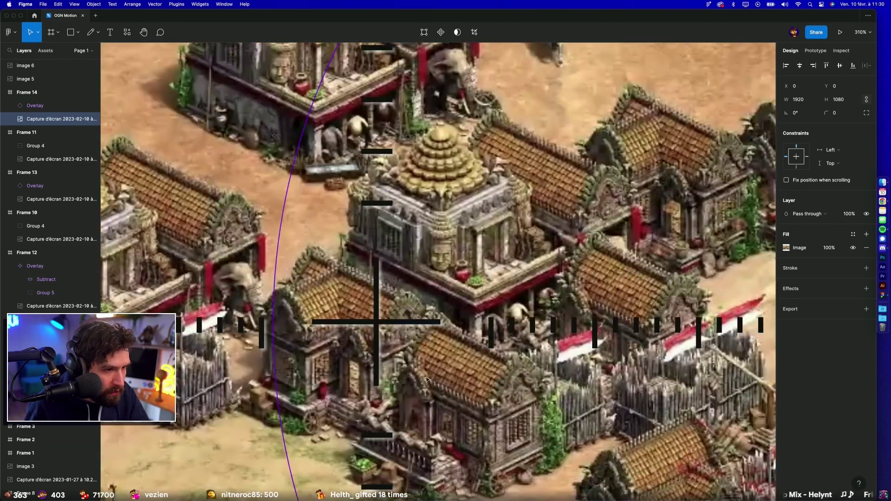
pyautogui.click(426, 380)
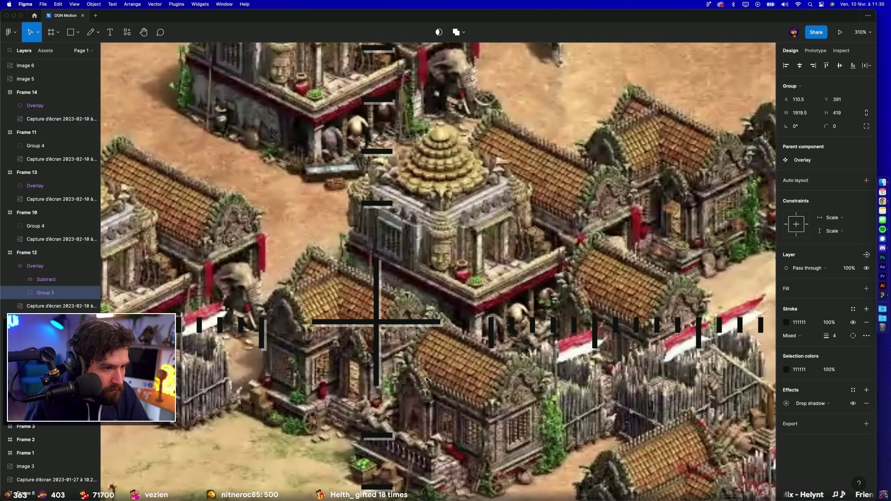
pyautogui.hotkey('shift', '2')
pyautogui.scroll(-10, 439, 358)
pyautogui.click(697, 260)
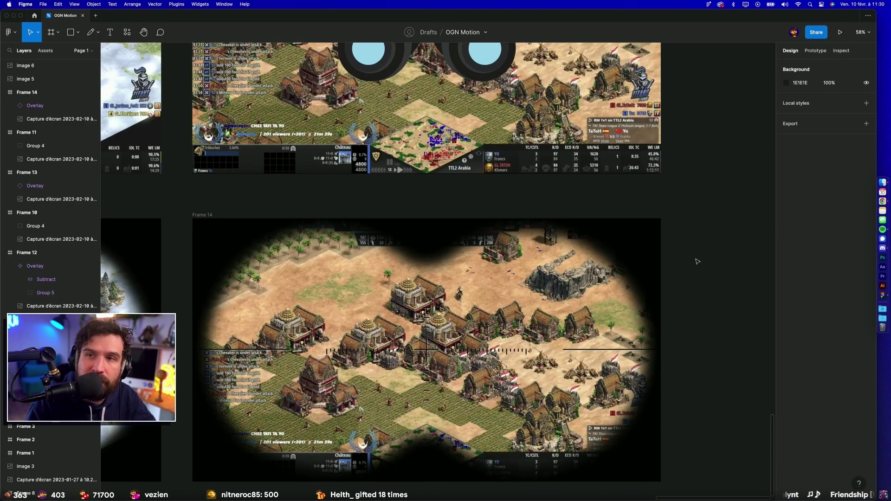
pyautogui.hotkey('shift', 'n')
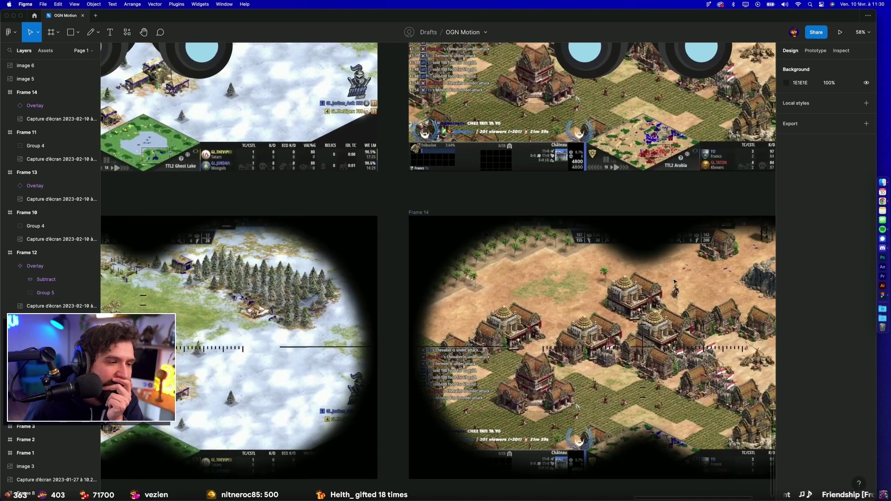
pyautogui.scroll(5, 622, 371)
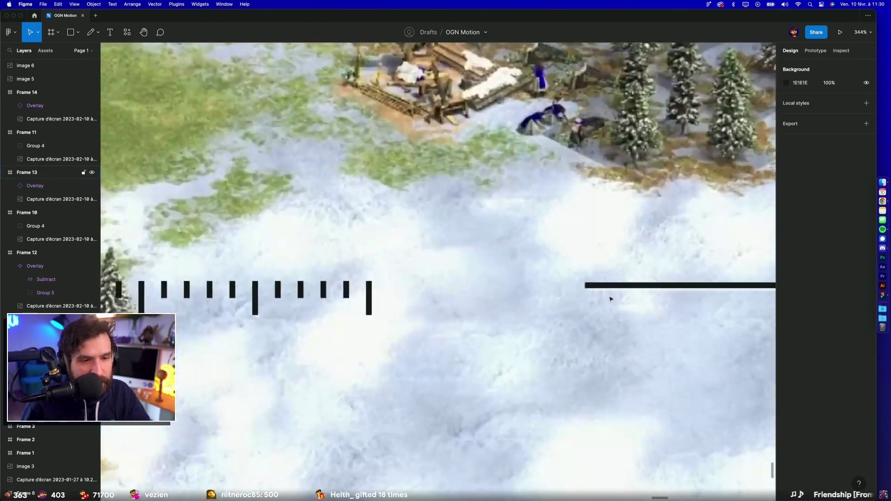
pyautogui.scroll(-3, 608, 301)
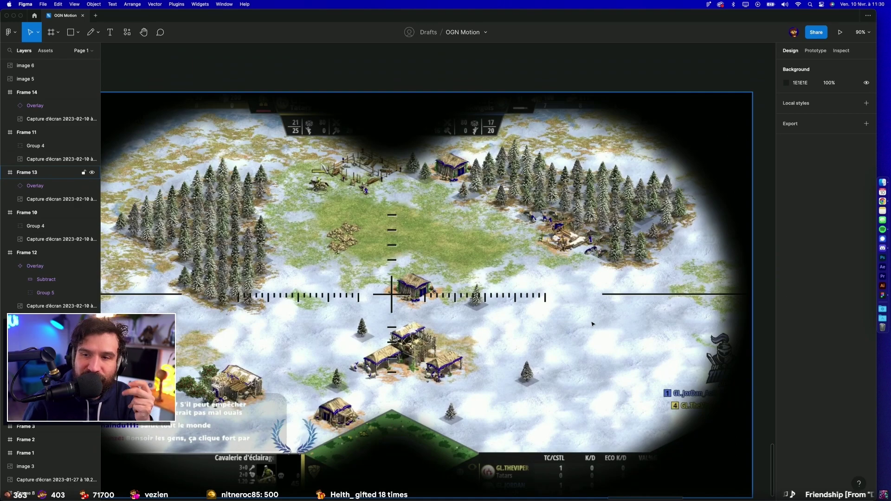
pyautogui.scroll(5, 619, 308)
pyautogui.scroll(5, 607, 297)
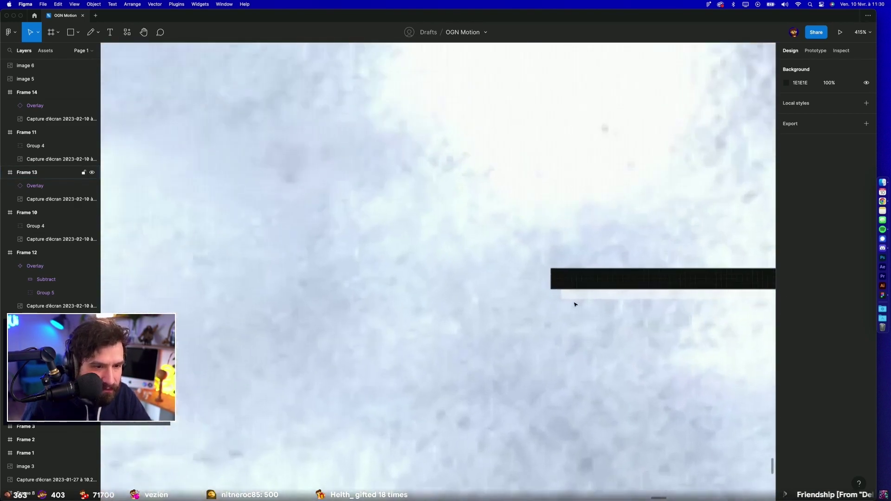
pyautogui.scroll(-10, 561, 285)
pyautogui.scroll(-5, 580, 304)
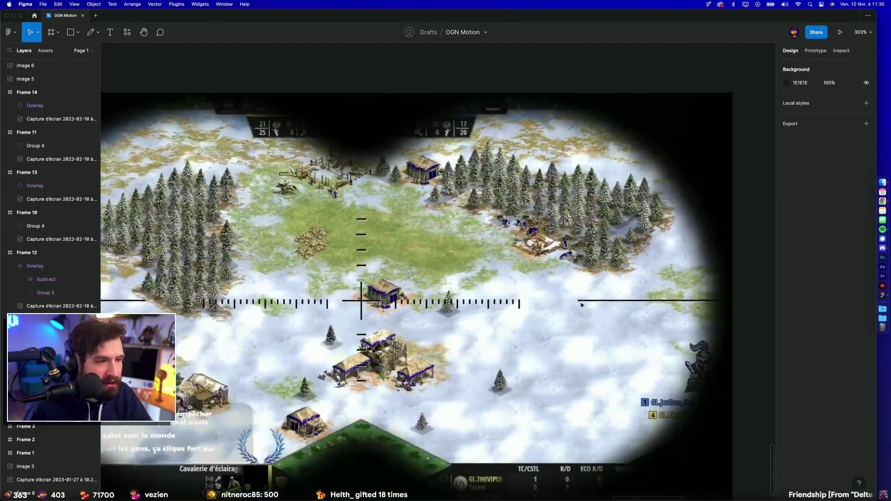
pyautogui.scroll(-2, 580, 325)
pyautogui.scroll(-5, 571, 399)
pyautogui.scroll(-5, 570, 409)
pyautogui.hscroll(3, 571, 408)
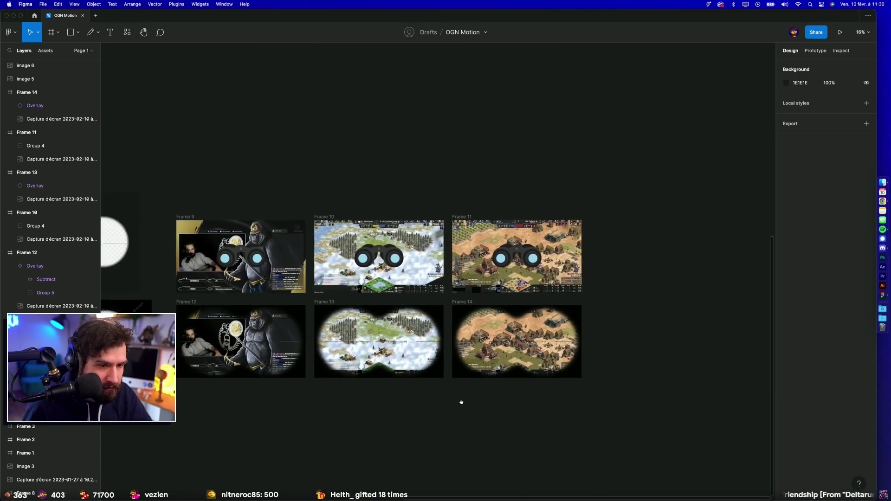
pyautogui.click(461, 320)
pyautogui.moveTo(461, 303); pyautogui.dragTo(609, 306)
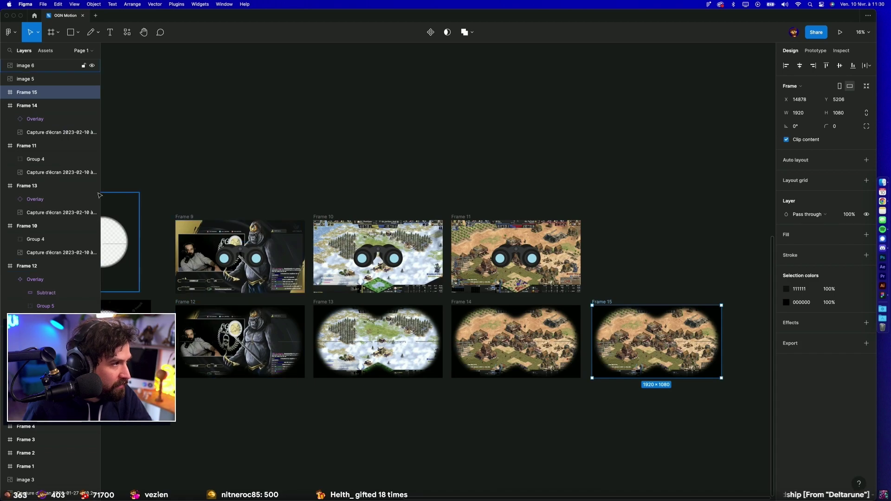
pyautogui.click(41, 134)
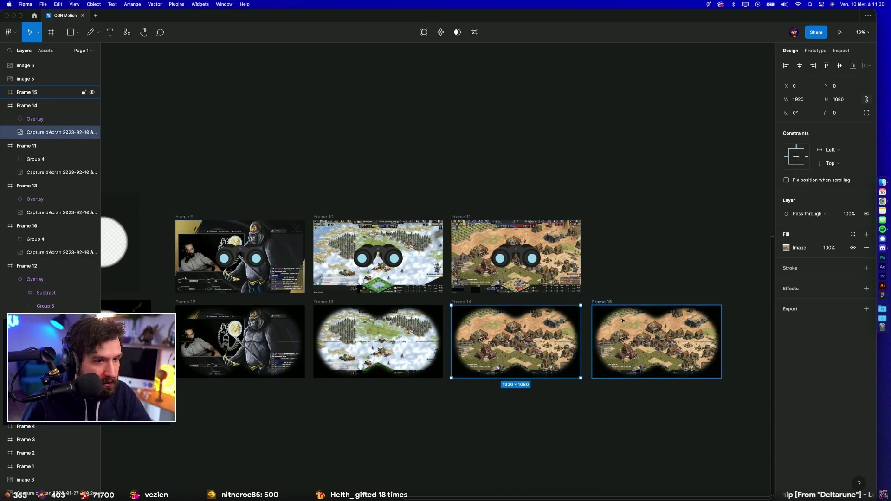
pyautogui.click(32, 93)
pyautogui.click(4, 92)
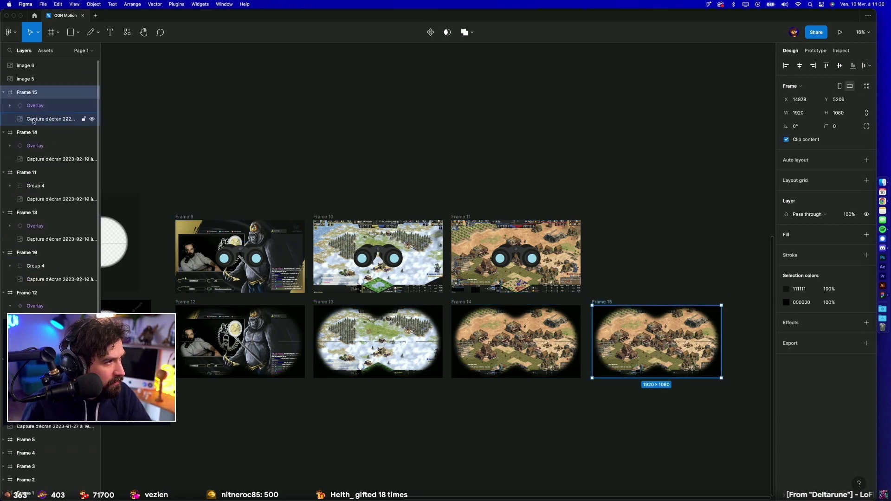
pyautogui.click(33, 120)
pyautogui.press('Delete')
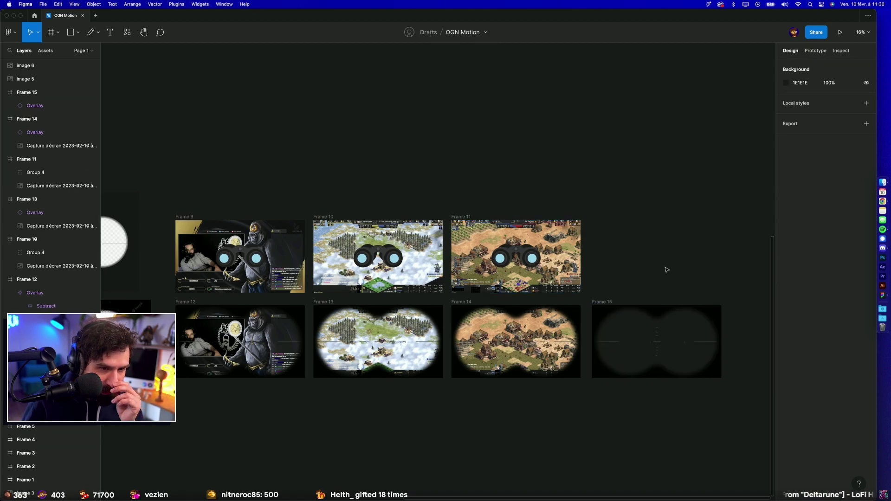
pyautogui.scroll(2, 667, 270)
pyautogui.scroll(5, 641, 278)
pyautogui.scroll(-3, 624, 293)
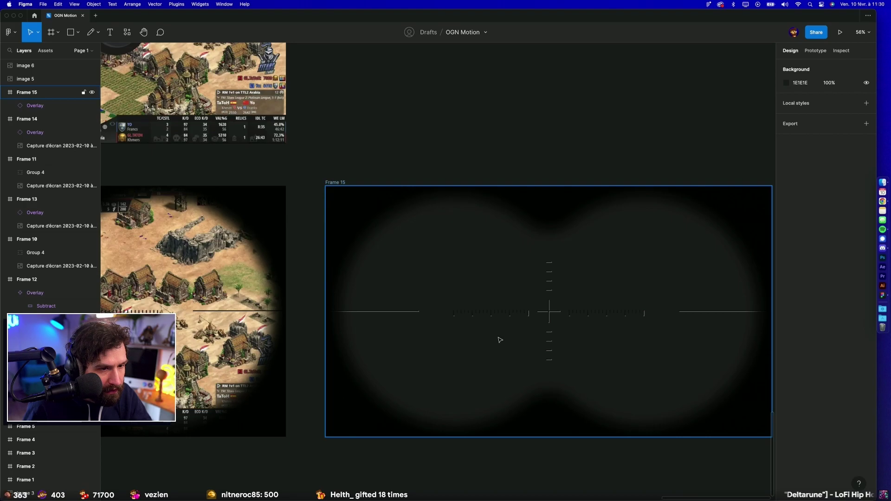
pyautogui.scroll(5, 497, 315)
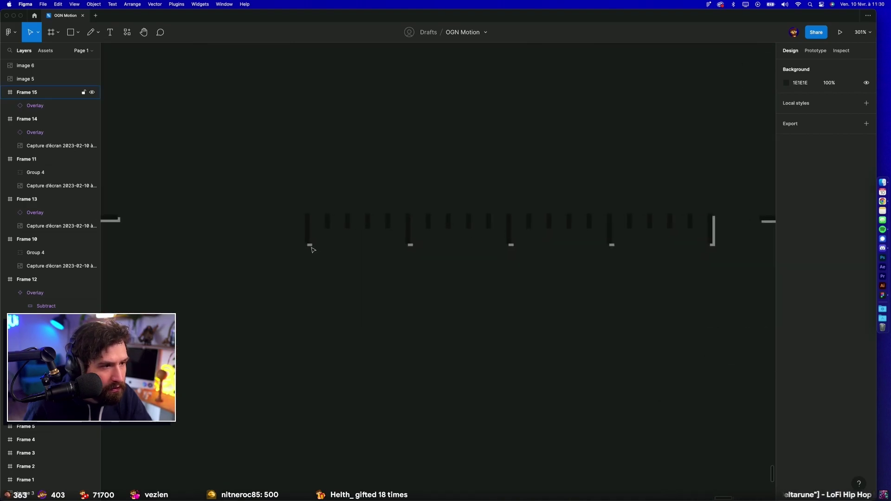
pyautogui.scroll(-5, 304, 242)
pyautogui.scroll(-5, 306, 338)
pyautogui.scroll(-5, 568, 361)
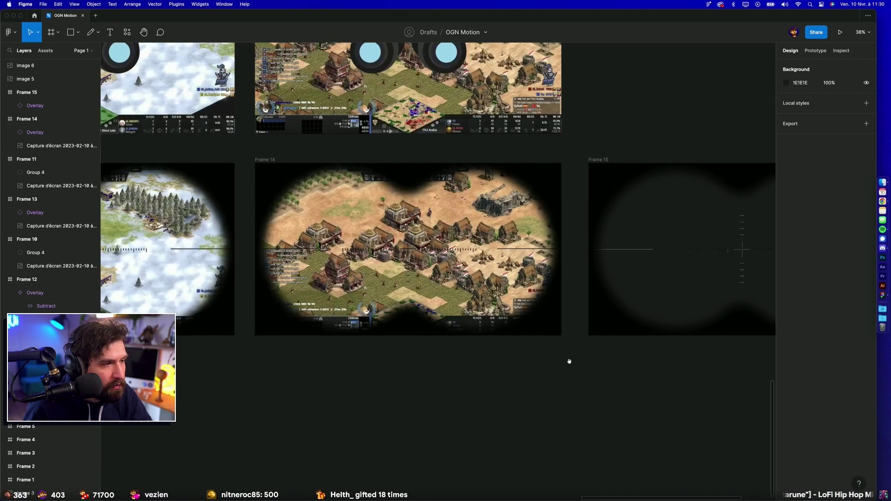
pyautogui.scroll(-3, 230, 350)
pyautogui.hscroll(-3, 229, 350)
pyautogui.click(408, 358)
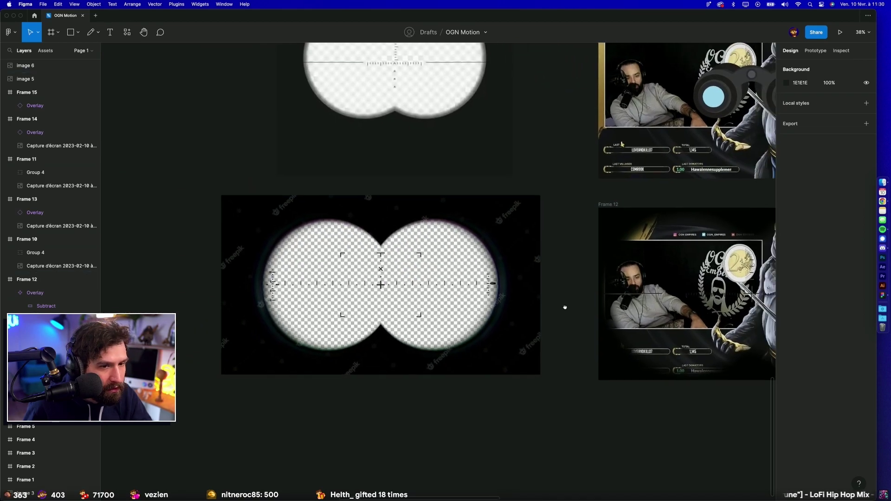
pyautogui.scroll(5, 563, 308)
pyautogui.click(320, 291)
pyautogui.doubleClick(321, 291)
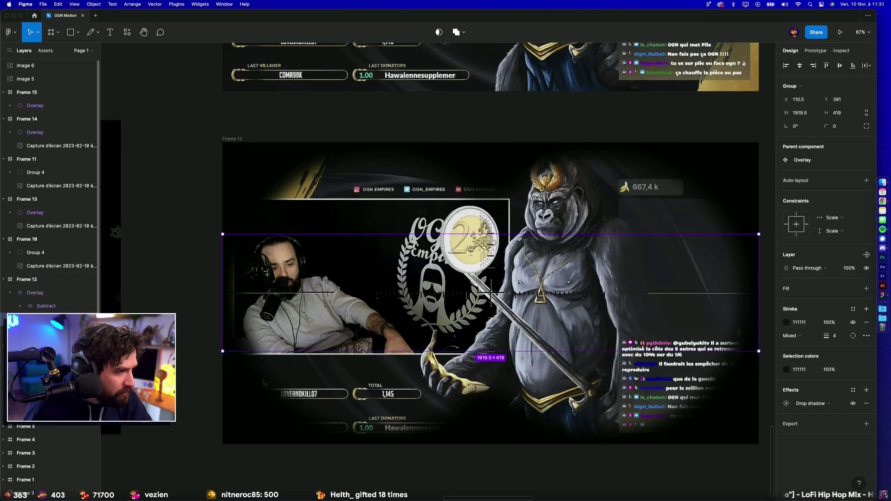
pyautogui.doubleClick(560, 295)
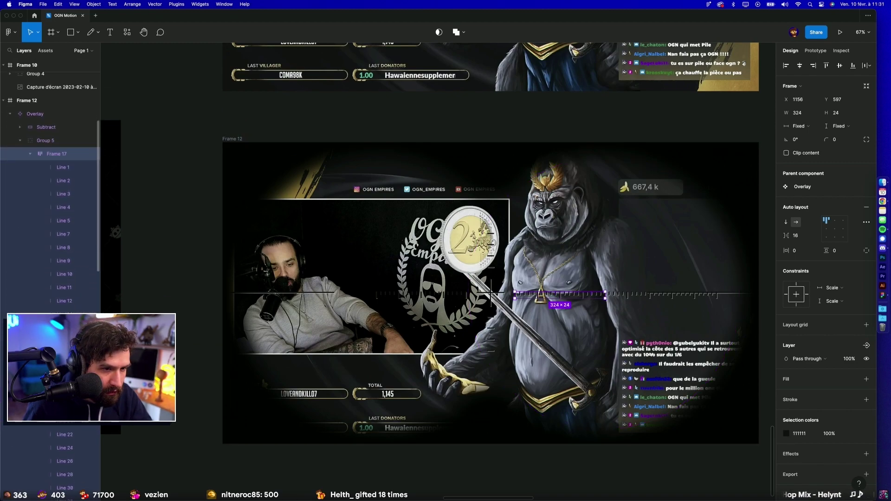
pyautogui.click(695, 295)
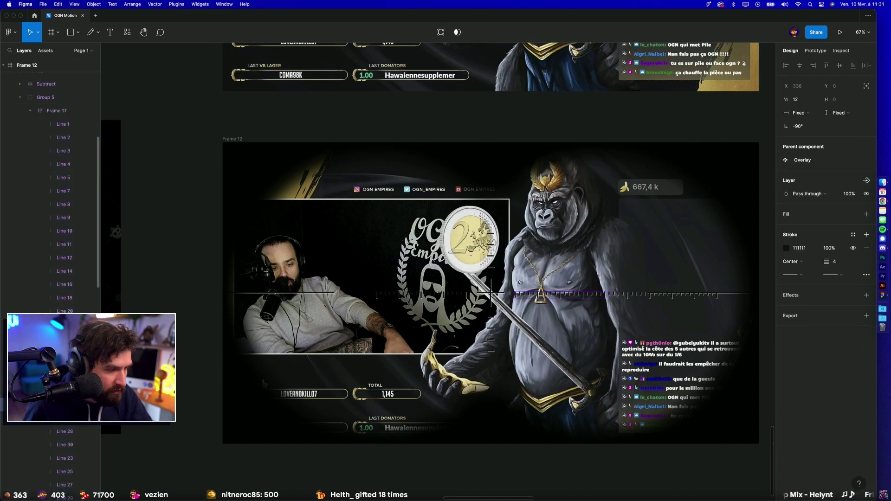
pyautogui.press('Escape')
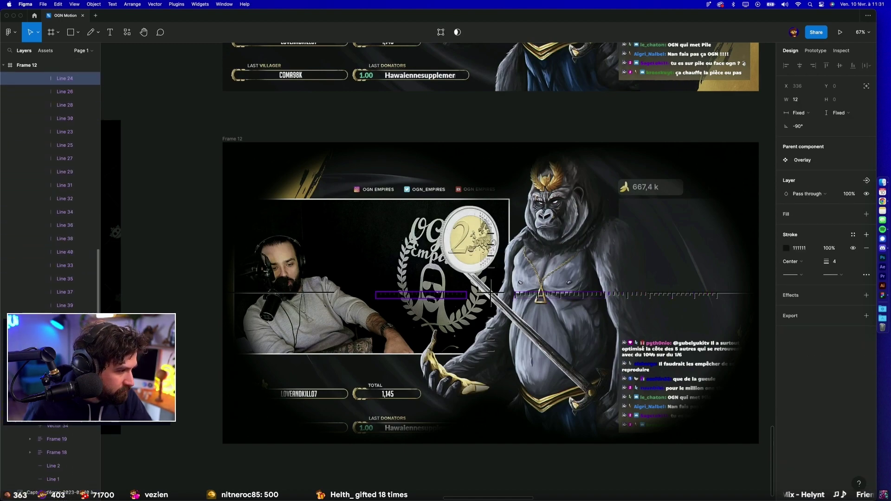
pyautogui.press('Escape')
pyautogui.press('Escape')
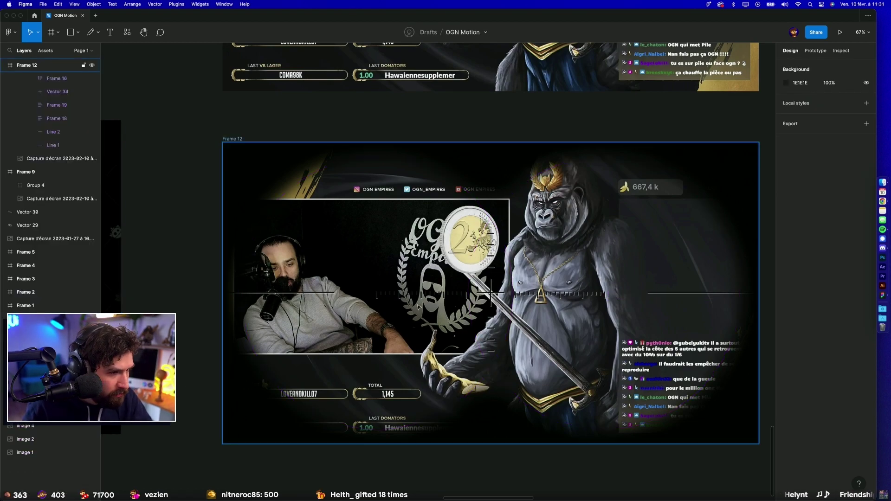
pyautogui.scroll(3, 58, 187)
pyautogui.scroll(3, 58, 187)
pyautogui.scroll(3, 58, 187)
pyautogui.moveTo(63, 184)
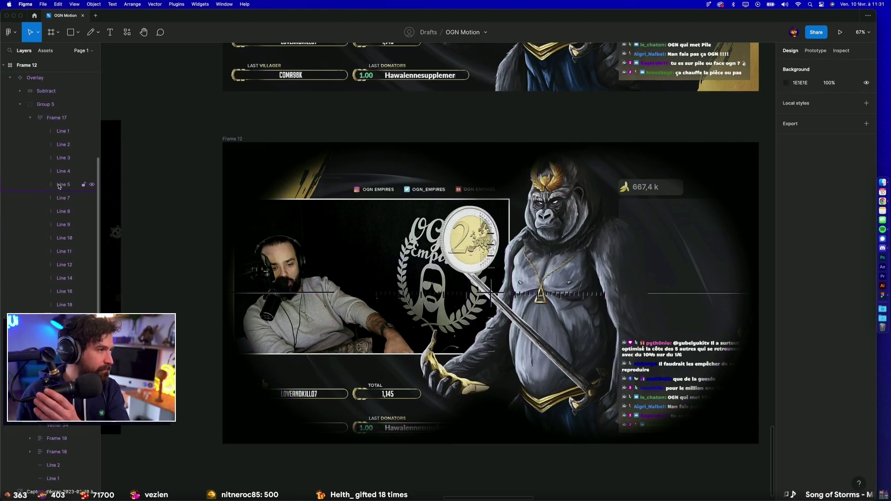
pyautogui.click(30, 135)
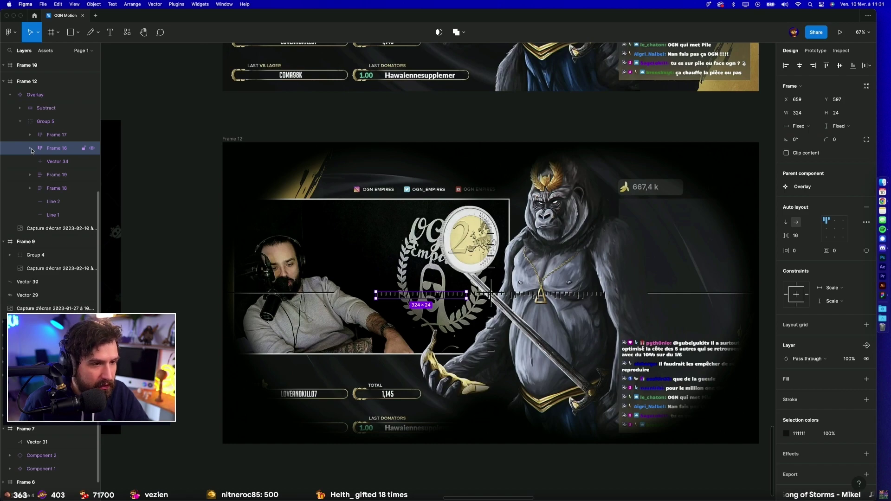
pyautogui.click(31, 149)
pyautogui.scroll(-2, 50, 209)
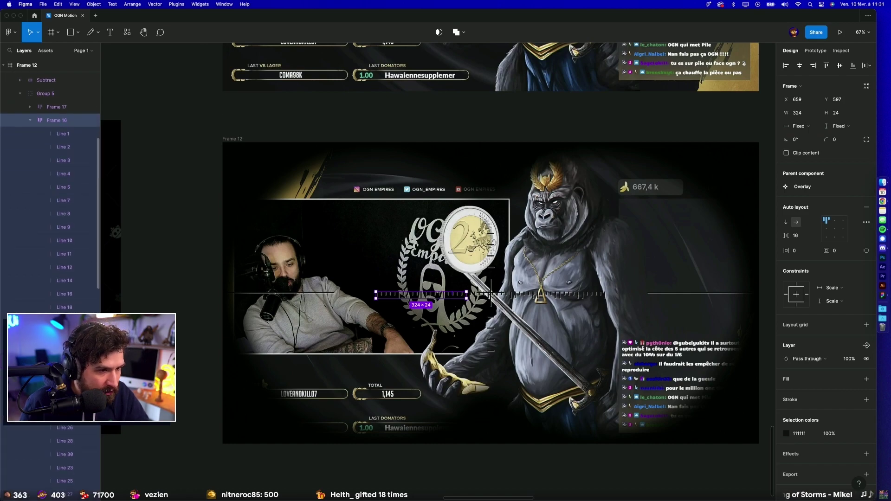
pyautogui.click(465, 295)
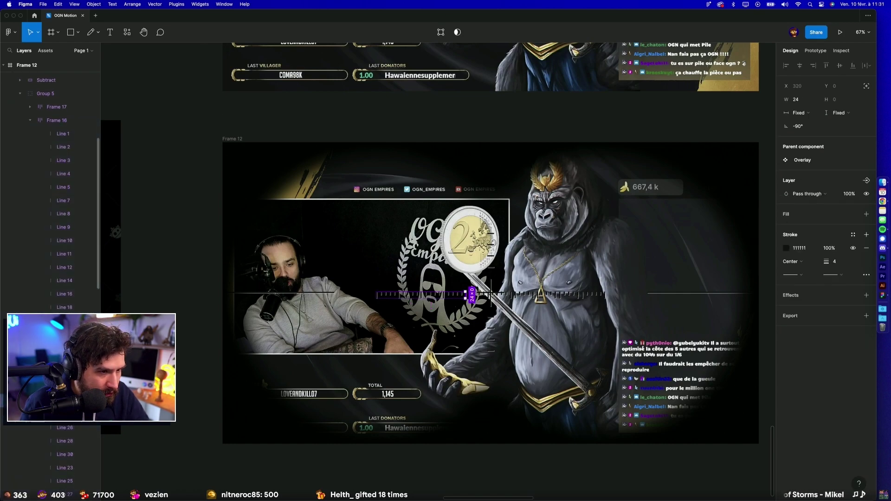
pyautogui.click(490, 293)
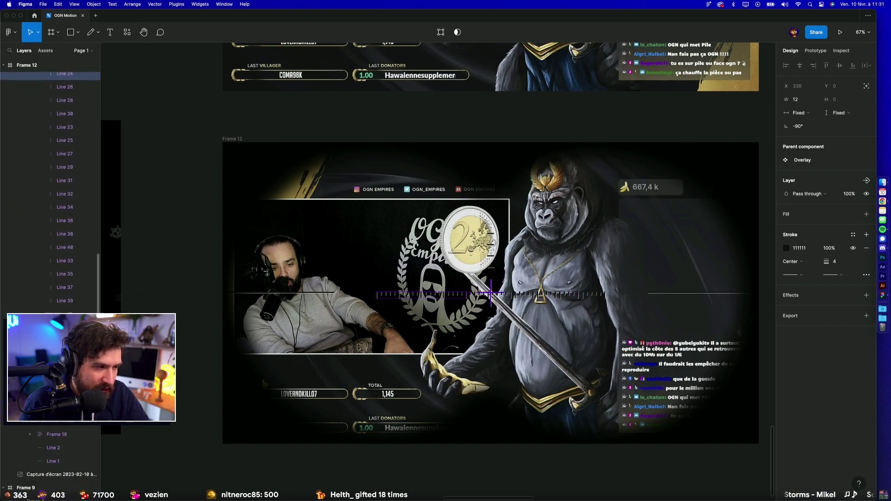
pyautogui.click(259, 168)
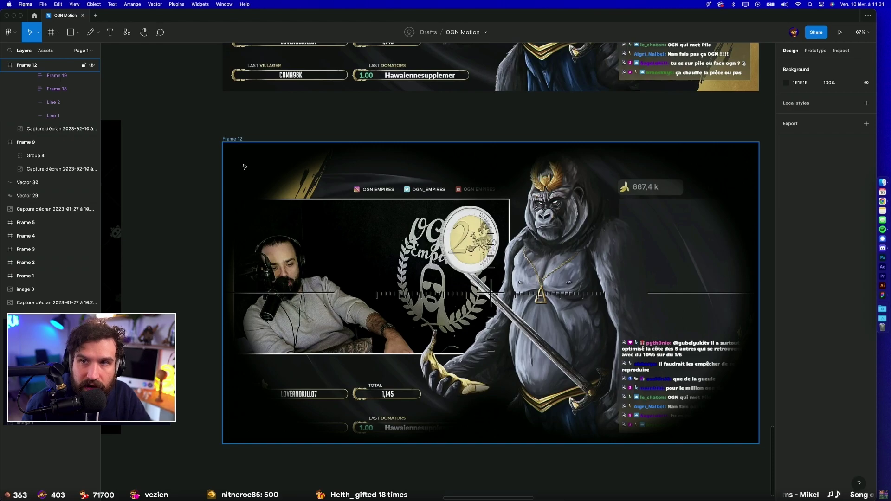
pyautogui.press('Escape')
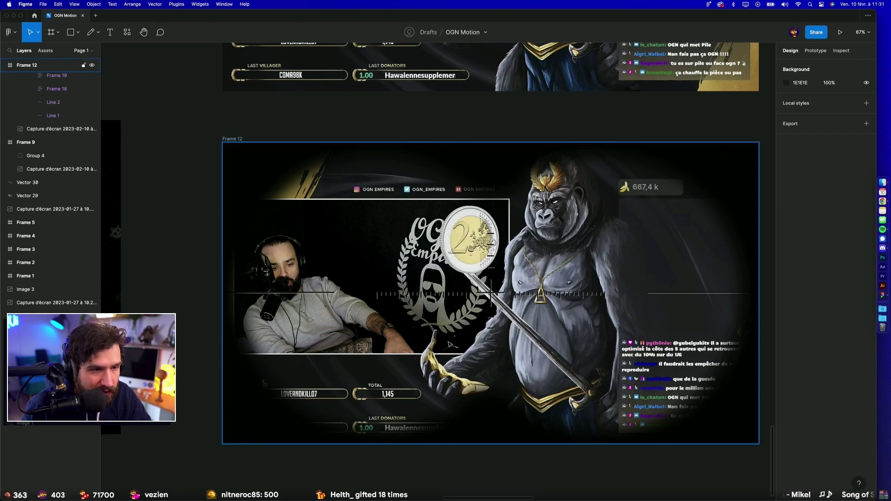
pyautogui.scroll(-5, 504, 474)
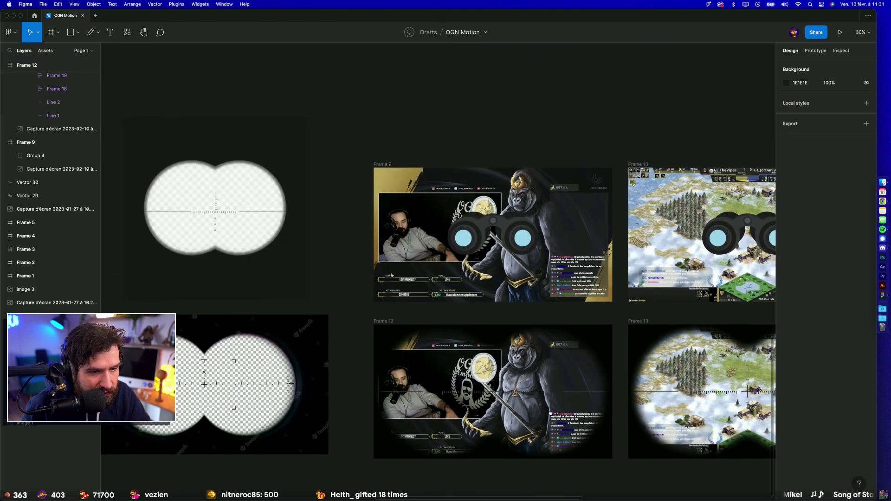
pyautogui.hscroll(5, 310, 322)
pyautogui.scroll(5, 539, 319)
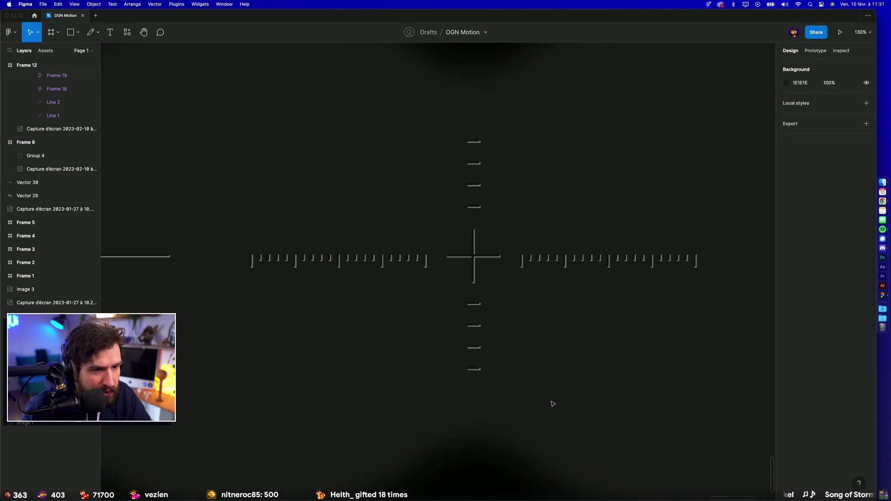
pyautogui.scroll(-5, 593, 389)
pyautogui.scroll(-2, 593, 388)
pyautogui.scroll(-2, 609, 382)
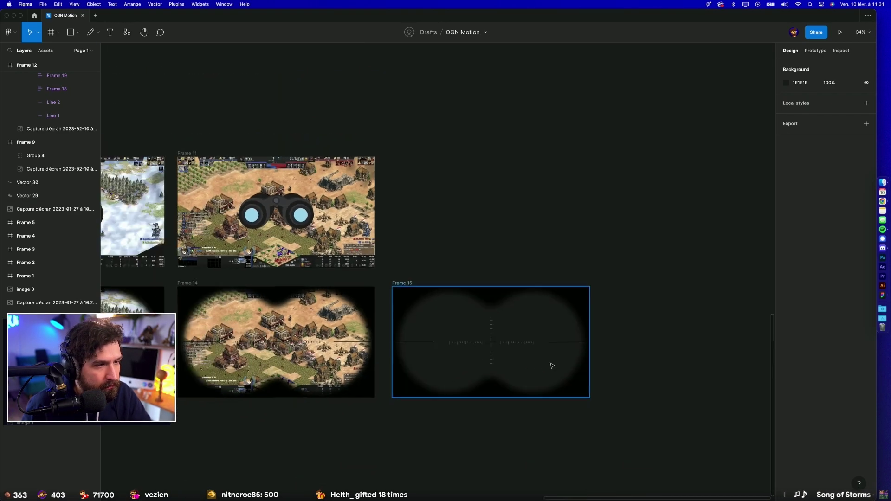
pyautogui.scroll(-1, 551, 364)
# Step: Duplicate Frame 15 as a white-filled Frame 16, then Frame 16 as a green-filled Frame 17
pyautogui.keyDown('alt'); pyautogui.moveTo(439, 303); pyautogui.dragTo(606, 303); pyautogui.keyUp('alt')
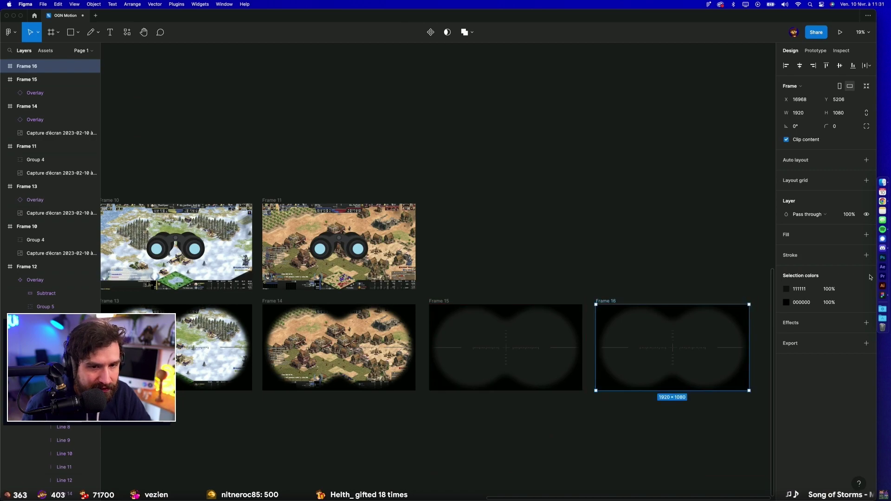
pyautogui.click(866, 235)
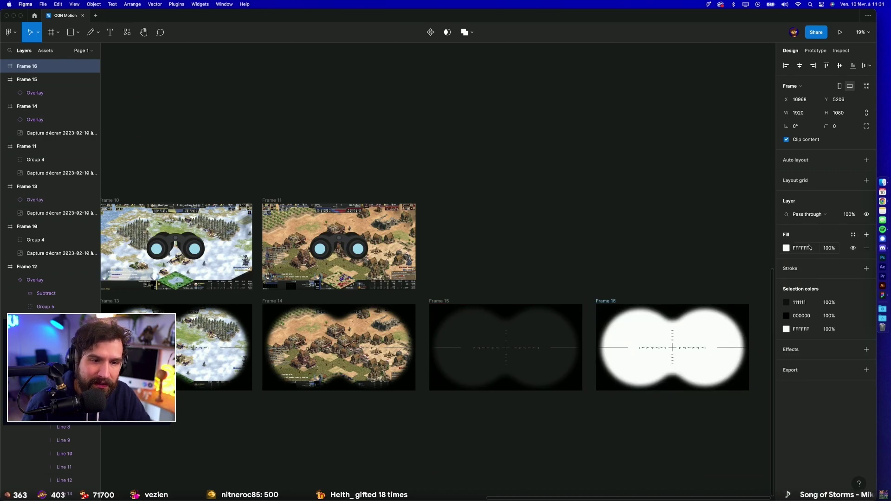
pyautogui.click(682, 253)
pyautogui.scroll(-2, 472, 197)
pyautogui.hscroll(3, 472, 197)
pyautogui.keyDown('alt'); pyautogui.moveTo(500, 227); pyautogui.dragTo(666, 229); pyautogui.keyUp('alt')
pyautogui.click(805, 250)
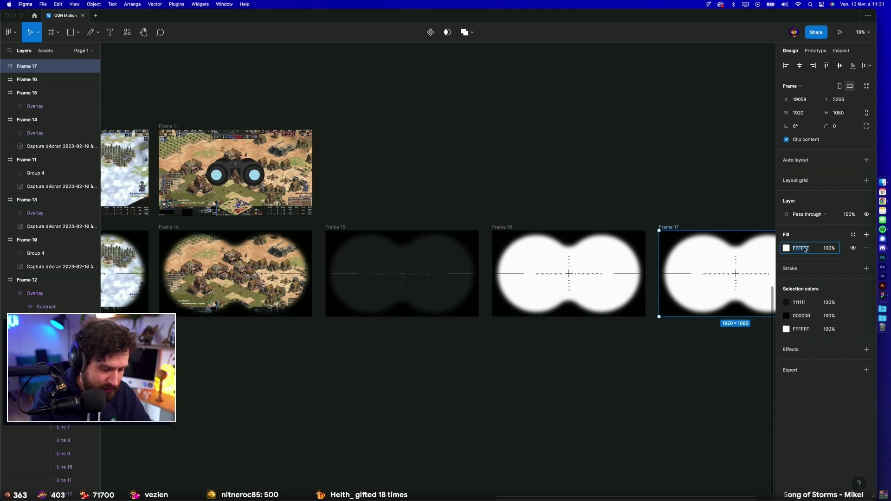
pyautogui.write('green')
pyautogui.press('Return')
pyautogui.click(701, 192)
pyautogui.hscroll(3, 701, 192)
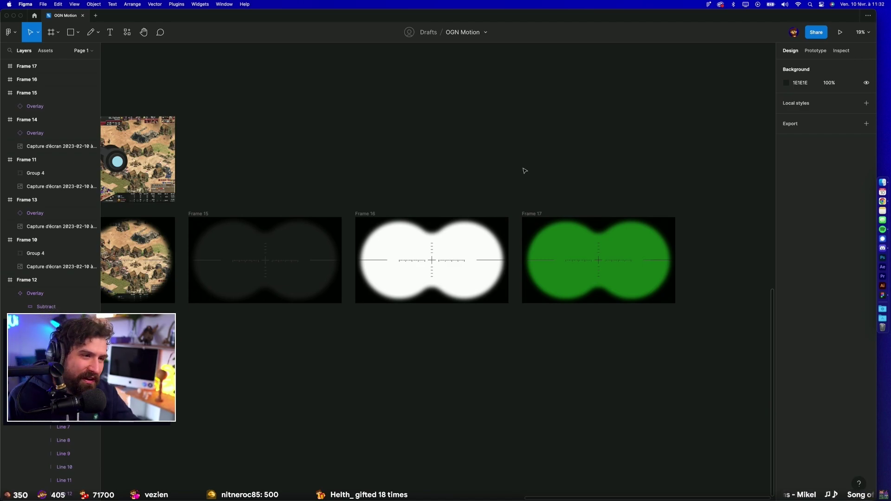
# Step: Move Frames 15–17 into a row beneath Frames 12–14
pyautogui.hscroll(-6, 463, 255)
pyautogui.moveTo(283, 389); pyautogui.dragTo(618, 423)
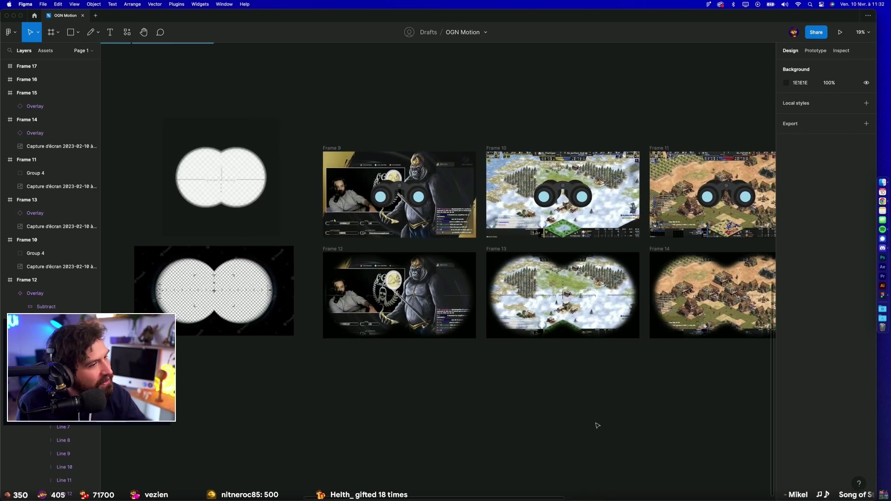
pyautogui.hscroll(4, 514, 425)
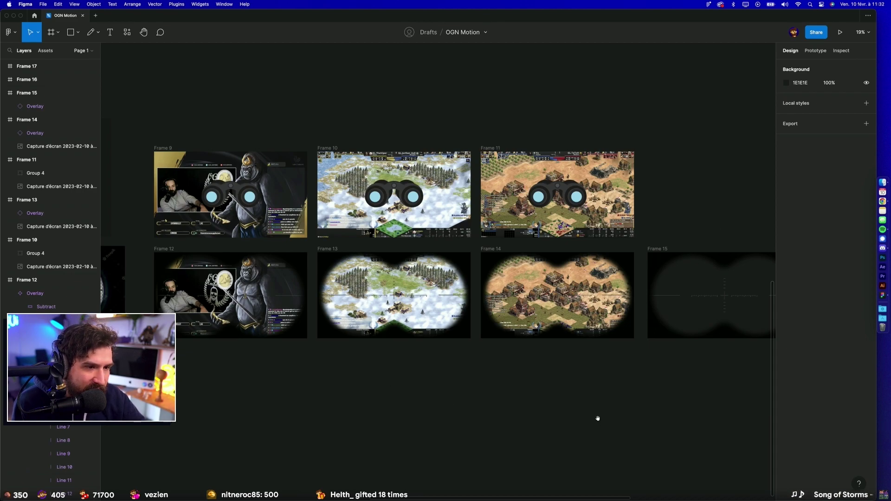
pyautogui.keyDown('ctrl'); pyautogui.scroll(-5, 598, 419); pyautogui.keyUp('ctrl')
pyautogui.moveTo(650, 412); pyautogui.dragTo(340, 352)
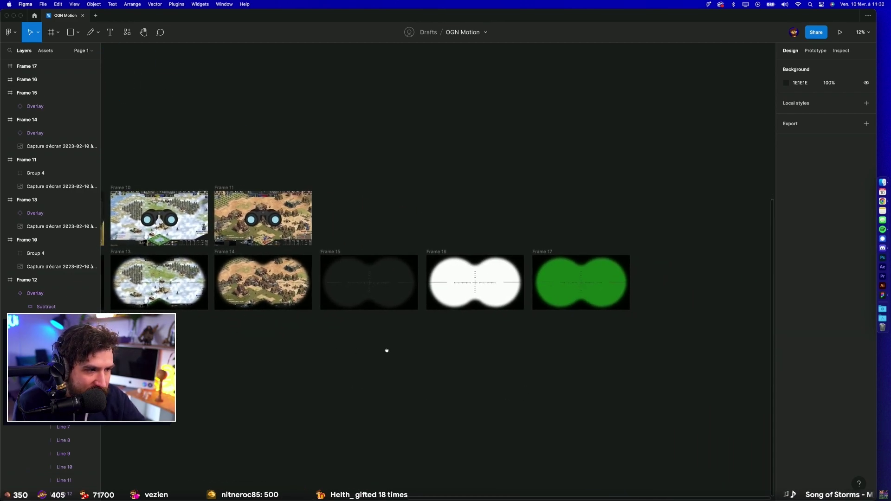
pyautogui.hscroll(-4, 524, 233)
pyautogui.keyDown('ctrl'); pyautogui.scroll(-4, 521, 230); pyautogui.keyUp('ctrl')
pyautogui.click(507, 238)
pyautogui.keyDown('shift'); pyautogui.click(573, 238); pyautogui.keyUp('shift')
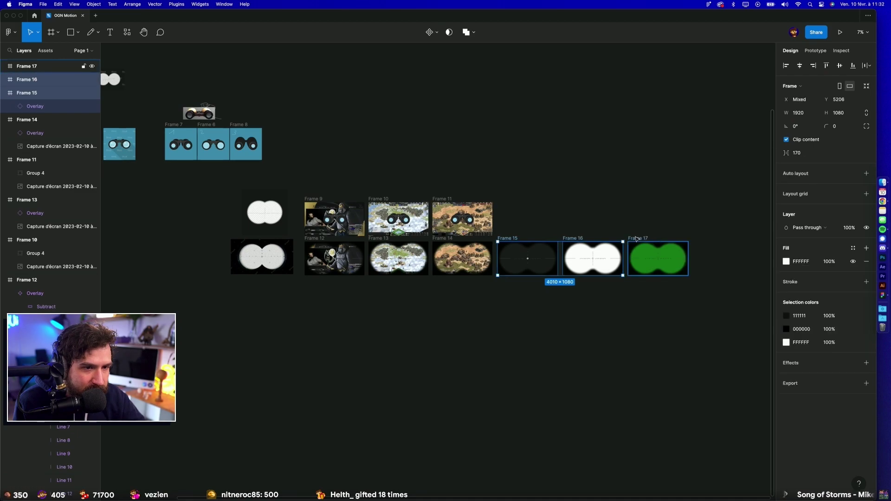
pyautogui.keyDown('shift'); pyautogui.click(636, 238); pyautogui.keyUp('shift')
pyautogui.moveTo(515, 239); pyautogui.dragTo(322, 279)
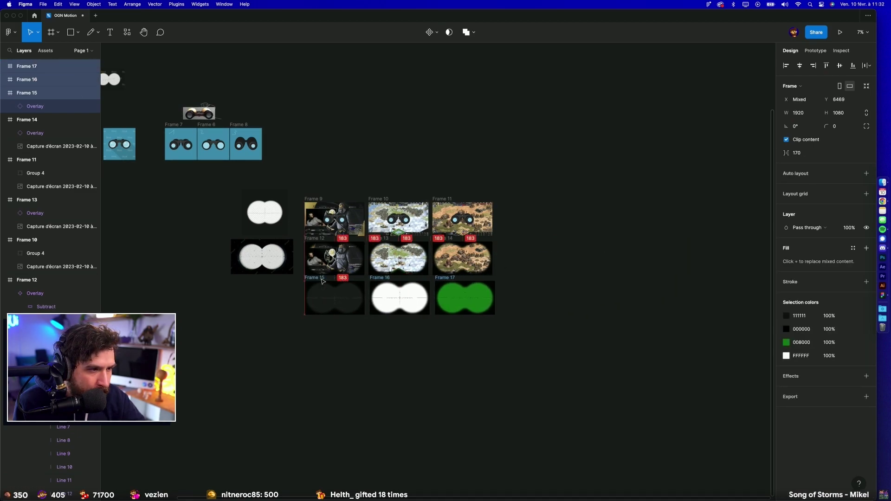
pyautogui.click(324, 352)
# Step: Delete the two white binocular reference images from the canvas
pyautogui.hscroll(-3, 324, 352)
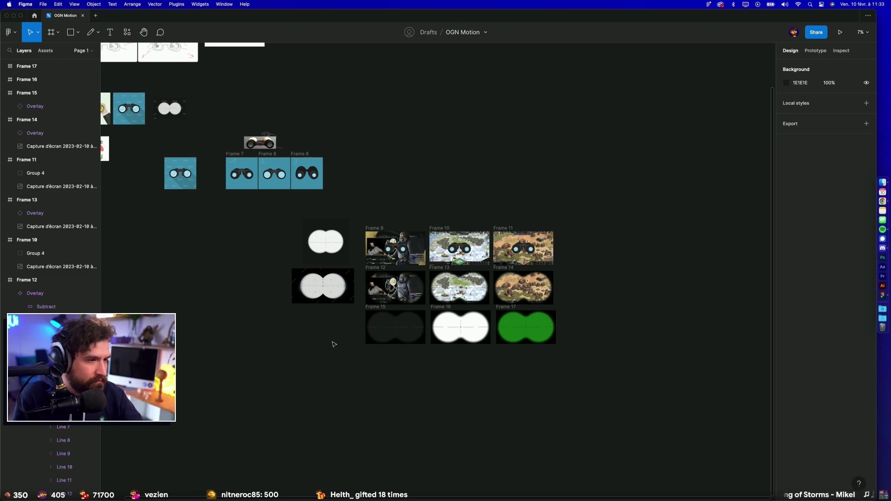
pyautogui.moveTo(327, 233); pyautogui.dragTo(324, 325)
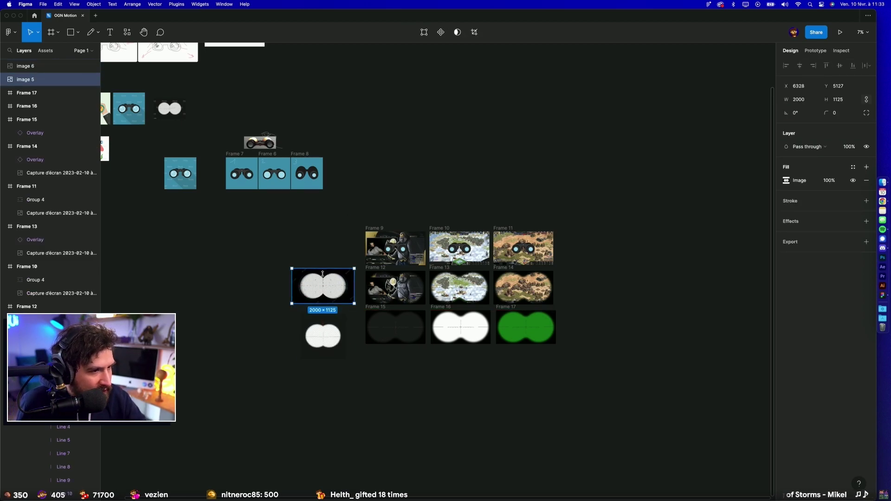
pyautogui.moveTo(284, 246); pyautogui.dragTo(323, 335)
pyautogui.press('Delete')
pyautogui.scroll(10, 409, 310)
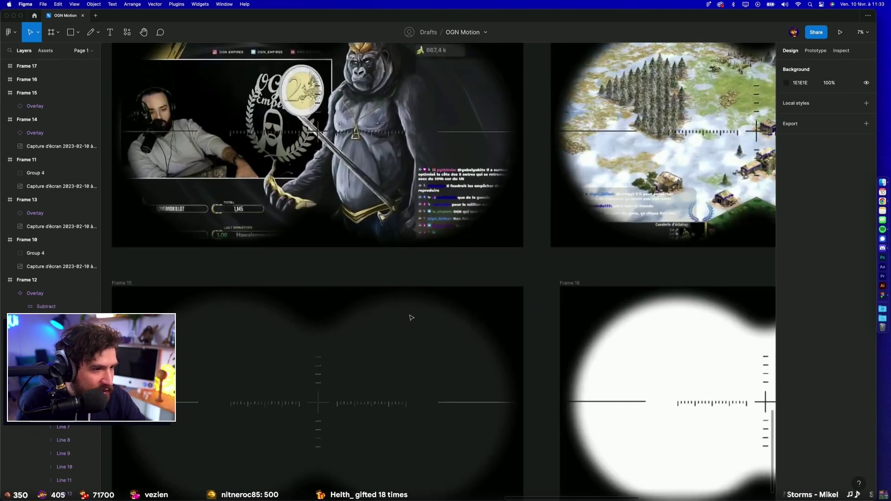
pyautogui.scroll(3, 429, 375)
pyautogui.scroll(5, 429, 375)
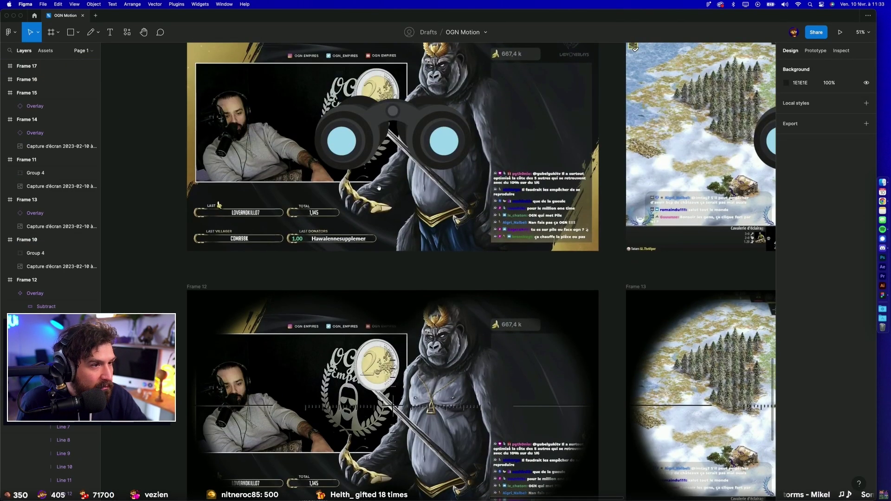
pyautogui.hscroll(-2, 143, 227)
pyautogui.hscroll(1, 143, 228)
pyautogui.hscroll(-5, 430, 225)
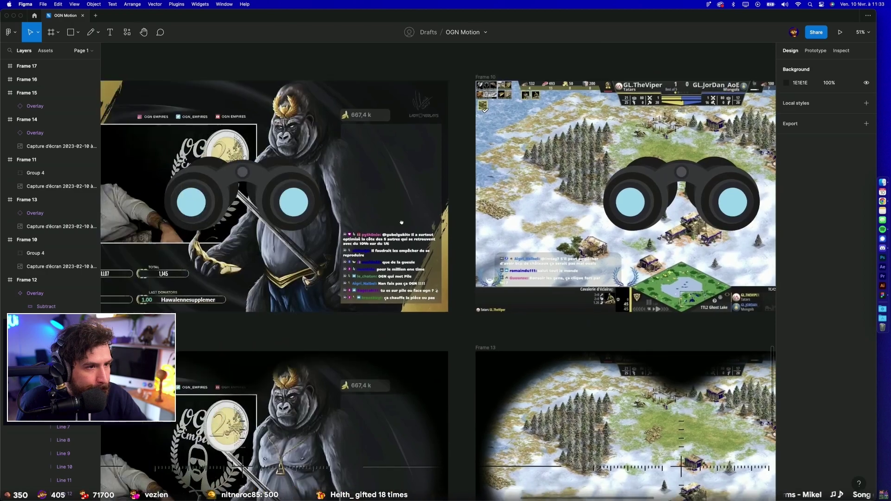
pyautogui.scroll(-5, 430, 225)
# Step: Delete the binocular groups from Frames 10 and 11
pyautogui.click(315, 209)
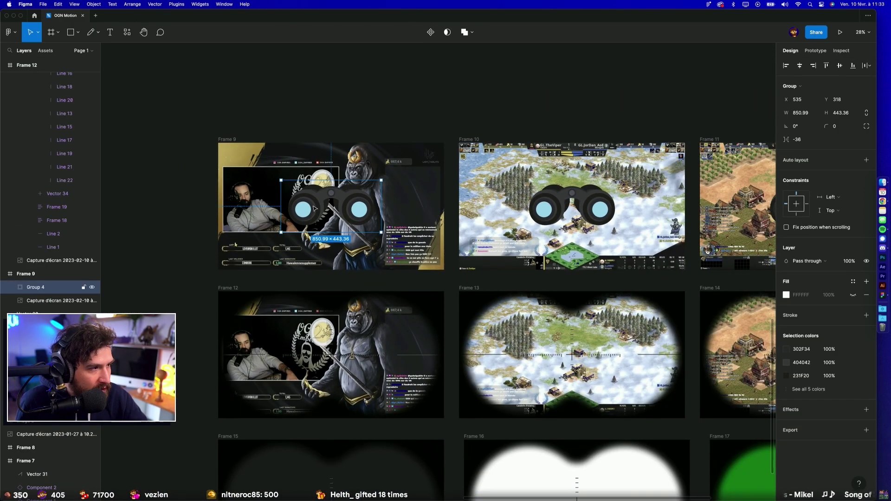
pyautogui.scroll(2, 581, 218)
pyautogui.hscroll(-1, 581, 218)
pyautogui.hscroll(5, 581, 218)
pyautogui.click(590, 218)
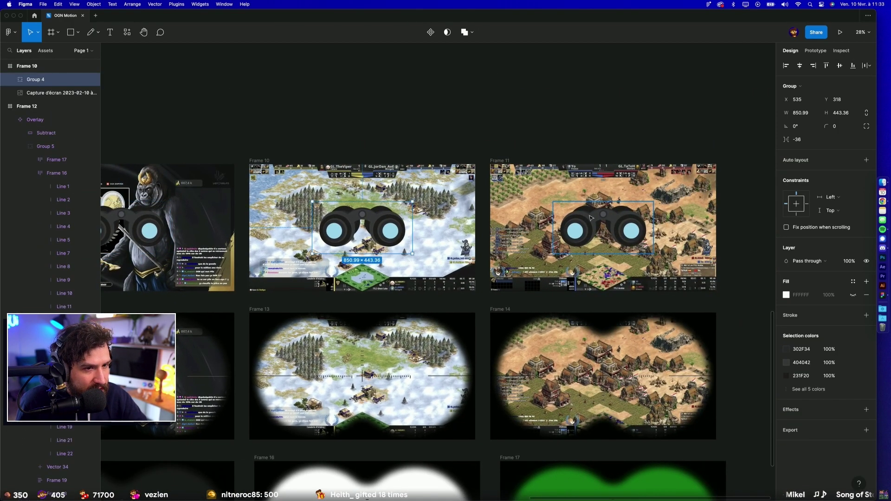
pyautogui.keyDown('shift'); pyautogui.click(362, 228); pyautogui.keyUp('shift')
pyautogui.press('Delete')
# Step: Go from Frame 9's Group 4 to the main Component 1 binoculars
pyautogui.hscroll(-10, 590, 218)
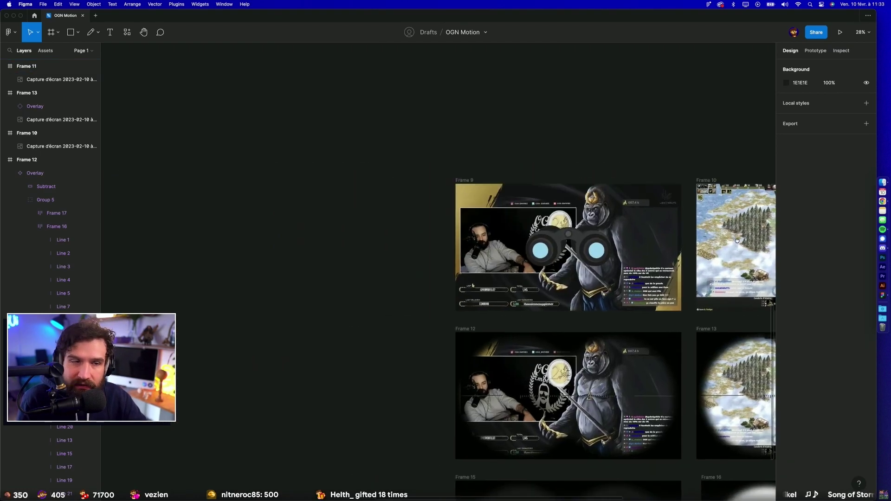
pyautogui.click(603, 246)
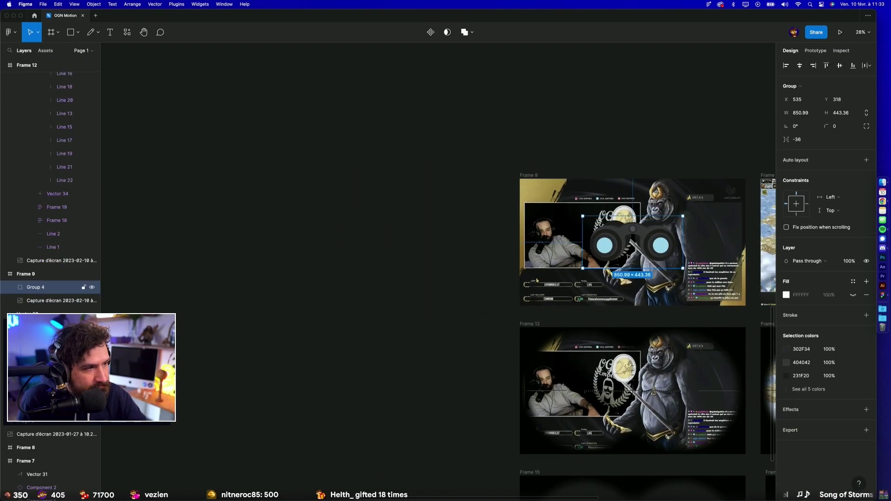
pyautogui.click(10, 288)
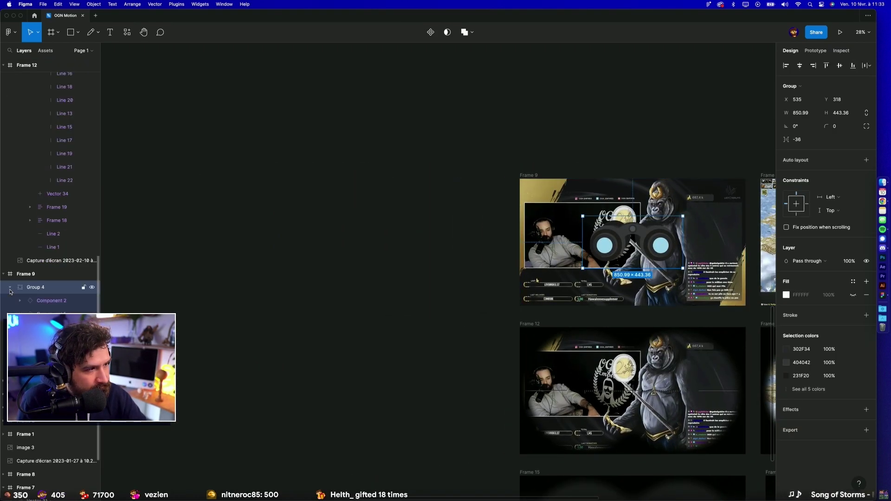
pyautogui.click(46, 314)
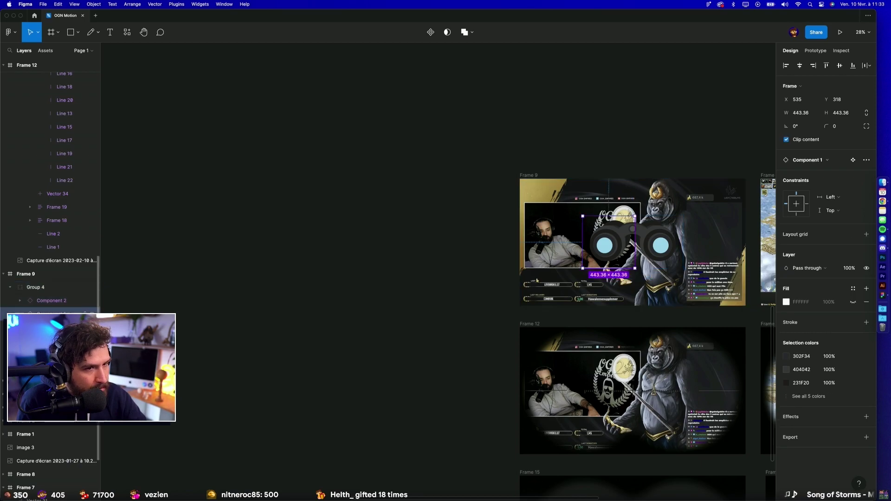
pyautogui.click(854, 161)
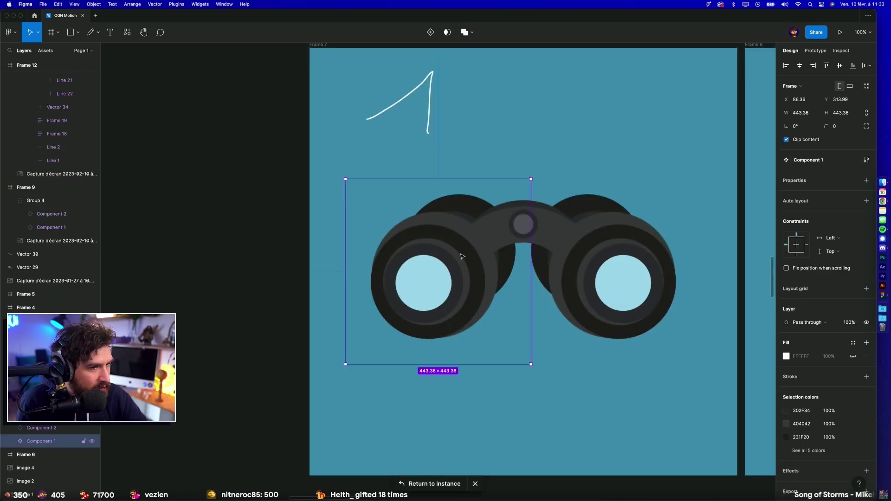
# Step: Duplicate the main binocular component and move it above the screenshot frames
pyautogui.hotkey('ctrl', 'd')
pyautogui.scroll(-2, 441, 382)
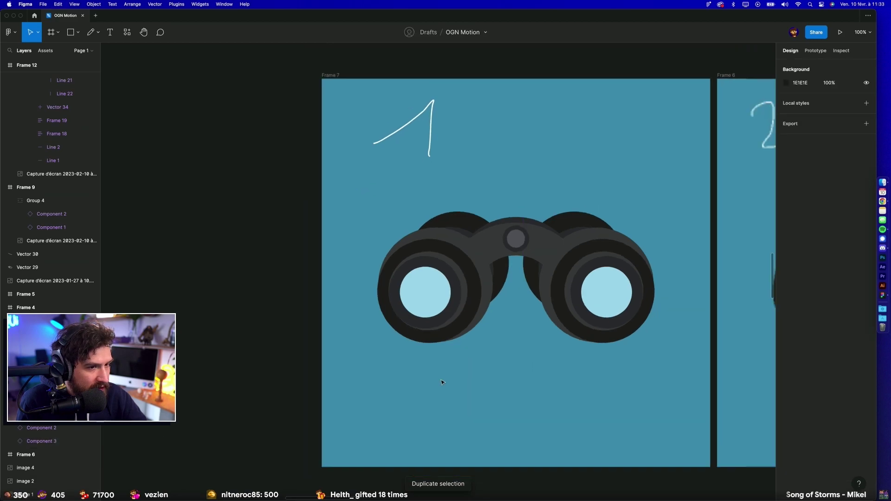
pyautogui.scroll(-3, 441, 382)
pyautogui.scroll(-3, 322, 247)
pyautogui.scroll(-5, 549, 334)
pyautogui.scroll(-2, 446, 280)
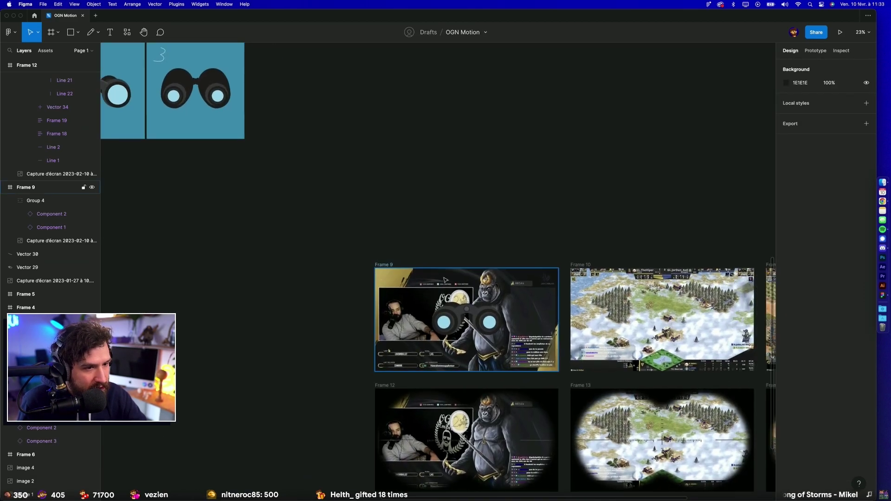
pyautogui.hscroll(5, 446, 280)
pyautogui.moveTo(446, 279); pyautogui.dragTo(440, 222)
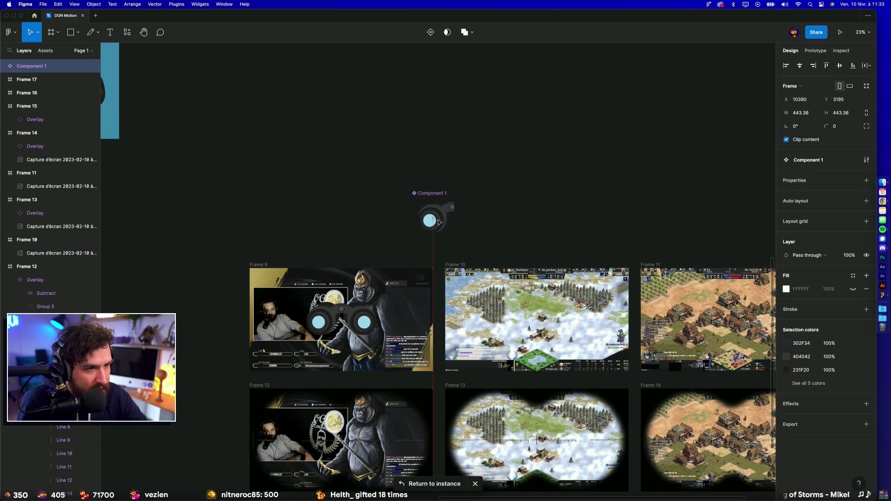
# Step: Copy the binocular Group 4 and paste it into Frames 10 and 11
pyautogui.click(334, 329)
pyautogui.hotkey('ctrl', 'c')
pyautogui.click(454, 265)
pyautogui.hotkey('ctrl', 'v')
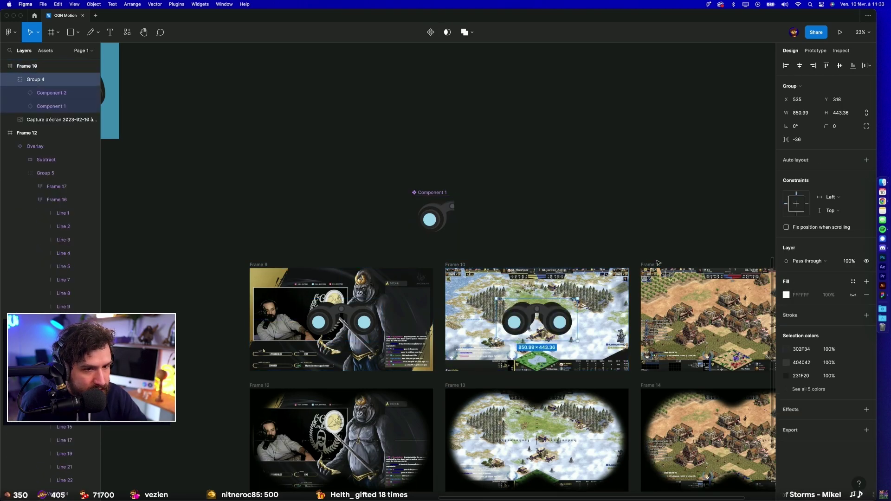
pyautogui.click(658, 263)
pyautogui.hotkey('ctrl', 'v')
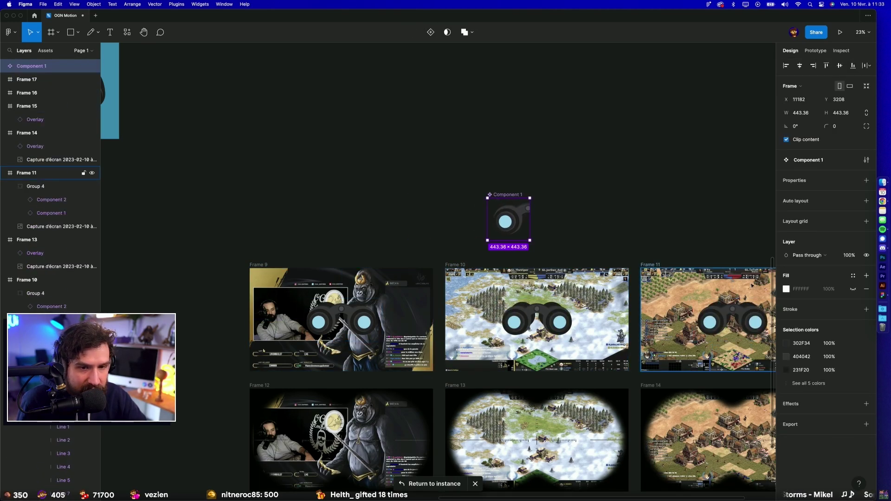
# Step: Try green for the 302F34 binocular colour, undo it, and select Frame 9's grey rectangle
pyautogui.click(801, 343)
pyautogui.write('Green')
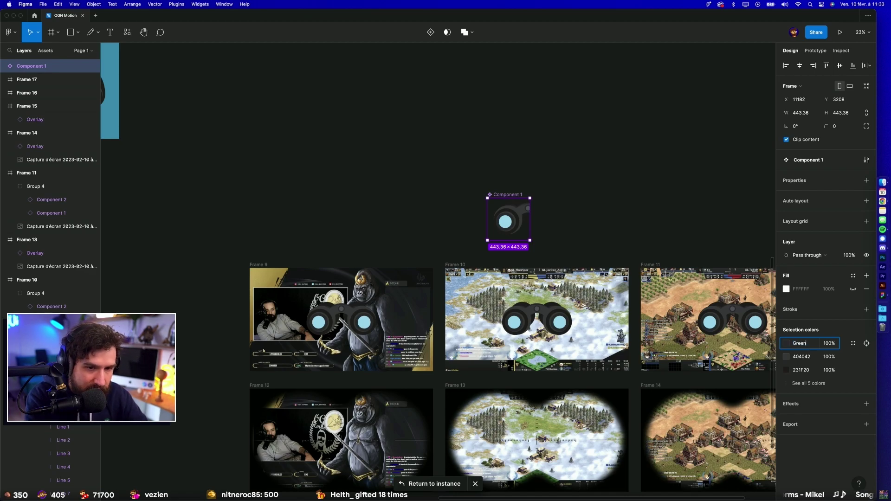
pyautogui.press('Return')
pyautogui.hscroll(3, 534, 246)
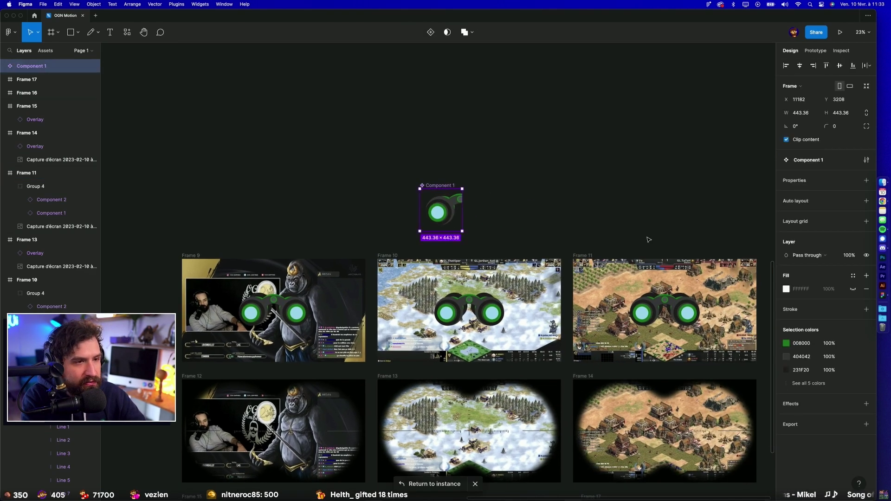
pyautogui.press('super+z')
pyautogui.click(413, 244)
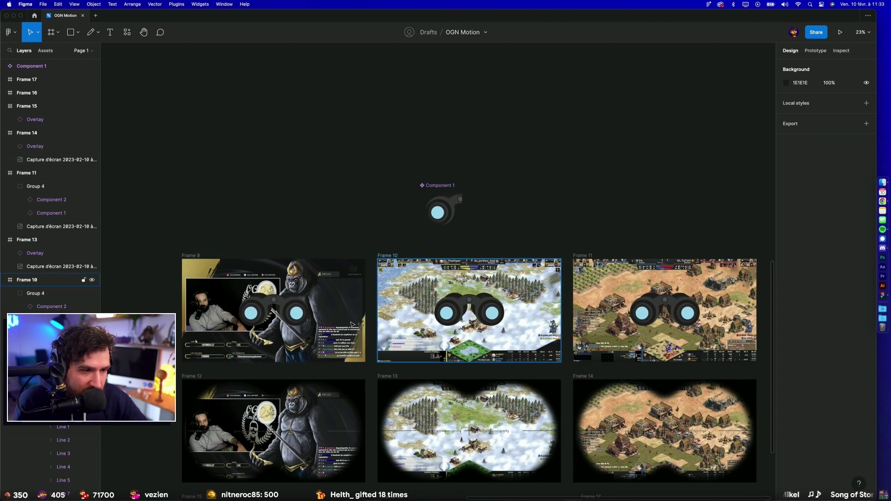
pyautogui.hscroll(-5, 352, 325)
pyautogui.click(346, 280)
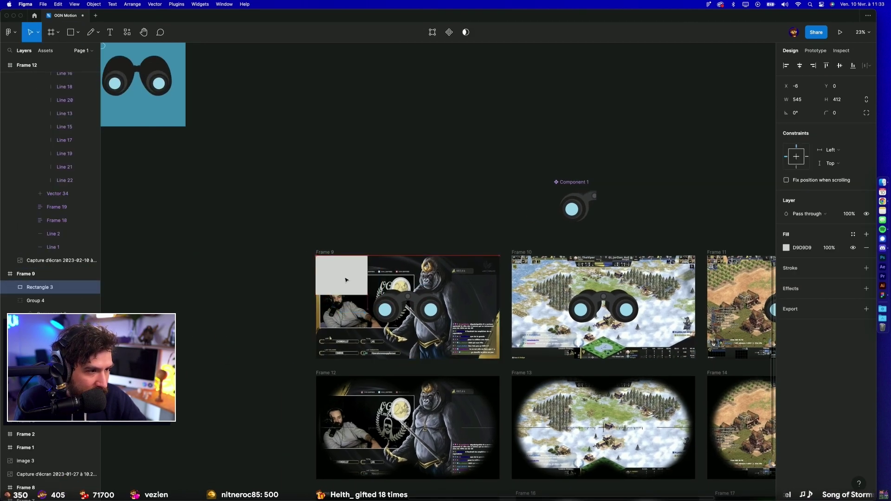
# Step: Stretch Frame 9's rectangle over the frame, send it behind the binoculars, fill 000000 at 50%
pyautogui.moveTo(346, 280)
pyautogui.mouseDown()
pyautogui.moveTo(499, 348)
pyautogui.moveTo(499, 359)
pyautogui.mouseUp()
pyautogui.press('super+bracketleft')
pyautogui.press('super+bracketleft')
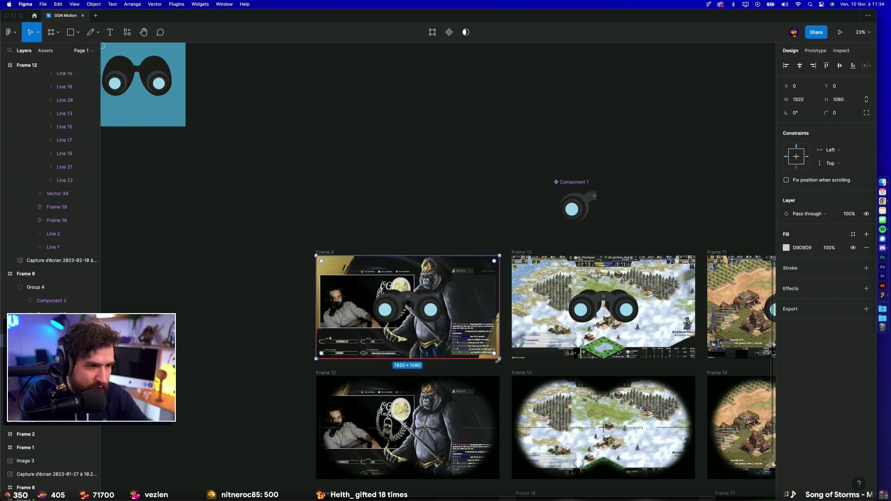
pyautogui.press('super+bracketright')
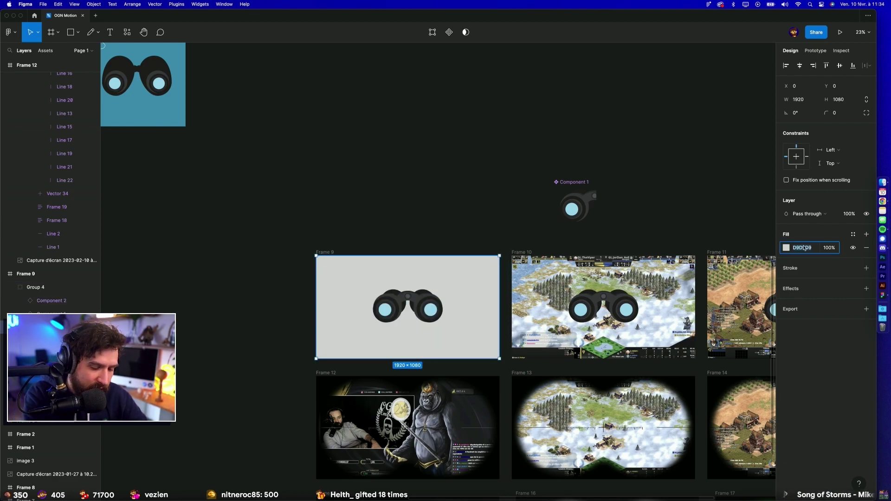
pyautogui.write('000000')
pyautogui.press('Return')
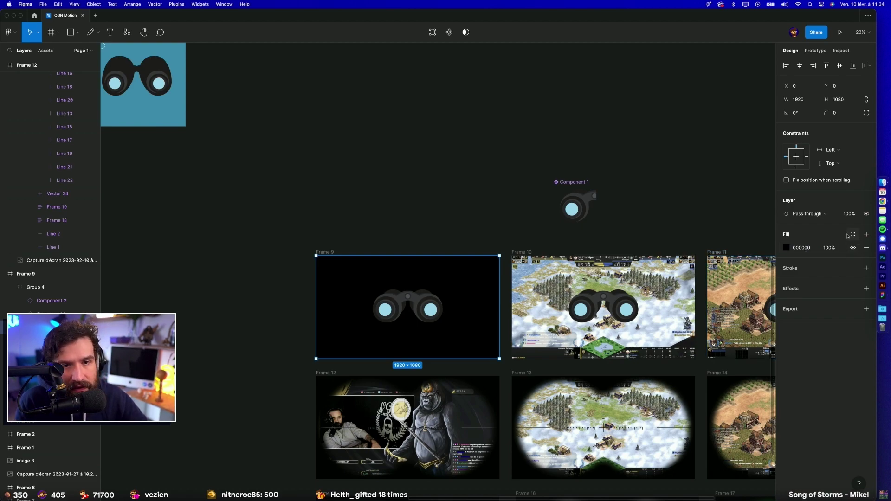
pyautogui.click(829, 247)
pyautogui.write('50')
pyautogui.press('Return')
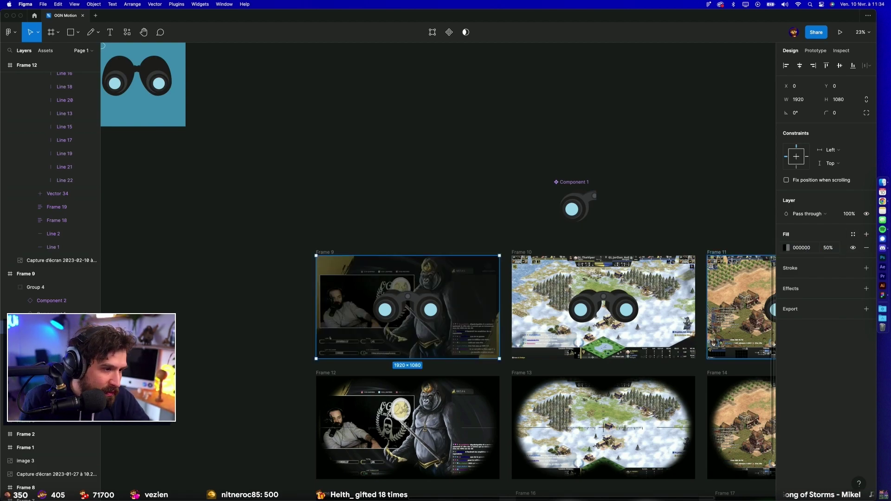
# Step: Paste the dark overlay into Frames 10 and 11, beneath their binoculars
pyautogui.click(460, 223)
pyautogui.press('super+z')
pyautogui.press('super+z')
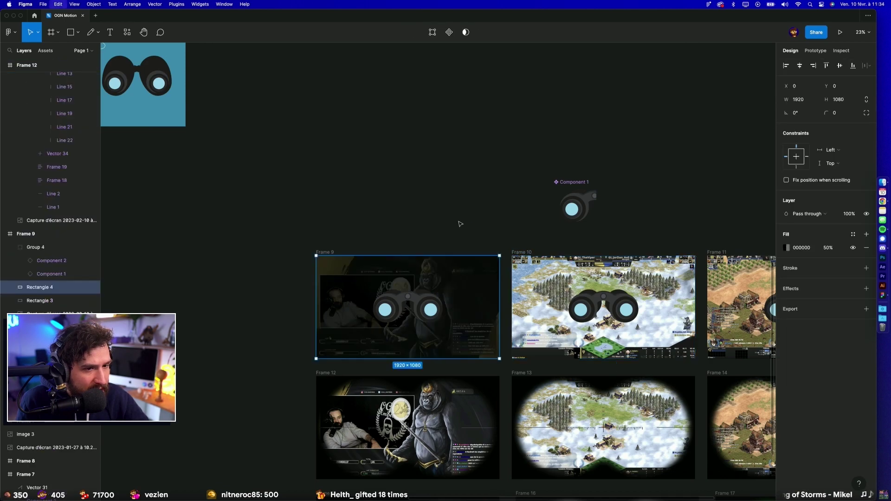
pyautogui.click(521, 252)
pyautogui.press('super+v')
pyautogui.hscroll(5, 474, 264)
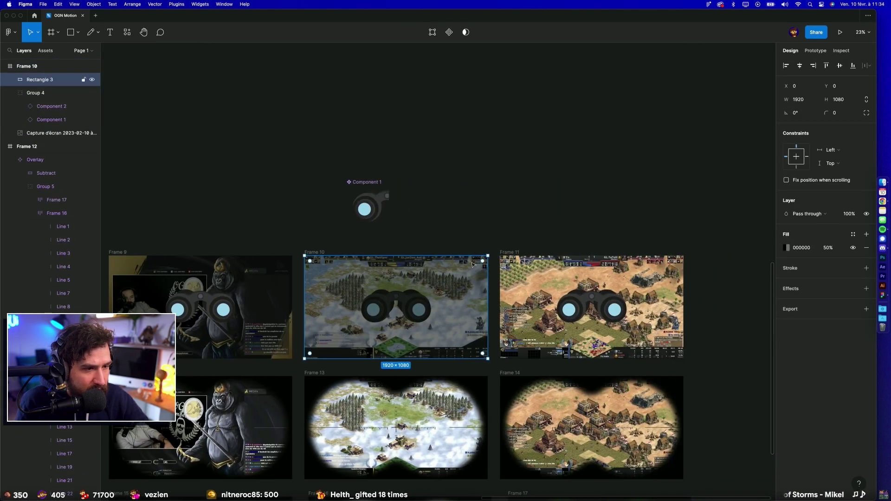
pyautogui.press('super+bracketleft')
pyautogui.hotkey('ctrl', 'v')
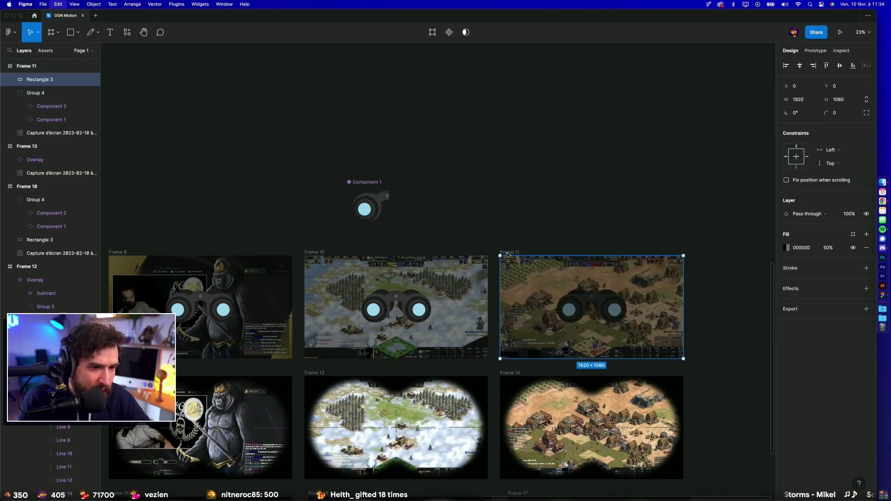
pyautogui.hotkey('ctrl', '[')
pyautogui.click(524, 194)
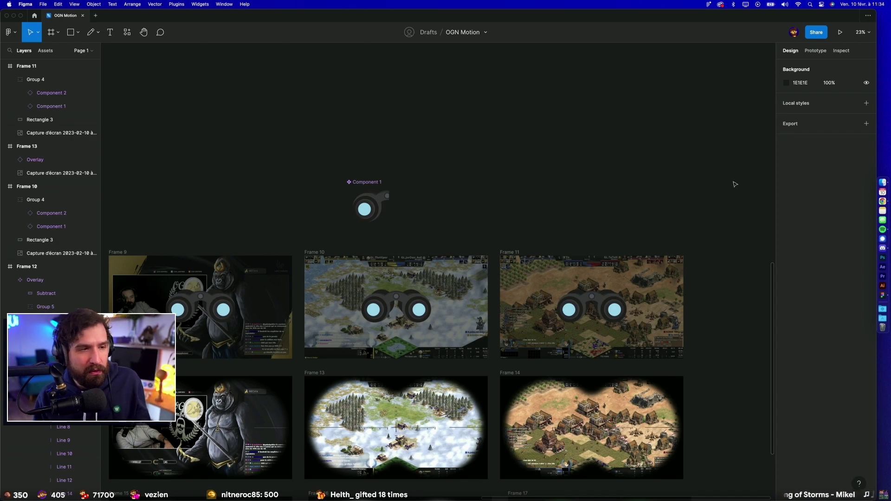
# Step: Preview a hue on the 404042 grey, then Alt-drag main Component 1 upward as Component 2
pyautogui.moveTo(496, 180); pyautogui.dragTo(556, 152)
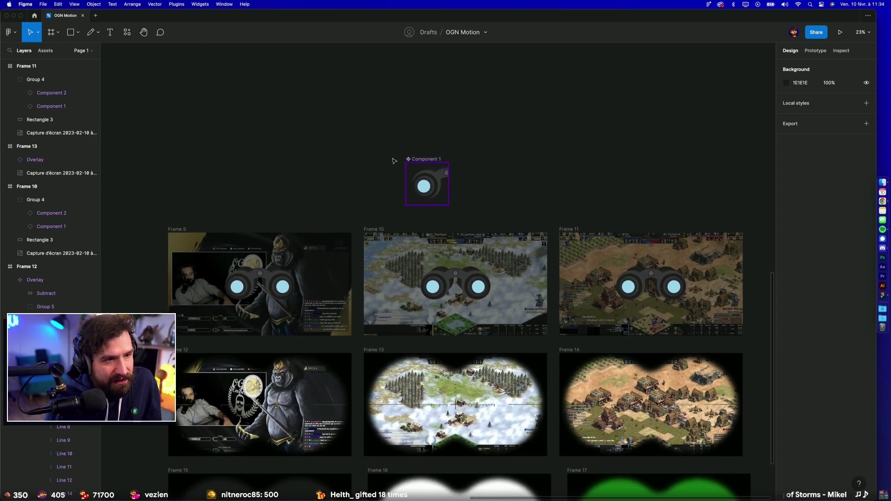
pyautogui.click(408, 183)
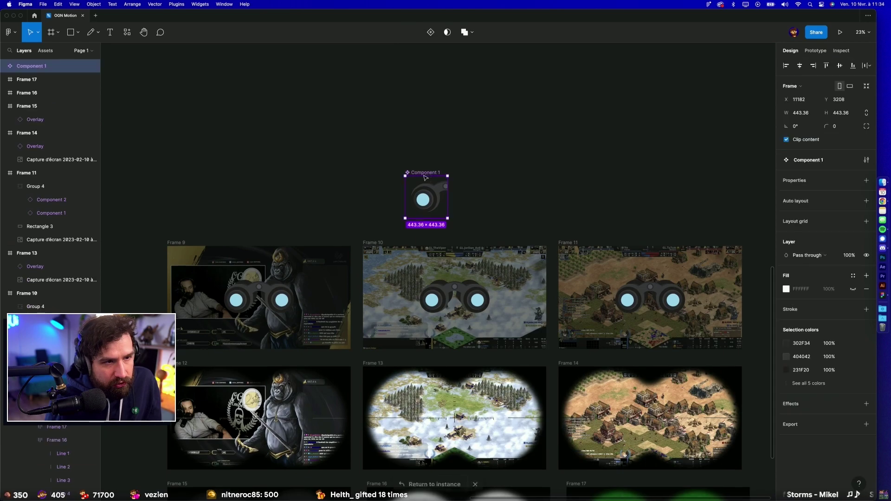
pyautogui.click(786, 356)
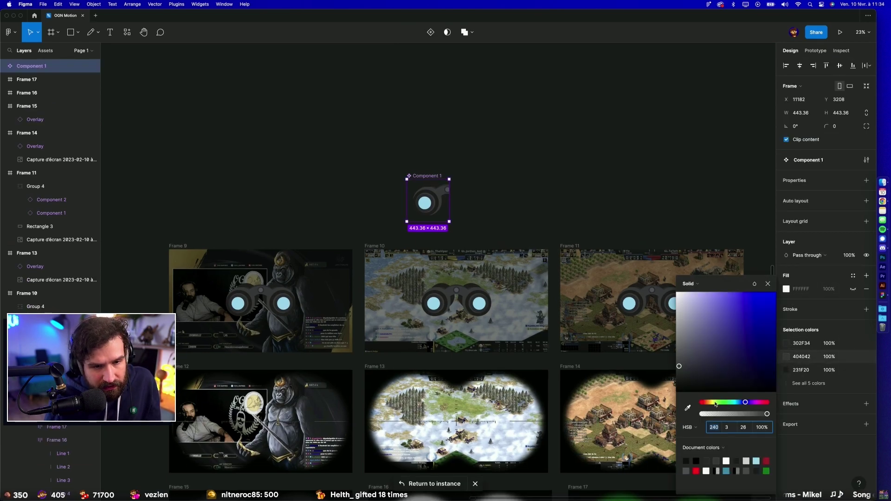
pyautogui.click(715, 404)
pyautogui.click(503, 159)
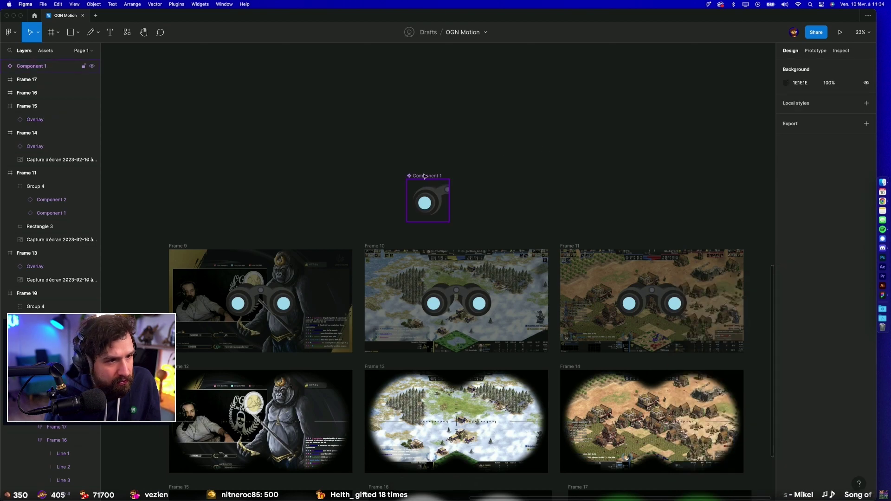
pyautogui.moveTo(425, 176); pyautogui.dragTo(424, 109)
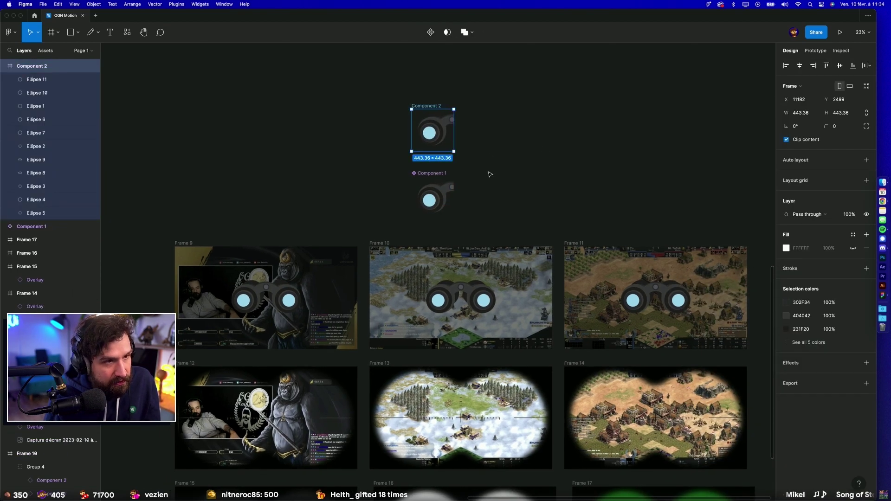
pyautogui.click(429, 200)
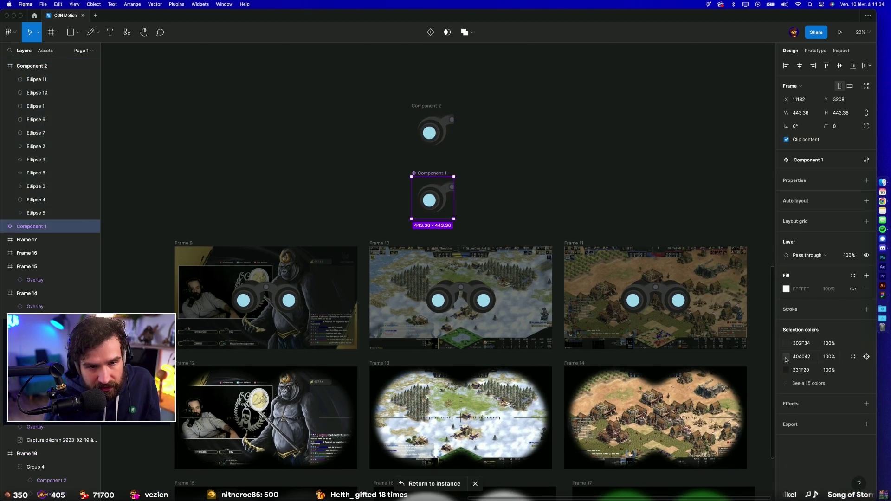
# Step: Warm the 404042 and 302F34 selection colours into tan CEB6A5 and brown 524841
pyautogui.click(786, 357)
pyautogui.moveTo(727, 402); pyautogui.dragTo(708, 402)
pyautogui.click(698, 292)
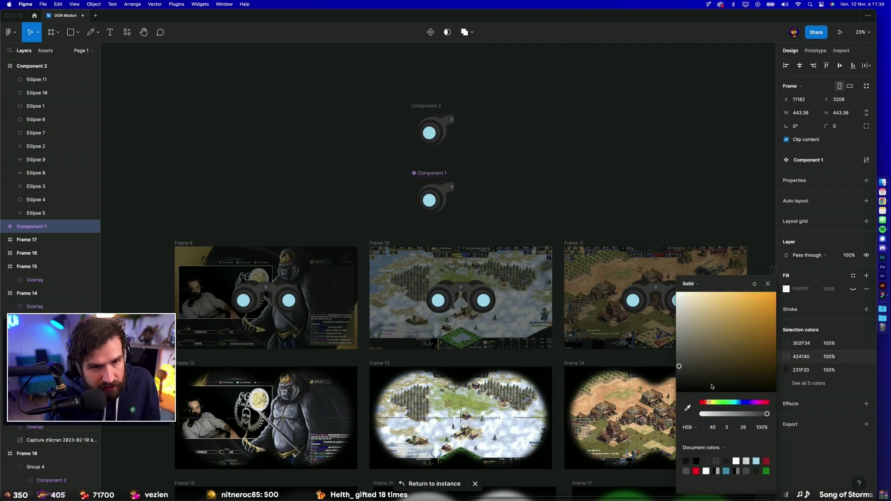
pyautogui.moveTo(693, 298)
pyautogui.mouseDown()
pyautogui.moveTo(706, 299)
pyautogui.moveTo(697, 311)
pyautogui.mouseUp()
pyautogui.moveTo(708, 403); pyautogui.dragTo(708, 405)
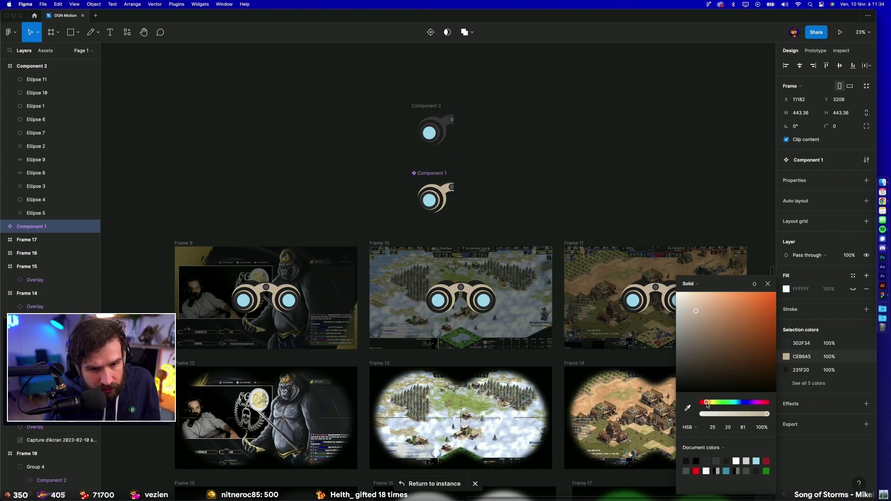
pyautogui.moveTo(808, 356)
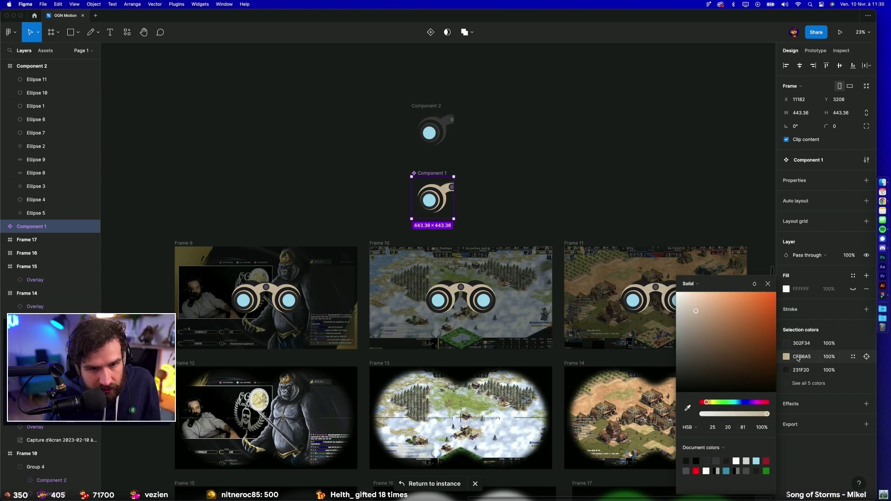
pyautogui.click(798, 359)
pyautogui.click(787, 344)
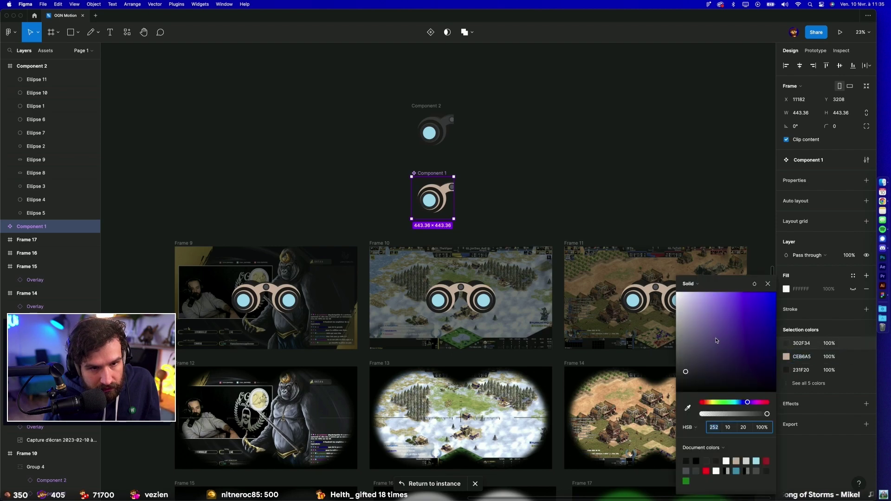
pyautogui.click(707, 402)
pyautogui.click(692, 347)
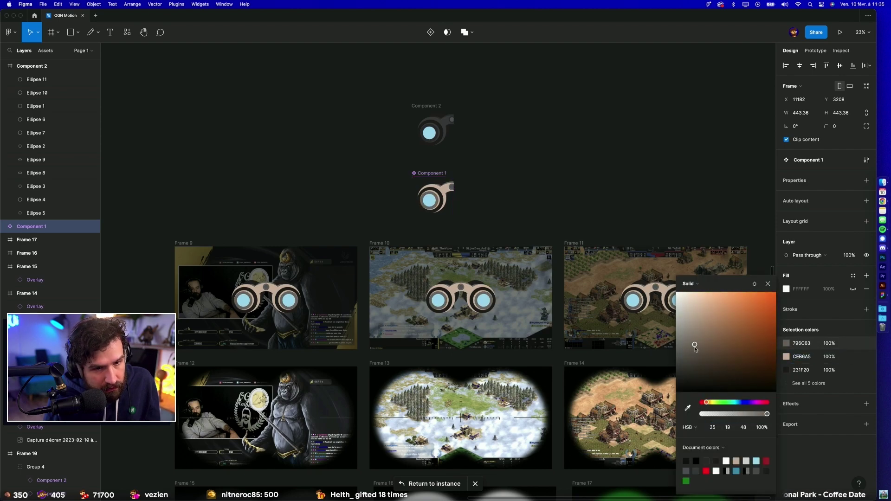
pyautogui.moveTo(696, 349); pyautogui.dragTo(697, 360)
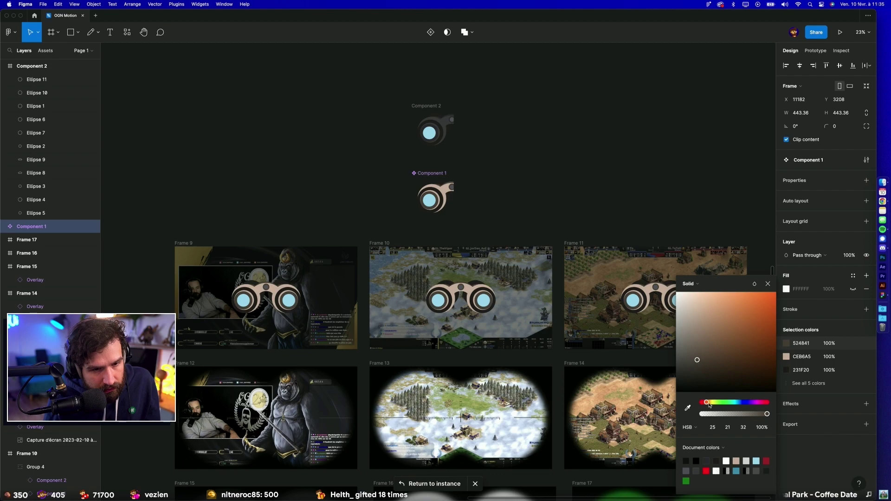
pyautogui.moveTo(708, 403); pyautogui.dragTo(709, 403)
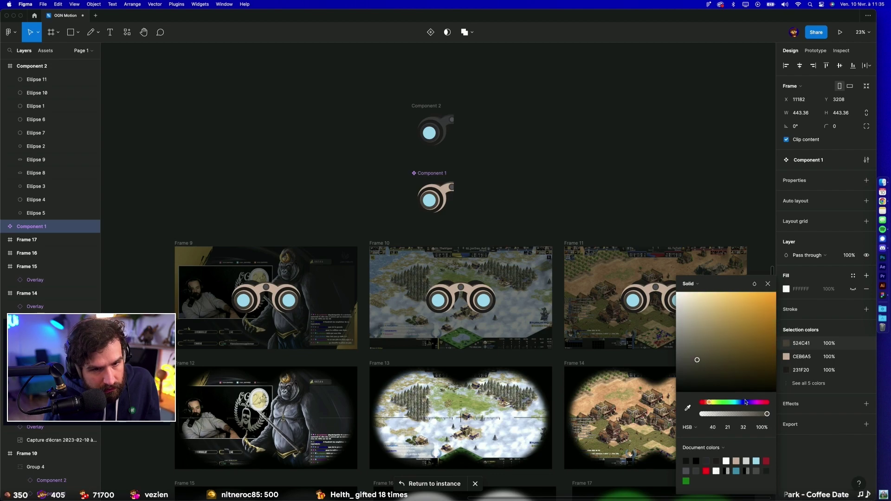
# Step: Warm the darkest 231F20 toward orange and shift the 64625A grey toward red
pyautogui.click(787, 372)
pyautogui.moveTo(704, 402); pyautogui.dragTo(695, 376)
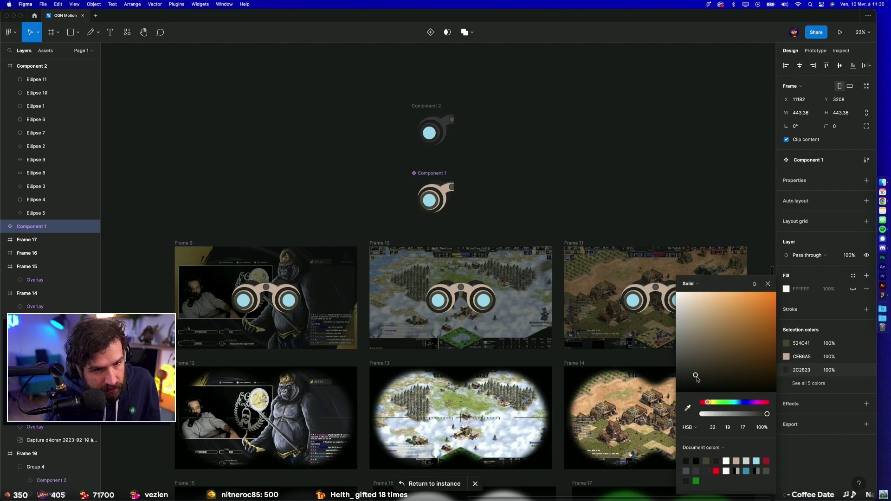
pyautogui.click(789, 384)
pyautogui.click(708, 404)
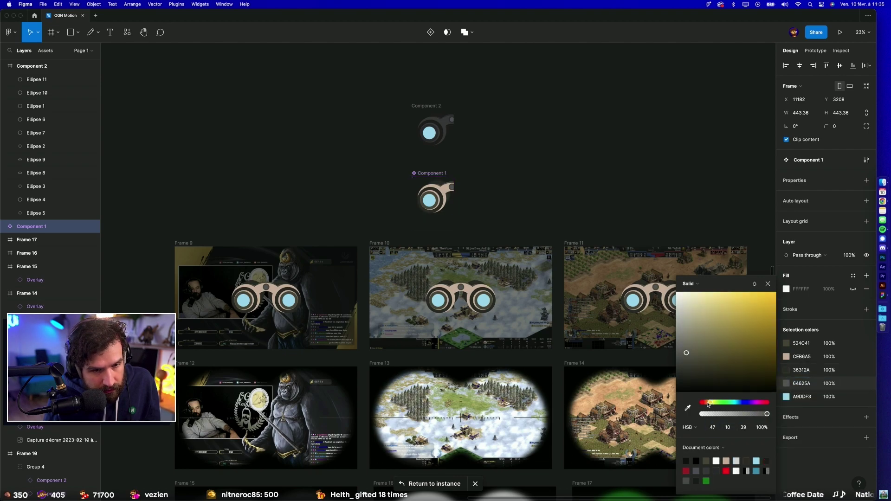
pyautogui.moveTo(708, 403); pyautogui.dragTo(707, 406)
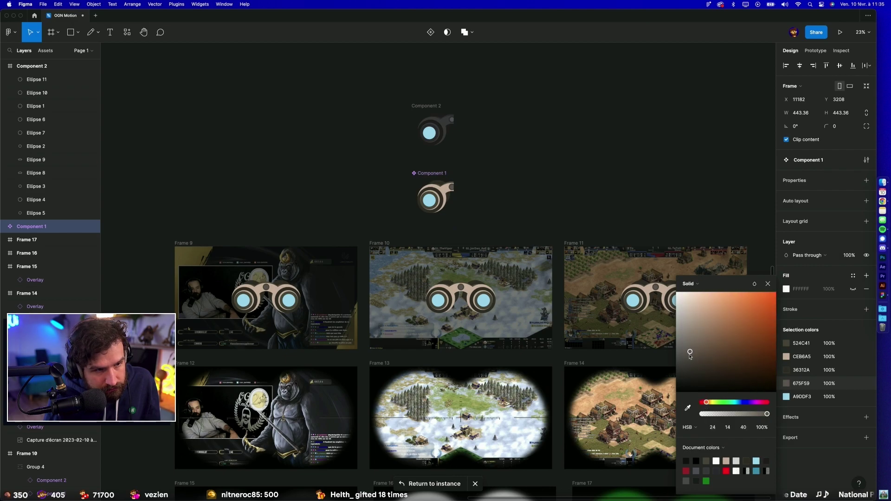
pyautogui.click(519, 198)
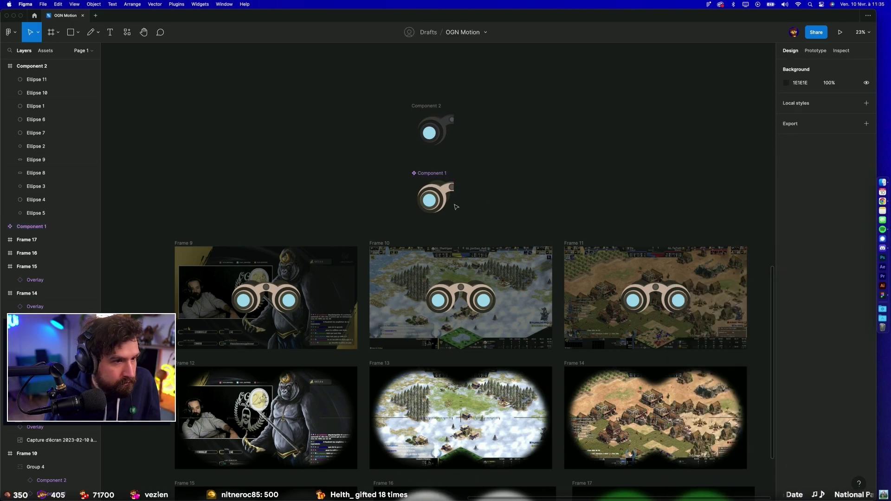
# Step: Change the lens ellipse fill from light blue to pale warm cream
pyautogui.doubleClick(431, 200)
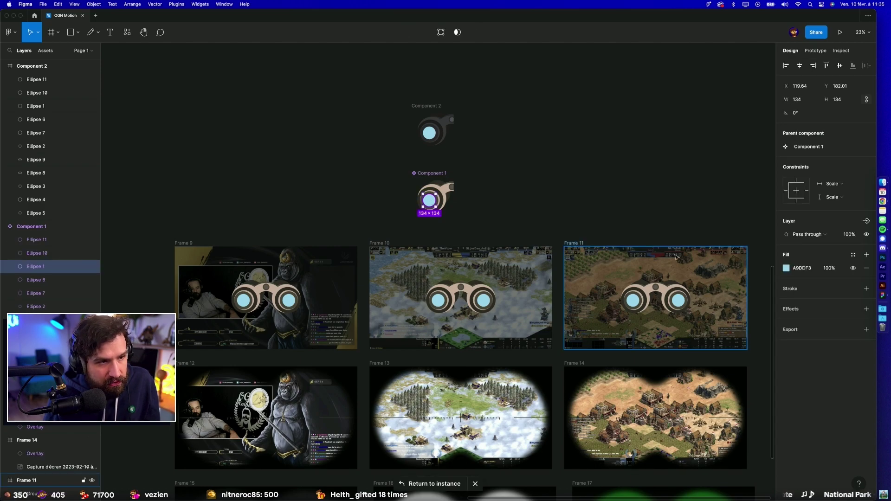
pyautogui.click(786, 269)
pyautogui.moveTo(703, 297); pyautogui.dragTo(686, 280)
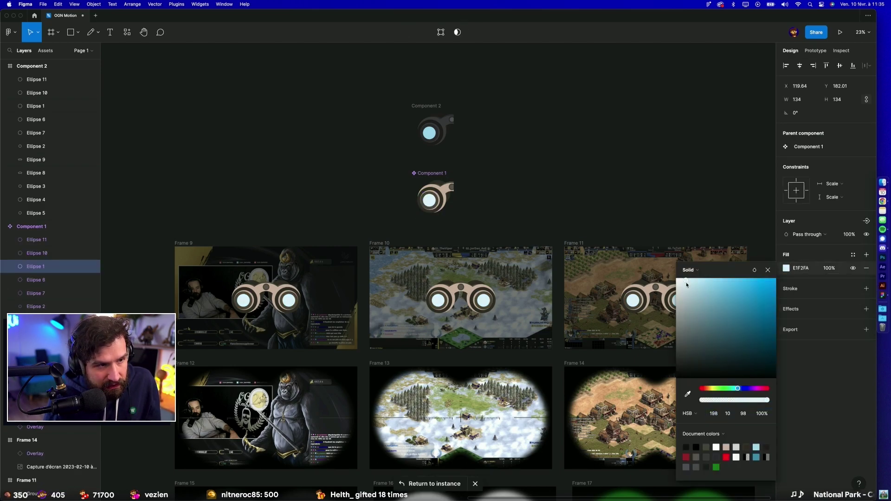
pyautogui.click(707, 393)
# Step: Select Component 1 and lighten its 524C41 brown
pyautogui.click(560, 181)
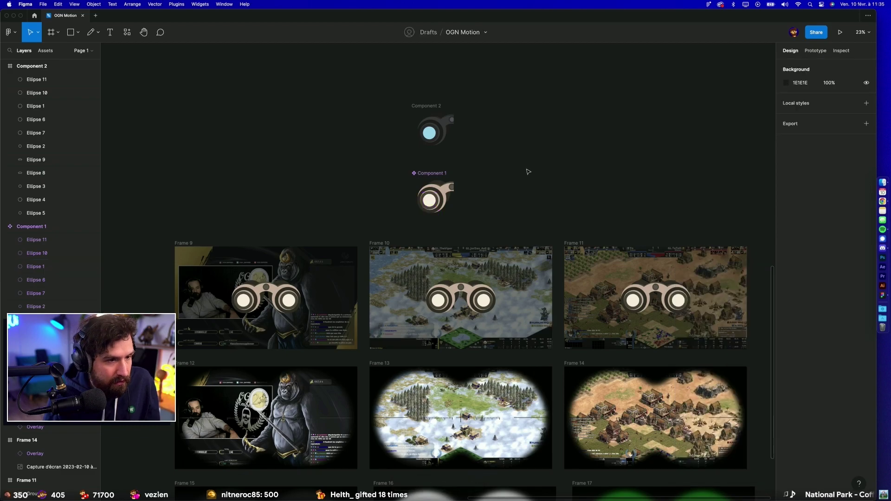
pyautogui.hscroll(-1, 552, 180)
pyautogui.hscroll(-3, 552, 180)
pyautogui.scroll(-1, 616, 129)
pyautogui.scroll(1, 615, 129)
pyautogui.hscroll(2, 585, 153)
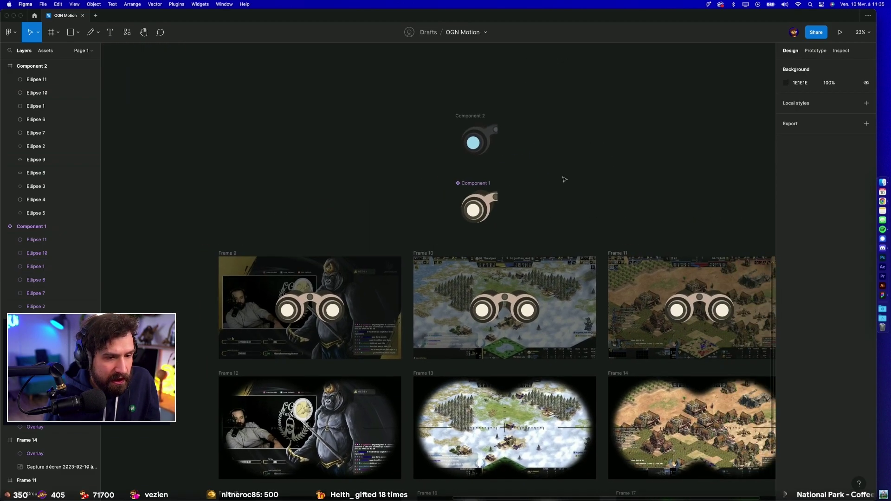
pyautogui.hscroll(2, 563, 179)
pyautogui.hscroll(1, 529, 167)
pyautogui.click(397, 185)
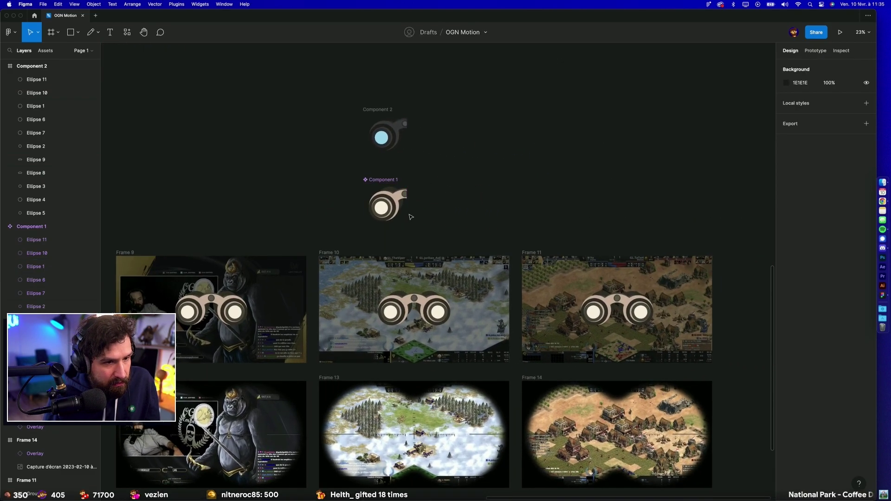
pyautogui.scroll(3, 408, 210)
pyautogui.scroll(1, 434, 190)
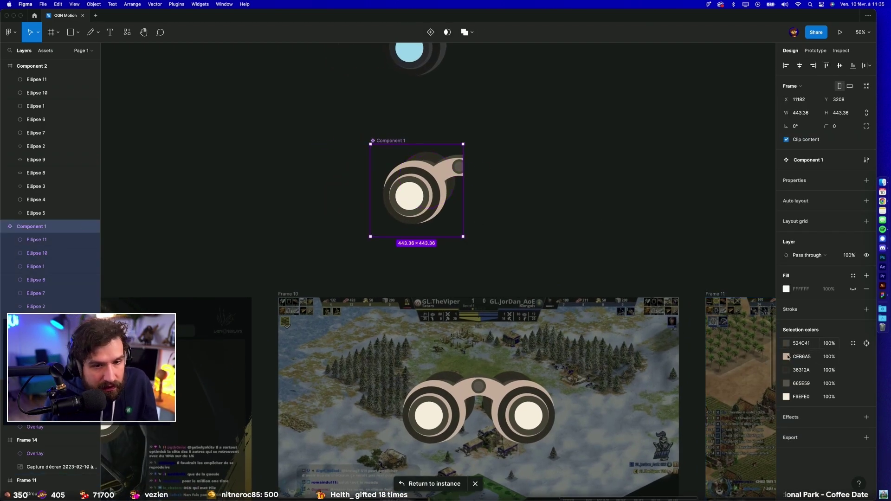
pyautogui.click(787, 344)
pyautogui.moveTo(708, 366); pyautogui.dragTo(700, 355)
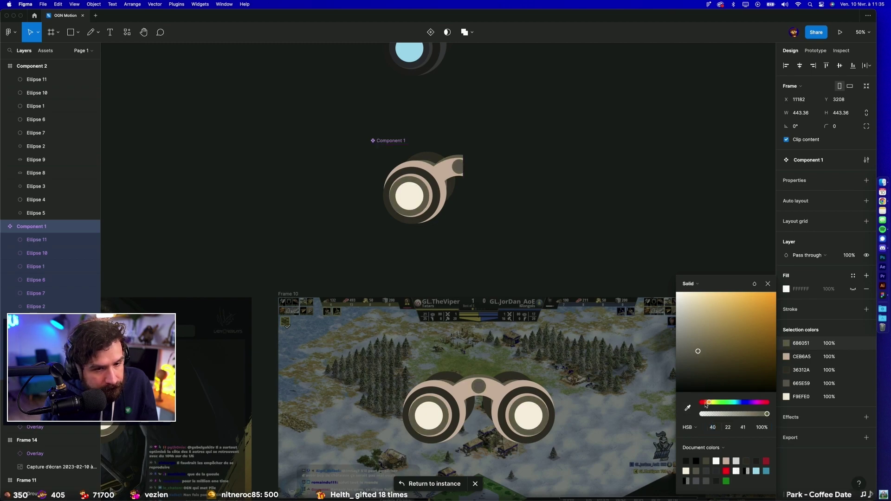
# Step: Lighten the darker brown to 957A67 and turn 36312A into a hue-25 brown
pyautogui.click(785, 360)
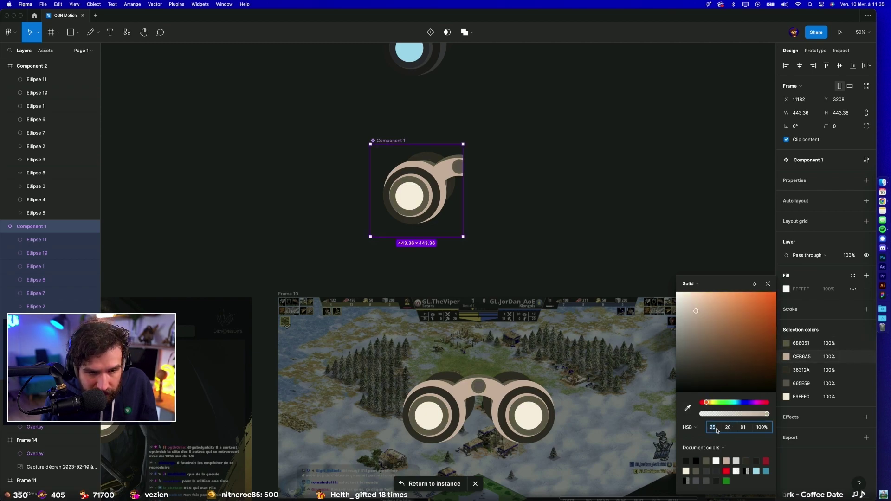
pyautogui.click(787, 343)
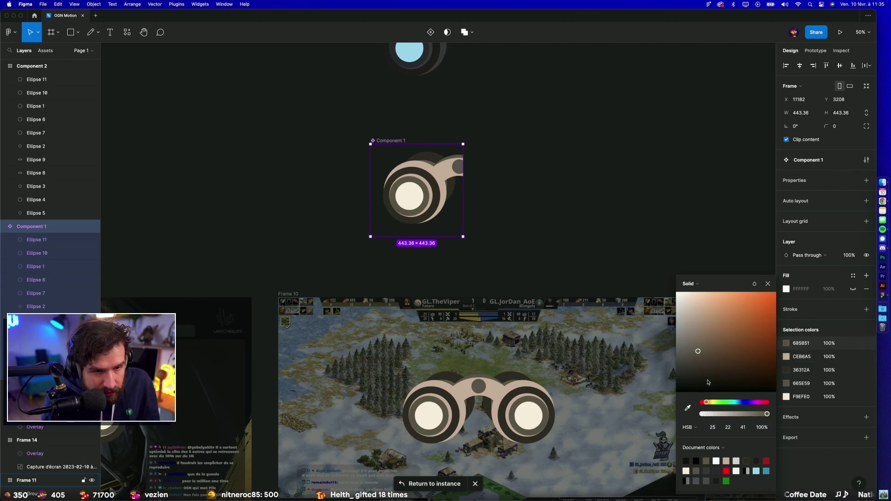
pyautogui.moveTo(698, 354); pyautogui.dragTo(707, 337)
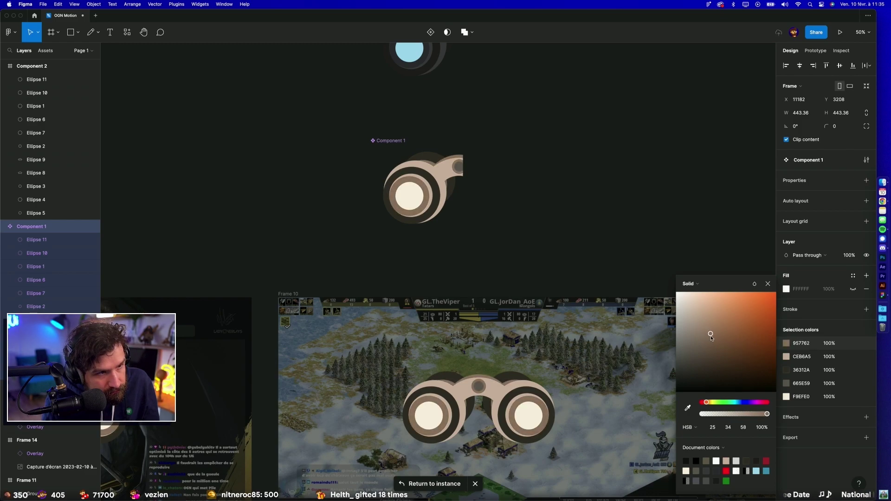
pyautogui.click(786, 370)
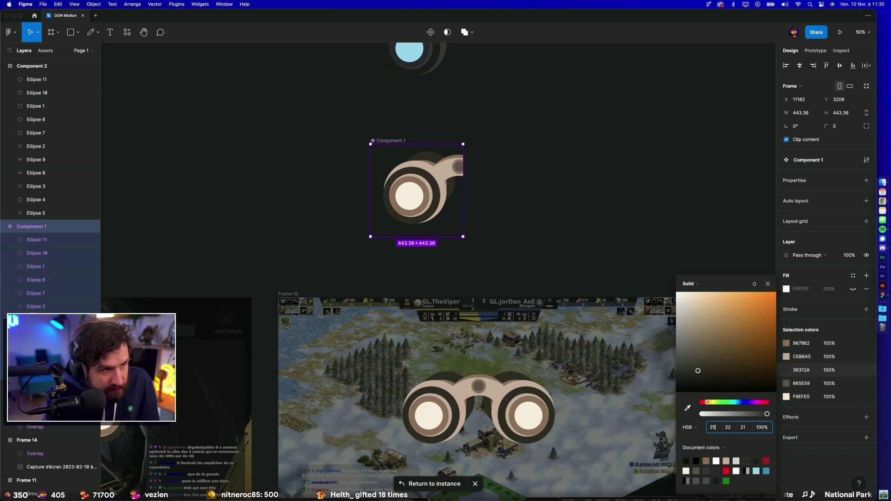
pyautogui.write('25')
pyautogui.press('Return')
pyautogui.moveTo(703, 372)
pyautogui.mouseDown()
pyautogui.moveTo(731, 351)
pyautogui.moveTo(716, 366)
pyautogui.mouseUp()
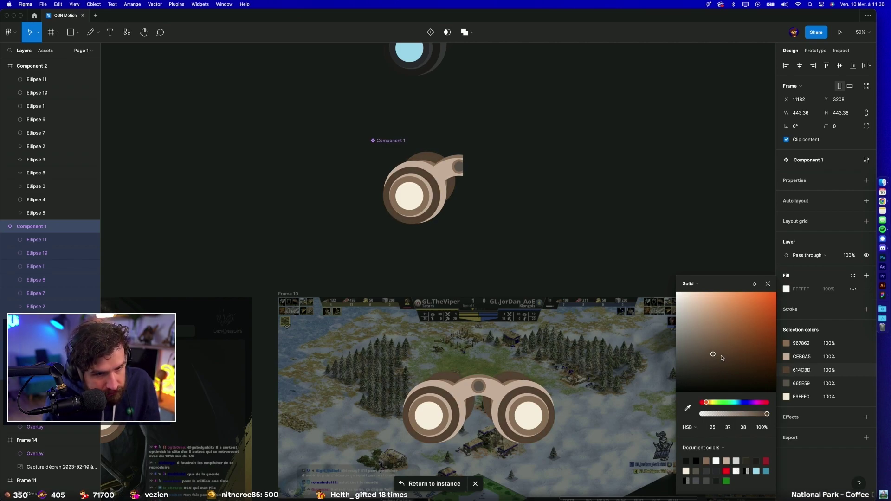
# Step: Retune the 665E59 grey into a mid-brown
pyautogui.moveTo(807, 383)
pyautogui.click(785, 385)
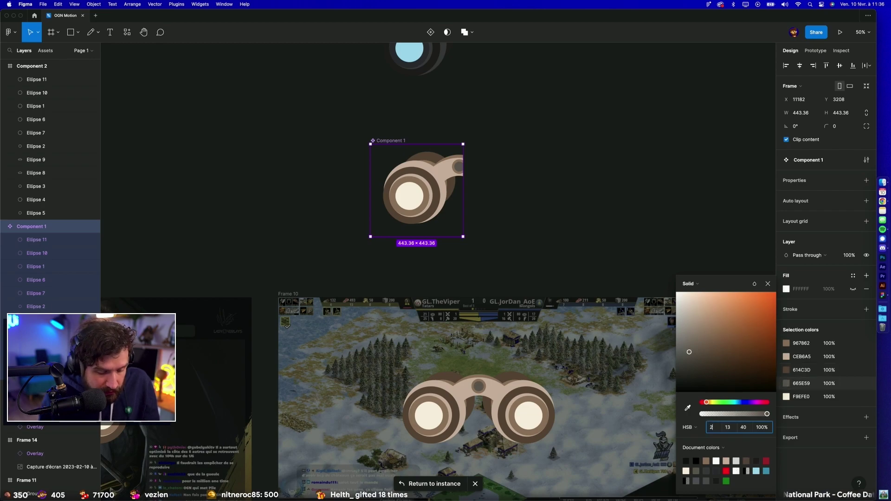
pyautogui.write('5')
pyautogui.moveTo(690, 353)
pyautogui.mouseDown()
pyautogui.moveTo(691, 369)
pyautogui.moveTo(705, 343)
pyautogui.moveTo(703, 363)
pyautogui.moveTo(725, 341)
pyautogui.mouseUp()
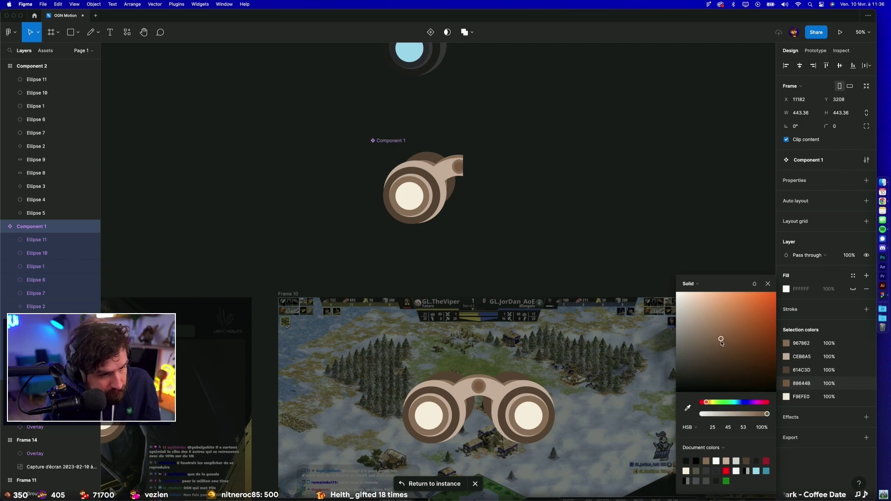
pyautogui.click(514, 196)
pyautogui.scroll(-5, 514, 196)
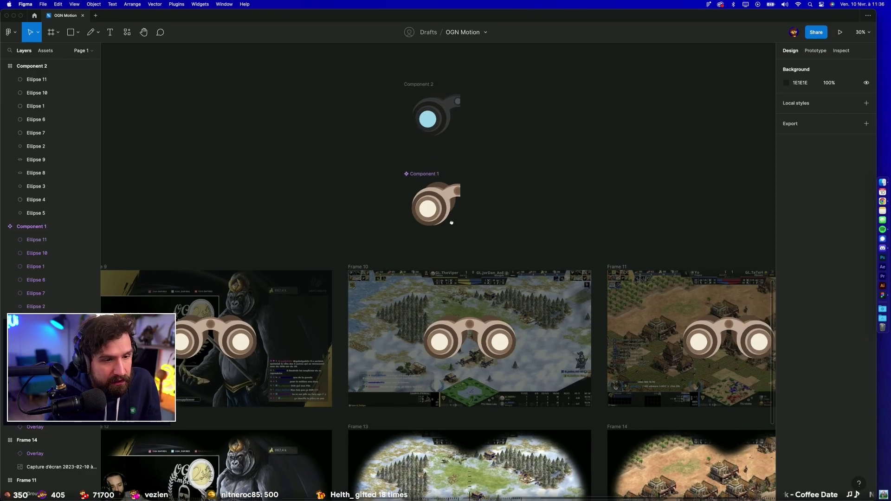
# Step: Alt-drag a detached copy of Component 1 to create Component 3 nearby
pyautogui.hscroll(-5, 449, 223)
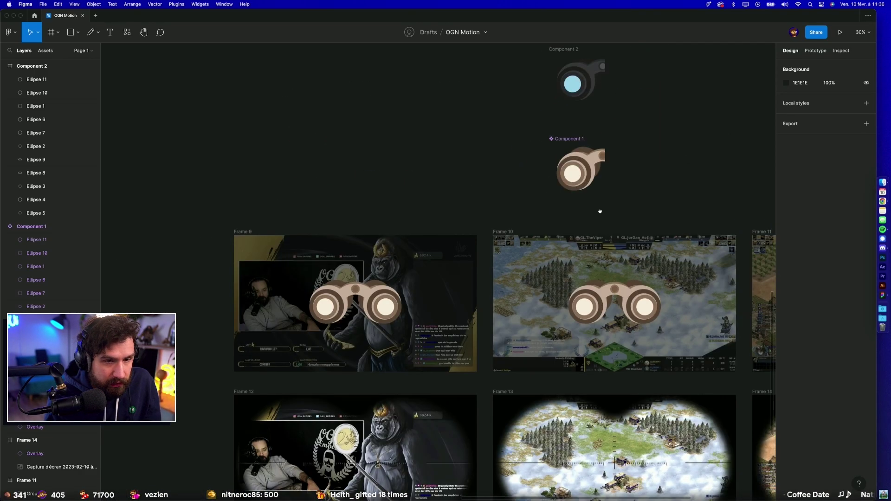
pyautogui.moveTo(652, 179); pyautogui.dragTo(553, 239)
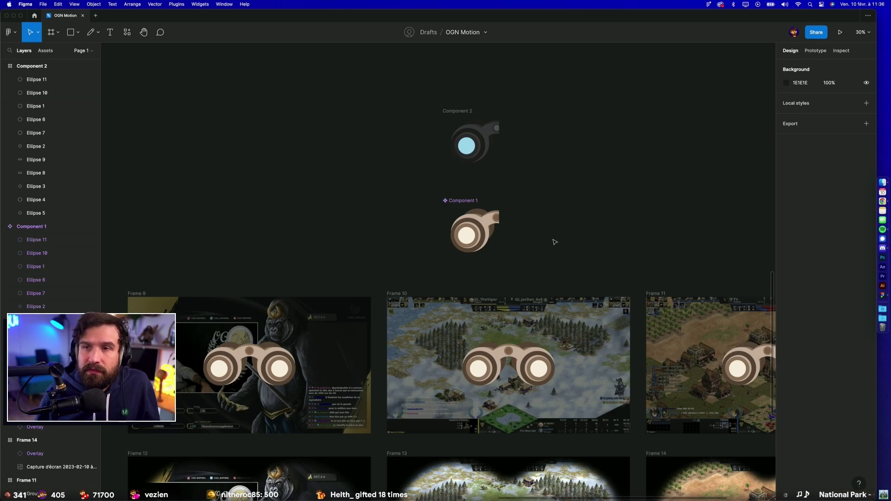
pyautogui.moveTo(554, 242)
pyautogui.mouseDown()
pyautogui.moveTo(377, 44)
pyautogui.moveTo(527, 299)
pyautogui.mouseUp()
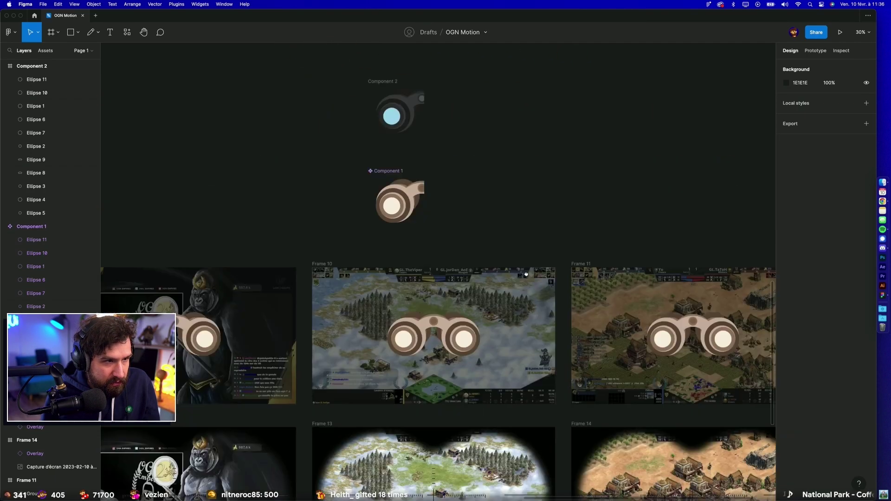
pyautogui.click(446, 292)
pyautogui.moveTo(309, 172); pyautogui.dragTo(312, 168)
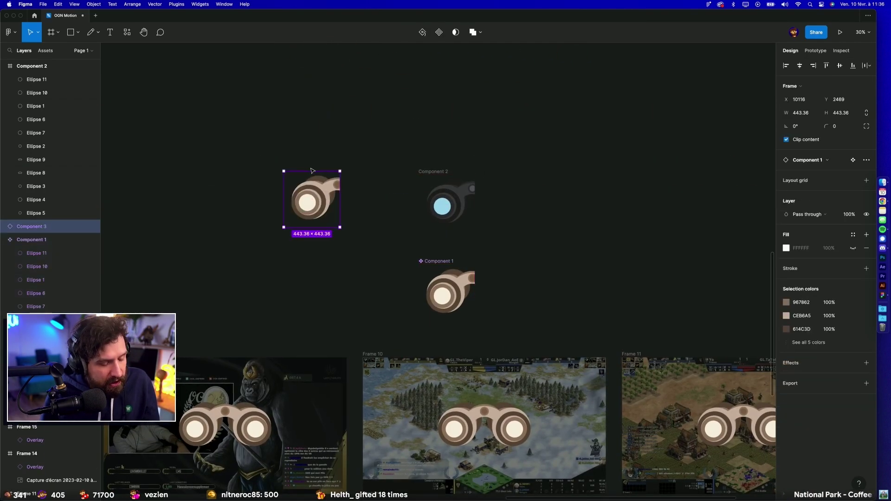
pyautogui.press('super+alt+b')
pyautogui.click(337, 147)
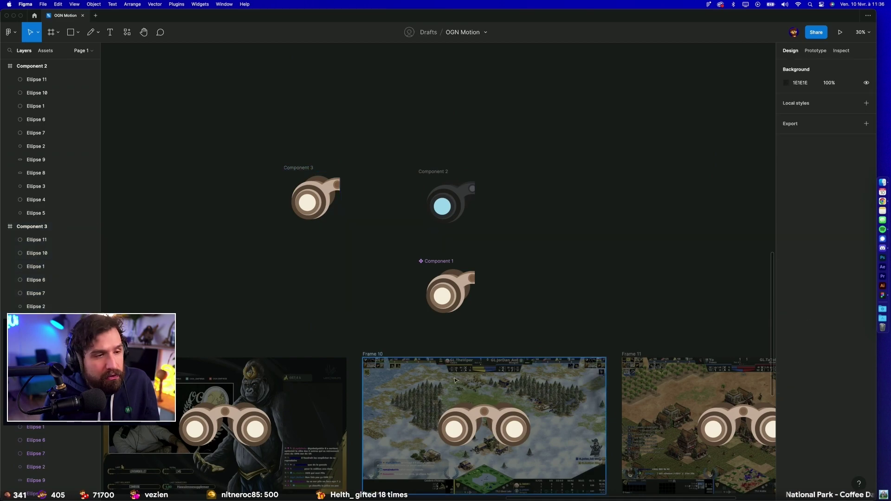
# Step: Pan around the canvas to review the overlay frames and components
pyautogui.scroll(-5, 388, 251)
pyautogui.hscroll(-3, 388, 251)
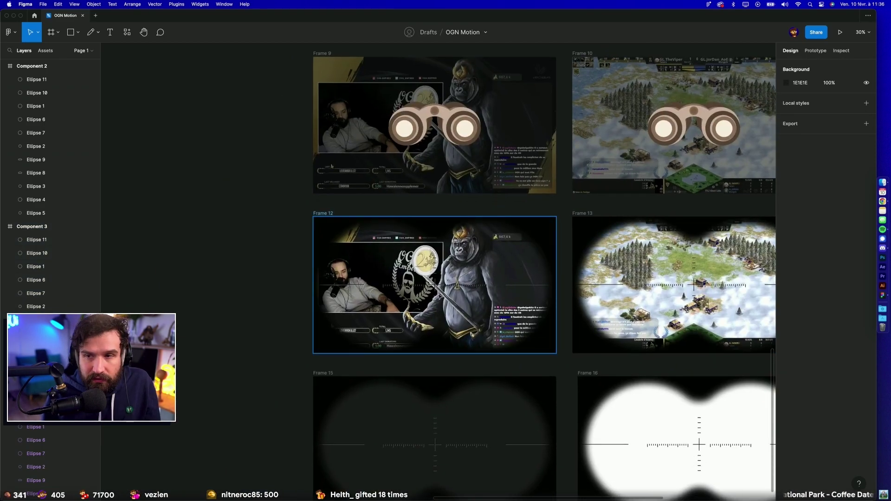
pyautogui.hscroll(5, 439, 295)
pyautogui.scroll(-3, 446, 297)
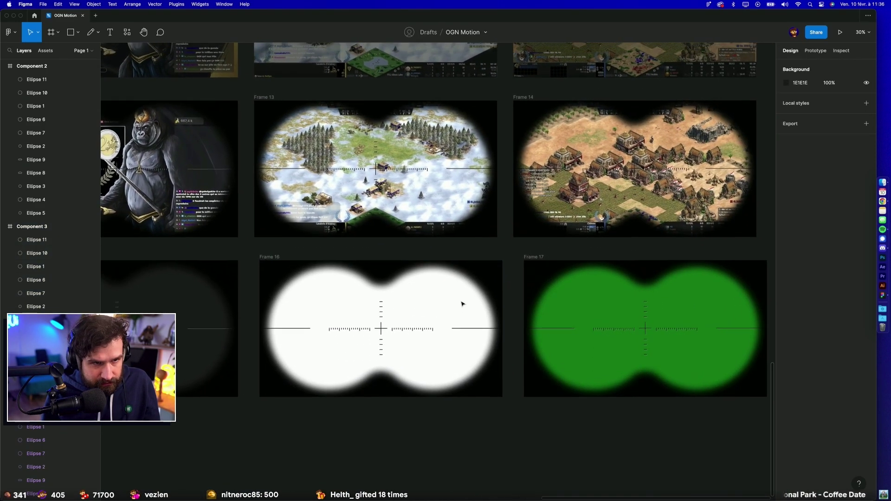
pyautogui.scroll(5, 461, 304)
pyautogui.hscroll(-2, 462, 304)
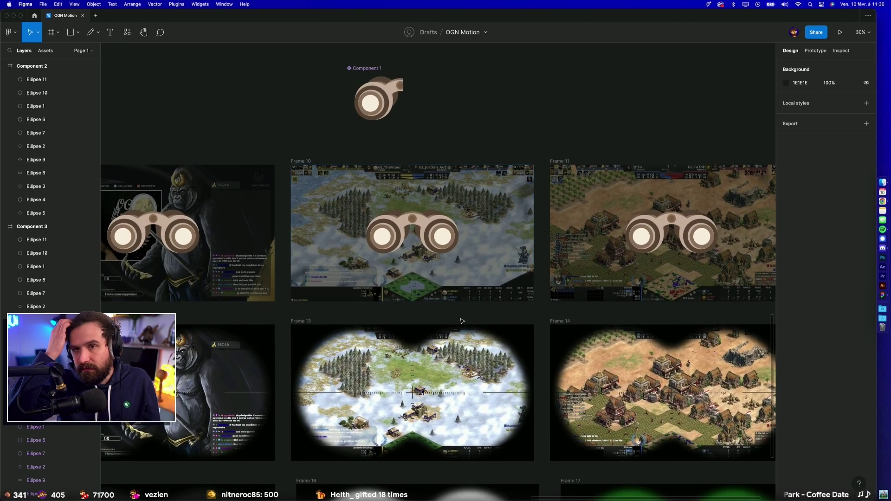
pyautogui.scroll(5, 337, 214)
pyautogui.hscroll(-1, 337, 214)
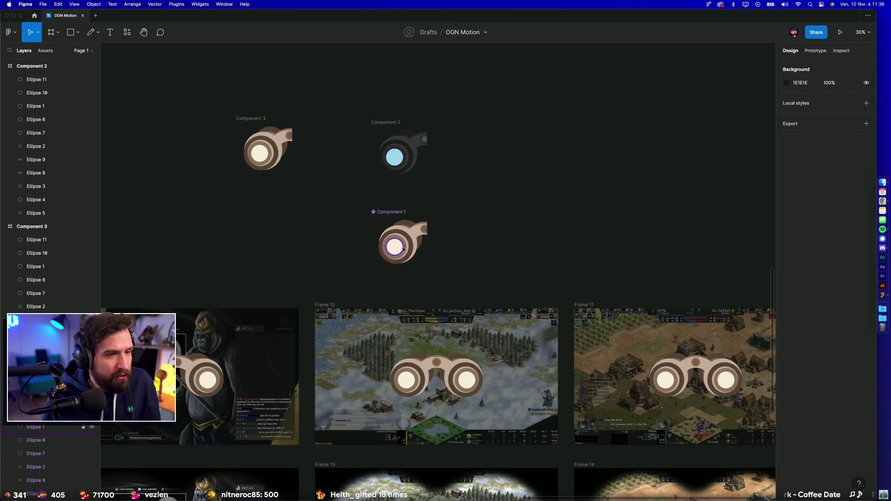
# Step: Recolour Component 1's lens circle light blue
pyautogui.click(394, 160)
pyautogui.click(393, 248)
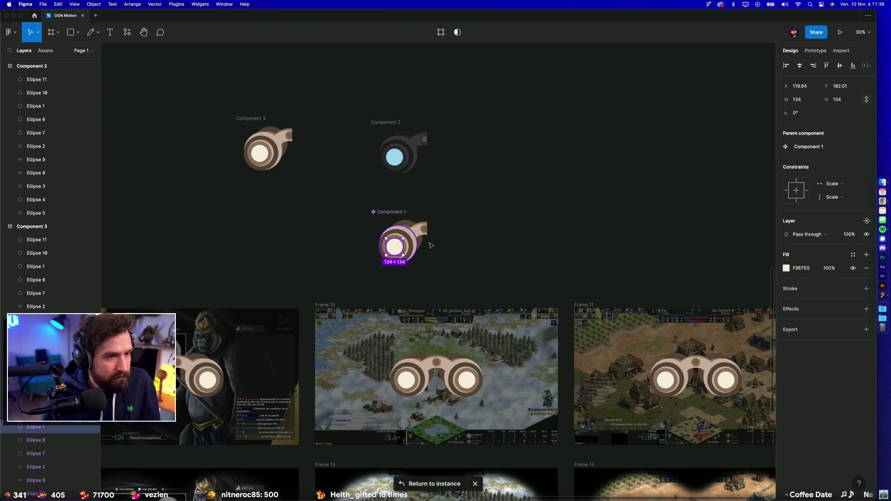
pyautogui.click(461, 266)
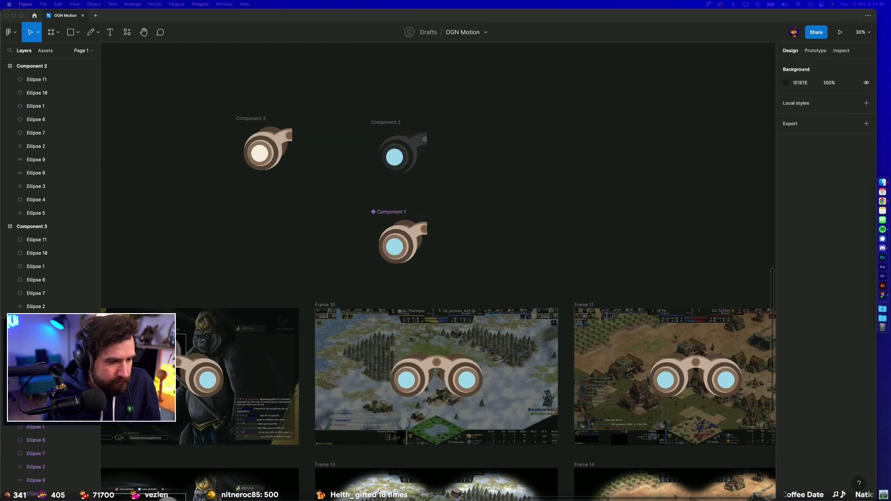
pyautogui.scroll(-5, 212, 204)
# Step: Place a copy of the binoculars reference image beside the components
pyautogui.moveTo(208, 207)
pyautogui.mouseDown()
pyautogui.moveTo(434, 360)
pyautogui.moveTo(551, 340)
pyautogui.mouseUp()
pyautogui.moveTo(319, 227); pyautogui.dragTo(698, 319)
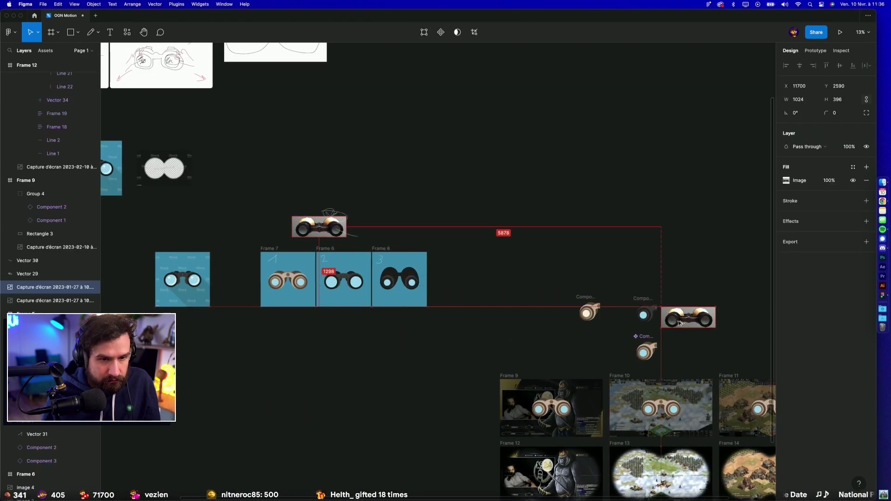
pyautogui.scroll(10, 684, 345)
pyautogui.moveTo(714, 368); pyautogui.dragTo(542, 310)
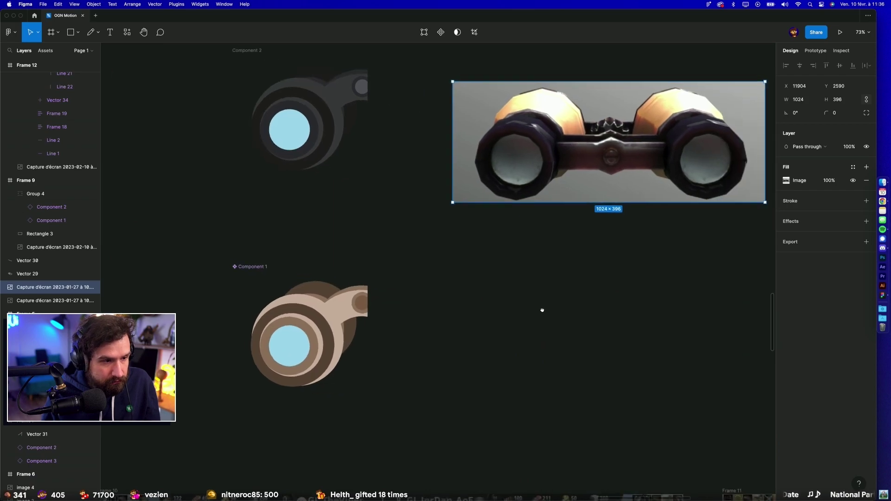
pyautogui.moveTo(605, 143)
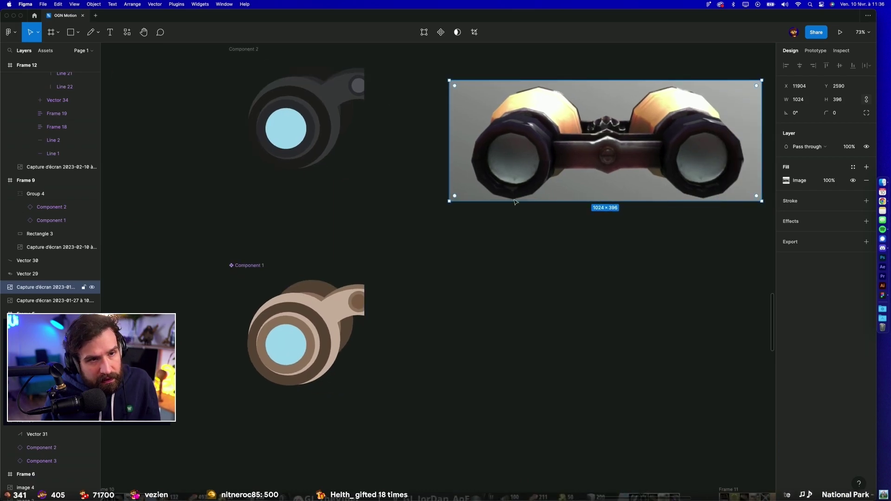
# Step: Give Component 1's lens ring Component 2's dark 302F34 colour, reverting a trial resize
pyautogui.doubleClick(261, 345)
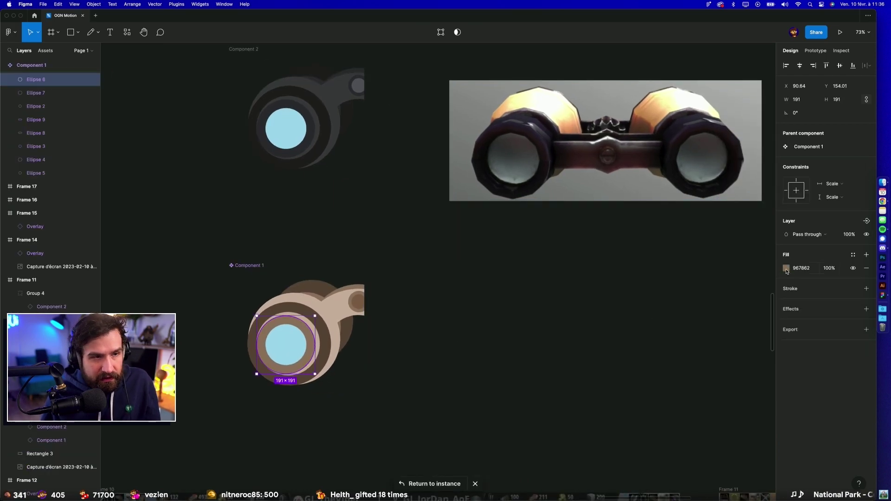
pyautogui.press('i')
pyautogui.click(320, 139)
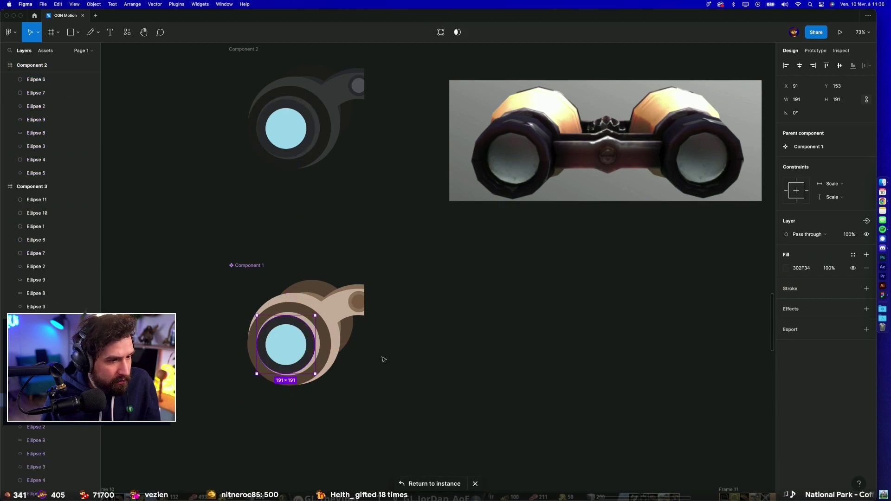
pyautogui.click(427, 362)
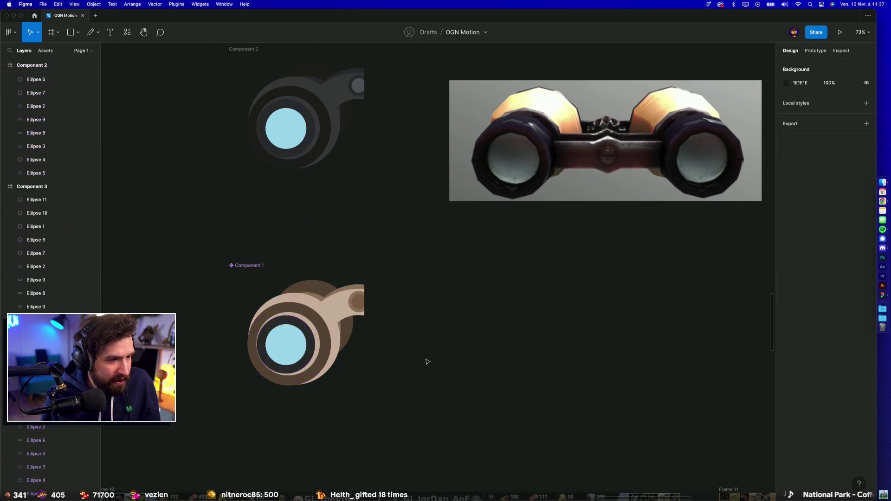
pyautogui.doubleClick(304, 317)
pyautogui.moveTo(304, 316); pyautogui.dragTo(305, 312)
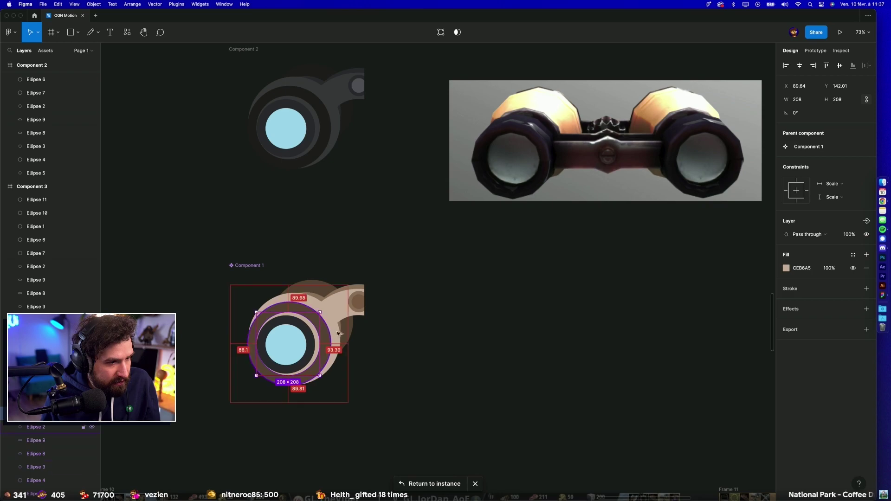
pyautogui.click(787, 268)
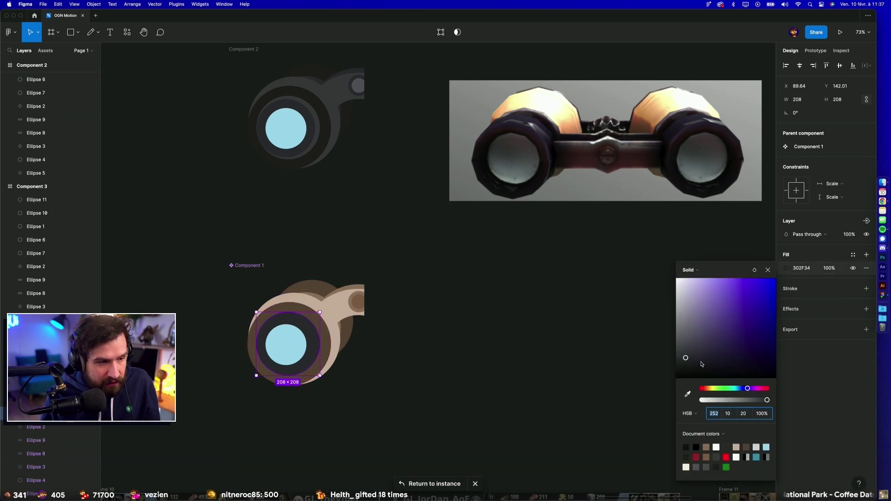
pyautogui.moveTo(701, 362); pyautogui.dragTo(693, 352)
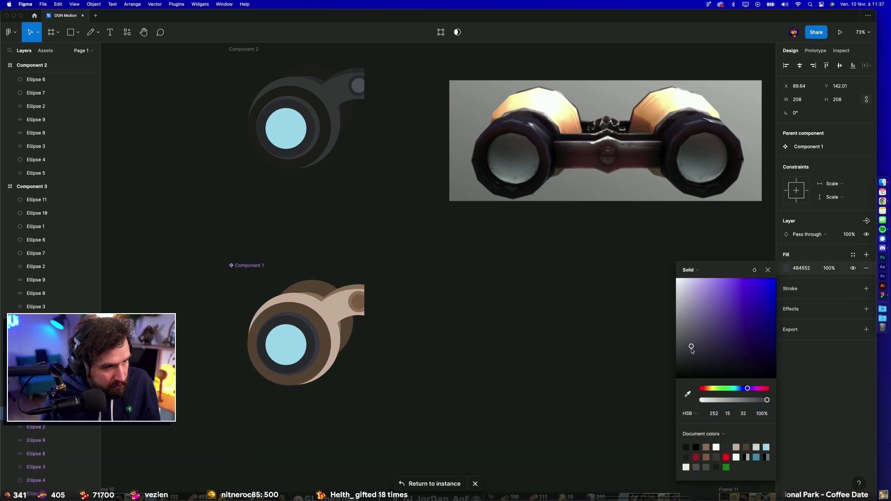
pyautogui.press('Escape')
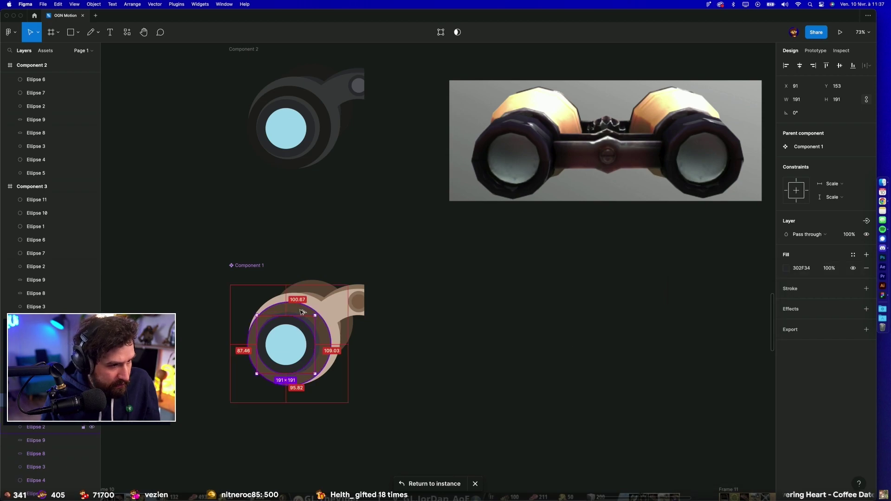
# Step: Bring all three components into view and select a light body shape of Component 1
pyautogui.moveTo(404, 363); pyautogui.dragTo(480, 331)
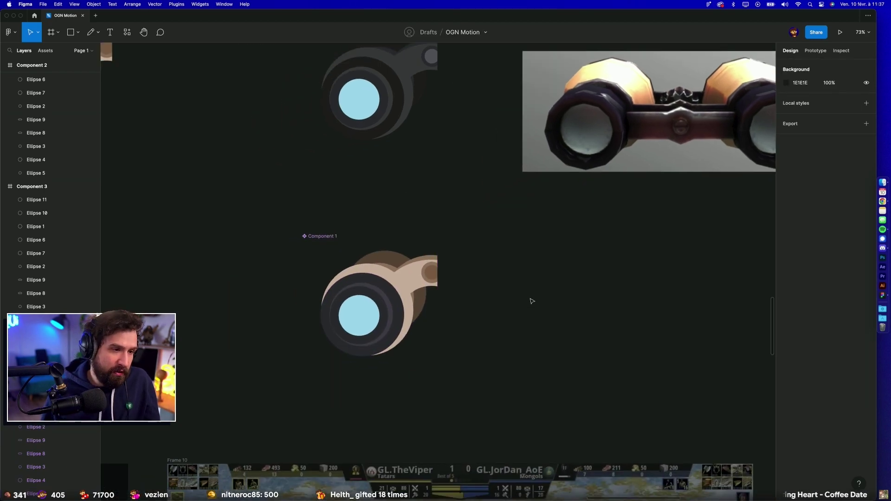
pyautogui.scroll(-5, 531, 300)
pyautogui.moveTo(533, 277); pyautogui.dragTo(523, 252)
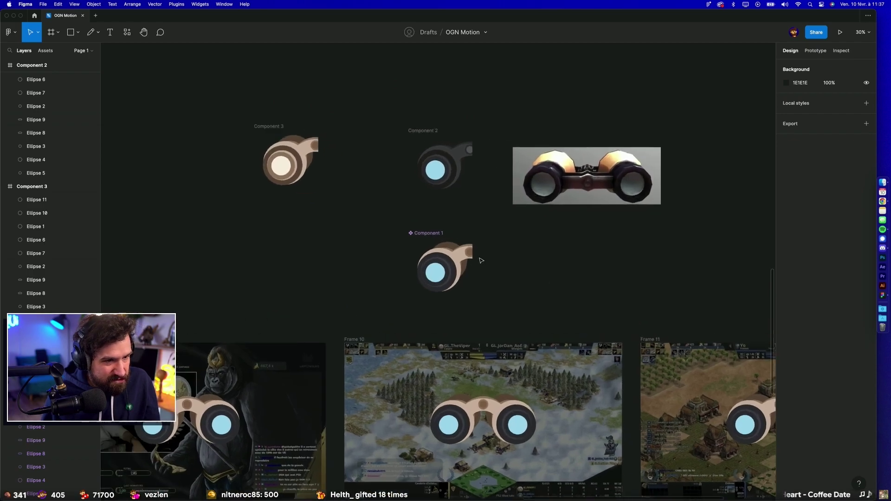
pyautogui.scroll(5, 427, 259)
pyautogui.click(427, 259)
# Step: Add the second light body shape and make both body shapes a saturated bright yellow
pyautogui.keyDown('shift'); pyautogui.click(438, 297); pyautogui.keyUp('shift')
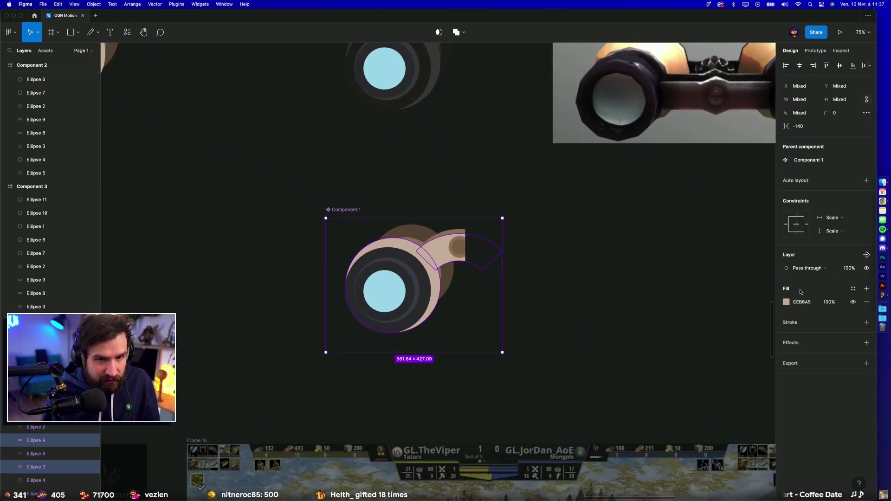
pyautogui.click(786, 302)
pyautogui.click(710, 402)
pyautogui.moveTo(743, 334); pyautogui.dragTo(798, 278)
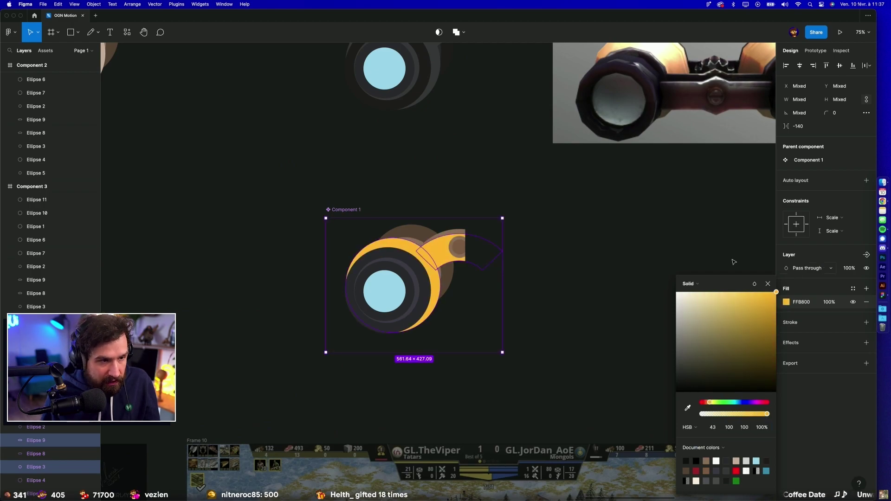
pyautogui.click(767, 284)
pyautogui.click(594, 221)
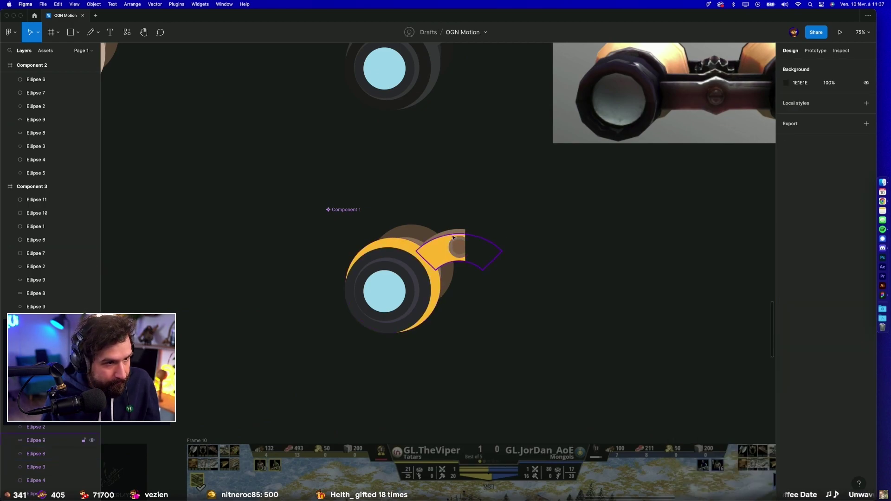
# Step: Select the whole Component 1 and set its first selection colour to FFB800
pyautogui.doubleClick(434, 234)
pyautogui.press('Escape')
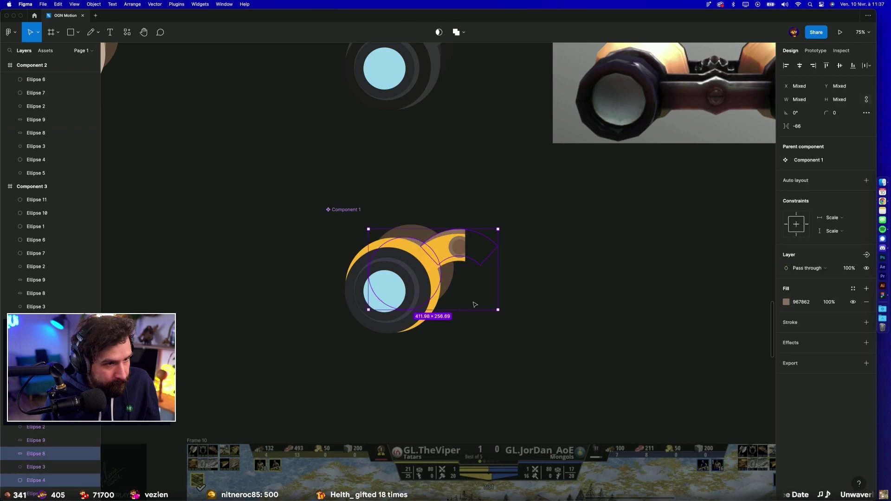
pyautogui.press('Escape')
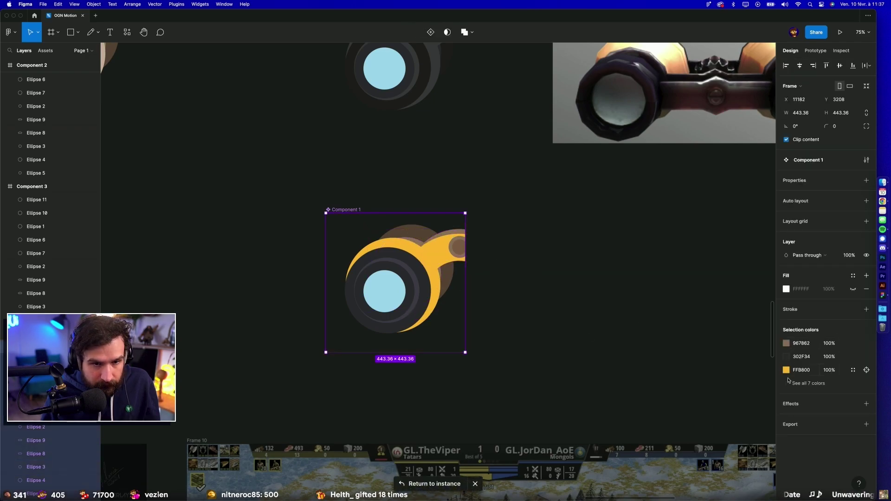
pyautogui.click(809, 383)
pyautogui.click(799, 343)
pyautogui.write('FFB800')
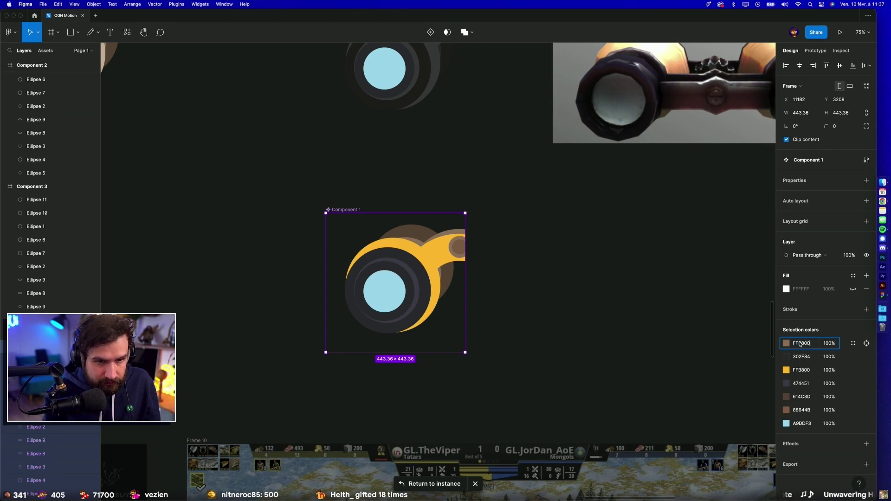
# Step: Darken the FFB800 body colour to a deeper gold with a slight hue nudge
pyautogui.click(790, 345)
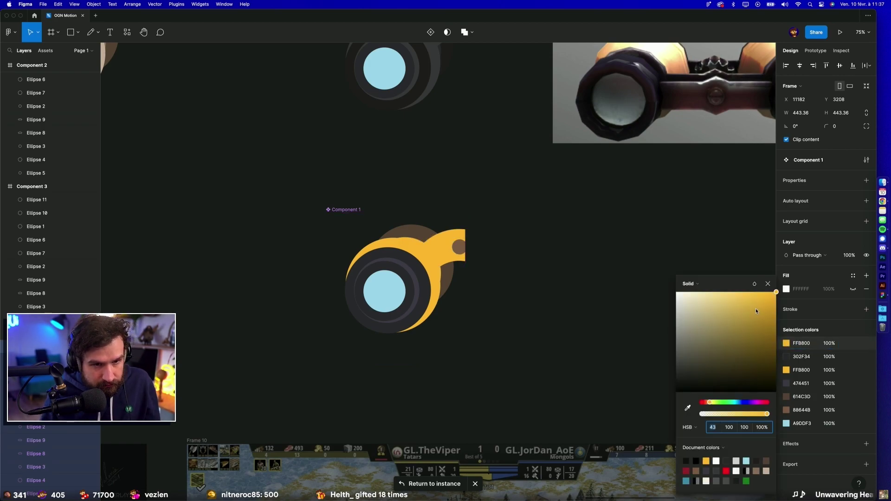
pyautogui.moveTo(756, 308)
pyautogui.mouseDown()
pyautogui.moveTo(783, 315)
pyautogui.moveTo(784, 327)
pyautogui.mouseUp()
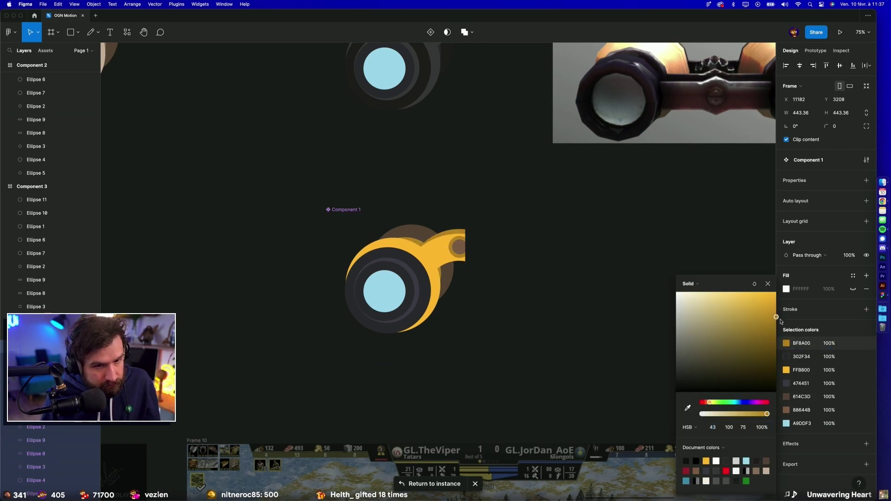
pyautogui.moveTo(709, 404); pyautogui.dragTo(711, 403)
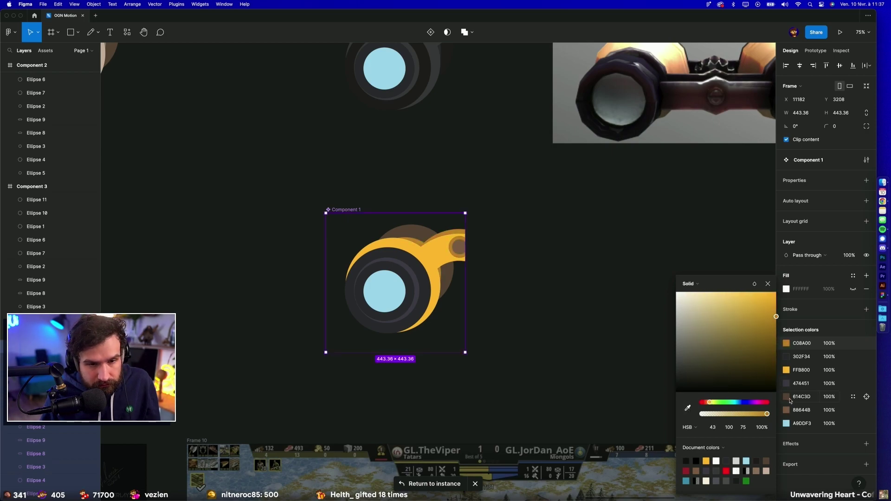
pyautogui.click(803, 344)
# Step: Try pasting the gold over the dark brown and shifting the ring toward orange, undoing both
pyautogui.click(802, 397)
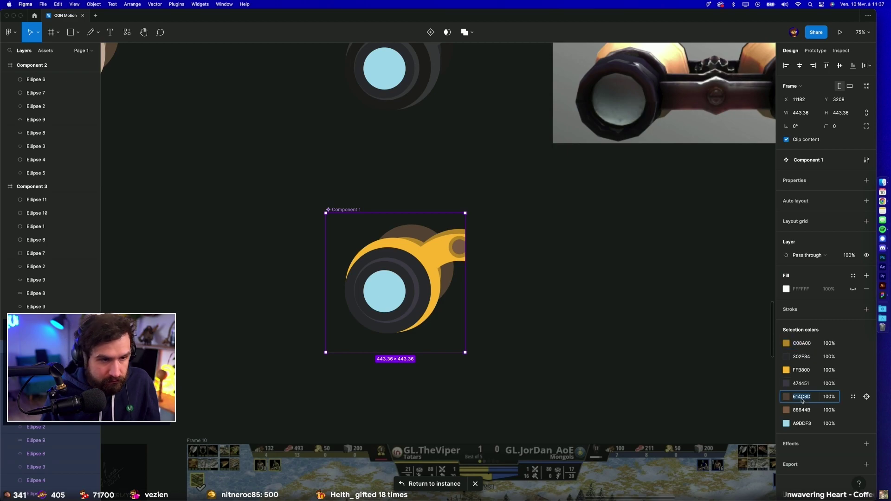
pyautogui.write('C08A00')
pyautogui.press('Return')
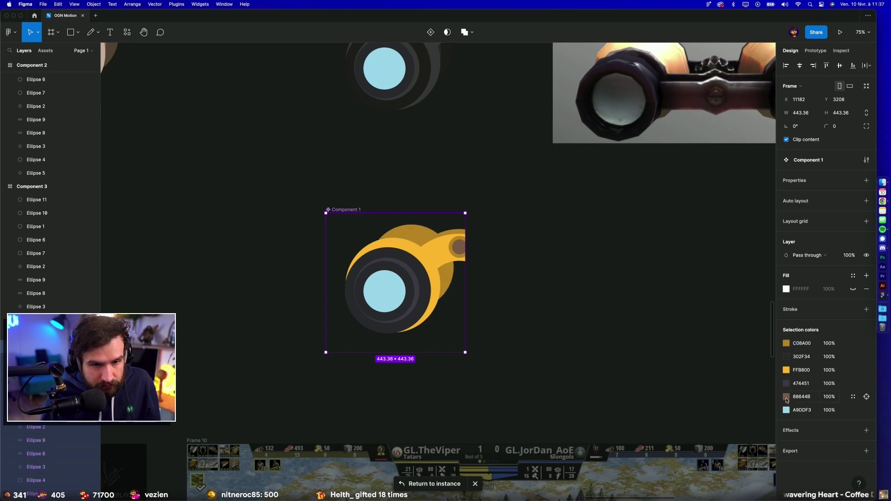
pyautogui.hotkey('ctrl', 'z')
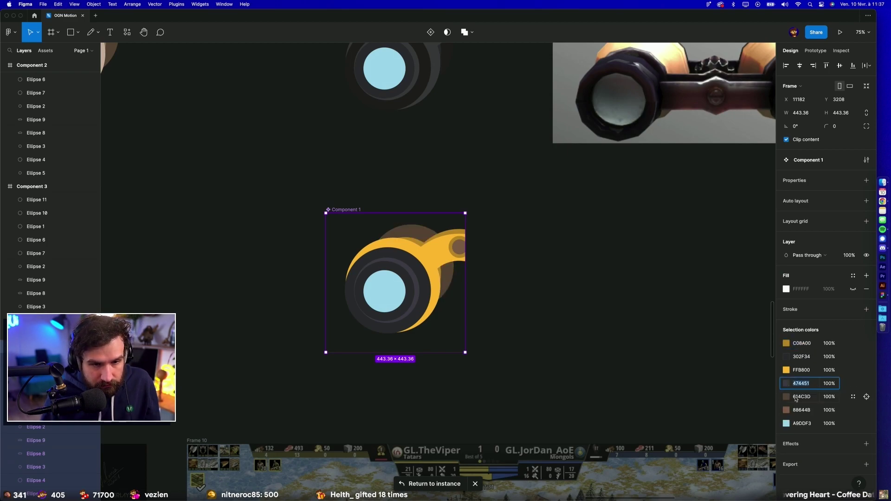
pyautogui.click(789, 386)
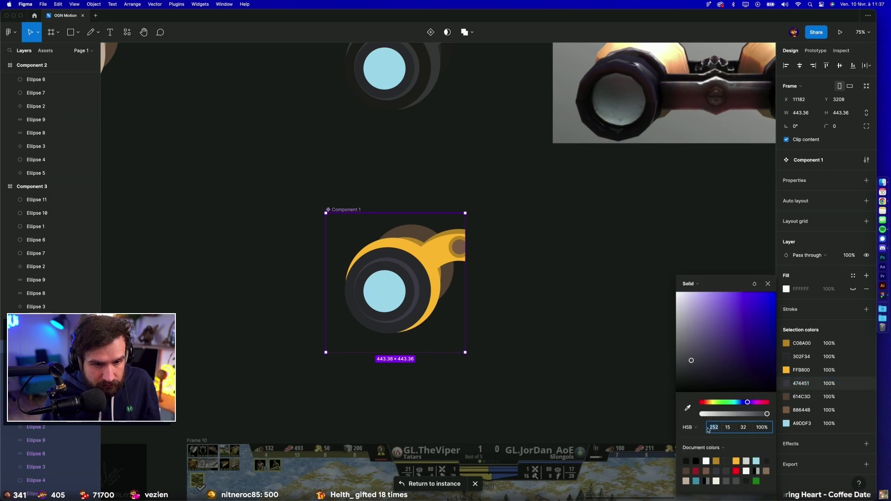
pyautogui.moveTo(728, 402); pyautogui.dragTo(706, 402)
pyautogui.moveTo(727, 329); pyautogui.dragTo(754, 311)
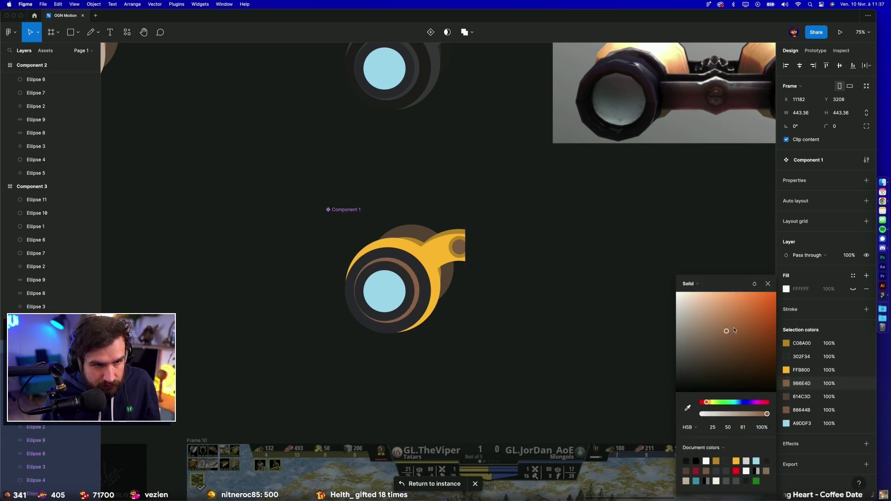
pyautogui.hotkey('ctrl', 'z')
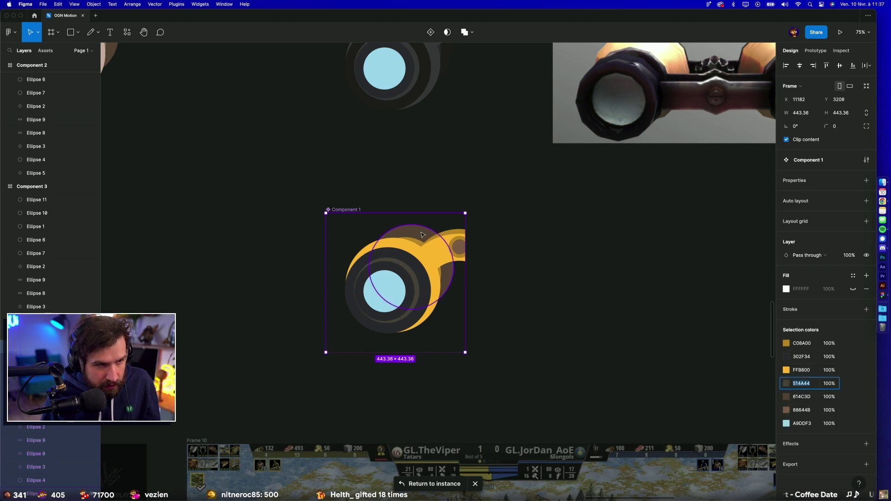
# Step: Recolour the brown 614C3D ellipses, trying orange before settling on golden yellow BF820A
pyautogui.click(866, 409)
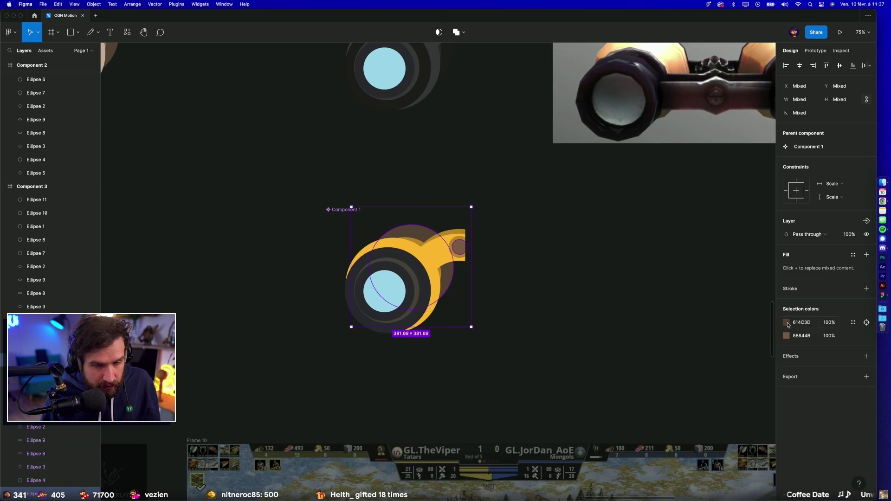
pyautogui.click(785, 322)
pyautogui.click(768, 309)
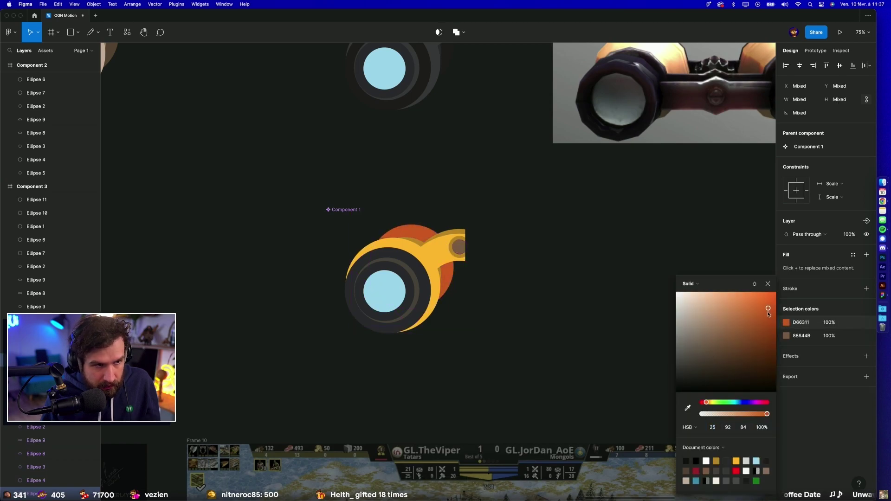
pyautogui.moveTo(768, 312); pyautogui.dragTo(738, 354)
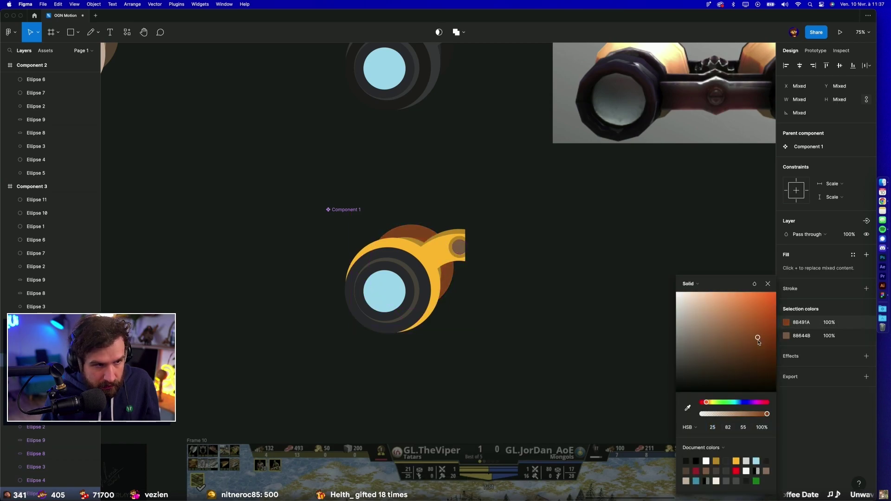
pyautogui.click(737, 461)
pyautogui.moveTo(759, 330); pyautogui.dragTo(774, 322)
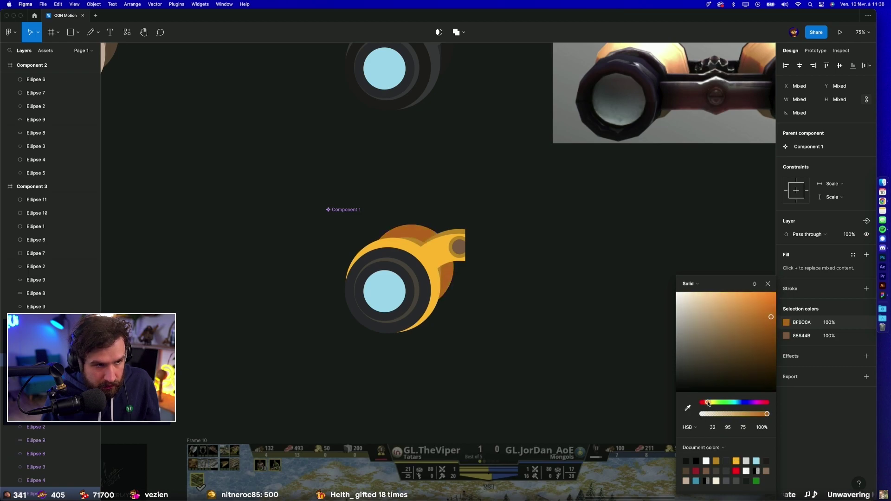
pyautogui.moveTo(709, 403); pyautogui.dragTo(710, 404)
pyautogui.click(802, 326)
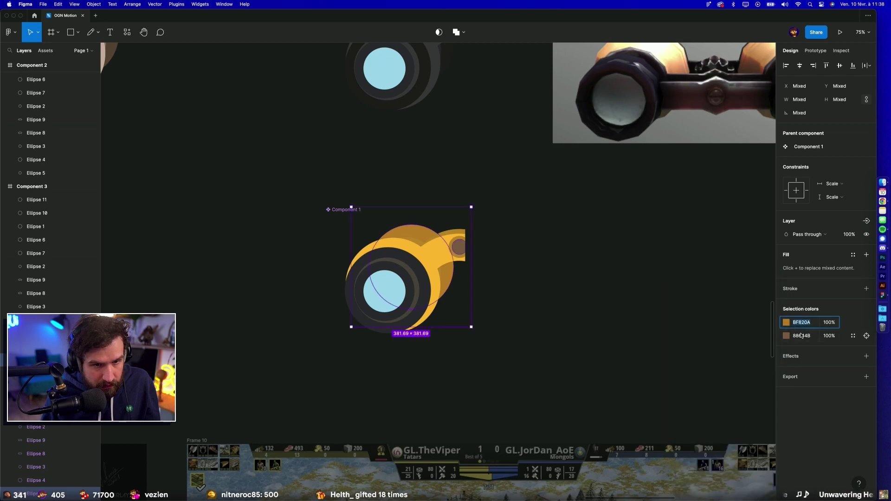
pyautogui.click(632, 351)
# Step: Zoom out to review Frames 9–17, then pan back to the components and reference images
pyautogui.scroll(-5, 632, 352)
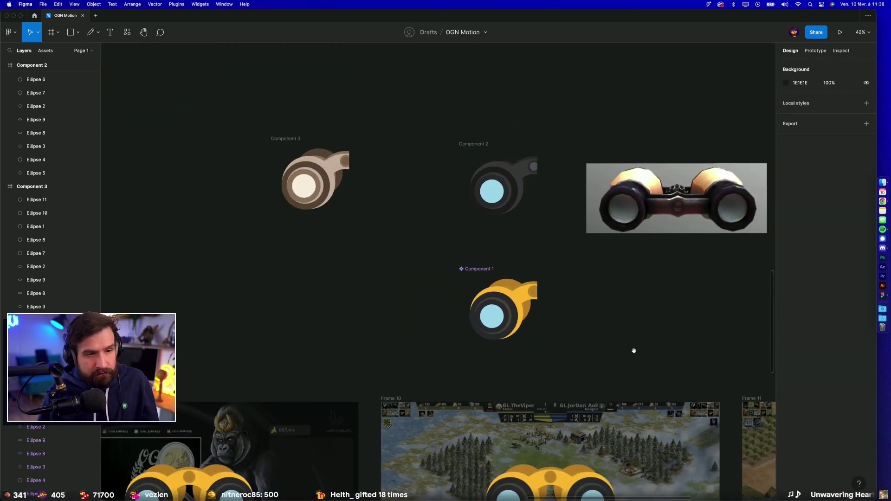
pyautogui.scroll(-3, 489, 113)
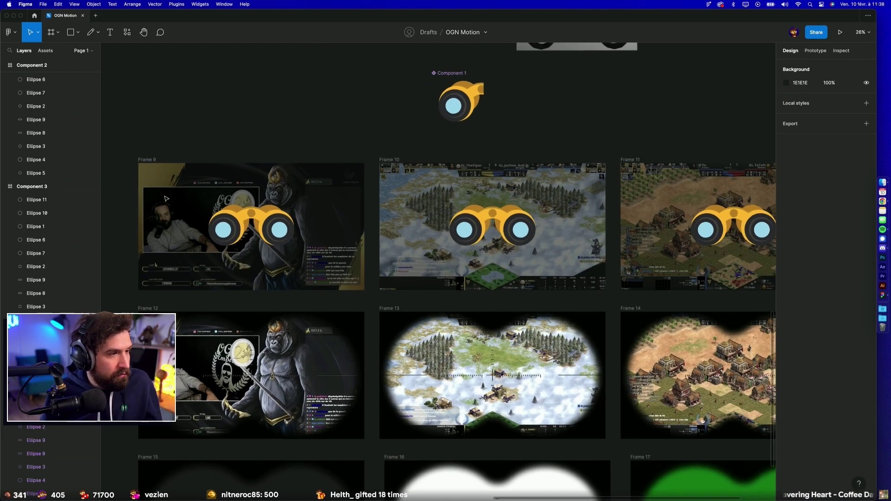
pyautogui.scroll(5, 162, 197)
pyautogui.moveTo(150, 261); pyautogui.dragTo(209, 257)
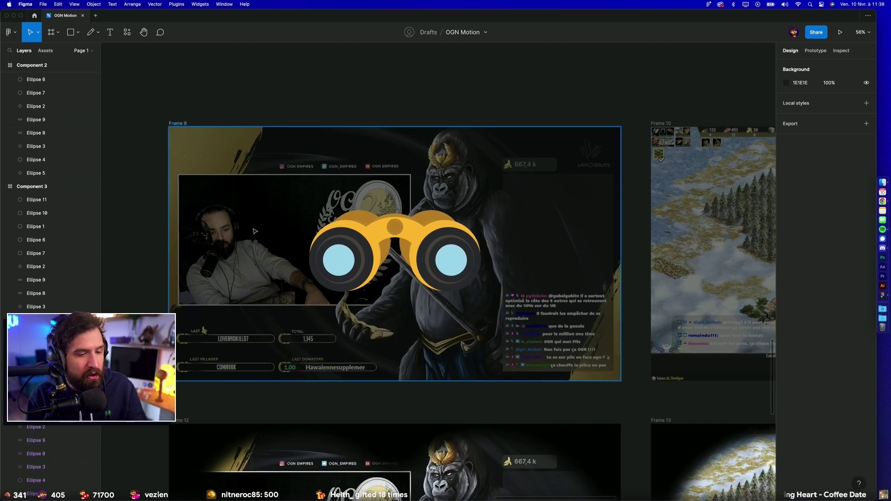
pyautogui.scroll(-5, 255, 230)
pyautogui.moveTo(255, 231)
pyautogui.mouseDown()
pyautogui.moveTo(736, 321)
pyautogui.moveTo(351, 285)
pyautogui.mouseUp()
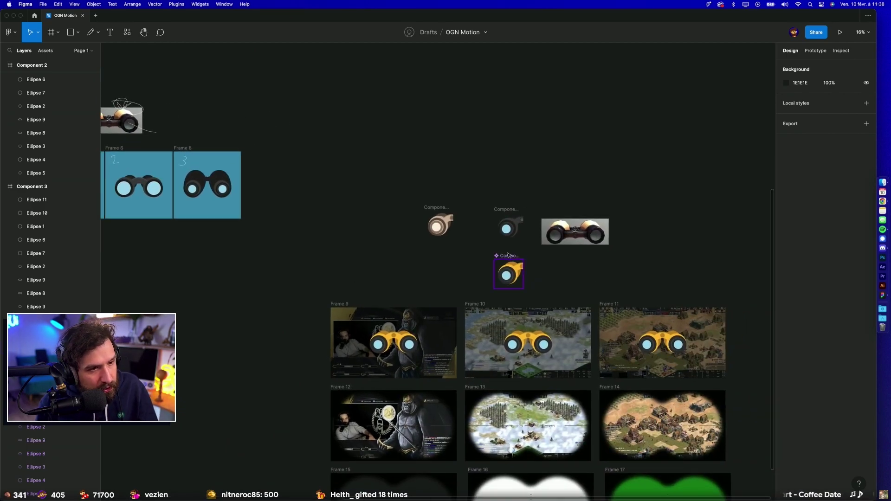
# Step: Alt-drag the yellow component to create Component 4 beneath brown Component 3
pyautogui.keyDown('alt'); pyautogui.moveTo(510, 257); pyautogui.dragTo(441, 249); pyautogui.keyUp('alt')
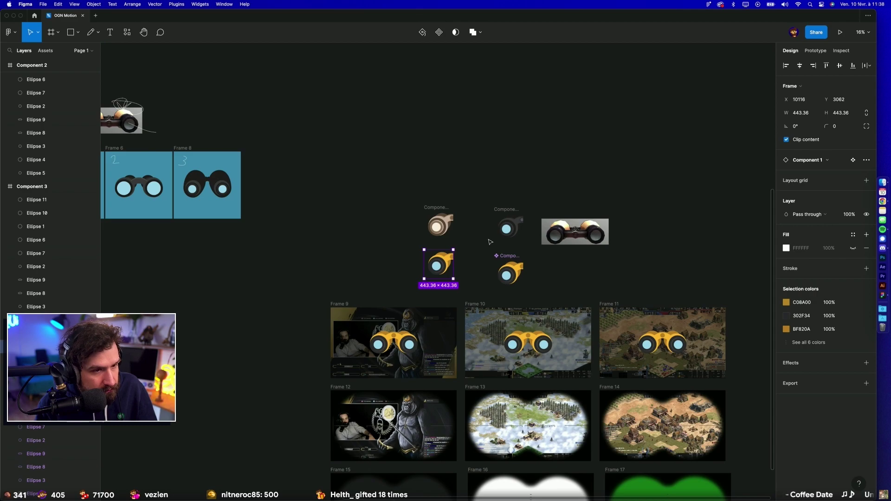
pyautogui.scroll(3, 470, 256)
pyautogui.scroll(2, 470, 256)
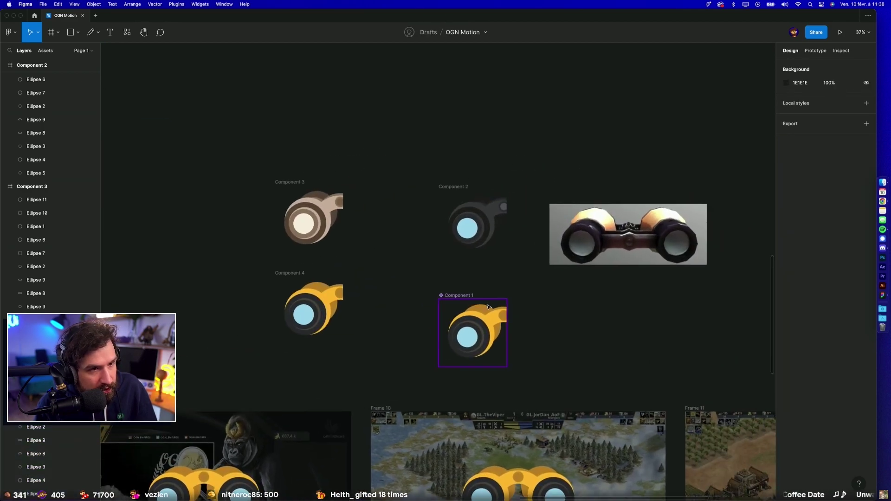
pyautogui.scroll(3, 470, 232)
# Step: Select the ellipses in Components 2 and 1, delete them, then undo the deletion
pyautogui.click(478, 164)
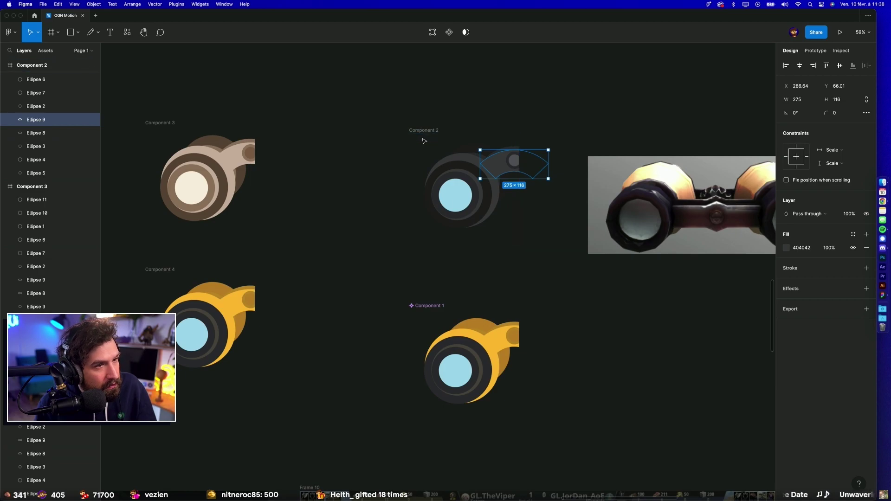
pyautogui.moveTo(422, 142); pyautogui.dragTo(509, 258)
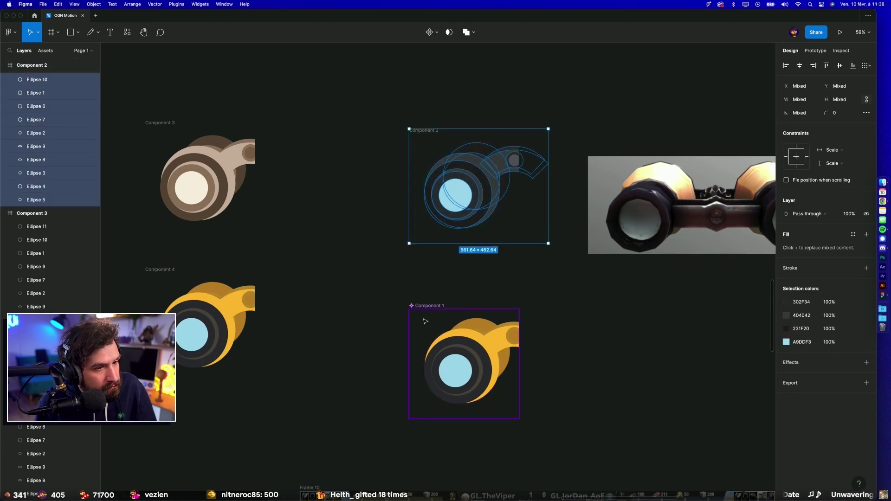
pyautogui.moveTo(421, 318); pyautogui.dragTo(518, 411)
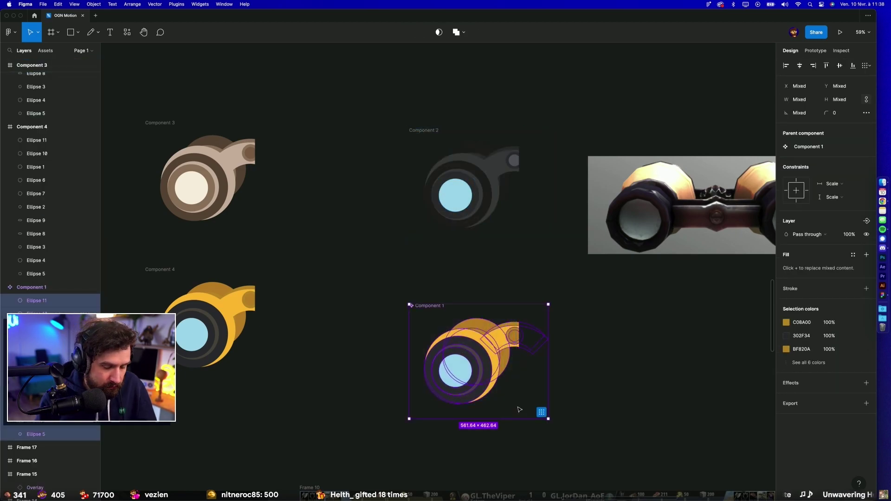
pyautogui.press('Delete')
pyautogui.click(426, 306)
pyautogui.hotkey('ctrl', 'z')
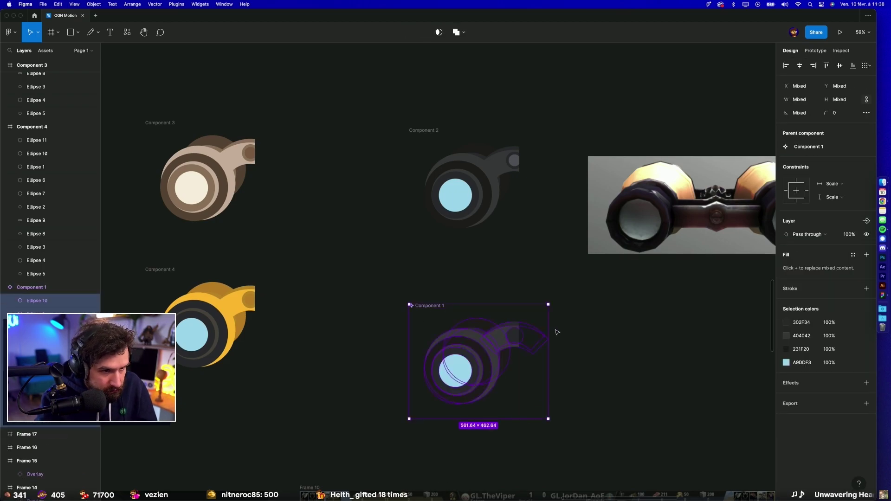
pyautogui.click(557, 334)
pyautogui.scroll(-5, 557, 334)
pyautogui.scroll(-3, 558, 333)
pyautogui.scroll(5, 515, 242)
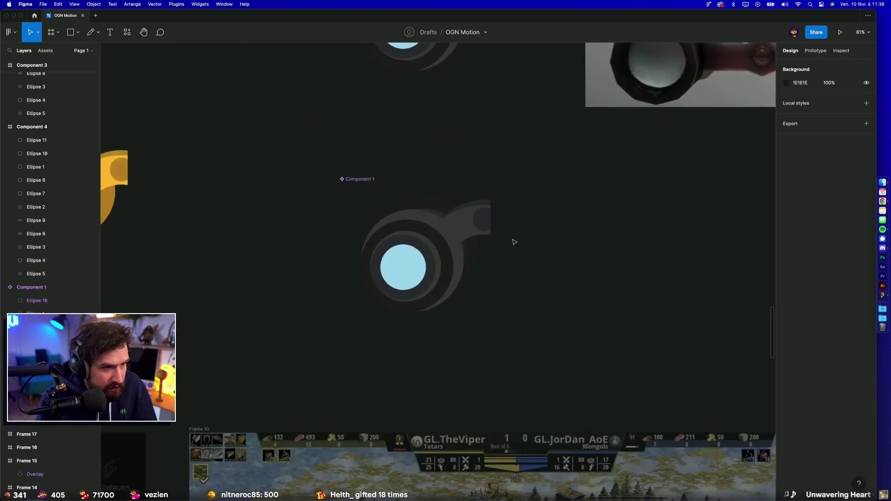
# Step: In Component 1, try dark purple on 302F34 (undone), then tint the 404042 rings purple
pyautogui.click(482, 250)
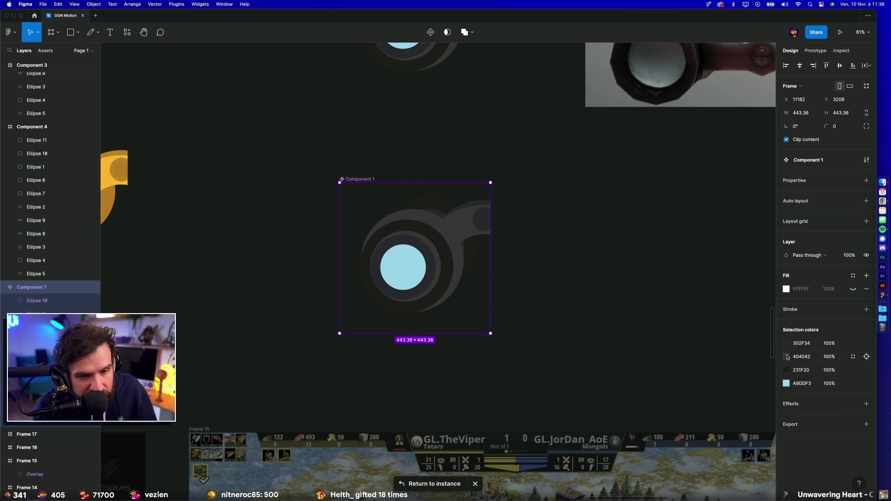
pyautogui.click(786, 343)
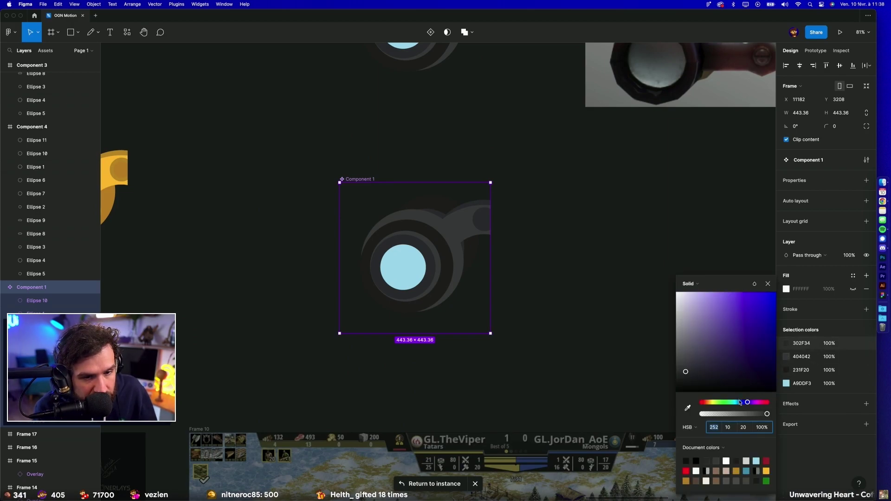
pyautogui.moveTo(691, 372); pyautogui.dragTo(723, 369)
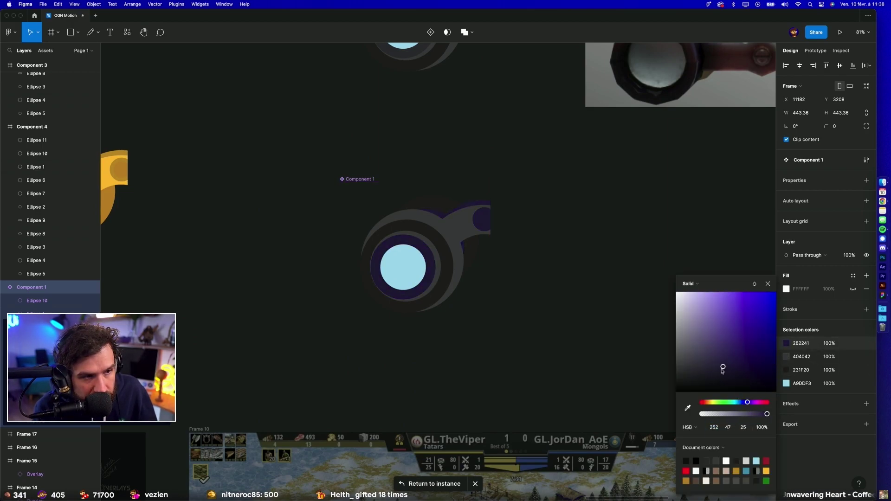
pyautogui.hotkey('ctrl', 'z')
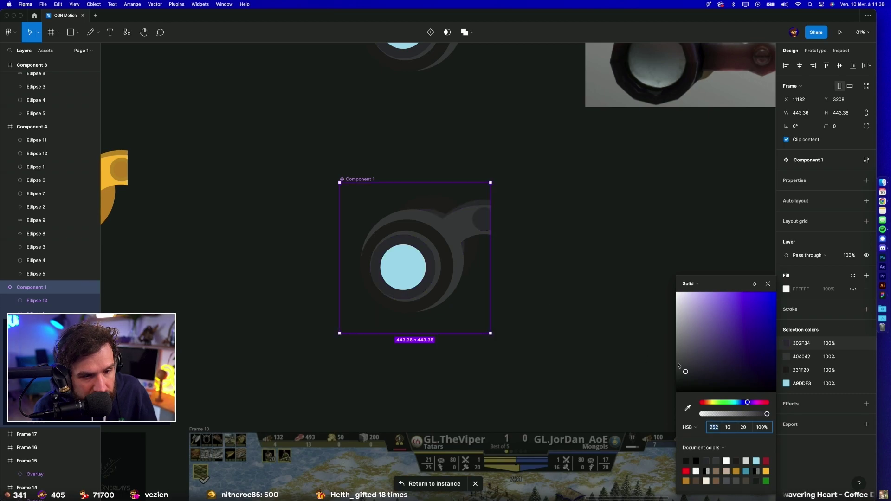
pyautogui.click(787, 357)
pyautogui.moveTo(695, 365)
pyautogui.mouseDown()
pyautogui.moveTo(709, 365)
pyautogui.moveTo(723, 306)
pyautogui.mouseUp()
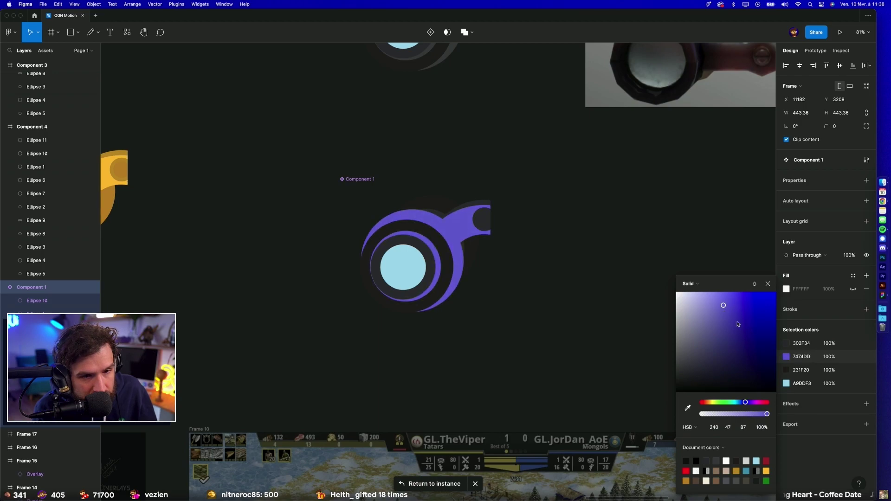
# Step: Darken the purple Ellipse 10 ring's fill to dark grey
pyautogui.click(511, 274)
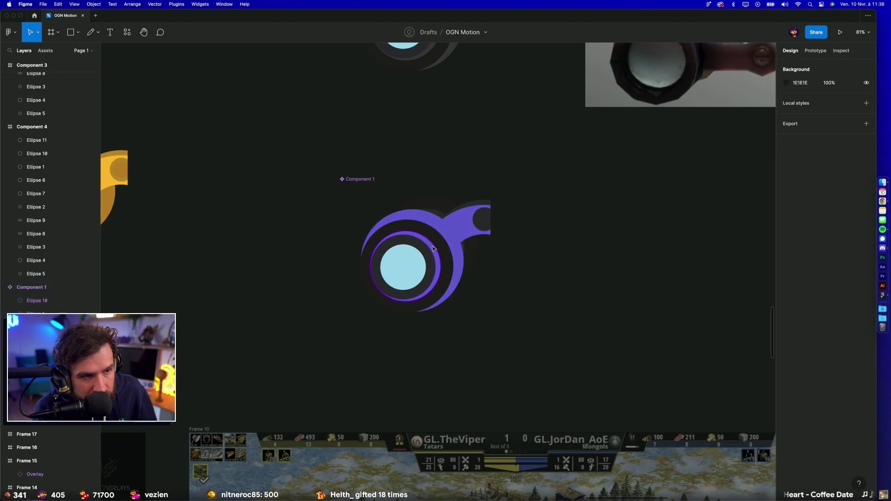
pyautogui.click(784, 270)
pyautogui.moveTo(728, 339)
pyautogui.mouseDown()
pyautogui.moveTo(713, 358)
pyautogui.moveTo(687, 346)
pyautogui.mouseUp()
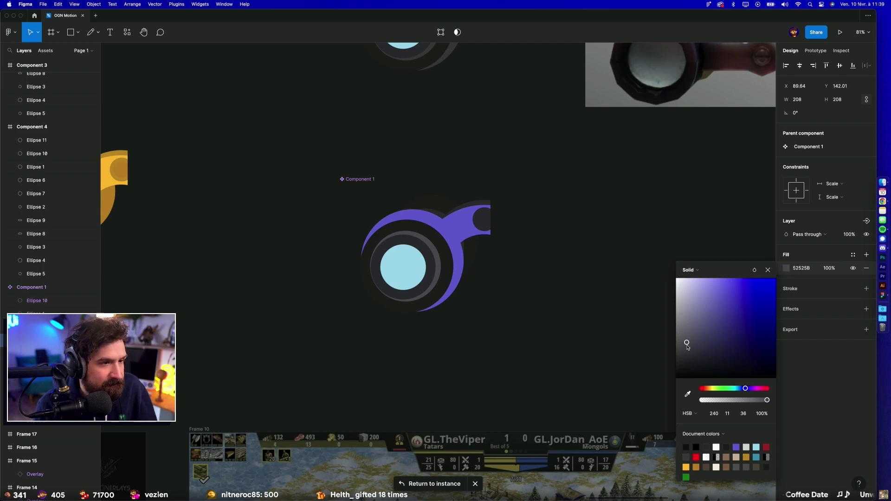
pyautogui.click(557, 352)
pyautogui.scroll(-3, 560, 351)
pyautogui.scroll(5, 559, 351)
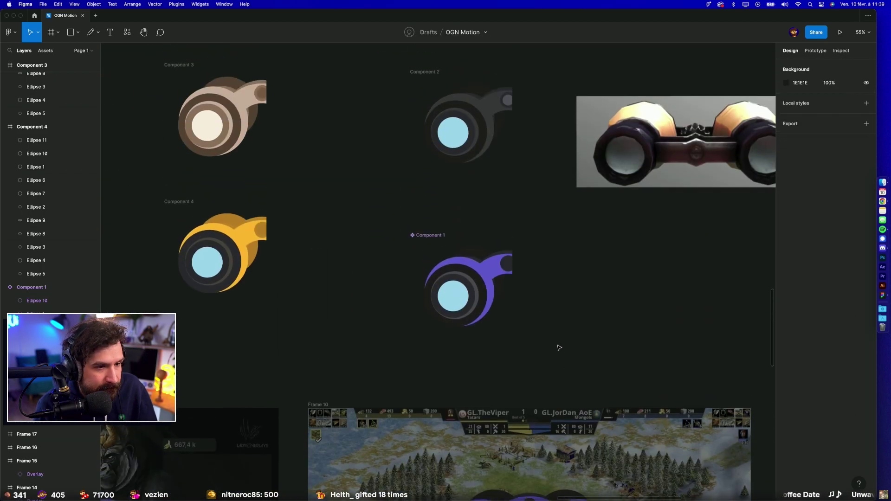
# Step: Turn the 52525B inner ring dark blue, and try 281B5B on 302F34 before undoing it
pyautogui.click(499, 334)
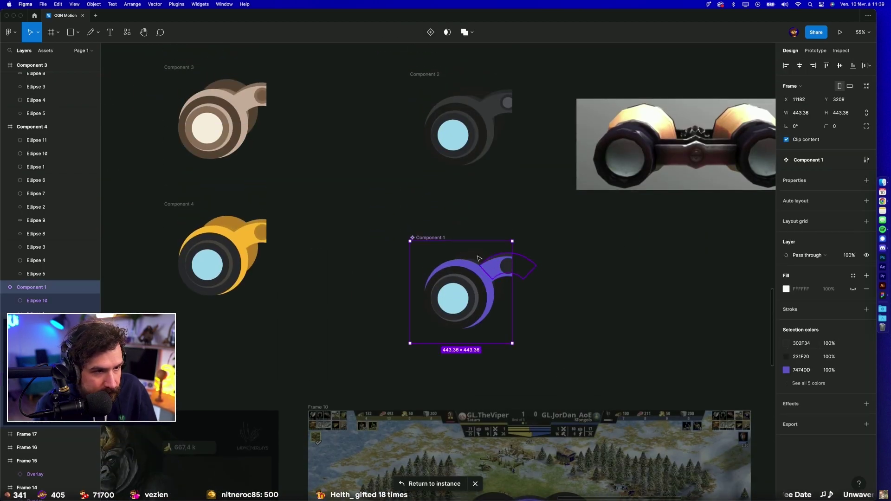
pyautogui.click(794, 382)
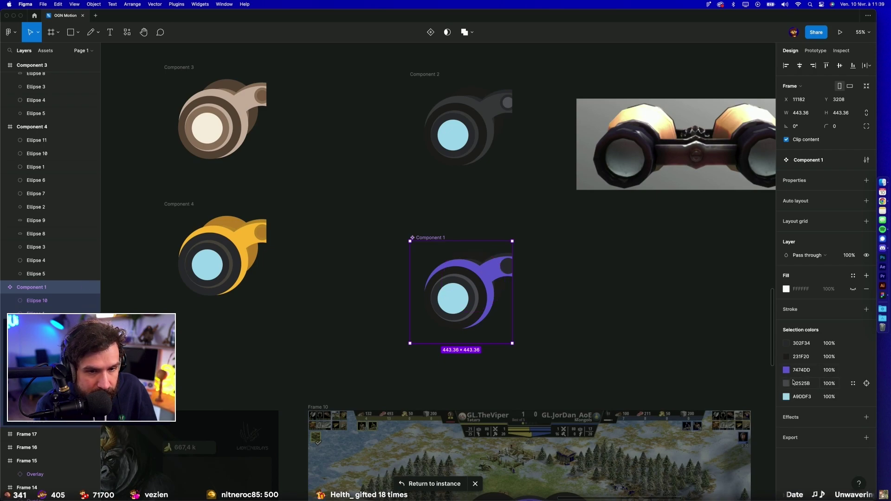
pyautogui.click(788, 383)
pyautogui.click(747, 349)
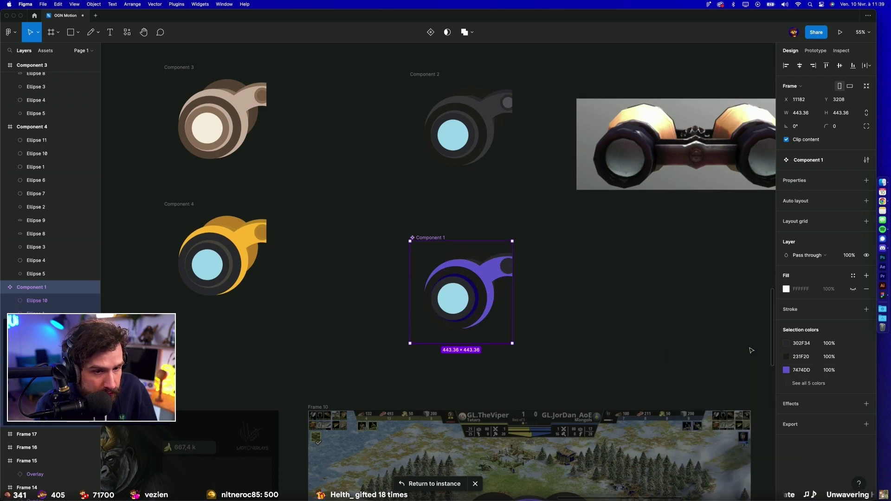
pyautogui.click(785, 343)
pyautogui.click(738, 360)
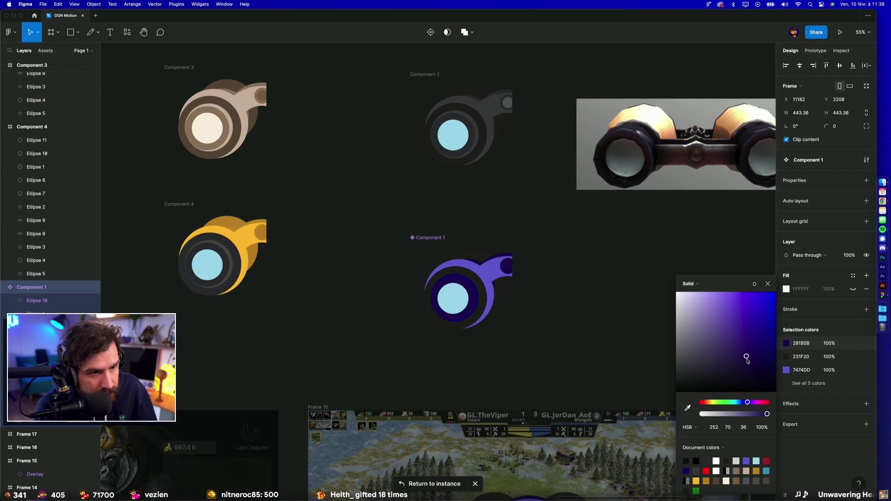
pyautogui.scroll(1, 704, 379)
pyautogui.click(643, 364)
pyautogui.hotkey('ctrl', 'z')
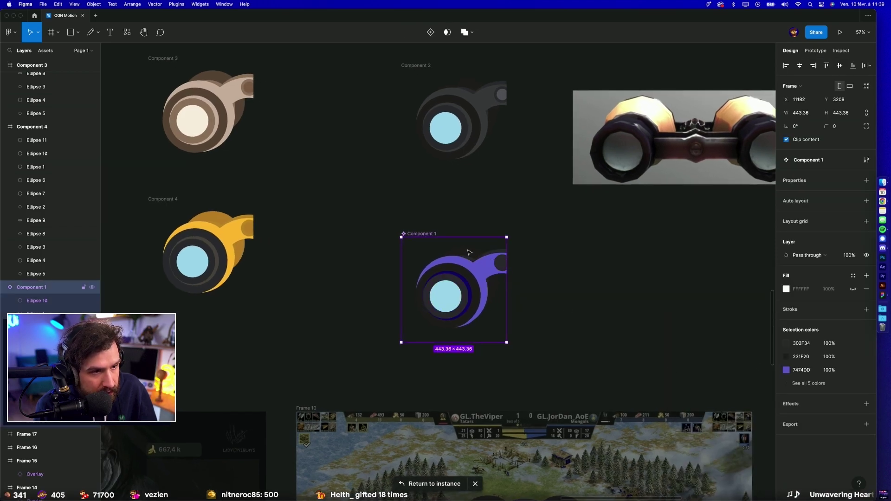
pyautogui.scroll(5, 451, 267)
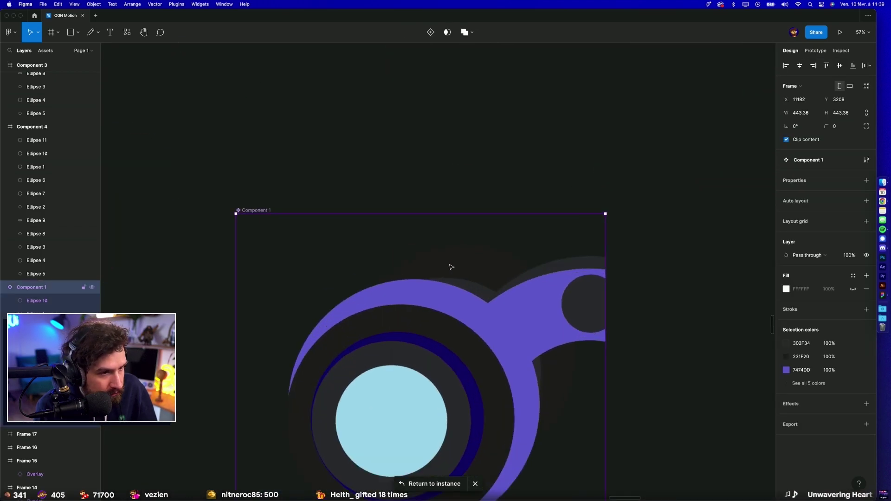
# Step: Make the rotated ellipse inside Component 1 a very dark indigo-blue
pyautogui.click(853, 289)
pyautogui.press('Escape')
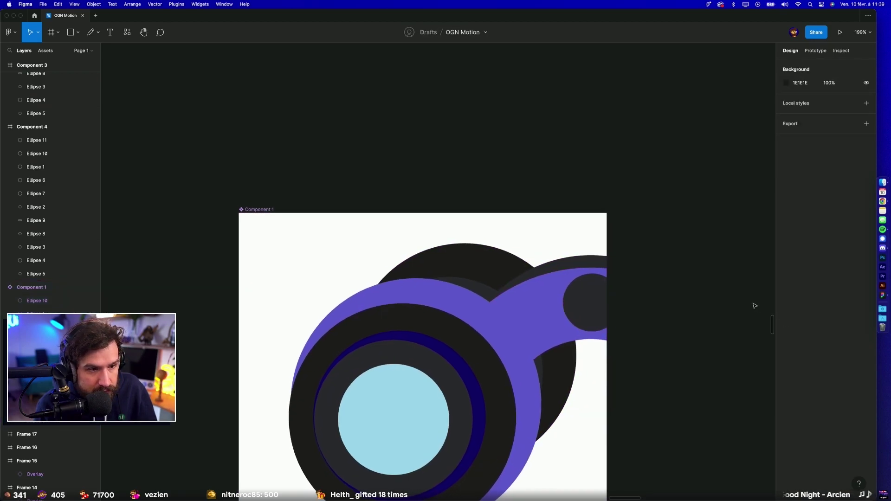
pyautogui.scroll(-5, 748, 299)
pyautogui.doubleClick(625, 283)
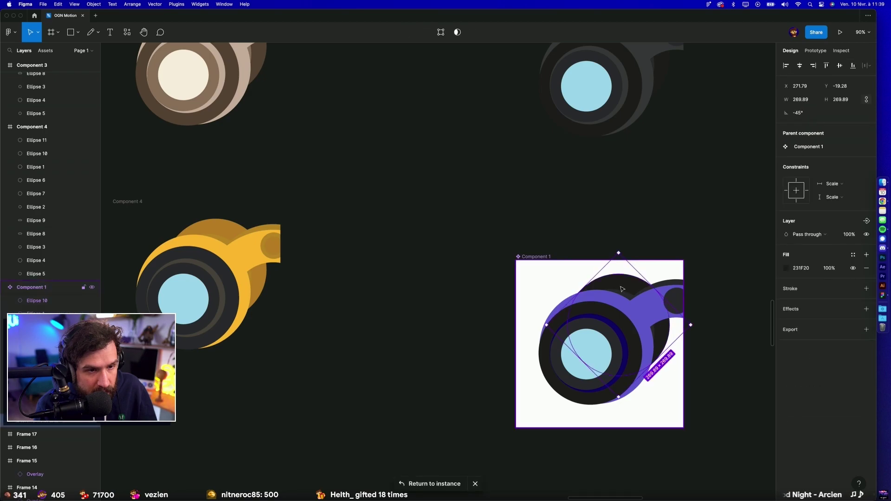
pyautogui.click(785, 268)
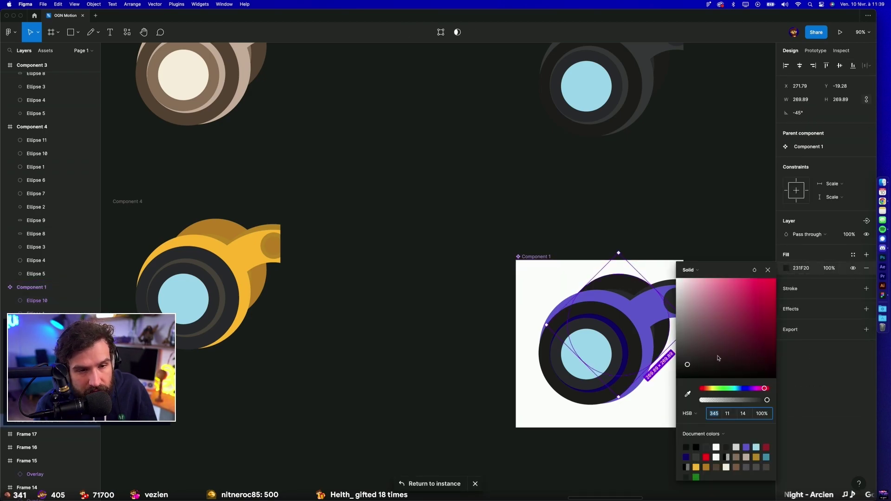
pyautogui.click(745, 389)
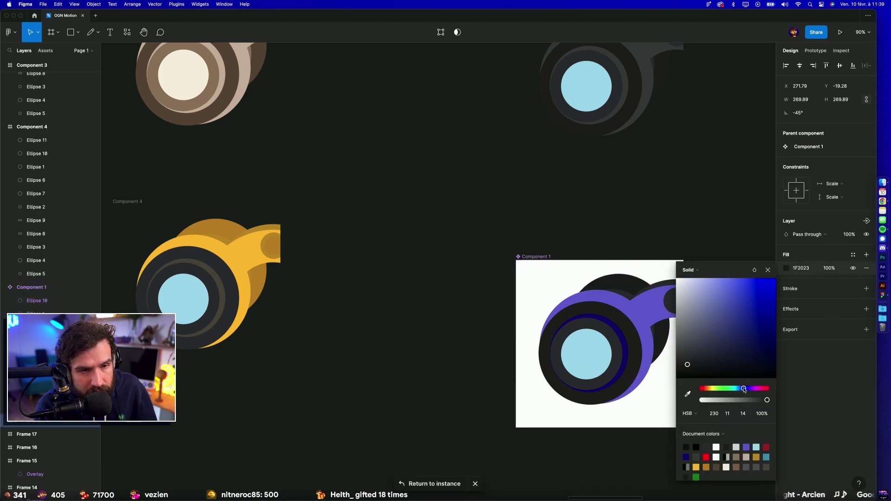
pyautogui.click(740, 355)
pyautogui.moveTo(760, 347)
pyautogui.mouseDown()
pyautogui.moveTo(772, 370)
pyautogui.moveTo(751, 344)
pyautogui.mouseUp()
pyautogui.moveTo(744, 388); pyautogui.dragTo(747, 389)
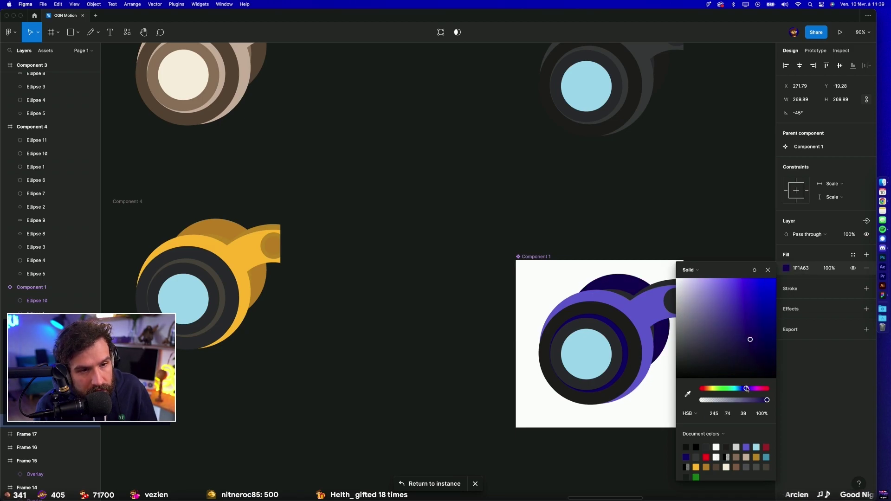
pyautogui.click(668, 223)
# Step: Change the strap arc and back barrel ellipse fills from dark grey to purple
pyautogui.hscroll(4, 650, 232)
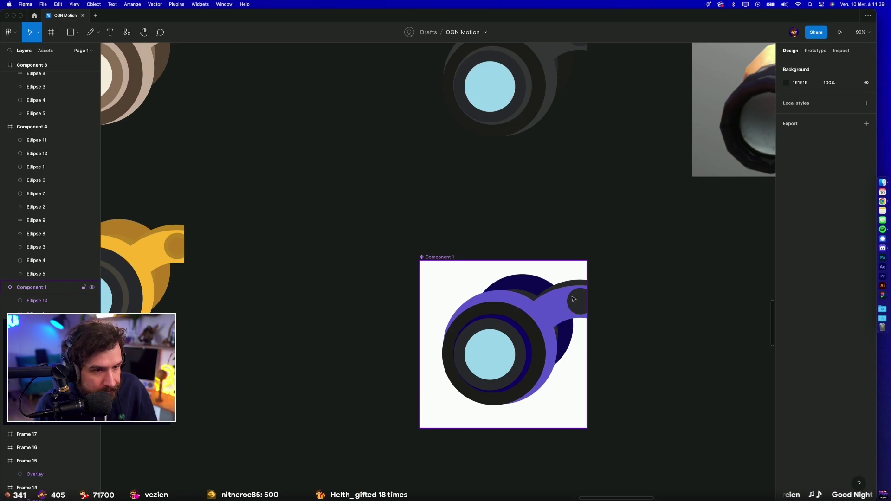
pyautogui.click(575, 284)
pyautogui.keyDown('shift'); pyautogui.click(574, 345); pyautogui.keyUp('shift')
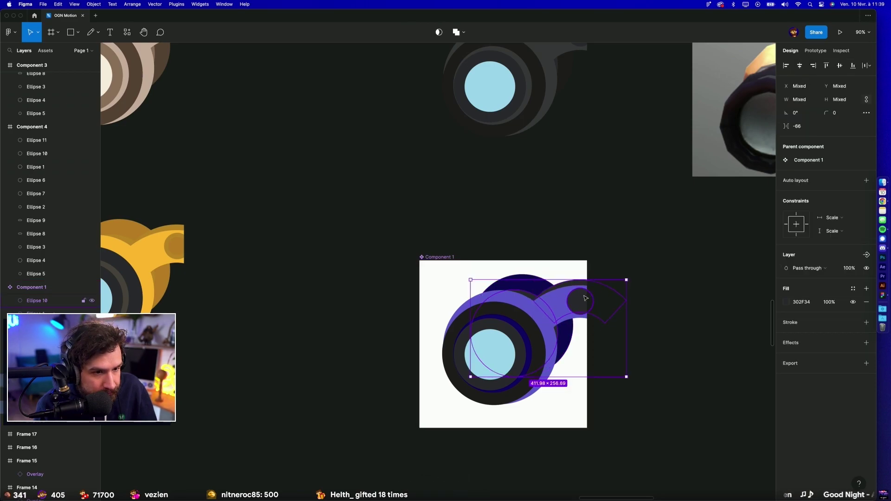
pyautogui.click(785, 269)
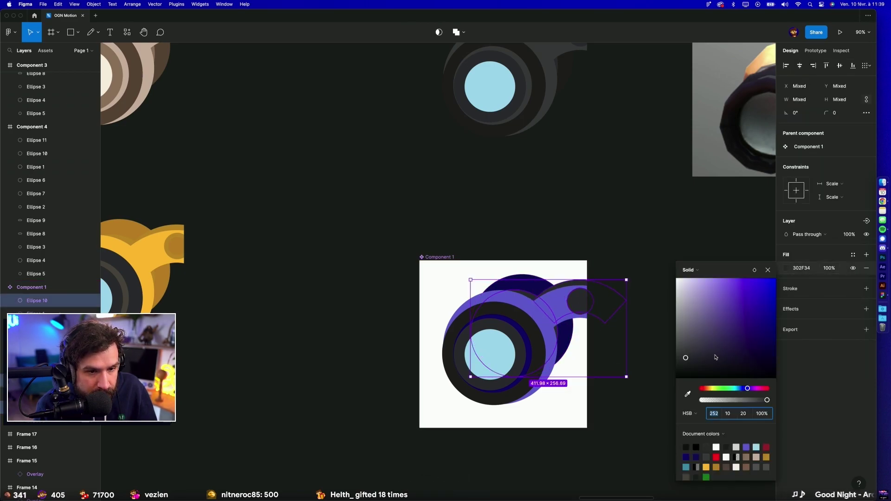
pyautogui.moveTo(716, 357)
pyautogui.mouseDown()
pyautogui.moveTo(760, 324)
pyautogui.moveTo(749, 325)
pyautogui.mouseUp()
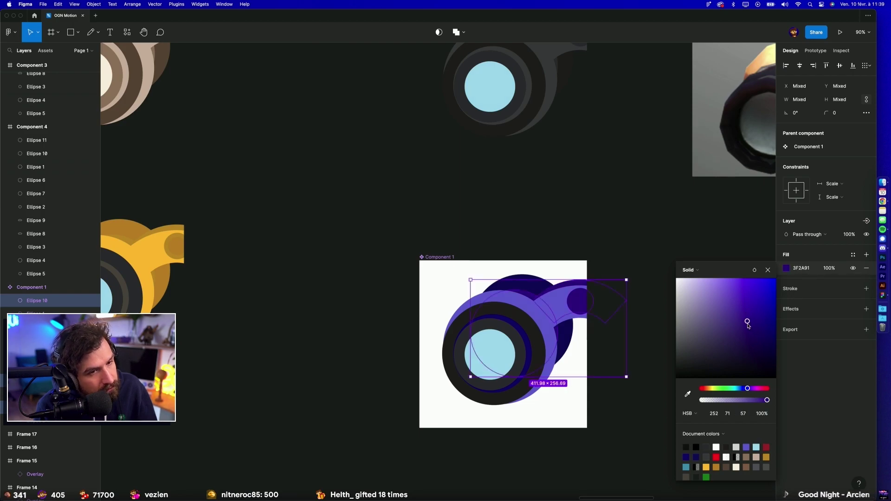
# Step: Lighten the rotated back ellipse to a softer purple shade
pyautogui.click(536, 287)
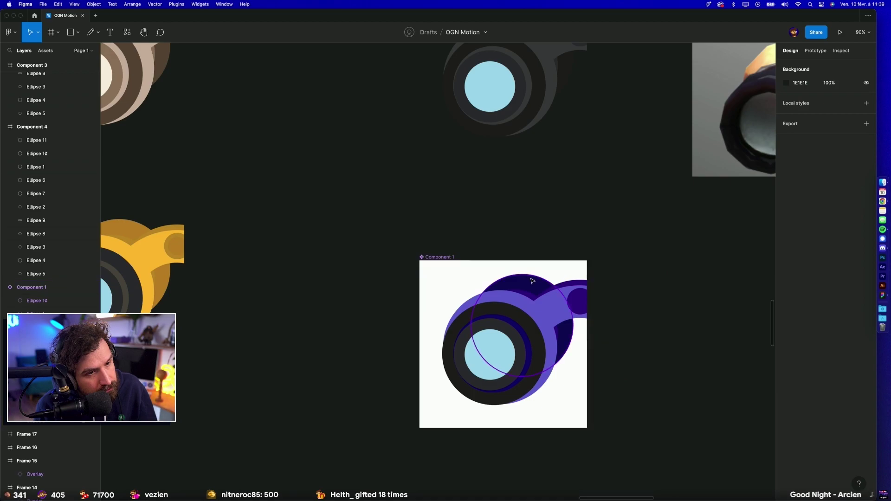
pyautogui.click(786, 268)
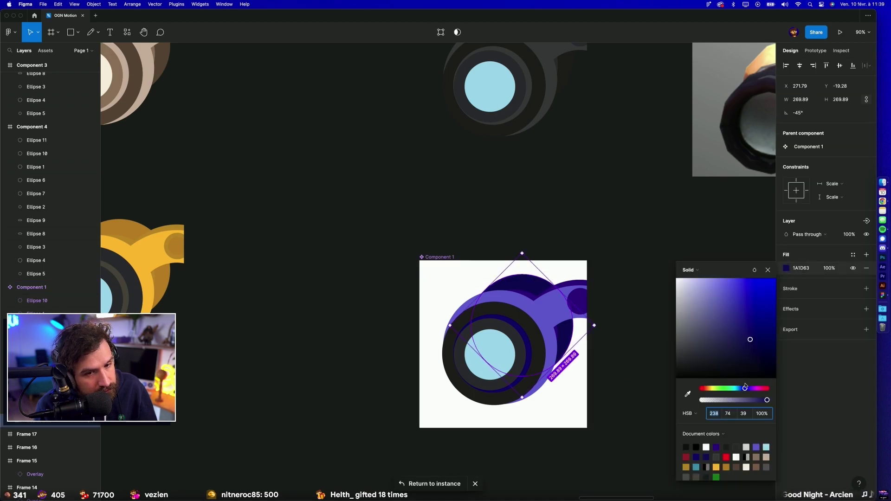
pyautogui.moveTo(745, 387); pyautogui.dragTo(746, 388)
pyautogui.moveTo(751, 315); pyautogui.dragTo(739, 324)
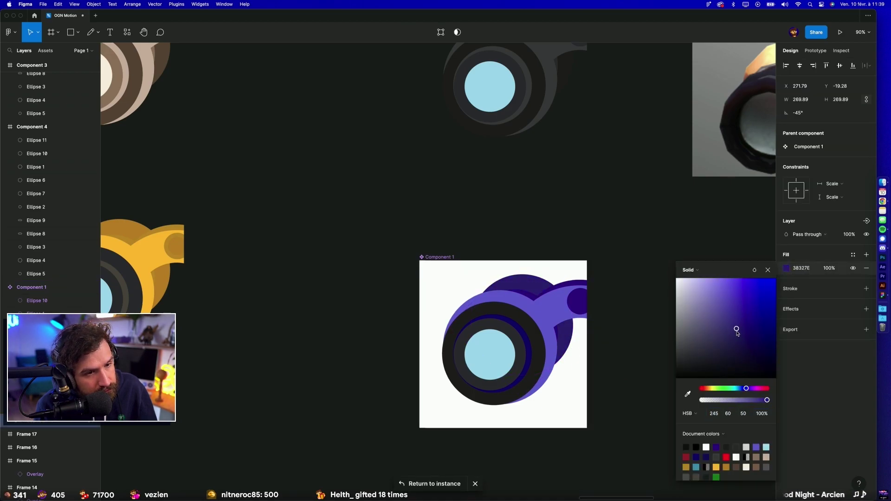
# Step: Lighten the ring ellipse around the lens to a mid grey
pyautogui.click(510, 325)
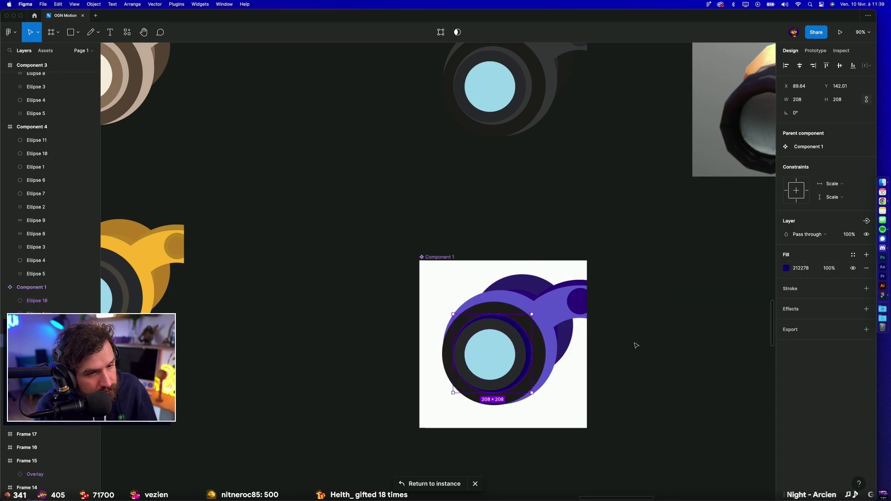
pyautogui.click(786, 268)
pyautogui.click(724, 351)
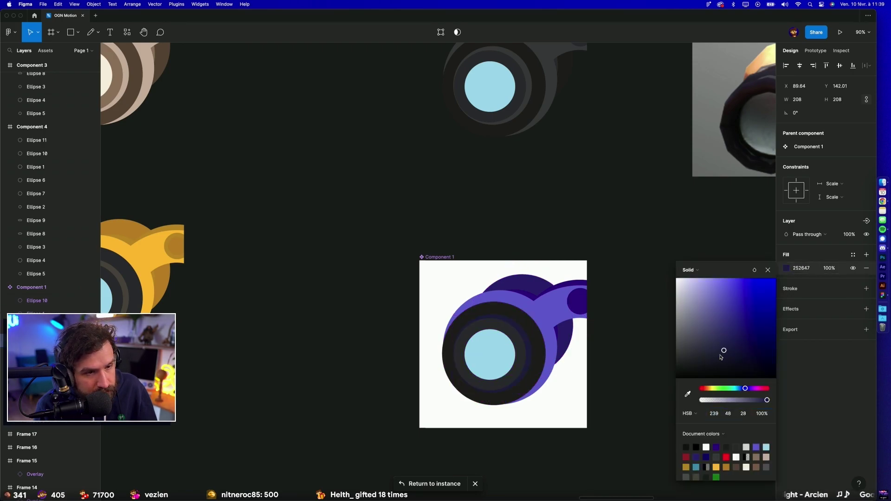
pyautogui.moveTo(709, 358); pyautogui.dragTo(685, 343)
pyautogui.click(597, 175)
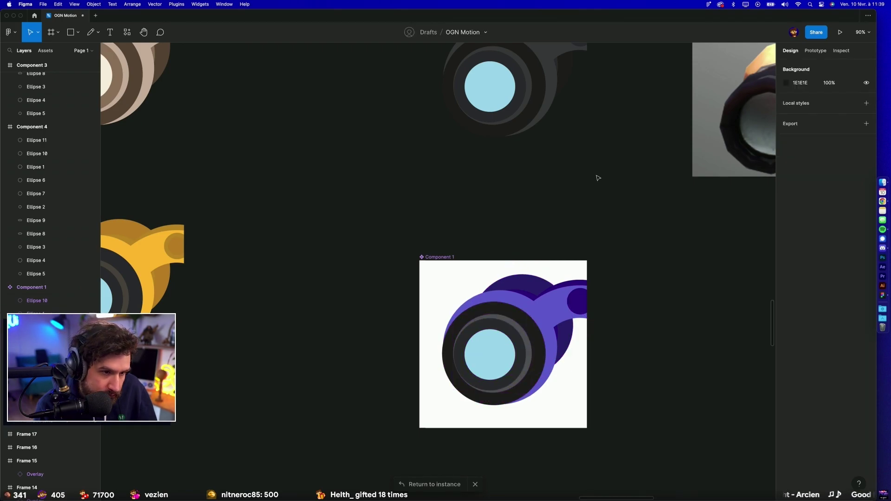
pyautogui.scroll(-5, 597, 175)
pyautogui.scroll(-3, 571, 191)
pyautogui.click(430, 141)
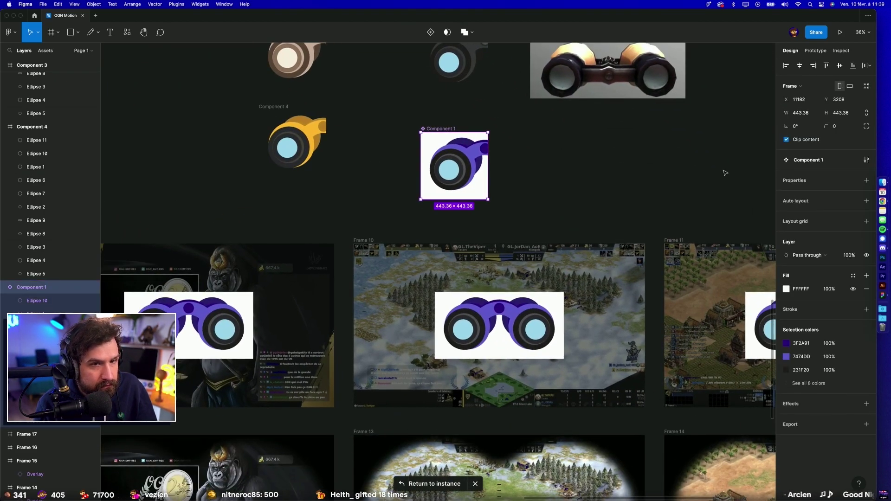
# Step: Hide Component 1's white fill and pan across Frames 10 and 11 to check the overlays
pyautogui.click(853, 289)
pyautogui.click(638, 199)
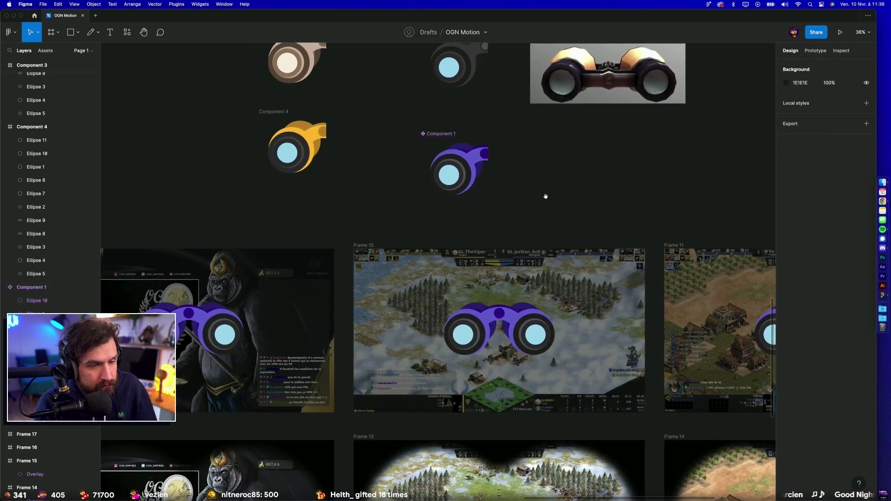
pyautogui.hscroll(5, 328, 133)
pyautogui.hscroll(-6, 630, 191)
pyautogui.scroll(-2, 630, 191)
pyautogui.hscroll(-2, 630, 191)
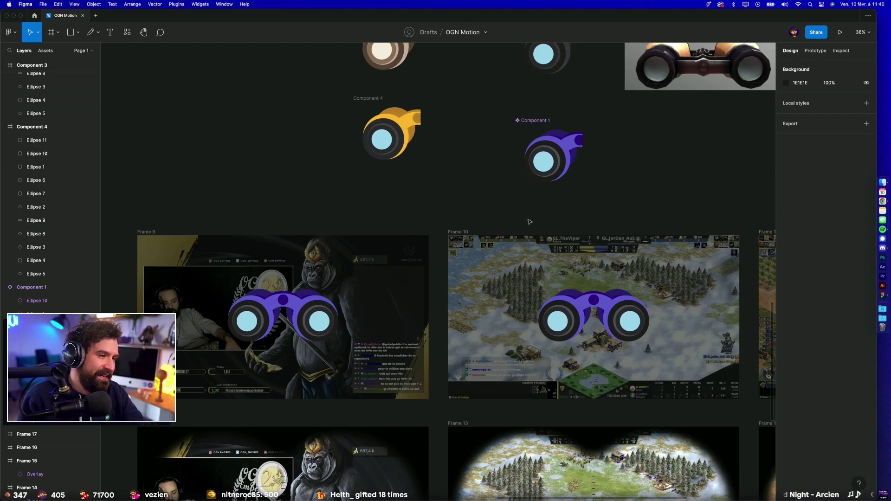
pyautogui.hscroll(-5, 528, 222)
pyautogui.scroll(-2, 528, 222)
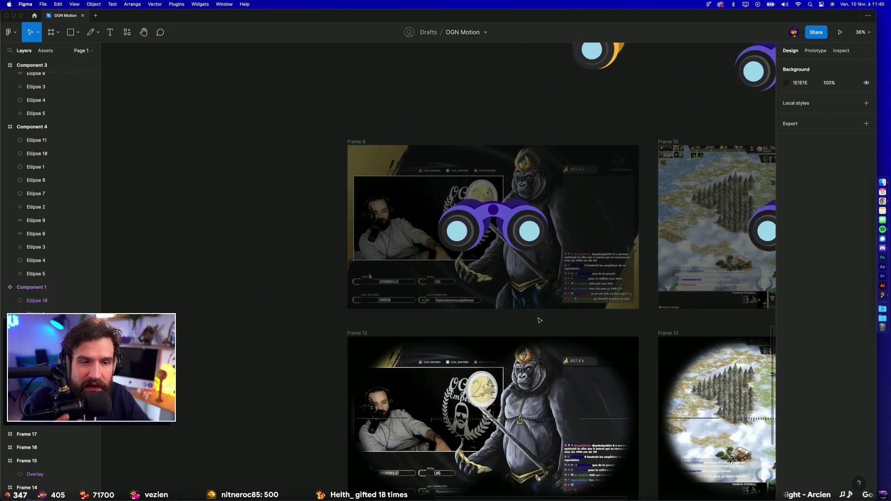
pyautogui.hscroll(3, 540, 320)
pyautogui.hscroll(1, 543, 313)
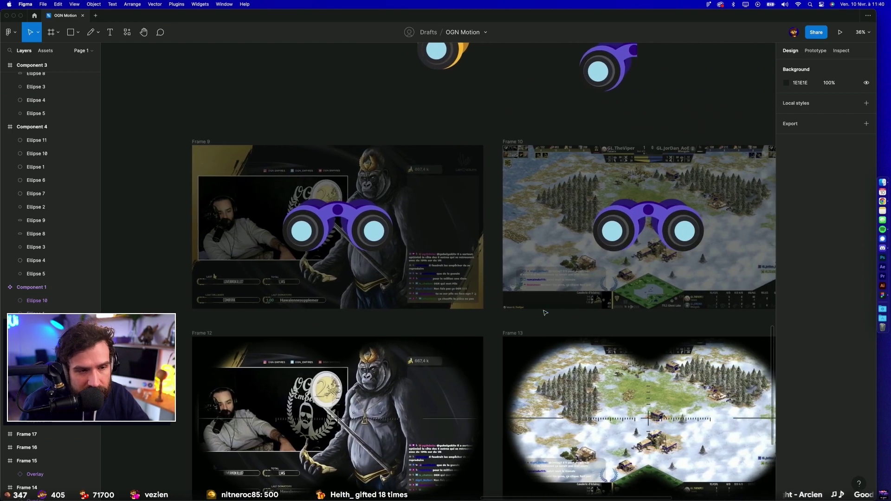
pyautogui.hscroll(2, 548, 306)
pyautogui.hscroll(2, 548, 306)
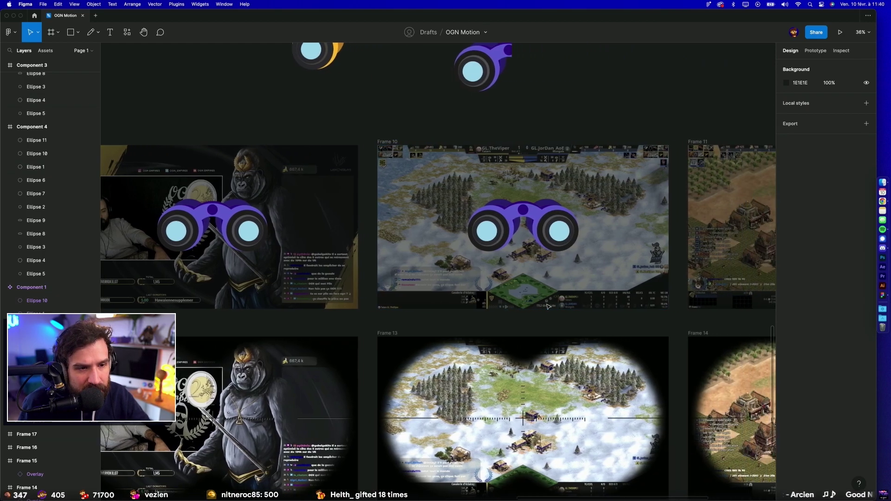
pyautogui.hscroll(3, 548, 306)
pyautogui.hscroll(3, 548, 304)
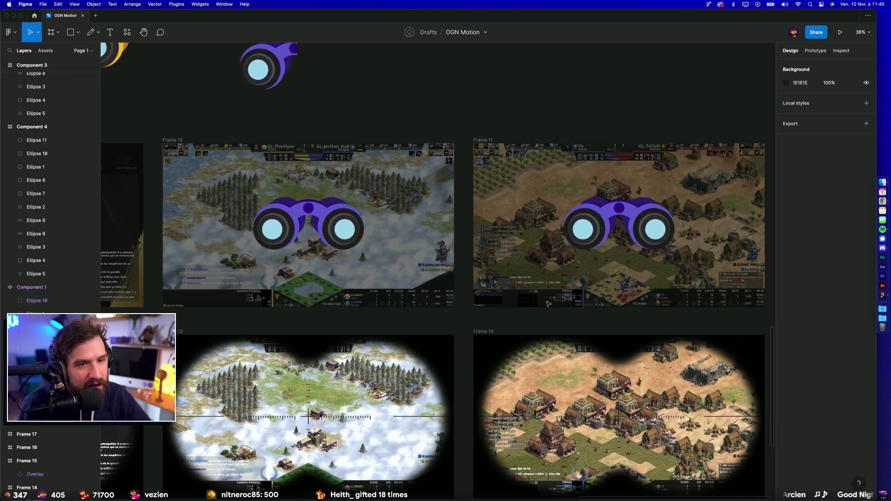
# Step: Shrink the small circle at the strap end to about 51×50
pyautogui.scroll(3, 288, 74)
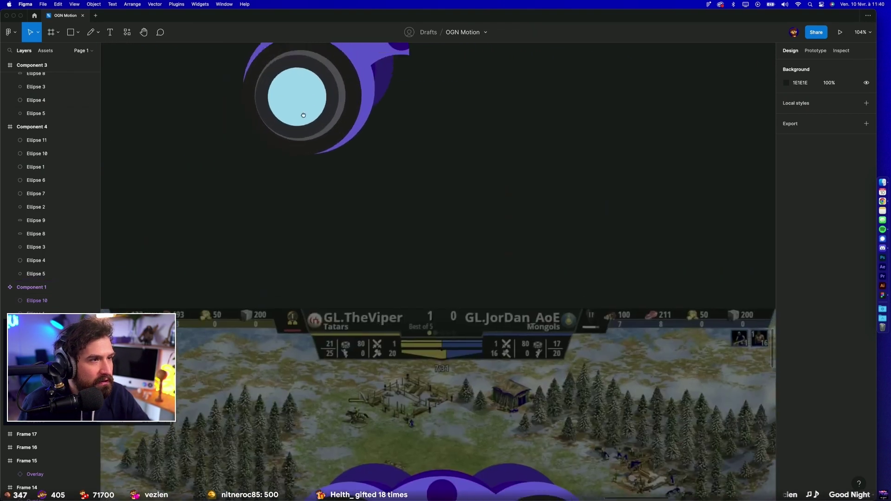
pyautogui.scroll(2, 397, 179)
pyautogui.click(397, 179)
pyautogui.moveTo(409, 163); pyautogui.dragTo(409, 168)
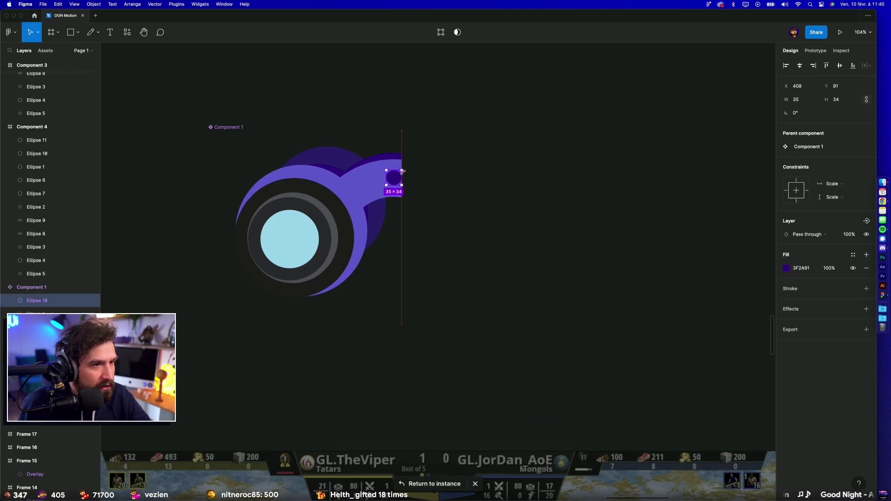
pyautogui.click(410, 169)
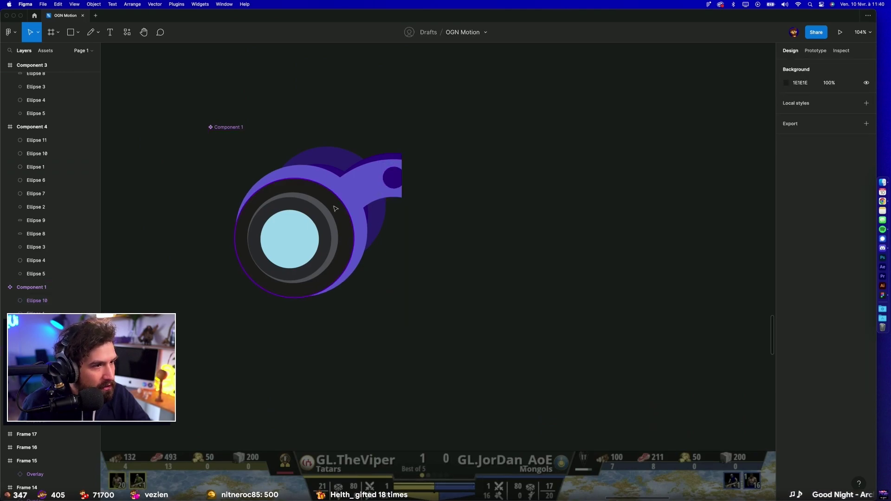
pyautogui.click(324, 223)
pyautogui.doubleClick(394, 178)
pyautogui.click(437, 182)
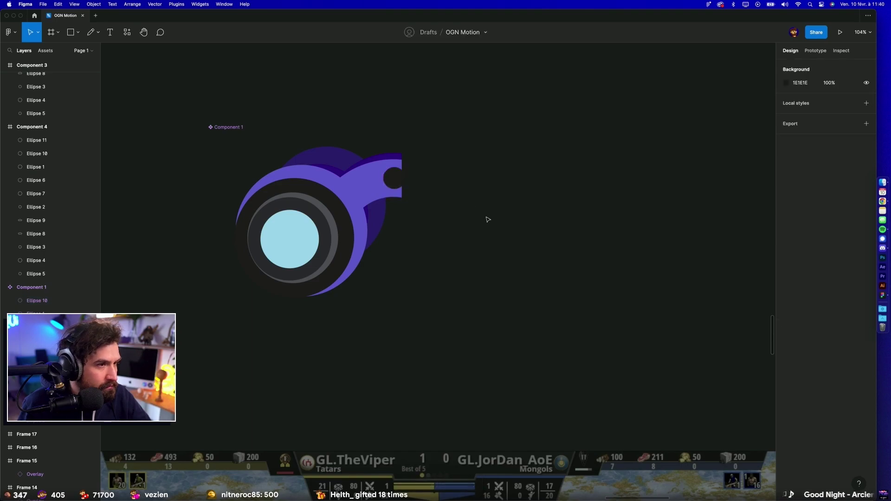
# Step: Give the strap arc and back ellipse a slightly lighter purple fill
pyautogui.scroll(-5, 529, 302)
pyautogui.scroll(-3, 503, 231)
pyautogui.hscroll(3, 394, 226)
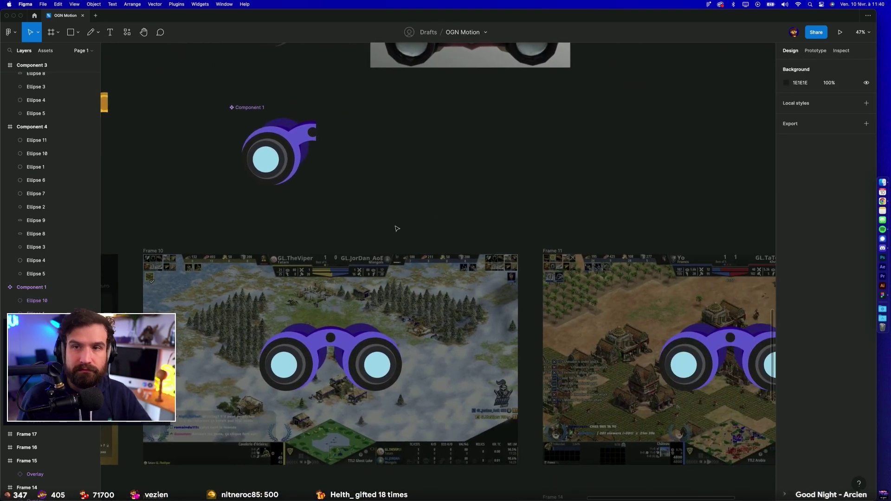
pyautogui.scroll(3, 343, 182)
pyautogui.scroll(5, 506, 251)
pyautogui.doubleClick(497, 250)
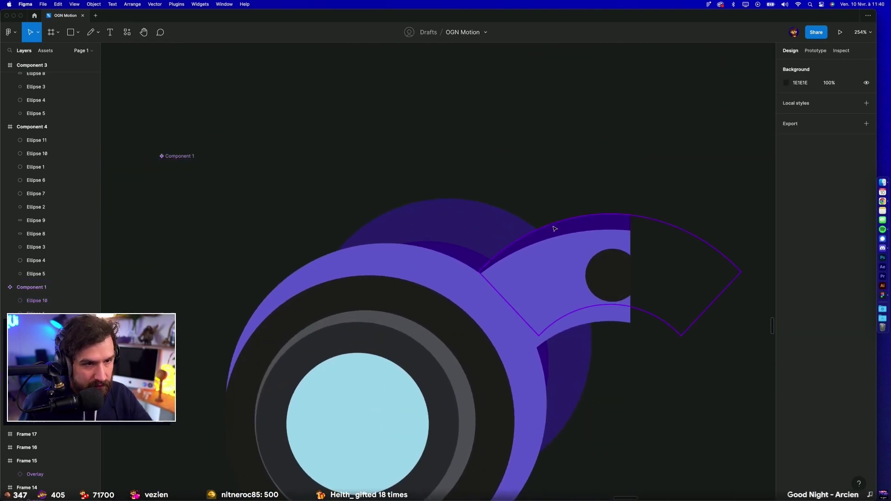
pyautogui.keyDown('shift'); pyautogui.click(520, 302); pyautogui.keyUp('shift')
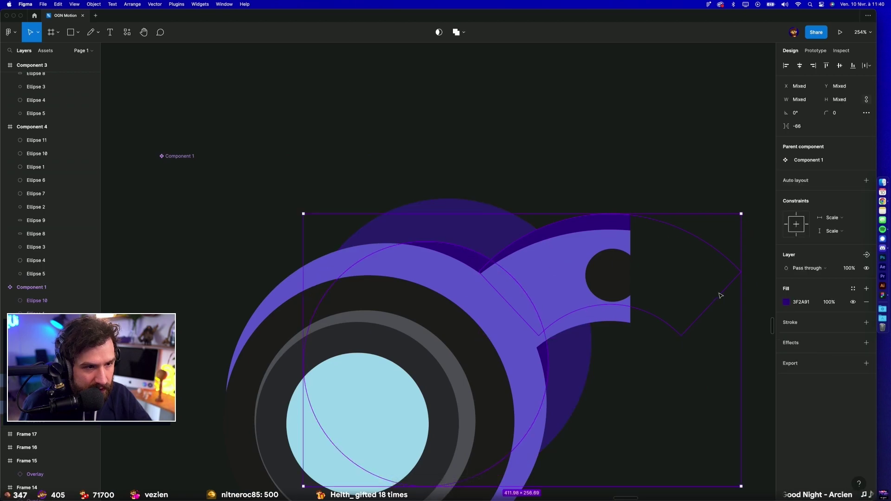
pyautogui.click(785, 302)
pyautogui.click(749, 326)
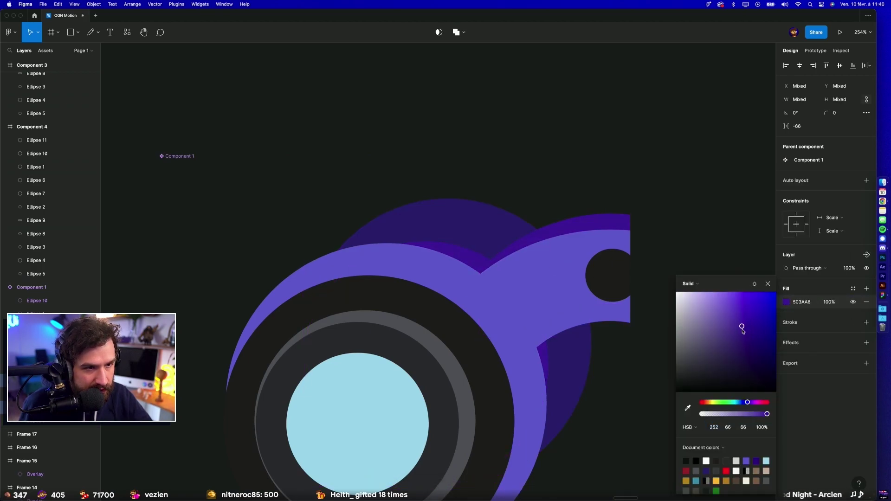
pyautogui.click(699, 259)
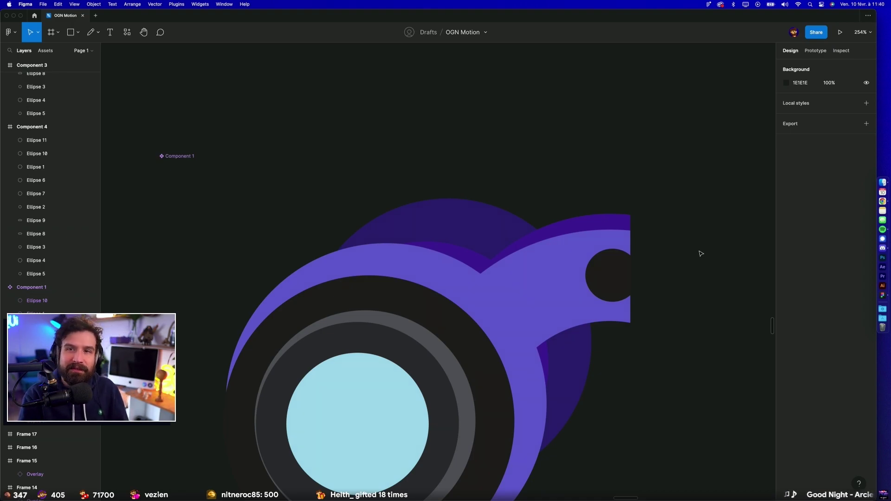
# Step: Enlarge the dark 302F34 lens ring about its centre from 191×191 to about 203×203
pyautogui.scroll(-3, 692, 266)
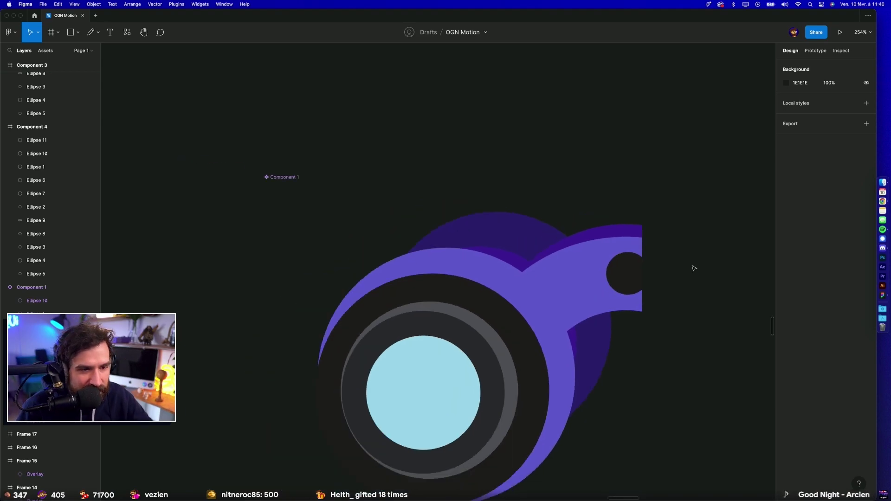
pyautogui.scroll(-2, 691, 279)
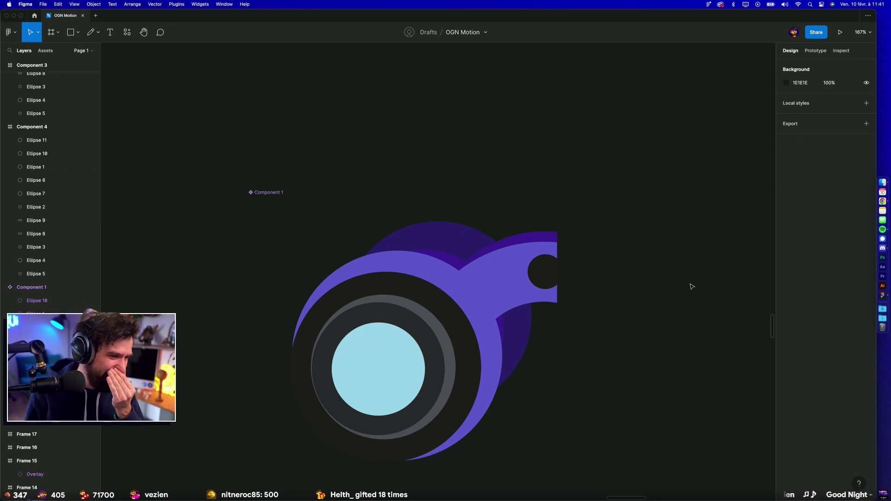
pyautogui.click(398, 316)
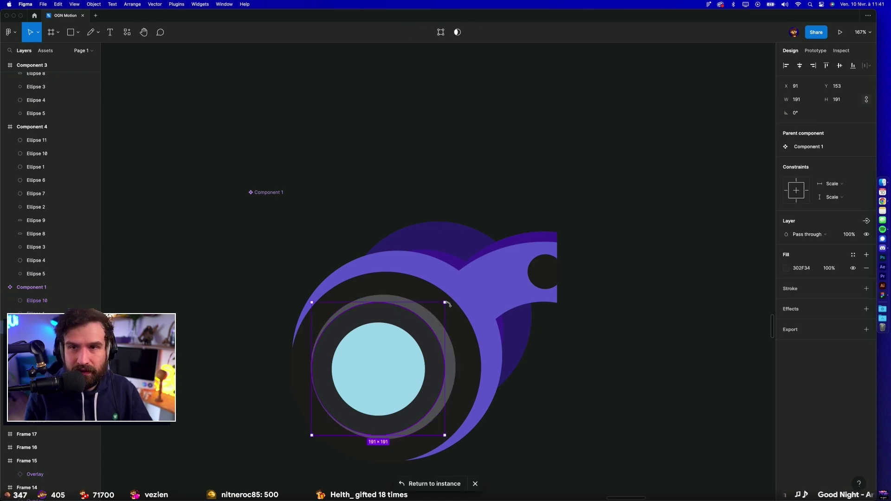
pyautogui.moveTo(446, 301); pyautogui.dragTo(441, 305)
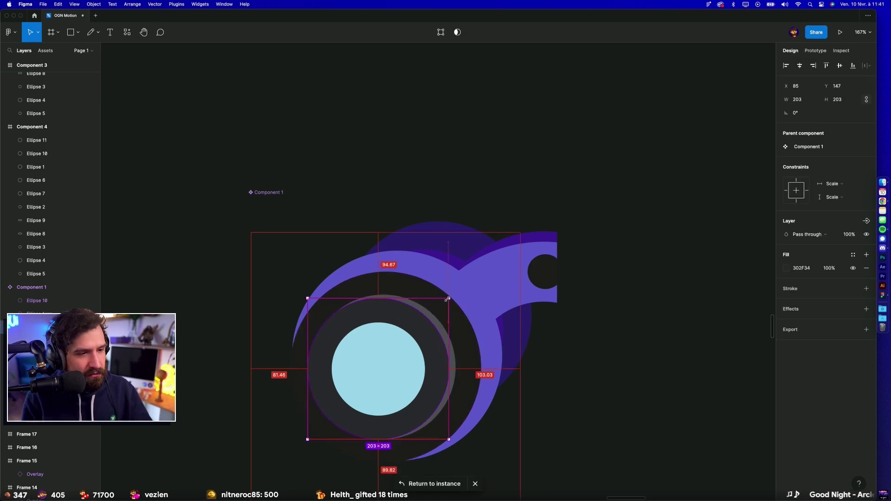
pyautogui.click(664, 340)
pyautogui.scroll(-5, 664, 340)
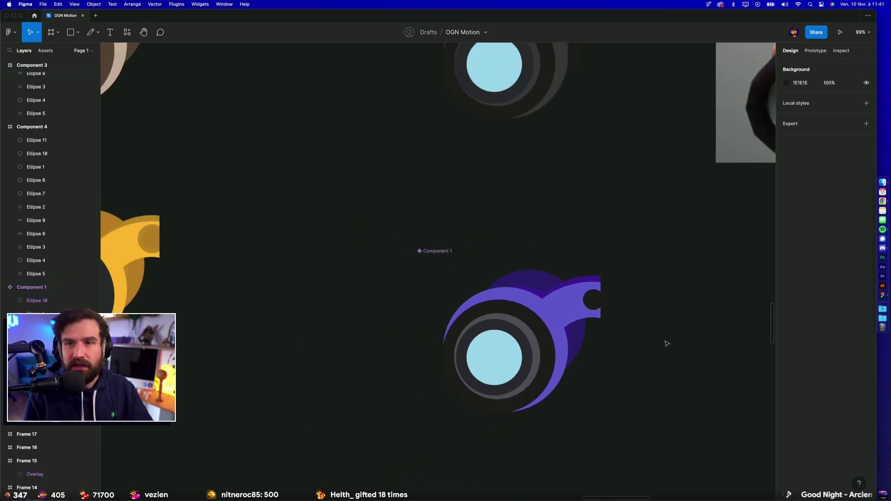
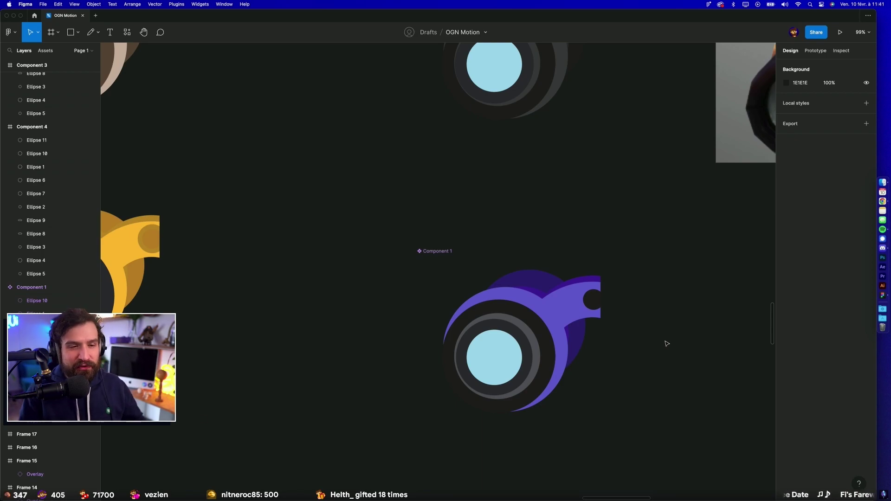
# Step: Recolour Component 1's purple eyepiece shapes to a slightly deeper purple, about 6D6DD5
pyautogui.scroll(-5, 666, 346)
pyautogui.moveTo(651, 361)
pyautogui.mouseDown()
pyautogui.moveTo(506, 197)
pyautogui.moveTo(515, 152)
pyautogui.mouseUp()
pyautogui.scroll(-2, 510, 153)
pyautogui.click(487, 148)
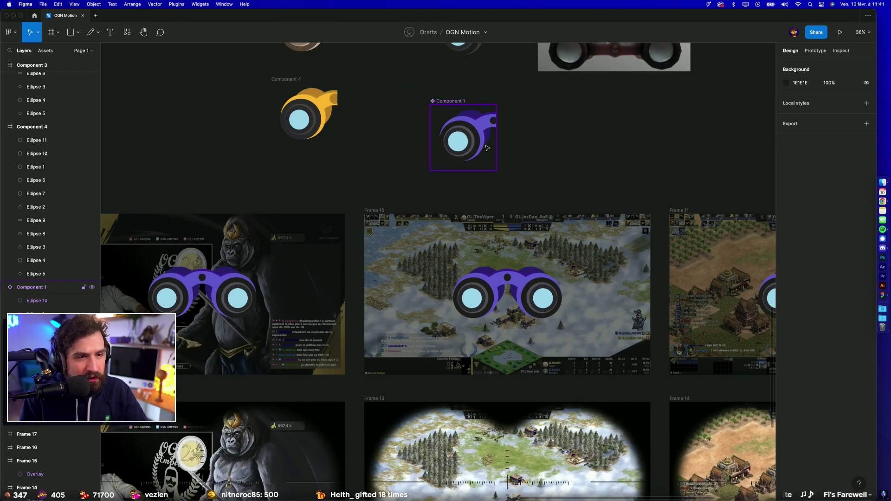
pyautogui.scroll(5, 469, 141)
pyautogui.click(472, 108)
pyautogui.hotkey('ctrl', 'a')
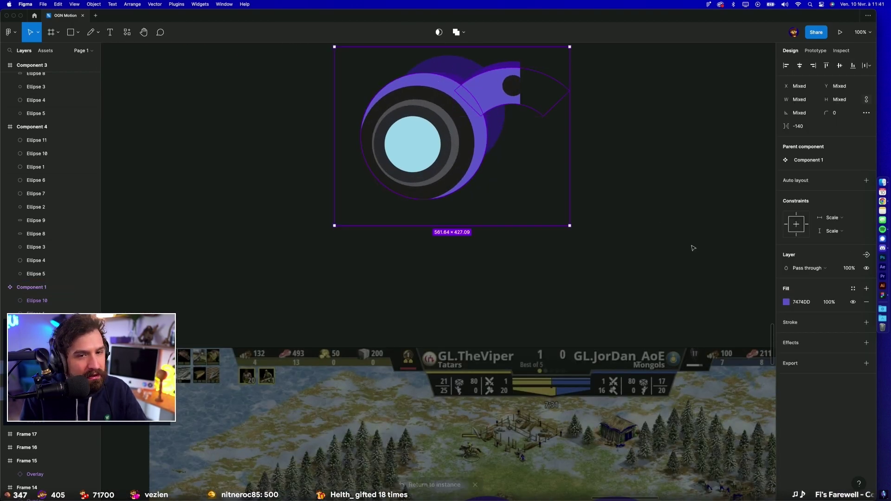
pyautogui.click(786, 302)
pyautogui.moveTo(717, 317)
pyautogui.mouseDown()
pyautogui.moveTo(697, 309)
pyautogui.moveTo(731, 321)
pyautogui.moveTo(726, 312)
pyautogui.mouseUp()
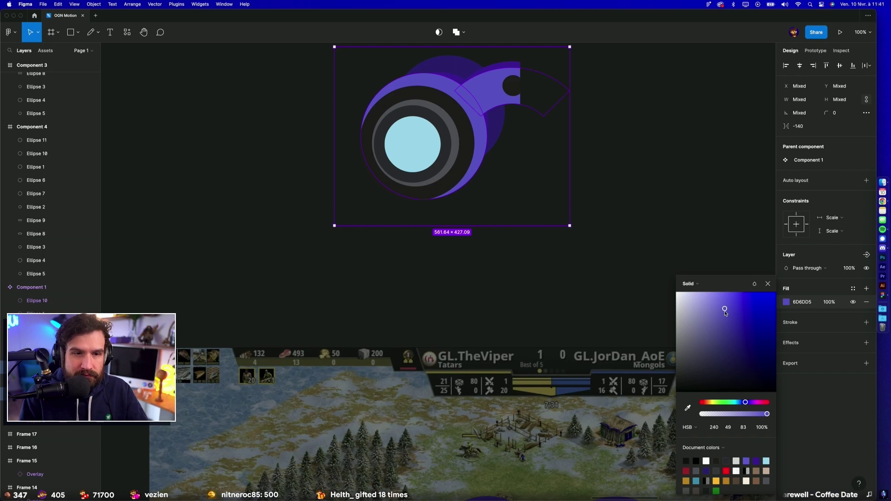
pyautogui.moveTo(726, 313); pyautogui.dragTo(728, 316)
pyautogui.click(618, 193)
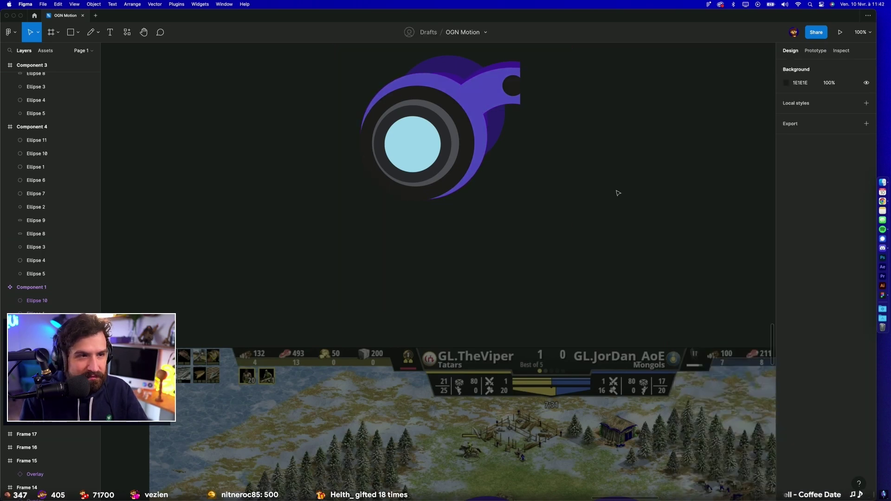
# Step: Tint the inner dark ring of Component 1's eyepiece purple, to 251F39
pyautogui.keyDown('ctrl'); pyautogui.scroll(-5, 612, 199); pyautogui.keyUp('ctrl')
pyautogui.scroll(-5, 557, 162)
pyautogui.hscroll(5, 557, 162)
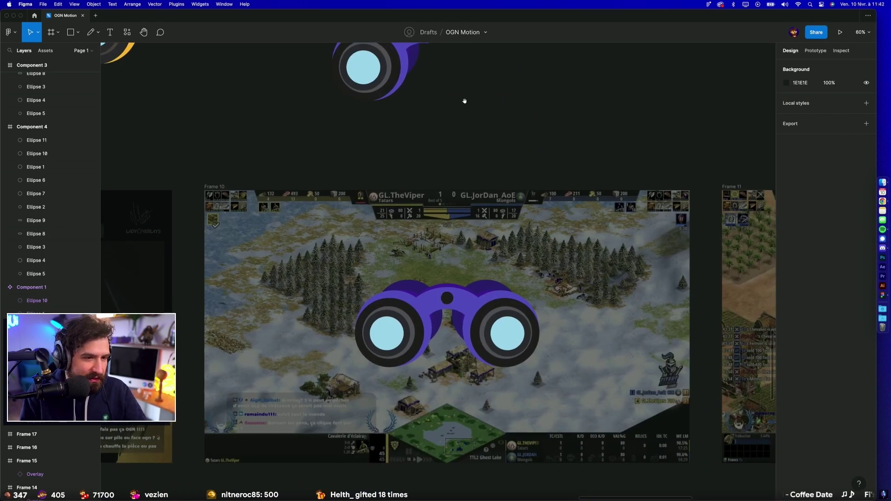
pyautogui.scroll(8, 469, 103)
pyautogui.hscroll(-4, 470, 104)
pyautogui.keyDown('ctrl'); pyautogui.scroll(5, 457, 249); pyautogui.keyUp('ctrl')
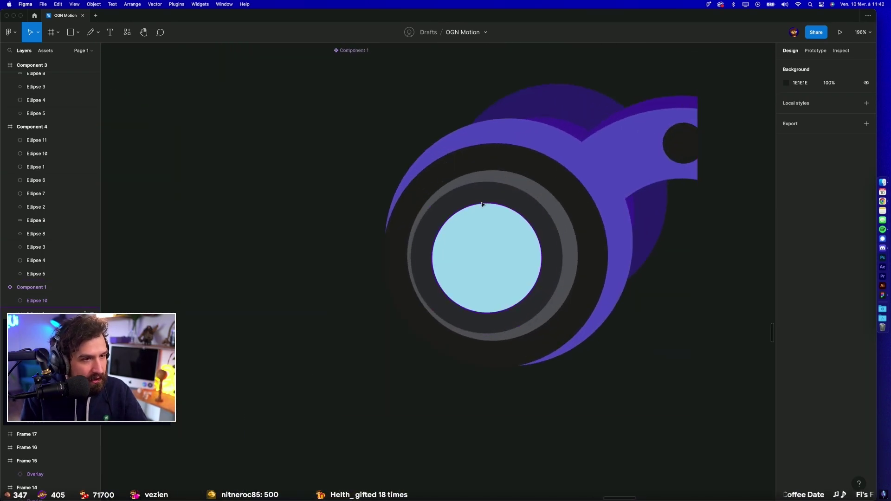
pyautogui.doubleClick(481, 203)
pyautogui.click(787, 268)
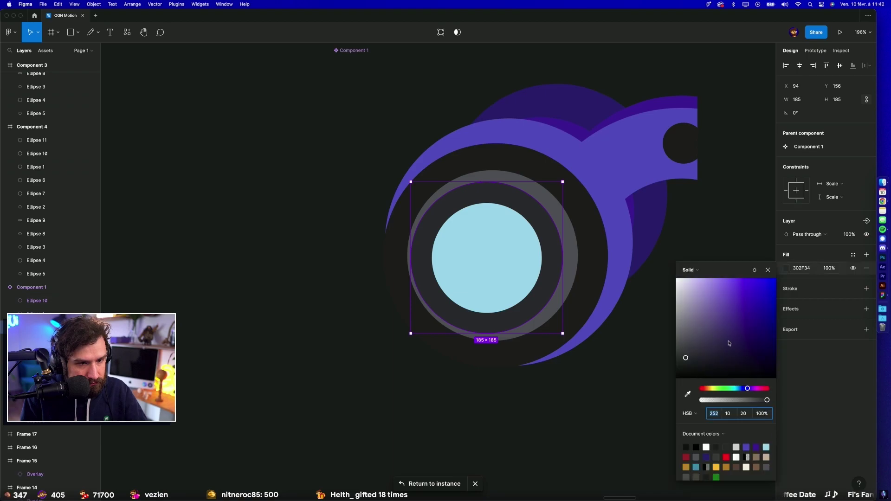
pyautogui.click(721, 355)
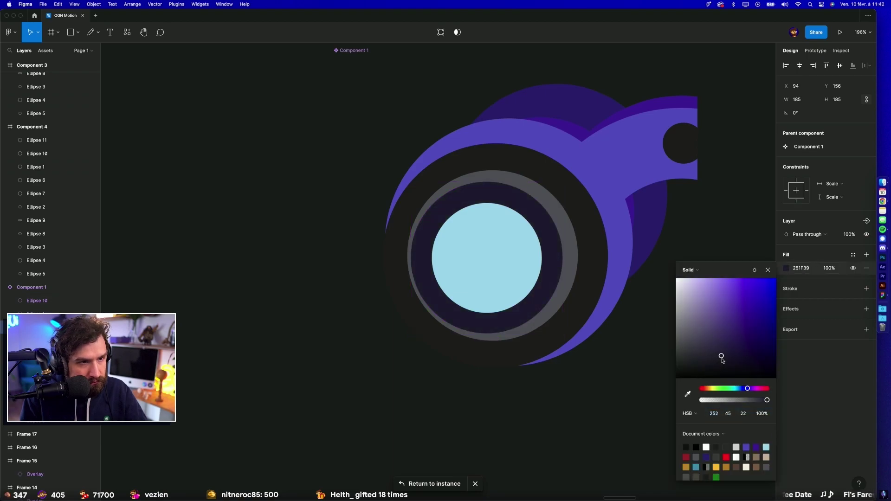
# Step: Shift the large outer ellipse's hue toward purple and set its rotation to 0°
pyautogui.click(556, 207)
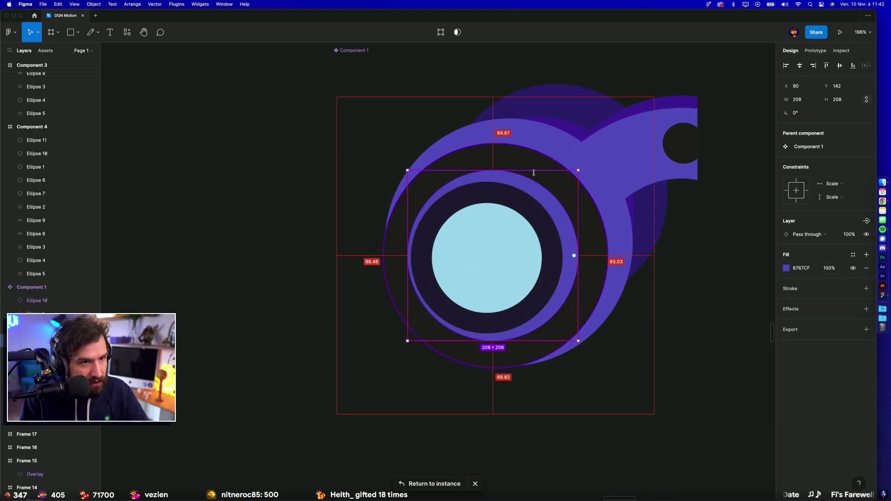
pyautogui.click(556, 172)
pyautogui.click(787, 267)
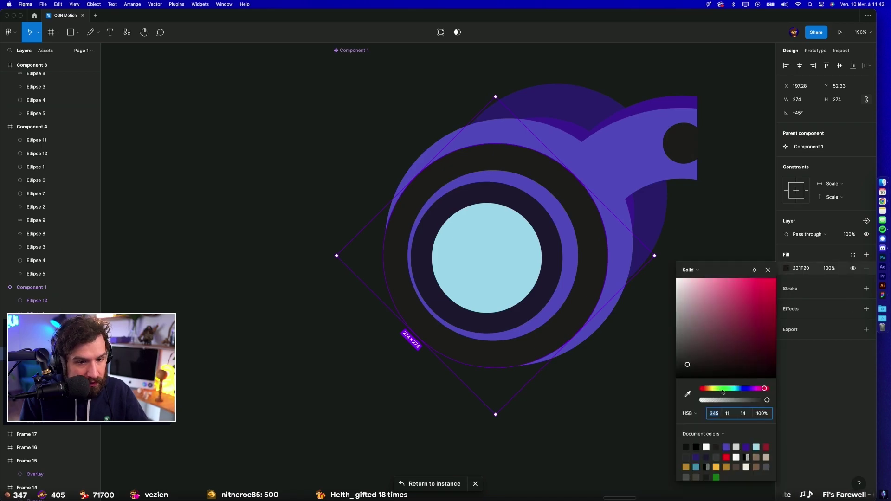
pyautogui.moveTo(723, 392); pyautogui.dragTo(752, 390)
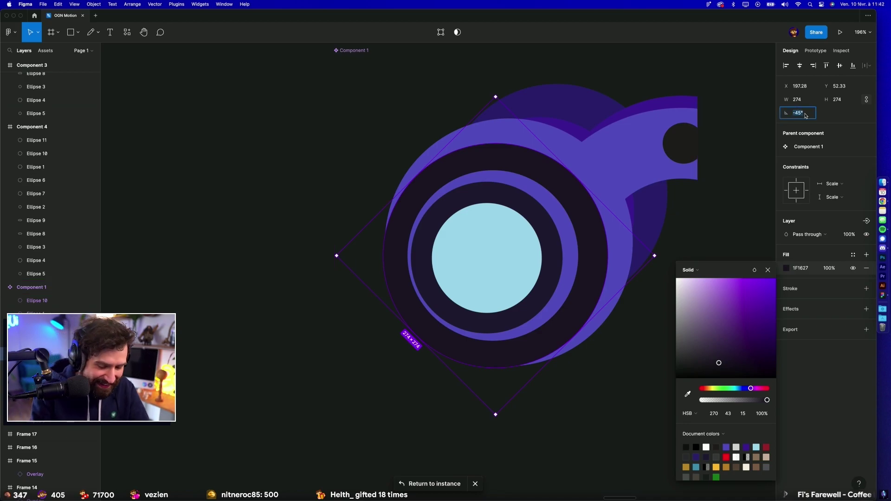
pyautogui.write('0')
pyautogui.press('Return')
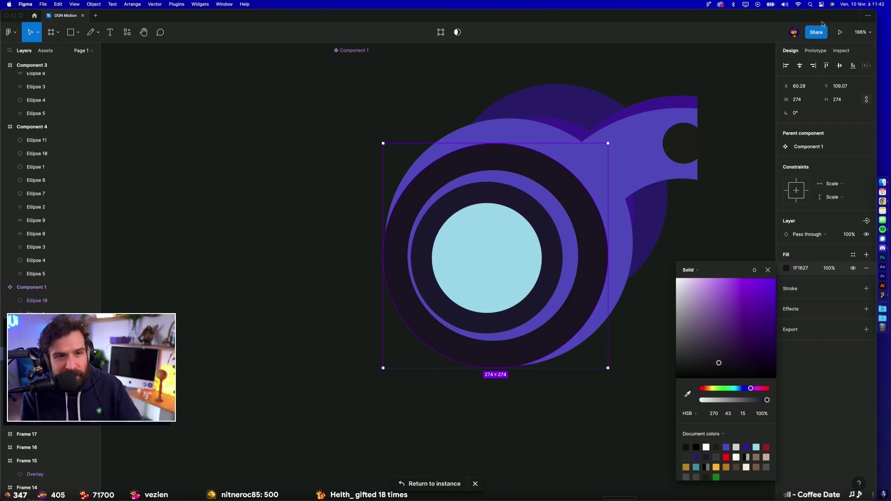
pyautogui.click(737, 210)
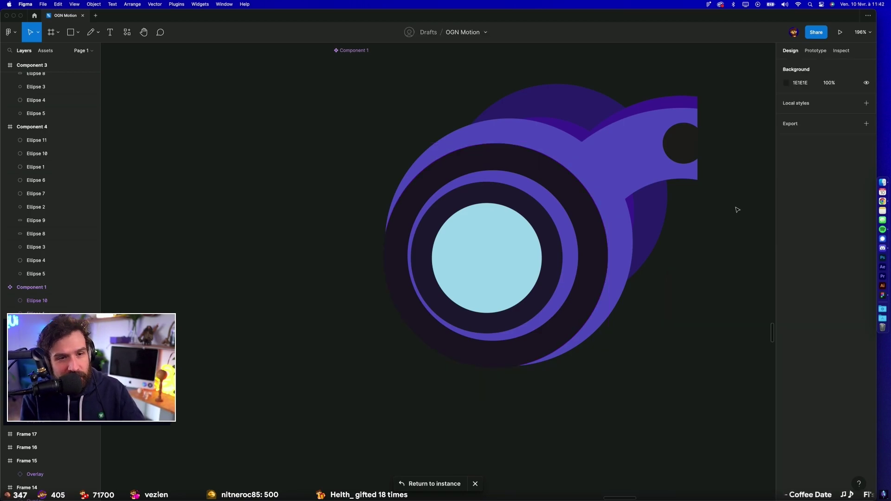
pyautogui.scroll(-1, 715, 240)
pyautogui.scroll(-1, 715, 241)
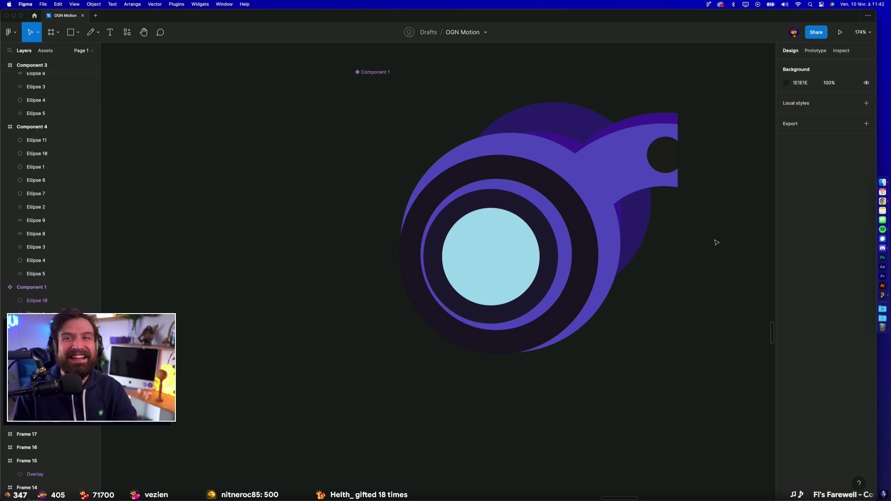
pyautogui.scroll(-3, 690, 304)
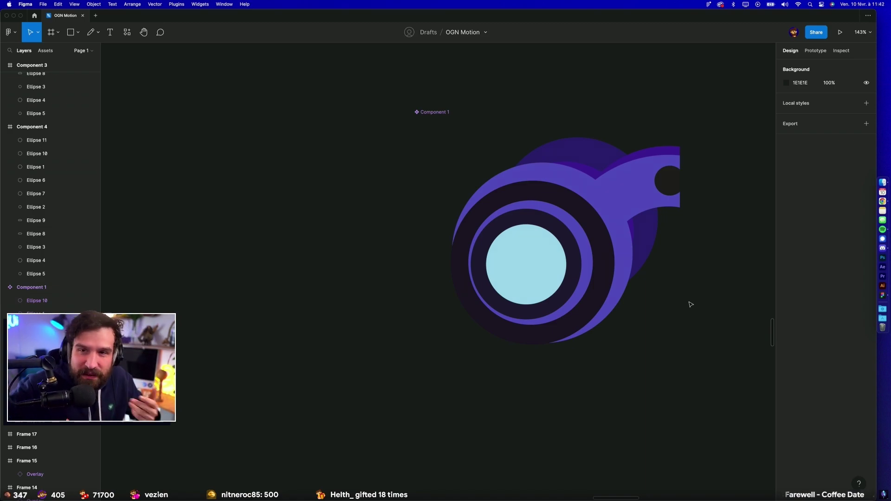
pyautogui.moveTo(699, 305); pyautogui.dragTo(682, 316)
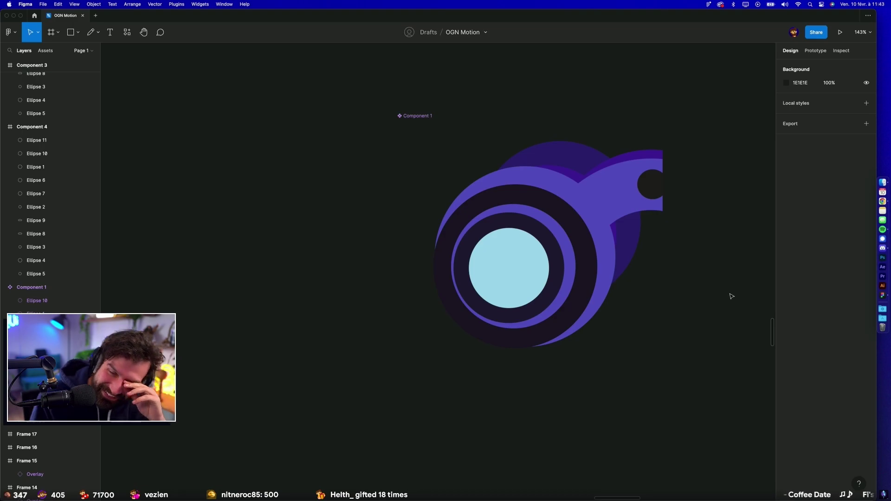
# Step: Move the yellow Component 4 slightly right and down
pyautogui.scroll(-5, 715, 306)
pyautogui.scroll(-5, 616, 299)
pyautogui.hscroll(5, 617, 299)
pyautogui.scroll(-5, 464, 232)
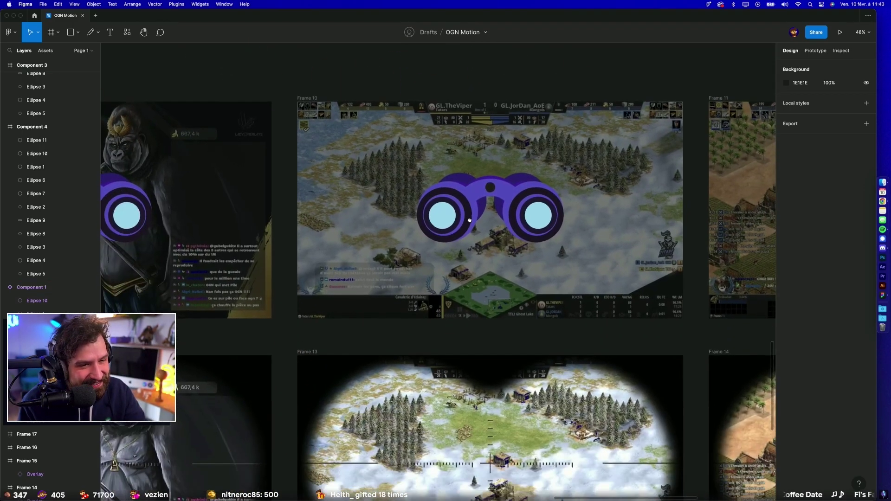
pyautogui.scroll(-5, 333, 164)
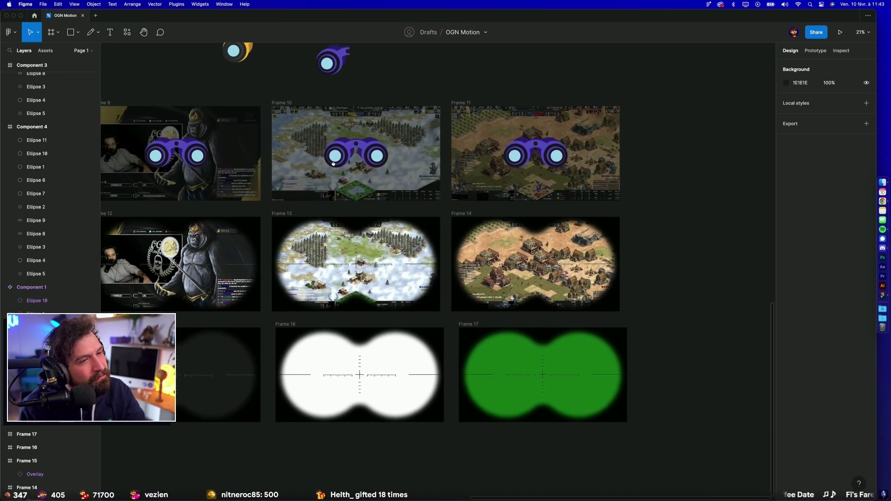
pyautogui.hscroll(-5, 325, 209)
pyautogui.hscroll(-5, 320, 178)
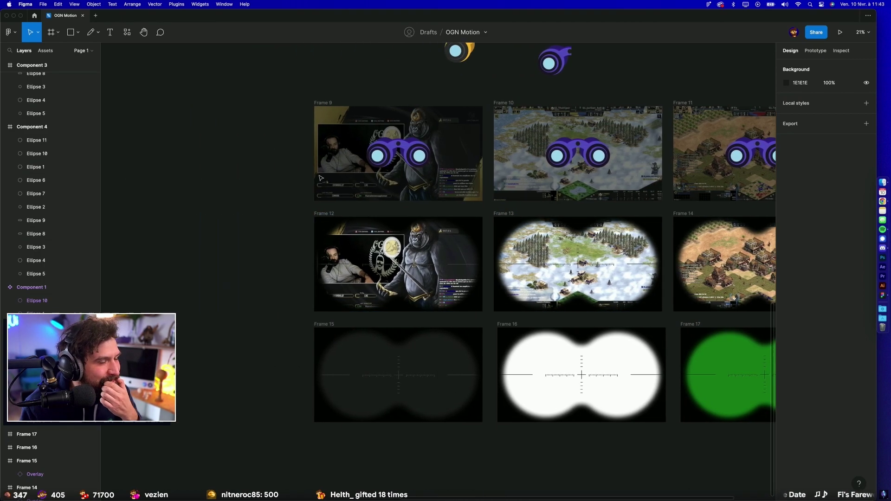
pyautogui.scroll(2, 405, 235)
pyautogui.scroll(3, 361, 228)
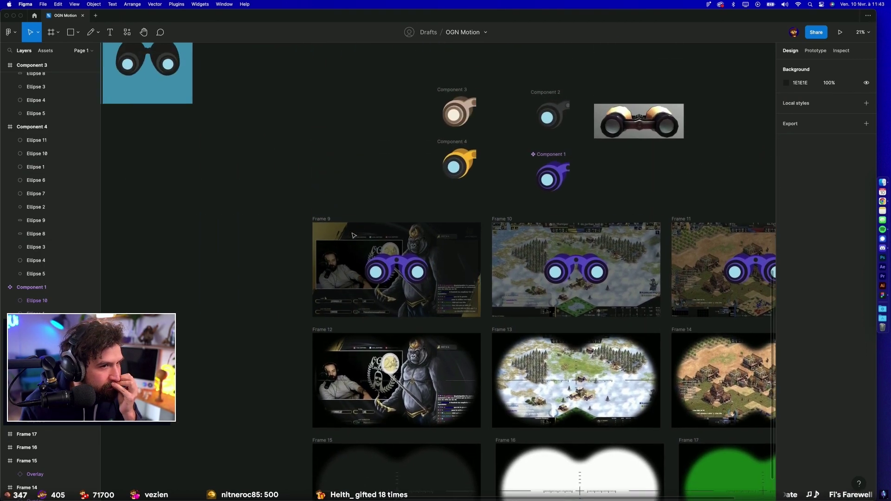
pyautogui.scroll(1, 473, 205)
pyautogui.hscroll(1, 474, 205)
pyautogui.click(436, 177)
pyautogui.moveTo(437, 177); pyautogui.dragTo(461, 190)
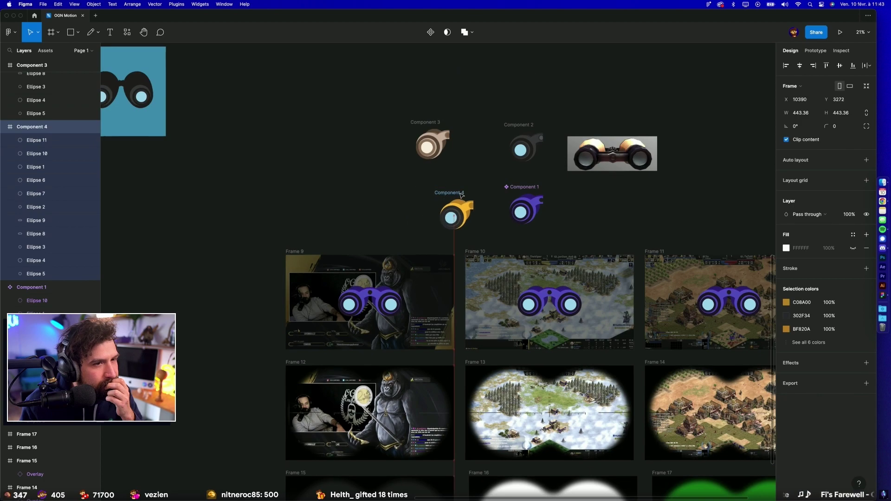
pyautogui.click(345, 204)
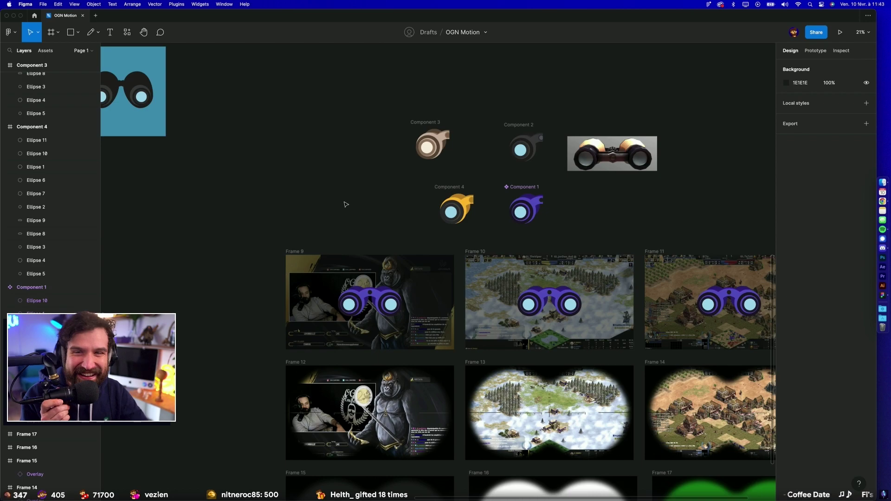
# Step: Flip Frame 9's right binocular eyepiece horizontally and nudge it 1 px left
pyautogui.scroll(5, 603, 223)
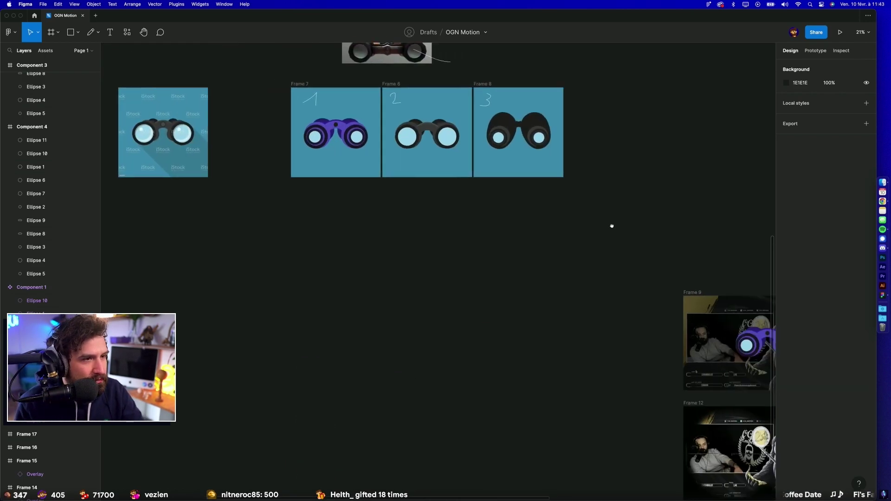
pyautogui.scroll(-5, 580, 228)
pyautogui.scroll(-3, 453, 173)
pyautogui.hscroll(5, 453, 174)
pyautogui.moveTo(453, 173); pyautogui.dragTo(485, 172)
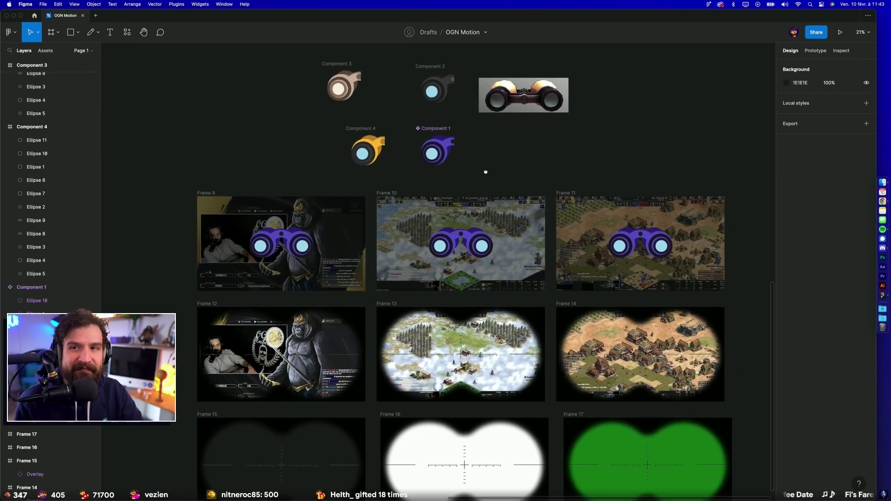
pyautogui.scroll(3, 417, 255)
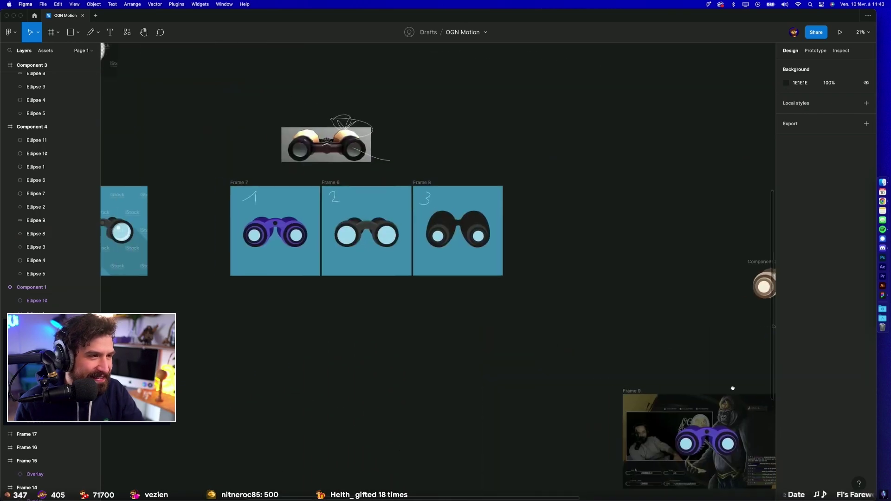
pyautogui.hscroll(-5, 510, 302)
pyautogui.scroll(5, 503, 357)
pyautogui.scroll(3, 497, 278)
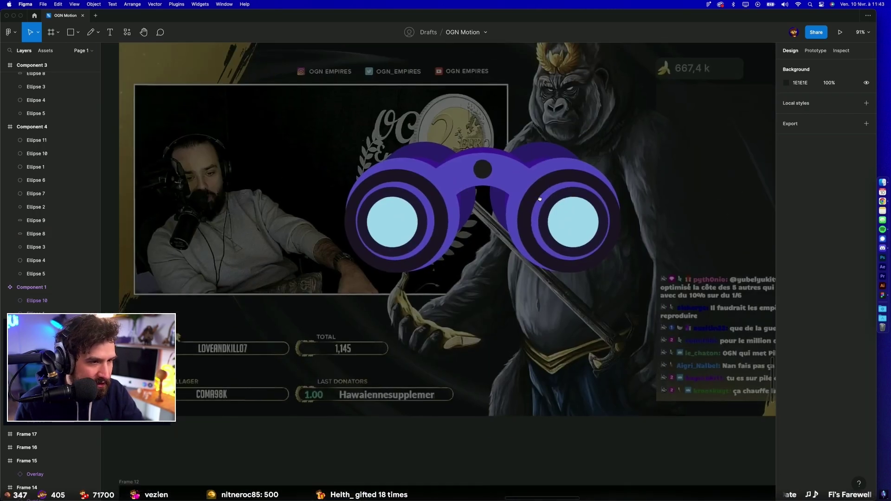
pyautogui.scroll(5, 487, 167)
pyautogui.scroll(-5, 487, 166)
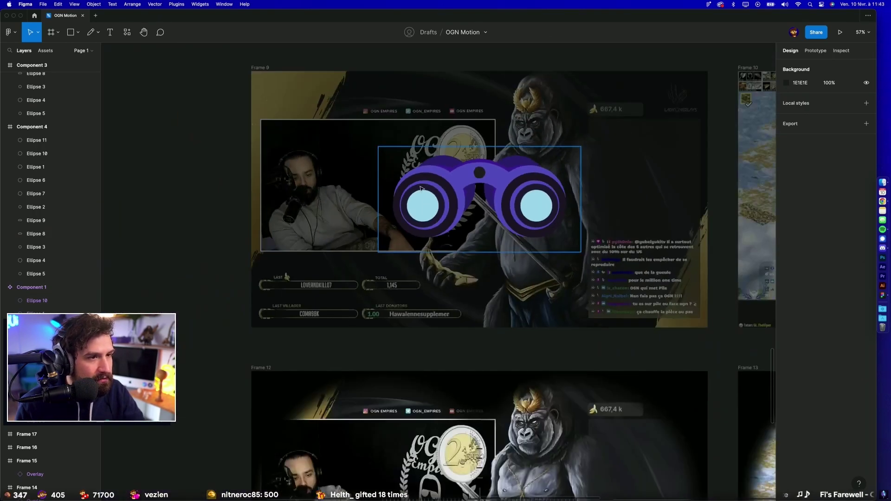
pyautogui.click(506, 186)
pyautogui.scroll(3, 506, 185)
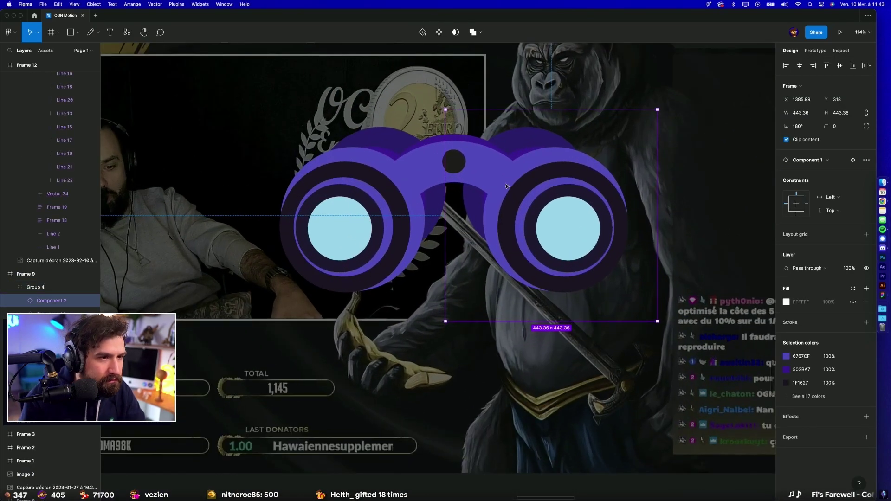
pyautogui.hotkey('shift', 'h')
pyautogui.press('Left')
pyautogui.scroll(-2, 506, 186)
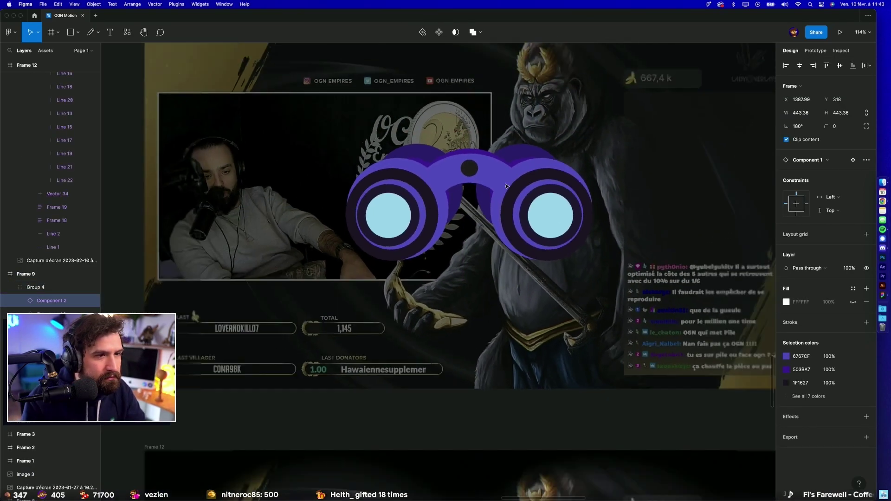
pyautogui.scroll(-2, 506, 186)
pyautogui.click(518, 354)
# Step: Draw a curved strap path with the Pen tool rising over the binoculars
pyautogui.hscroll(2, 519, 354)
pyautogui.scroll(1, 520, 353)
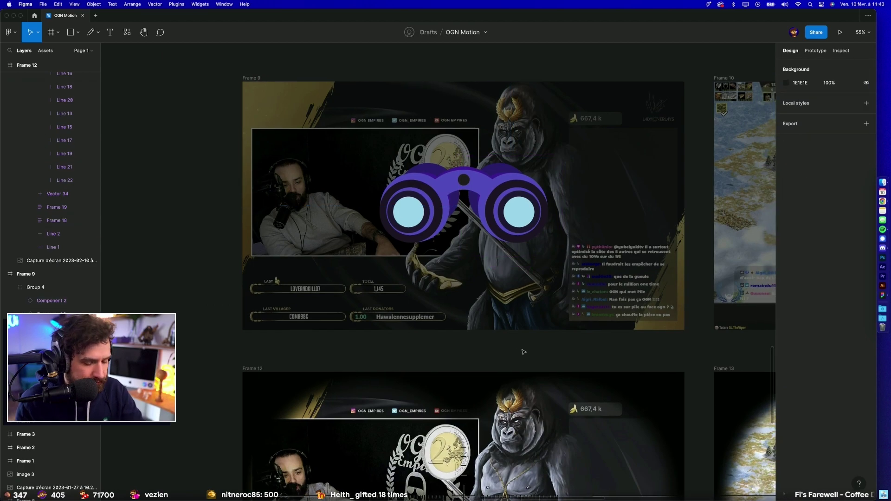
pyautogui.press('p')
pyautogui.click(438, 331)
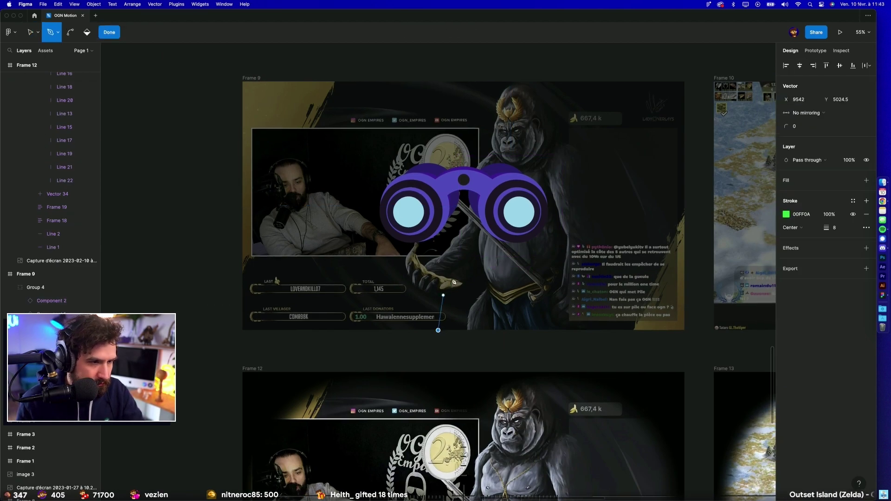
pyautogui.moveTo(474, 254); pyautogui.dragTo(473, 216)
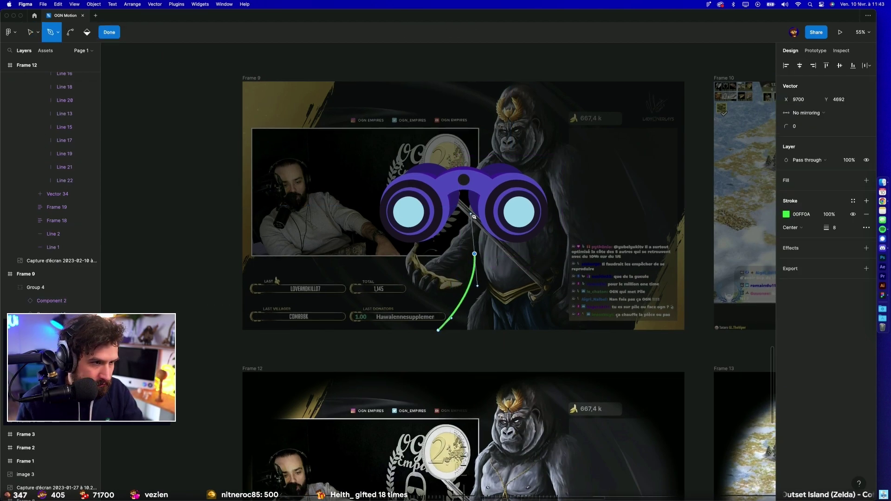
pyautogui.scroll(-10, 473, 216)
pyautogui.scroll(6, 473, 216)
pyautogui.hscroll(-2, 473, 216)
pyautogui.hscroll(-6, 473, 216)
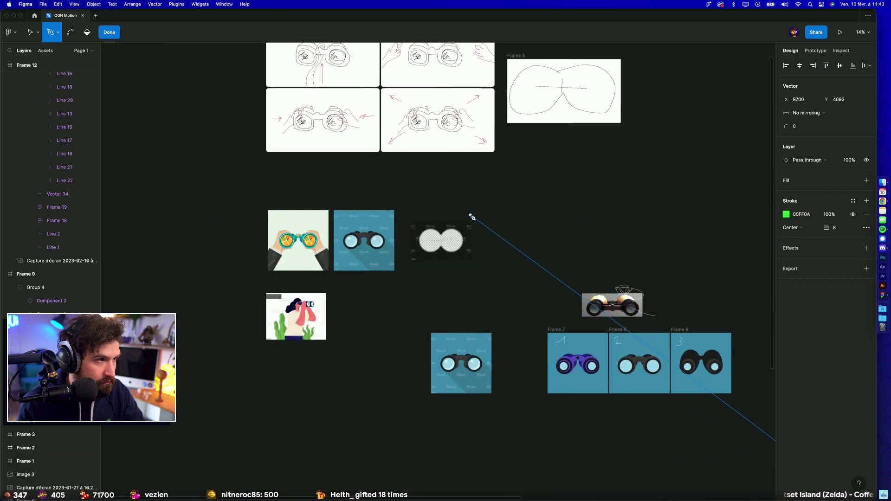
pyautogui.scroll(-5, 723, 345)
pyautogui.hscroll(3, 723, 345)
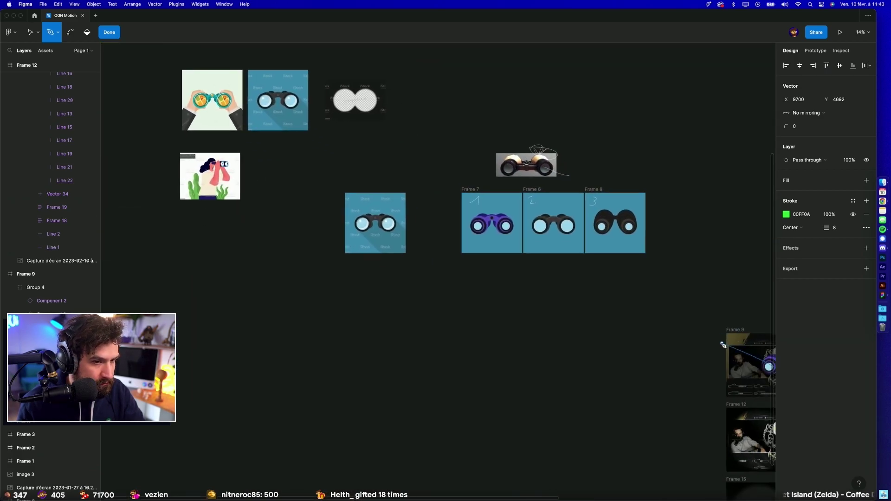
pyautogui.scroll(-5, 720, 342)
pyautogui.hscroll(2, 720, 342)
pyautogui.scroll(2, 597, 203)
pyautogui.hscroll(3, 596, 203)
pyautogui.press('super')
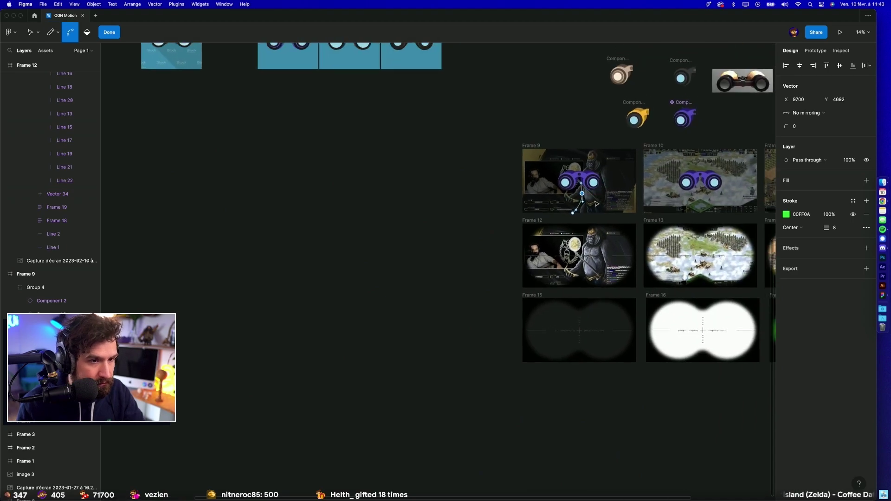
pyautogui.scroll(3, 597, 203)
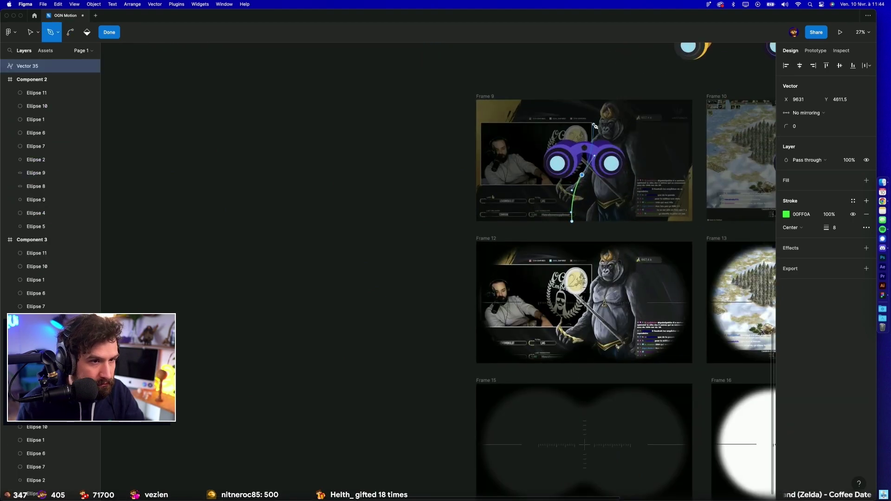
pyautogui.moveTo(591, 134); pyautogui.dragTo(584, 135)
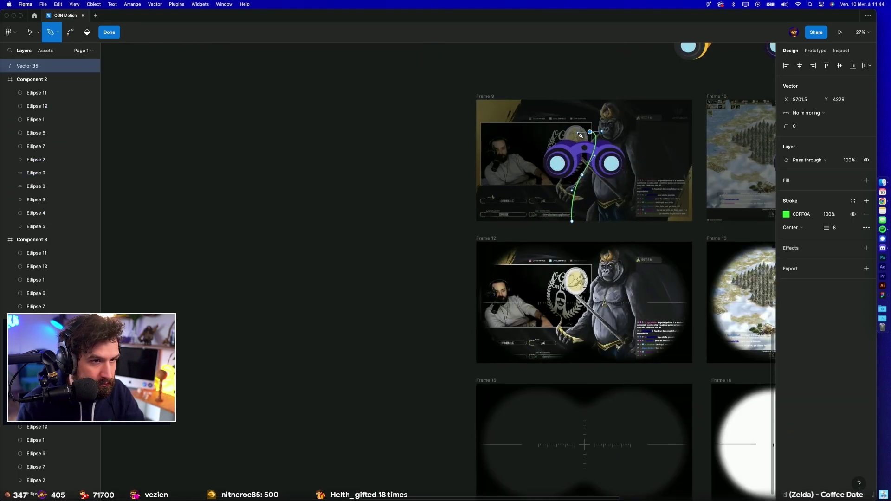
pyautogui.click(580, 159)
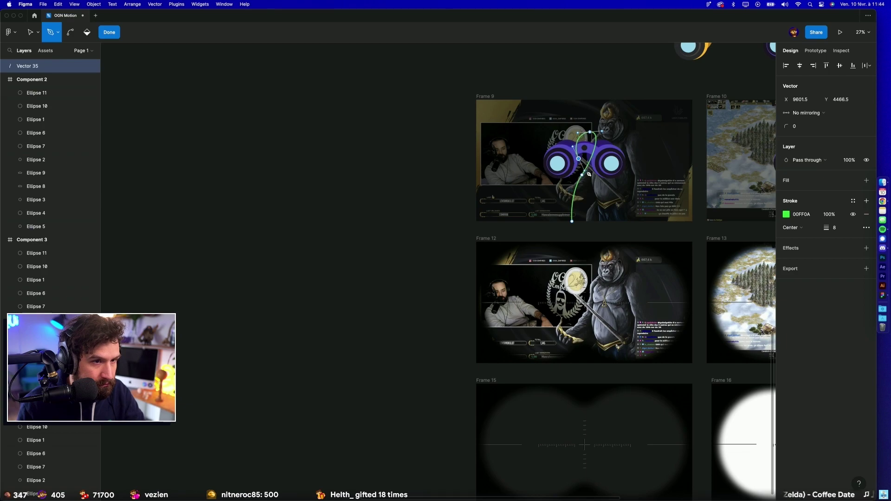
pyautogui.press('Escape')
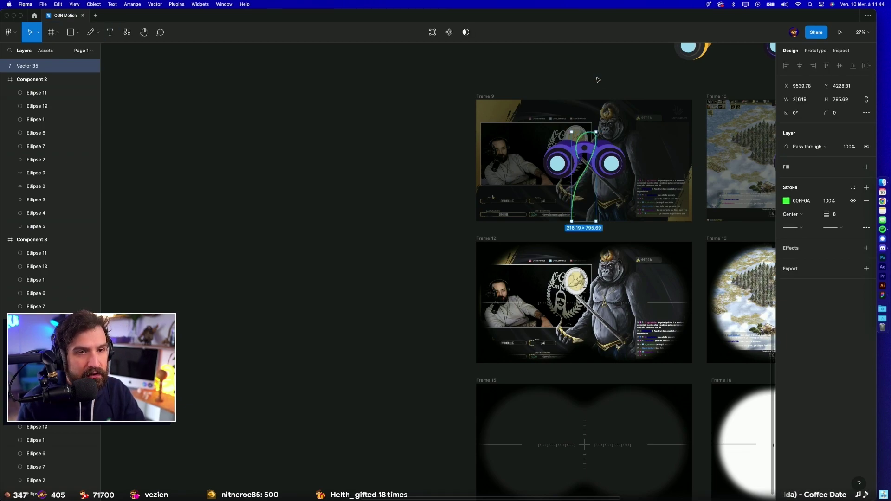
# Step: Zoom in and reshape the strap's top curve by moving its top point
pyautogui.press('+')
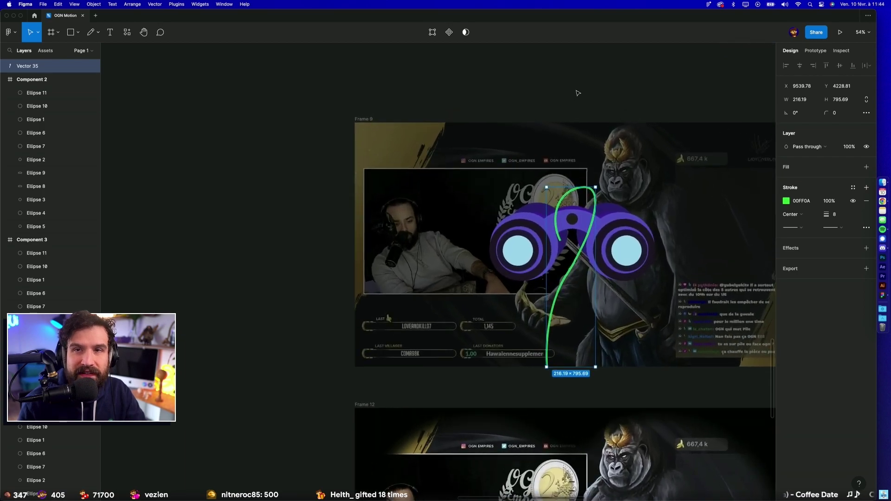
pyautogui.hscroll(5, 577, 92)
pyautogui.scroll(-1, 578, 92)
pyautogui.press('Return')
pyautogui.click(472, 164)
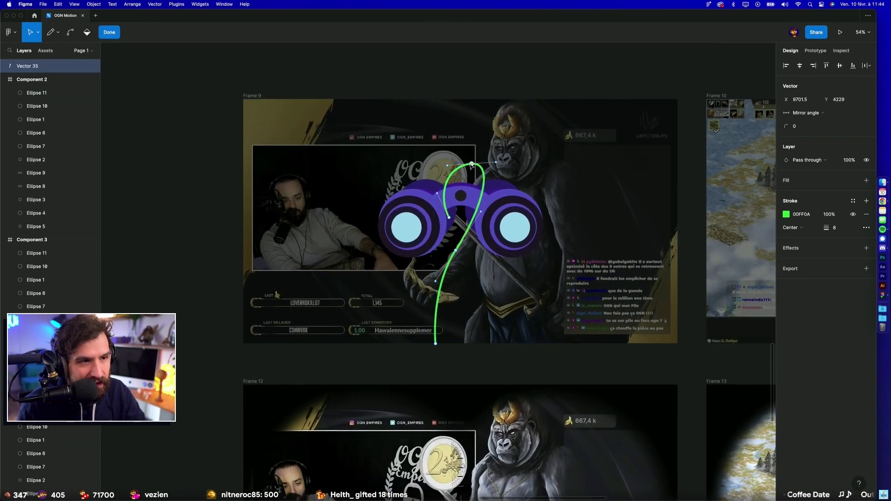
pyautogui.moveTo(449, 165)
pyautogui.mouseDown()
pyautogui.moveTo(470, 163)
pyautogui.moveTo(443, 164)
pyautogui.mouseUp()
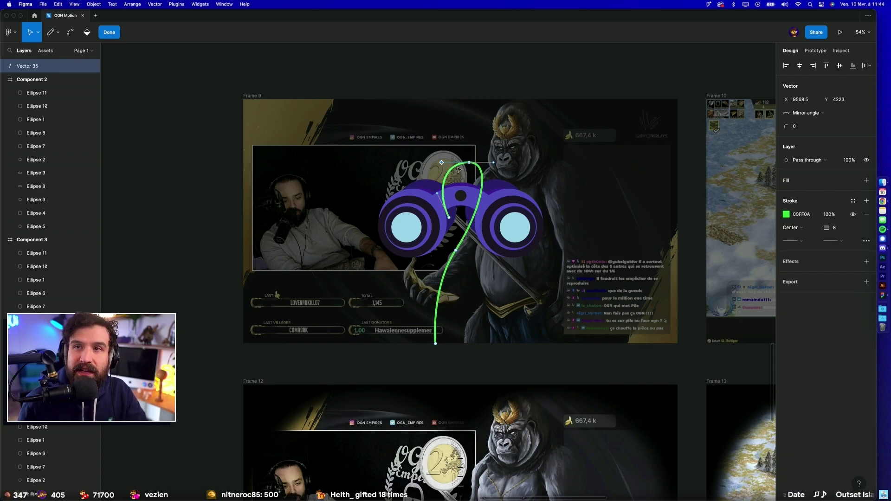
pyautogui.click(450, 217)
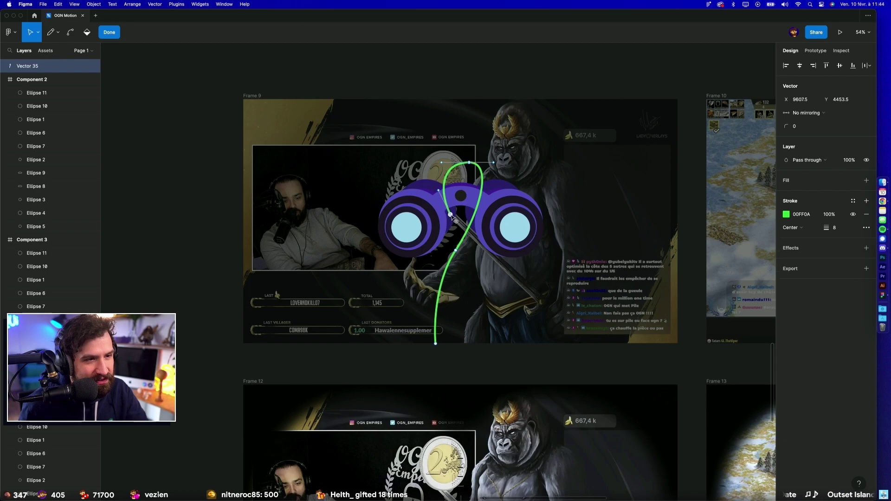
# Step: Give the strap a brown 88644B stroke with weight 64
pyautogui.click(787, 214)
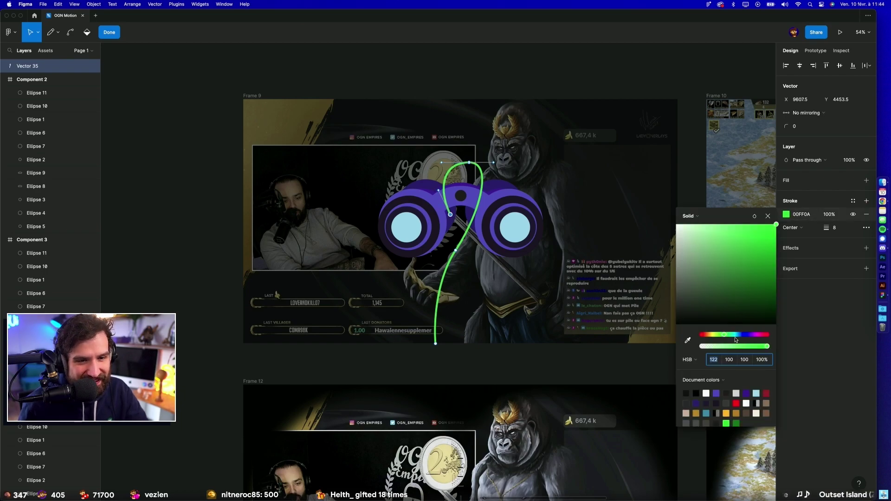
pyautogui.click(765, 413)
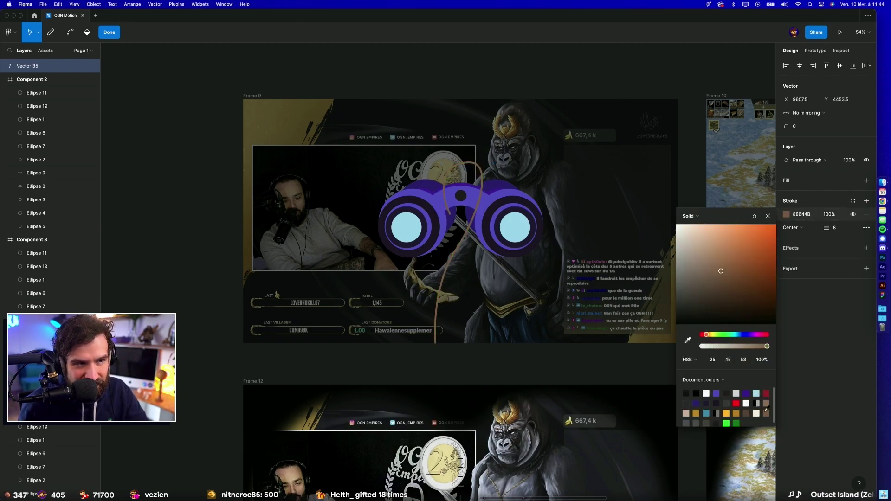
pyautogui.hotkey('shift', 'Up')
pyautogui.hotkey('shift', 'Up')
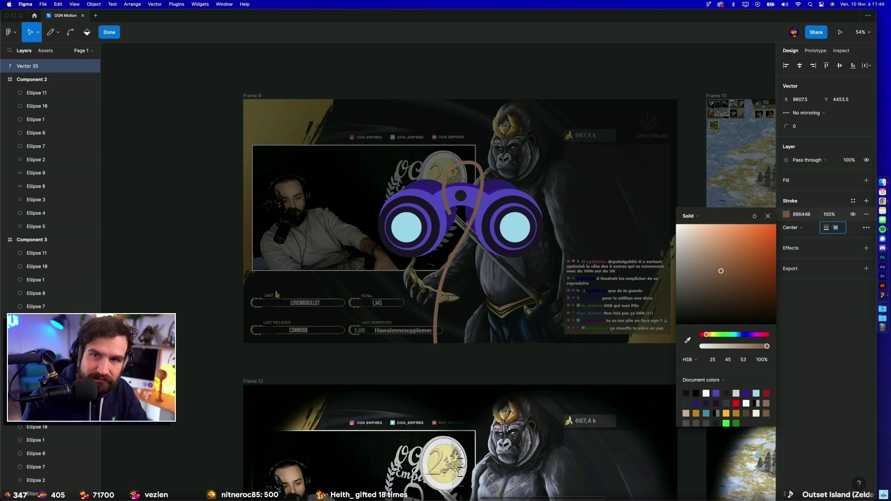
pyautogui.hotkey('shift', 'Up')
pyautogui.hotkey('shift', 'Up')
pyautogui.write('64')
pyautogui.press('Return')
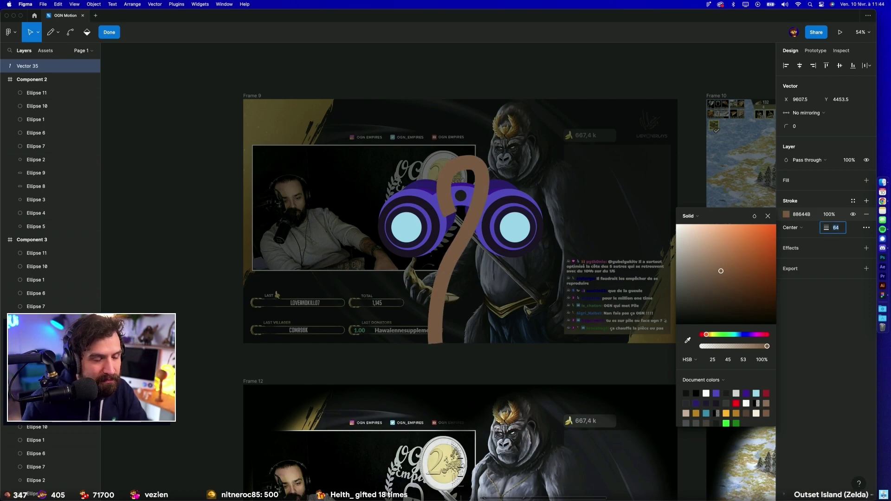
# Step: Narrow the strap's top curve by adjusting both of its sides
pyautogui.scroll(5, 473, 168)
pyautogui.click(462, 160)
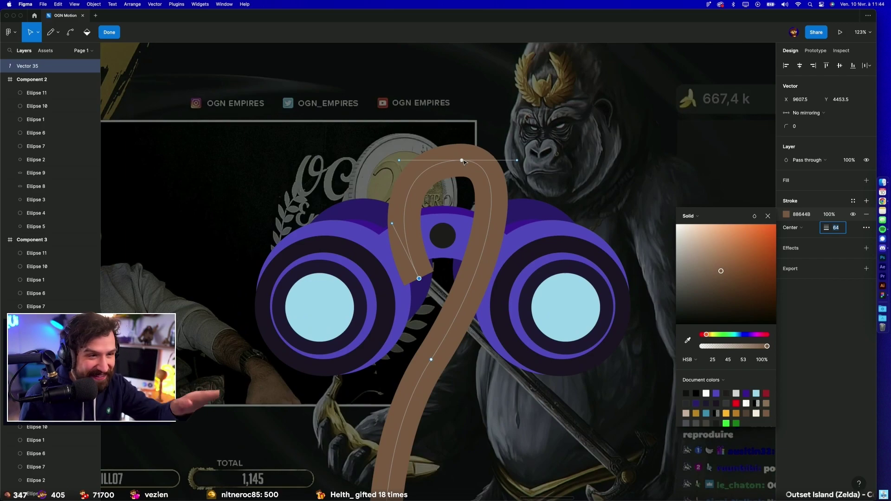
pyautogui.moveTo(511, 160); pyautogui.dragTo(450, 161)
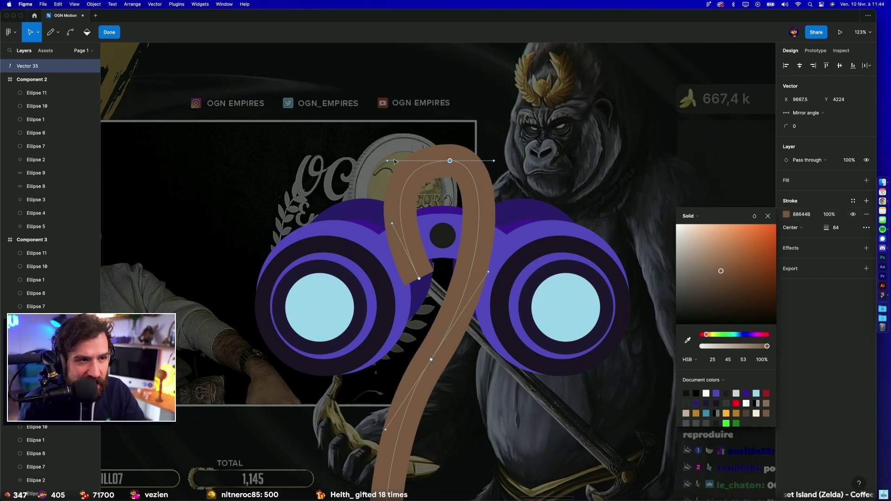
pyautogui.moveTo(388, 161); pyautogui.dragTo(447, 159)
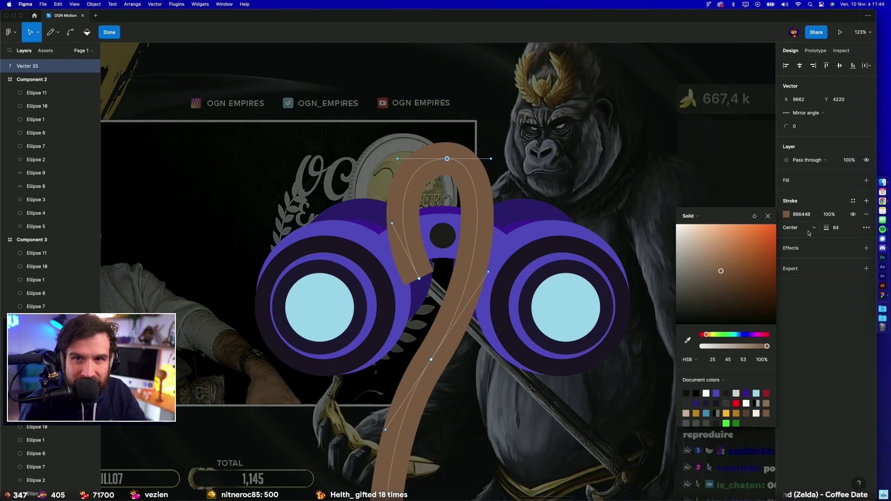
# Step: Set the strap stroke to round joins and round end caps, and adjust its end curl
pyautogui.press('super+a')
pyautogui.click(866, 242)
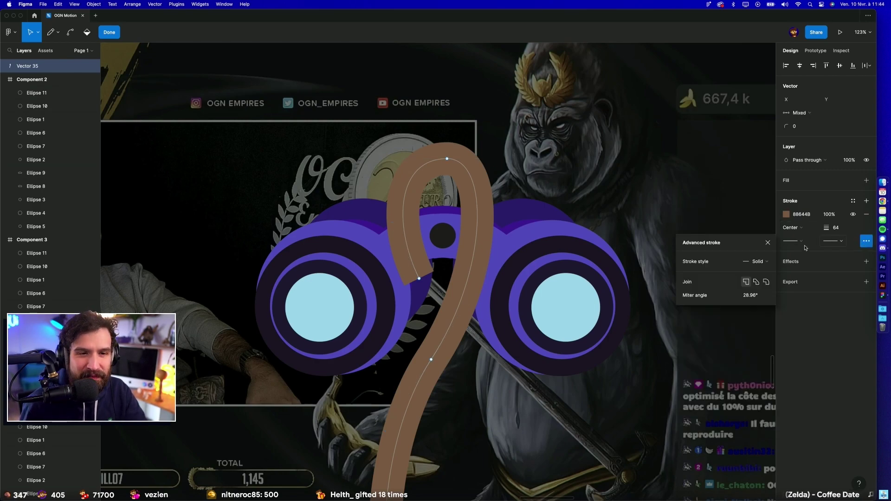
pyautogui.click(767, 269)
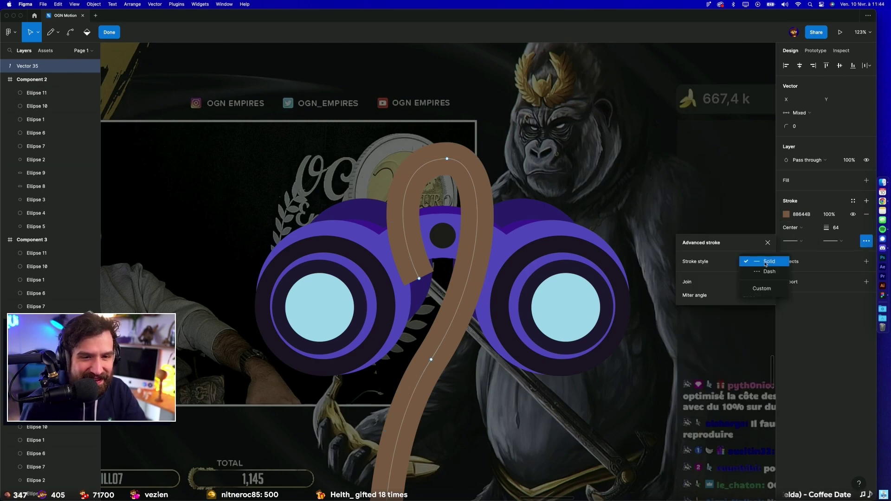
pyautogui.click(757, 261)
pyautogui.click(764, 282)
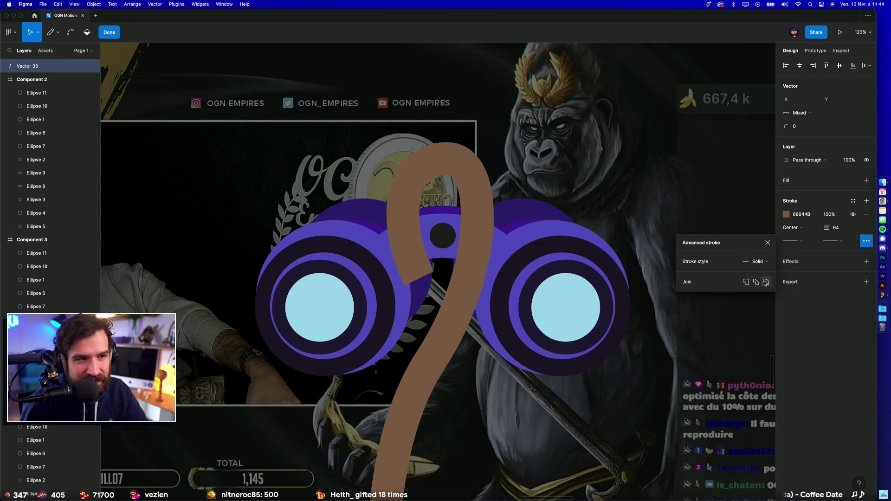
pyautogui.click(756, 261)
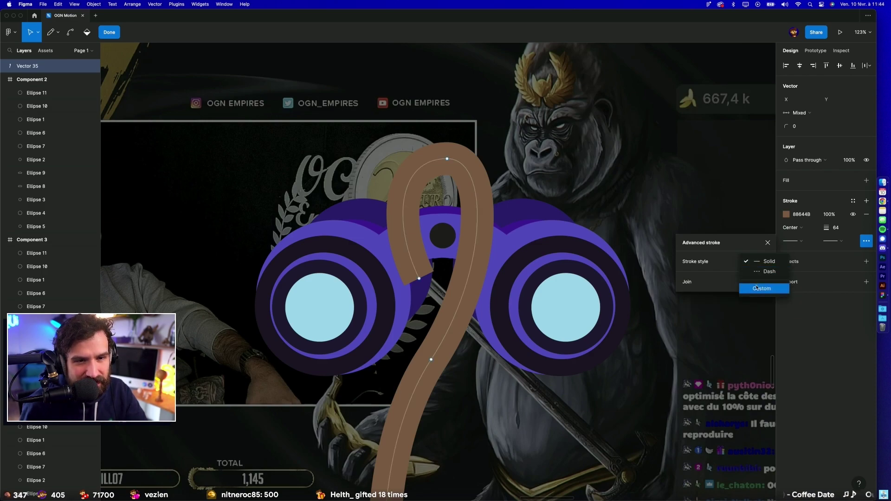
pyautogui.click(759, 269)
pyautogui.click(827, 243)
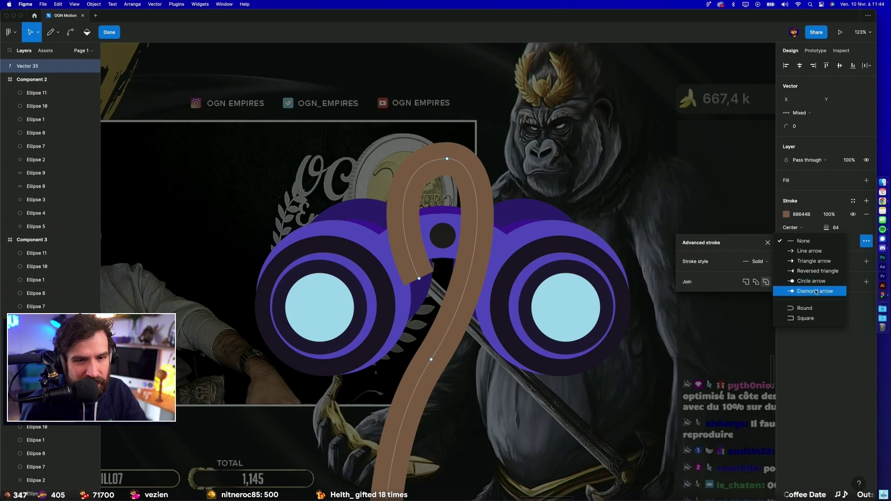
pyautogui.click(812, 307)
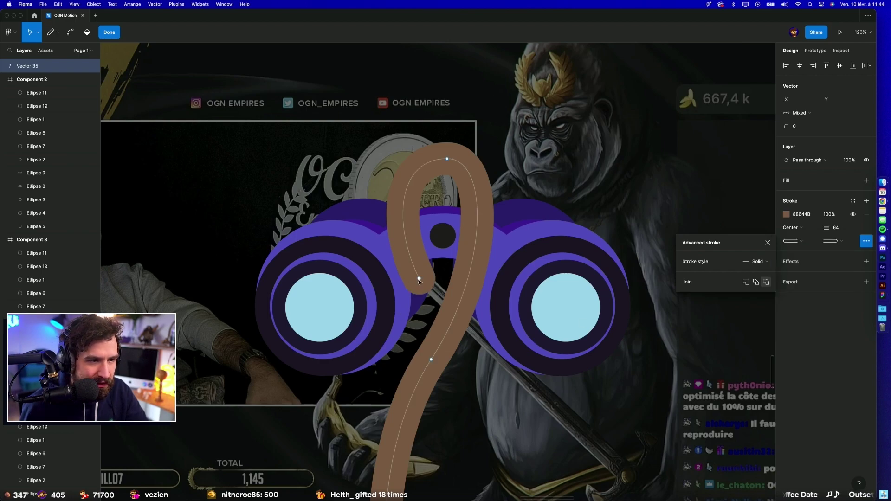
pyautogui.moveTo(419, 279); pyautogui.dragTo(416, 270)
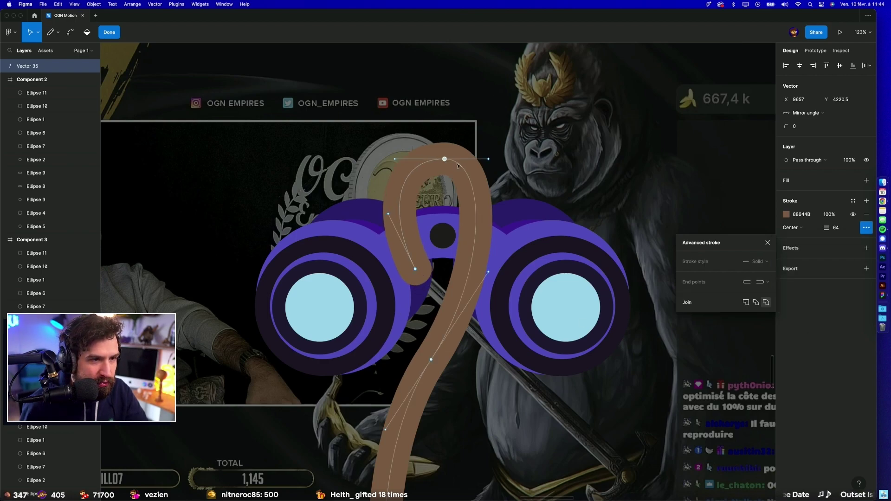
pyautogui.press('Escape')
pyautogui.click(565, 243)
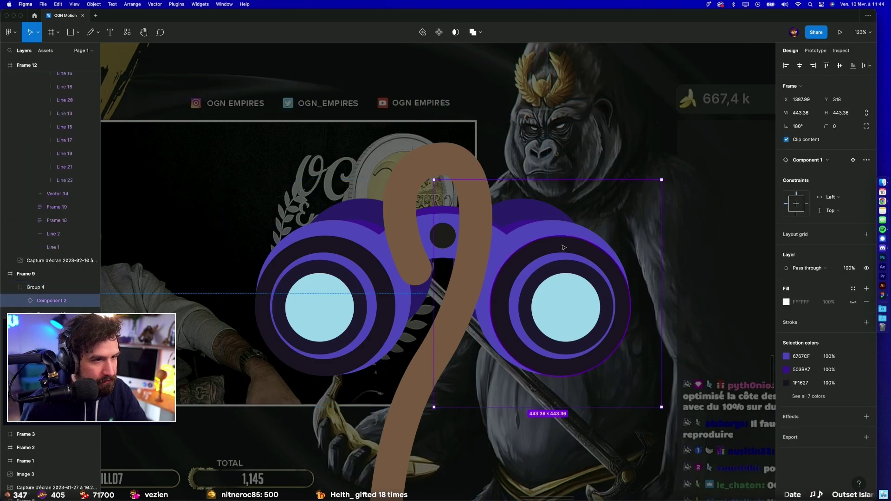
# Step: Ungroup the binoculars, zoom to Frame 9, and delete the brown strap curve
pyautogui.press('alt')
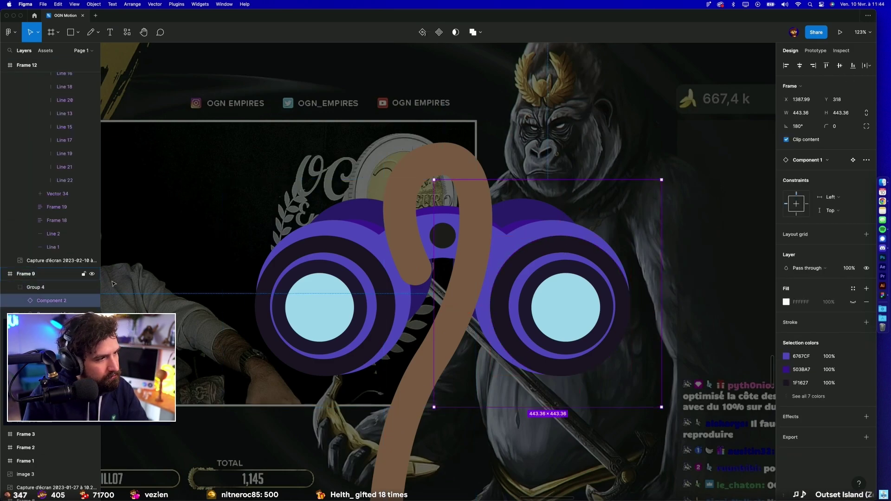
pyautogui.click(39, 285)
pyautogui.press('super+shift+g')
pyautogui.click(515, 252)
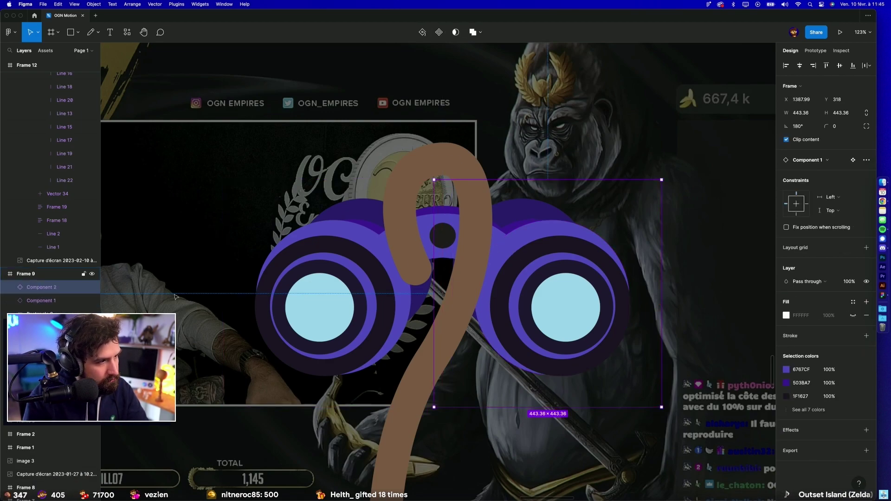
pyautogui.click(499, 186)
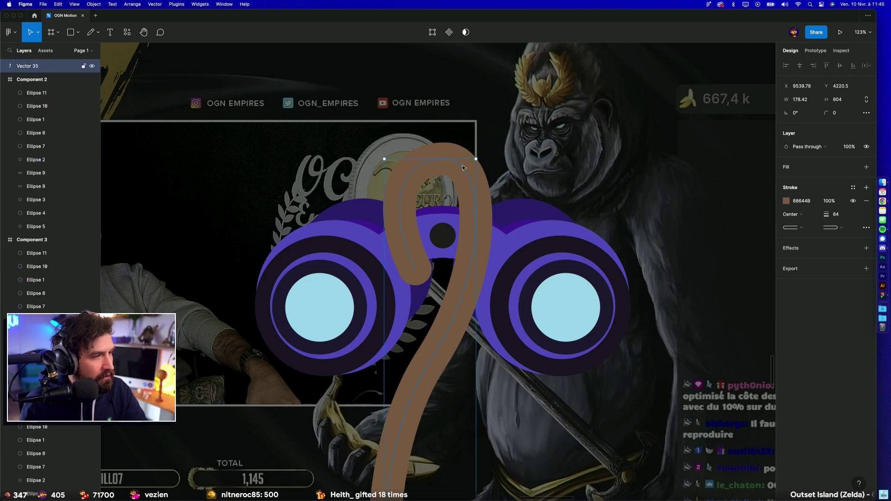
pyautogui.press('Escape')
pyautogui.scroll(-5, 450, 182)
pyautogui.click(319, 132)
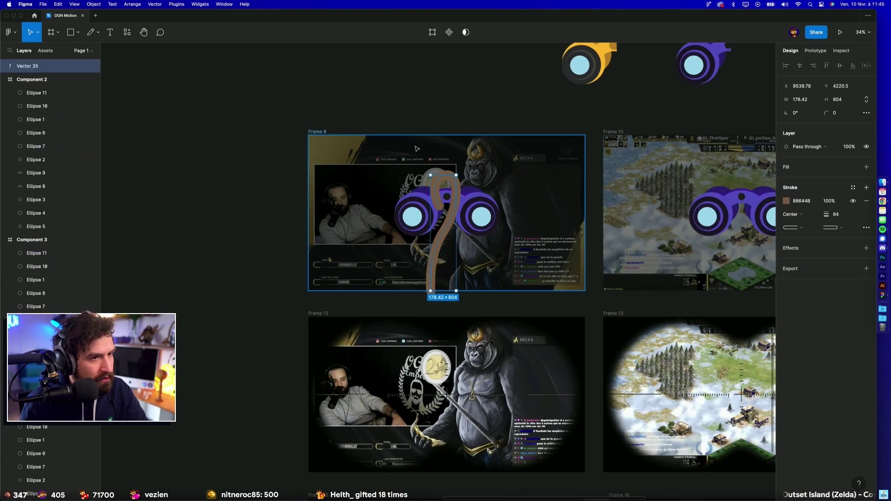
pyautogui.hotkey('shift', '2')
pyautogui.click(546, 244)
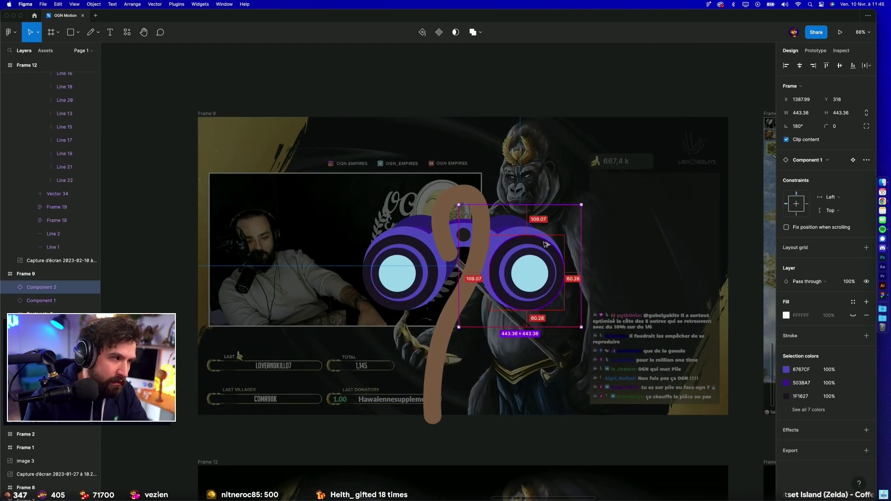
pyautogui.click(455, 203)
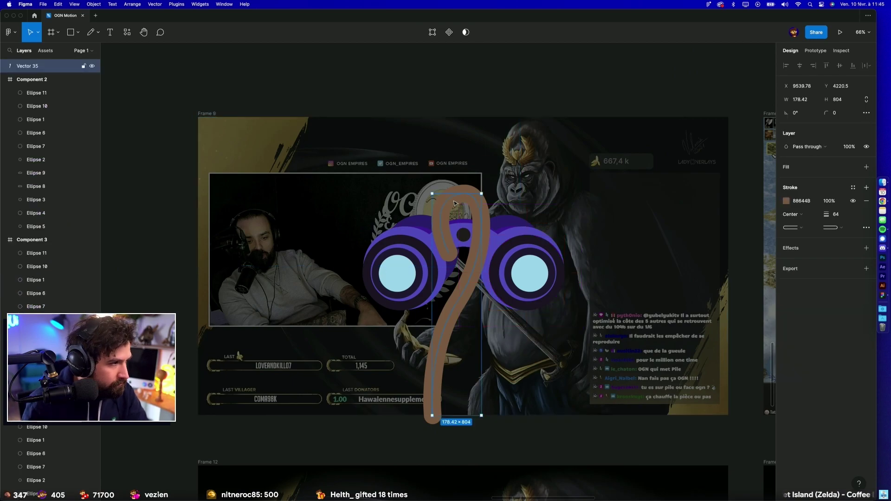
pyautogui.press('Delete')
# Step: Restore the deleted strap and send it behind the binoculars
pyautogui.click(224, 126)
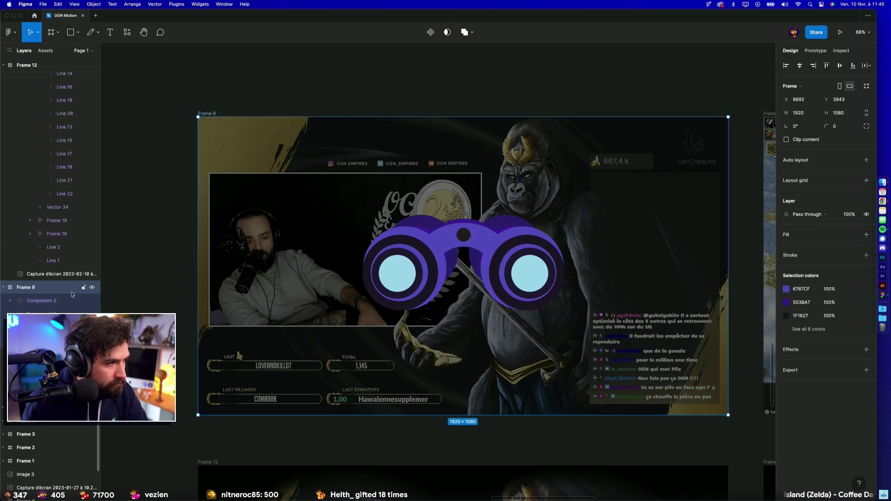
pyautogui.hotkey('ctrl', 'z')
pyautogui.hotkey('ctrl', '[')
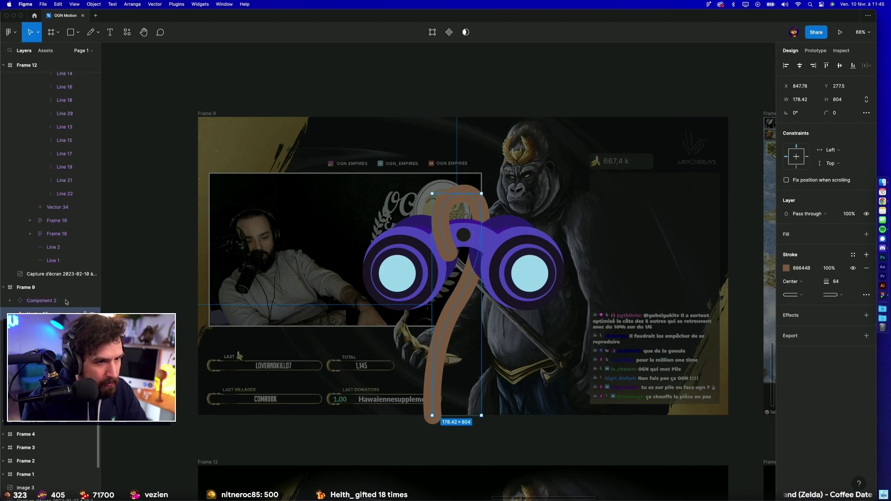
pyautogui.click(317, 84)
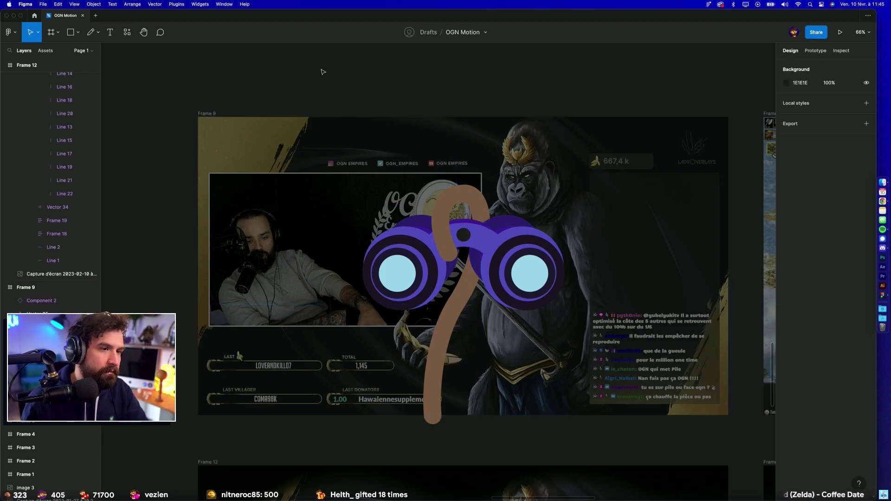
# Step: Turn on Clip content for Frame 9 so the strap is cut at its edges
pyautogui.click(650, 302)
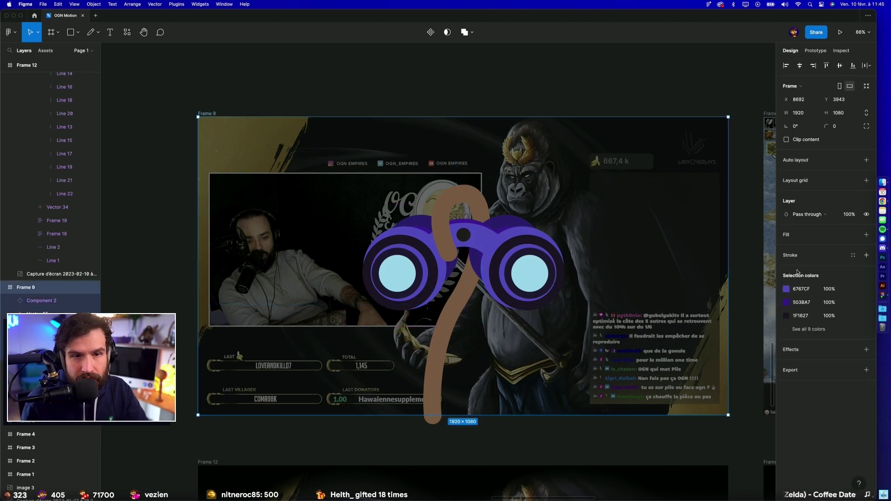
pyautogui.click(786, 140)
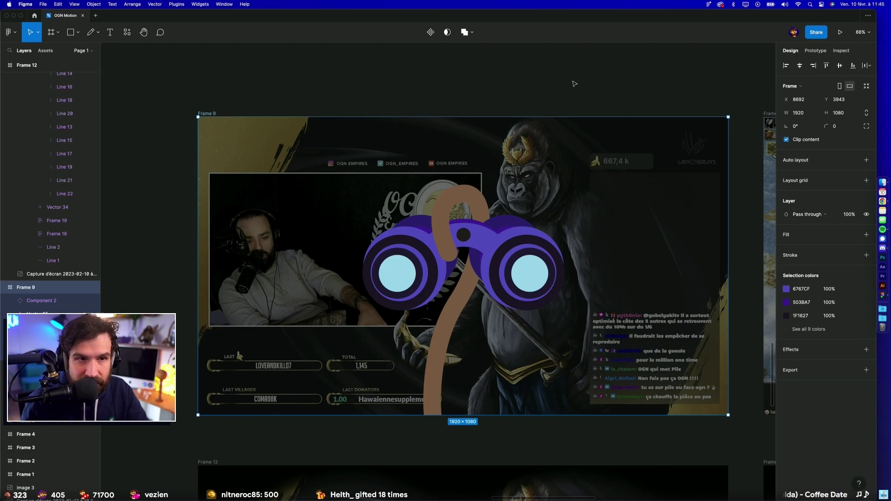
pyautogui.click(546, 79)
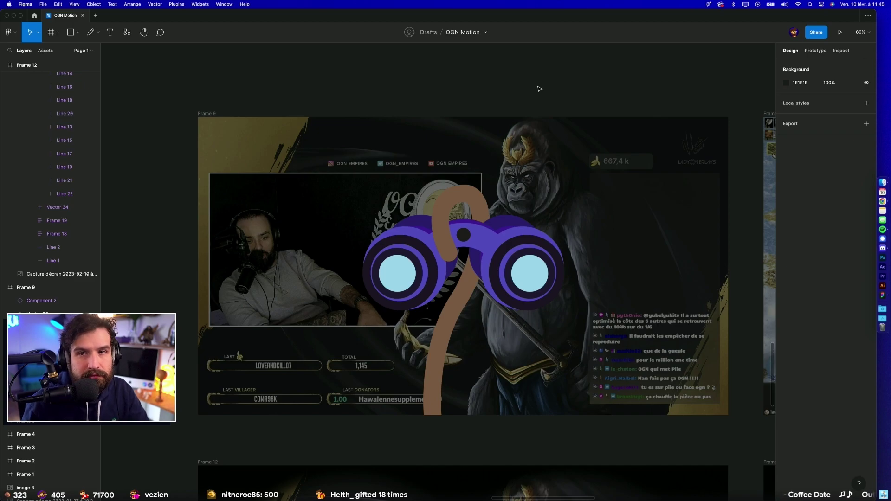
pyautogui.scroll(-1, 532, 85)
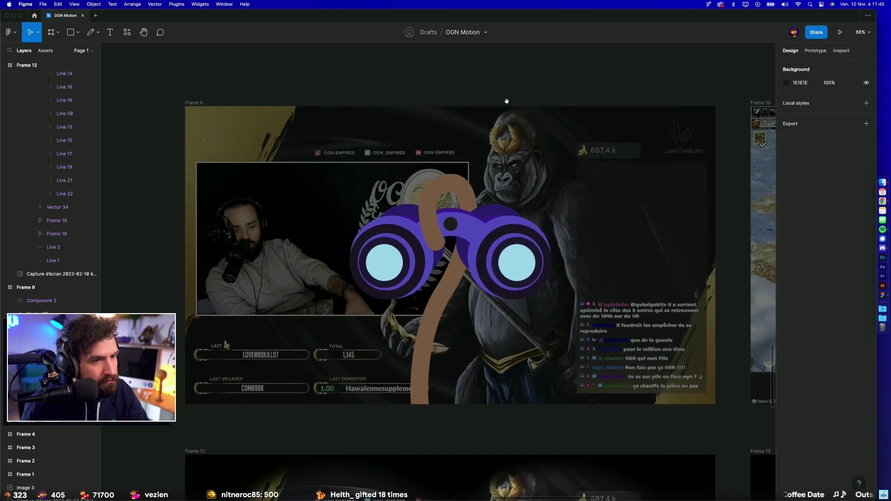
# Step: Adjust the strap's top point curve and add a point on the lower strap
pyautogui.doubleClick(462, 192)
pyautogui.click(452, 183)
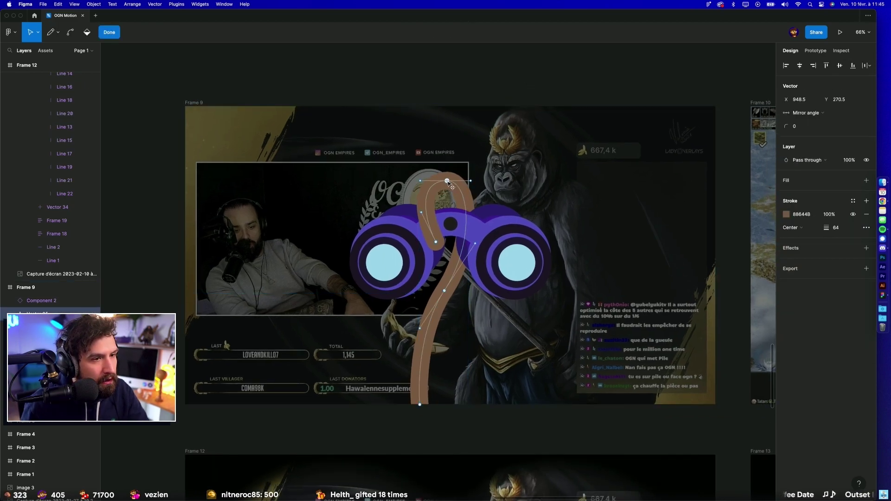
pyautogui.moveTo(421, 213)
pyautogui.mouseDown()
pyautogui.moveTo(435, 247)
pyautogui.moveTo(412, 219)
pyautogui.mouseUp()
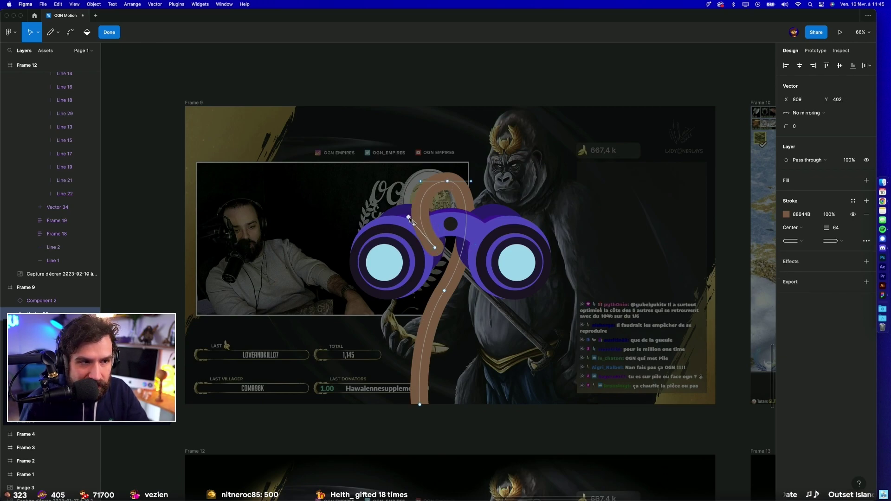
pyautogui.press('Escape')
pyautogui.doubleClick(447, 181)
pyautogui.click(447, 189)
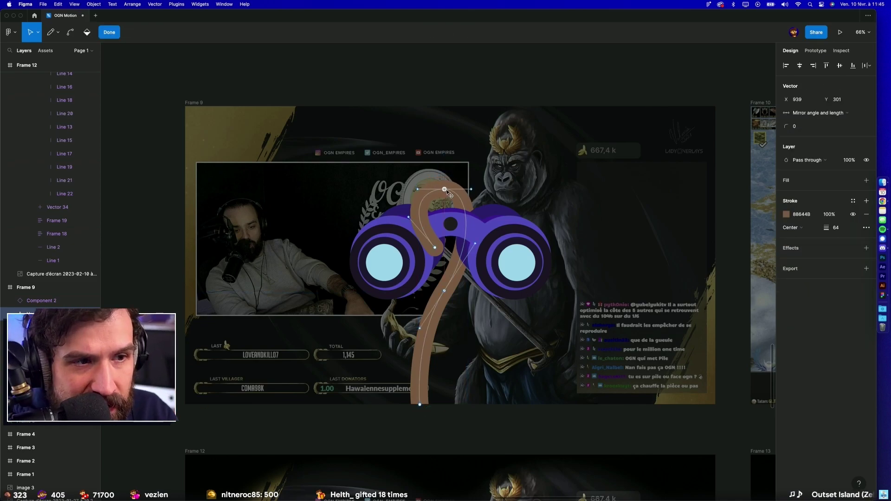
pyautogui.moveTo(448, 191); pyautogui.dragTo(449, 191)
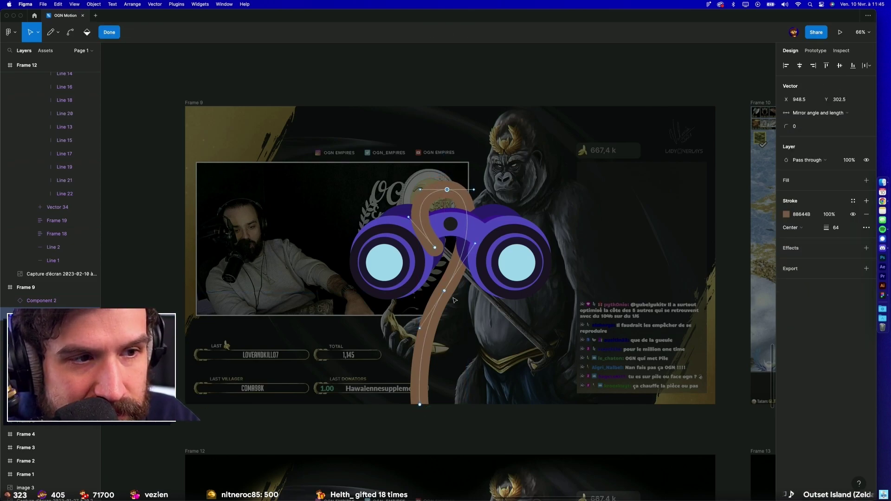
pyautogui.click(418, 383)
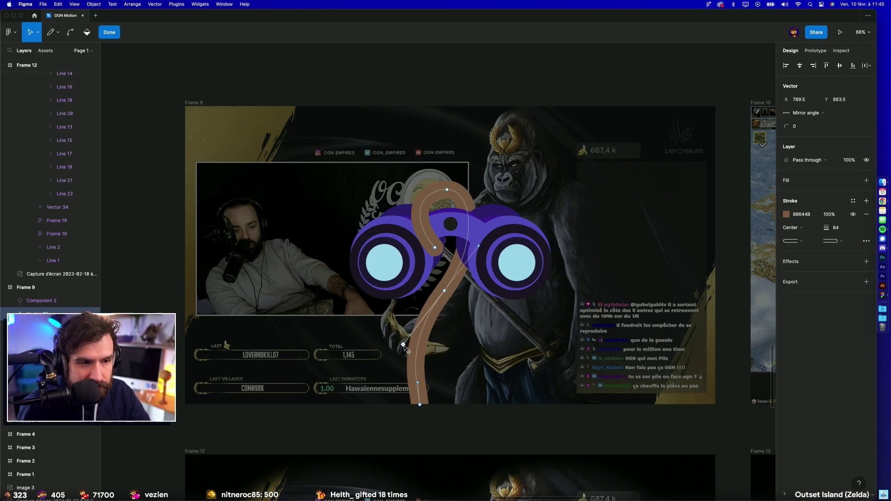
pyautogui.click(561, 424)
pyautogui.scroll(-5, 533, 264)
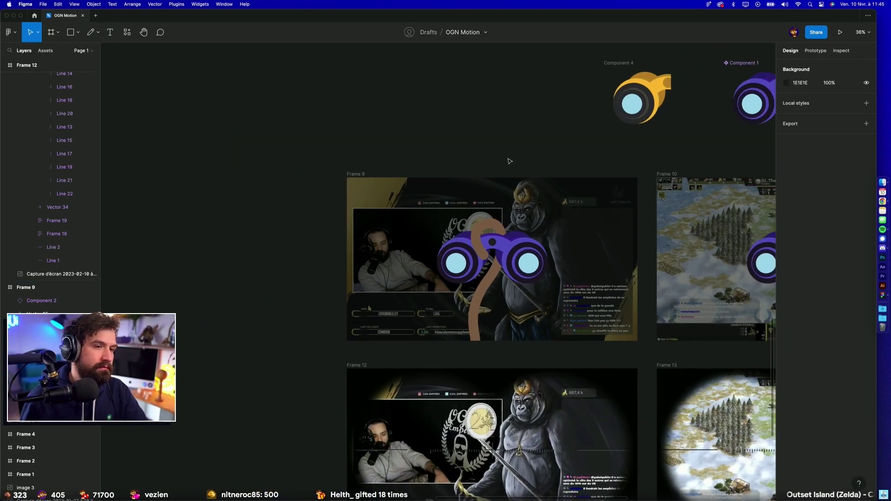
pyautogui.scroll(5, 509, 161)
# Step: Thicken the brown strap's stroke weight to 104
pyautogui.click(446, 417)
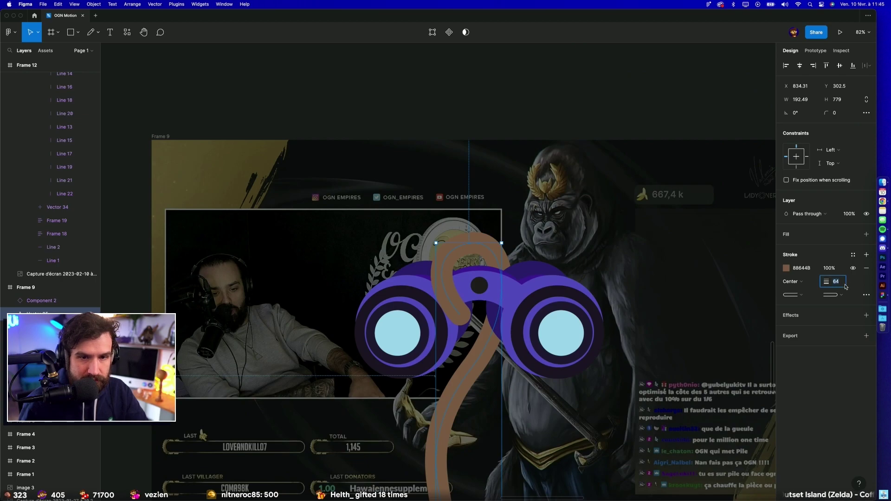
pyautogui.write('98')
pyautogui.press('Return')
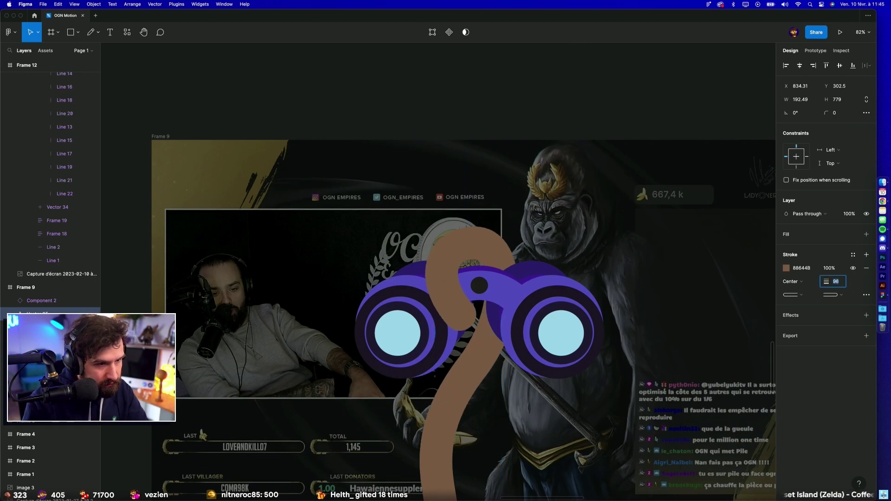
pyautogui.write('104')
pyautogui.press('Return')
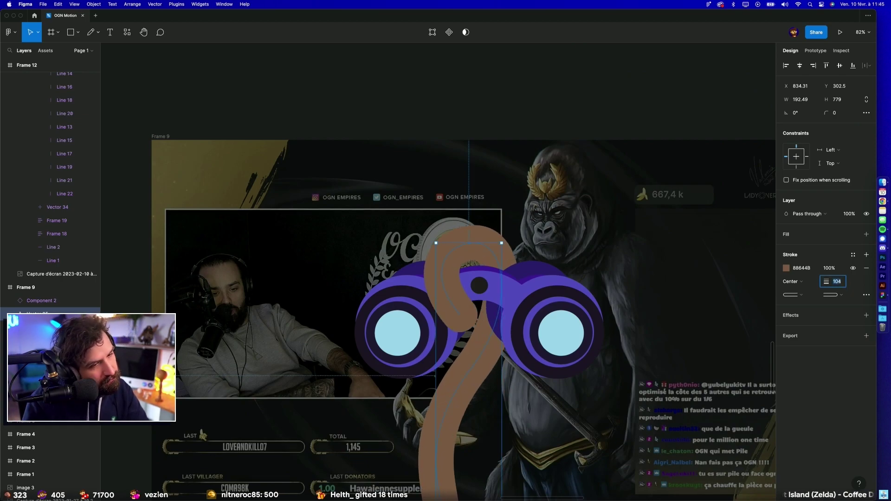
# Step: Widen the strap's top loop over the binoculars and shift its middle point down-right
pyautogui.click(480, 365)
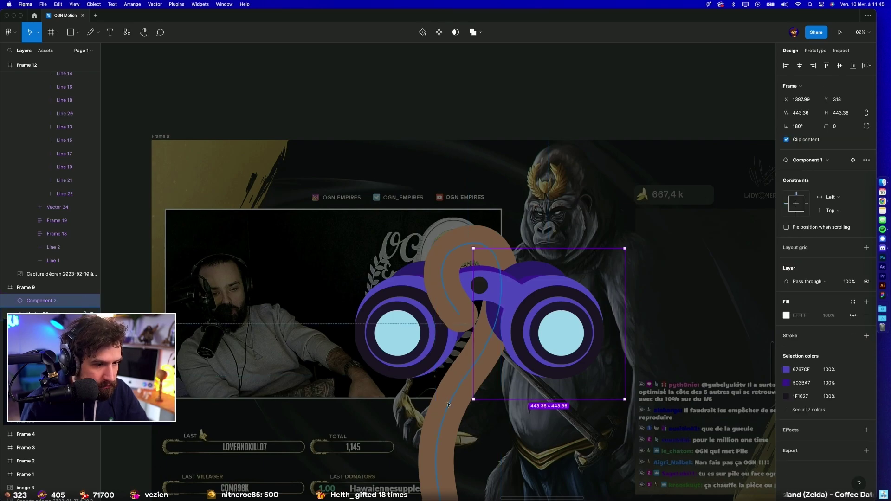
pyautogui.click(448, 405)
pyautogui.press('Return')
pyautogui.click(475, 243)
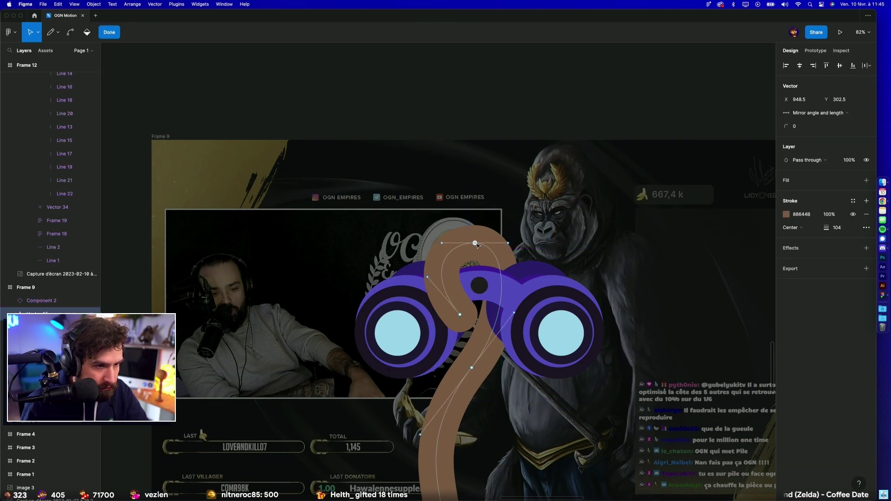
pyautogui.moveTo(509, 242)
pyautogui.mouseDown()
pyautogui.moveTo(517, 242)
pyautogui.moveTo(486, 243)
pyautogui.mouseUp()
pyautogui.moveTo(472, 367); pyautogui.dragTo(481, 374)
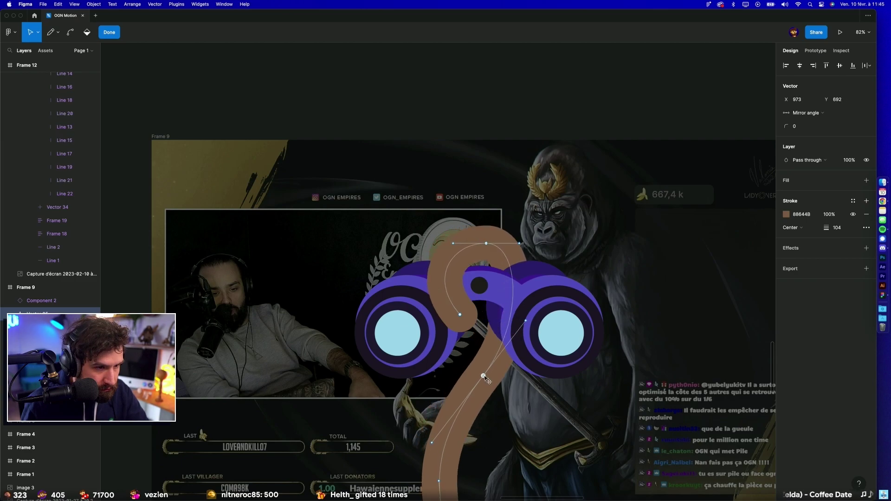
pyautogui.moveTo(454, 244); pyautogui.dragTo(457, 244)
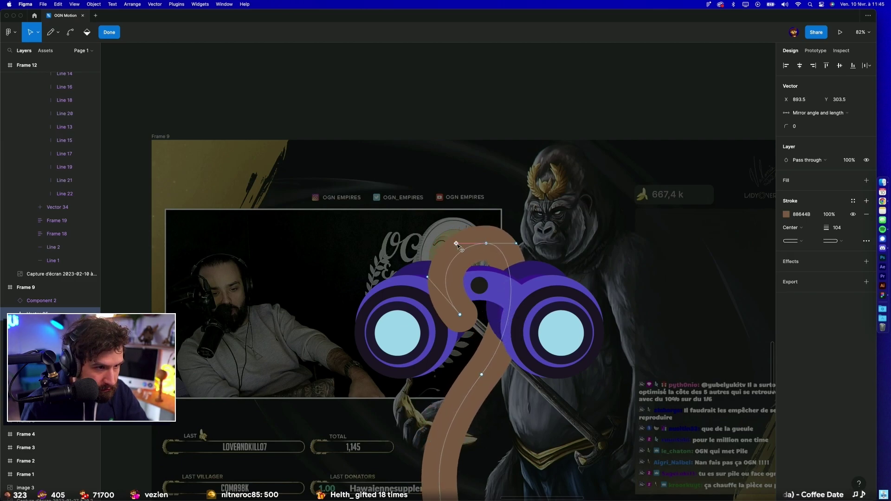
pyautogui.moveTo(520, 244); pyautogui.dragTo(520, 244)
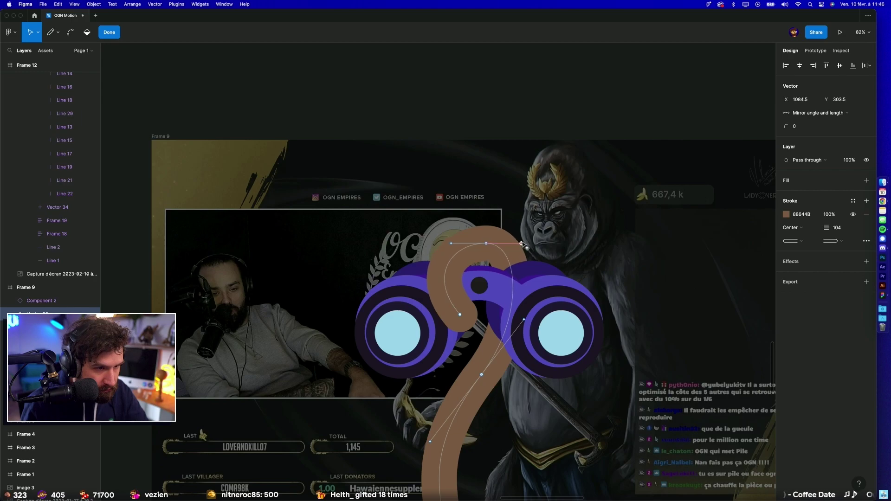
pyautogui.press('Escape')
pyautogui.press('Escape')
pyautogui.scroll(-5, 499, 146)
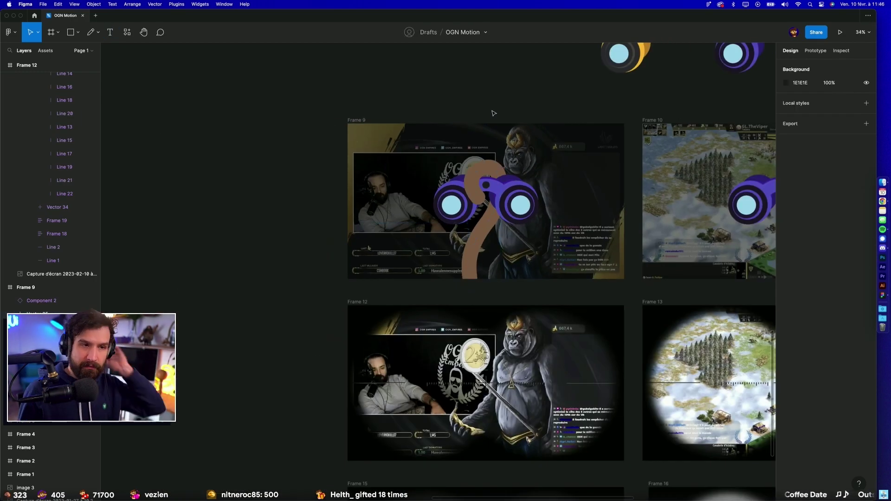
# Step: Thin the brown strap's stroke weight to 88
pyautogui.scroll(3, 462, 136)
pyautogui.scroll(-5, 439, 180)
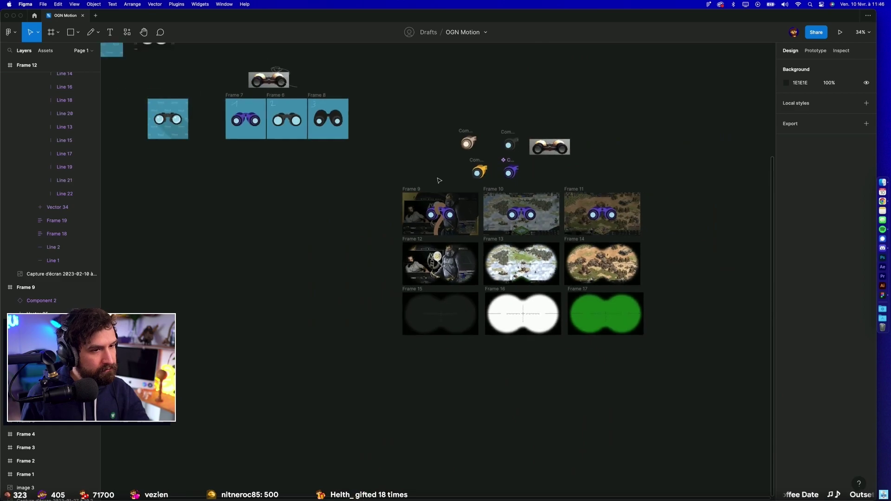
pyautogui.scroll(5, 439, 180)
pyautogui.click(442, 306)
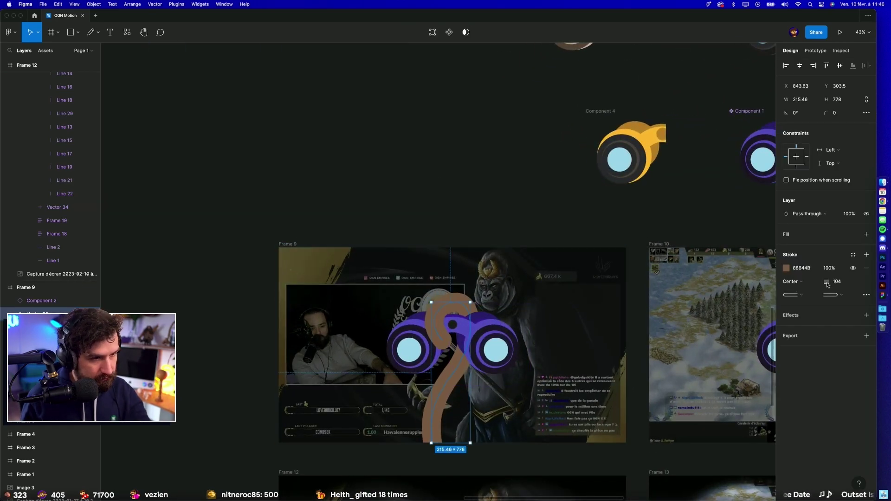
pyautogui.moveTo(826, 282); pyautogui.dragTo(723, 279)
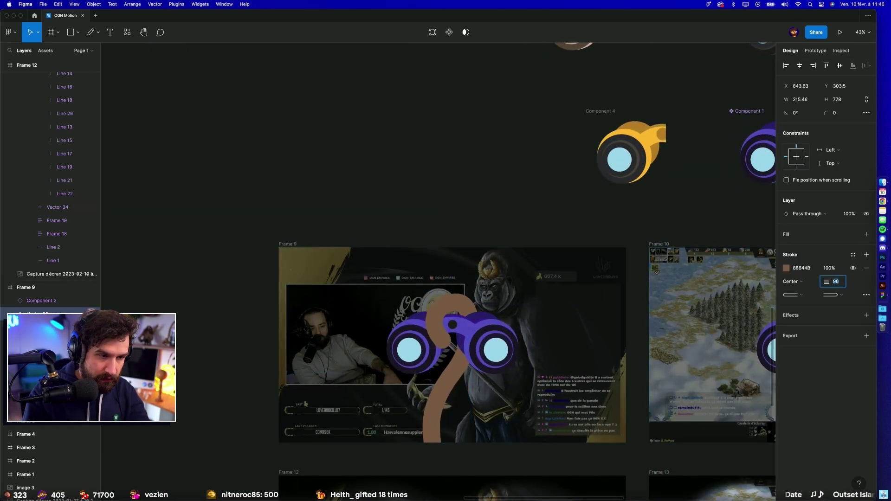
pyautogui.click(473, 222)
pyautogui.scroll(-5, 473, 223)
pyautogui.scroll(2, 518, 253)
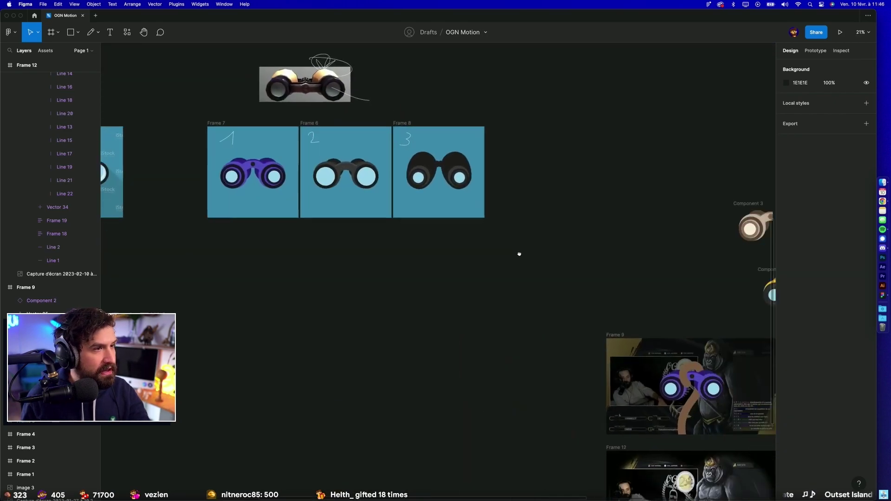
pyautogui.scroll(-2, 599, 330)
# Step: Recolour the strap's stroke to a darker rust-brown, 703909
pyautogui.click(599, 330)
pyautogui.scroll(5, 599, 330)
pyautogui.scroll(-2, 649, 325)
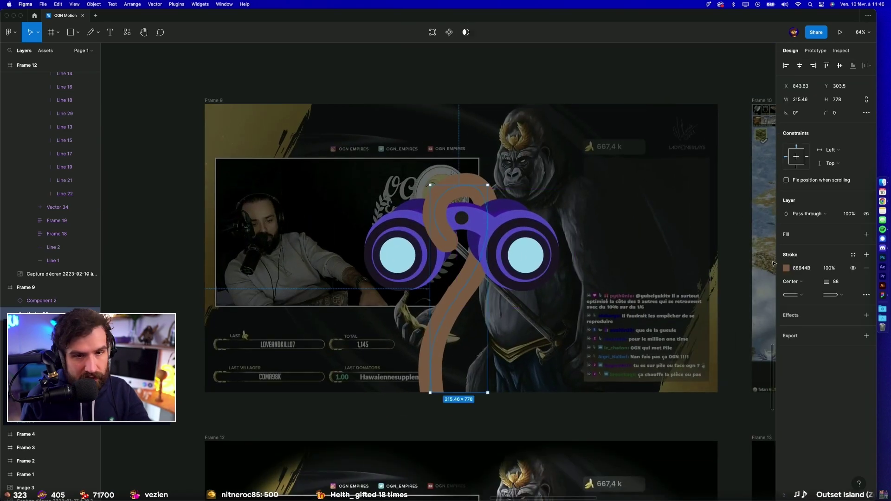
pyautogui.click(786, 269)
pyautogui.click(753, 316)
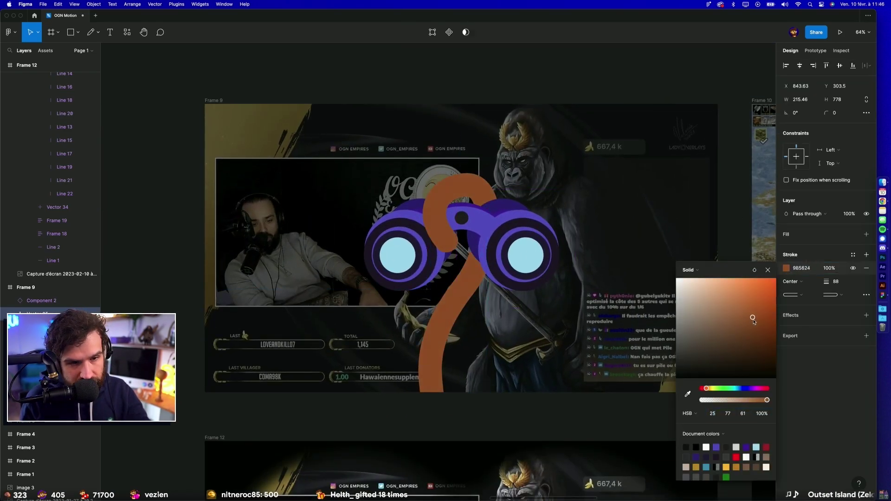
pyautogui.moveTo(749, 328); pyautogui.dragTo(769, 332)
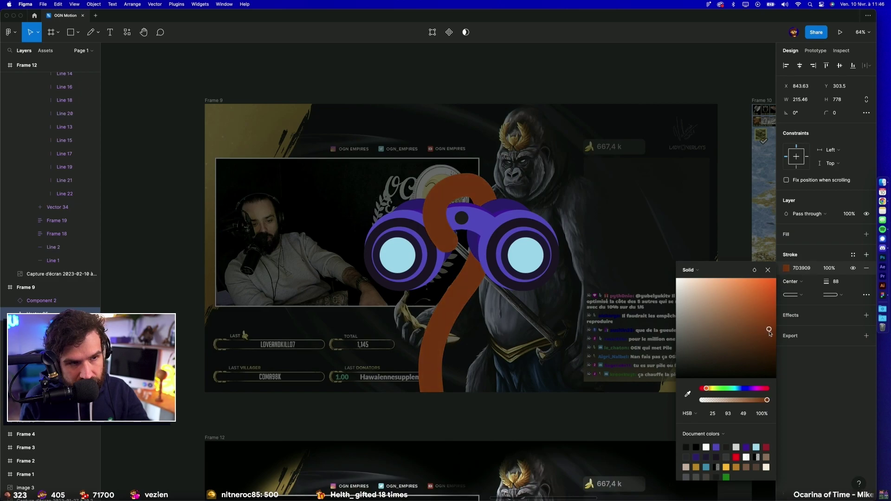
pyautogui.click(516, 79)
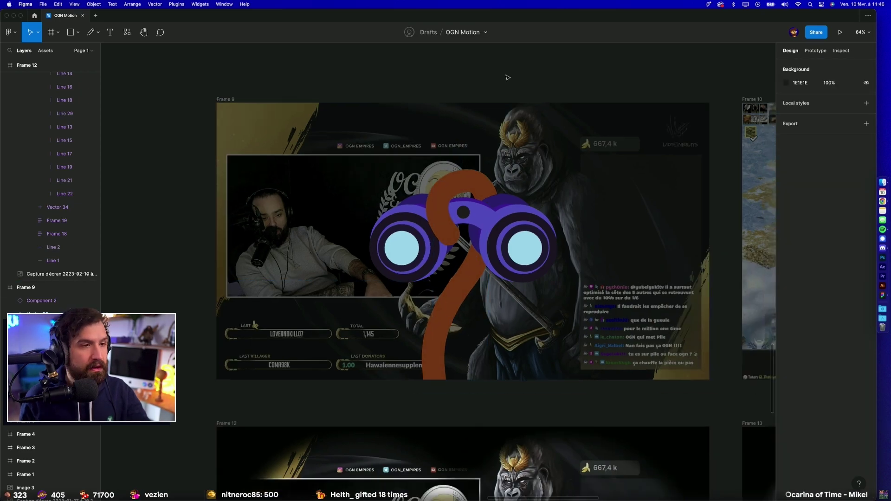
pyautogui.scroll(-5, 516, 79)
pyautogui.scroll(1, 516, 79)
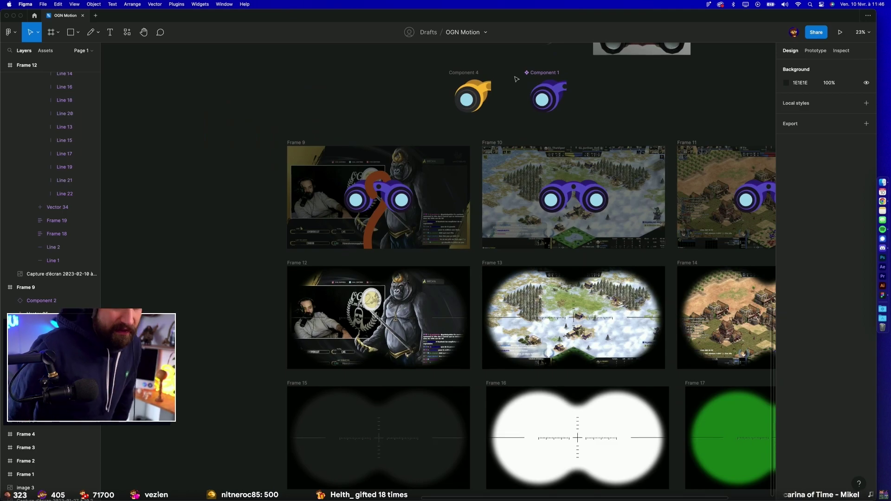
pyautogui.scroll(5, 514, 81)
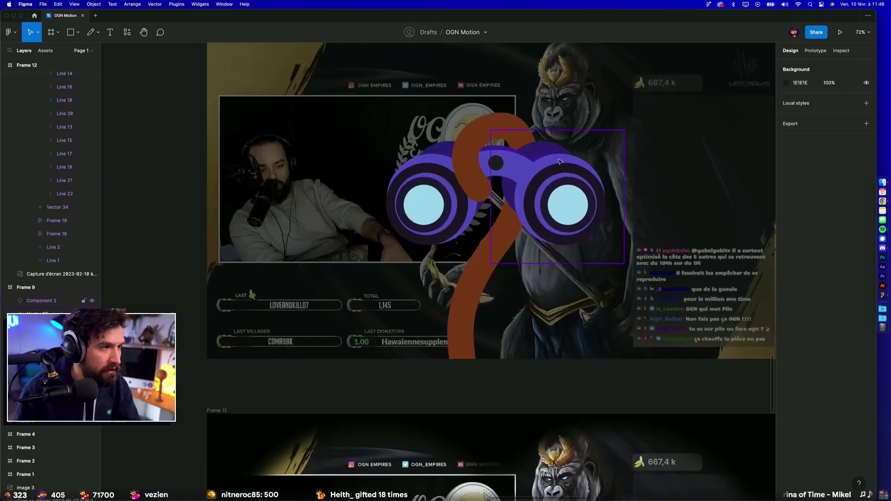
# Step: Bend the strap's top loop by dragging its handles, mirrored in angle and length
pyautogui.click(517, 135)
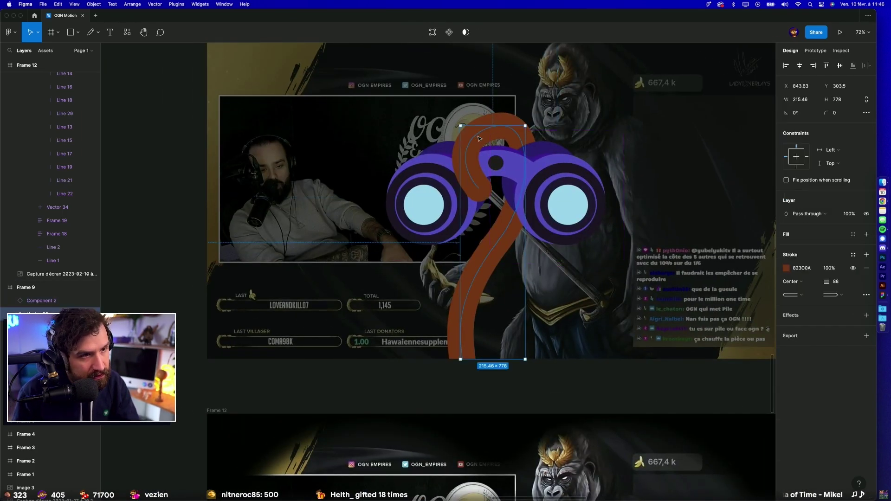
pyautogui.doubleClick(479, 191)
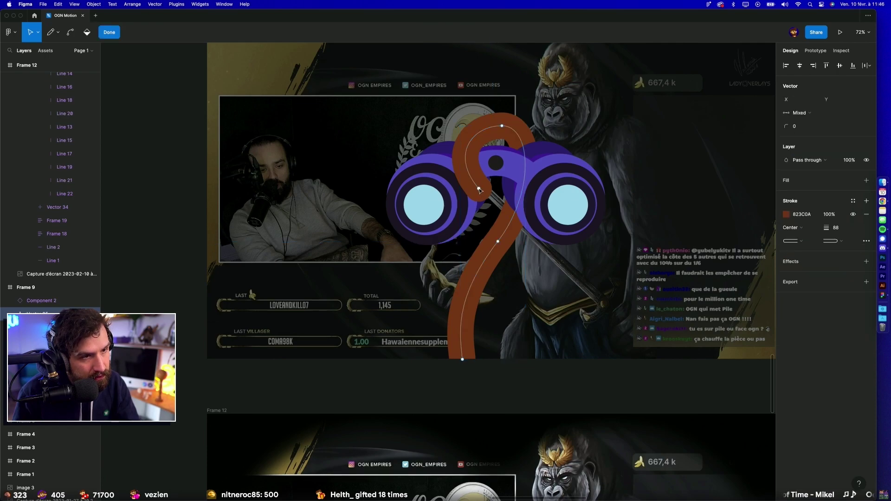
pyautogui.moveTo(459, 163)
pyautogui.mouseDown()
pyautogui.moveTo(448, 175)
pyautogui.moveTo(484, 196)
pyautogui.mouseUp()
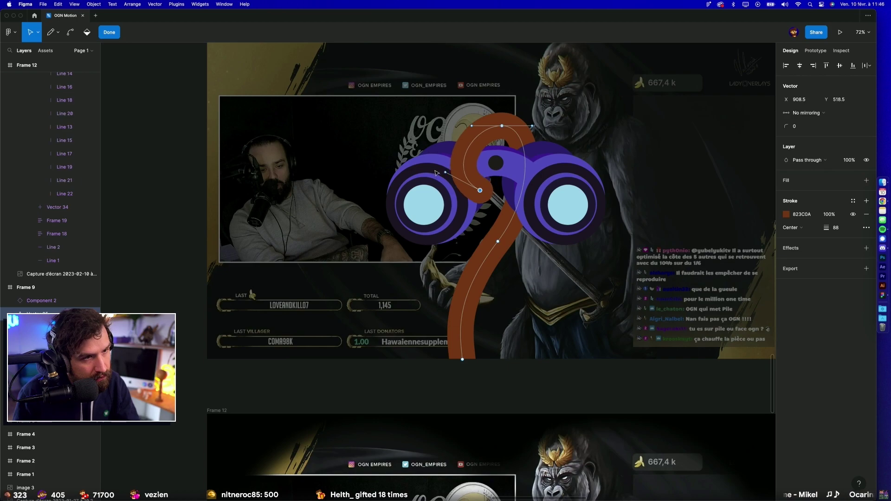
pyautogui.moveTo(445, 172); pyautogui.dragTo(442, 169)
pyautogui.moveTo(472, 126); pyautogui.dragTo(469, 128)
# Step: Duplicate purple Component 1 to its right as Component 5
pyautogui.scroll(-5, 468, 125)
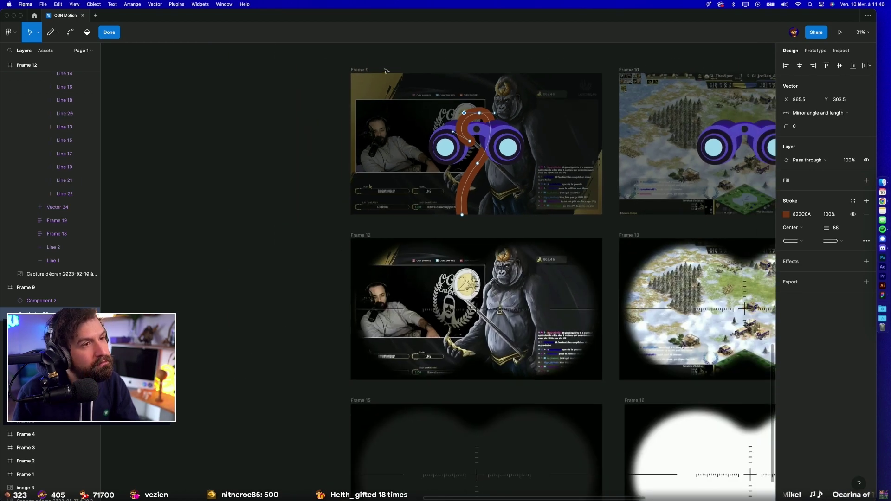
pyautogui.press('Escape')
pyautogui.scroll(-3, 283, 65)
pyautogui.press('Escape')
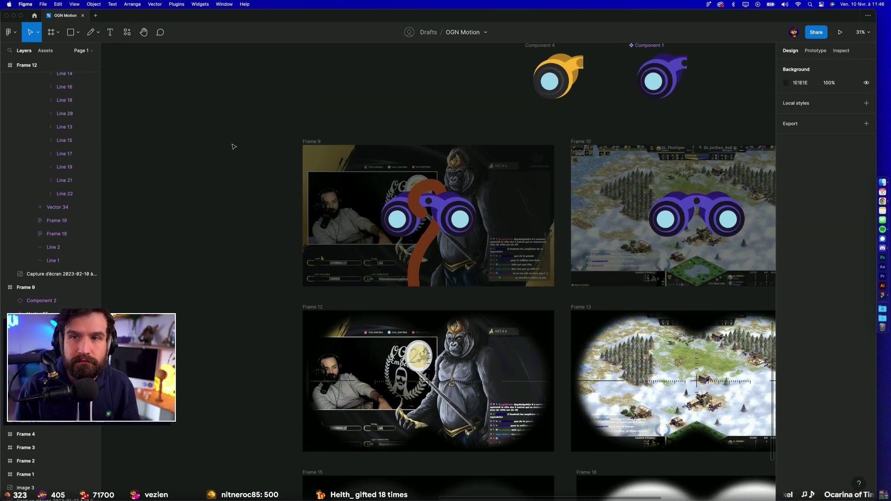
pyautogui.hscroll(1, 521, 210)
pyautogui.scroll(3, 521, 210)
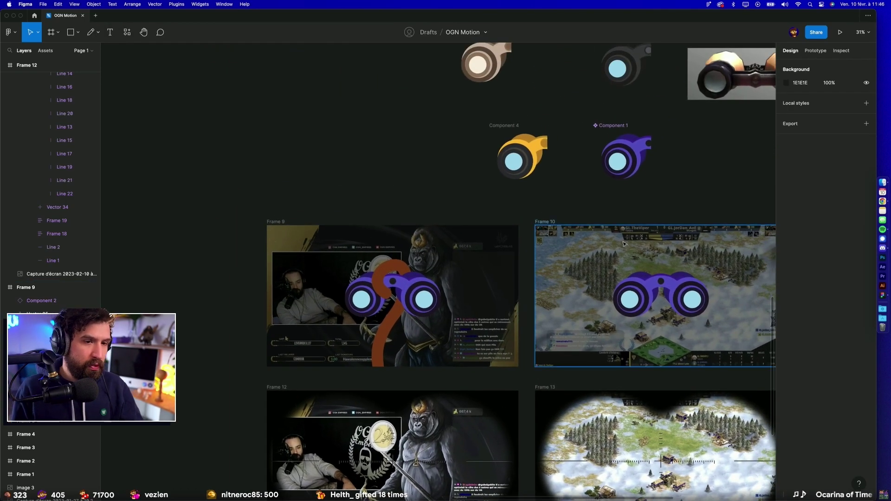
pyautogui.hscroll(2, 562, 203)
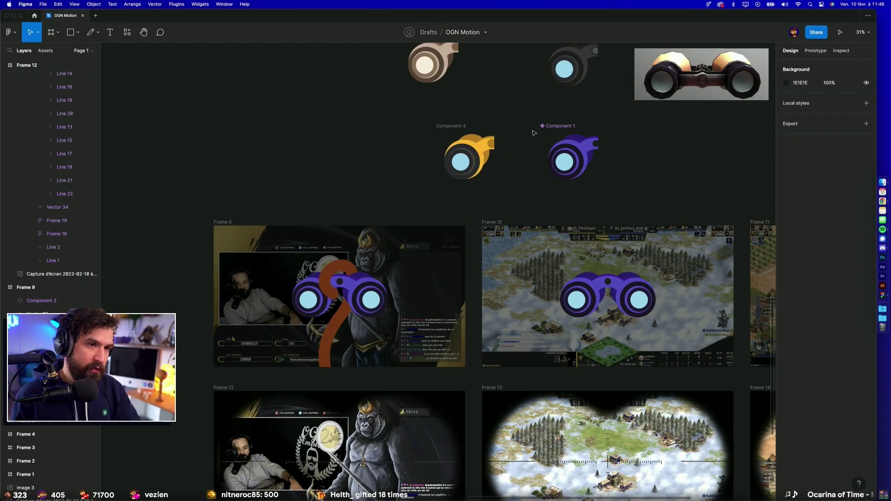
pyautogui.moveTo(564, 144); pyautogui.dragTo(672, 148)
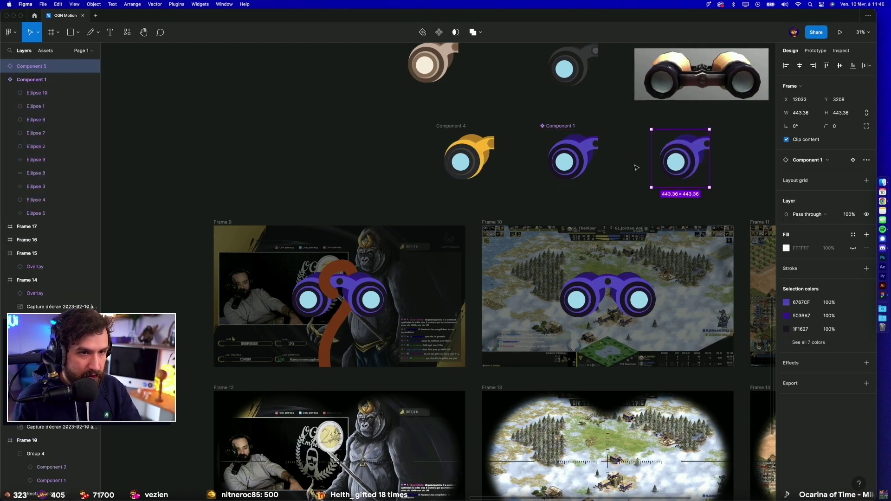
# Step: Paste Component 4's yellow ellipse colours onto Component 1's ellipses
pyautogui.press('super+alt+b')
pyautogui.press('Escape')
pyautogui.moveTo(441, 135); pyautogui.dragTo(492, 185)
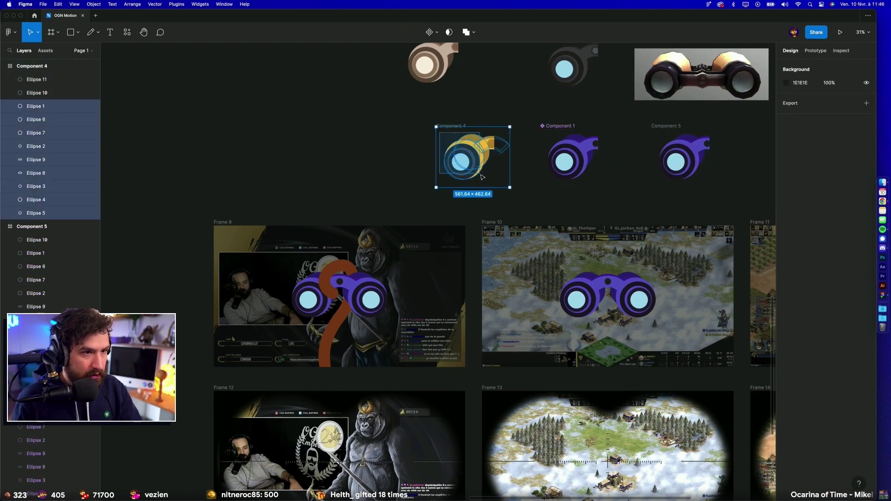
pyautogui.click(566, 157)
pyautogui.moveTo(548, 137); pyautogui.dragTo(597, 185)
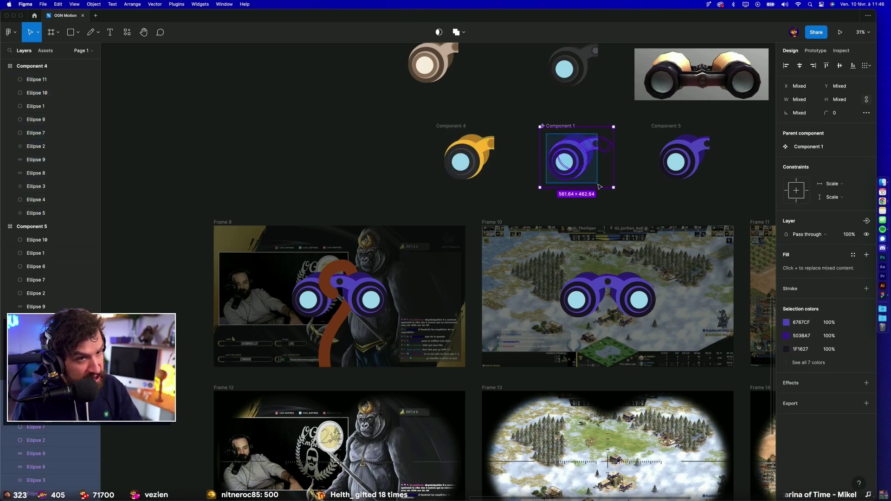
pyautogui.press('super+alt+v')
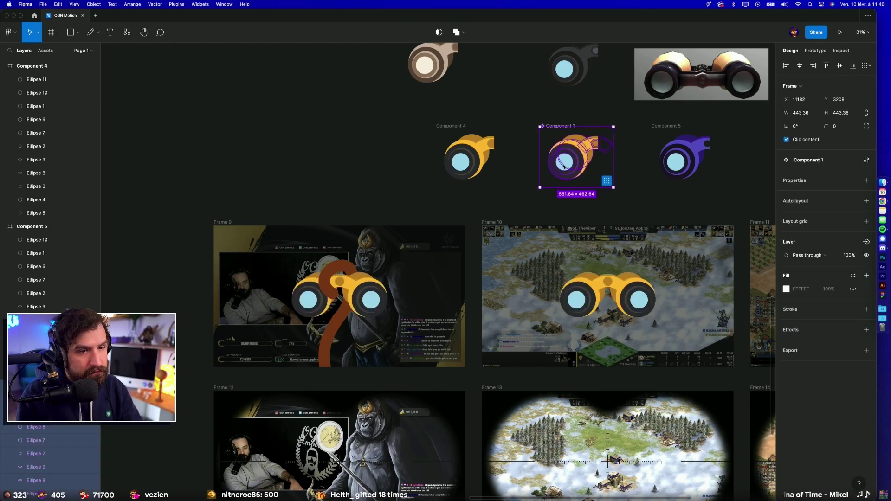
pyautogui.hscroll(4, 510, 167)
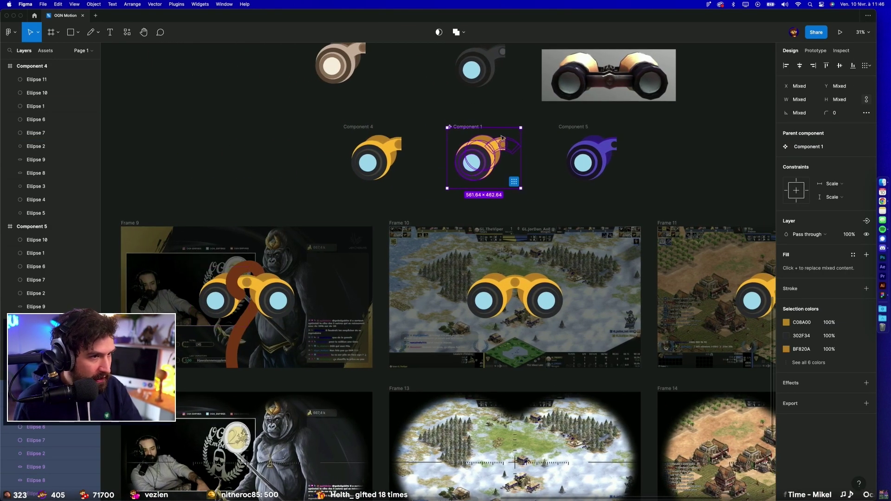
pyautogui.click(254, 186)
pyautogui.click(882, 182)
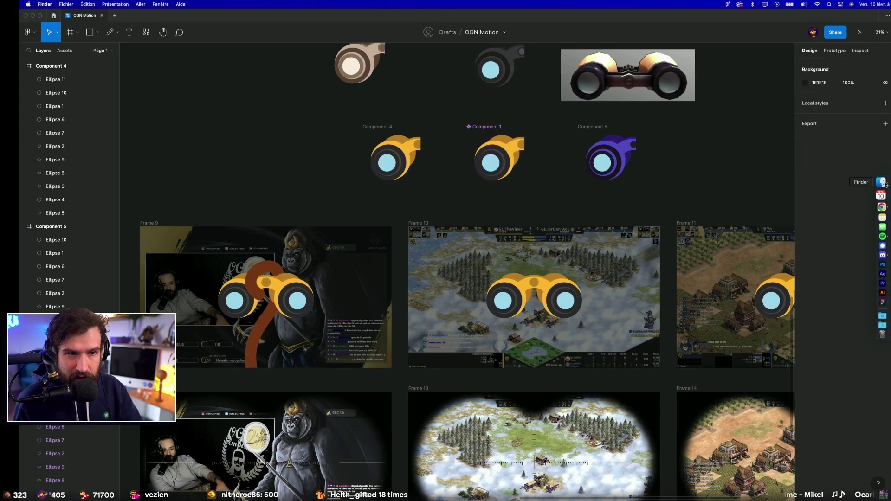
pyautogui.click(520, 198)
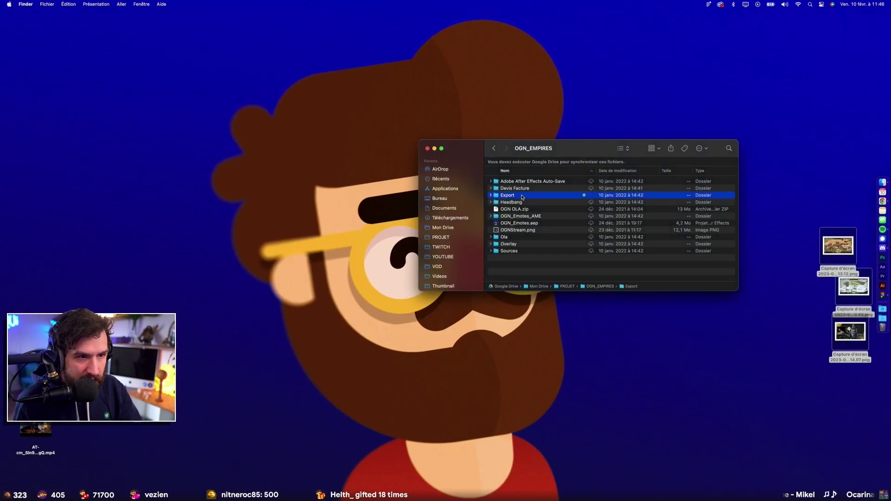
pyautogui.doubleClick(522, 197)
pyautogui.click(518, 183)
pyautogui.press('space')
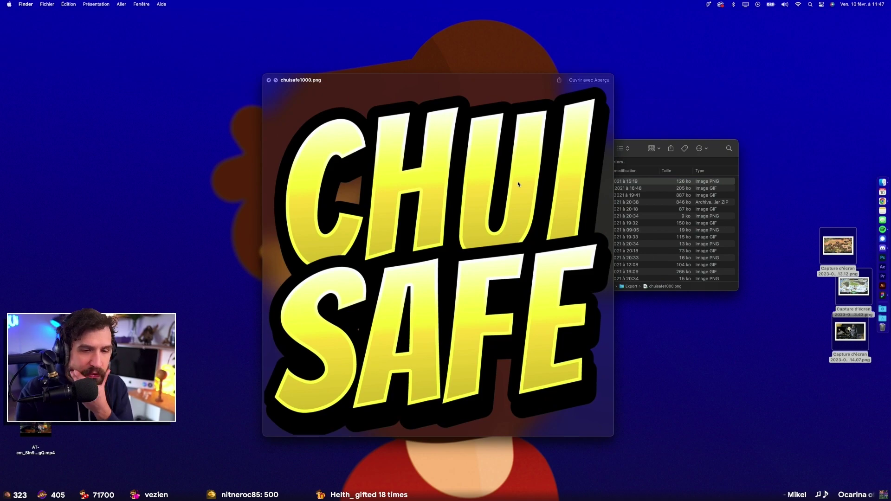
pyautogui.press('Down')
pyautogui.press('Down')
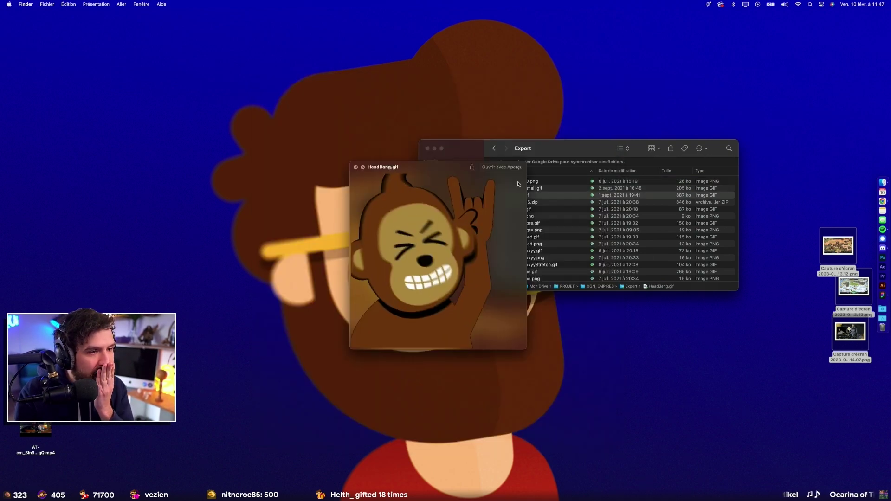
pyautogui.press('Down')
pyautogui.press('Down')
pyautogui.press('Down')
pyautogui.press('Down')
pyautogui.press('Down')
pyautogui.press('Down')
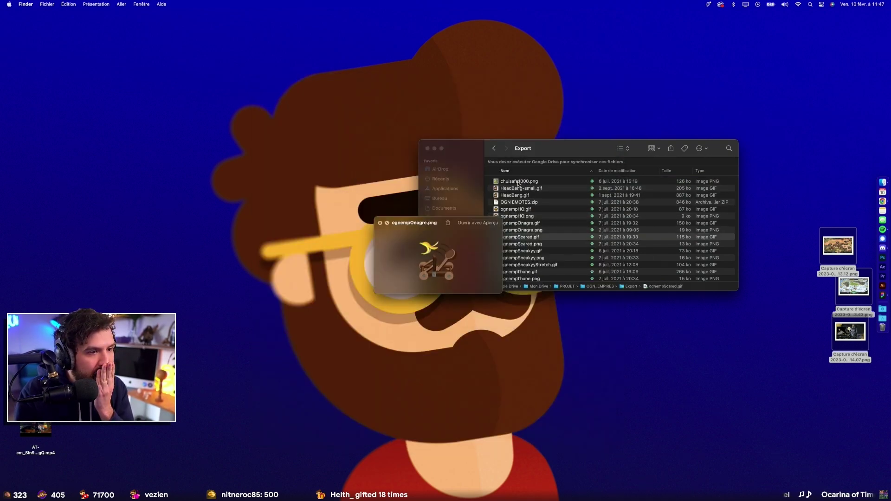
pyautogui.press('Down')
pyautogui.press('Up')
pyautogui.press('Up')
pyautogui.press('Down')
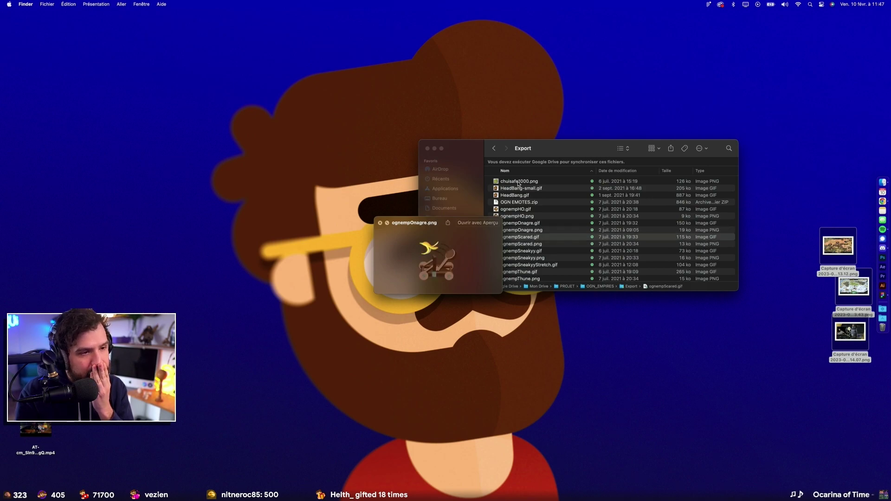
pyautogui.press('Down')
pyautogui.press('Down')
pyautogui.press('Down')
pyautogui.press('Down')
pyautogui.press('Down')
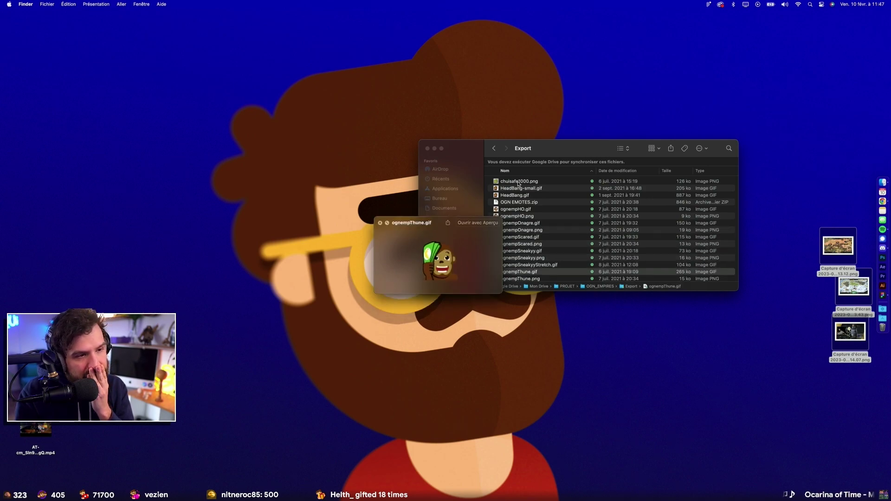
pyautogui.press('Up')
pyautogui.press('Up')
pyautogui.press('Up')
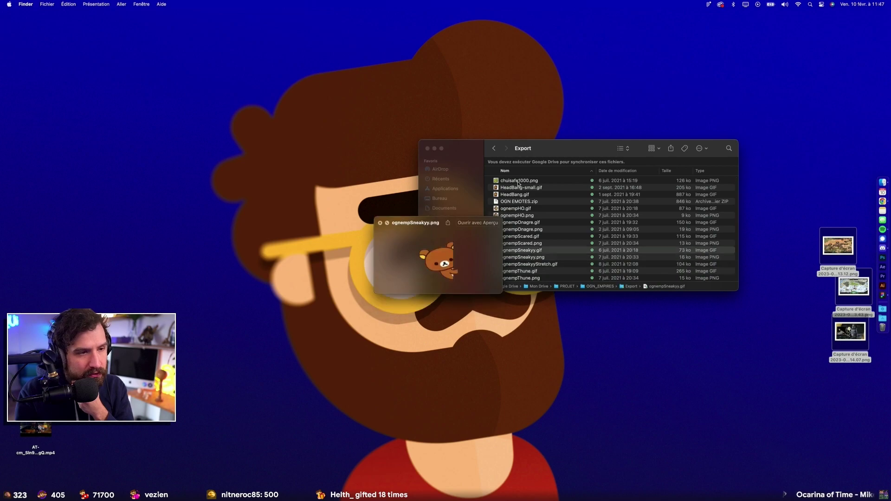
pyautogui.press('Up')
pyautogui.press('Up')
pyautogui.press('Up')
pyautogui.press('Up')
pyautogui.press('space')
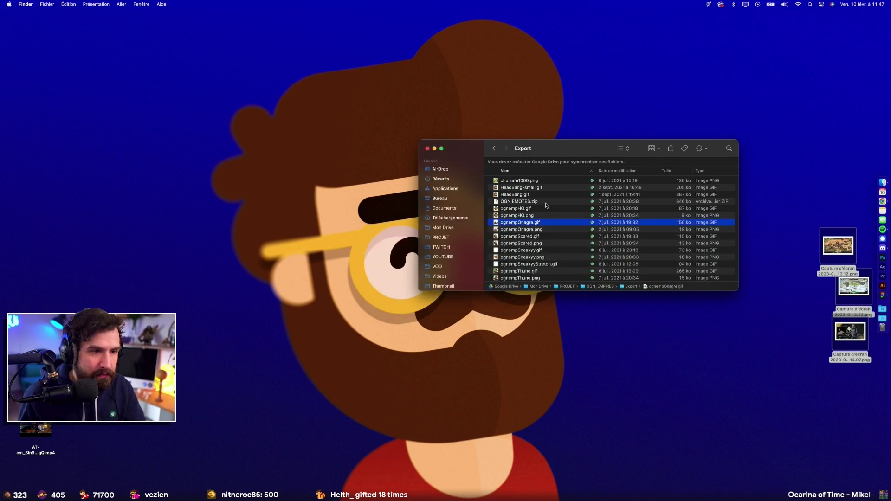
pyautogui.press('super+Tab')
# Step: Tint the small knob deep green, then recolour its dot to the body's gold BF820A
pyautogui.scroll(5, 506, 148)
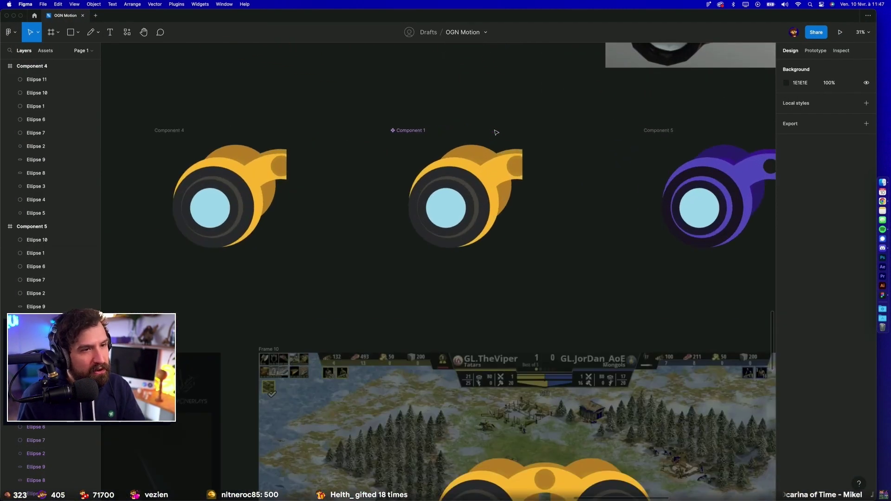
pyautogui.click(517, 167)
pyautogui.click(786, 268)
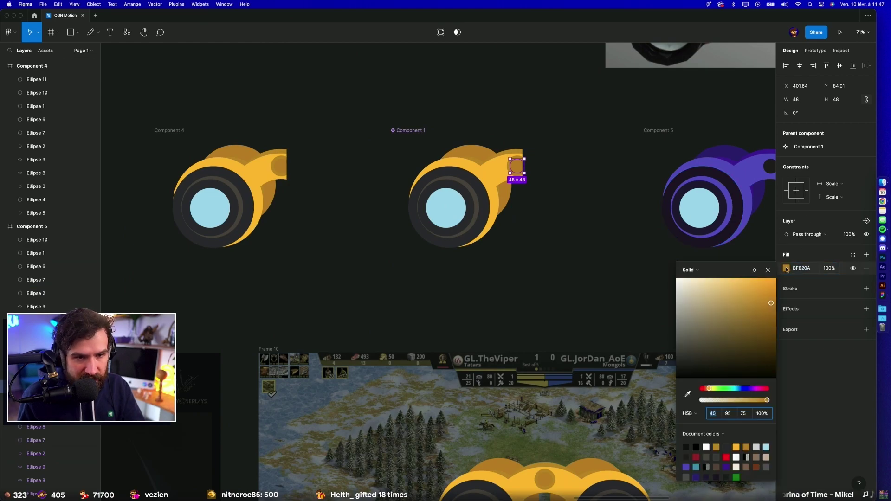
pyautogui.click(730, 389)
pyautogui.moveTo(761, 358); pyautogui.dragTo(788, 345)
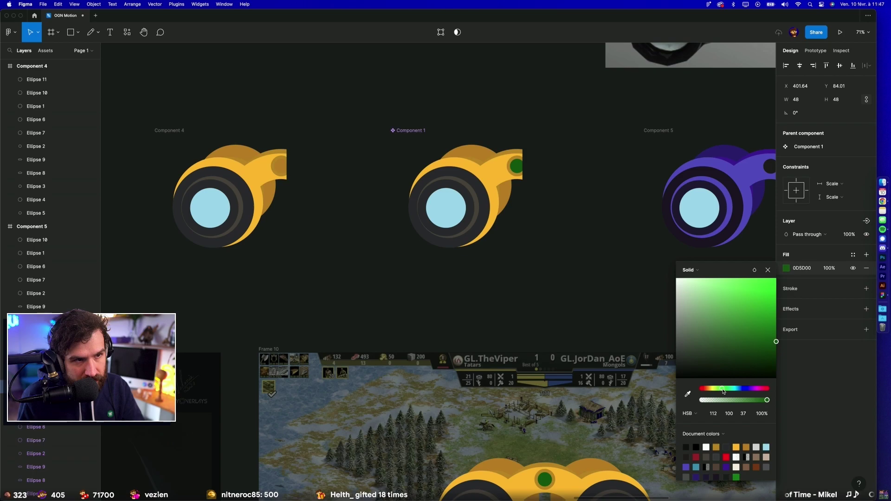
pyautogui.click(600, 299)
pyautogui.scroll(-5, 598, 292)
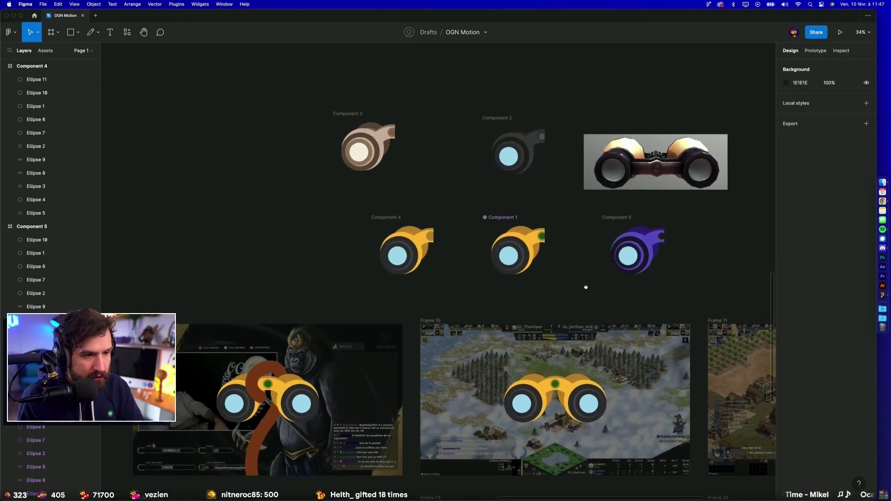
pyautogui.scroll(5, 512, 241)
pyautogui.click(579, 229)
pyautogui.press('i')
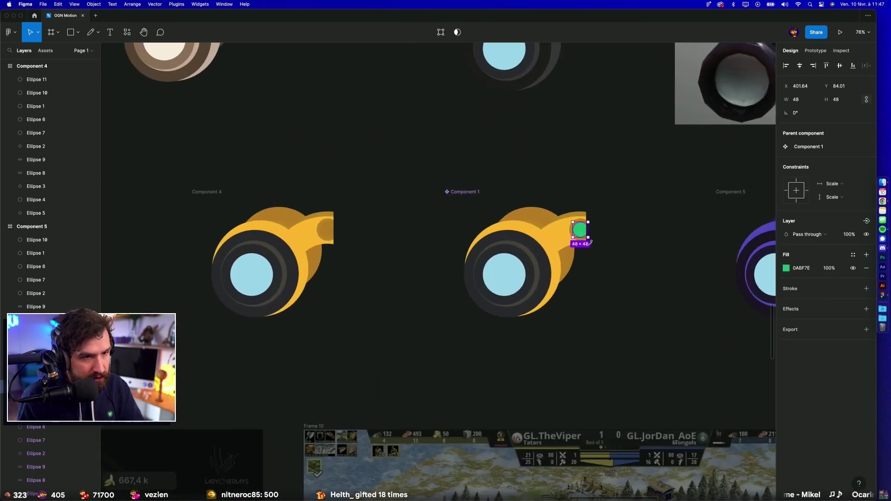
pyautogui.click(586, 236)
# Step: Darken Component 1's large rear body circle and inspect the bridge shading and knob shapes
pyautogui.click(533, 223)
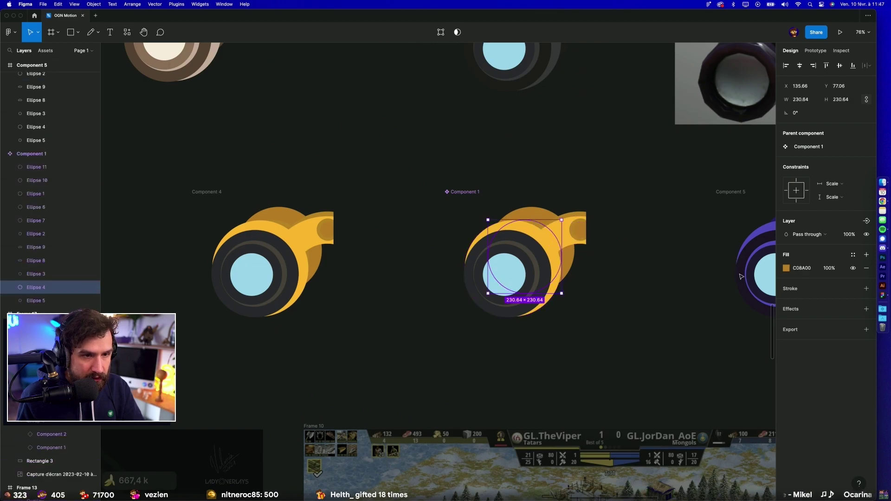
pyautogui.click(786, 268)
pyautogui.moveTo(770, 307); pyautogui.dragTo(761, 319)
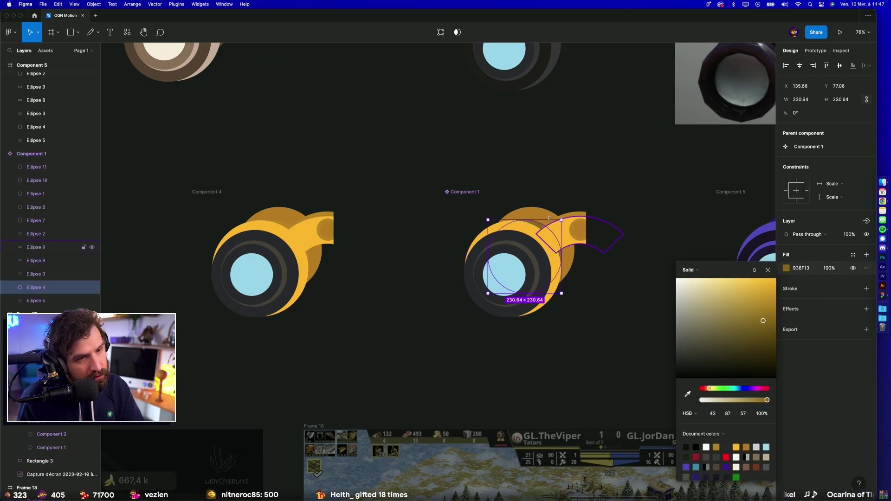
pyautogui.click(580, 218)
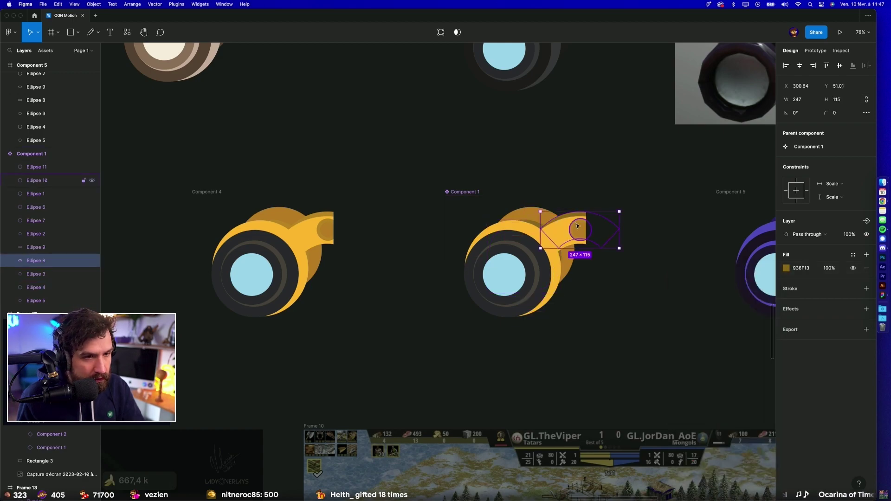
pyautogui.click(577, 226)
pyautogui.click(590, 181)
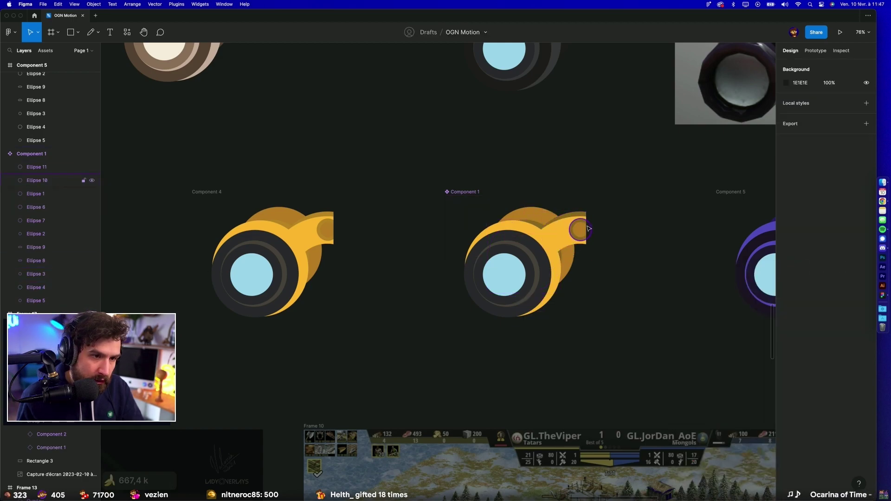
pyautogui.keyDown('super'); pyautogui.click(580, 229); pyautogui.keyUp('super')
pyautogui.click(621, 316)
pyautogui.scroll(-5, 621, 316)
pyautogui.moveTo(632, 333); pyautogui.dragTo(441, 153)
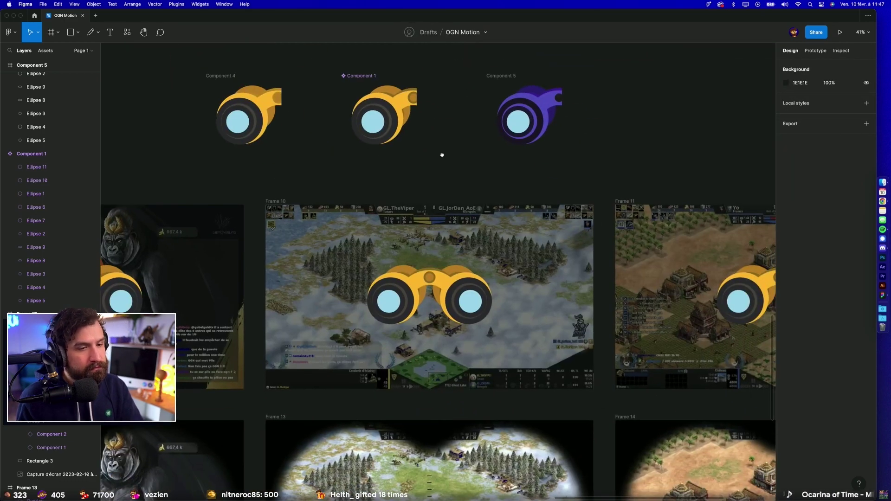
pyautogui.hscroll(-5, 659, 204)
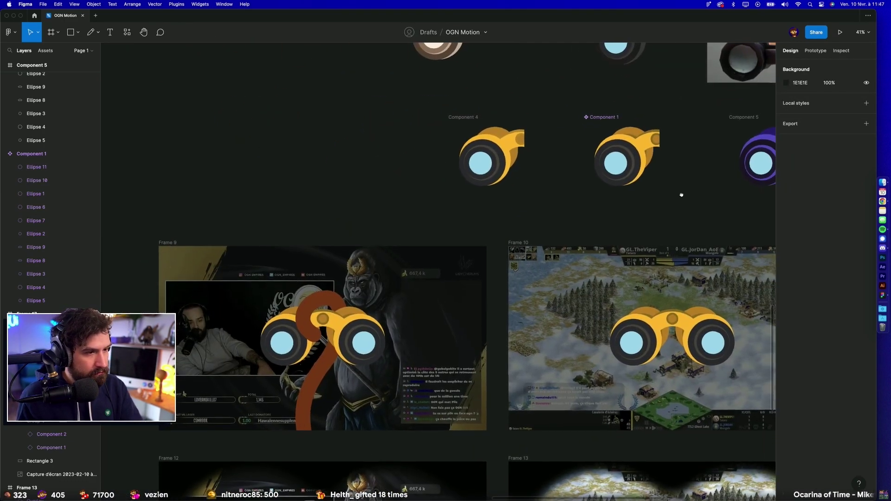
pyautogui.scroll(3, 681, 193)
pyautogui.scroll(8, 649, 186)
# Step: Deepen the rear circle, bridge shading and knob ring fills to orange-brown B26600
pyautogui.keyDown('super'); pyautogui.click(627, 181); pyautogui.keyUp('super')
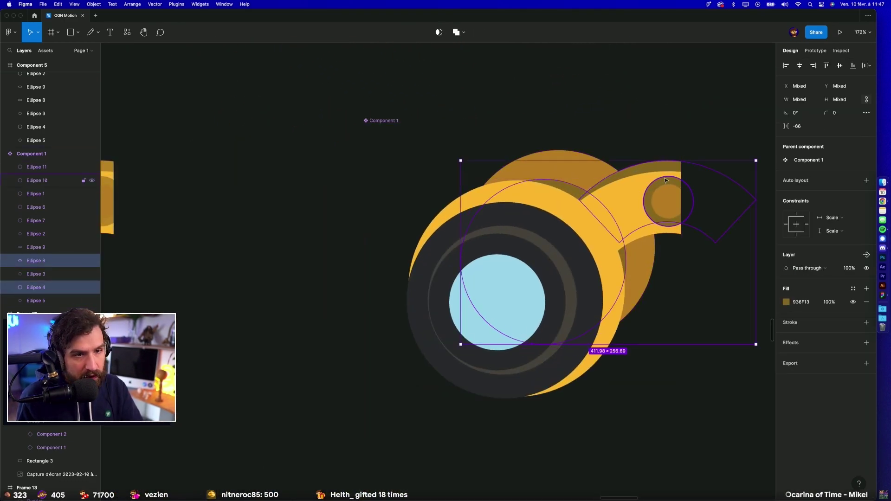
pyautogui.keyDown('shift'); pyautogui.click(692, 195); pyautogui.keyUp('shift')
pyautogui.click(784, 269)
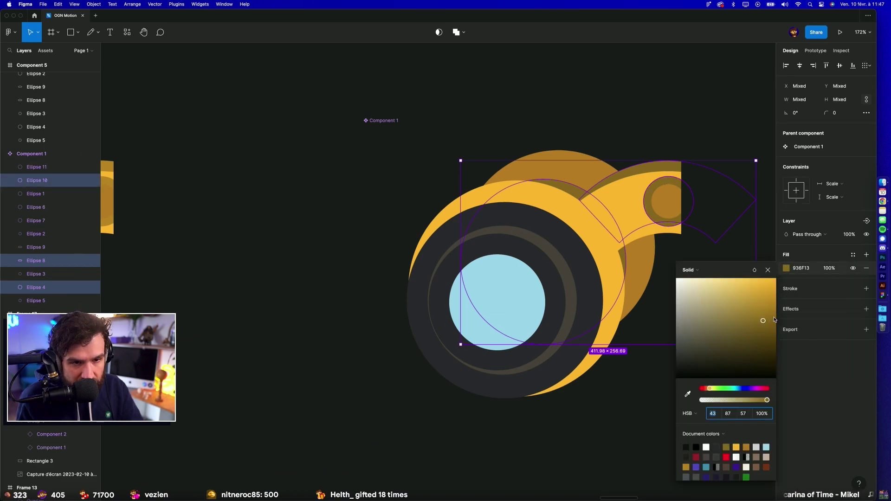
pyautogui.moveTo(775, 320); pyautogui.dragTo(776, 308)
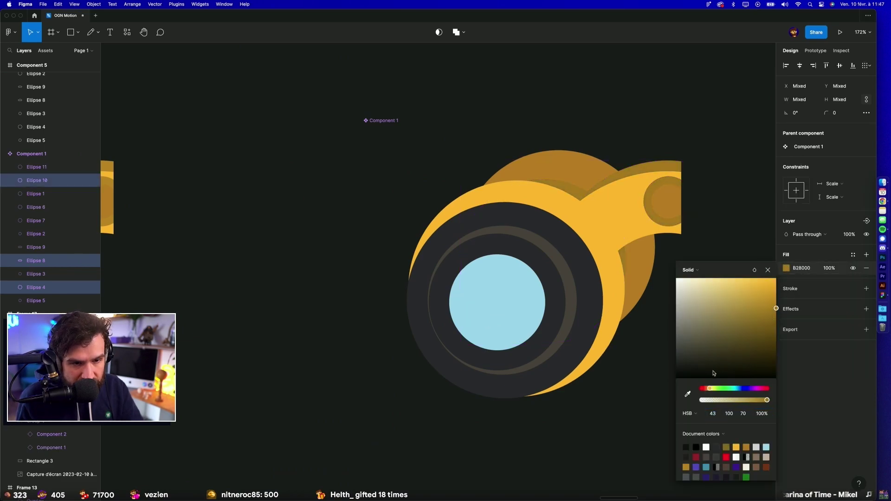
pyautogui.click(647, 420)
pyautogui.click(696, 328)
pyautogui.scroll(-5, 697, 327)
# Step: Pan and zoom the canvas to bring Frame 9 fully into view
pyautogui.scroll(-2, 729, 360)
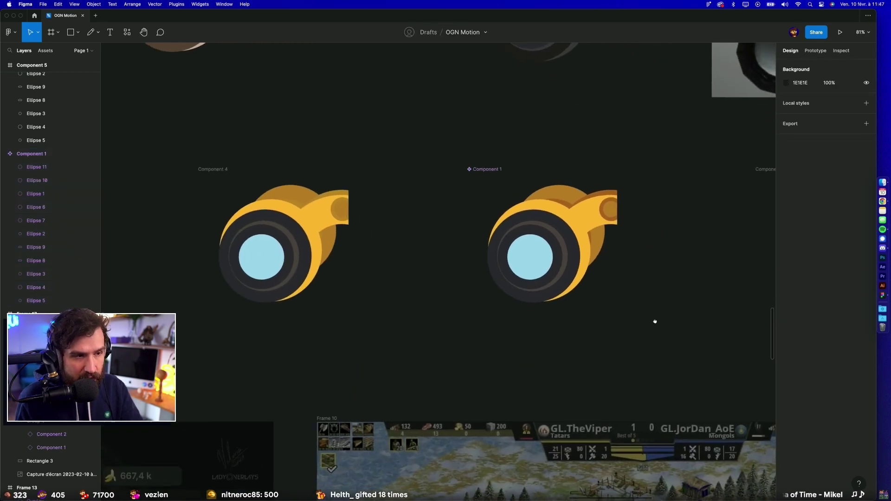
pyautogui.scroll(-5, 656, 318)
pyautogui.scroll(-5, 657, 319)
pyautogui.scroll(-1, 617, 207)
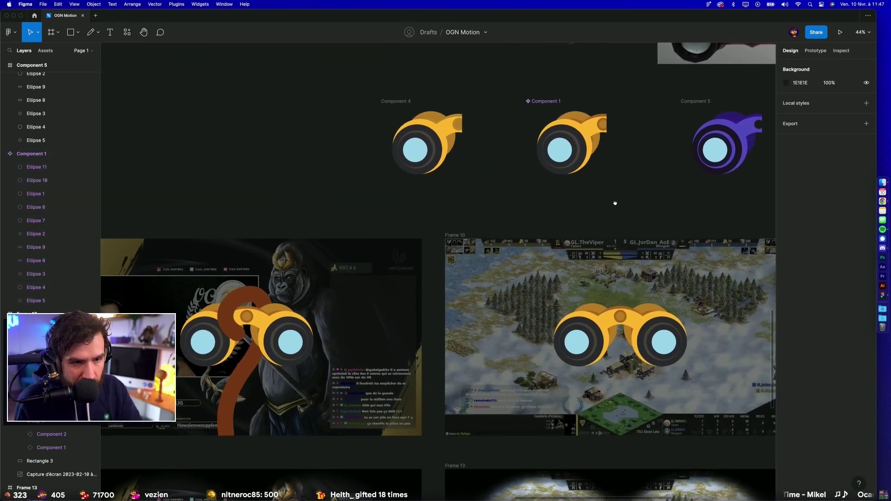
pyautogui.moveTo(615, 203)
pyautogui.mouseDown()
pyautogui.moveTo(720, 177)
pyautogui.moveTo(819, 129)
pyautogui.mouseUp()
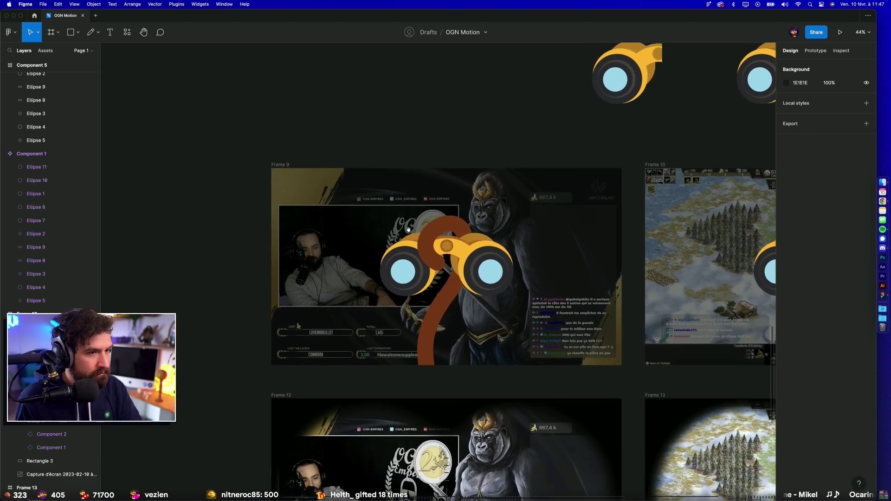
pyautogui.scroll(5, 430, 416)
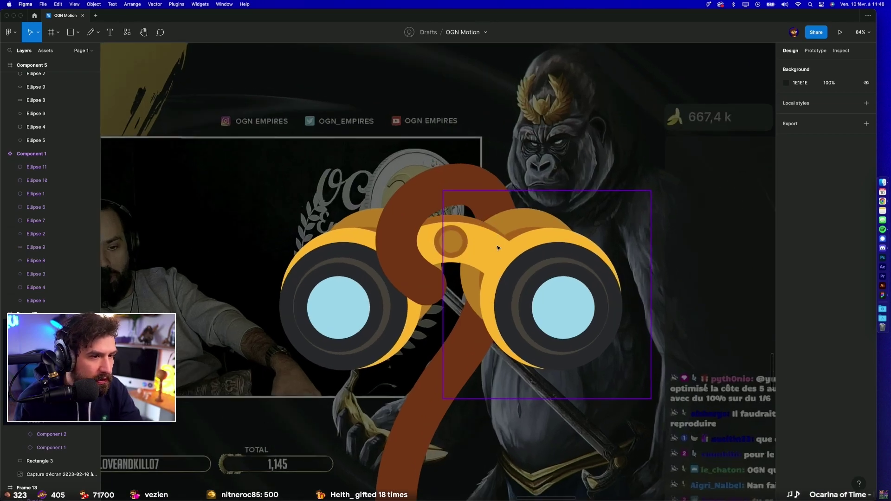
# Step: Nudge the right binocular on the gorilla overlay 2 px to the left
pyautogui.click(487, 237)
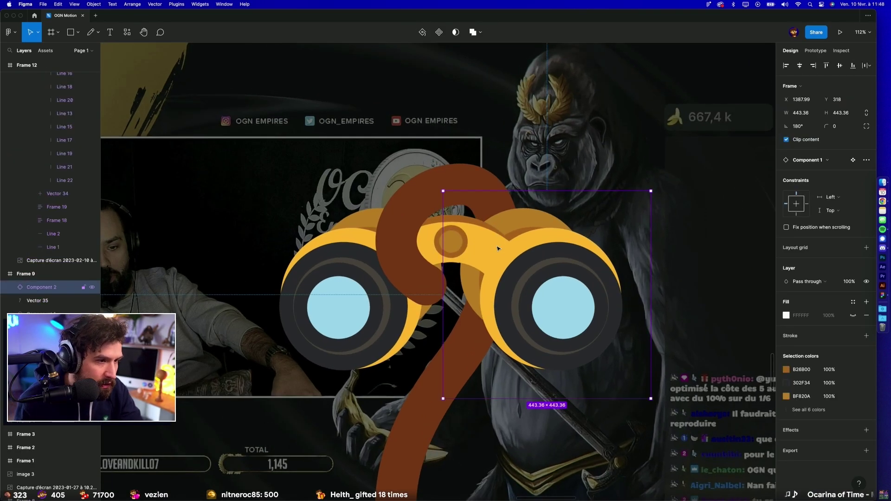
pyautogui.scroll(5, 487, 236)
pyautogui.press('Left')
pyautogui.press('Left')
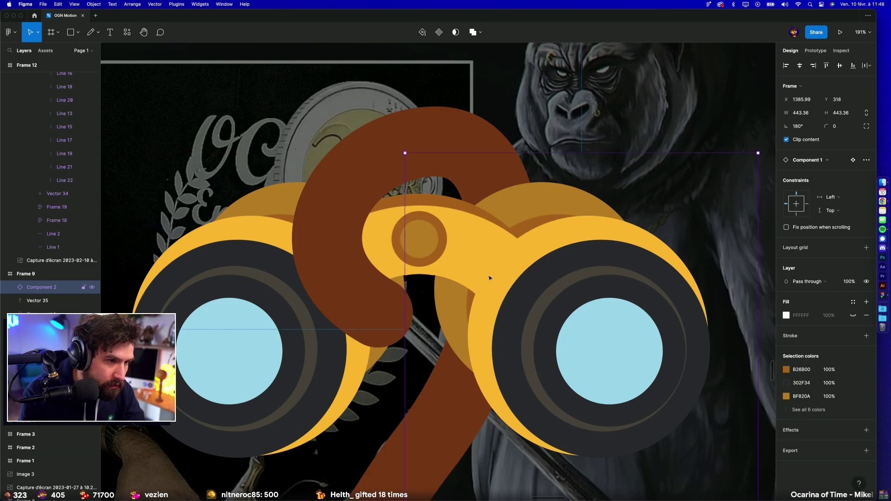
pyautogui.scroll(-4, 489, 278)
pyautogui.scroll(-5, 489, 278)
pyautogui.scroll(-2, 489, 277)
pyautogui.click(482, 167)
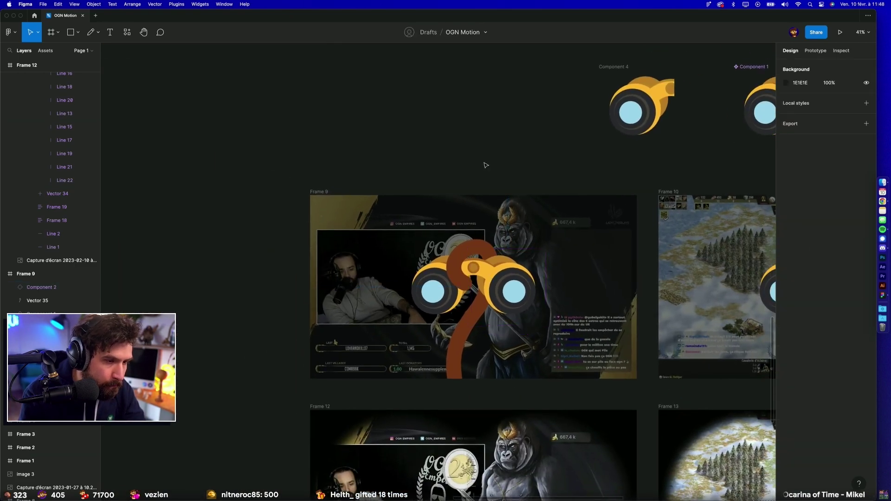
# Step: Zoom in and inspect the binocular knob's inner circle
pyautogui.scroll(3, 557, 218)
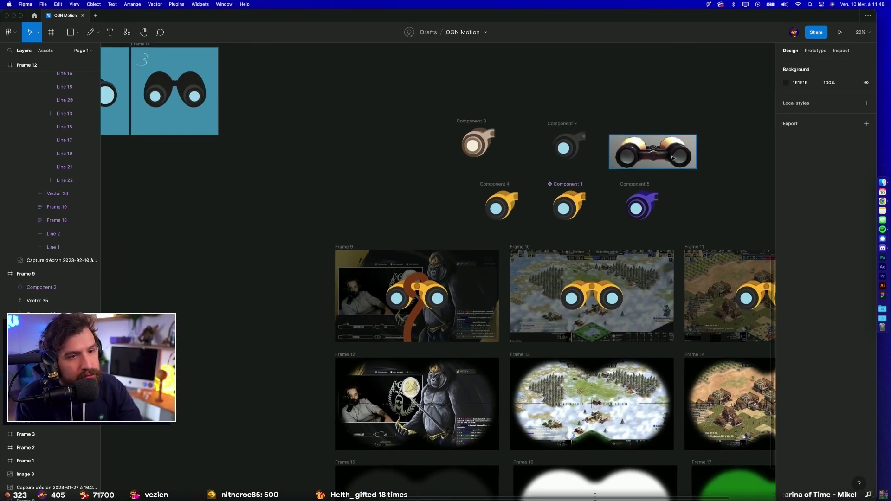
pyautogui.scroll(5, 567, 223)
pyautogui.scroll(5, 566, 223)
pyautogui.scroll(3, 521, 316)
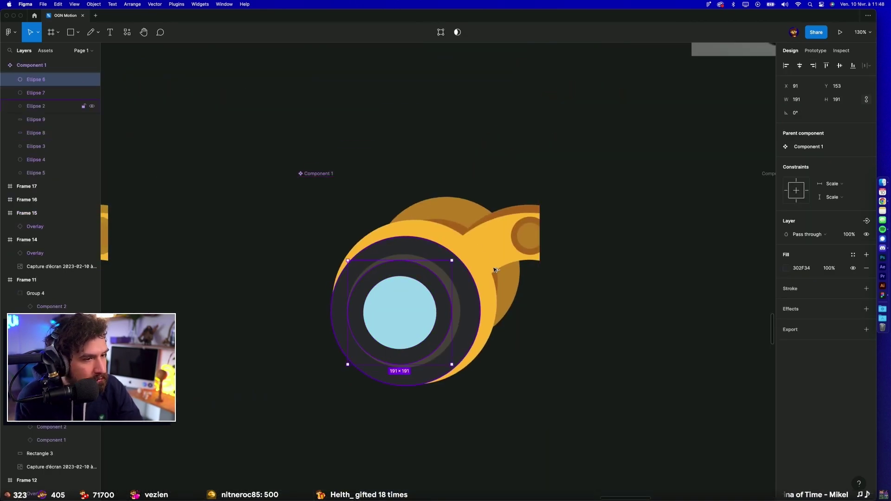
pyautogui.keyDown('super'); pyautogui.click(529, 243); pyautogui.keyUp('super')
pyautogui.click(577, 372)
# Step: Recolour the knob's inner circle with the body yellow sampled from the binoculars
pyautogui.scroll(-5, 463, 406)
pyautogui.scroll(3, 673, 199)
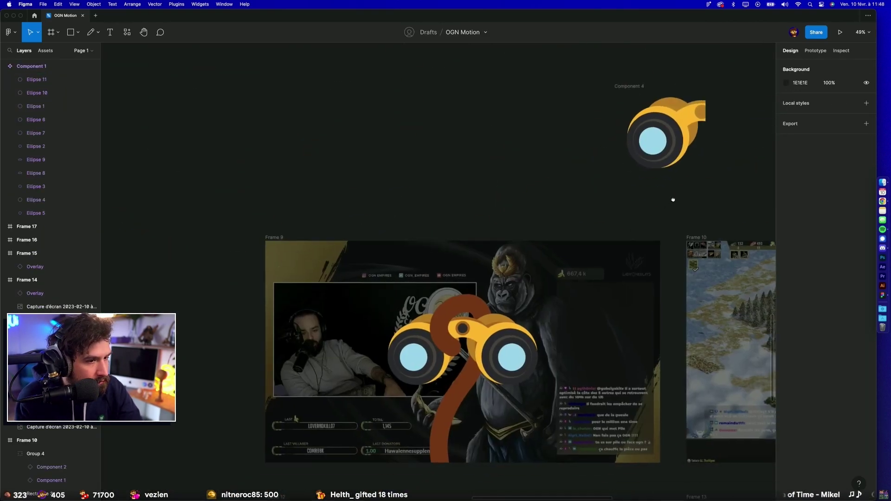
pyautogui.moveTo(673, 200); pyautogui.dragTo(628, 204)
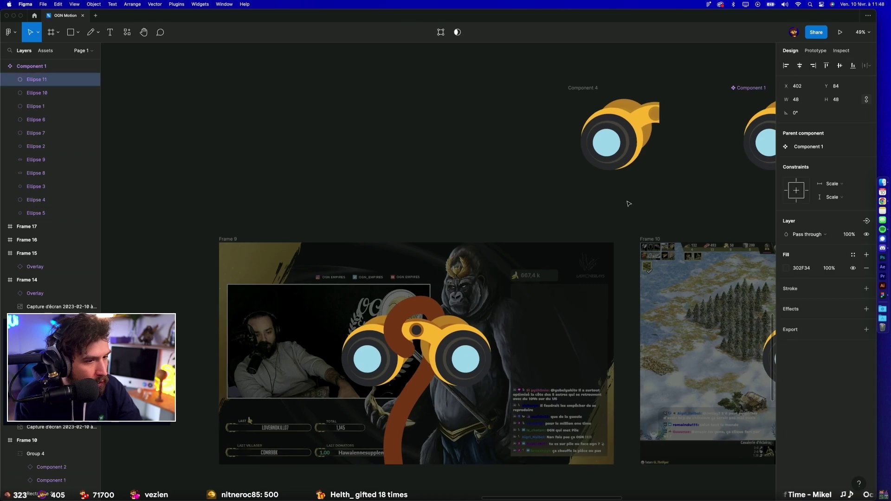
pyautogui.scroll(-3, 672, 198)
pyautogui.scroll(6, 740, 301)
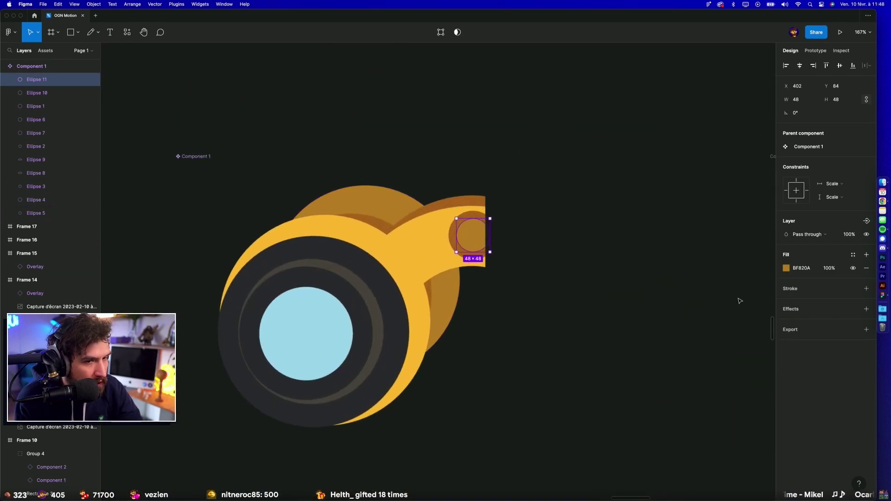
pyautogui.click(786, 268)
pyautogui.click(687, 397)
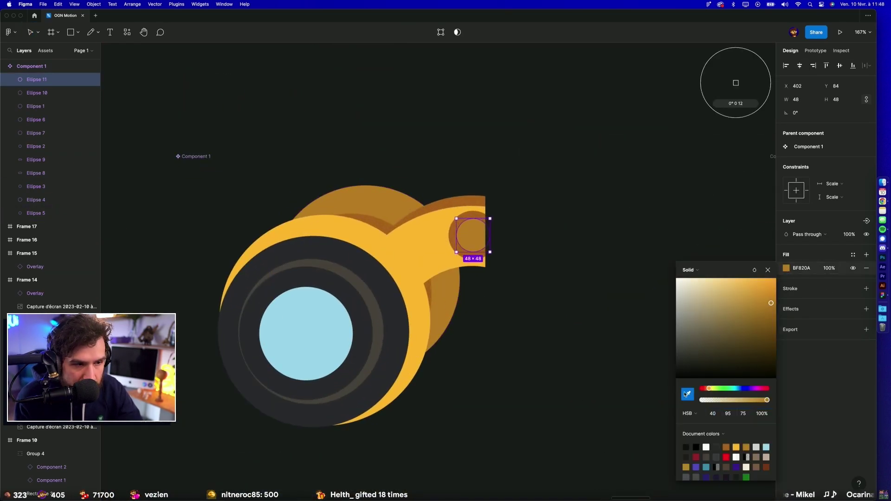
pyautogui.click(420, 257)
pyautogui.click(545, 379)
# Step: Check the knob's inner yellow circle up close
pyautogui.scroll(-5, 545, 379)
pyautogui.scroll(-5, 627, 193)
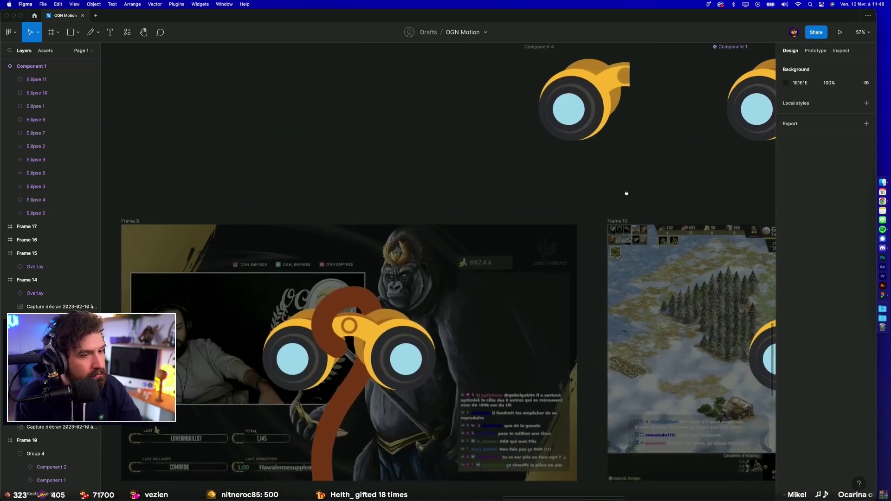
pyautogui.scroll(4, 415, 389)
pyautogui.scroll(5, 650, 263)
pyautogui.scroll(10, 350, 308)
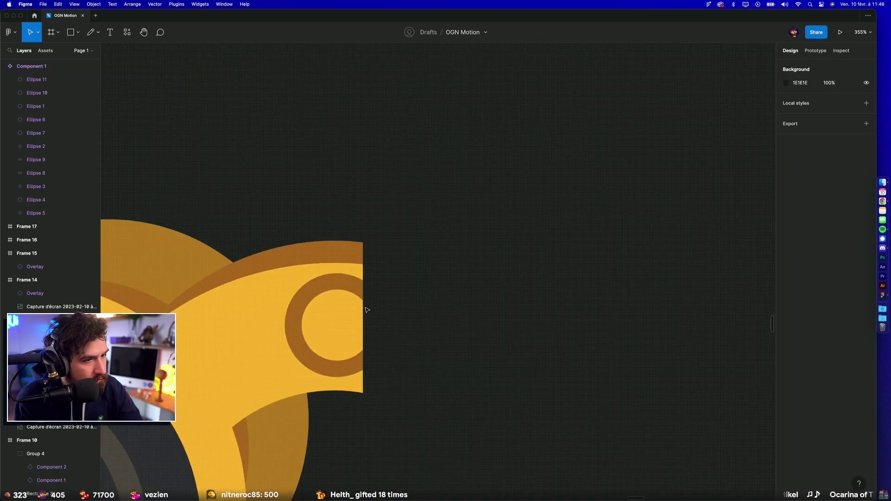
pyautogui.click(349, 308)
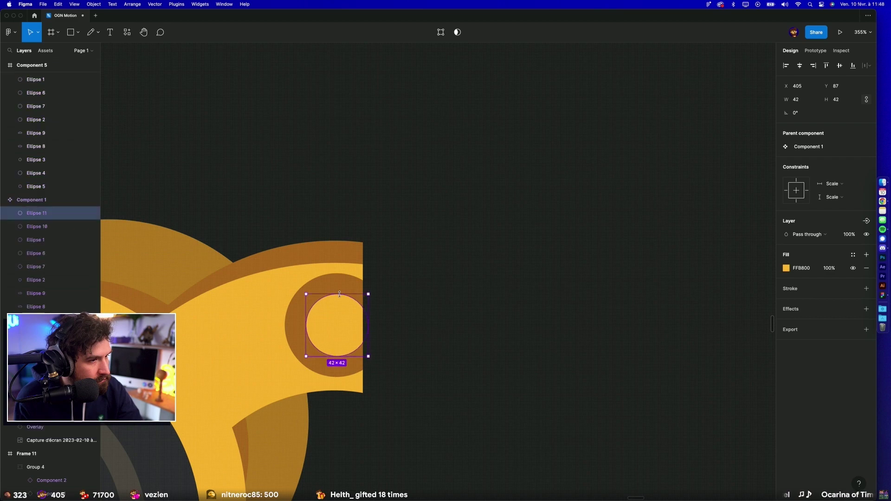
pyautogui.click(471, 232)
pyautogui.scroll(-5, 482, 264)
# Step: Trim Component 1's right edge so the frame is 427 px wide
pyautogui.click(398, 260)
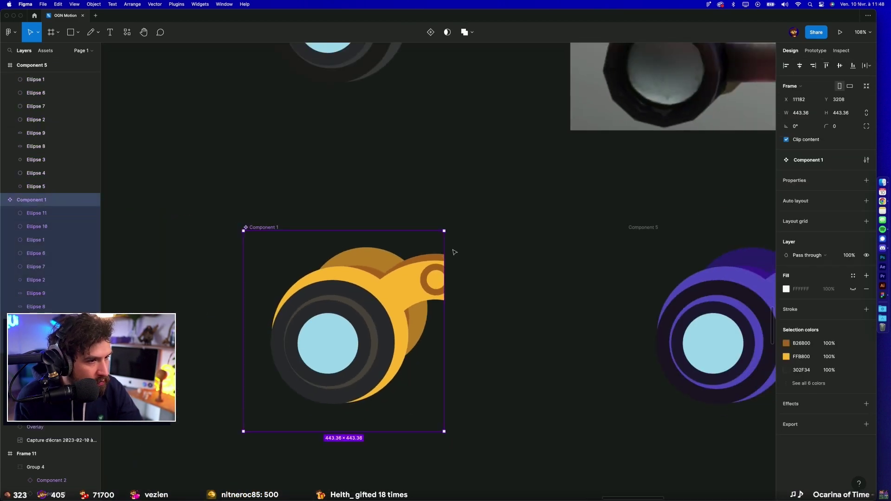
pyautogui.moveTo(441, 251); pyautogui.dragTo(438, 251)
pyautogui.click(501, 334)
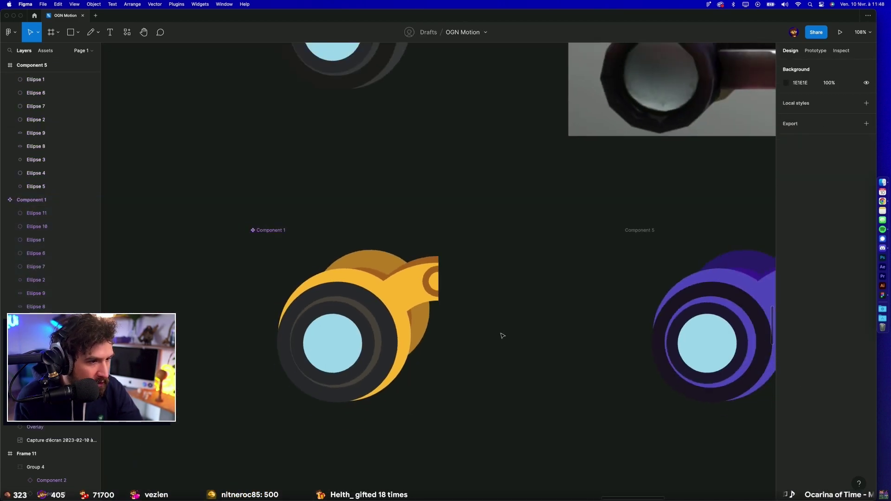
pyautogui.scroll(-5, 502, 334)
pyautogui.scroll(2, 417, 249)
pyautogui.scroll(5, 458, 249)
pyautogui.scroll(1, 458, 249)
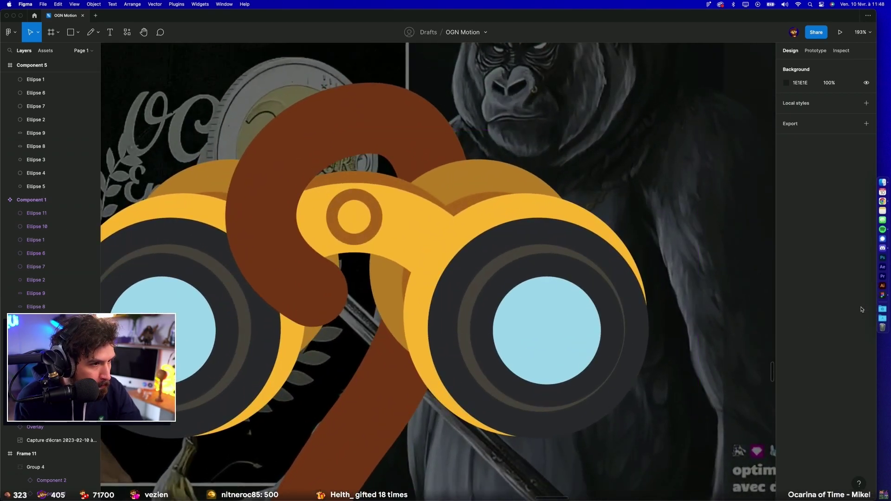
# Step: Pan across the overlay frames to review the binocular designs
pyautogui.moveTo(428, 262); pyautogui.dragTo(638, 303)
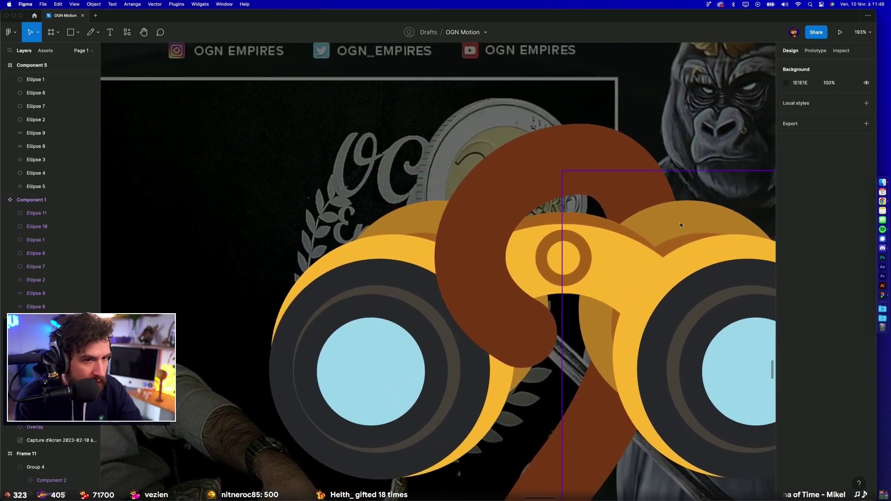
pyautogui.scroll(-5, 664, 259)
pyautogui.hscroll(7, 664, 260)
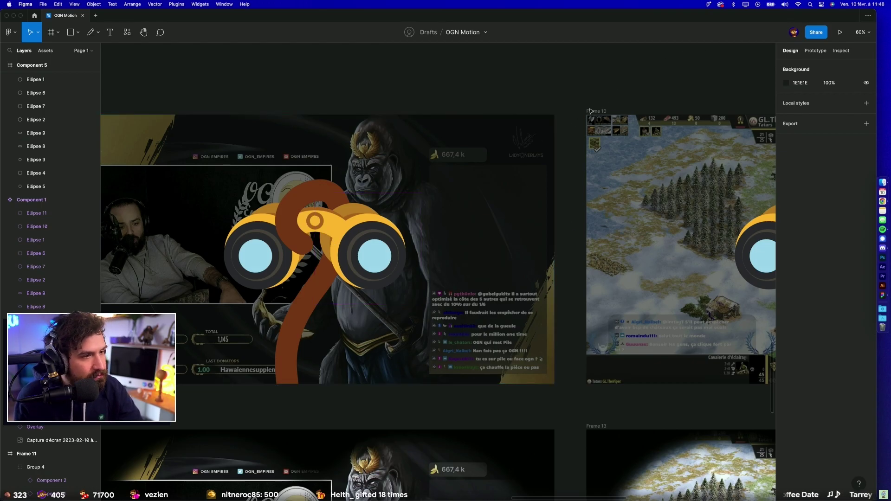
pyautogui.scroll(5, 561, 210)
pyautogui.hscroll(4, 560, 210)
pyautogui.scroll(5, 477, 266)
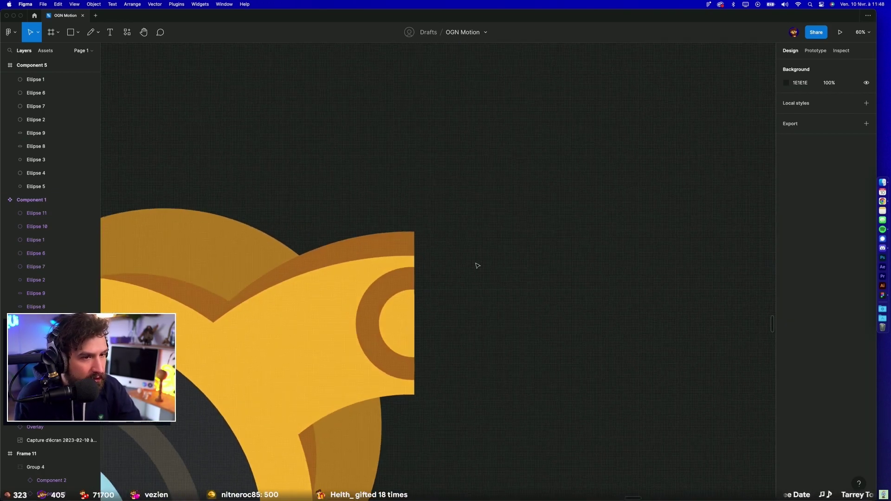
pyautogui.click(392, 312)
pyautogui.click(529, 244)
pyautogui.scroll(-5, 529, 243)
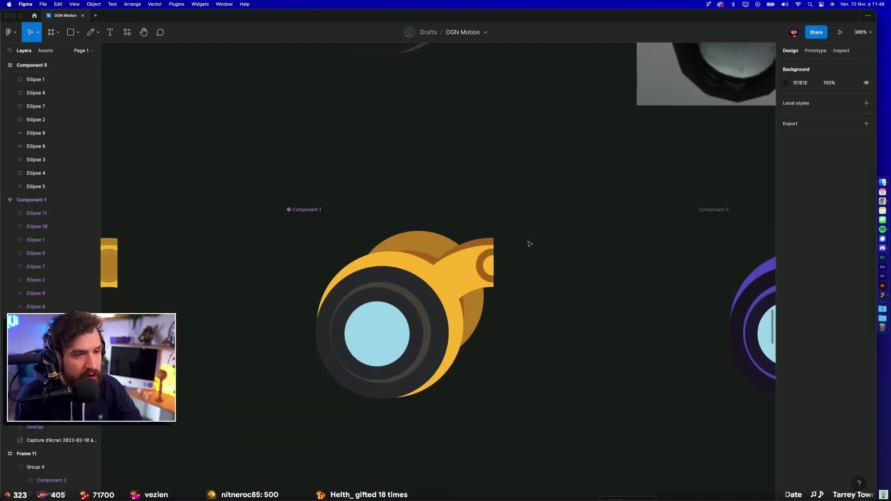
pyautogui.scroll(-3, 528, 245)
pyautogui.hscroll(-2, 529, 245)
pyautogui.hscroll(-3, 529, 245)
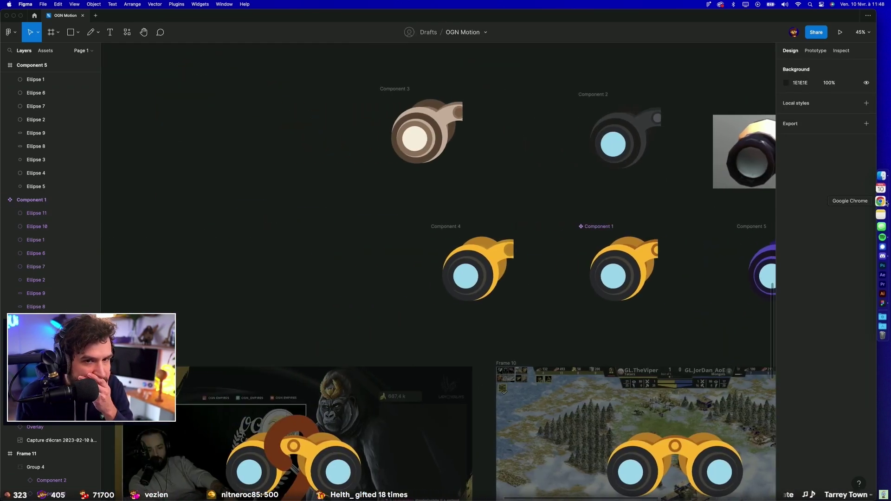
# Step: Quick Look the exported emotes in the Export folder, including Ola-RED.png and ognempThune.png
pyautogui.click(882, 176)
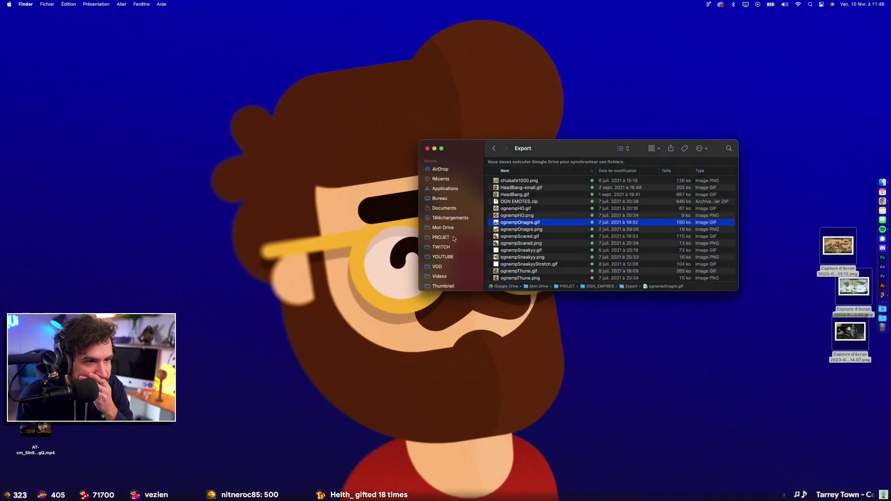
pyautogui.press('Down')
pyautogui.scroll(-3, 526, 269)
pyautogui.click(526, 268)
pyautogui.press('space')
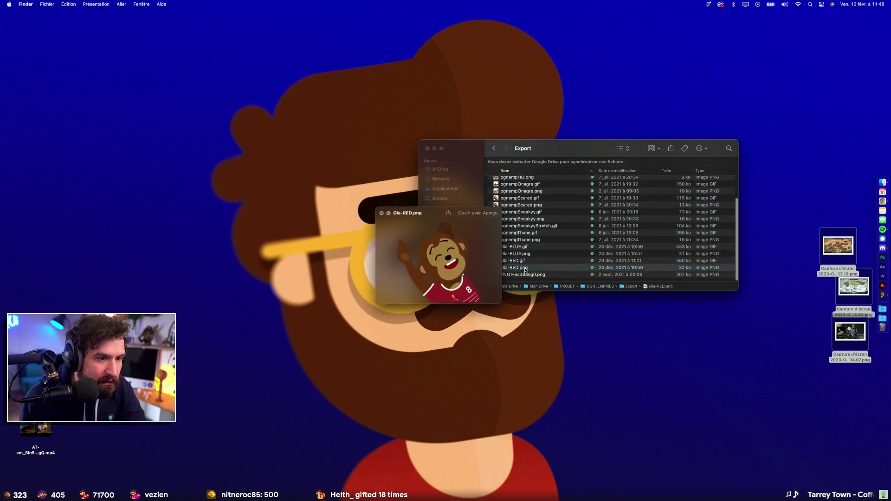
pyautogui.press('Up')
pyautogui.press('Up')
pyautogui.press('Up')
pyautogui.press('Up')
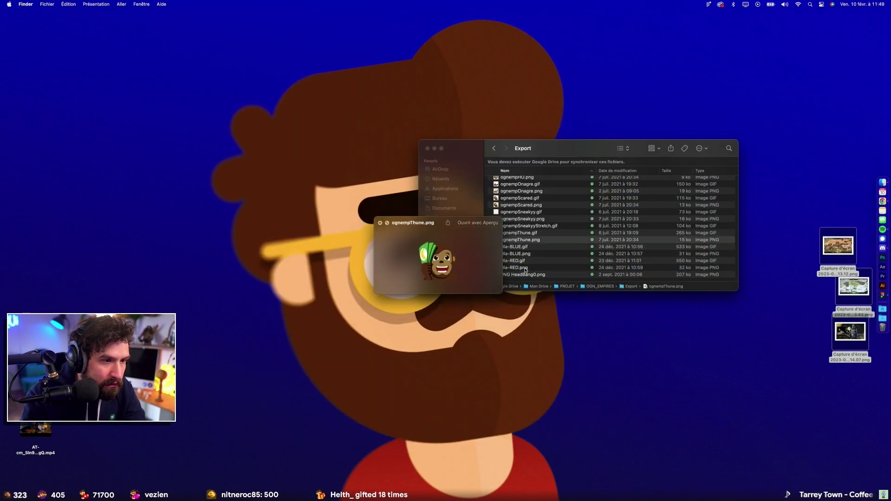
pyautogui.press('Up')
pyautogui.press('Down')
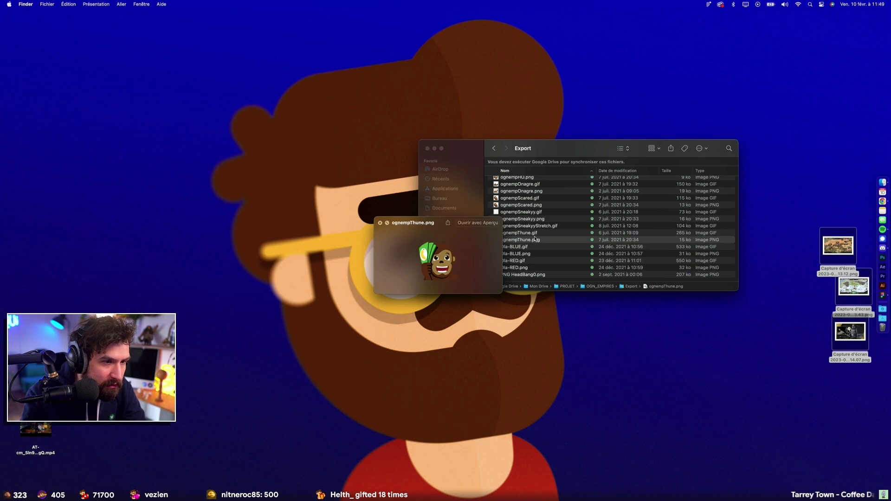
pyautogui.press('space')
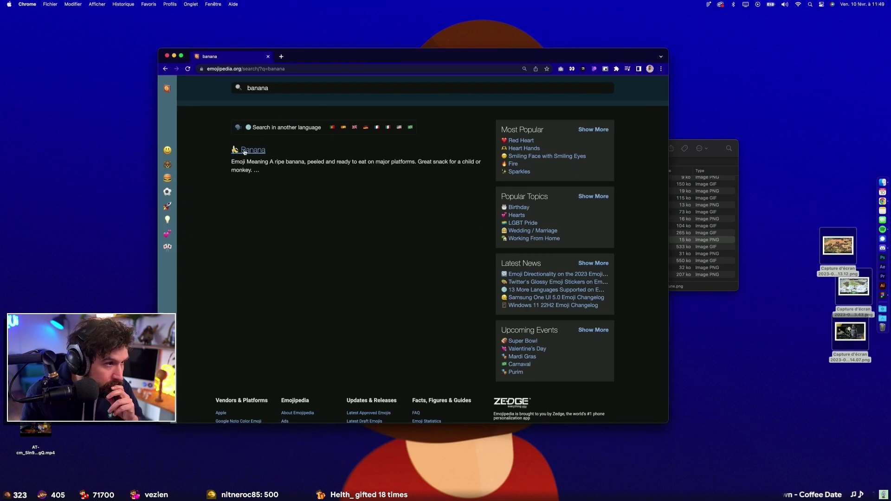
# Step: Open Emojipedia's Banana page and browse each platform's banana design
pyautogui.click(244, 150)
pyautogui.scroll(-3, 334, 300)
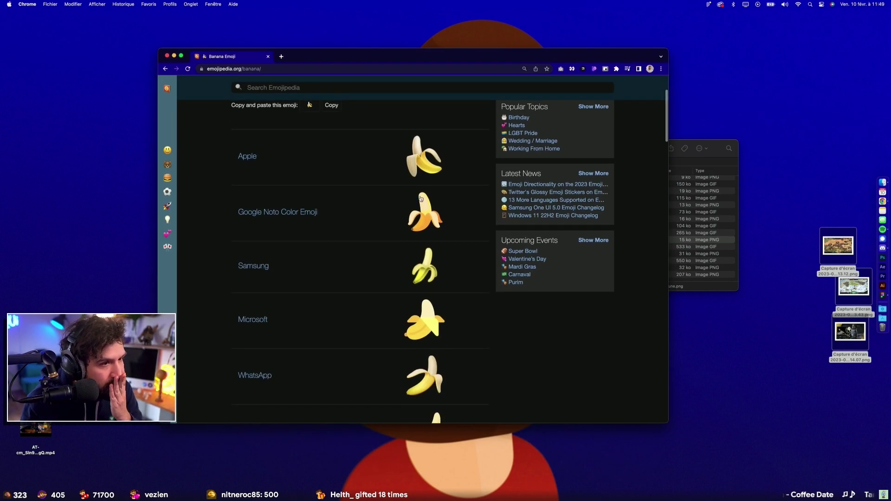
pyautogui.scroll(-3, 426, 210)
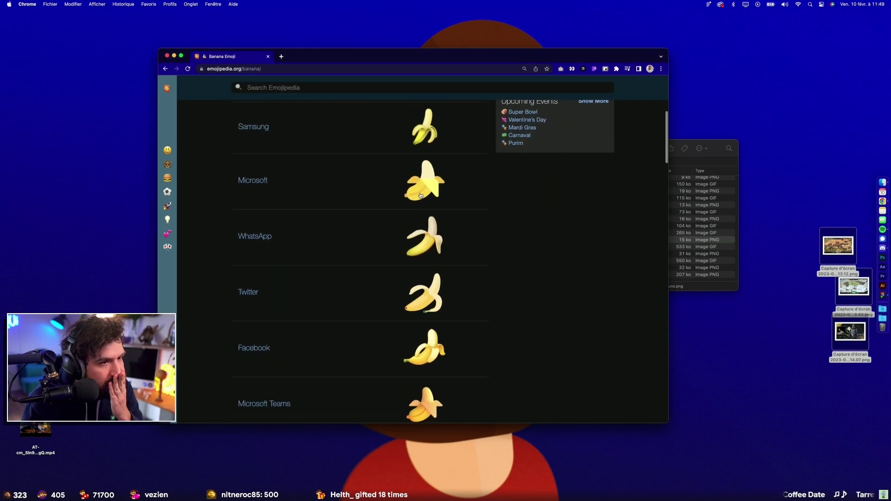
pyautogui.scroll(-2, 436, 348)
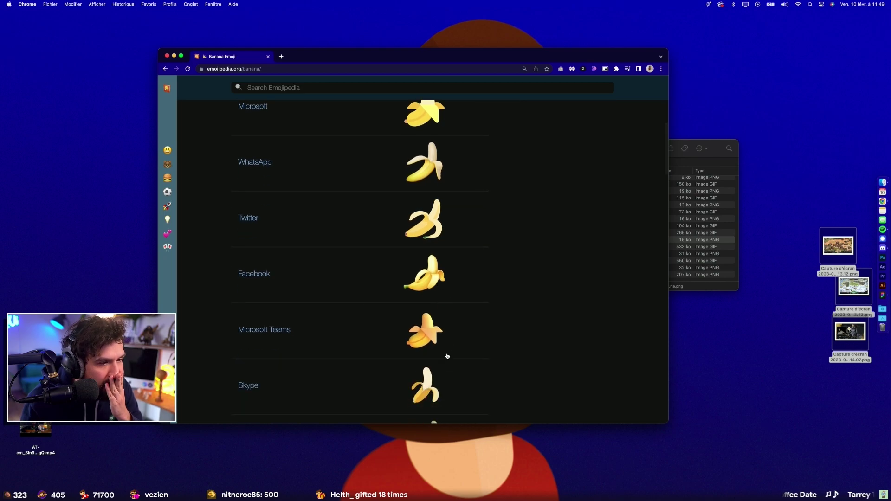
pyautogui.scroll(-1, 447, 356)
pyautogui.scroll(5, 425, 297)
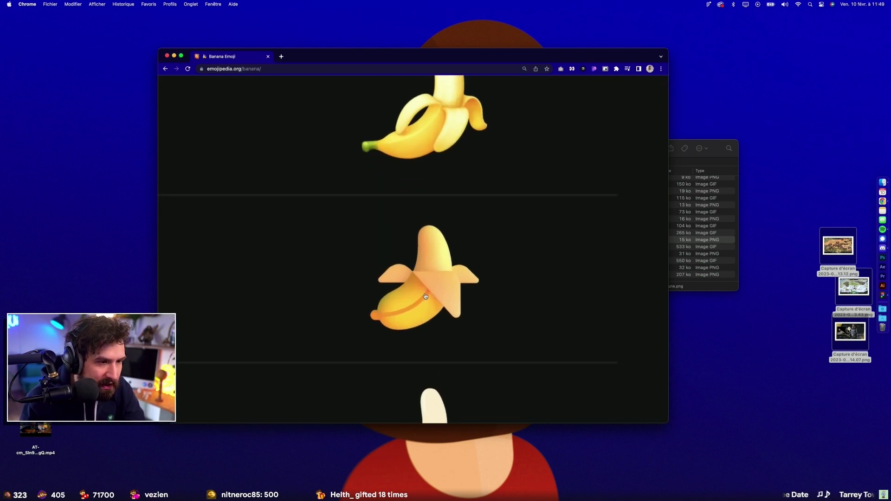
pyautogui.scroll(-5, 425, 295)
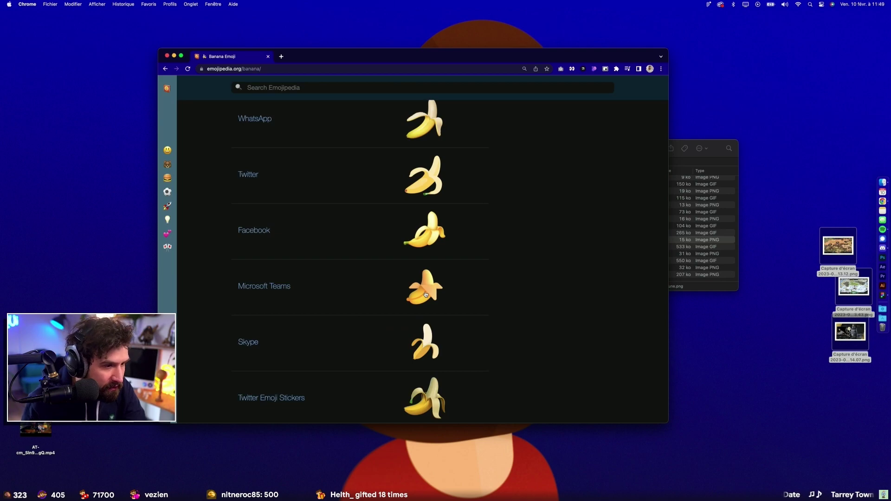
pyautogui.scroll(-2, 425, 294)
pyautogui.scroll(-2, 455, 348)
pyautogui.scroll(-2, 479, 398)
pyautogui.scroll(-1, 481, 396)
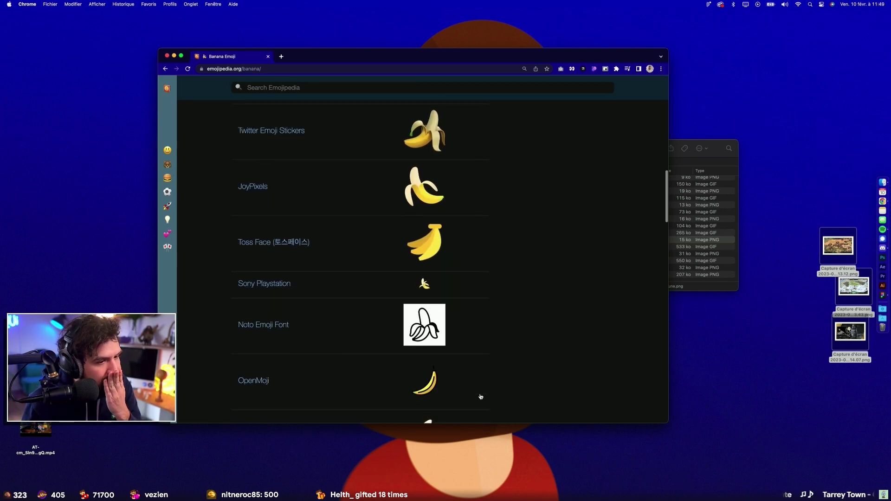
# Step: Preview the ognempThune.png monkey emote in the Export folder
pyautogui.hotkey('ctrl', 'Right')
pyautogui.hotkey('ctrl', 'Left')
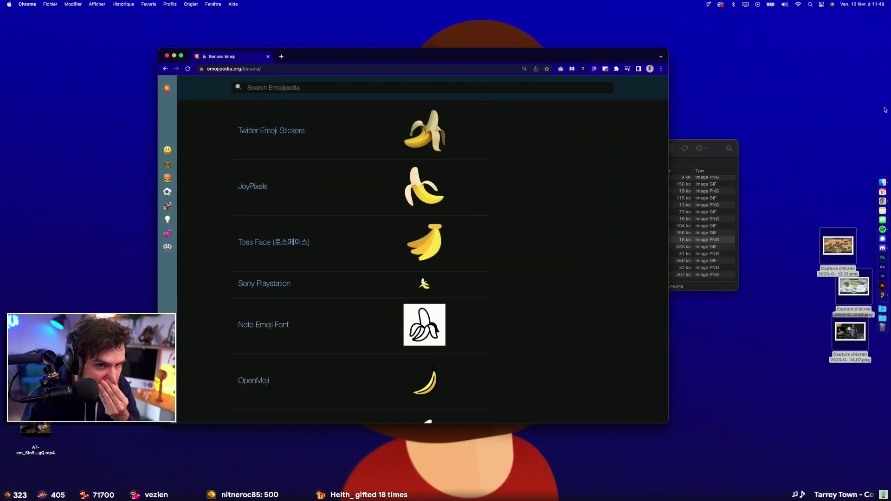
pyautogui.click(700, 239)
pyautogui.press('space')
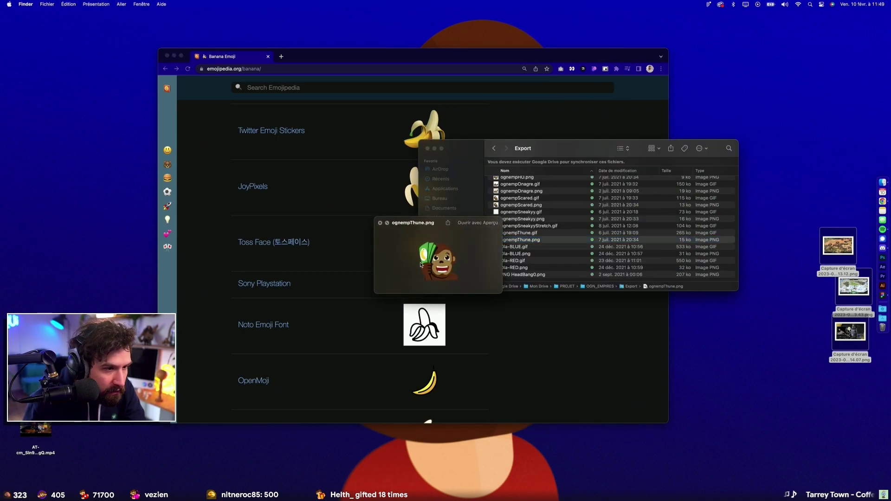
pyautogui.press('space')
# Step: Return to the banana page and compare the vendor banana designs again
pyautogui.click(392, 273)
pyautogui.scroll(4, 392, 273)
pyautogui.scroll(2, 392, 273)
pyautogui.scroll(2, 392, 275)
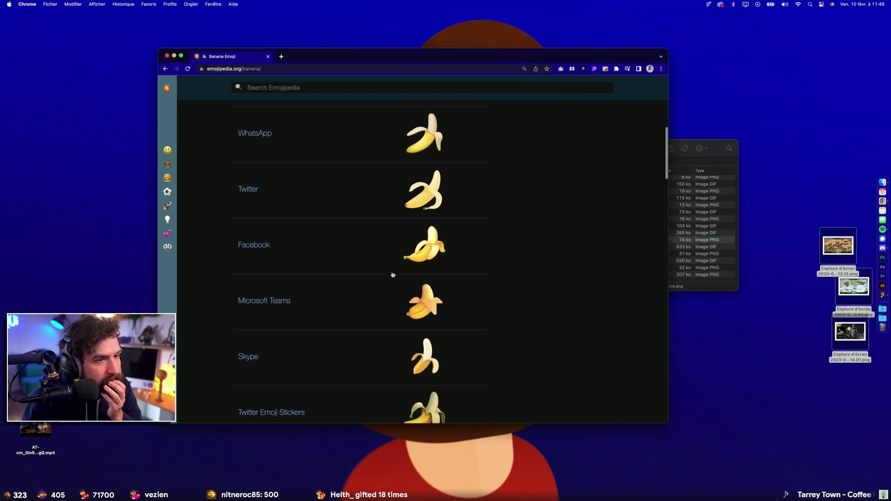
pyautogui.scroll(2, 392, 275)
pyautogui.scroll(2, 393, 274)
pyautogui.scroll(1, 393, 274)
pyautogui.scroll(1, 393, 275)
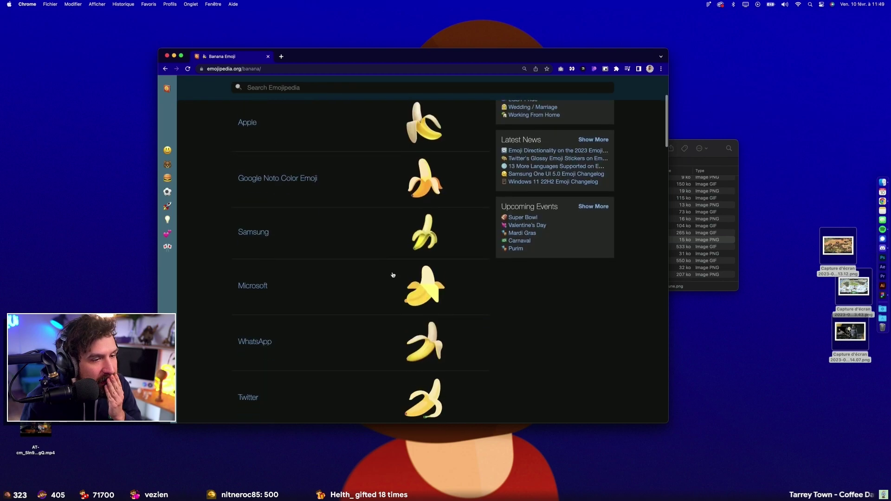
pyautogui.scroll(-3, 393, 275)
pyautogui.scroll(-2, 394, 273)
pyautogui.scroll(-1, 393, 273)
pyautogui.scroll(-2, 418, 333)
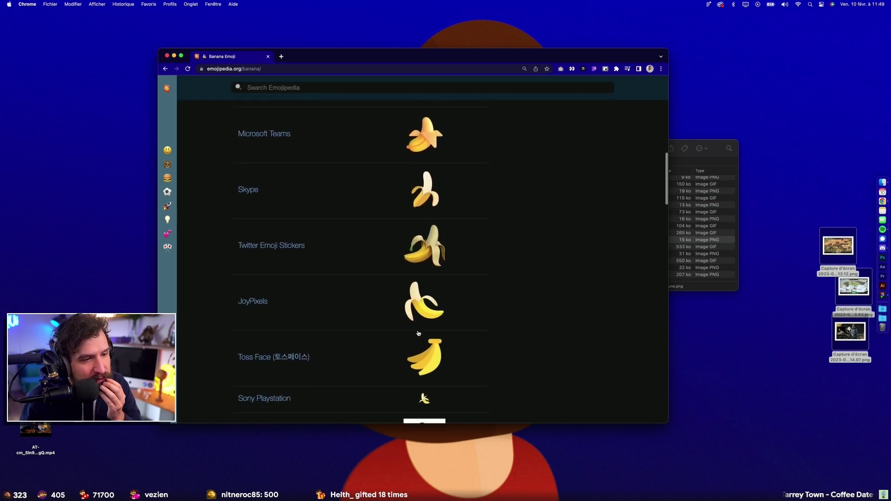
pyautogui.scroll(-1, 427, 338)
pyautogui.scroll(-2, 453, 352)
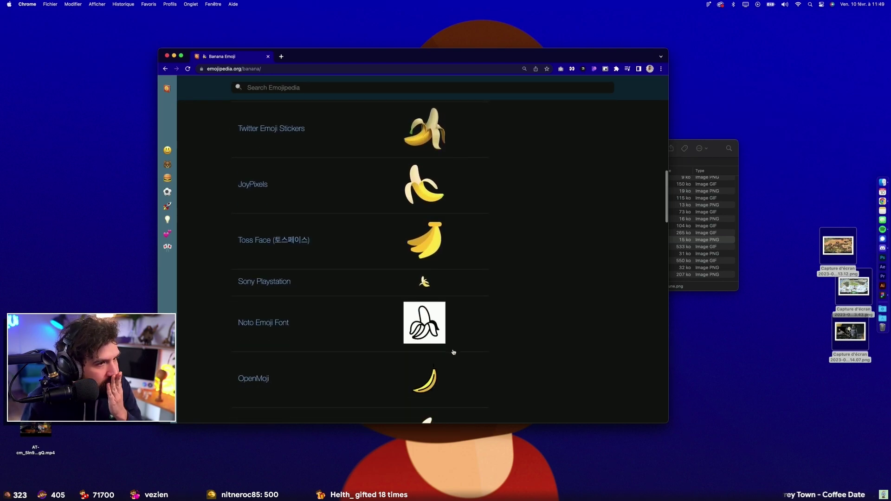
# Step: Copy the Google Noto Color Emoji banana image and return to Figma
pyautogui.scroll(5, 453, 351)
pyautogui.scroll(2, 457, 344)
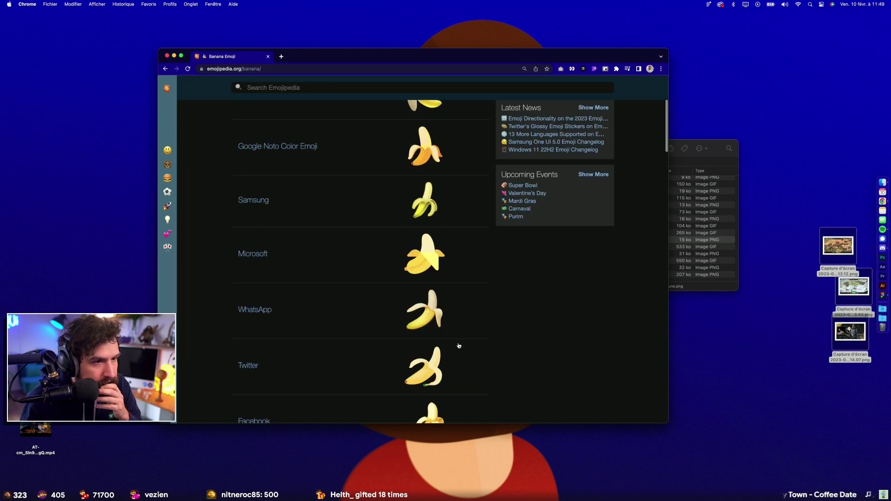
pyautogui.scroll(3, 458, 346)
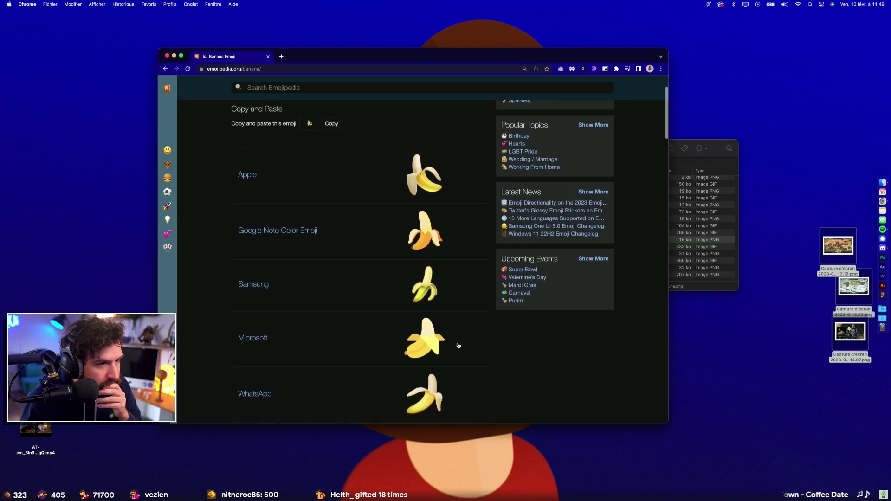
pyautogui.rightClick(433, 224)
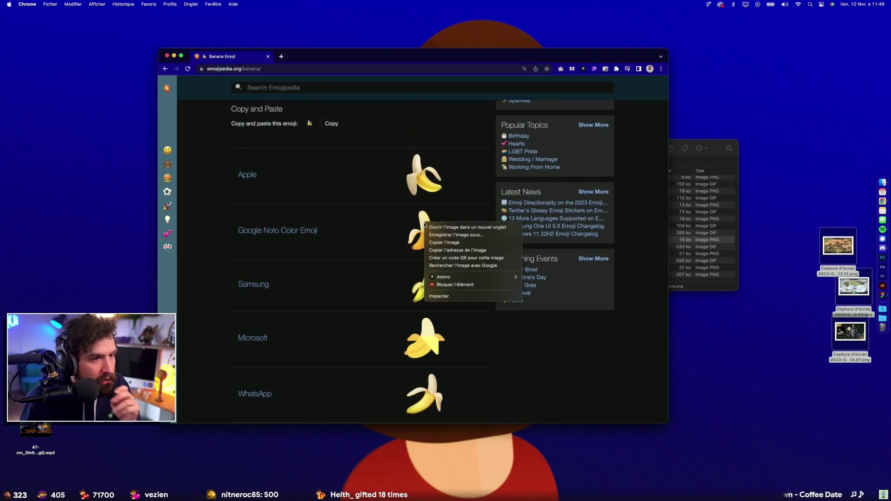
pyautogui.click(439, 253)
pyautogui.hotkey('ctrl', 'Right')
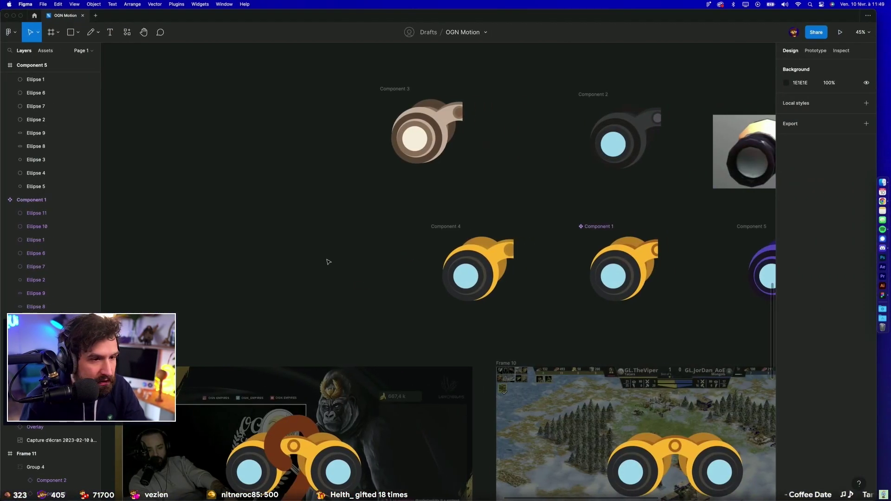
# Step: Paste the banana onto Frame 9's binoculars and scale it to 48×48 inside the knob
pyautogui.moveTo(572, 213); pyautogui.dragTo(417, 232)
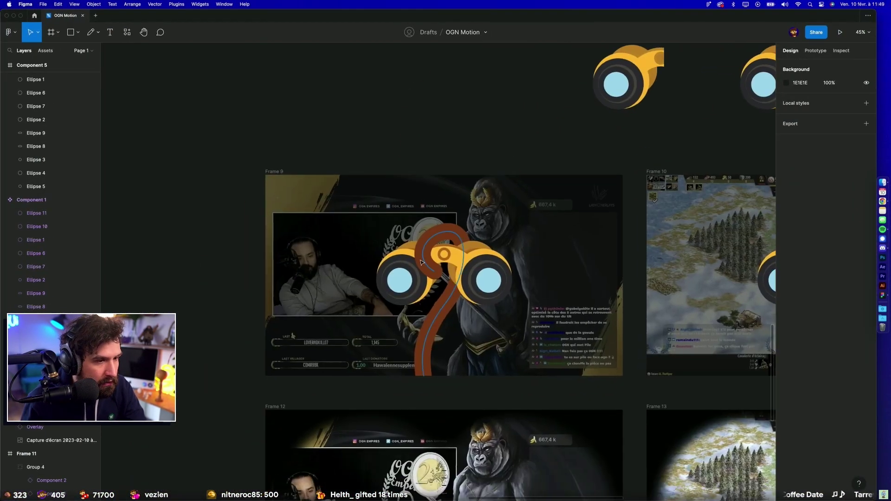
pyautogui.scroll(5, 417, 232)
pyautogui.scroll(5, 418, 232)
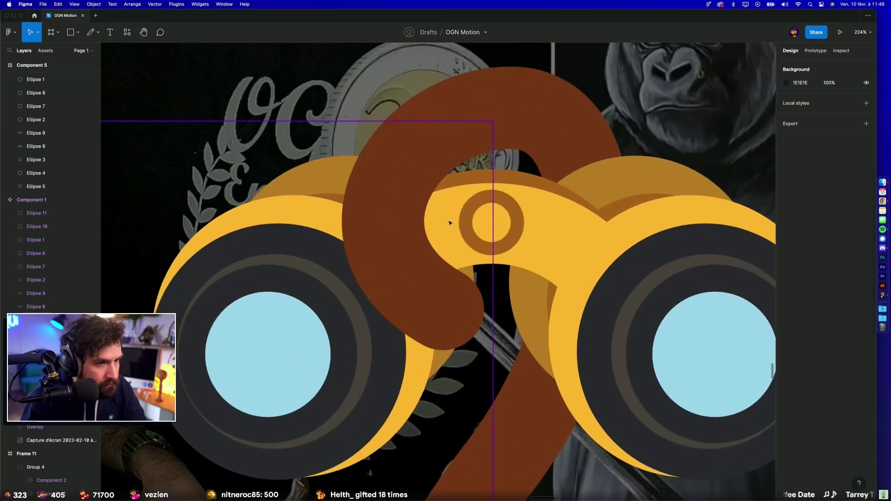
pyautogui.click(522, 234)
pyautogui.press('super+v')
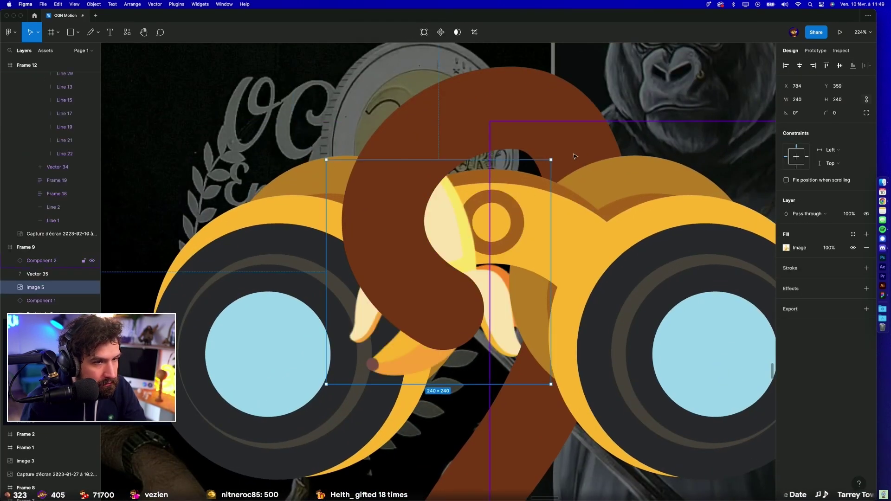
pyautogui.moveTo(570, 167)
pyautogui.mouseDown()
pyautogui.moveTo(495, 221)
pyautogui.moveTo(488, 215)
pyautogui.mouseUp()
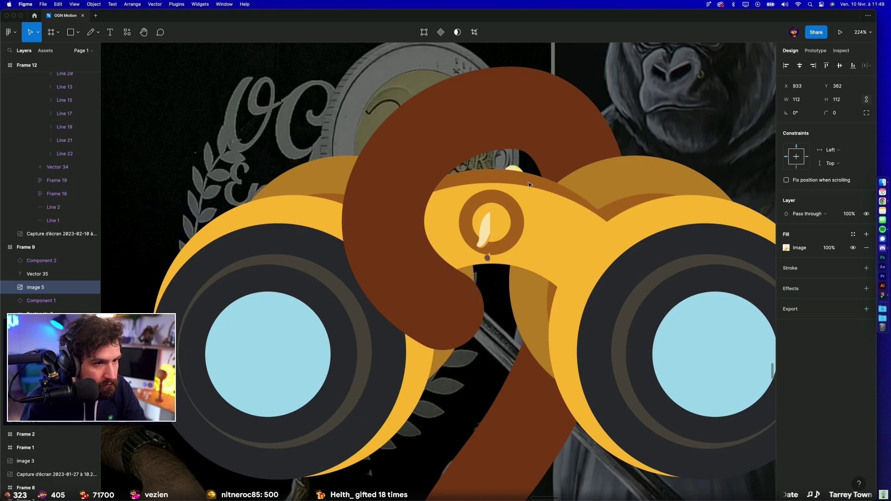
pyautogui.moveTo(441, 251); pyautogui.dragTo(496, 190)
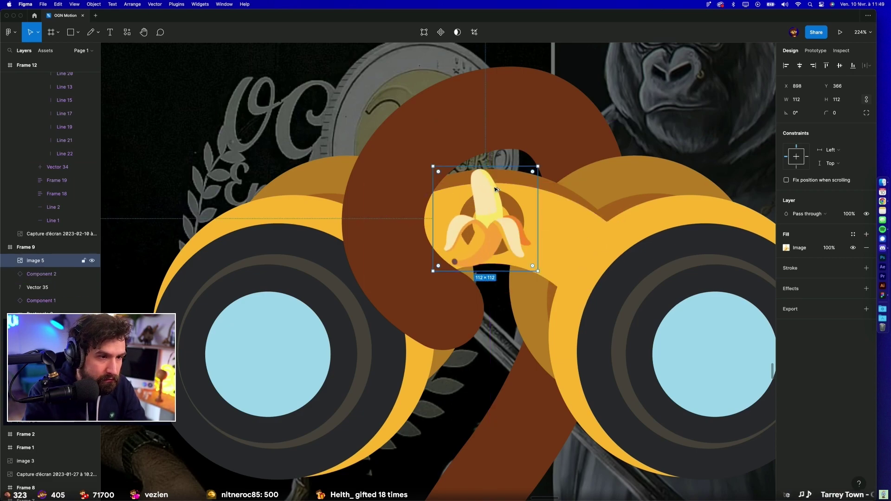
pyautogui.moveTo(534, 166); pyautogui.dragTo(491, 219)
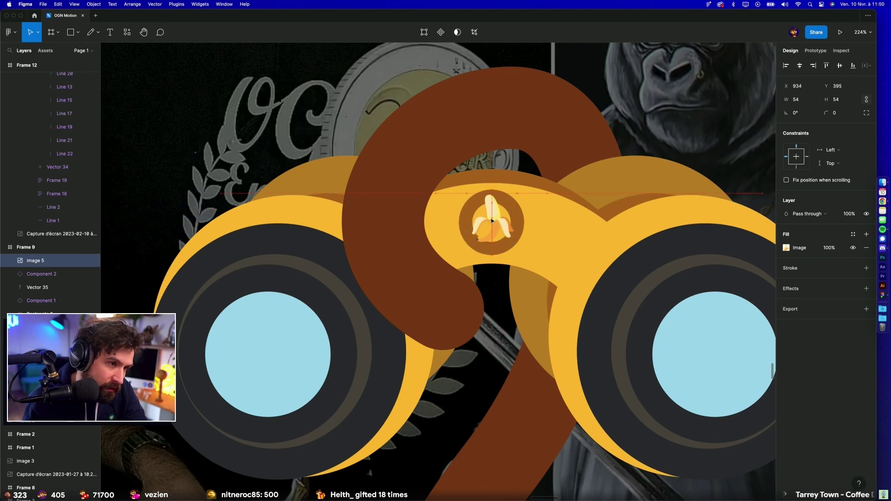
pyautogui.moveTo(517, 194); pyautogui.dragTo(500, 223)
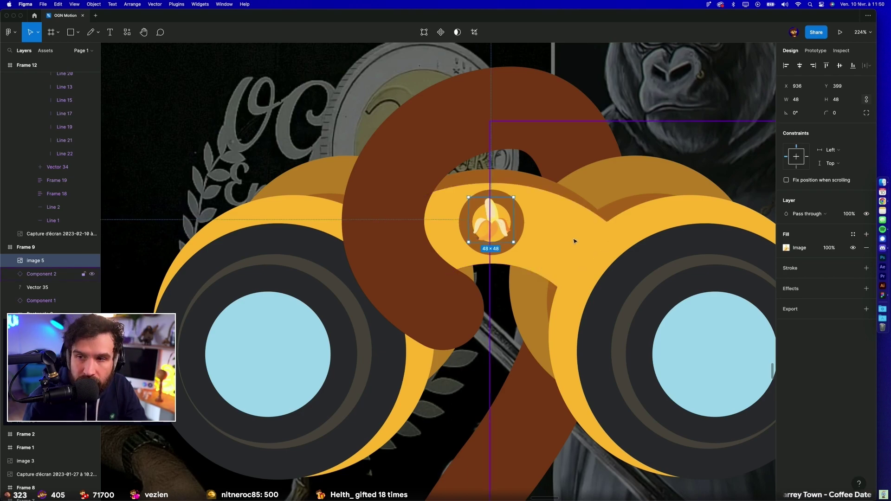
pyautogui.scroll(-10, 574, 241)
pyautogui.press('Escape')
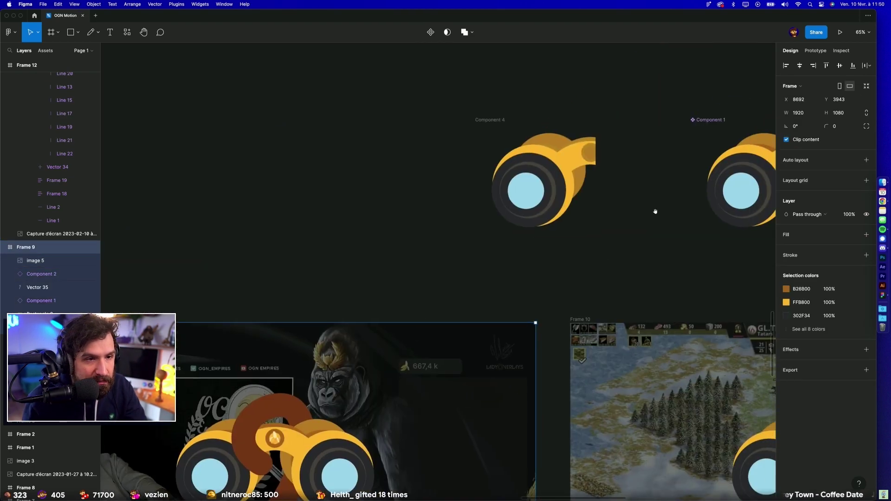
# Step: Move the banana emoji out of Component 1 onto the empty canvas beside it
pyautogui.hotkey('shift', '2')
pyautogui.doubleClick(449, 271)
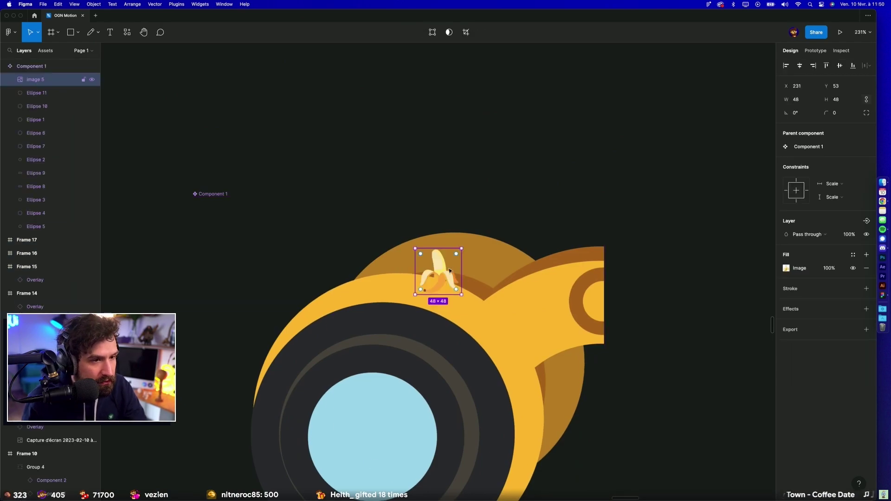
pyautogui.moveTo(449, 271); pyautogui.dragTo(551, 136)
pyautogui.click(602, 145)
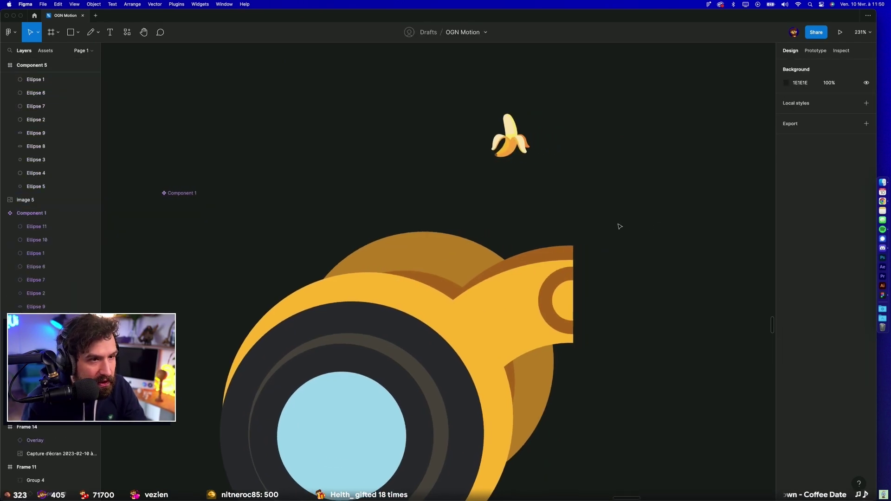
pyautogui.scroll(-3, 638, 220)
# Step: Recolour the binoculars' dark orange tone with a slightly darkened orange sampled from the banana
pyautogui.click(534, 223)
pyautogui.click(785, 342)
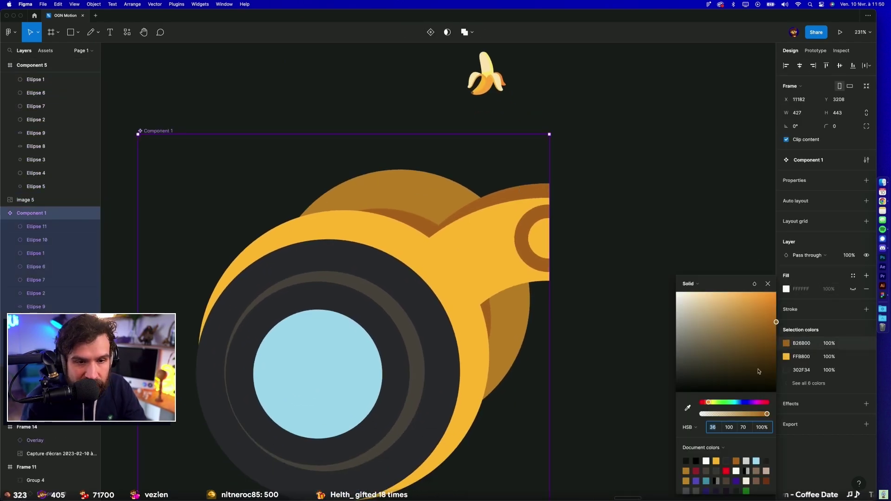
pyautogui.click(687, 409)
pyautogui.click(490, 87)
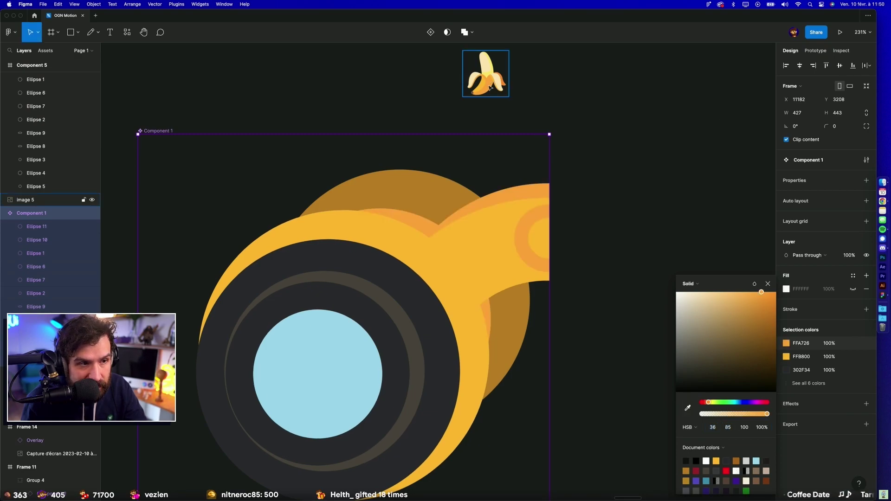
pyautogui.press('super+z')
pyautogui.click(687, 409)
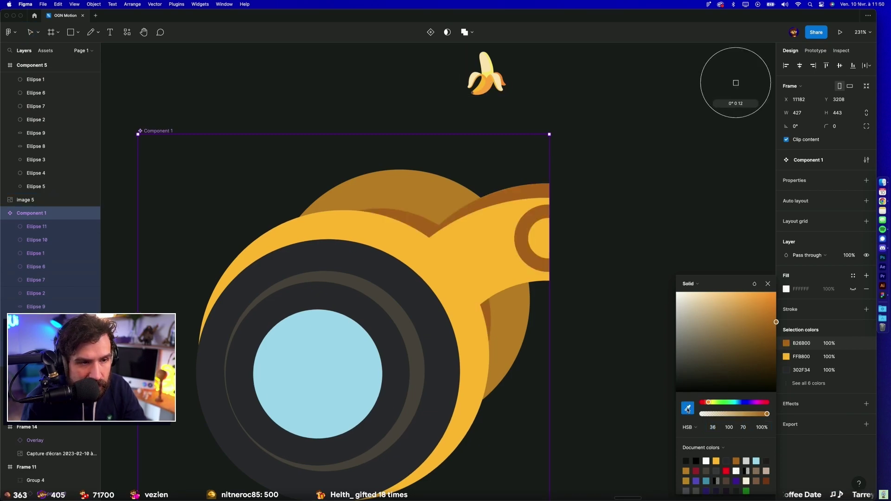
pyautogui.click(505, 84)
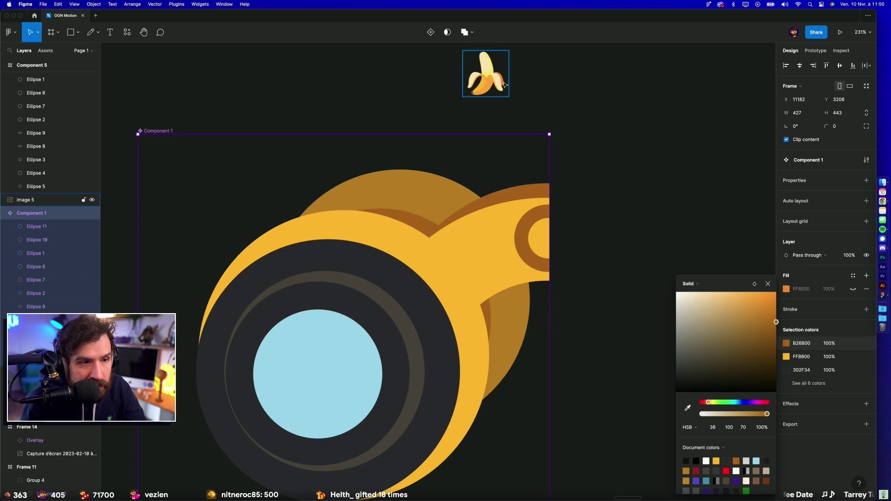
pyautogui.press('super+z')
pyautogui.click(787, 345)
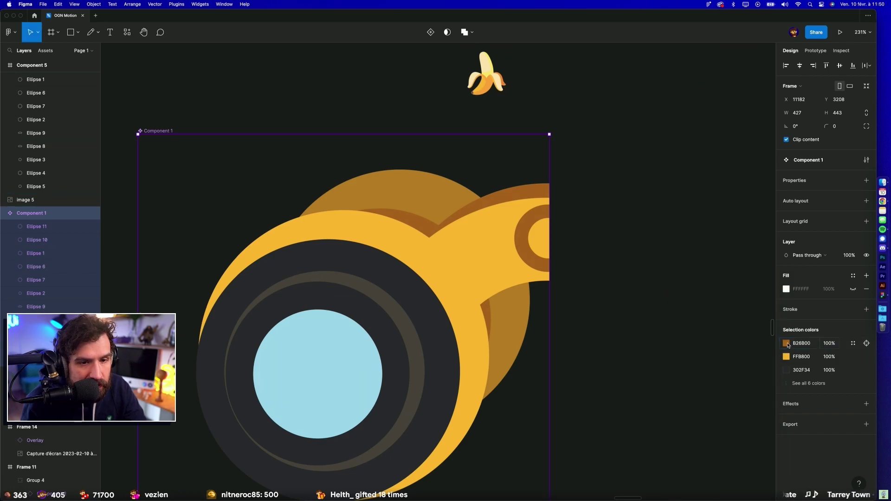
pyautogui.click(687, 407)
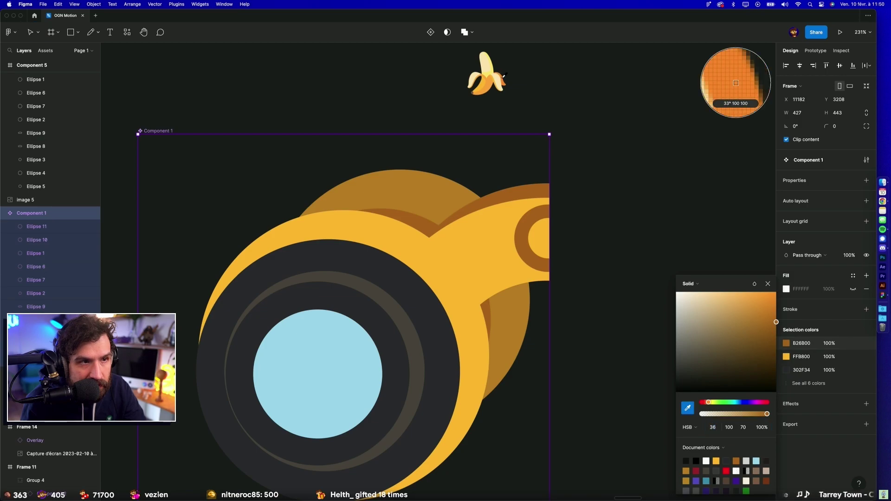
pyautogui.click(504, 81)
pyautogui.moveTo(752, 324); pyautogui.dragTo(783, 326)
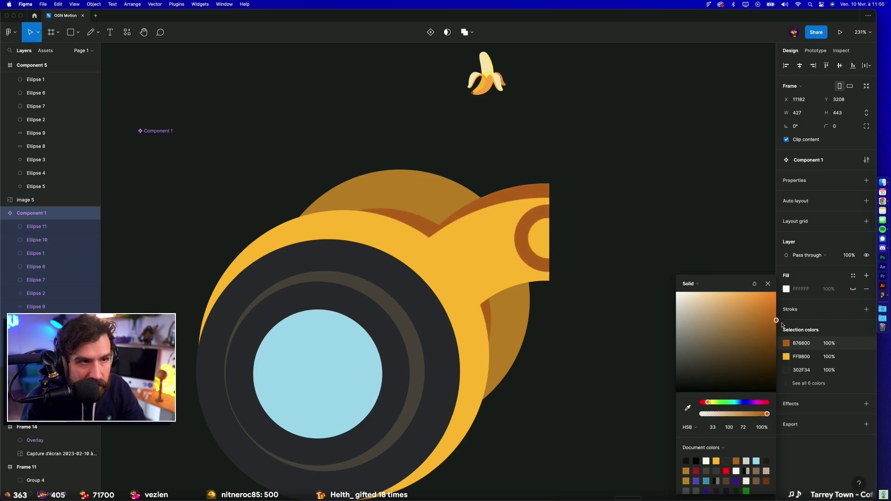
pyautogui.click(318, 121)
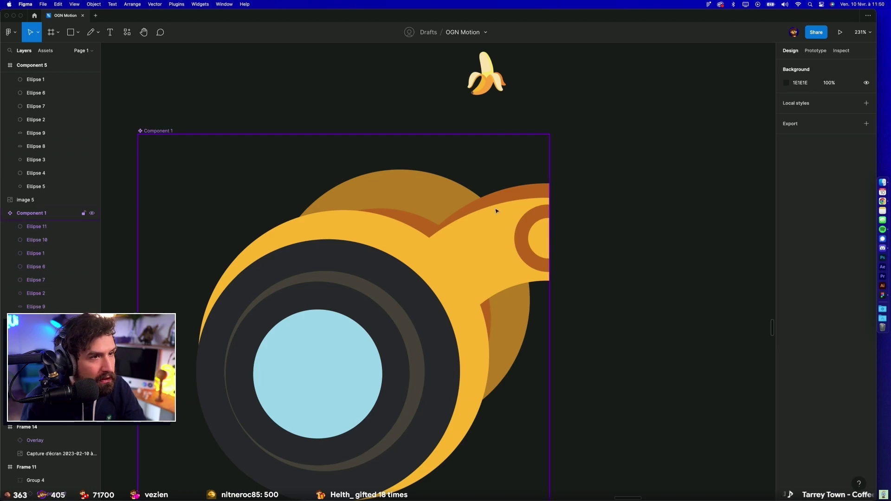
# Step: Replace the binoculars' yellow tone with a fully saturated banana yellow
pyautogui.click(468, 242)
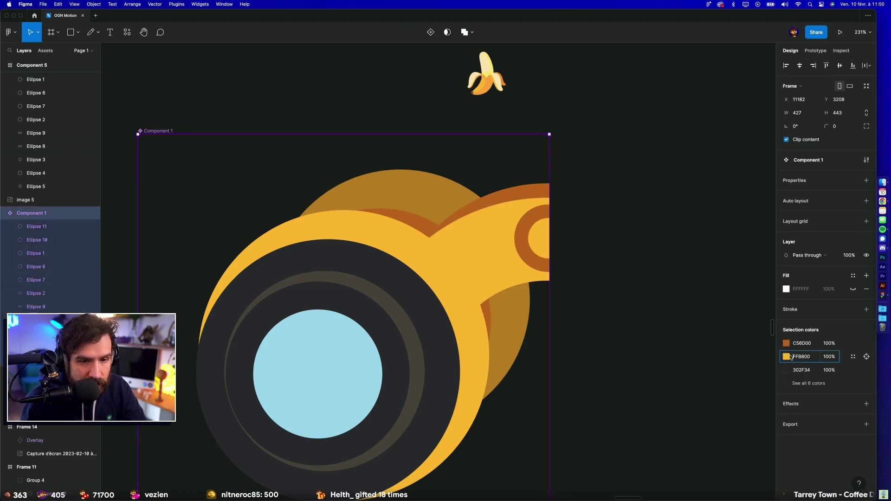
pyautogui.click(788, 357)
pyautogui.click(691, 409)
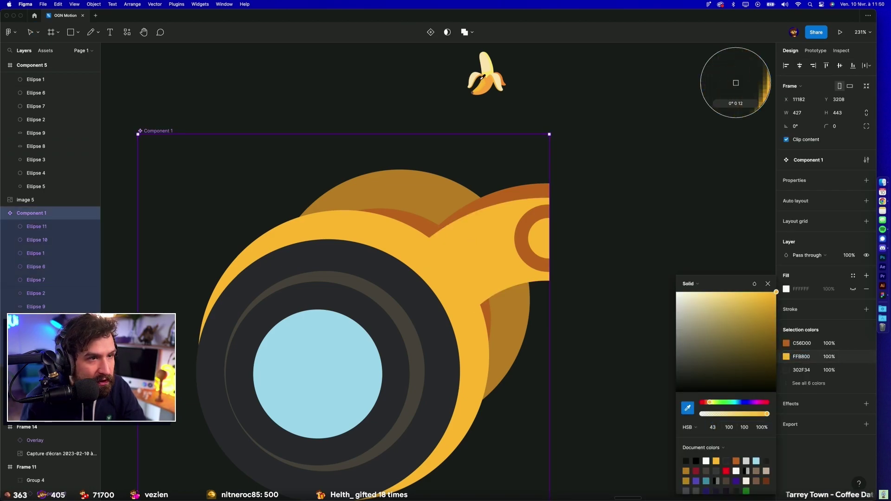
pyautogui.click(483, 84)
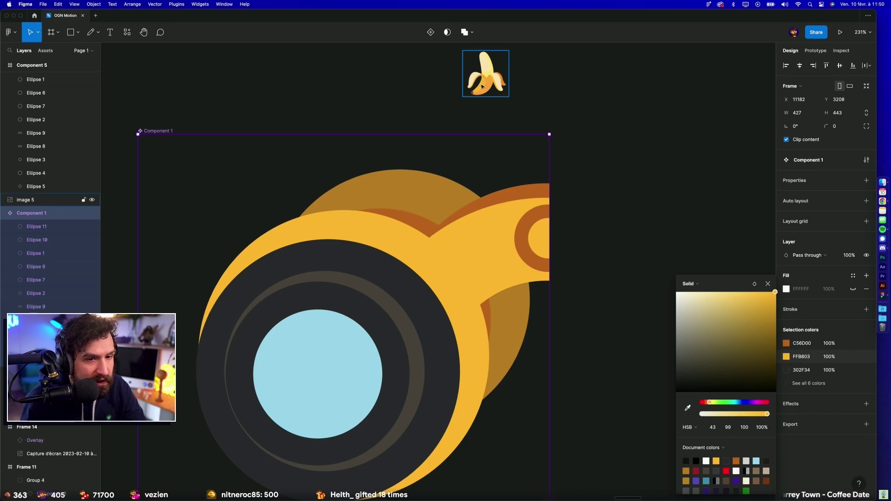
pyautogui.moveTo(761, 297); pyautogui.dragTo(804, 287)
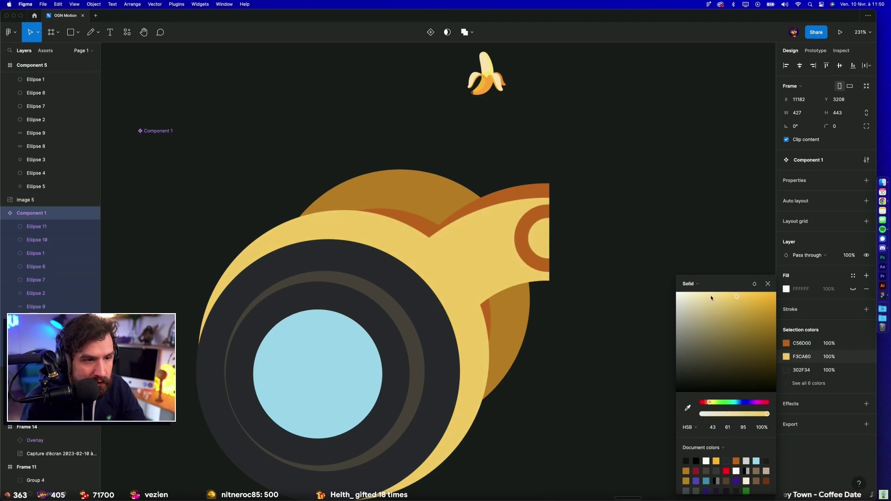
# Step: Fill the large rear ellipse with a banana-sampled amber, D28C03
pyautogui.click(688, 181)
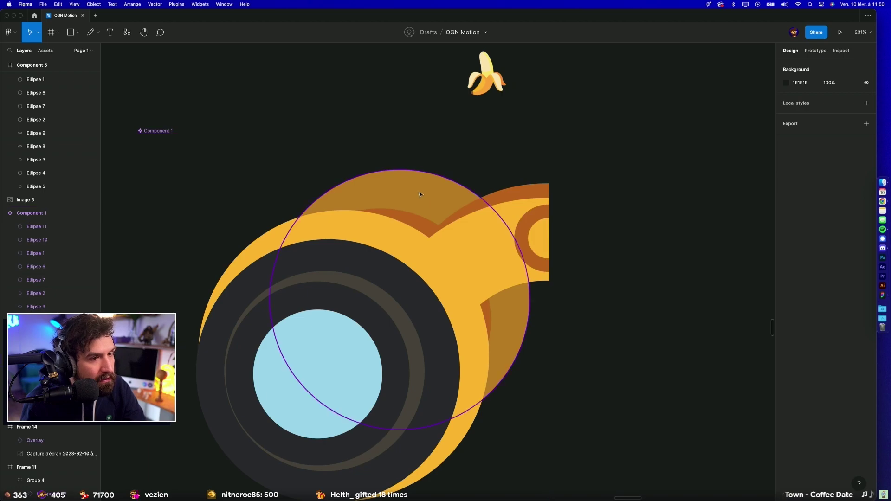
pyautogui.keyDown('super'); pyautogui.click(444, 199); pyautogui.keyUp('super')
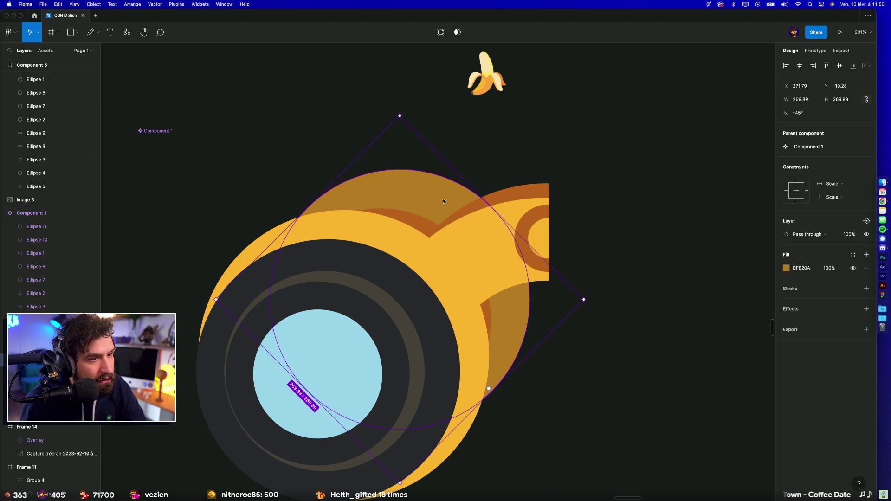
pyautogui.click(786, 268)
pyautogui.click(687, 394)
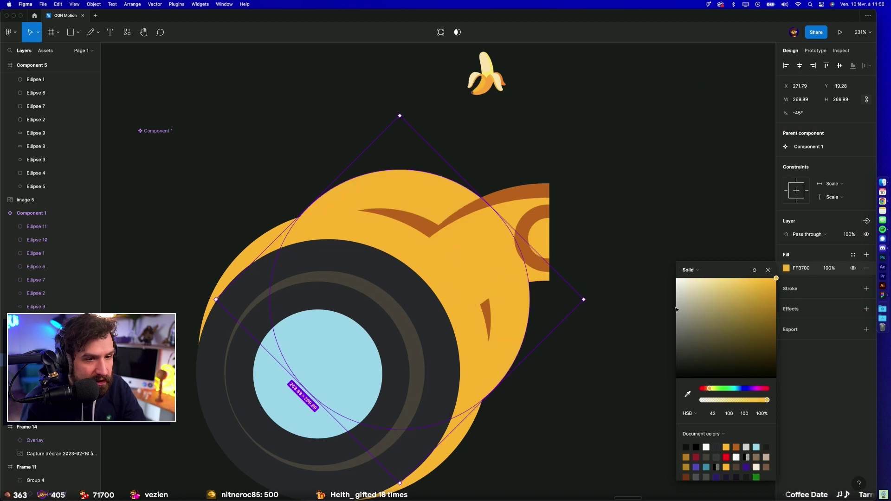
pyautogui.click(774, 301)
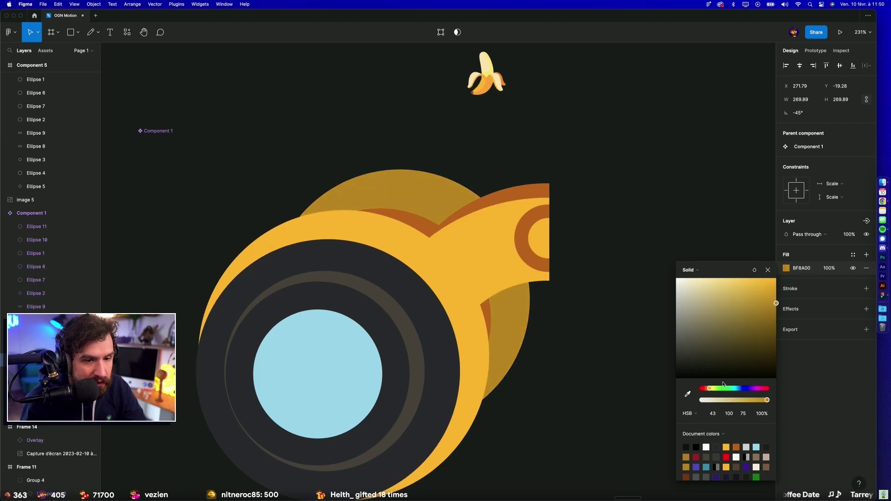
pyautogui.moveTo(709, 392); pyautogui.dragTo(709, 391)
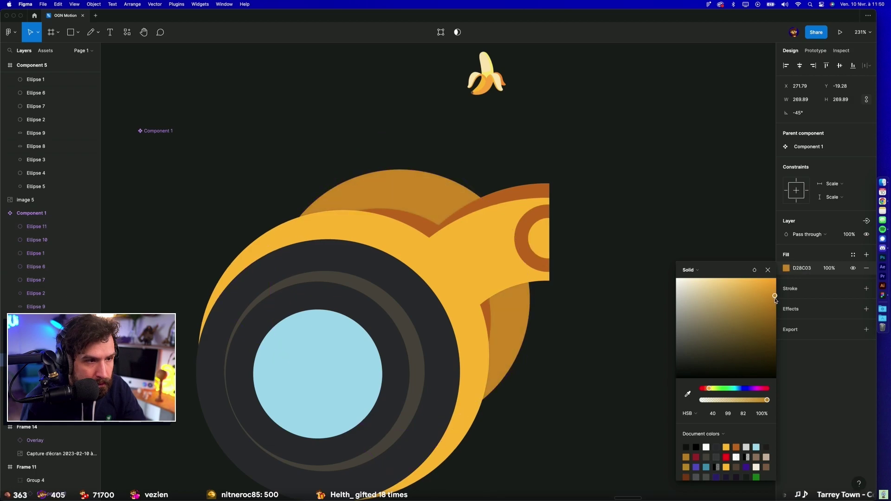
pyautogui.click(654, 185)
pyautogui.hotkey('shift', '0')
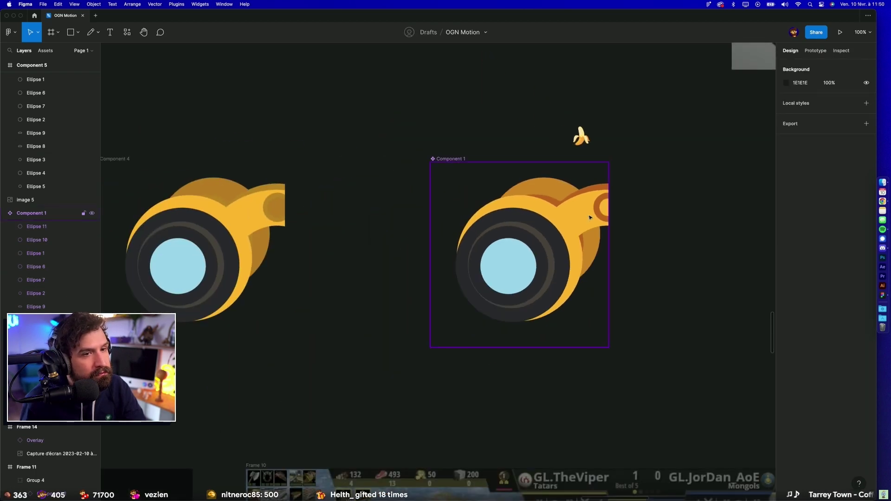
# Step: Shrink the small ring Ellipse 11 into a smaller circle
pyautogui.scroll(10, 589, 217)
pyautogui.click(648, 183)
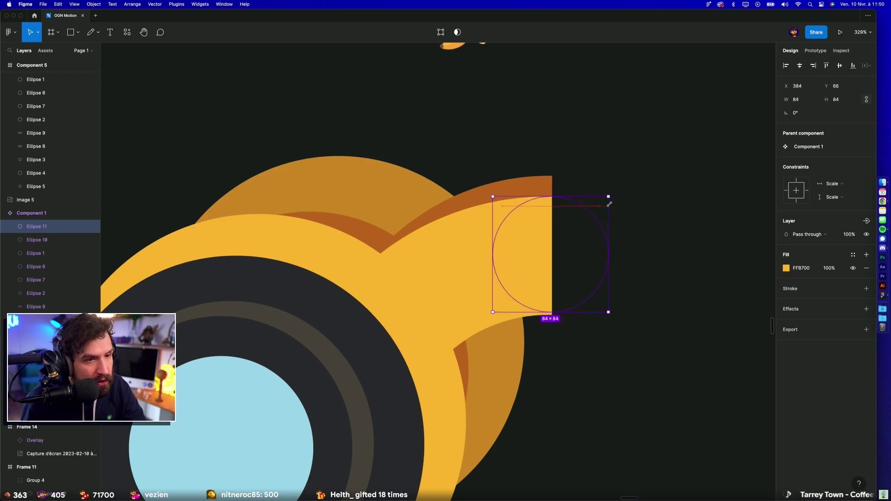
pyautogui.moveTo(609, 204); pyautogui.dragTo(597, 211)
pyautogui.click(628, 170)
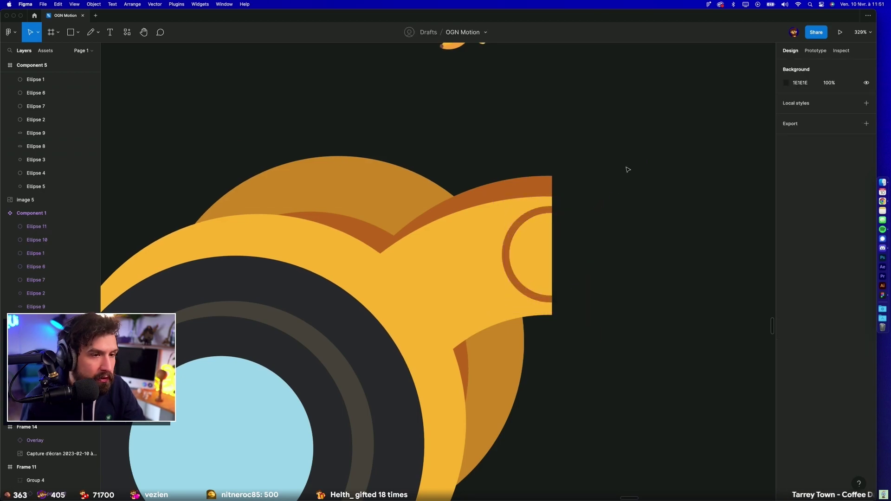
# Step: Give the ring around the knob a brighter colour sampled with the eyedropper
pyautogui.scroll(-10, 628, 170)
pyautogui.moveTo(406, 361); pyautogui.dragTo(598, 174)
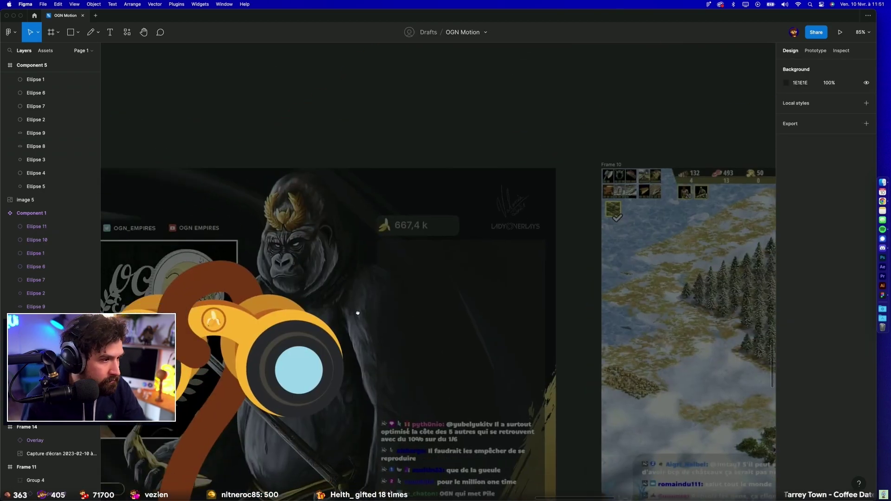
pyautogui.moveTo(357, 313); pyautogui.dragTo(548, 228)
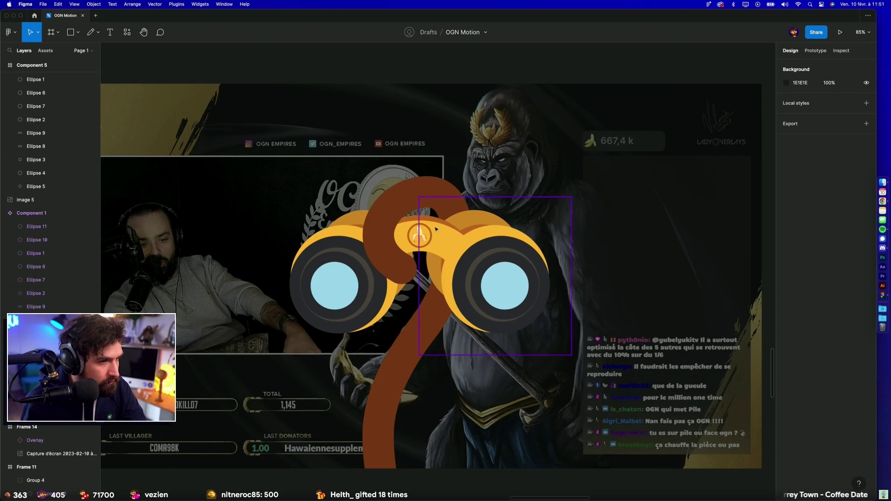
pyautogui.scroll(10, 422, 227)
pyautogui.scroll(-5, 198, 422)
pyautogui.moveTo(198, 422); pyautogui.dragTo(560, 255)
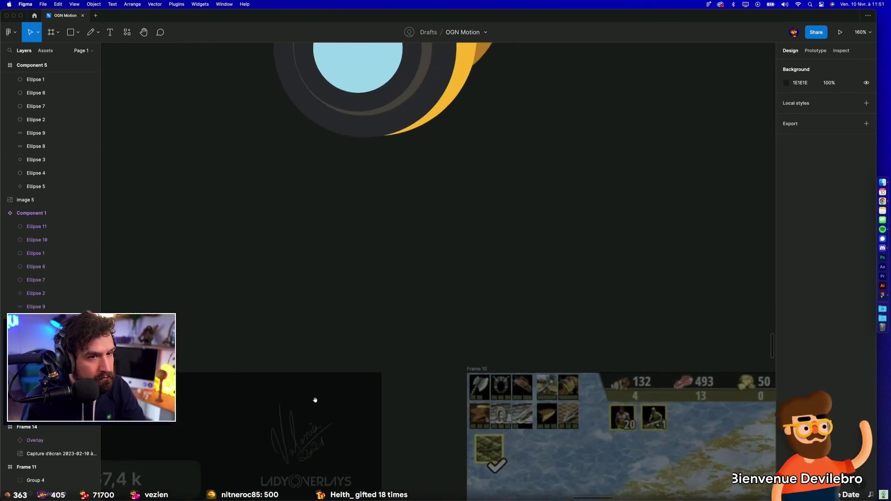
pyautogui.scroll(5, 559, 255)
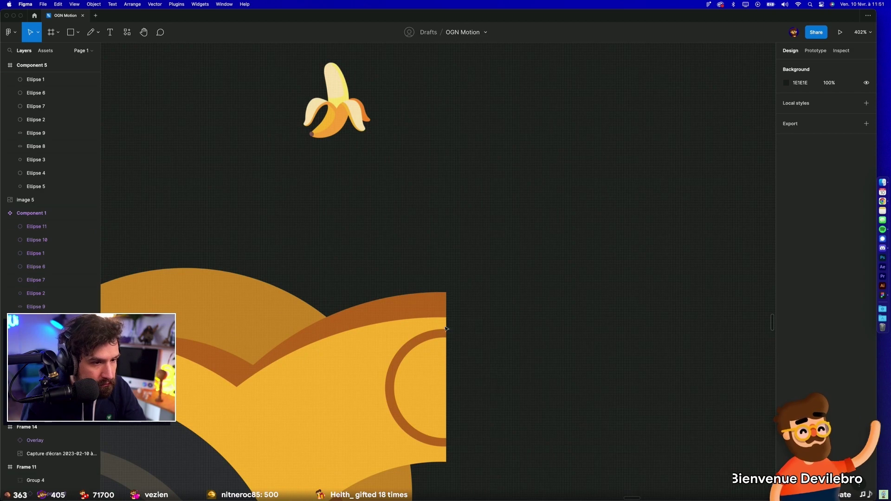
pyautogui.doubleClick(390, 390)
pyautogui.click(786, 268)
pyautogui.click(687, 394)
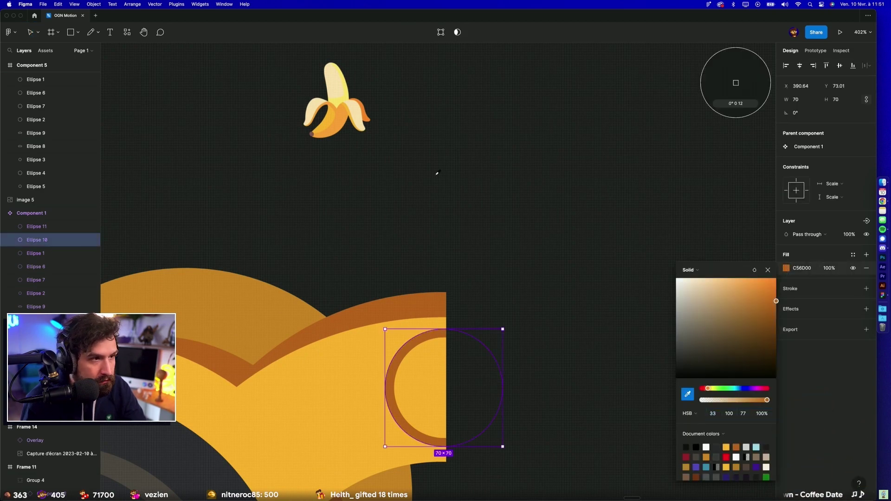
pyautogui.click(511, 177)
# Step: Shrink the banana emoji to 42×42 and centre it in the knob
pyautogui.scroll(-5, 520, 200)
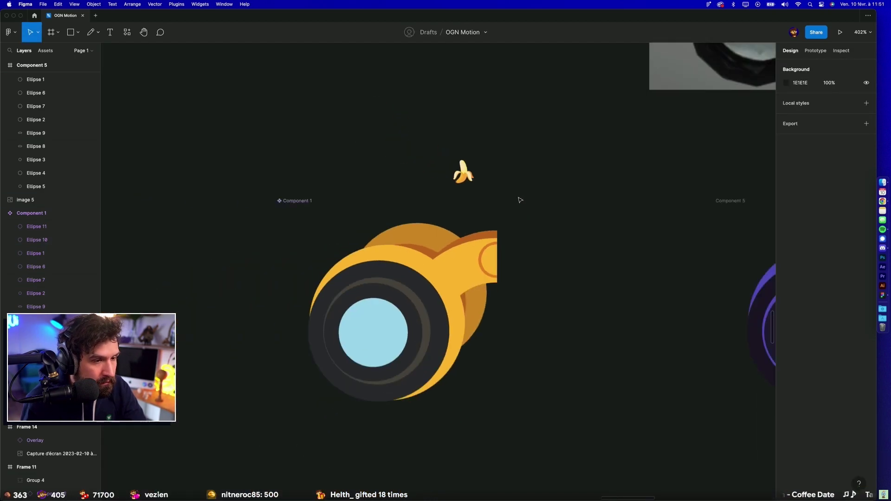
pyautogui.scroll(-5, 524, 256)
pyautogui.scroll(-5, 642, 173)
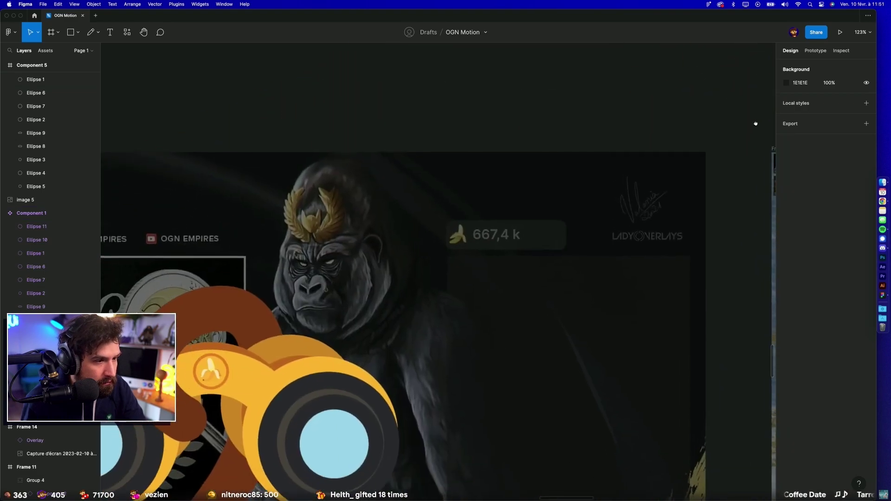
pyautogui.hscroll(-5, 426, 322)
pyautogui.scroll(5, 436, 260)
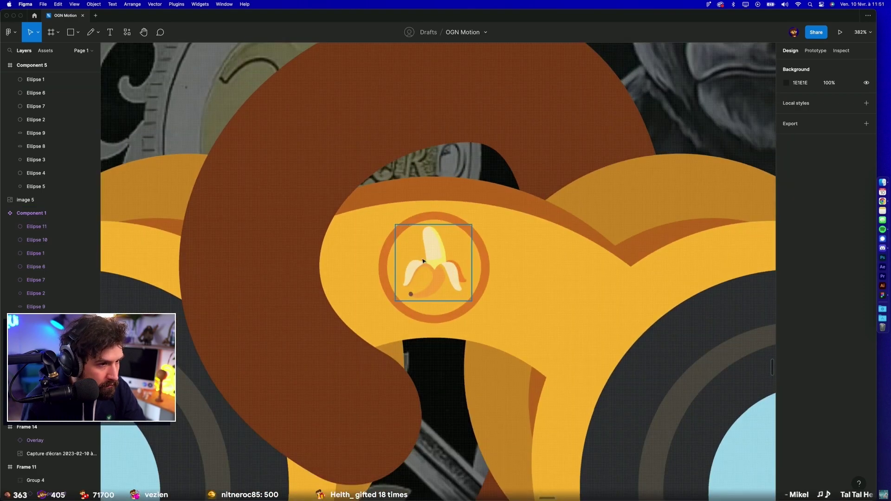
pyautogui.click(434, 263)
pyautogui.moveTo(472, 226); pyautogui.dragTo(442, 265)
# Step: Lighten the knob's inner circle by lowering its yellow fill's saturation
pyautogui.scroll(-10, 443, 265)
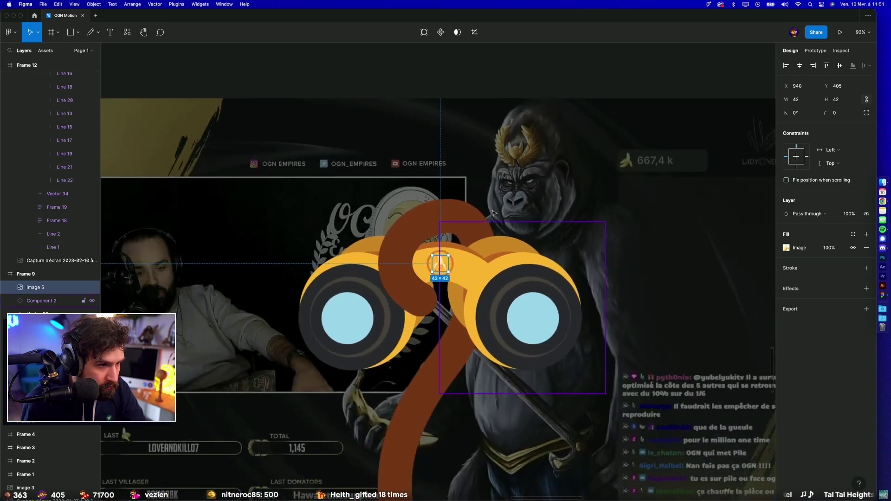
pyautogui.scroll(3, 459, 258)
pyautogui.scroll(3, 674, 165)
pyautogui.scroll(3, 674, 165)
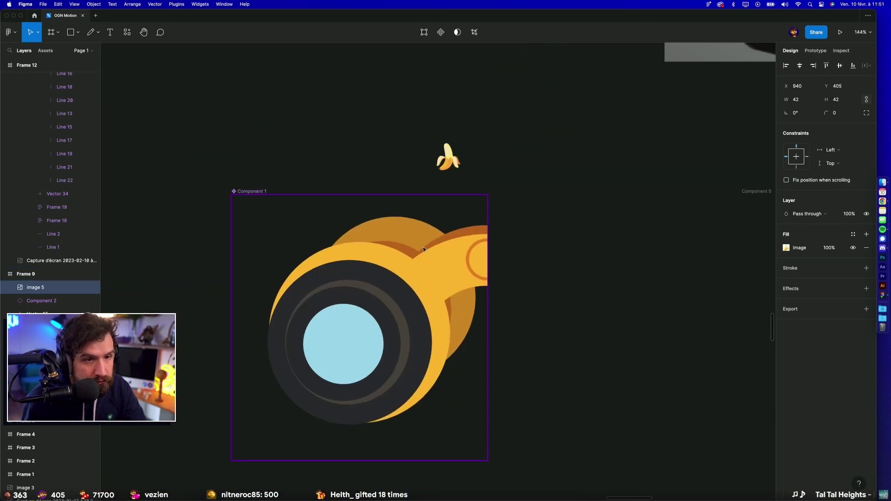
pyautogui.doubleClick(486, 258)
pyautogui.click(783, 274)
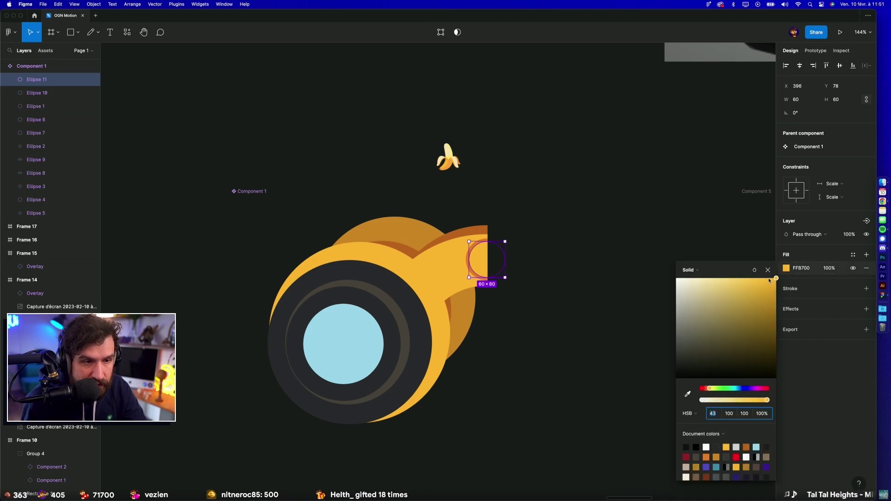
pyautogui.moveTo(769, 281); pyautogui.dragTo(754, 277)
pyautogui.click(650, 264)
pyautogui.scroll(-5, 491, 294)
# Step: Fill the knob's inner circle with the ring's dark orange via the eyedropper
pyautogui.scroll(5, 617, 149)
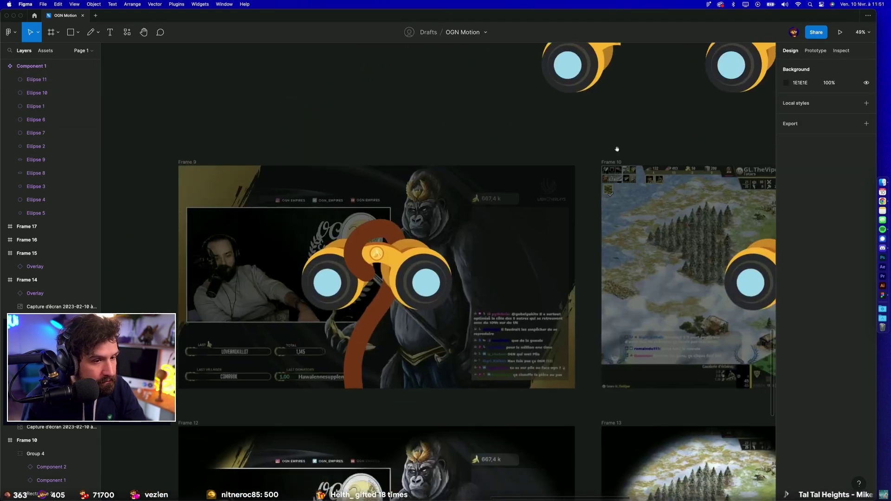
pyautogui.scroll(3, 361, 232)
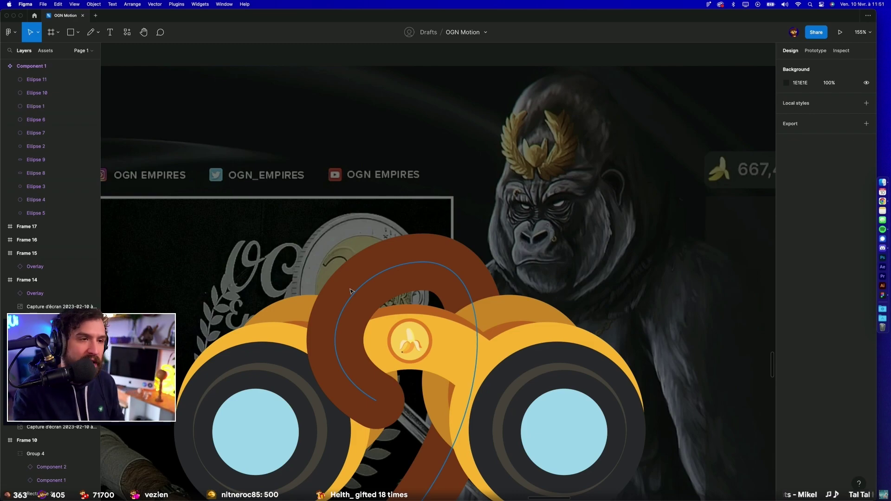
pyautogui.scroll(-5, 394, 336)
pyautogui.scroll(10, 393, 336)
pyautogui.scroll(5, 393, 336)
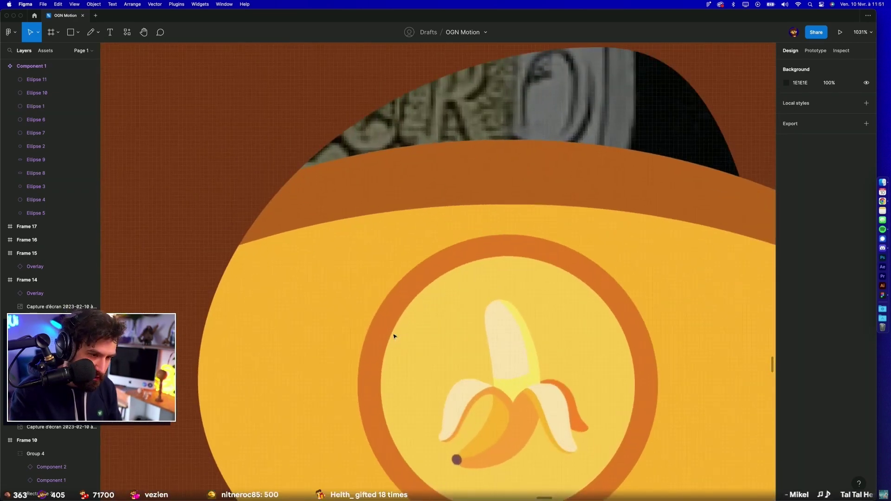
pyautogui.scroll(-10, 393, 336)
pyautogui.scroll(-5, 394, 336)
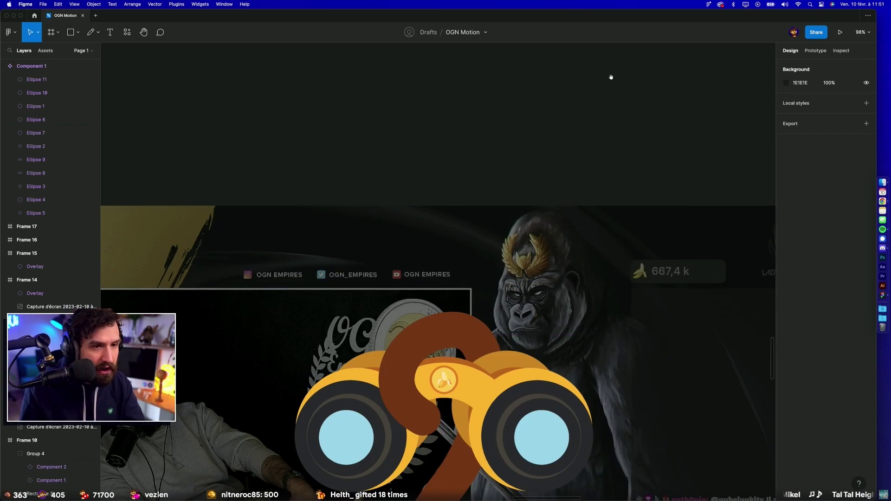
pyautogui.scroll(-3, 611, 77)
pyautogui.scroll(5, 410, 189)
pyautogui.scroll(5, 533, 109)
pyautogui.scroll(5, 515, 157)
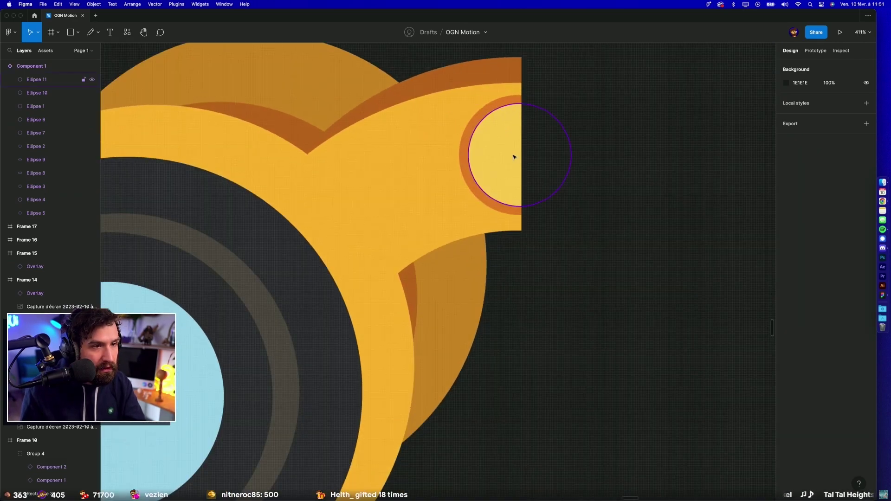
pyautogui.click(514, 157)
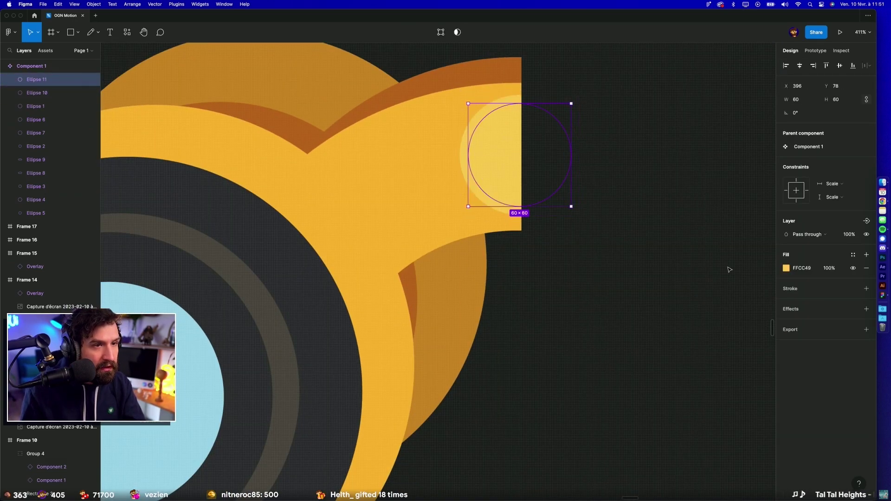
pyautogui.click(787, 269)
pyautogui.click(690, 395)
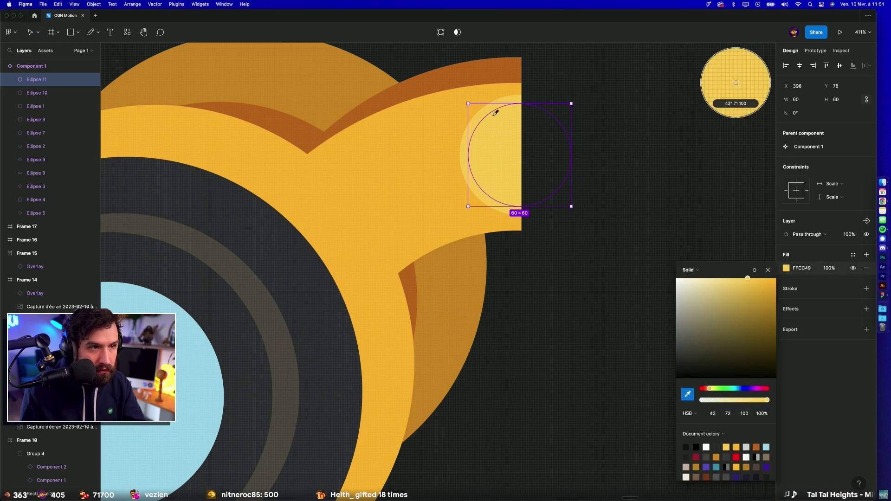
pyautogui.click(467, 69)
pyautogui.click(538, 298)
pyautogui.hotkey('shift', '1')
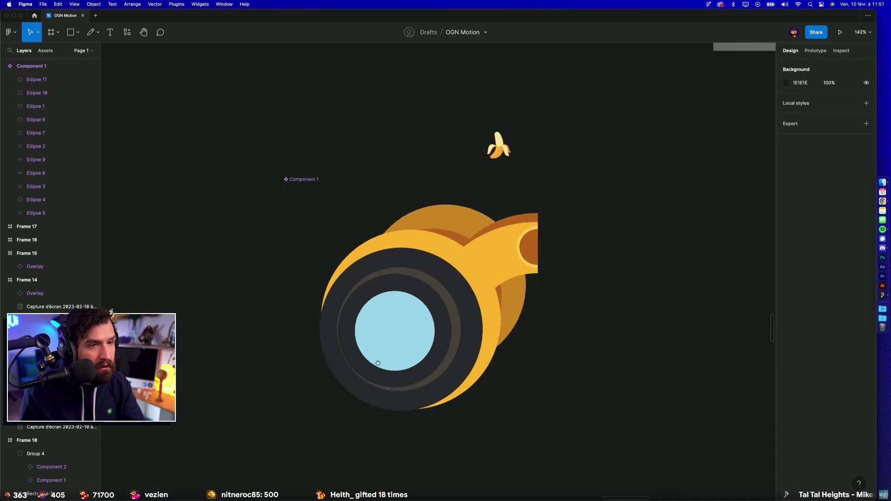
pyautogui.scroll(-5, 546, 302)
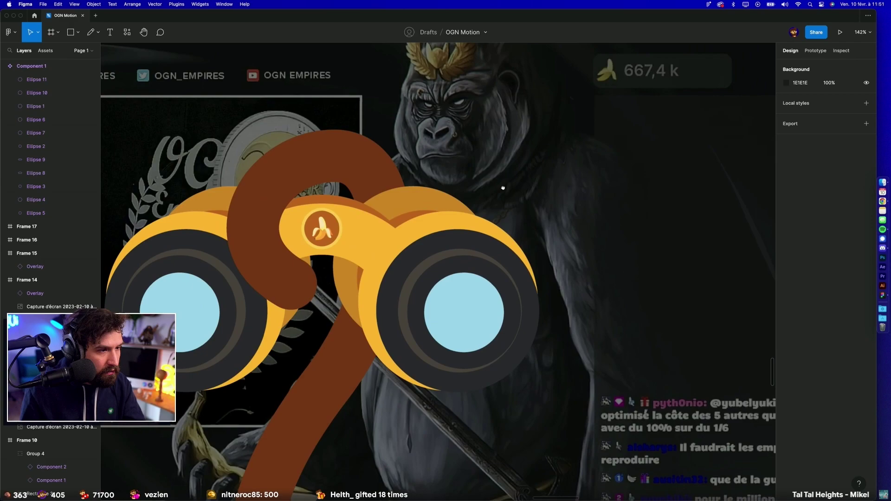
pyautogui.moveTo(503, 188)
pyautogui.mouseDown()
pyautogui.moveTo(687, 182)
pyautogui.moveTo(363, 304)
pyautogui.mouseUp()
# Step: Enlarge the knob's inner circle, Ellipse 11, to 65×65
pyautogui.click(608, 252)
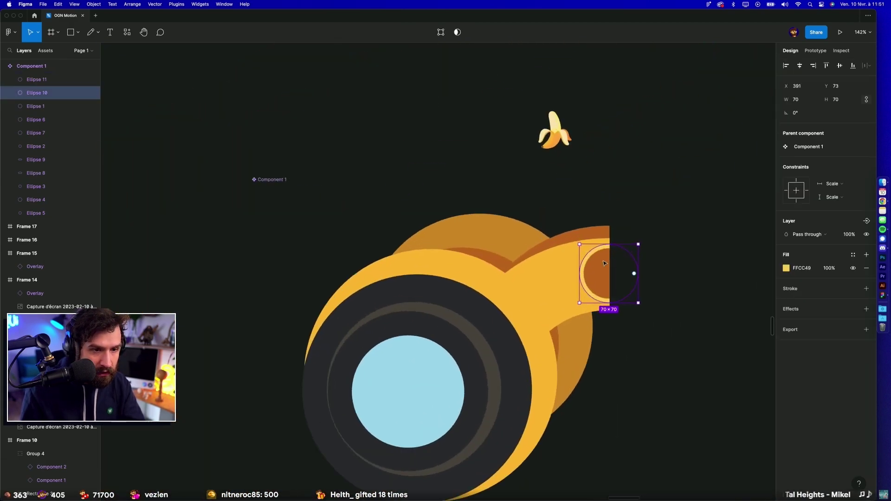
pyautogui.scroll(5, 610, 246)
pyautogui.moveTo(616, 232); pyautogui.dragTo(618, 225)
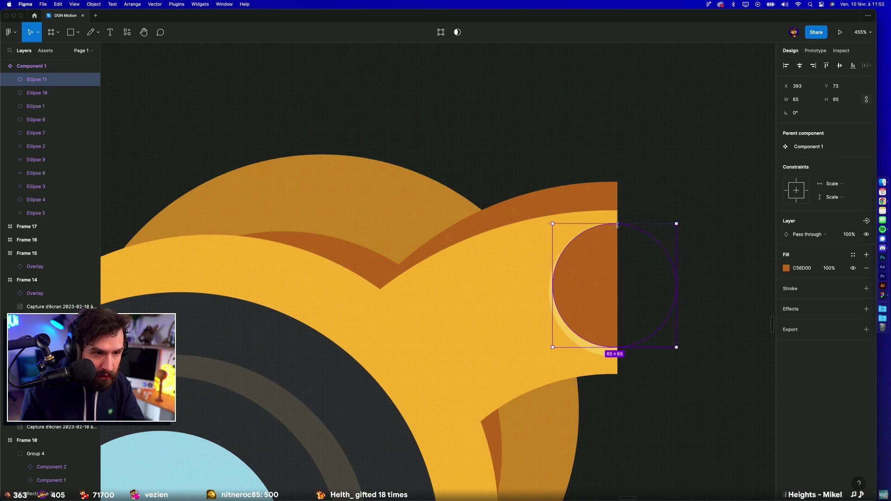
pyautogui.click(631, 344)
pyautogui.scroll(-5, 631, 343)
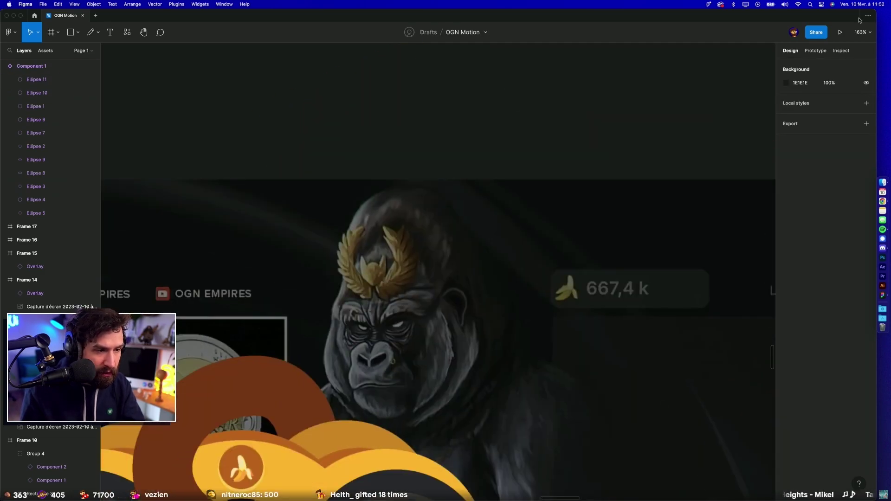
pyautogui.hscroll(-3, 486, 323)
pyautogui.scroll(-3, 486, 324)
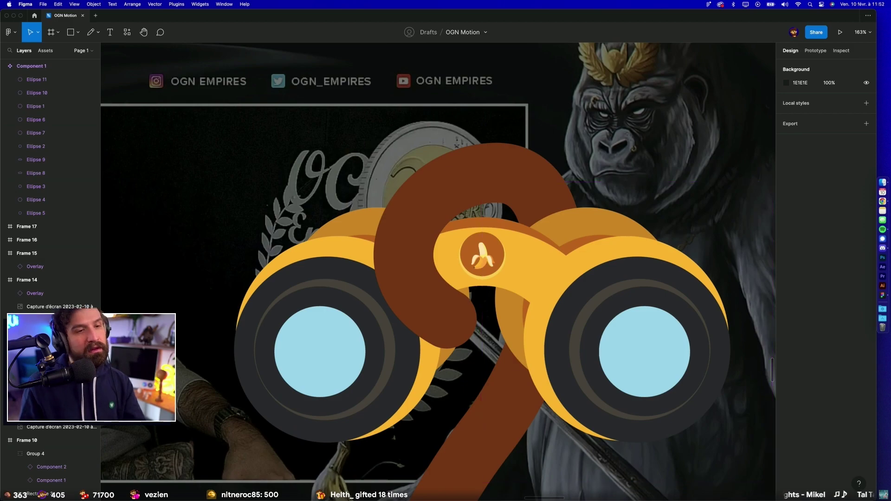
# Step: Align the inner circle and its outer rim, Ellipse 10, on their centres
pyautogui.click(492, 244)
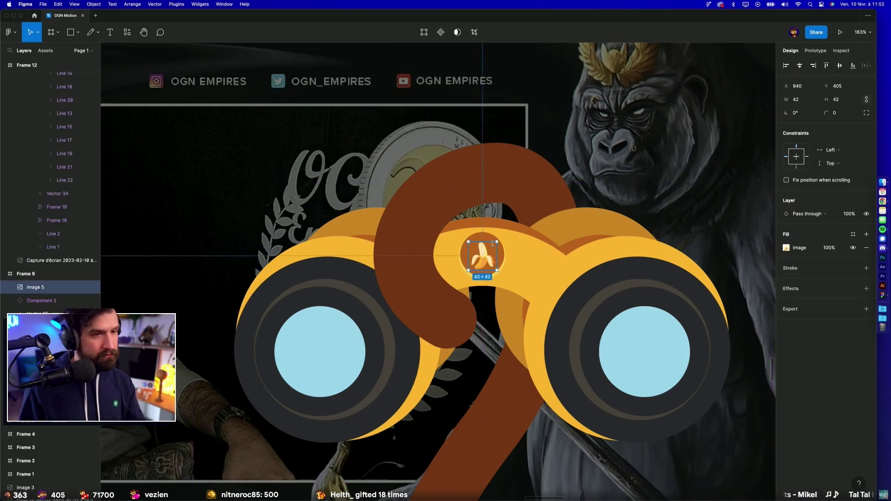
pyautogui.scroll(-3, 492, 244)
pyautogui.scroll(-5, 346, 284)
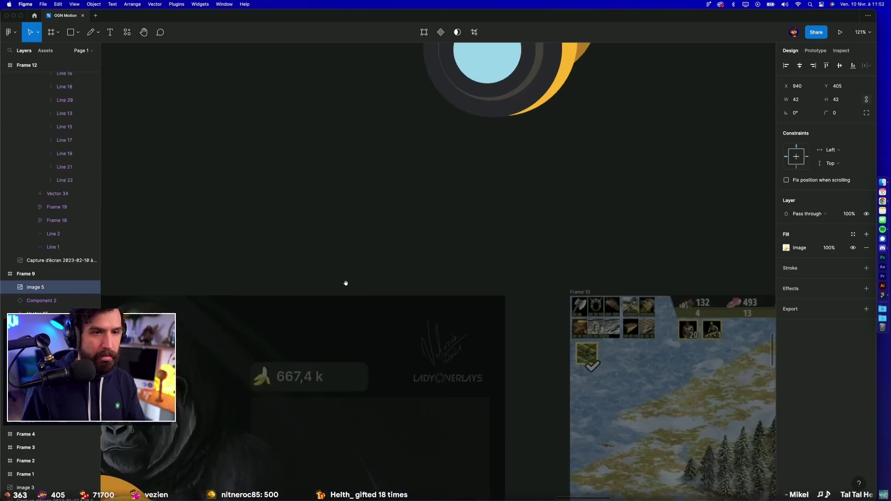
pyautogui.scroll(-5, 465, 193)
pyautogui.scroll(3, 523, 285)
pyautogui.scroll(5, 523, 285)
pyautogui.doubleClick(518, 301)
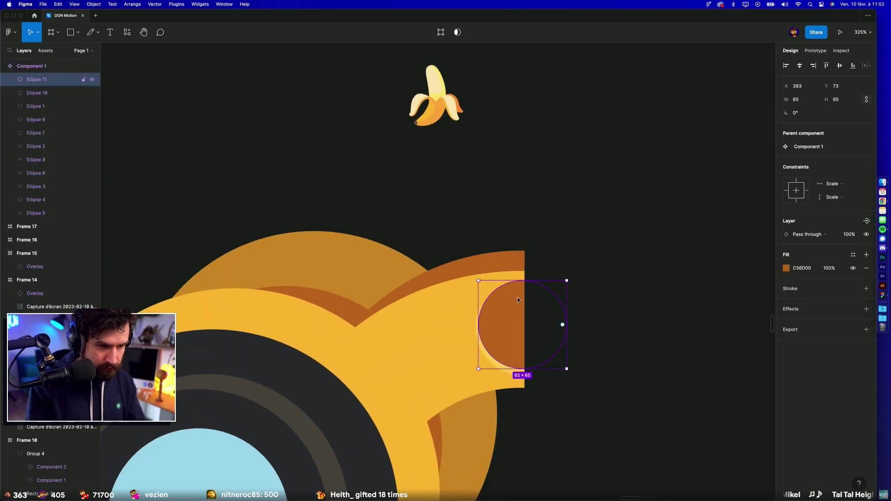
pyautogui.keyDown('shift'); pyautogui.click(511, 376); pyautogui.keyUp('shift')
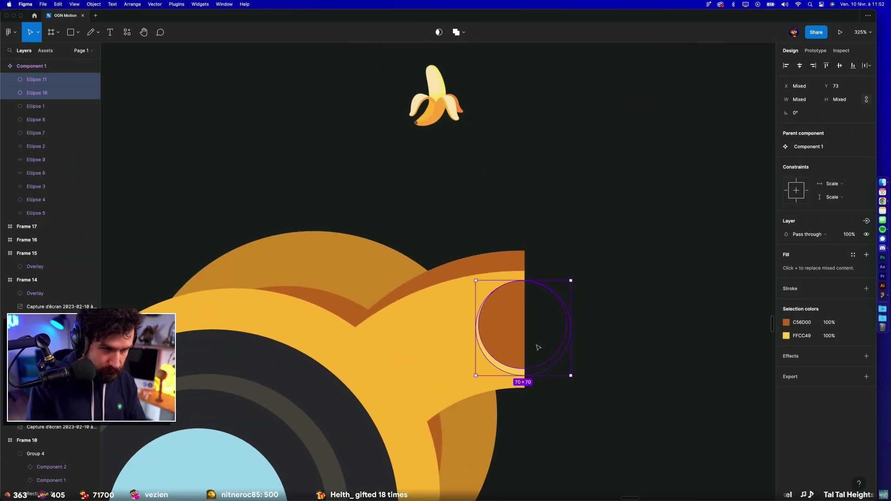
pyautogui.click(853, 66)
pyautogui.click(639, 308)
# Step: Enlarge the banana emoji to 45×45, rotate it to -30°, and nudge it up 1 px
pyautogui.scroll(-10, 635, 312)
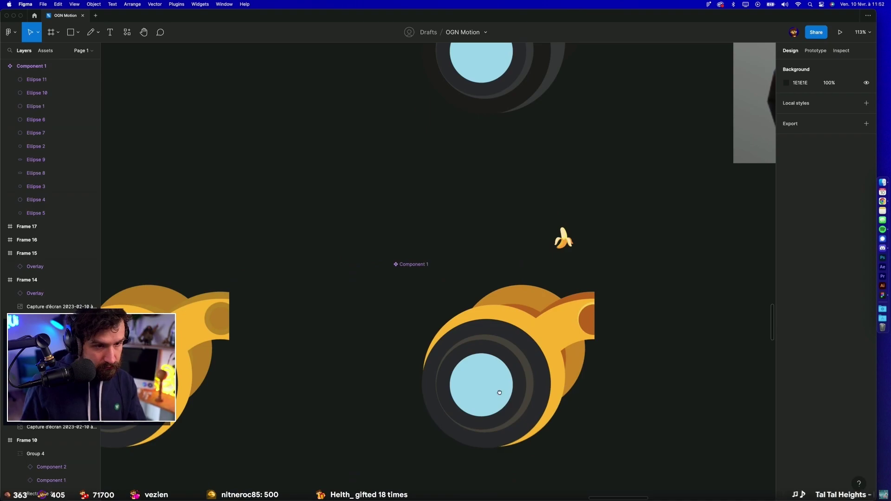
pyautogui.scroll(5, 497, 392)
pyautogui.scroll(3, 485, 200)
pyautogui.scroll(2, 485, 199)
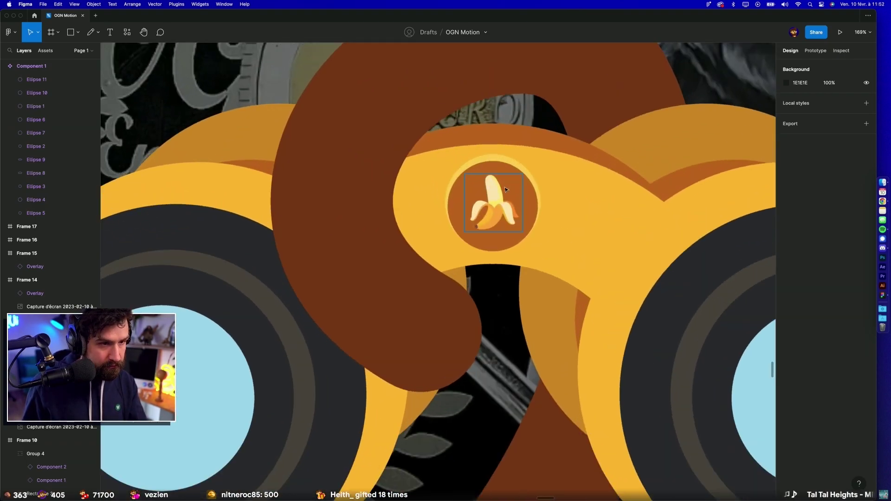
pyautogui.click(487, 209)
pyautogui.moveTo(495, 234); pyautogui.dragTo(495, 237)
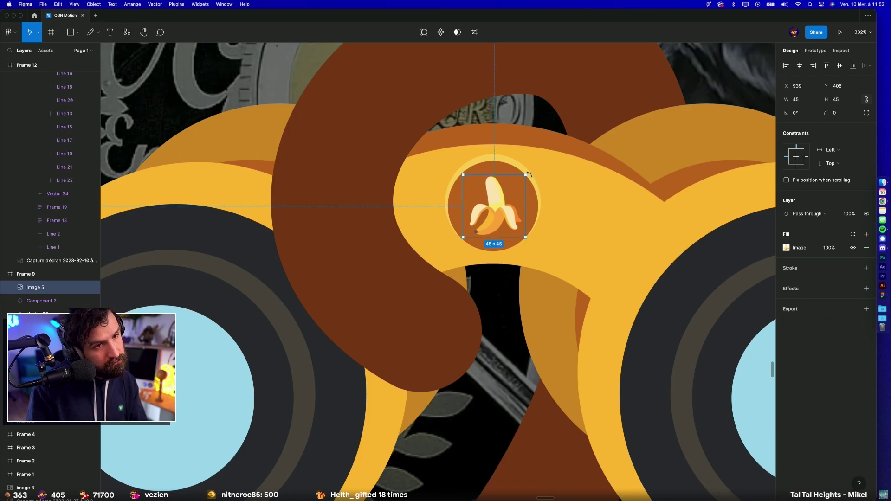
pyautogui.moveTo(530, 171); pyautogui.dragTo(545, 191)
pyautogui.press('Up')
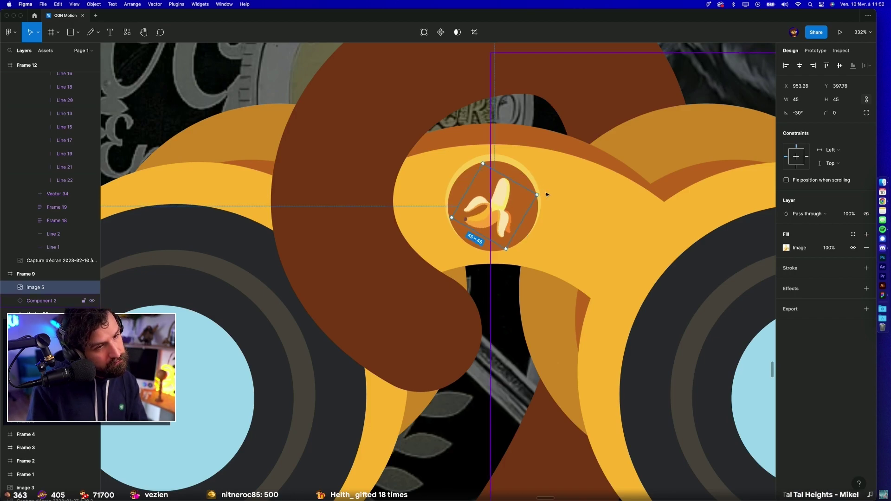
pyautogui.scroll(-10, 546, 194)
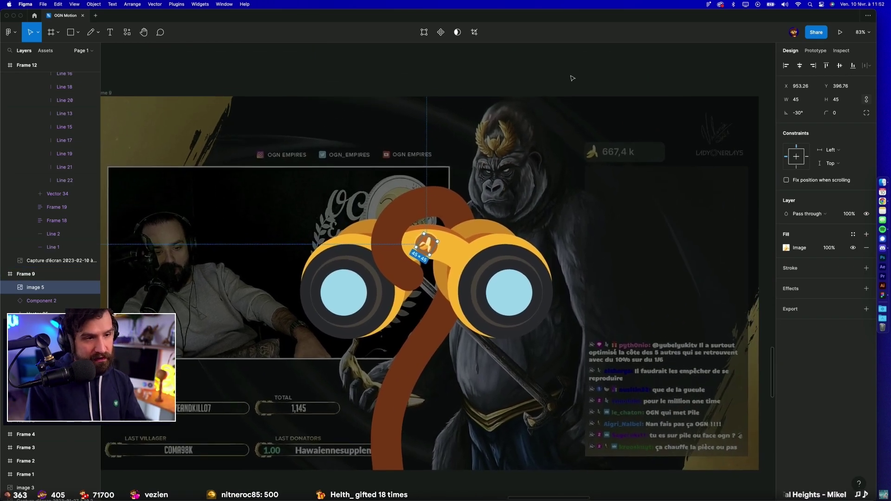
pyautogui.click(573, 78)
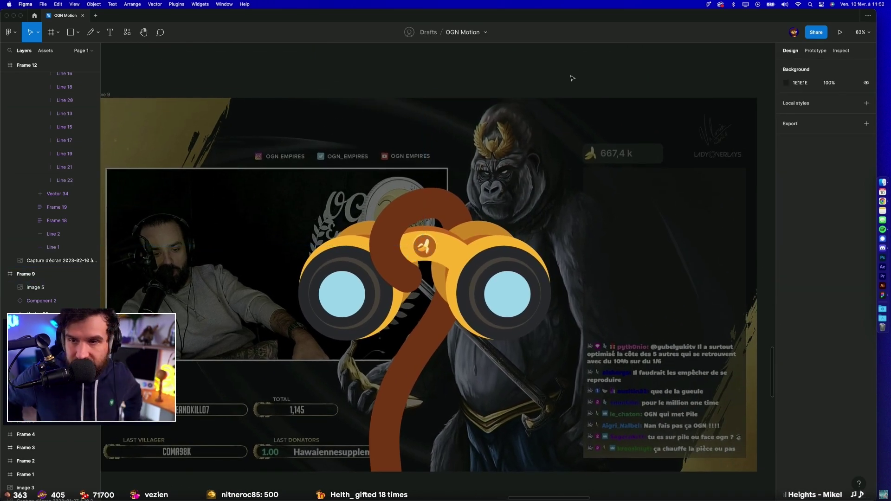
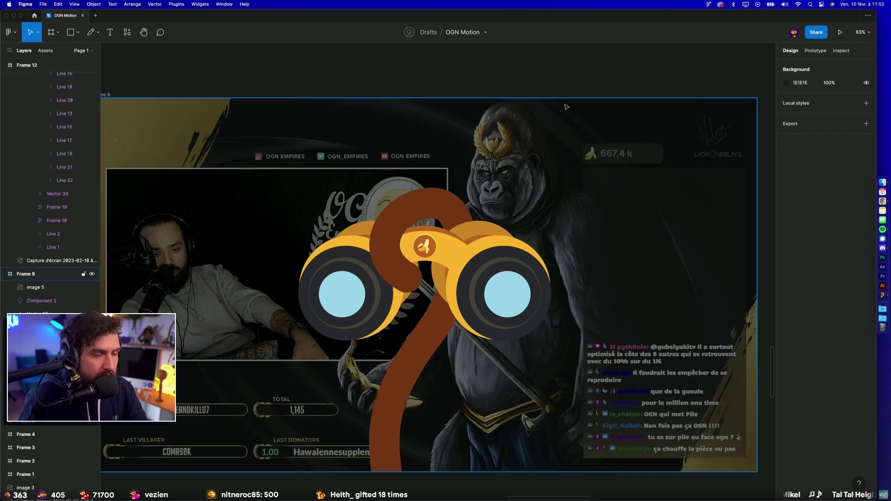
# Step: Make the brown strap's stroke a linear gradient ending in an opaque, darker brown
pyautogui.click(424, 204)
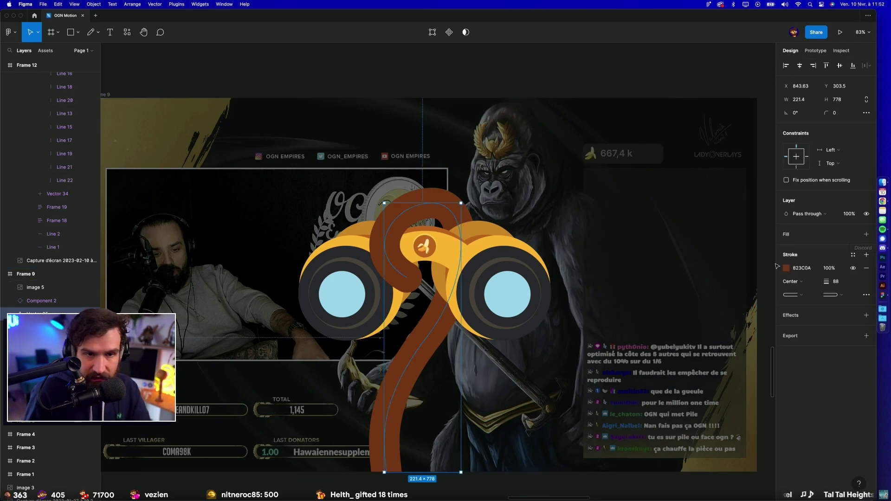
pyautogui.click(785, 269)
pyautogui.click(696, 270)
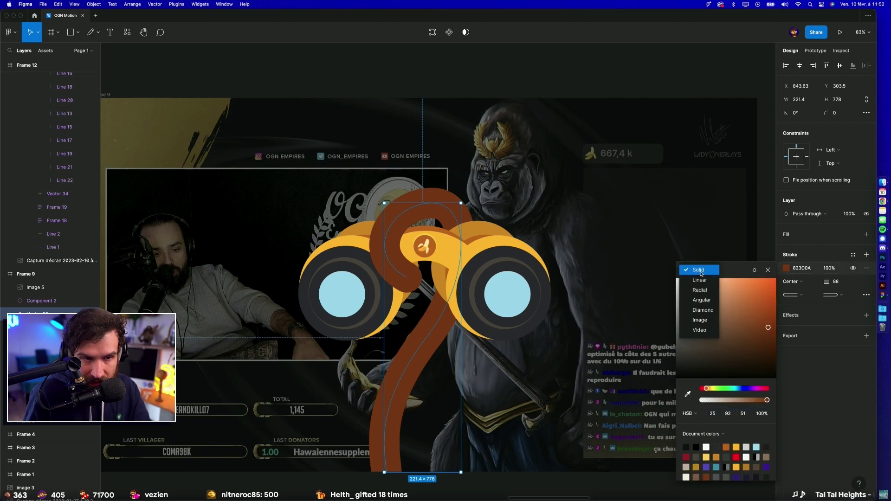
pyautogui.click(701, 280)
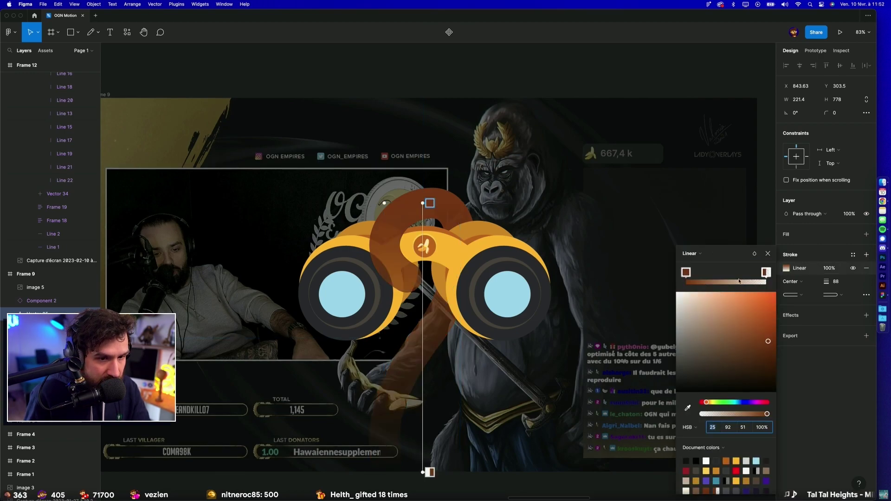
pyautogui.click(766, 273)
pyautogui.moveTo(726, 411); pyautogui.dragTo(783, 415)
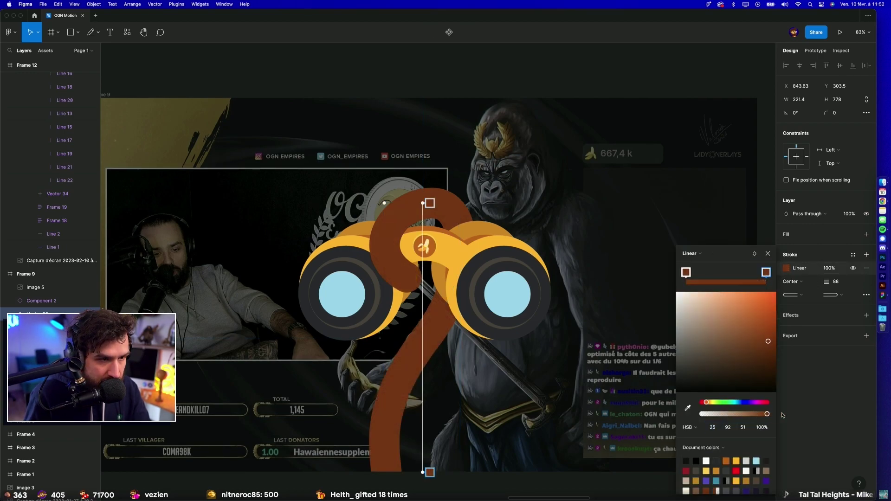
pyautogui.click(775, 356)
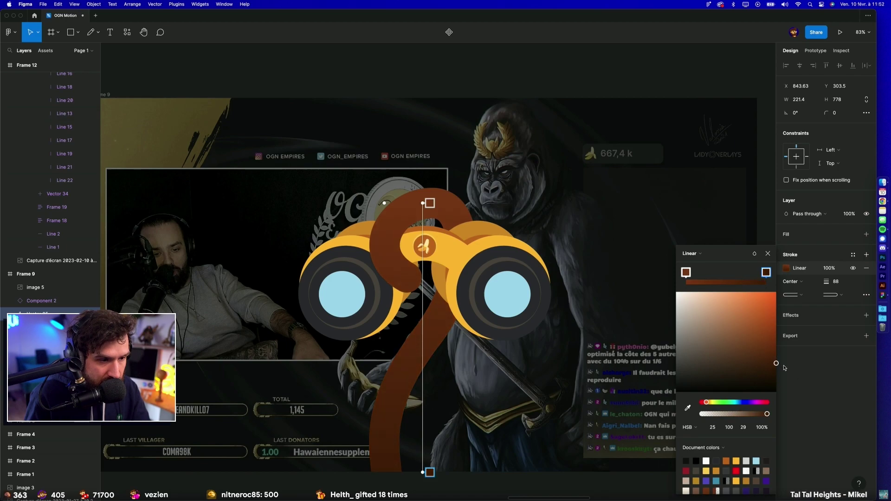
# Step: Angle the strap's gradient diagonally across the strap, then deselect it
pyautogui.moveTo(424, 202); pyautogui.dragTo(383, 241)
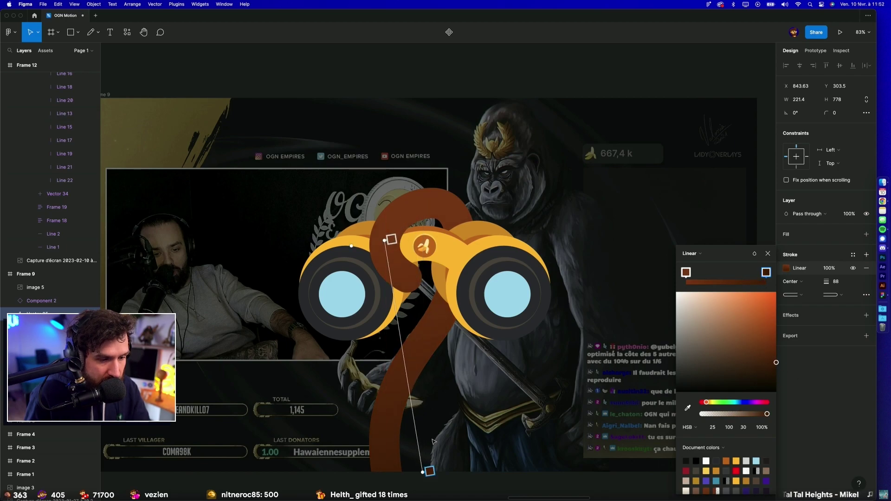
pyautogui.moveTo(430, 472); pyautogui.dragTo(440, 247)
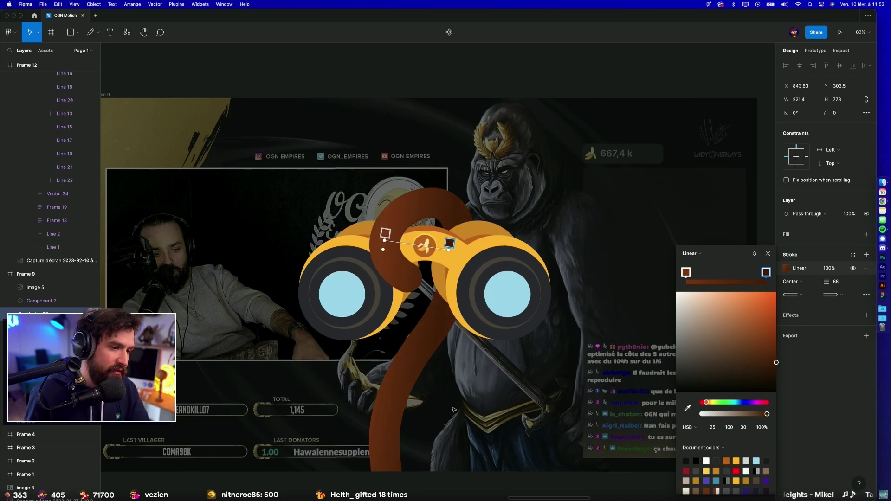
pyautogui.click(462, 77)
pyautogui.scroll(-3, 468, 82)
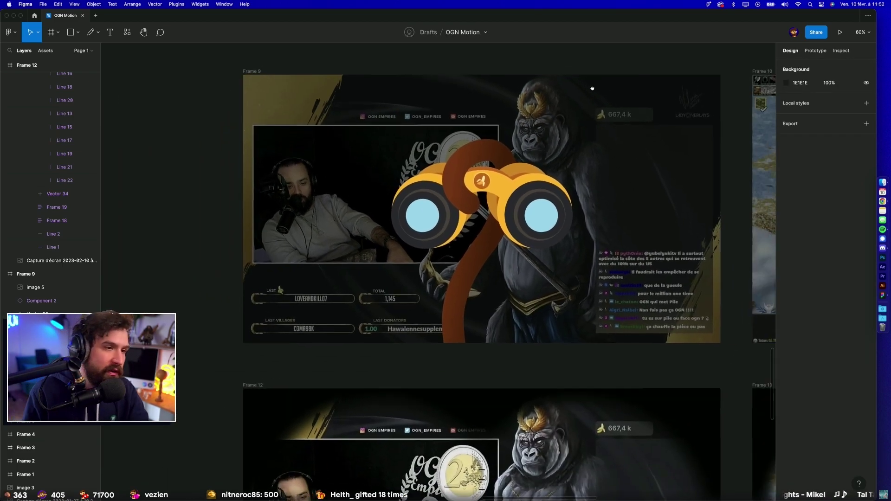
pyautogui.hscroll(-2, 469, 82)
pyautogui.scroll(-1, 469, 82)
# Step: Set Frame 9's dark overlay fill opacity to about 52%
pyautogui.click(372, 346)
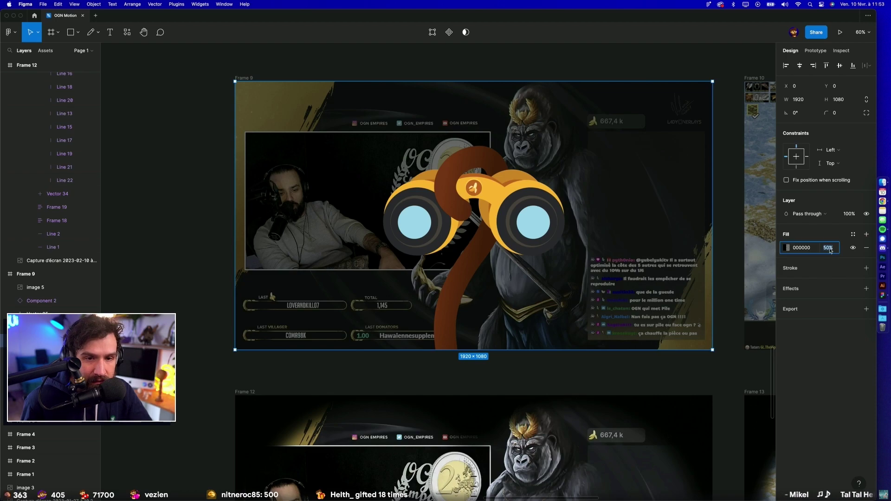
pyautogui.click(786, 248)
pyautogui.moveTo(743, 385); pyautogui.dragTo(737, 379)
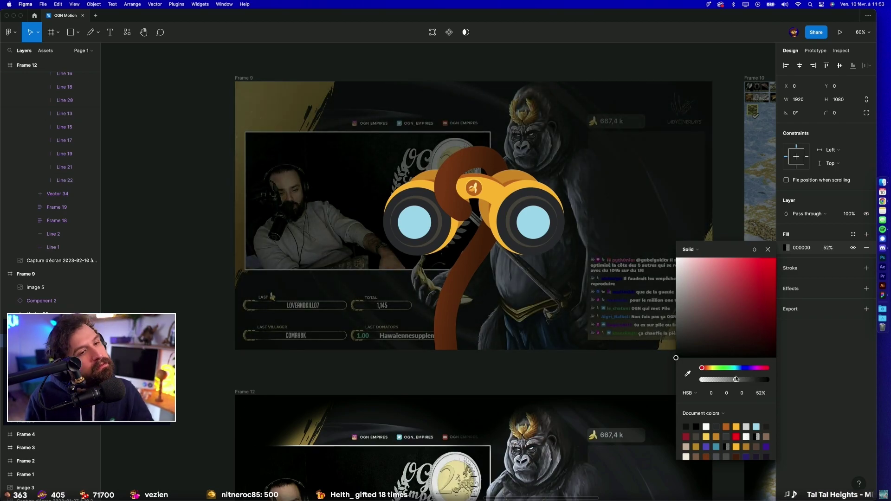
pyautogui.moveTo(736, 379); pyautogui.dragTo(889, 384)
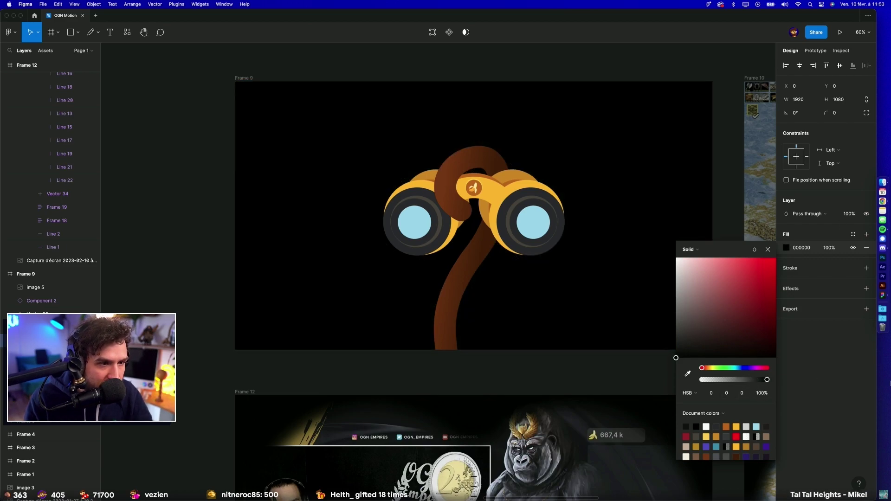
# Step: Change Frame 9's fill to a radial gradient with the outer stop at 50% opacity
pyautogui.click(694, 248)
pyautogui.click(696, 272)
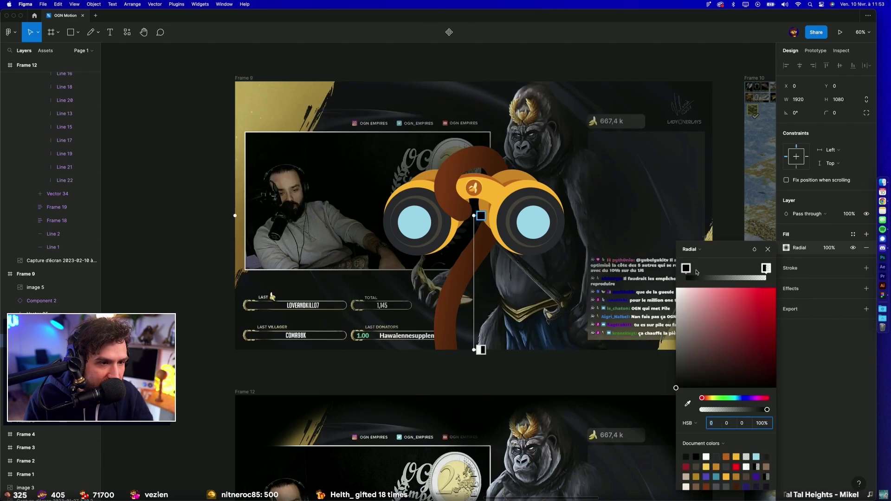
pyautogui.click(766, 277)
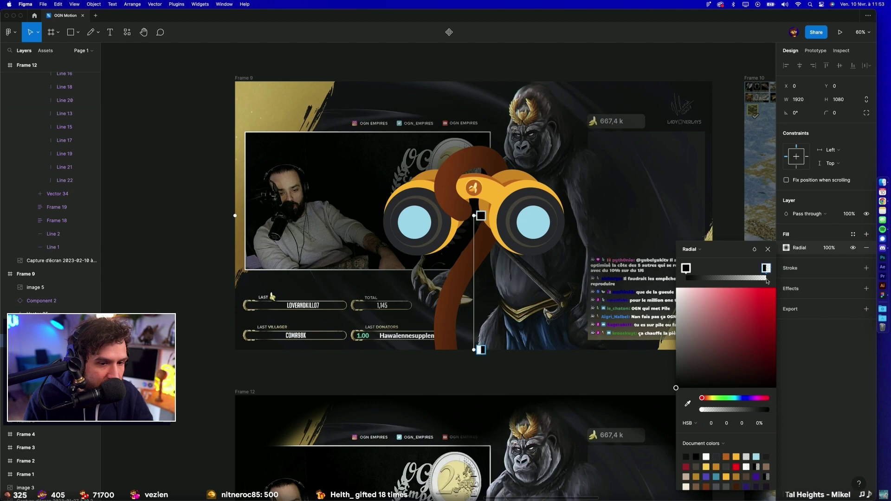
pyautogui.click(760, 423)
pyautogui.write('50')
pyautogui.press('Return')
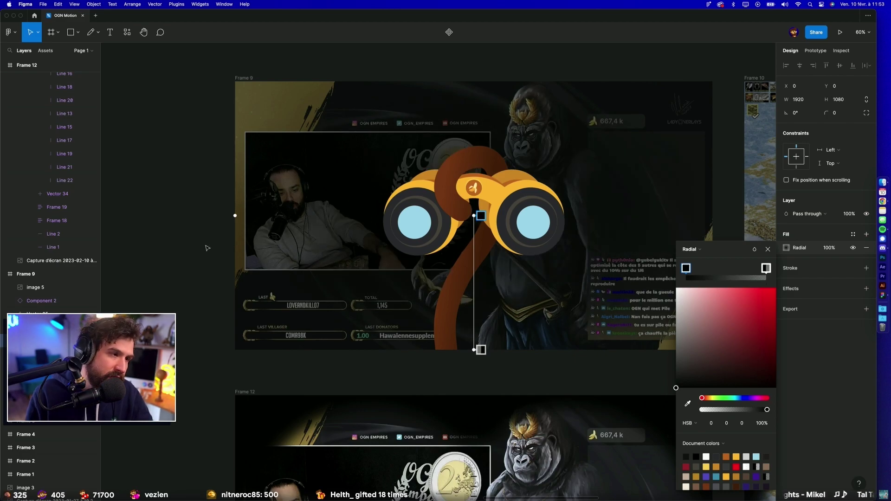
# Step: Lighten the brown of one stop in the strap's gradient stroke
pyautogui.scroll(-5, 179, 212)
pyautogui.click(239, 88)
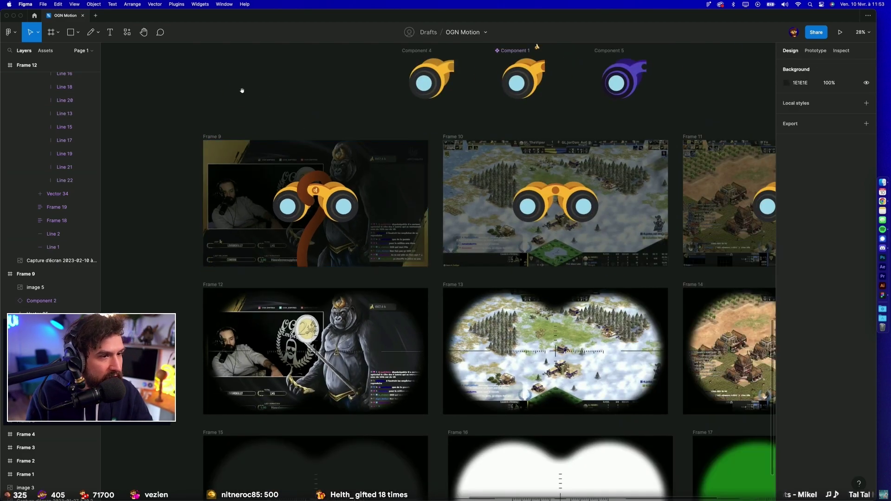
pyautogui.moveTo(233, 81); pyautogui.dragTo(258, 112)
pyautogui.moveTo(218, 135); pyautogui.dragTo(271, 164)
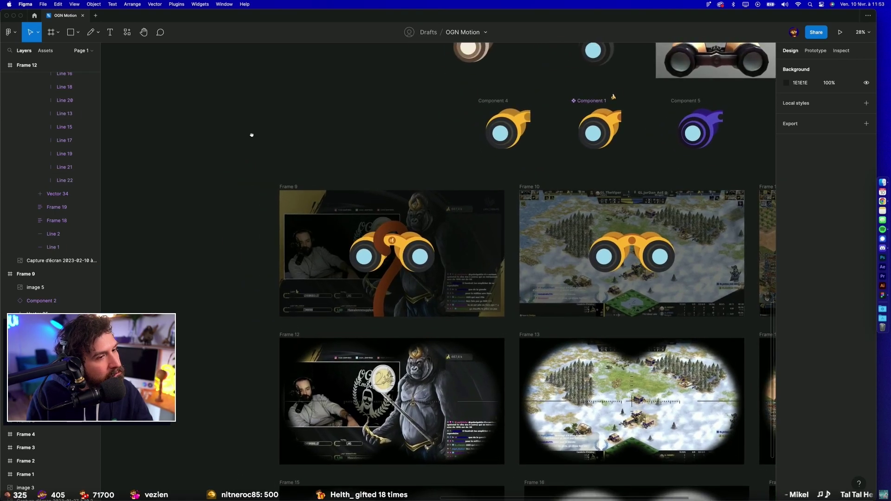
pyautogui.scroll(5, 366, 196)
pyautogui.click(446, 274)
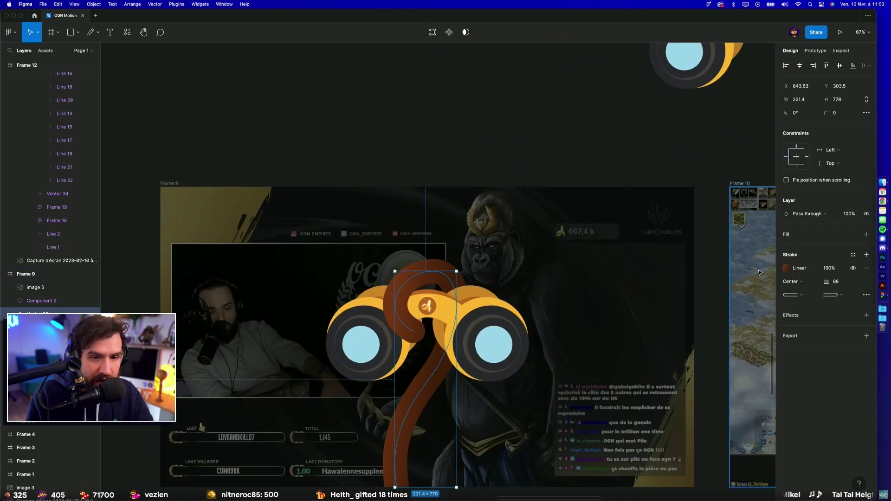
pyautogui.click(787, 268)
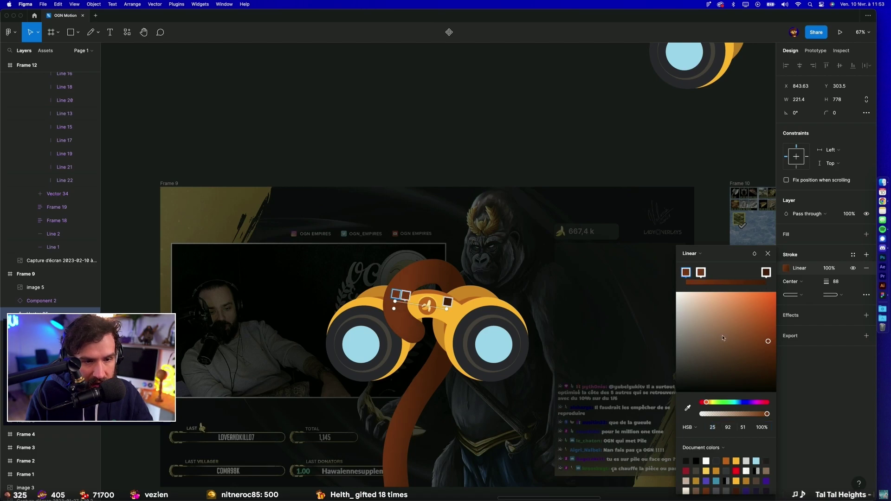
pyautogui.click(759, 329)
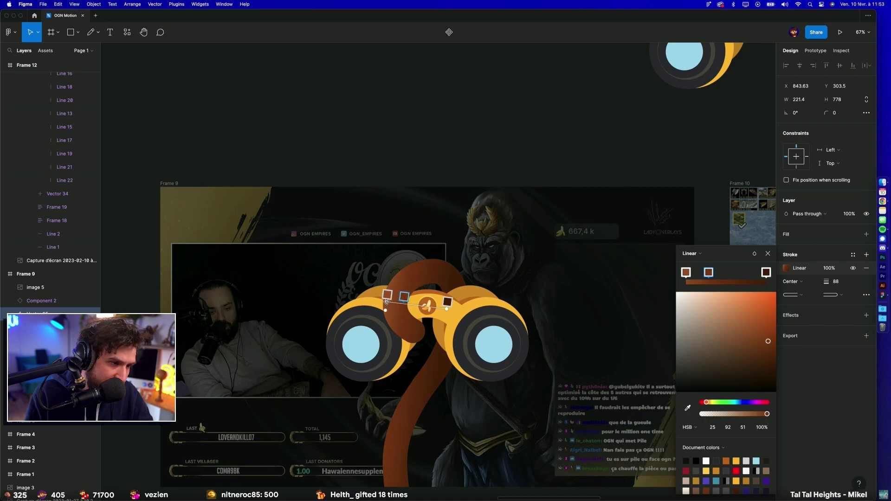
pyautogui.click(389, 115)
pyautogui.scroll(-5, 362, 93)
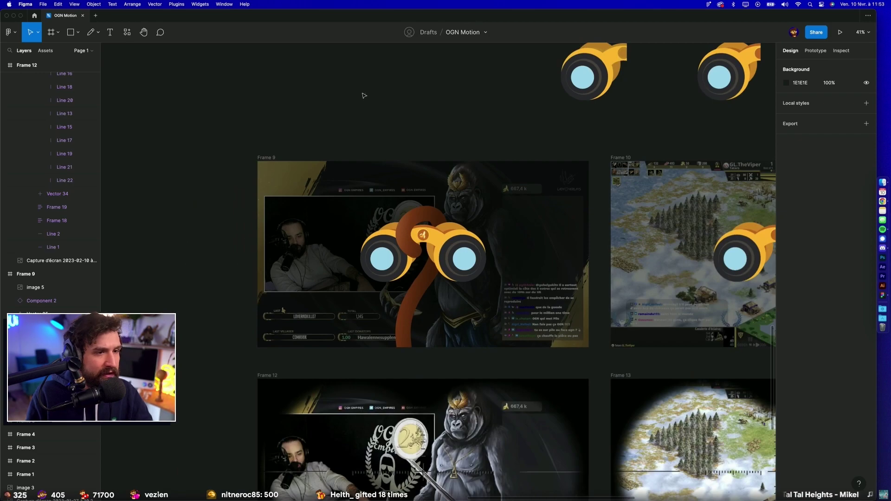
pyautogui.scroll(-2, 376, 112)
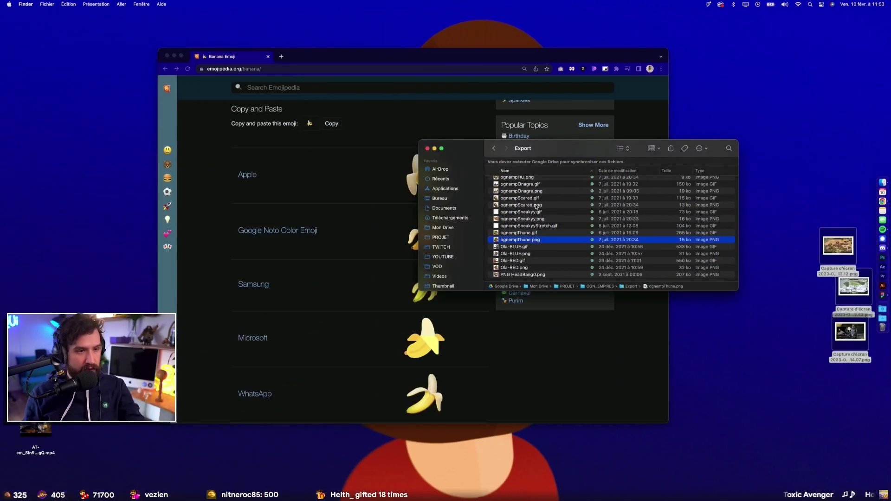
pyautogui.press('space')
pyautogui.press('Up')
pyautogui.press('Up')
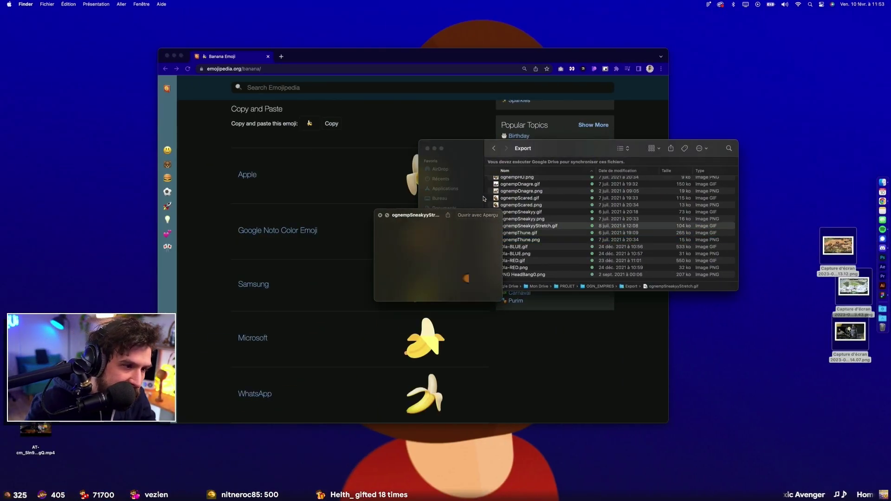
pyautogui.press('Down')
pyautogui.press('Down')
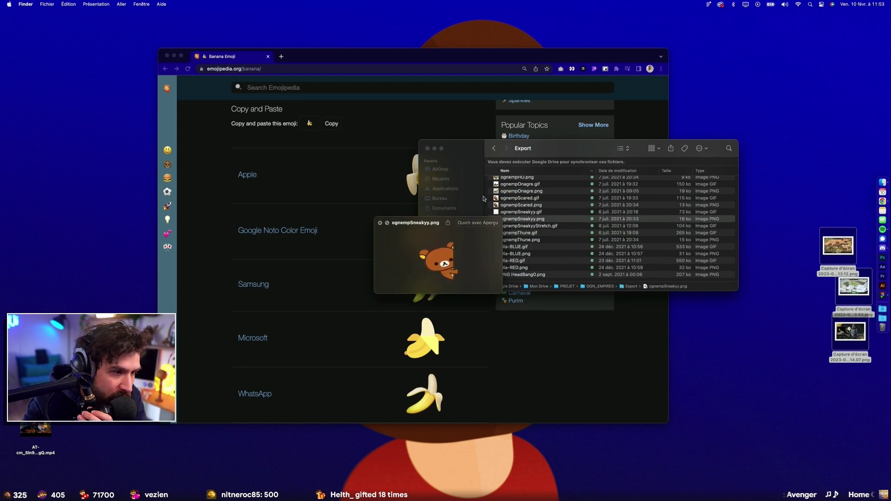
pyautogui.press('Down')
pyautogui.press('Down')
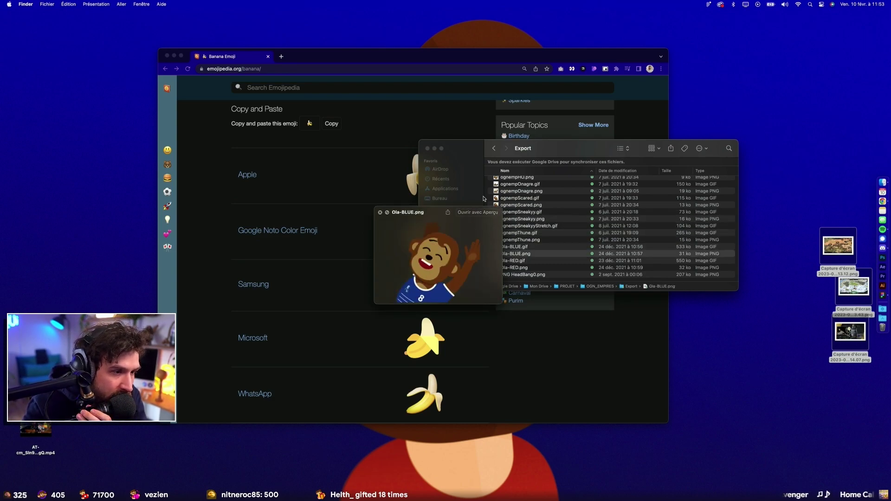
pyautogui.press('Up')
pyautogui.press('Up')
pyautogui.press('Up')
pyautogui.press('Down')
pyautogui.press('Down')
pyautogui.press('Down')
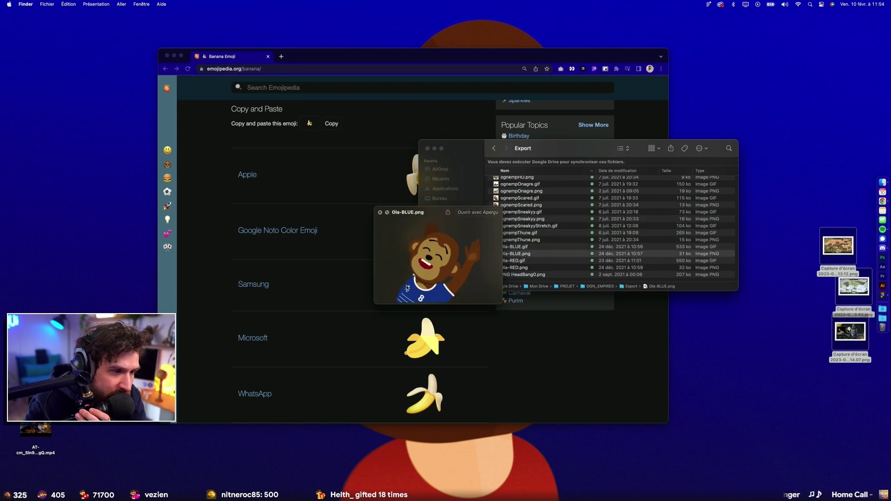
pyautogui.scroll(5, 406, 288)
pyautogui.scroll(-2, 420, 294)
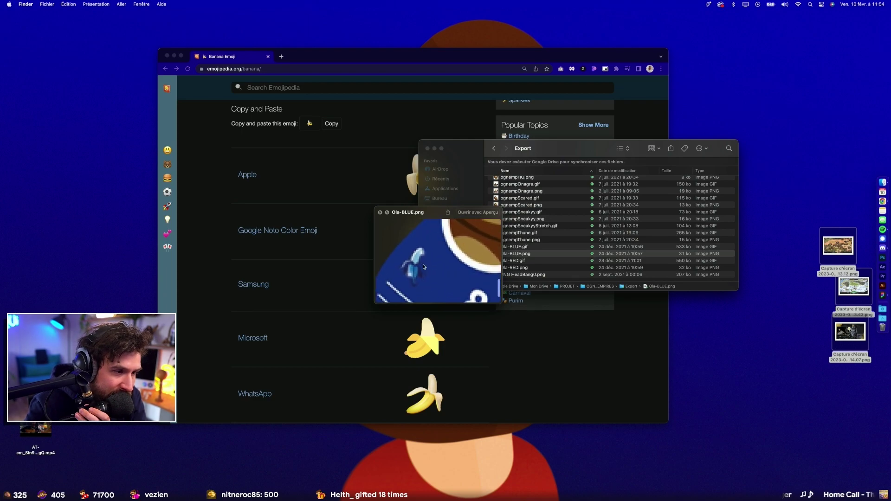
pyautogui.scroll(-3, 419, 278)
pyautogui.press('space')
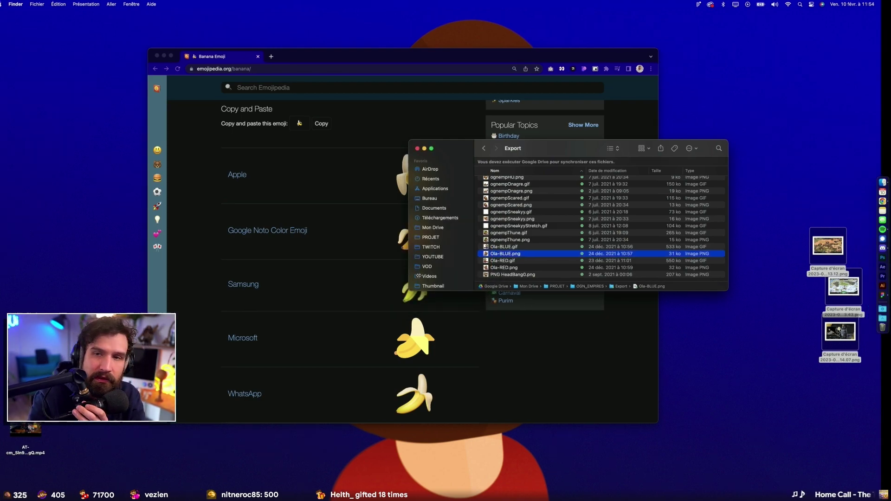
pyautogui.press('super+Tab')
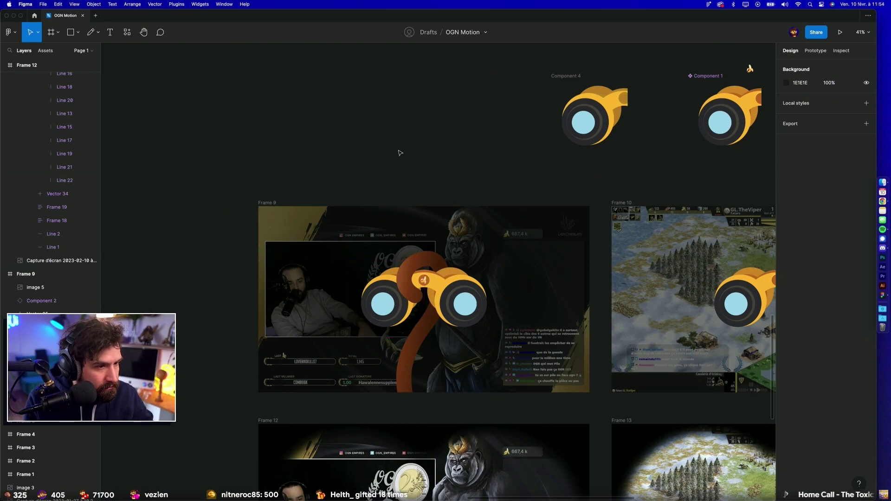
# Step: Delete the old binoculars overlay from Frame 10
pyautogui.hscroll(5, 479, 192)
pyautogui.scroll(-3, 480, 192)
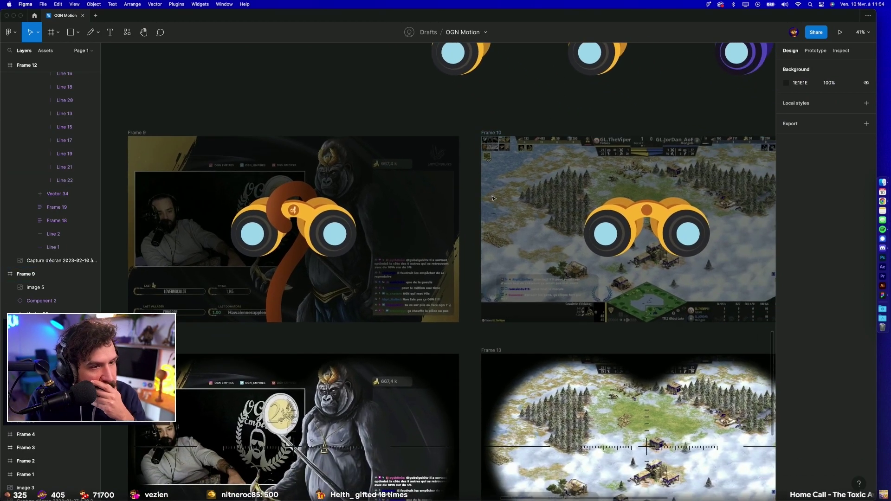
pyautogui.click(675, 208)
pyautogui.press('Delete')
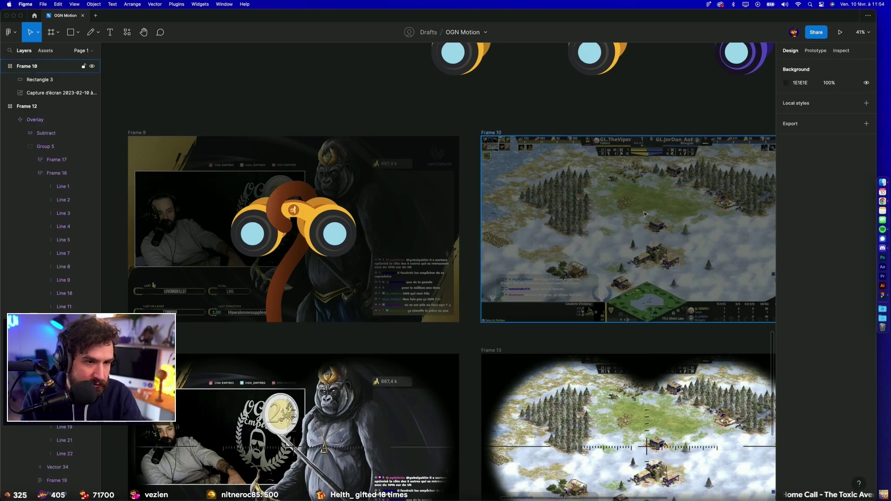
pyautogui.click(584, 206)
# Step: Turn all of Frame 9's overlay layers into a component with Opt+Cmd+K
pyautogui.click(285, 197)
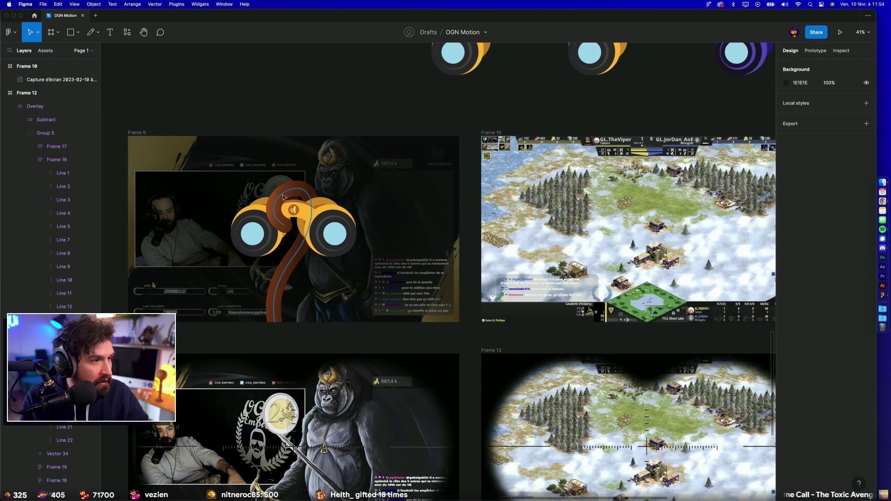
pyautogui.keyDown('shift'); pyautogui.click(243, 235); pyautogui.keyUp('shift')
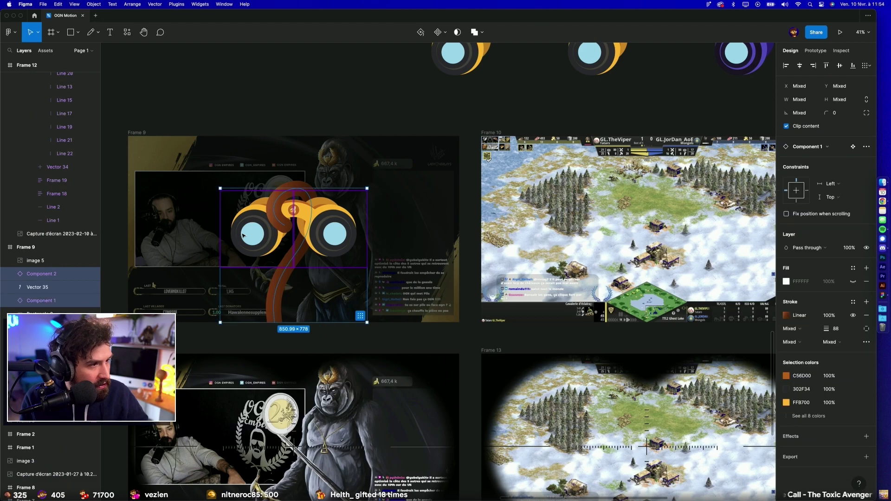
pyautogui.press('Escape')
pyautogui.click(189, 170)
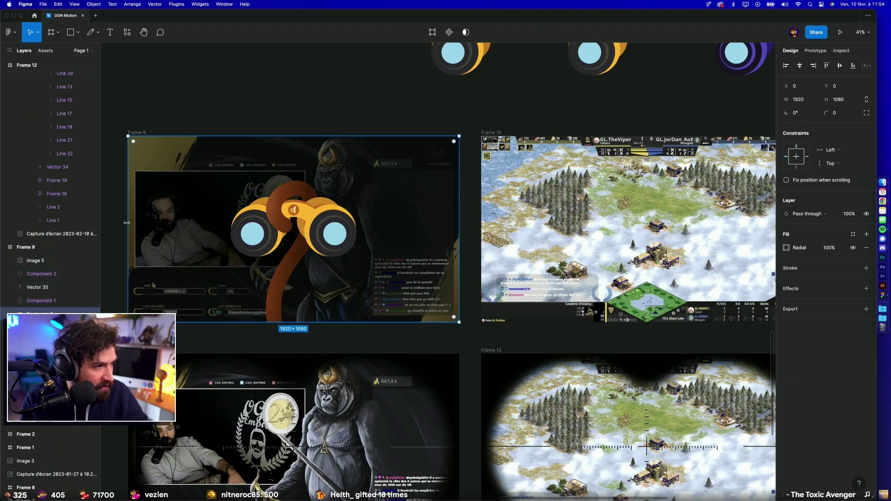
pyautogui.hscroll(-3, 140, 223)
pyautogui.moveTo(194, 170); pyautogui.dragTo(449, 282)
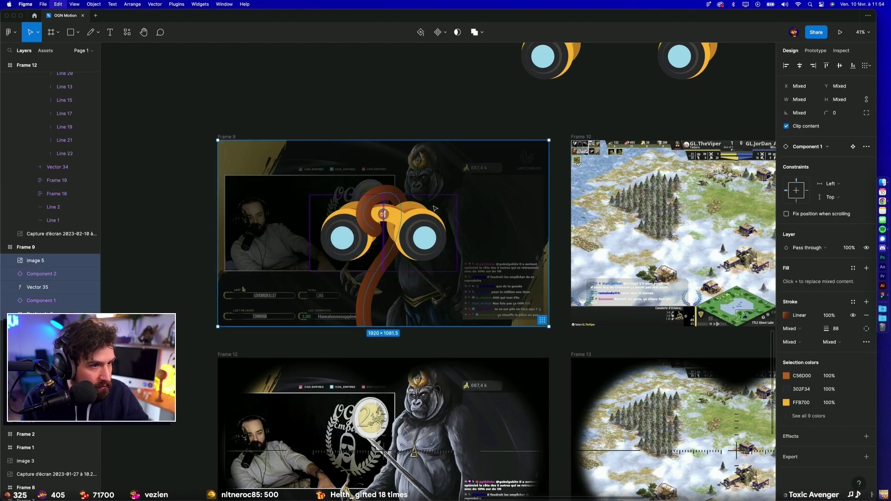
pyautogui.press('super+alt+k')
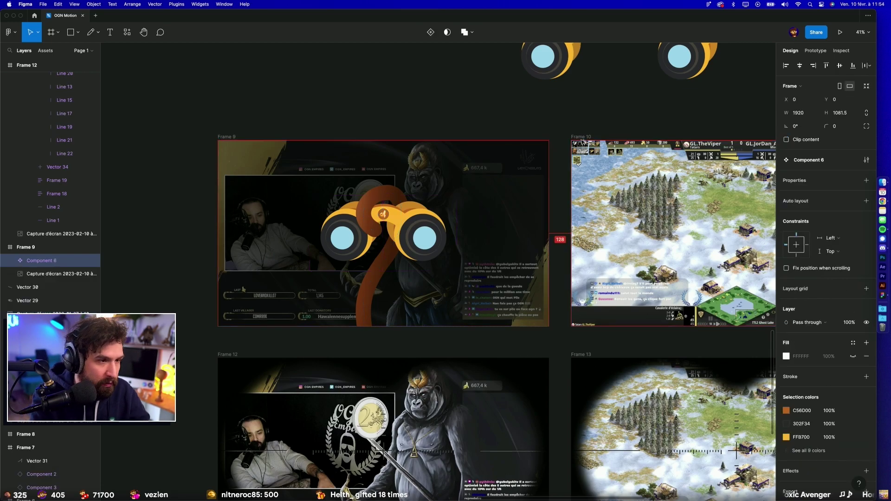
# Step: Paste instances of the new component into Frames 10 and 11
pyautogui.click(580, 142)
pyautogui.press('super+v')
pyautogui.hscroll(10, 576, 158)
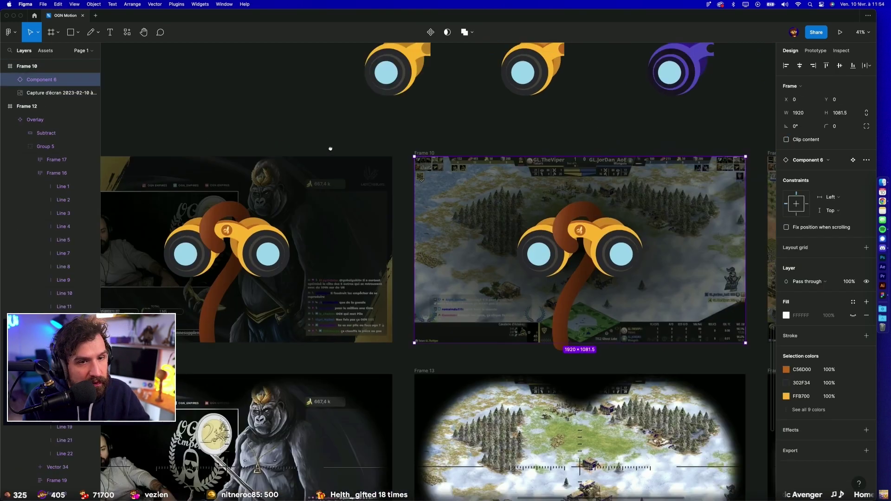
pyautogui.click(570, 173)
pyautogui.press('super+v')
# Step: Replace Frame 11's old overlay and darkening layer with a Component 6 instance
pyautogui.click(581, 144)
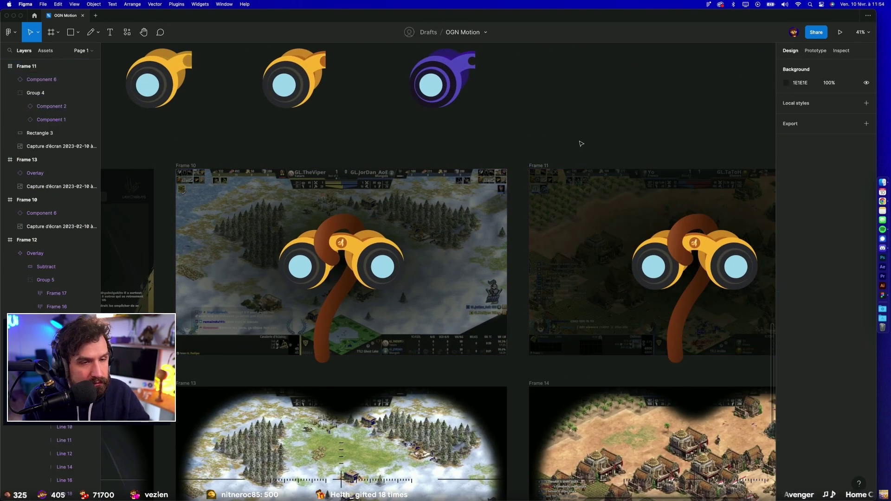
pyautogui.click(650, 193)
pyautogui.press('BackSpace')
pyautogui.click(666, 248)
pyautogui.press('BackSpace')
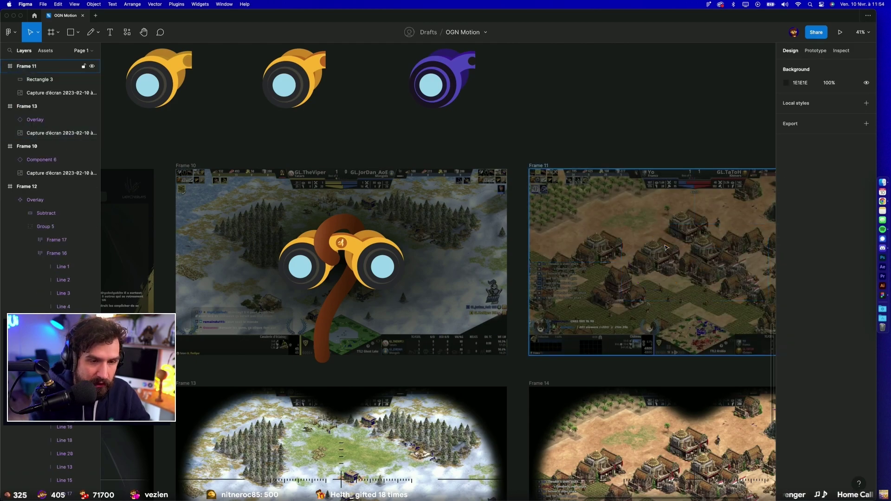
pyautogui.press('super+v')
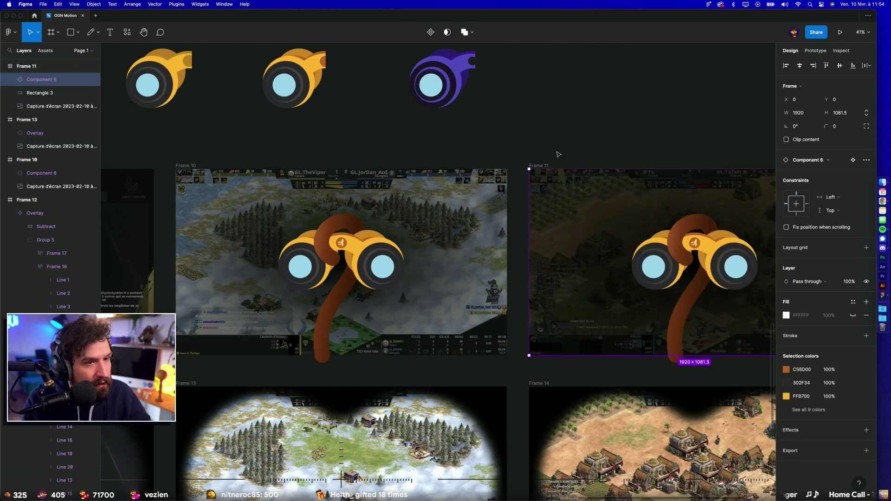
pyautogui.click(539, 166)
pyautogui.keyDown('shift'); pyautogui.click(185, 165); pyautogui.keyUp('shift')
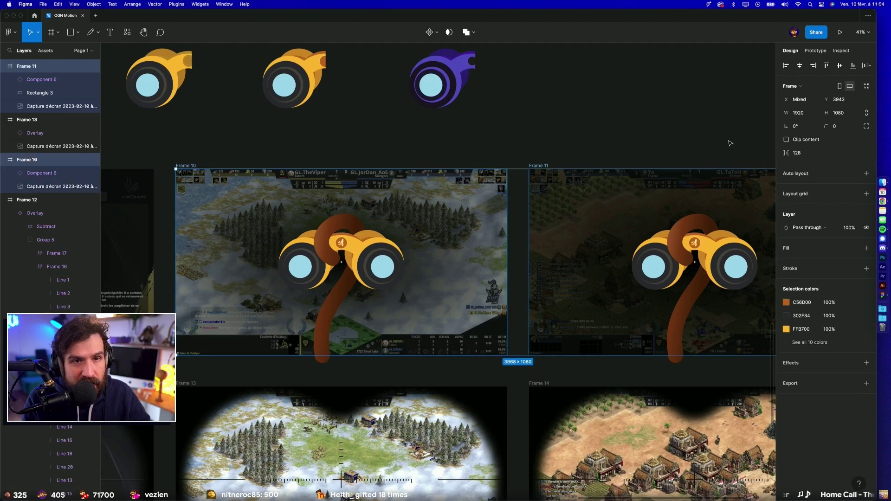
pyautogui.click(631, 135)
# Step: Reshape the binoculars tail curve (Vector 35) in Frame 9 by dragging its bend handles
pyautogui.scroll(-3, 623, 151)
pyautogui.hscroll(-3, 648, 143)
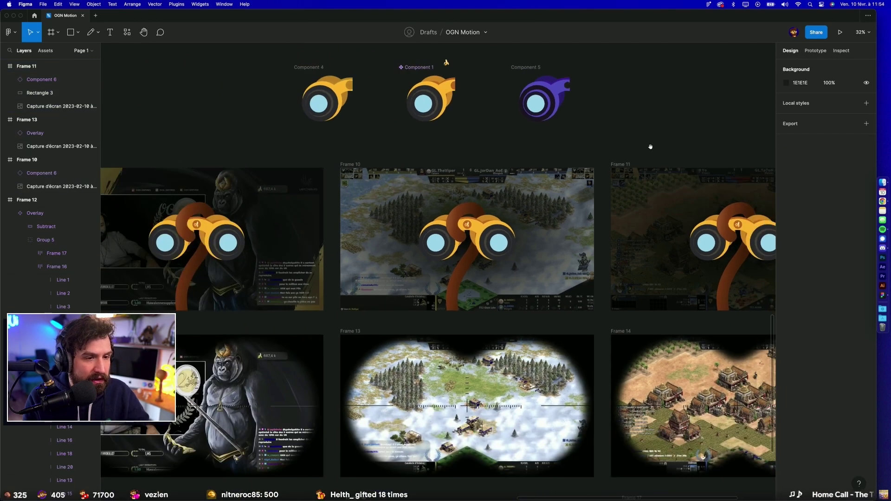
pyautogui.scroll(-3, 655, 142)
pyautogui.scroll(-1, 593, 133)
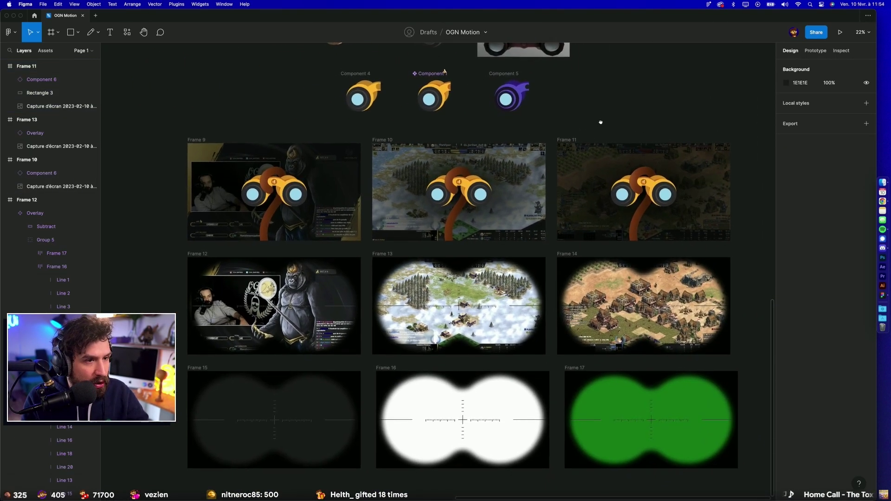
pyautogui.scroll(2, 616, 123)
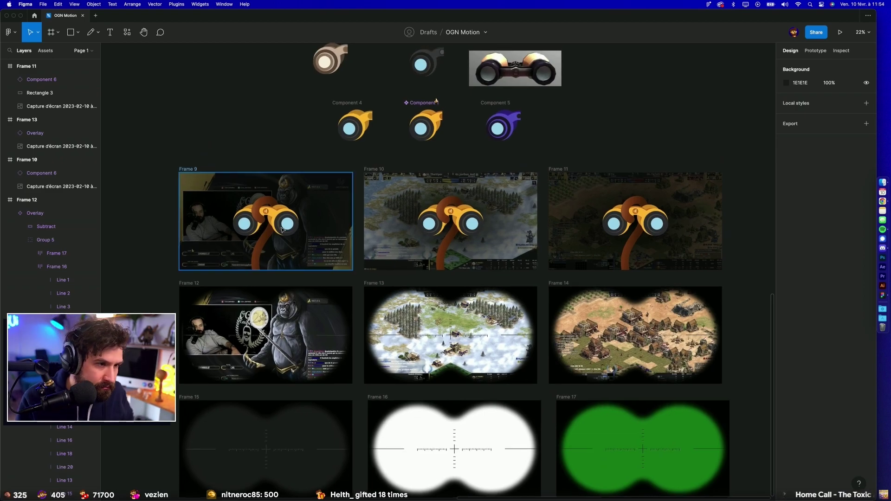
pyautogui.scroll(10, 244, 187)
pyautogui.click(364, 349)
pyautogui.doubleClick(364, 349)
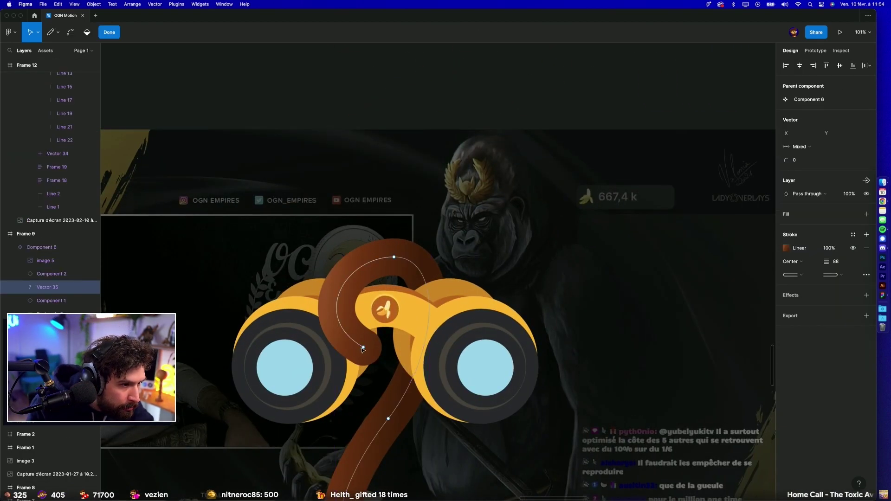
pyautogui.click(363, 349)
pyautogui.scroll(1, 304, 322)
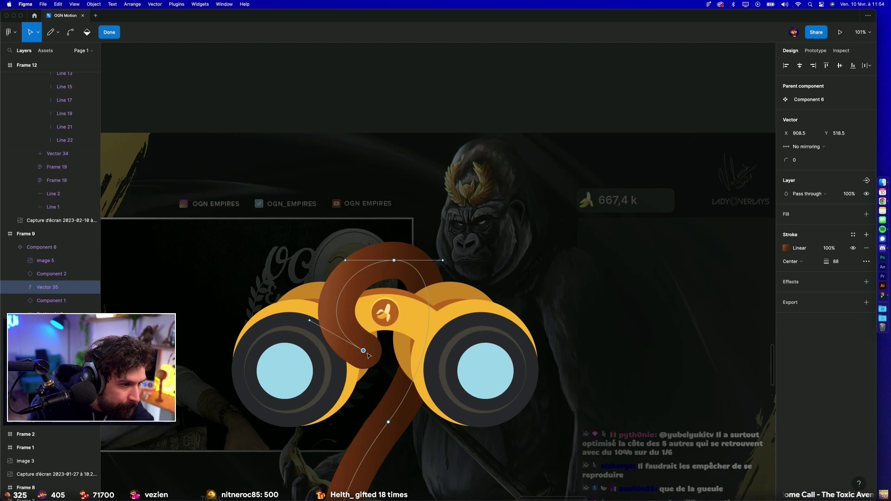
pyautogui.moveTo(363, 350); pyautogui.dragTo(366, 347)
pyautogui.moveTo(310, 320); pyautogui.dragTo(316, 318)
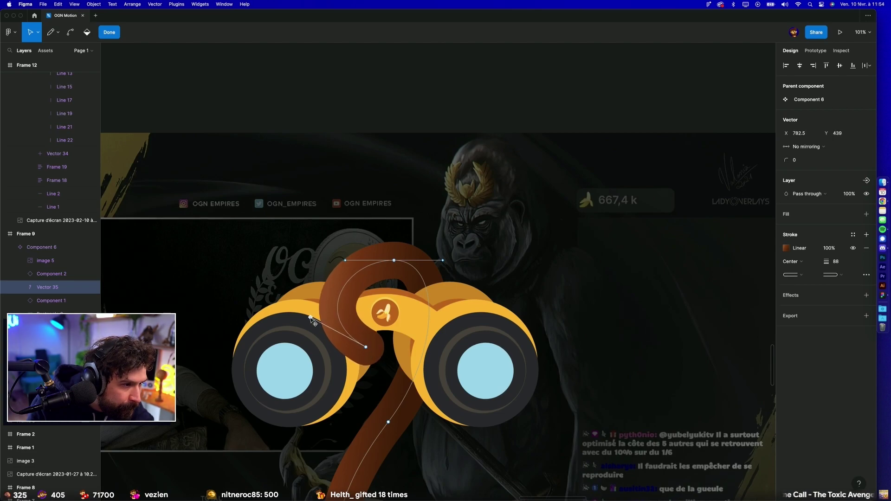
pyautogui.scroll(-10, 344, 195)
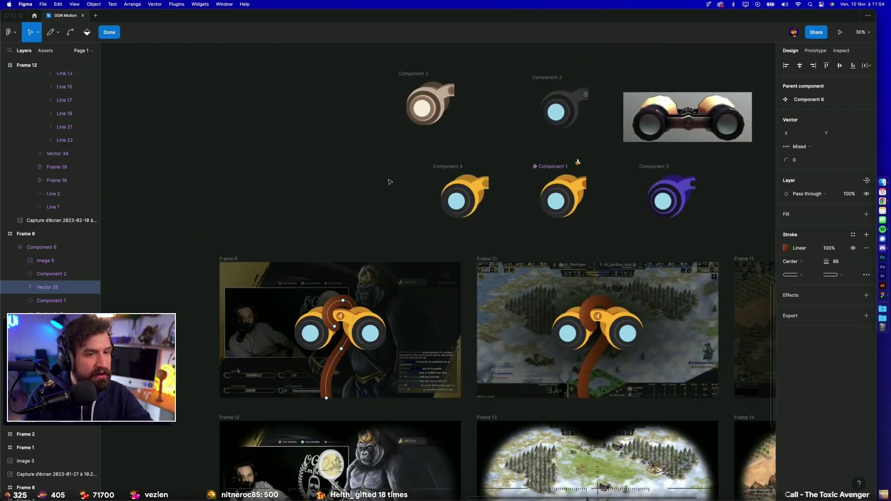
pyautogui.click(345, 196)
pyautogui.scroll(-5, 344, 196)
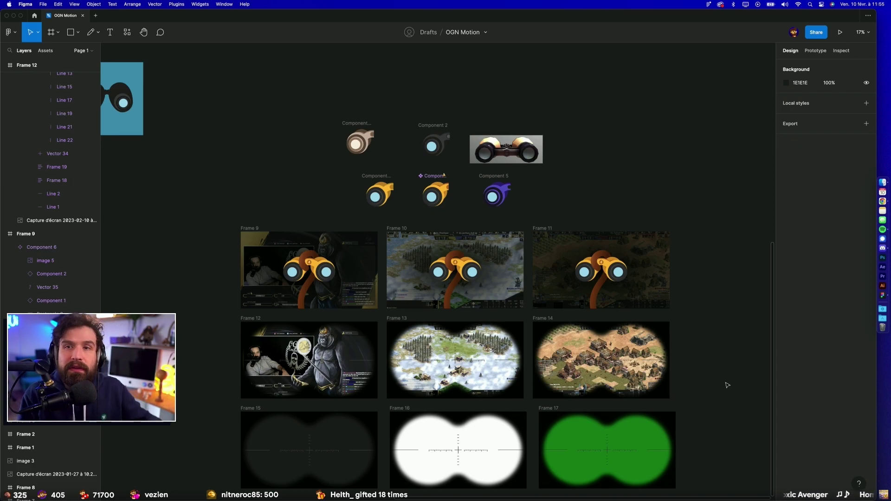
pyautogui.scroll(10, 412, 180)
pyautogui.hscroll(3, 618, 288)
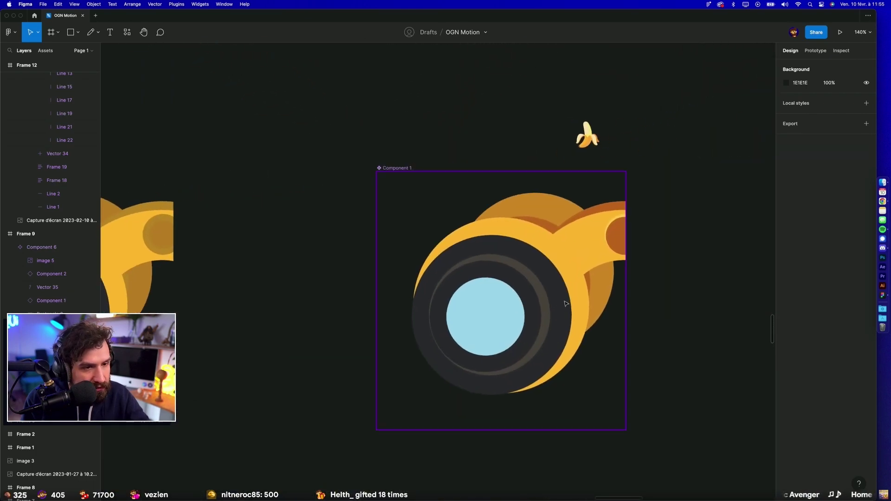
pyautogui.scroll(5, 559, 337)
# Step: Make two offset small circles (about 69×68) from copies of the light-blue lens
pyautogui.click(480, 322)
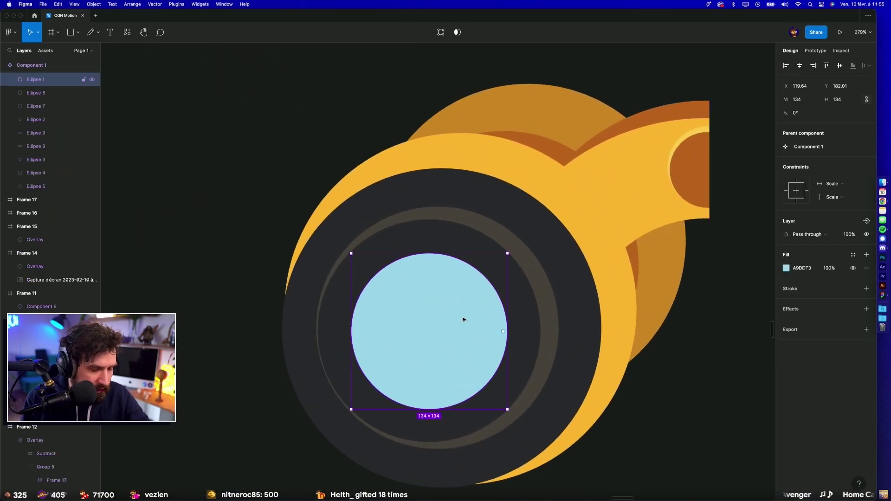
pyautogui.press('super+d')
pyautogui.moveTo(508, 253)
pyautogui.mouseDown()
pyautogui.moveTo(439, 333)
pyautogui.moveTo(451, 322)
pyautogui.moveTo(444, 325)
pyautogui.mouseUp()
pyautogui.hotkey('ctrl', 'y')
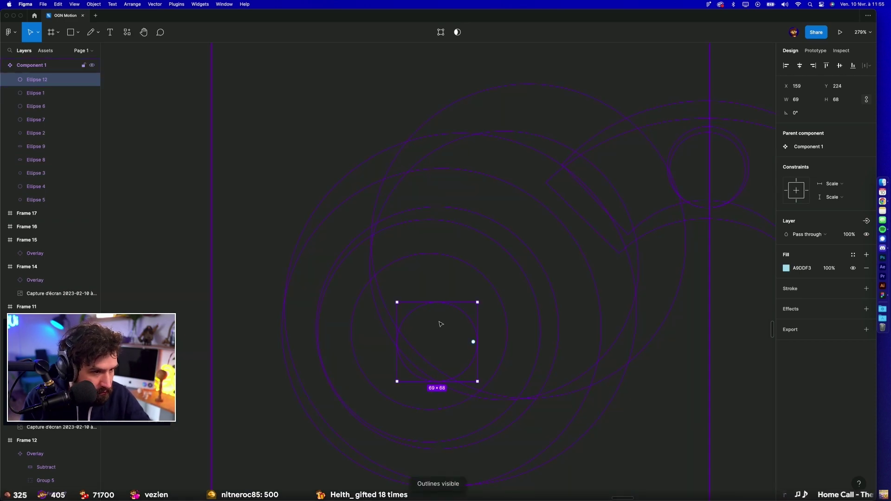
pyautogui.hotkey('ctrl', 'd')
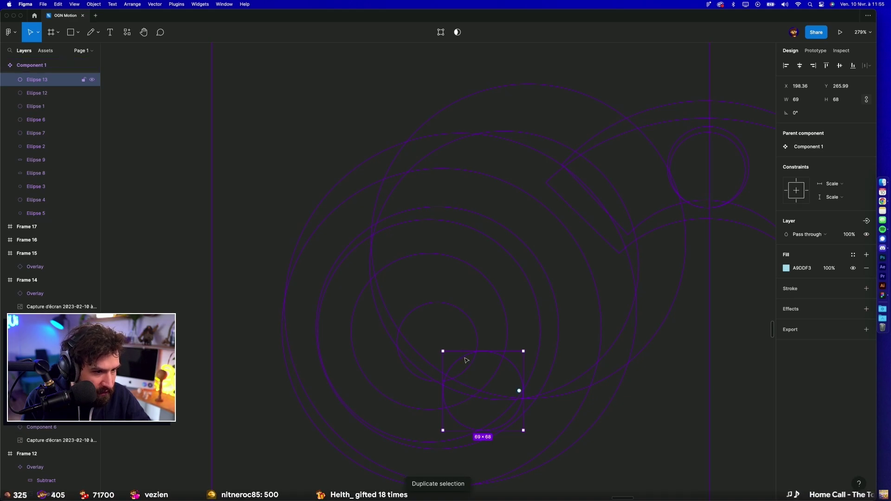
pyautogui.moveTo(466, 361); pyautogui.dragTo(411, 328)
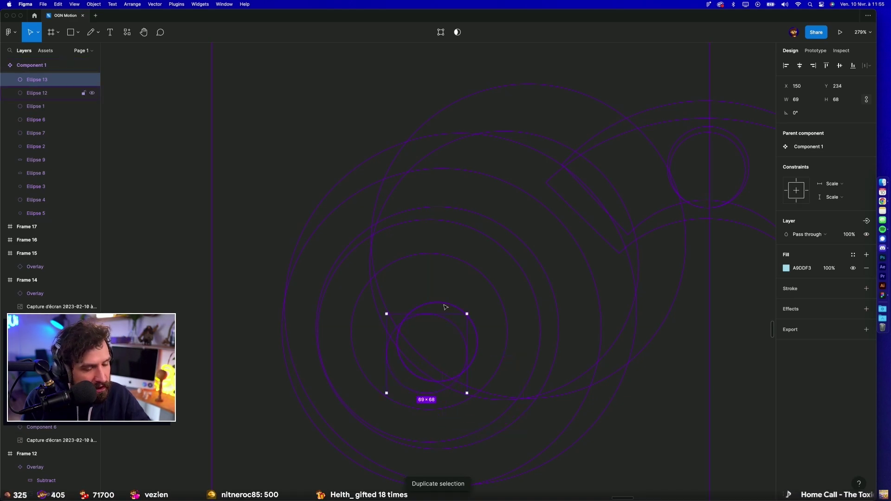
pyautogui.keyDown('shift'); pyautogui.click(445, 307); pyautogui.keyUp('shift')
# Step: Subtract the circles into a crescent and fill it white (FFFFFF)
pyautogui.click(457, 32)
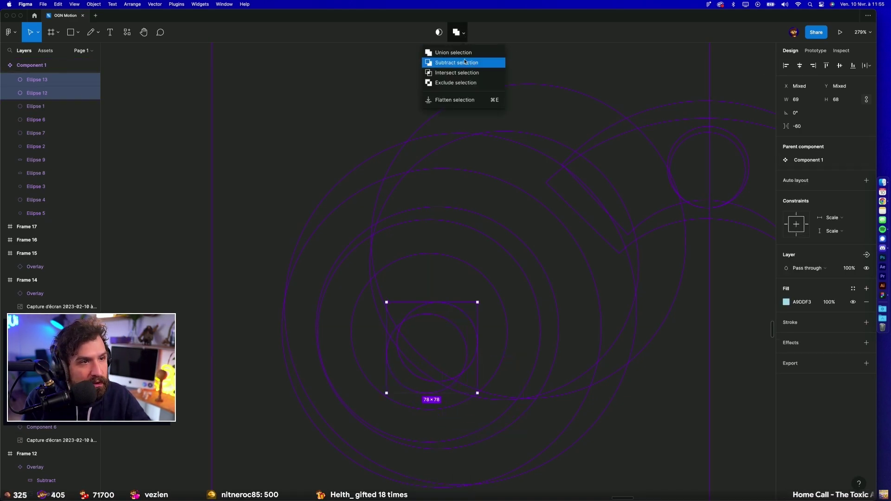
pyautogui.click(467, 63)
pyautogui.click(794, 301)
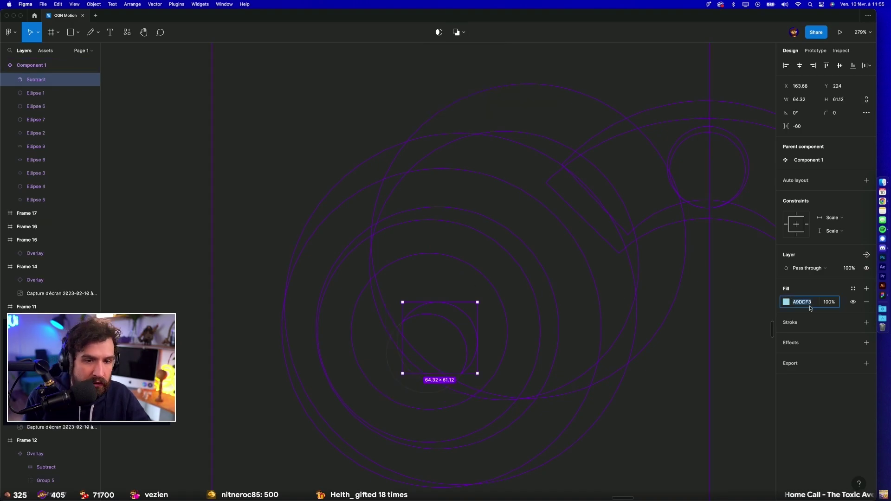
pyautogui.write('FFFFFF')
pyautogui.press('Return')
pyautogui.press('super+y')
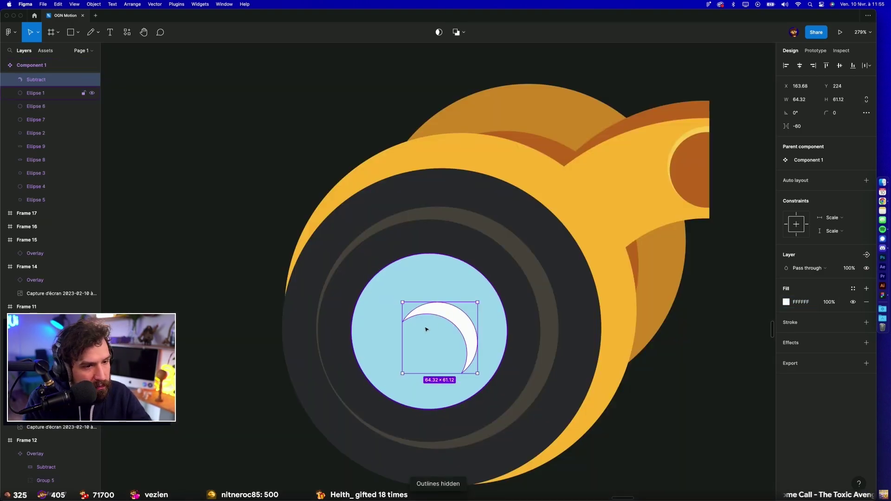
# Step: Place the crescent up-right on the lens, enlarge it to about 92.61×88, and set corner radius 16
pyautogui.moveTo(437, 341); pyautogui.dragTo(447, 311)
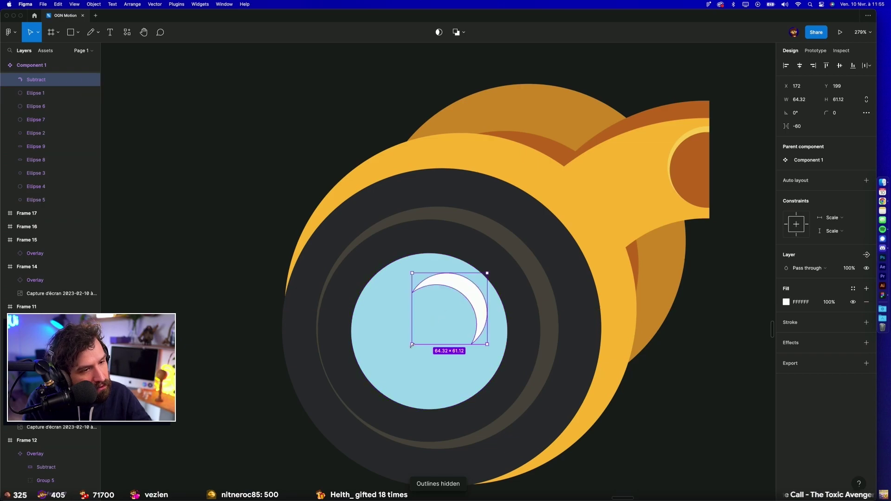
pyautogui.moveTo(412, 344); pyautogui.dragTo(386, 375)
pyautogui.moveTo(472, 309); pyautogui.dragTo(474, 309)
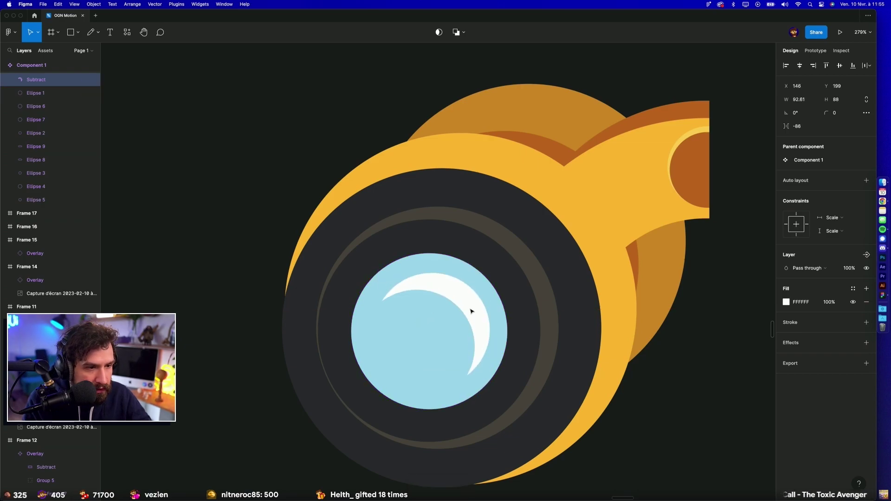
pyautogui.click(841, 117)
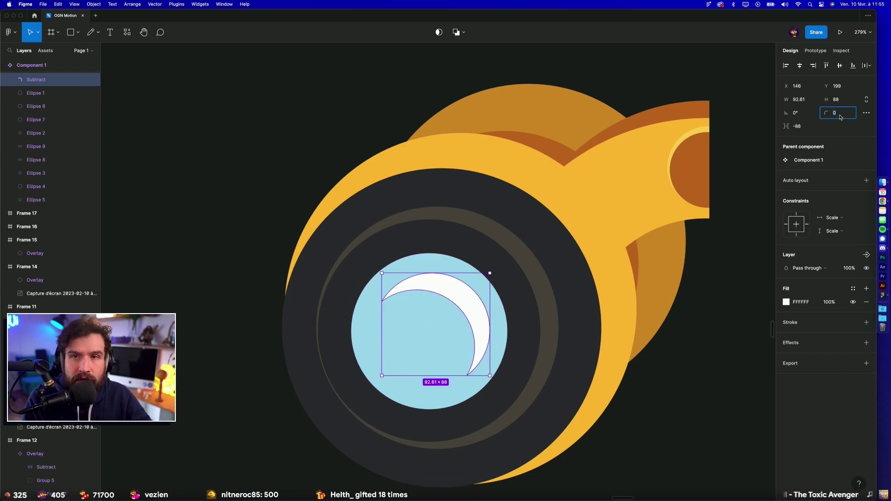
pyautogui.write('16')
pyautogui.press('Return')
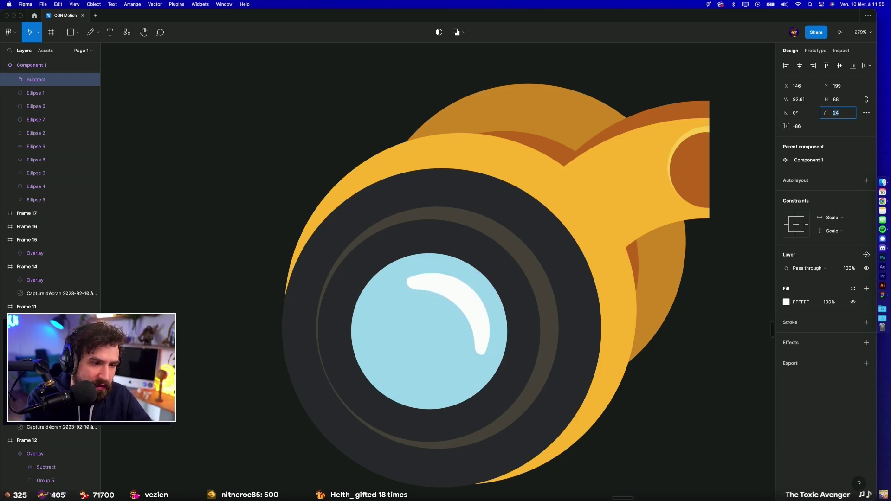
# Step: Nudge Ellipse 12 and Ellipse 13 inside the Subtract to slim the crescent
pyautogui.doubleClick(472, 299)
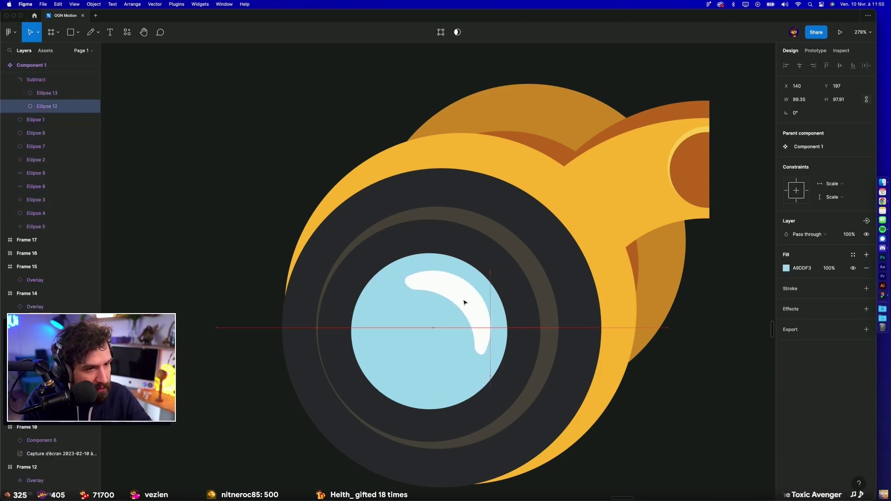
pyautogui.moveTo(466, 302); pyautogui.dragTo(467, 304)
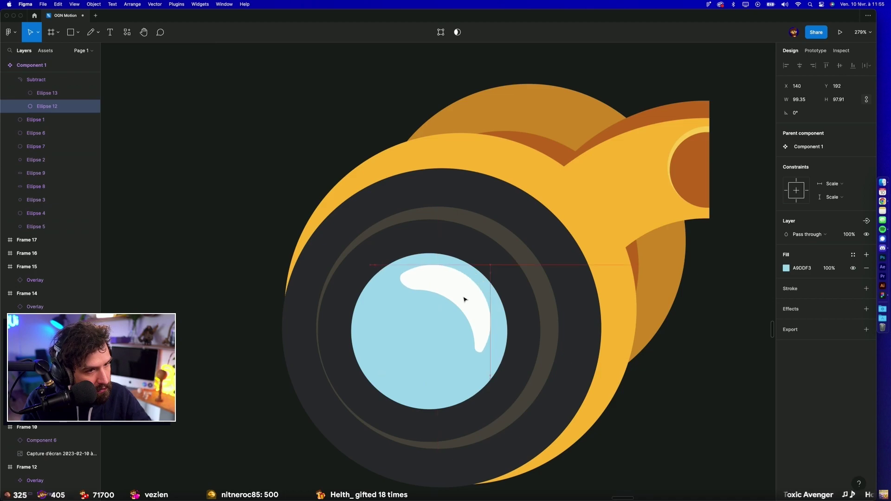
pyautogui.press('Escape')
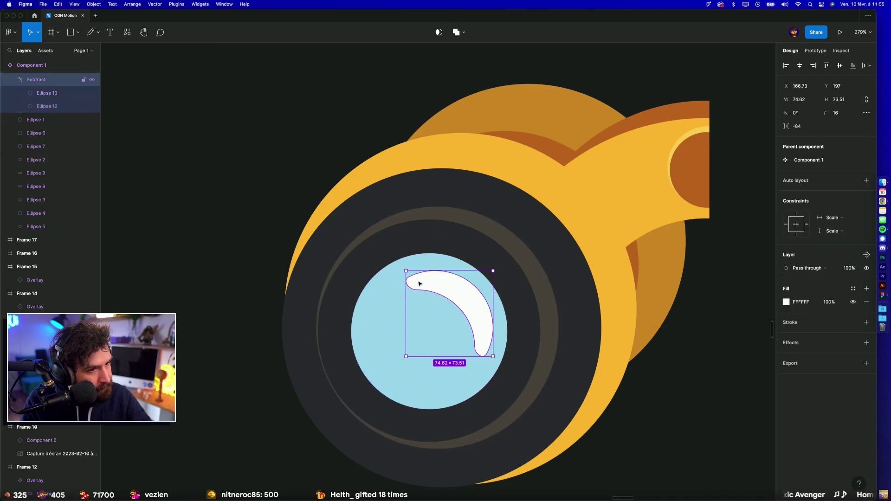
pyautogui.press('Left')
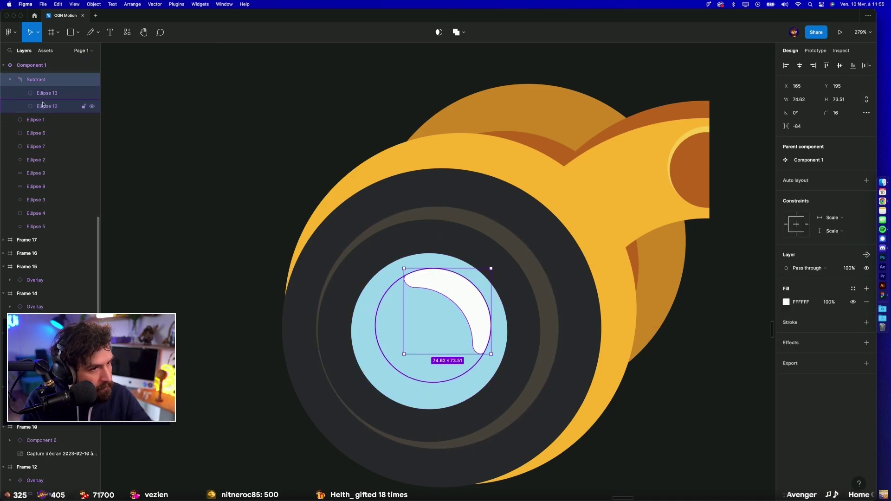
pyautogui.click(43, 99)
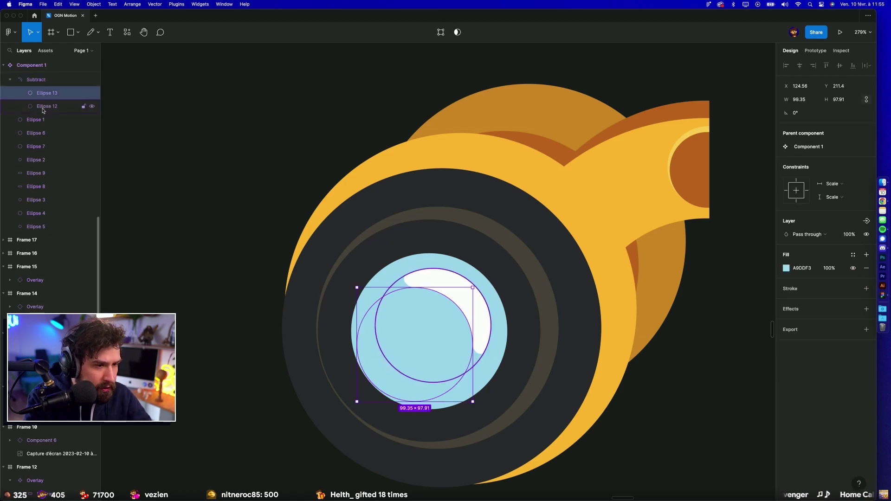
pyautogui.press('Left')
pyautogui.press('Left')
pyautogui.press('Up')
pyautogui.press('Up')
pyautogui.press('Up')
pyautogui.press('Up')
pyautogui.press('Up')
pyautogui.press('Up')
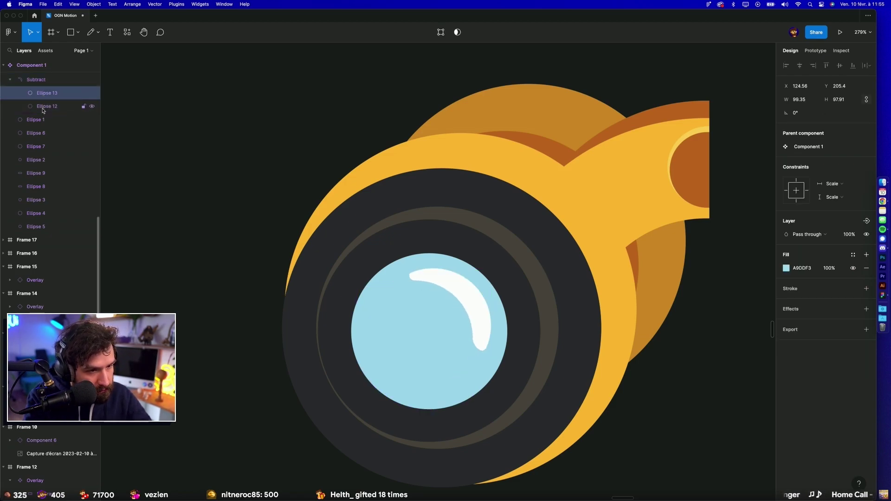
pyautogui.click(132, 122)
pyautogui.scroll(-5, 133, 122)
pyautogui.scroll(-3, 258, 193)
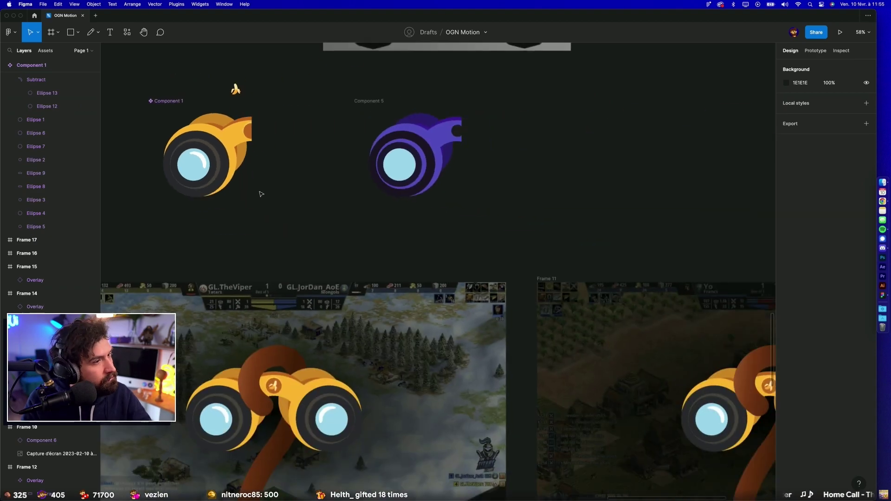
pyautogui.scroll(-3, 474, 137)
pyautogui.scroll(-1, 474, 137)
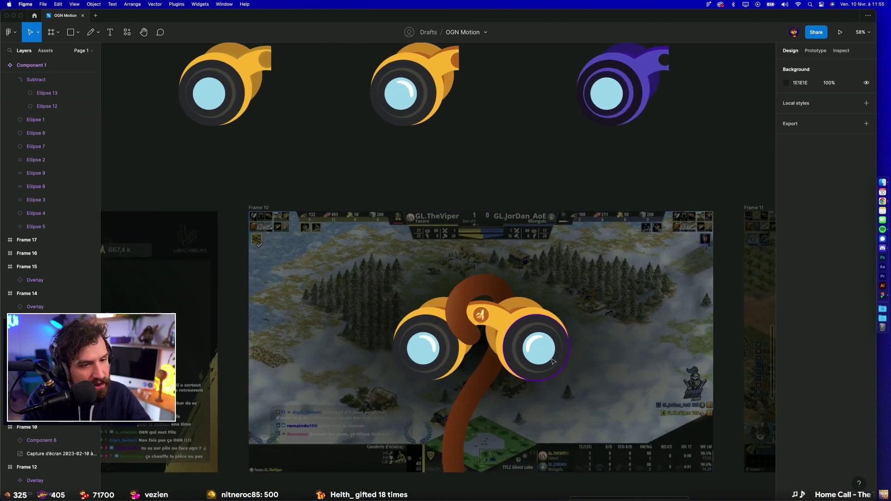
pyautogui.scroll(-5, 519, 417)
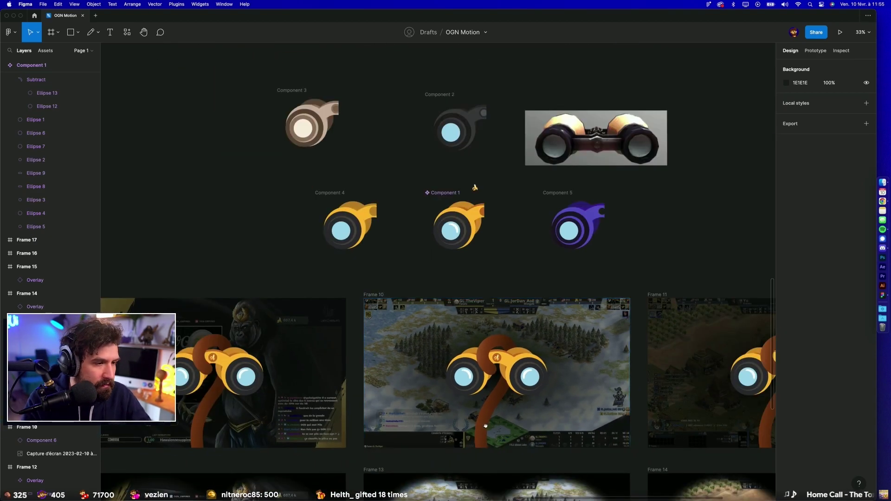
pyautogui.scroll(-3, 534, 353)
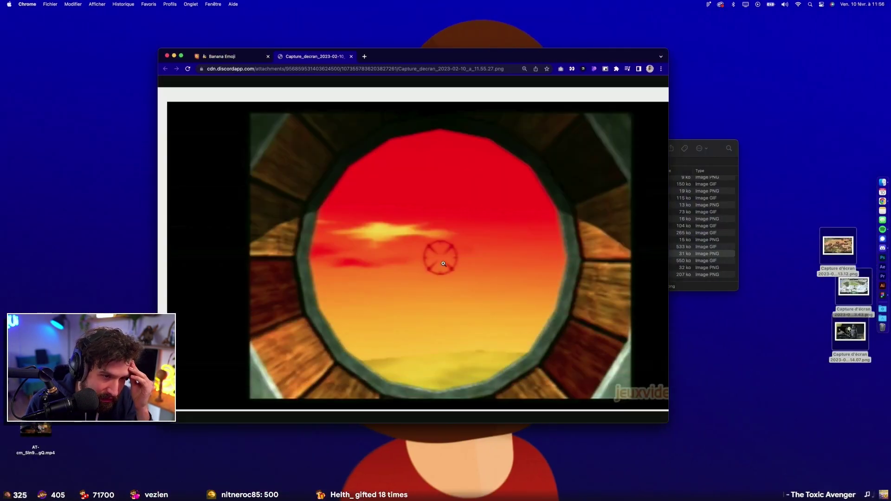
# Step: Review the red scope reference screenshot in Chrome, then return to Figma
pyautogui.hscroll(3, 443, 263)
pyautogui.hscroll(-3, 439, 251)
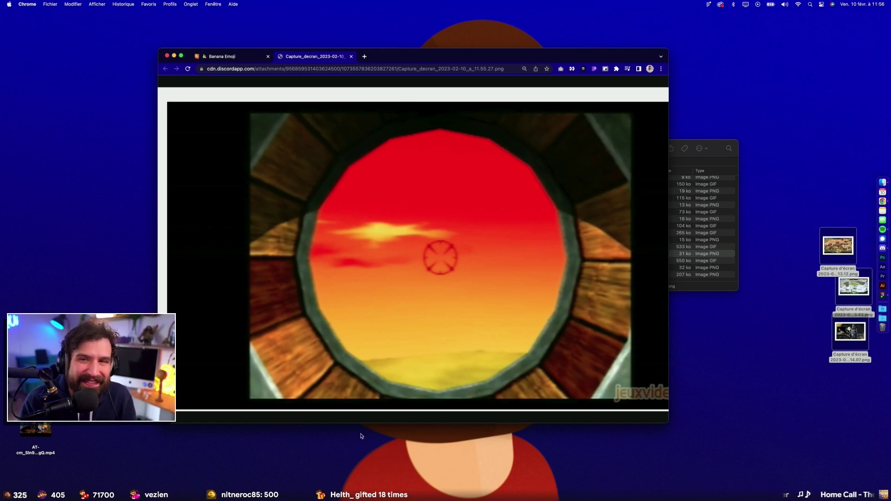
pyautogui.press('super+Tab')
# Step: Drag Rectangle 3's radial gradient handle lower in Frame 9 and select its outer stop
pyautogui.hscroll(2, 520, 237)
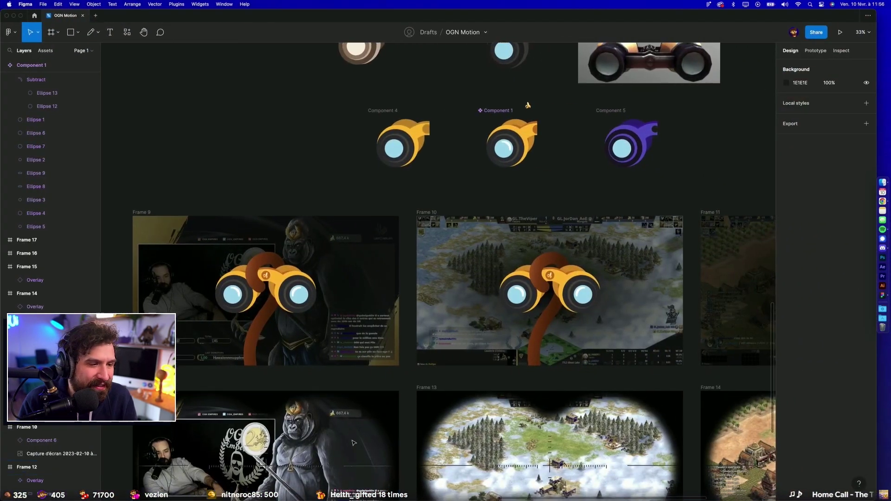
pyautogui.scroll(-5, 520, 238)
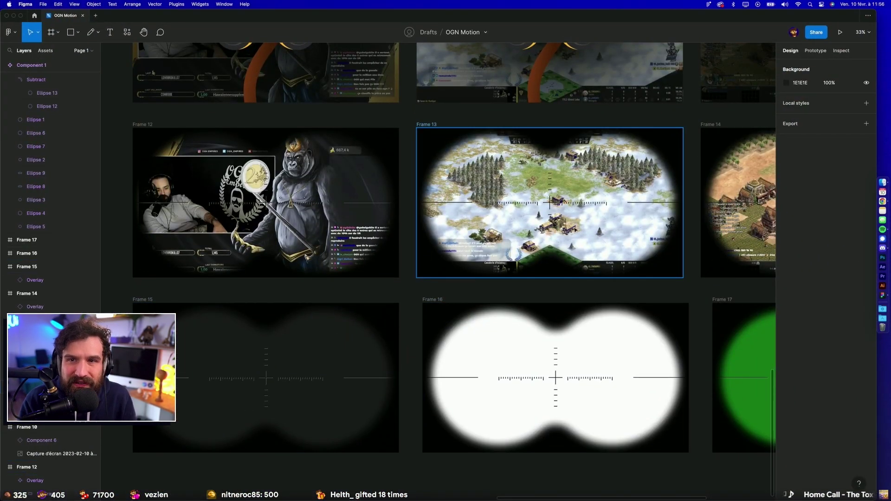
pyautogui.hscroll(3, 574, 229)
pyautogui.hscroll(1, 580, 234)
pyautogui.hscroll(2, 587, 241)
pyautogui.hscroll(4, 601, 255)
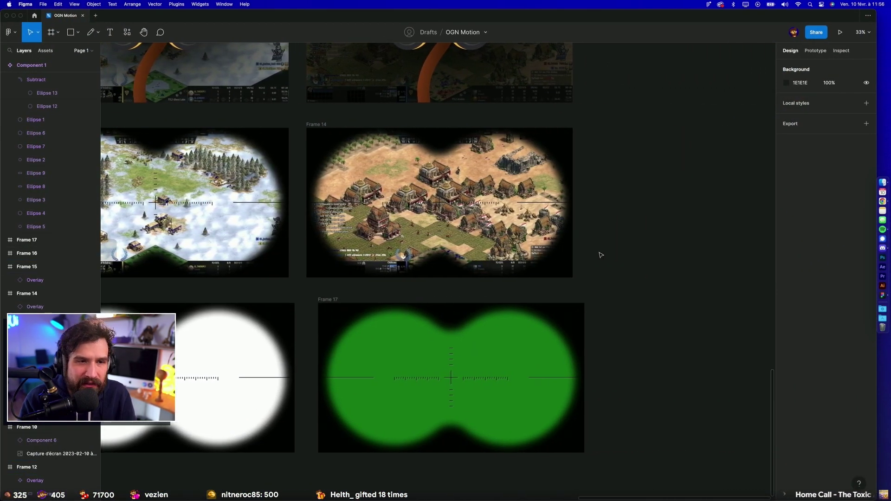
pyautogui.scroll(5, 601, 254)
pyautogui.hscroll(-2, 580, 269)
pyautogui.hscroll(-2, 547, 292)
pyautogui.hscroll(-2, 510, 316)
pyautogui.hscroll(-2, 464, 341)
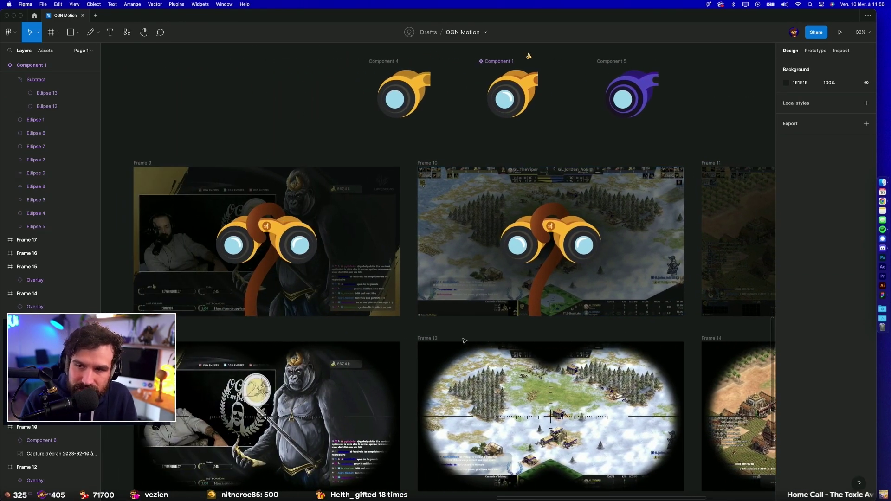
pyautogui.hscroll(-1, 464, 340)
pyautogui.scroll(7, 287, 173)
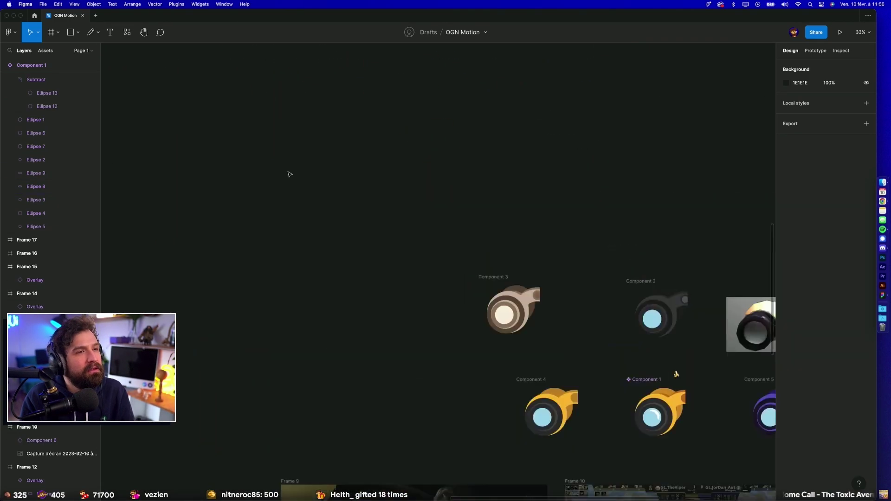
pyautogui.scroll(3, 279, 179)
pyautogui.hscroll(-5, 272, 182)
pyautogui.hscroll(-3, 271, 182)
pyautogui.scroll(5, 273, 182)
pyautogui.hscroll(-6, 273, 182)
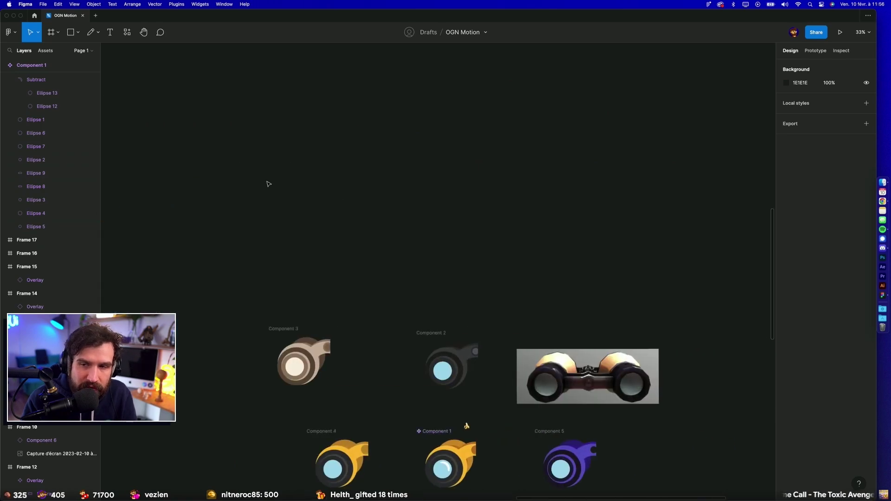
pyautogui.scroll(-8, 269, 183)
pyautogui.hscroll(-3, 266, 181)
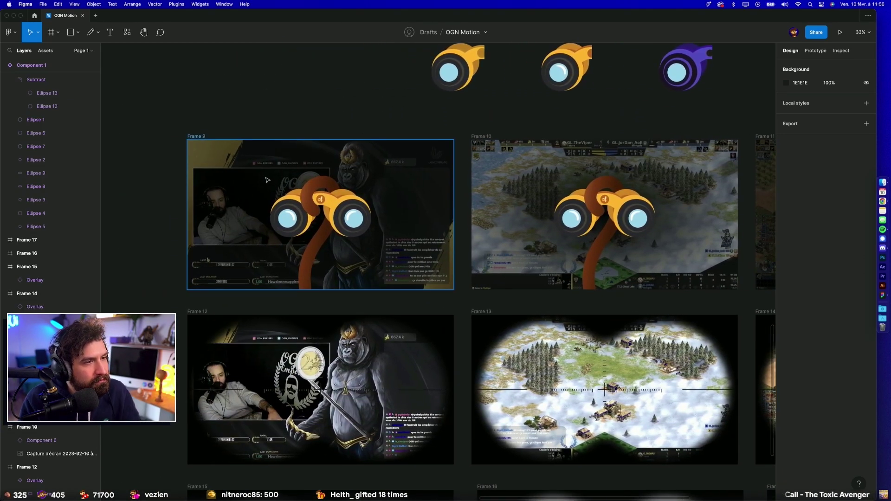
pyautogui.doubleClick(241, 176)
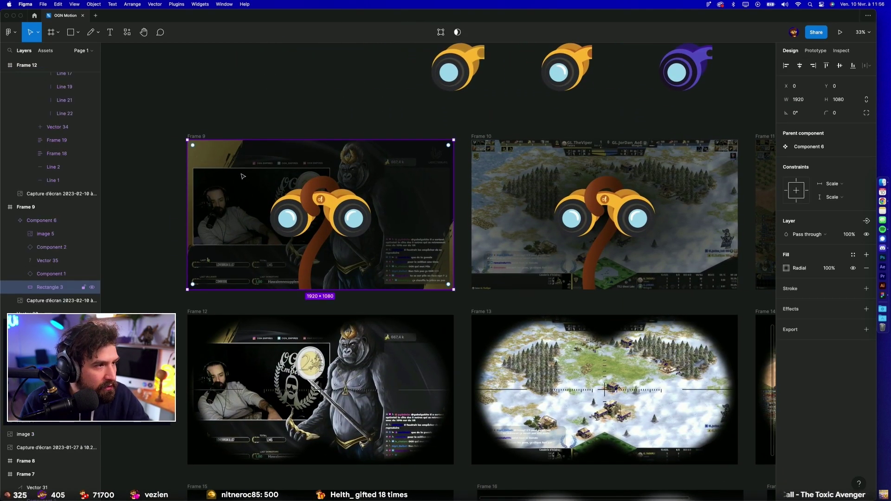
pyautogui.click(786, 268)
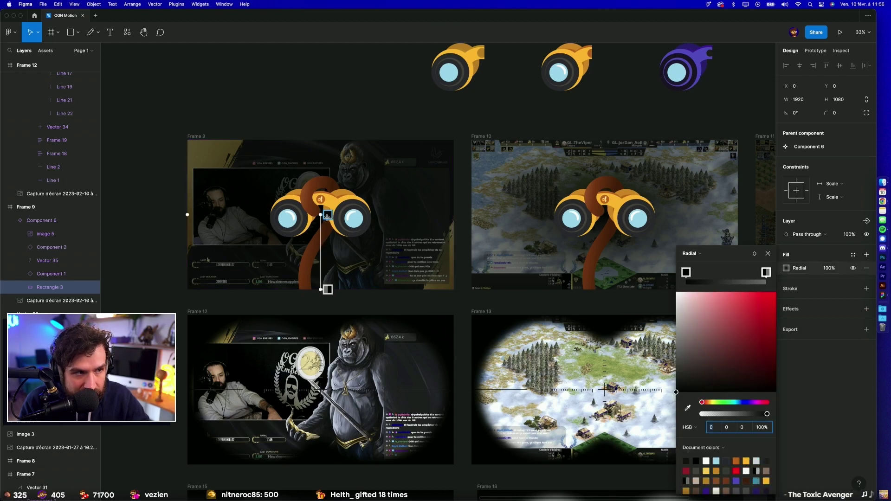
pyautogui.moveTo(320, 290); pyautogui.dragTo(320, 307)
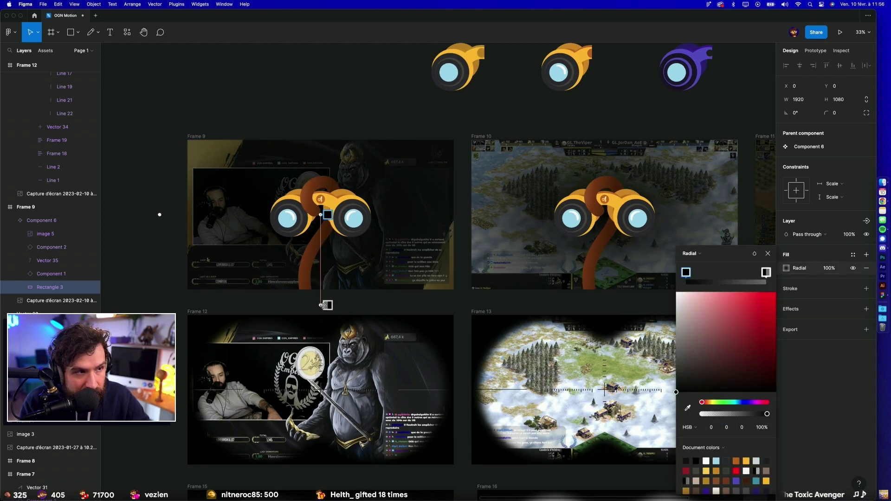
pyautogui.click(765, 273)
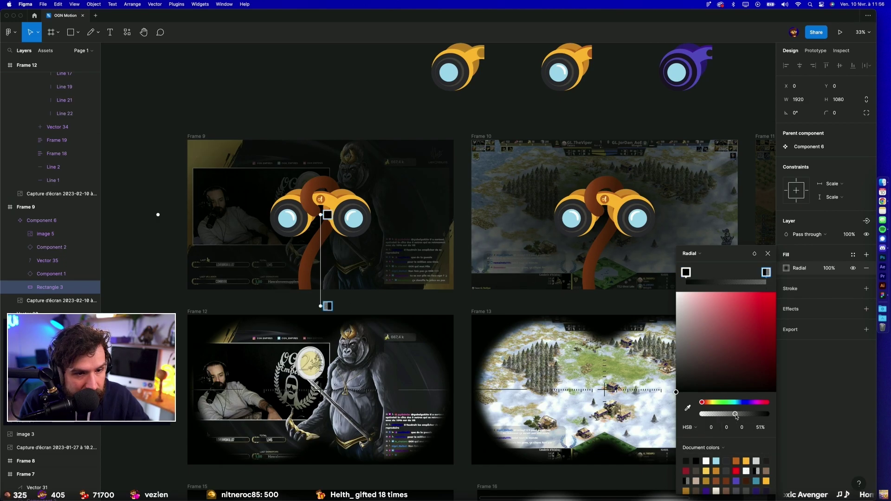
pyautogui.scroll(-5, 299, 106)
# Step: Deselect, bring the grid of overlay frames into view, and switch to the browser
pyautogui.click(601, 93)
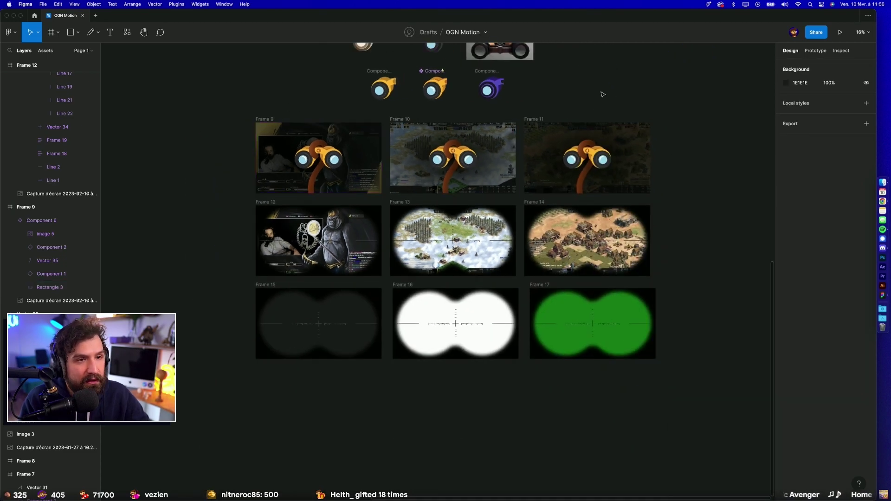
pyautogui.moveTo(600, 93); pyautogui.dragTo(596, 138)
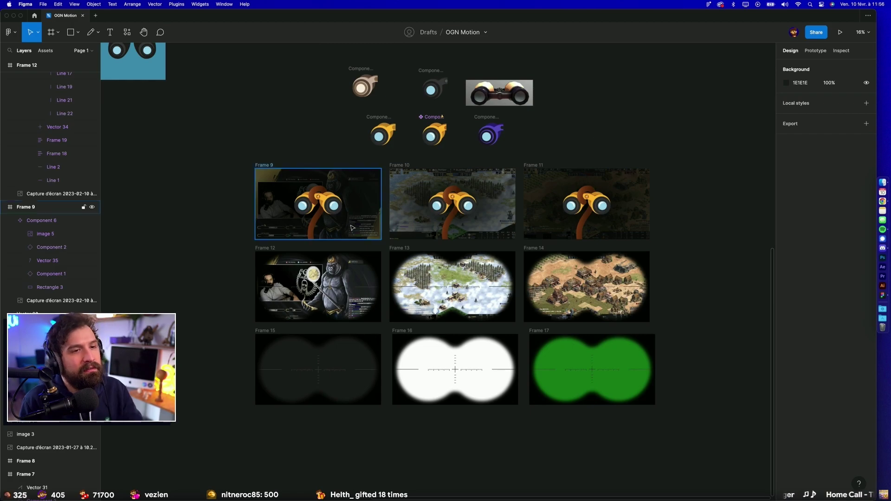
pyautogui.press('super+Tab')
# Step: Search 'musique dk 64' and play the Full Donkey Kong 64 OST video at about half volume
pyautogui.click(317, 69)
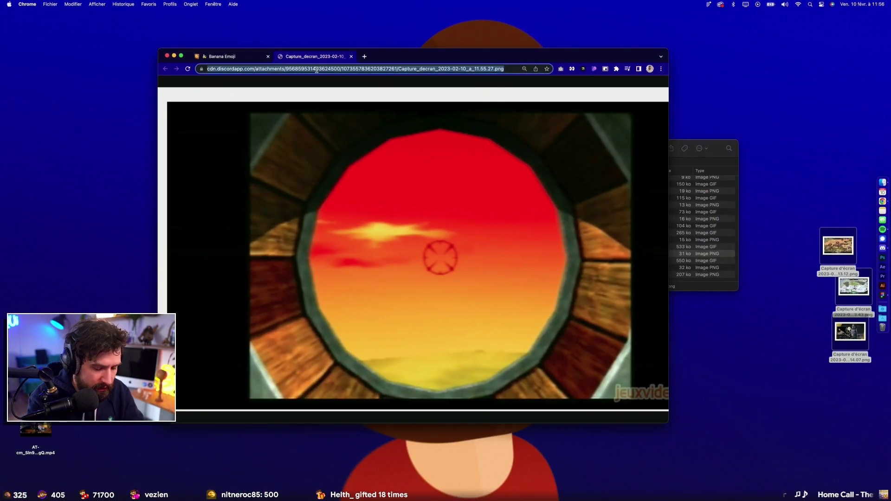
pyautogui.write('musique dk')
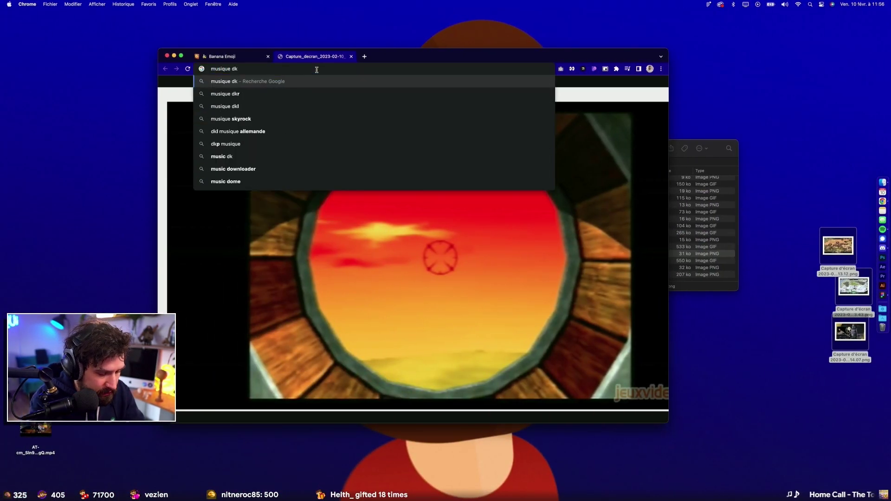
pyautogui.write(' 64')
pyautogui.press('Return')
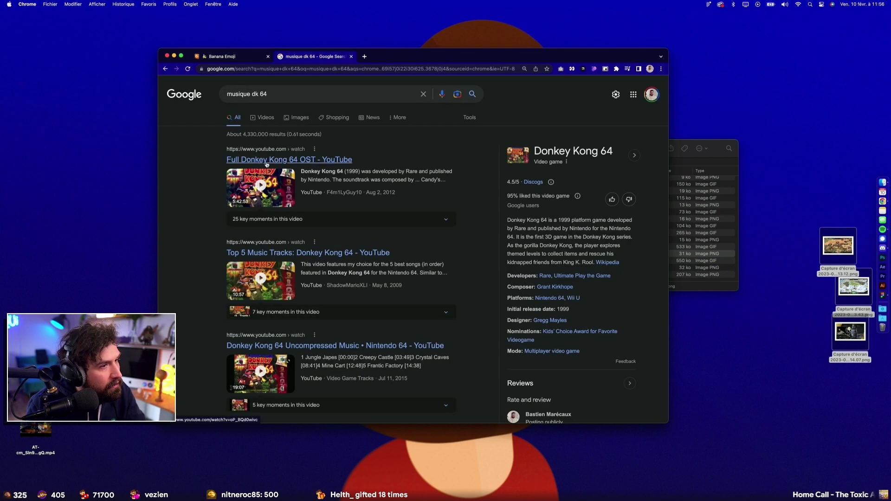
pyautogui.click(266, 161)
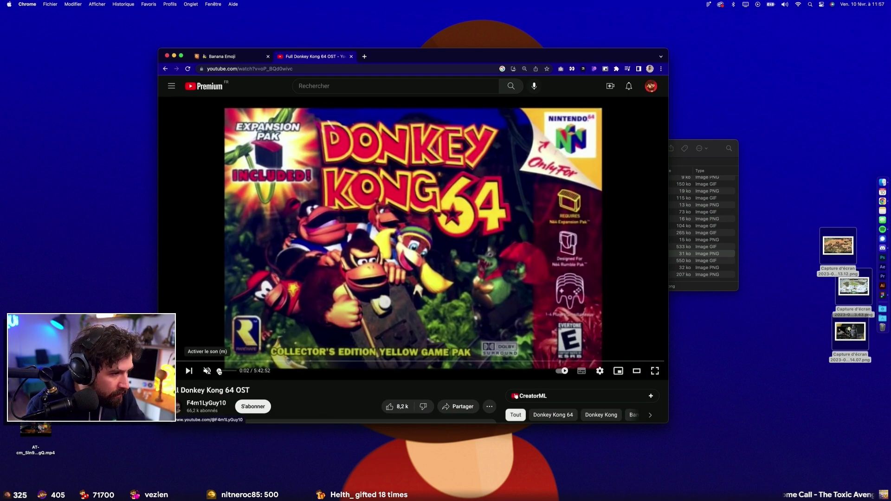
pyautogui.moveTo(219, 372); pyautogui.dragTo(235, 371)
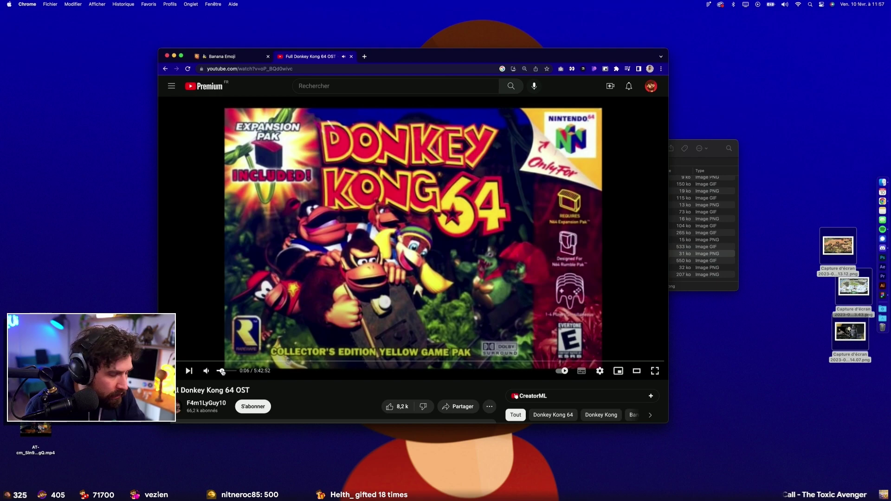
pyautogui.press('super+Tab')
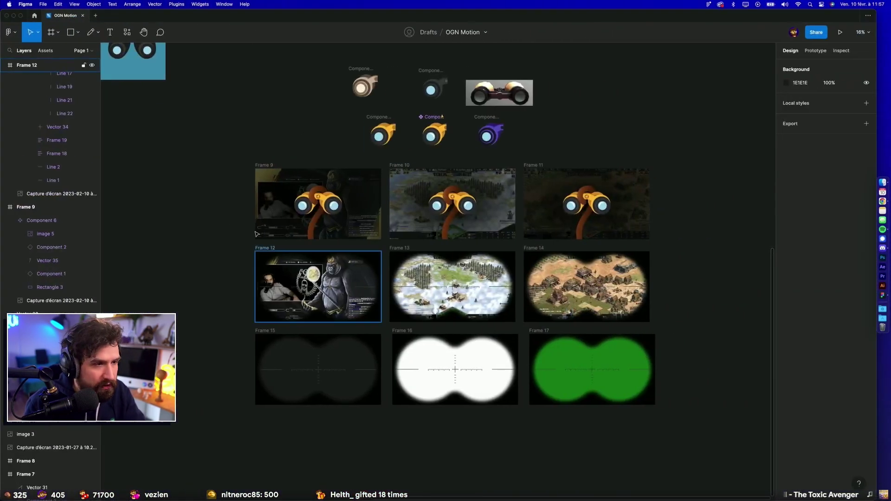
# Step: Pan the OGN Motion canvas until the Frame 9–17 grid is centred
pyautogui.scroll(5, 239, 279)
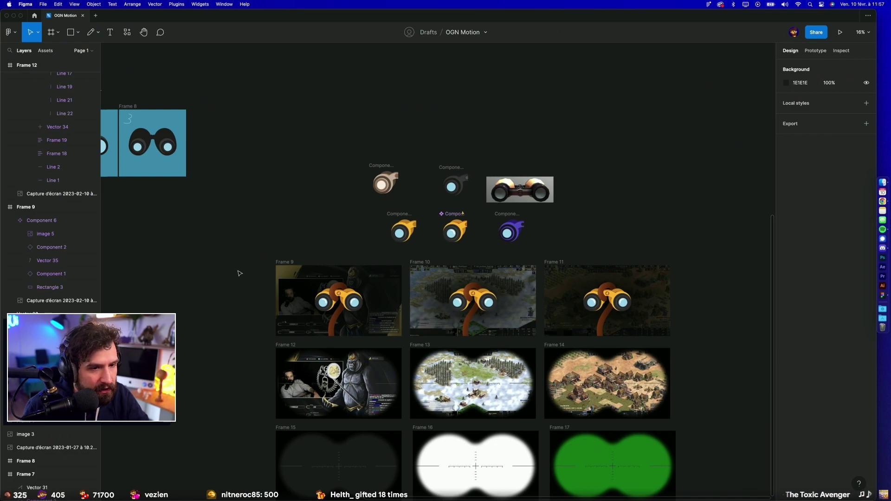
pyautogui.moveTo(236, 271)
pyautogui.mouseDown()
pyautogui.moveTo(223, 238)
pyautogui.moveTo(543, 294)
pyautogui.moveTo(270, 266)
pyautogui.mouseUp()
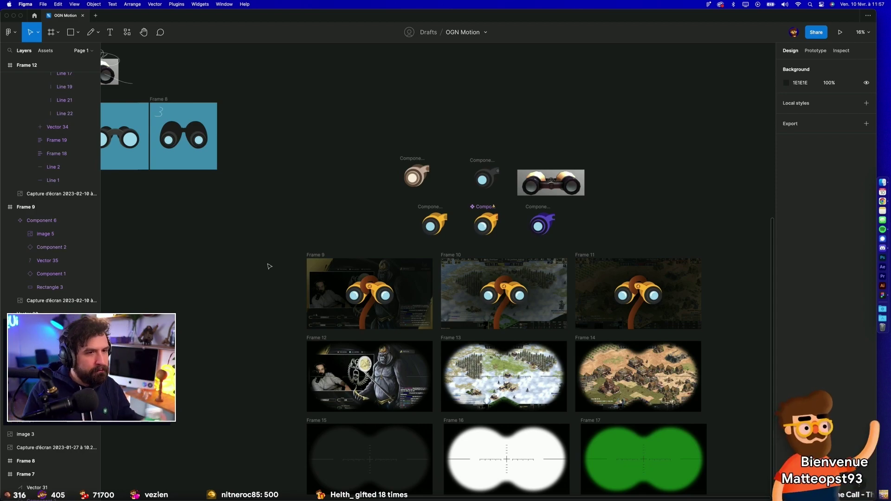
pyautogui.scroll(-3, 269, 265)
pyautogui.hscroll(3, 269, 266)
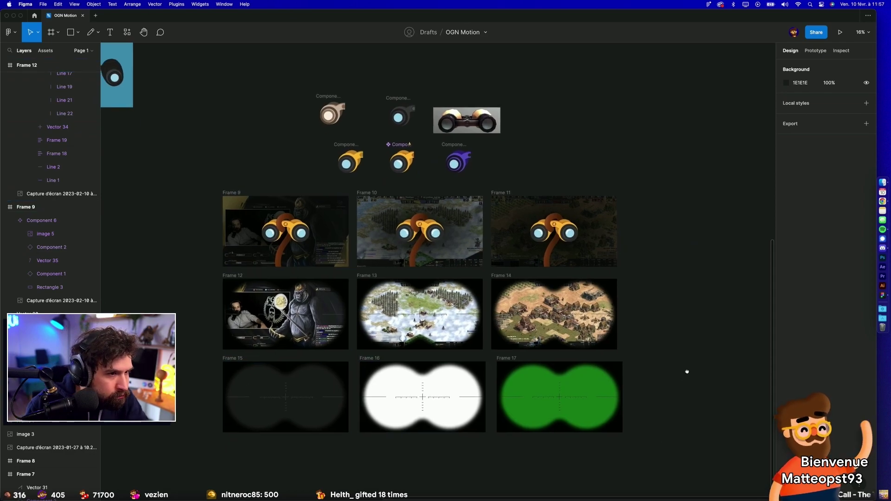
pyautogui.scroll(-2, 687, 367)
pyautogui.hscroll(-2, 687, 366)
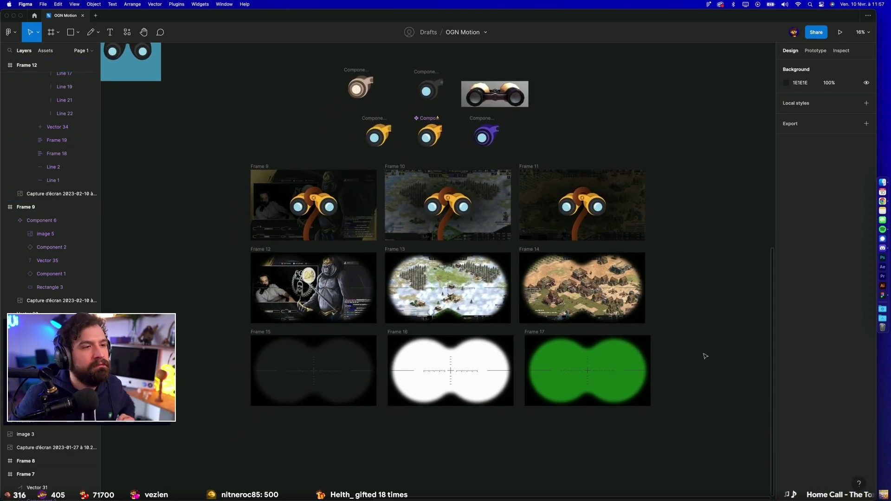
pyautogui.hscroll(-1, 706, 356)
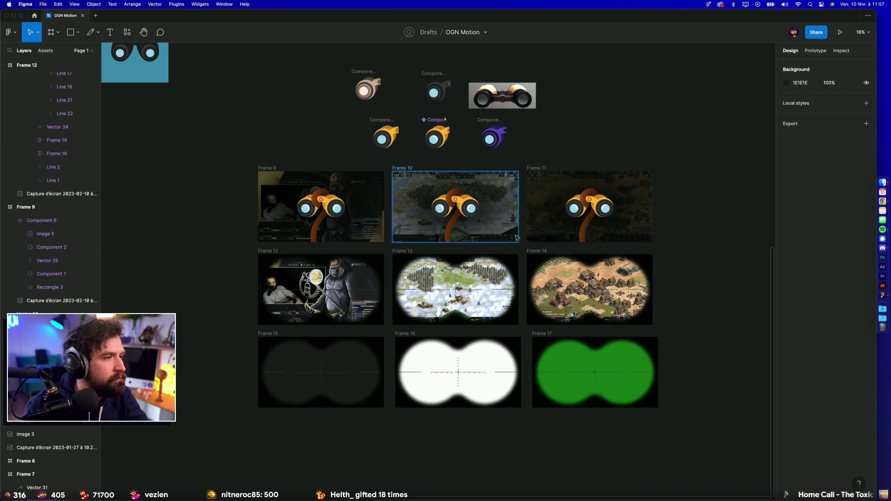
# Step: Recolour the left radial gradient stop of Frame 9's Rectangle 3 to dark orange
pyautogui.click(367, 186)
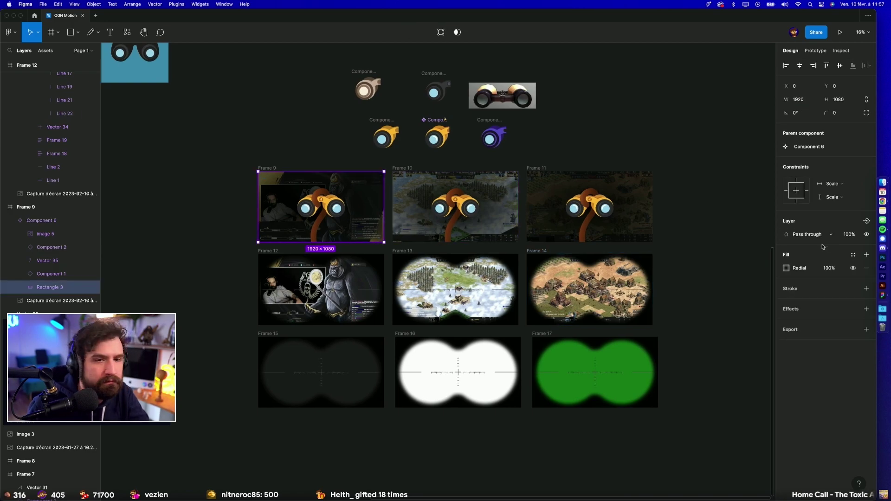
pyautogui.click(787, 269)
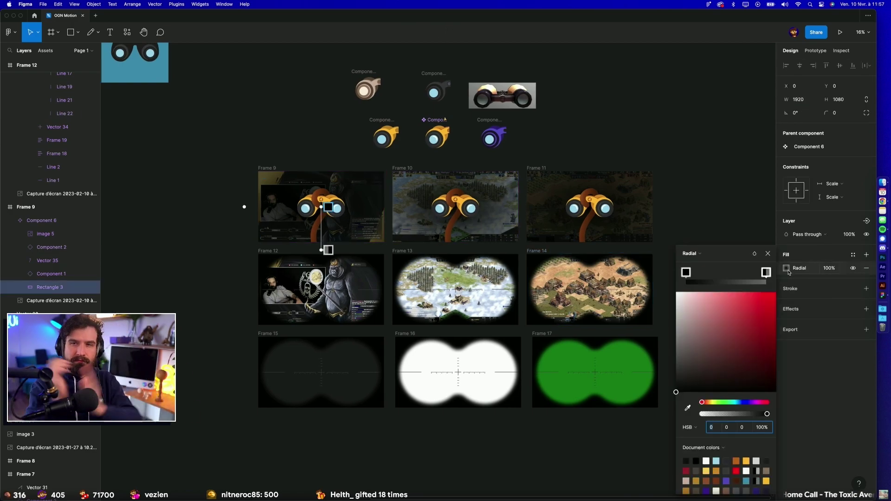
pyautogui.click(686, 273)
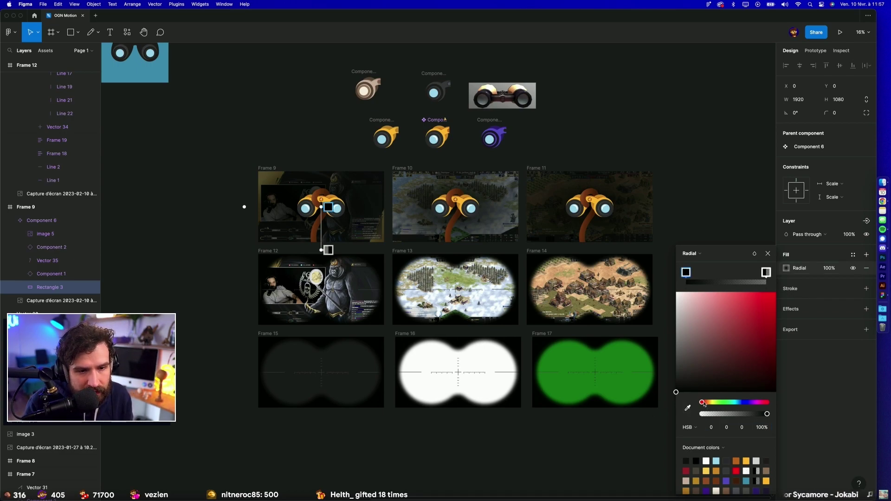
pyautogui.moveTo(703, 403); pyautogui.dragTo(708, 403)
pyautogui.click(721, 378)
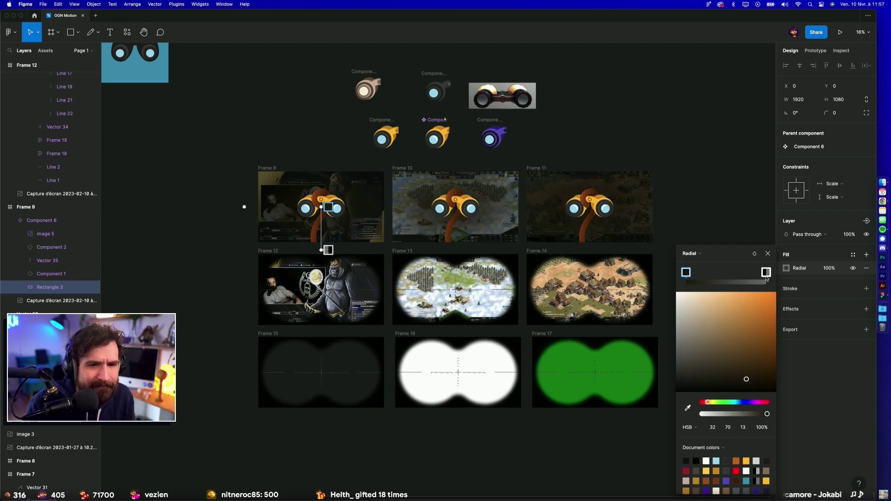
# Step: Recolour the right gradient stop to an orange-brown shade and close the colour picker
pyautogui.click(766, 273)
pyautogui.click(748, 377)
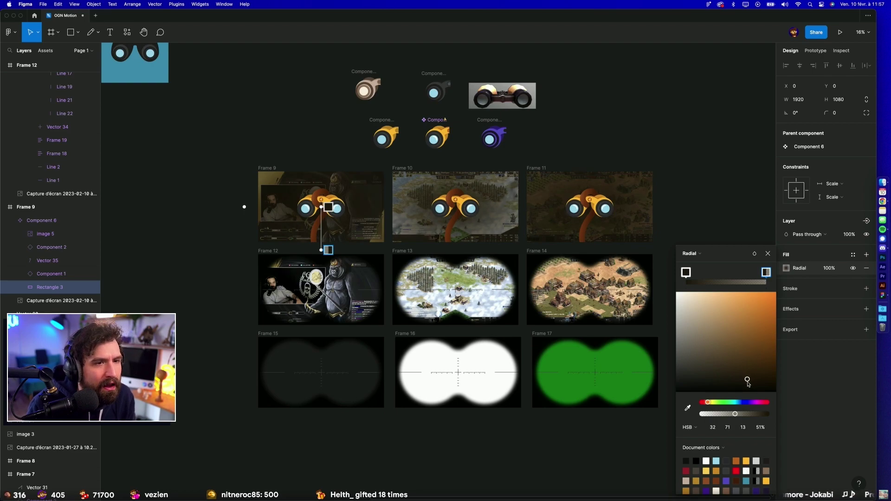
pyautogui.moveTo(749, 383)
pyautogui.mouseDown()
pyautogui.moveTo(844, 285)
pyautogui.moveTo(770, 385)
pyautogui.mouseUp()
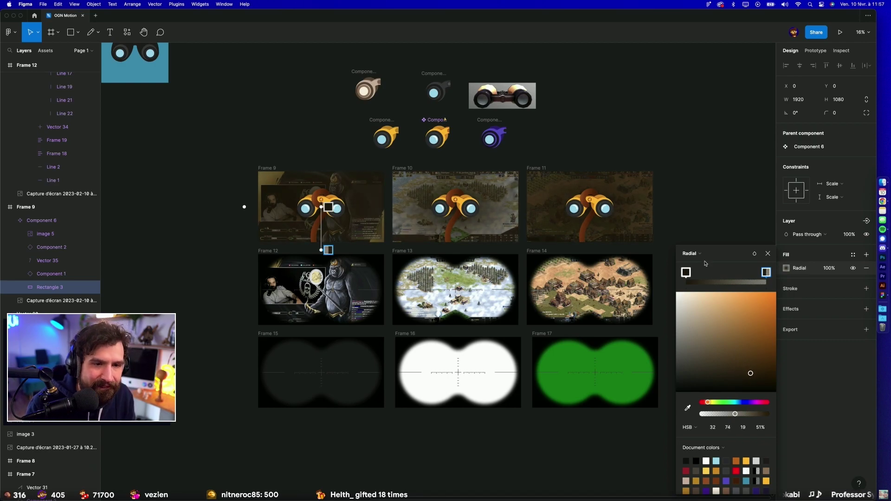
pyautogui.click(687, 273)
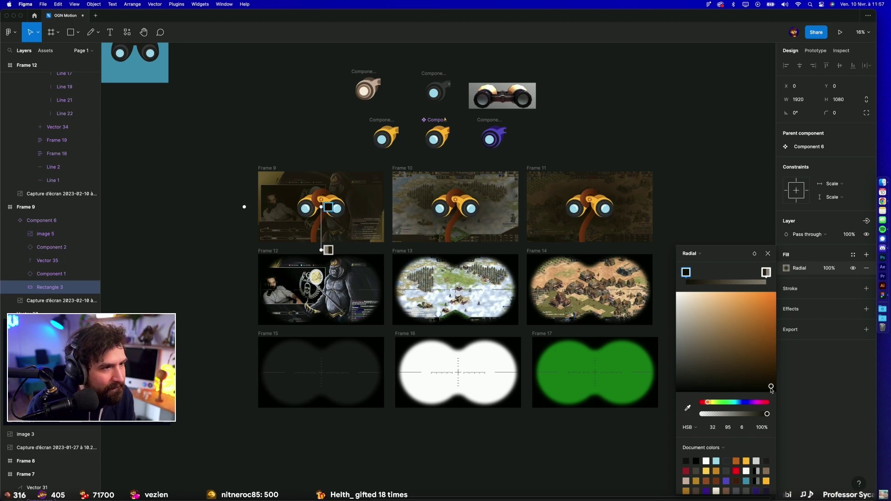
pyautogui.click(709, 207)
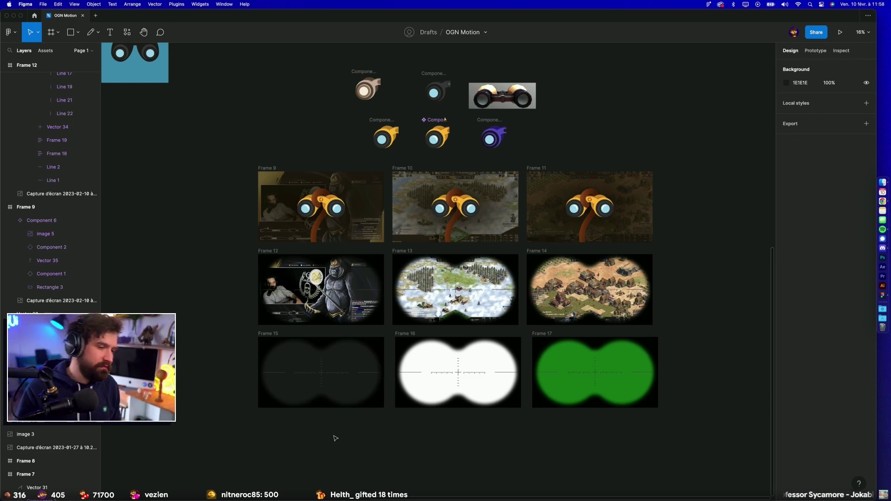
pyautogui.hotkey('ctrl', 'Left')
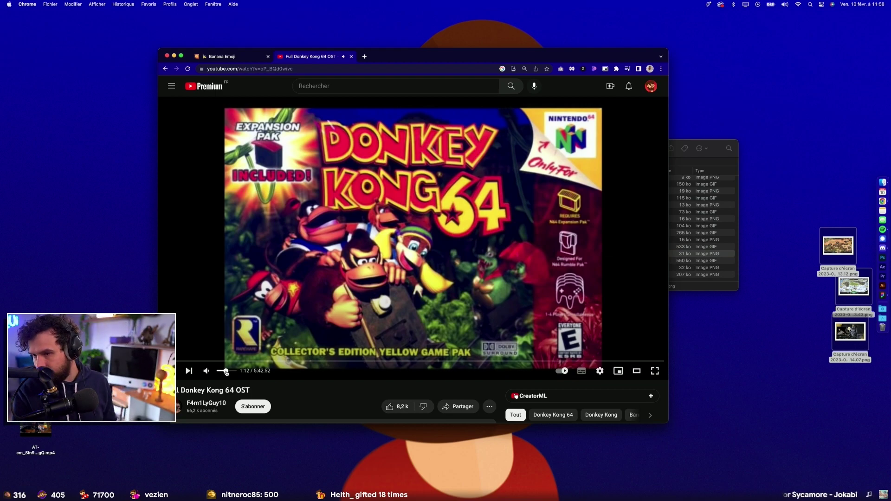
pyautogui.hotkey('ctrl', 'Right')
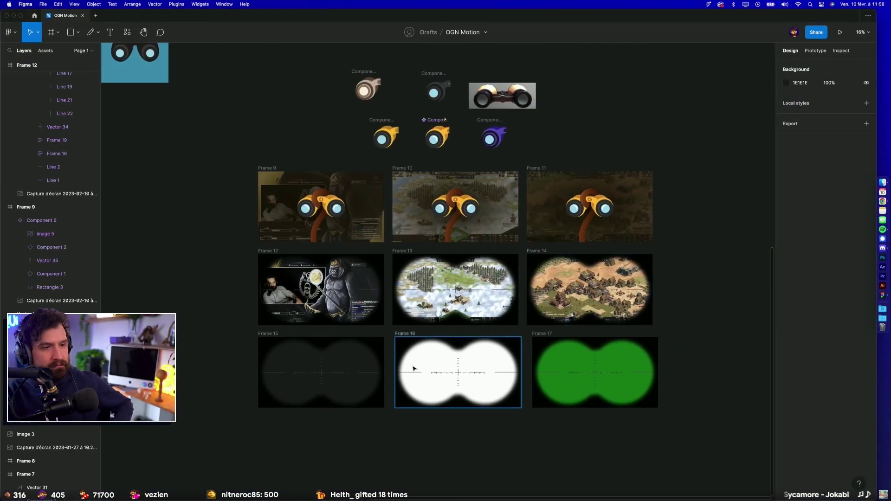
# Step: Tidy Frames 9–17 into a grid with 88 spacing between rows and columns
pyautogui.moveTo(209, 157); pyautogui.dragTo(690, 440)
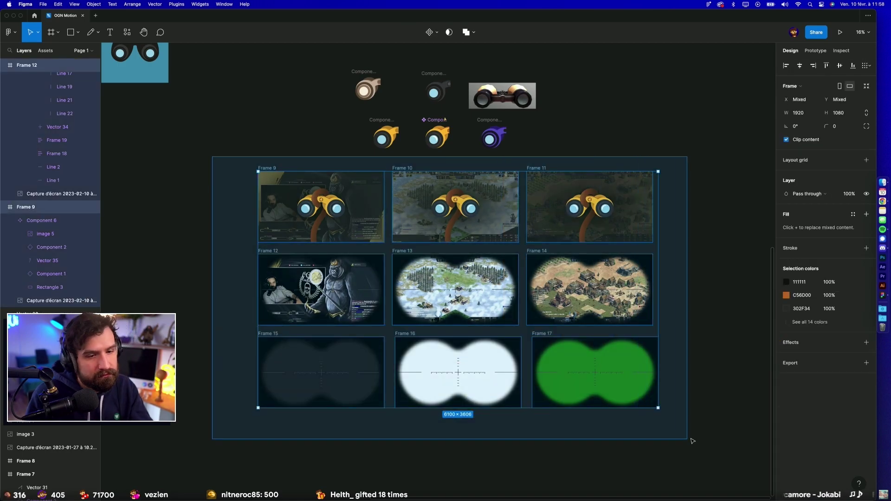
pyautogui.click(862, 65)
pyautogui.click(823, 79)
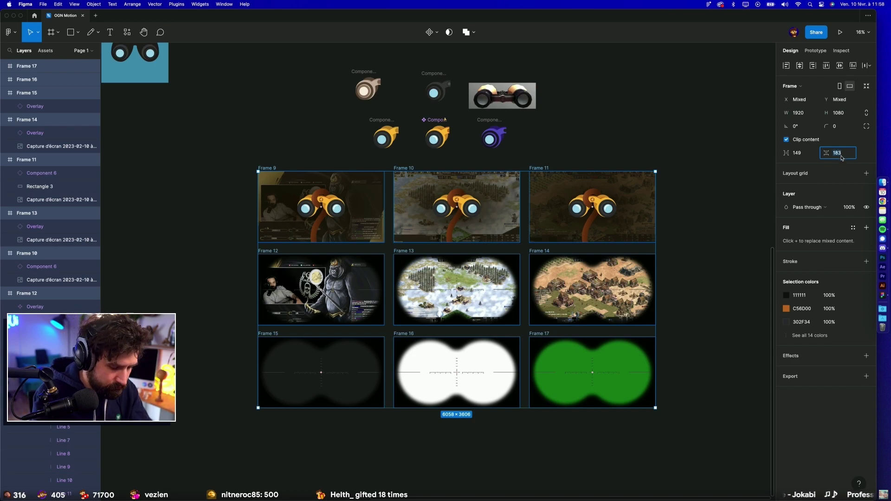
pyautogui.write('88')
pyautogui.press('Return')
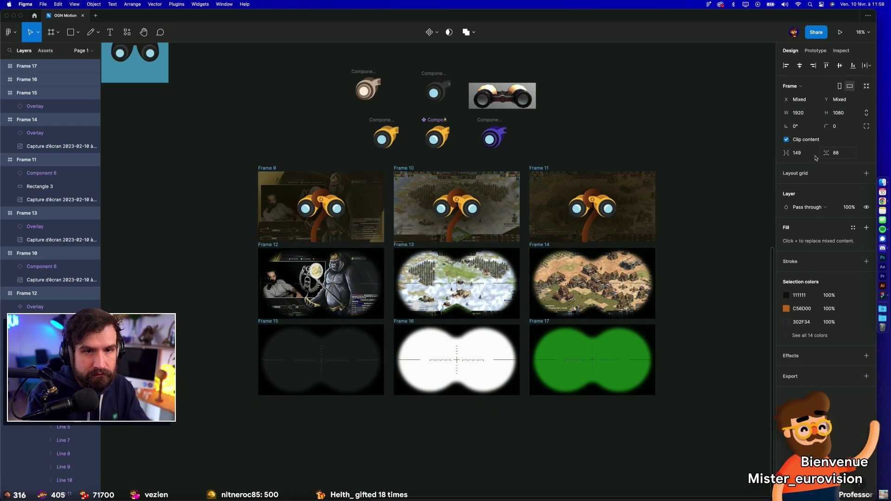
pyautogui.click(797, 153)
pyautogui.write('88')
pyautogui.press('Return')
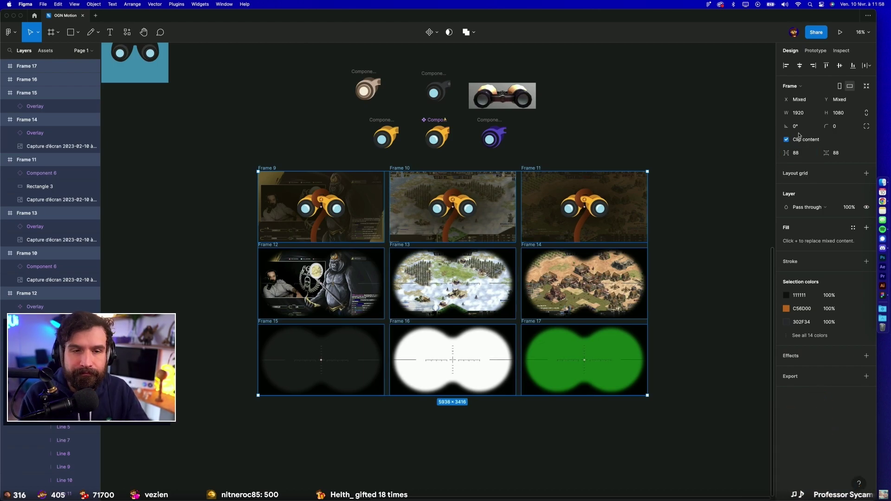
# Step: Give the nine frames a corner radius of 856
pyautogui.click(835, 126)
pyautogui.write('8')
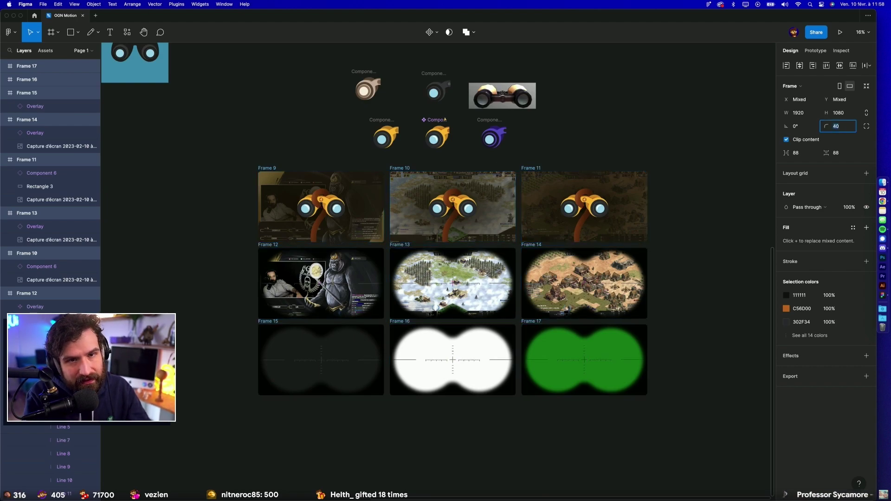
pyautogui.write('56')
pyautogui.press('Return')
pyautogui.click(716, 234)
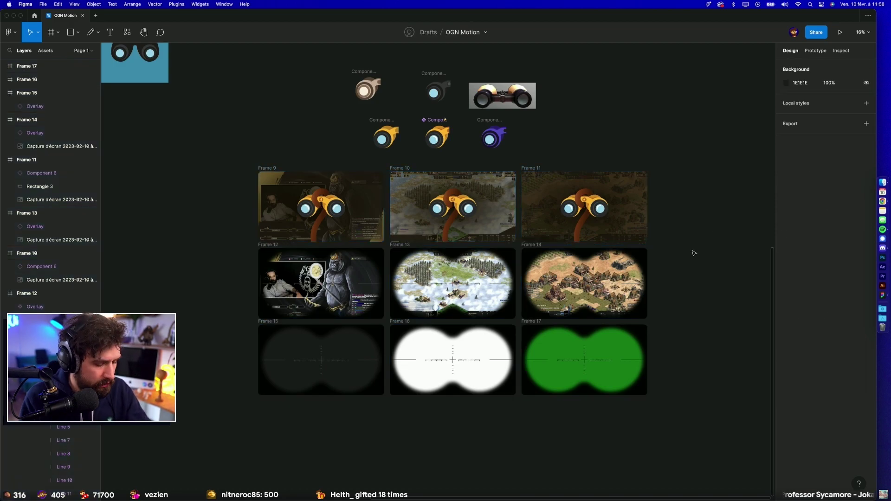
# Step: Draw a section around the whole frame grid, discarding an accidental slice first
pyautogui.click(58, 32)
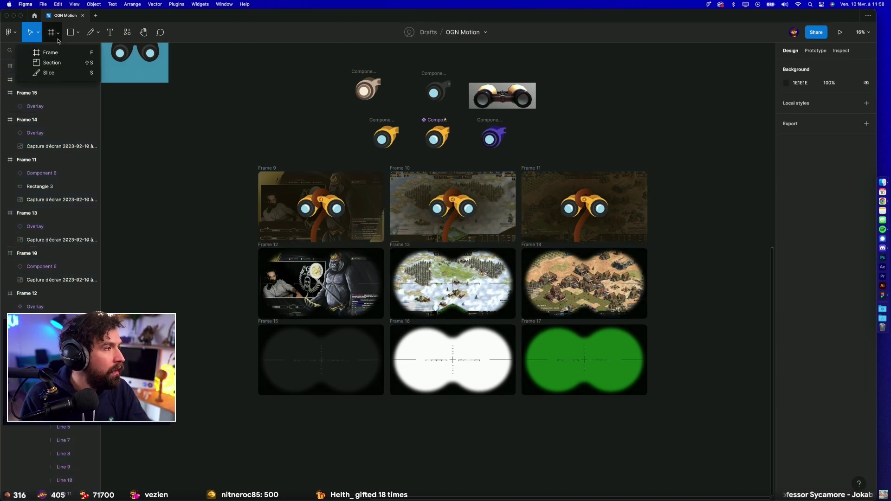
pyautogui.click(45, 72)
pyautogui.moveTo(250, 161); pyautogui.dragTo(657, 403)
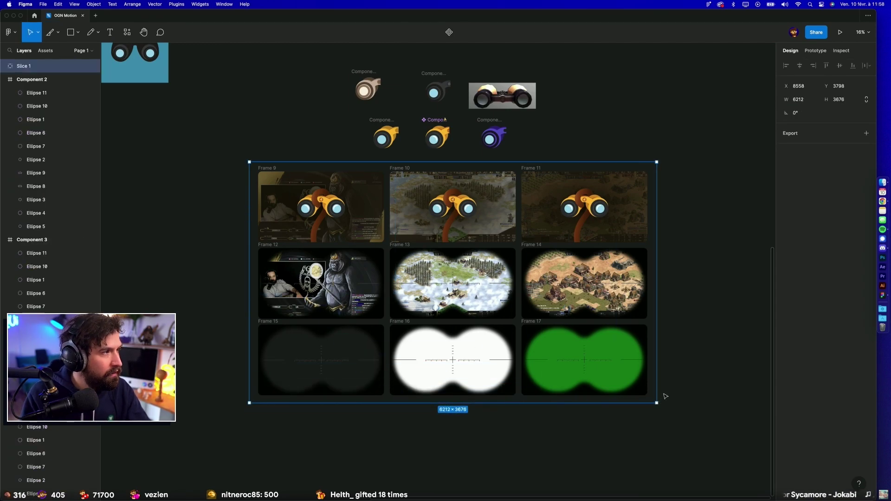
pyautogui.press('Delete')
pyautogui.click(58, 32)
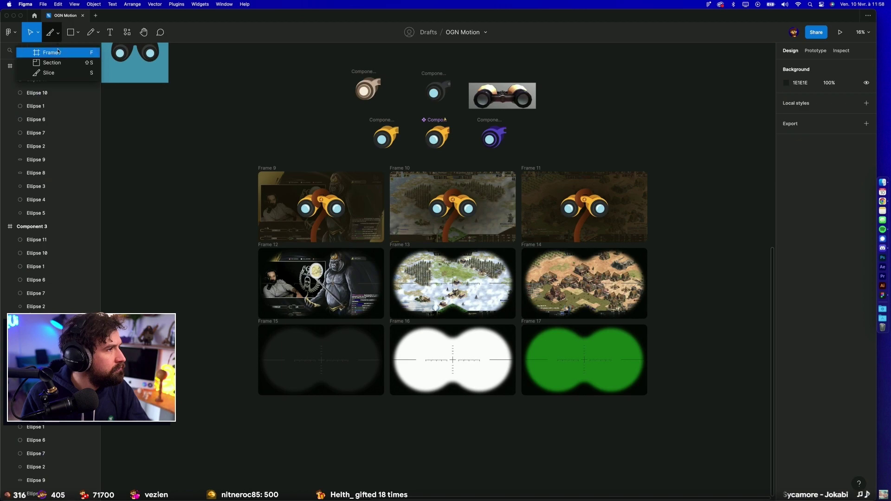
pyautogui.click(79, 72)
pyautogui.moveTo(251, 159); pyautogui.dragTo(657, 403)
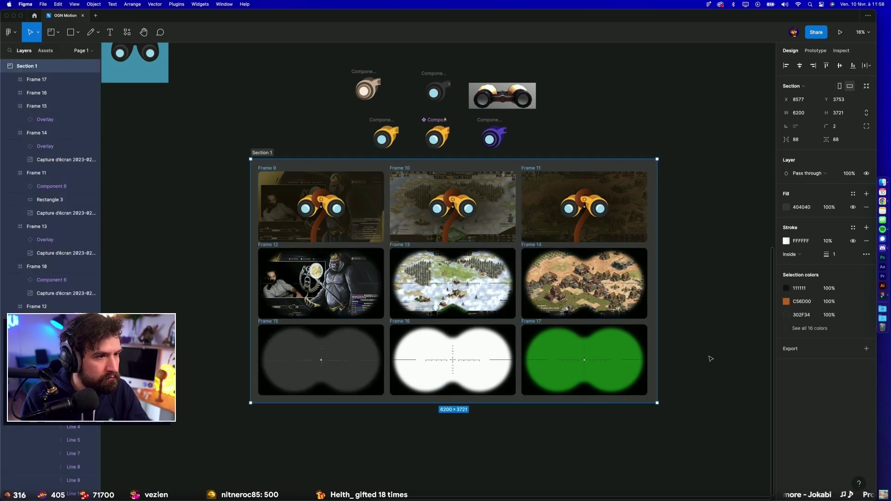
# Step: Fill Section 1 with 181818 and shift it slightly right and down
pyautogui.click(804, 208)
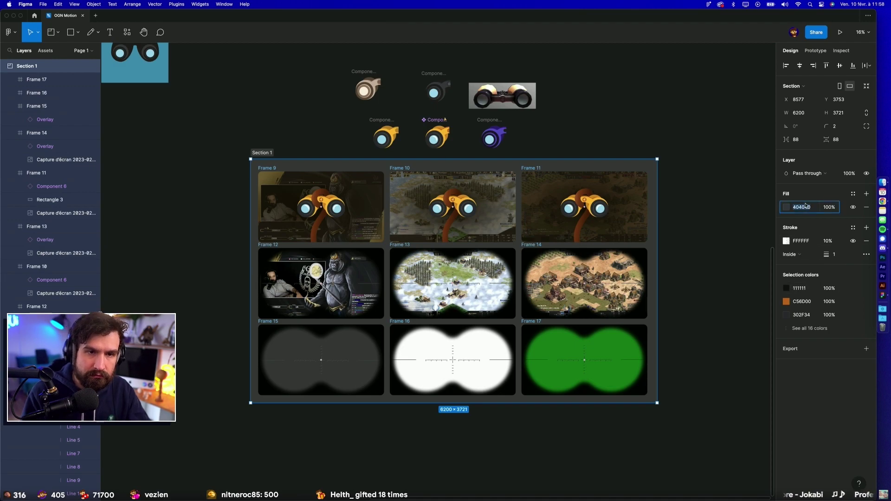
pyautogui.write('1818')
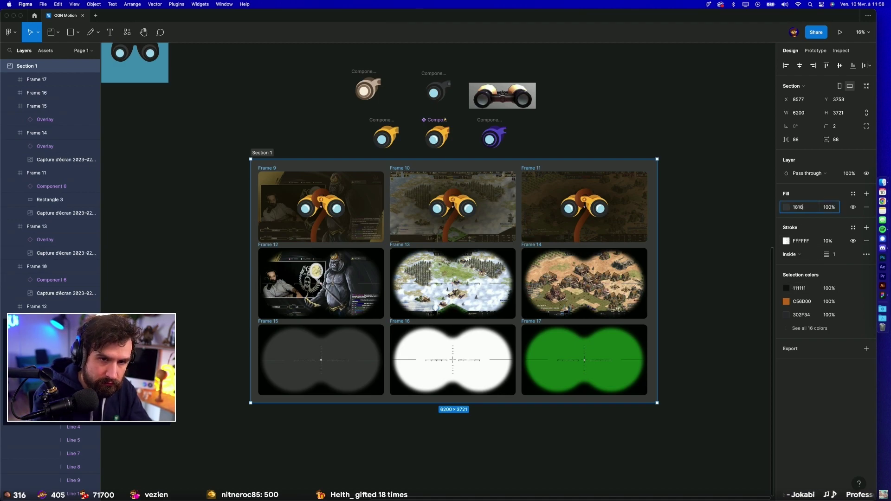
pyautogui.write('18')
pyautogui.press('Return')
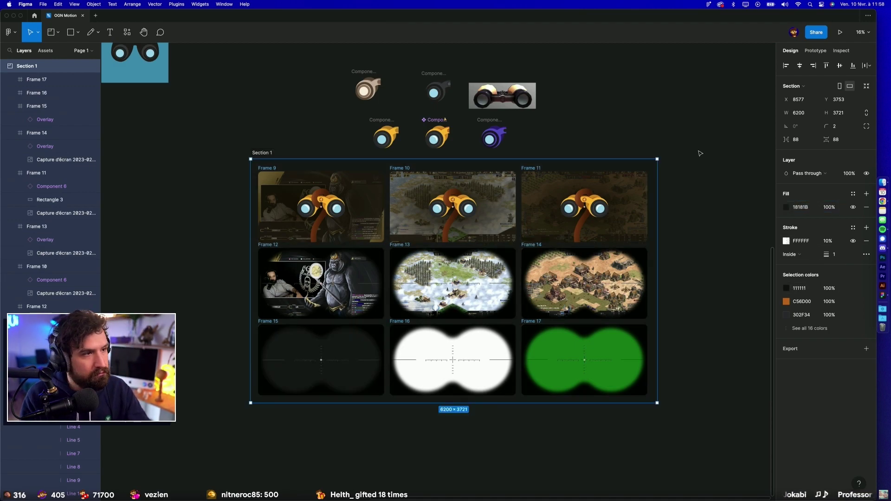
pyautogui.moveTo(262, 156)
pyautogui.mouseDown()
pyautogui.moveTo(294, 177)
pyautogui.moveTo(257, 152)
pyautogui.mouseUp()
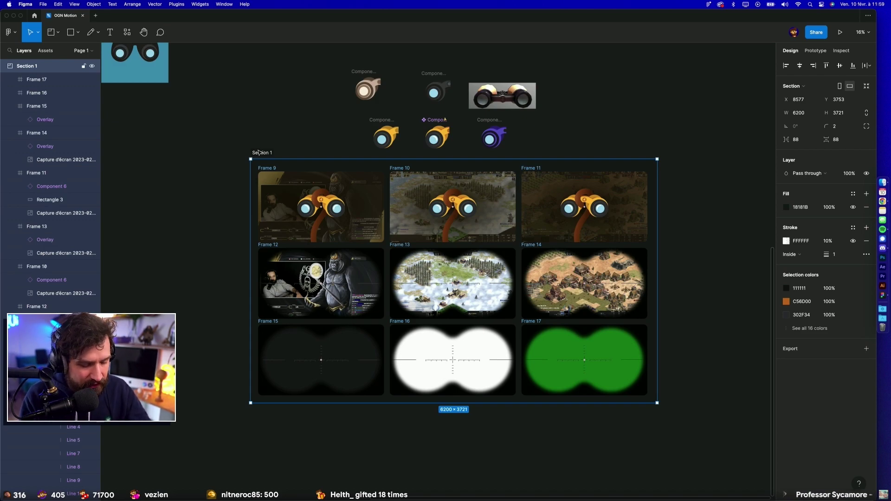
# Step: Copy Section 1 to the clipboard as a PNG
pyautogui.press('super+shift+c')
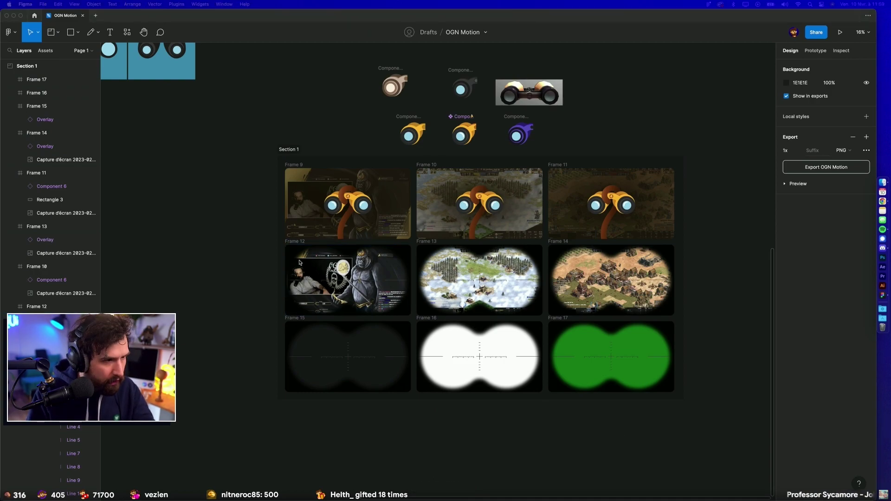
# Step: Pull Section 1's top edge down slightly
pyautogui.click(289, 154)
pyautogui.scroll(5, 290, 158)
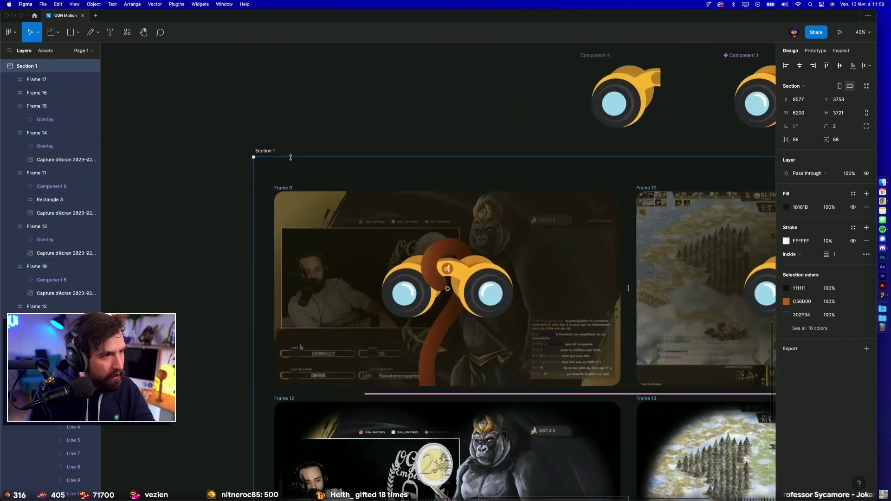
pyautogui.moveTo(290, 169); pyautogui.dragTo(289, 173)
pyautogui.scroll(-10, 311, 176)
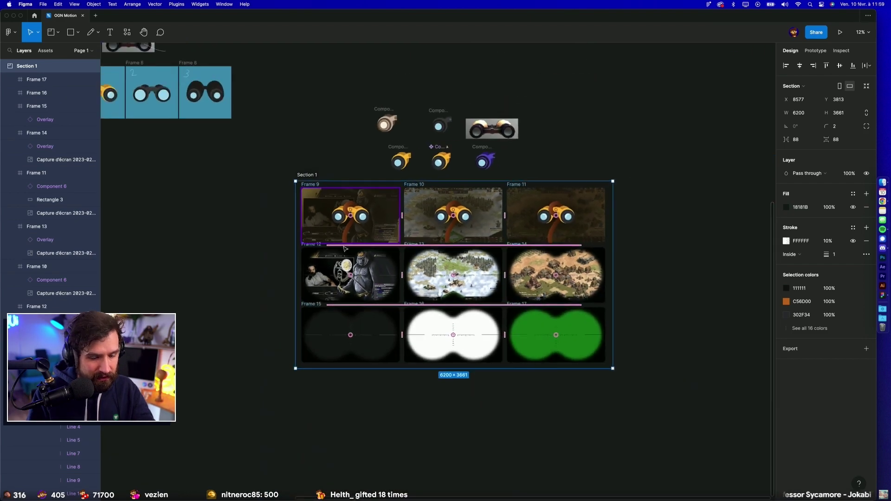
# Step: Add a 1x JPG export setting to Section 1 without saving the file
pyautogui.click(866, 348)
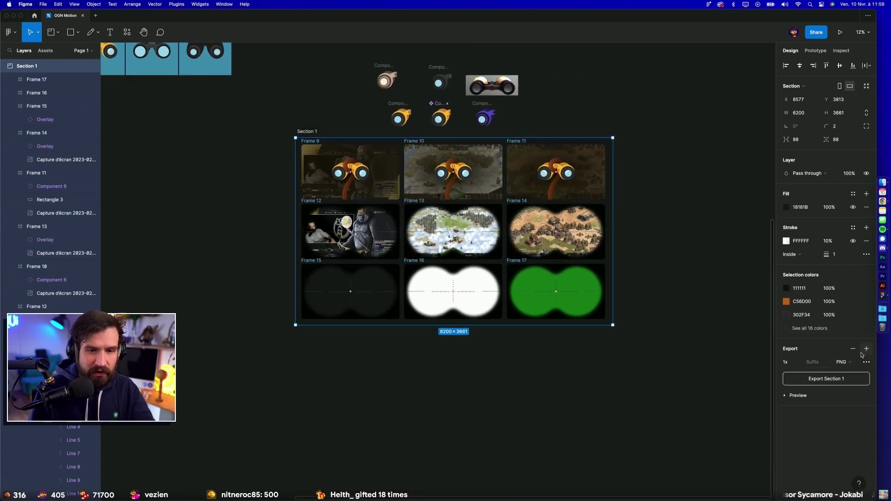
pyautogui.click(840, 363)
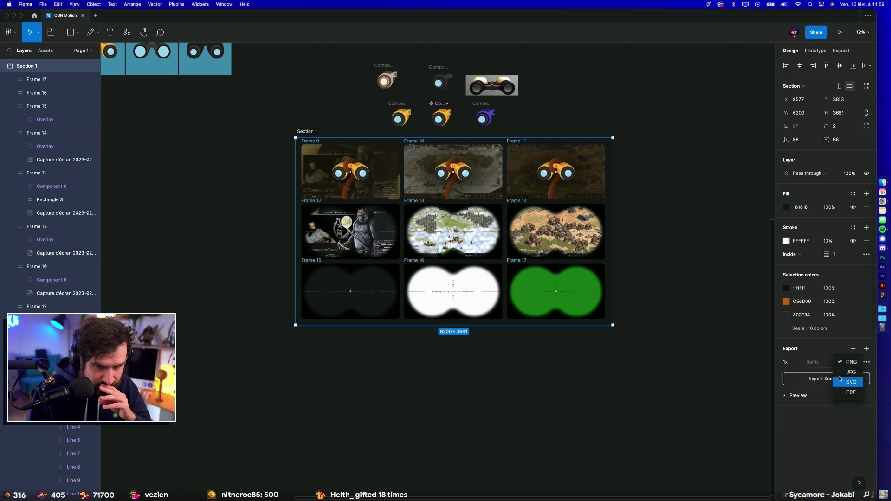
pyautogui.click(851, 372)
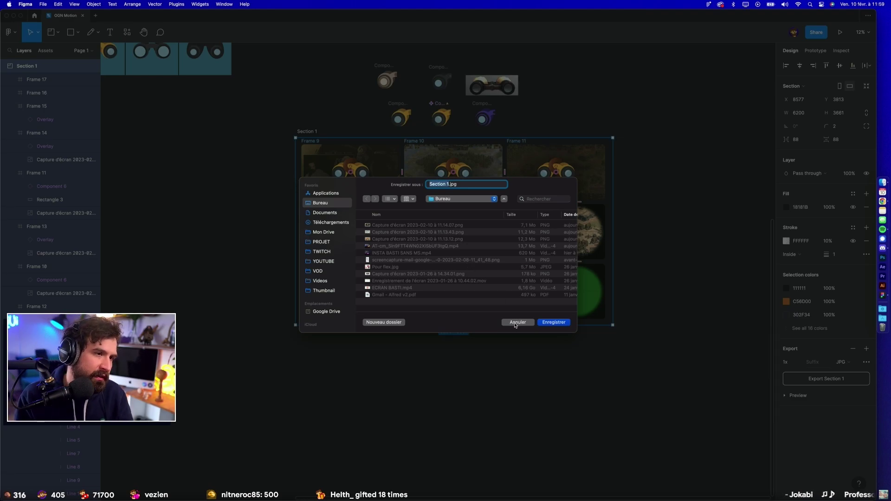
pyautogui.click(515, 324)
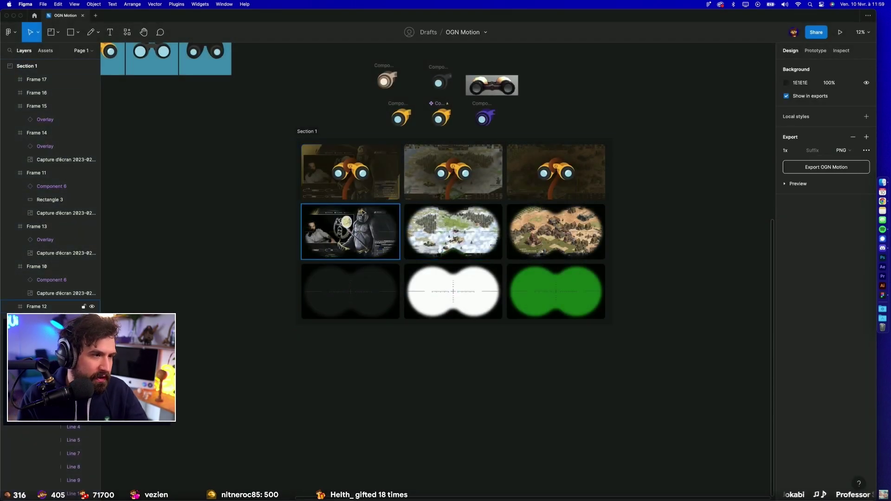
# Step: Tint the black 000000 in Frames 12–17 a near-black warm brown
pyautogui.click(363, 213)
pyautogui.keyDown('shift'); pyautogui.click(402, 231); pyautogui.keyUp('shift')
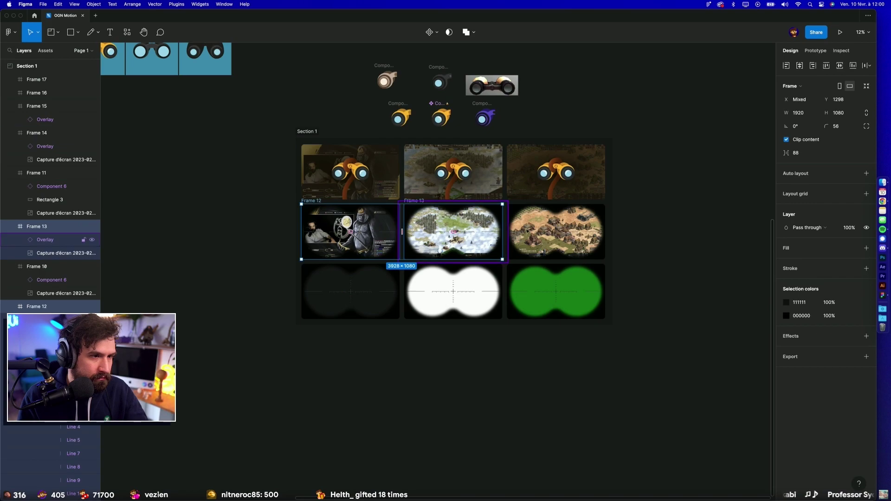
pyautogui.keyDown('shift'); pyautogui.click(556, 231); pyautogui.keyUp('shift')
pyautogui.keyDown('shift'); pyautogui.click(556, 291); pyautogui.keyUp('shift')
pyautogui.keyDown('shift'); pyautogui.click(453, 291); pyautogui.keyUp('shift')
pyautogui.keyDown('shift'); pyautogui.click(350, 291); pyautogui.keyUp('shift')
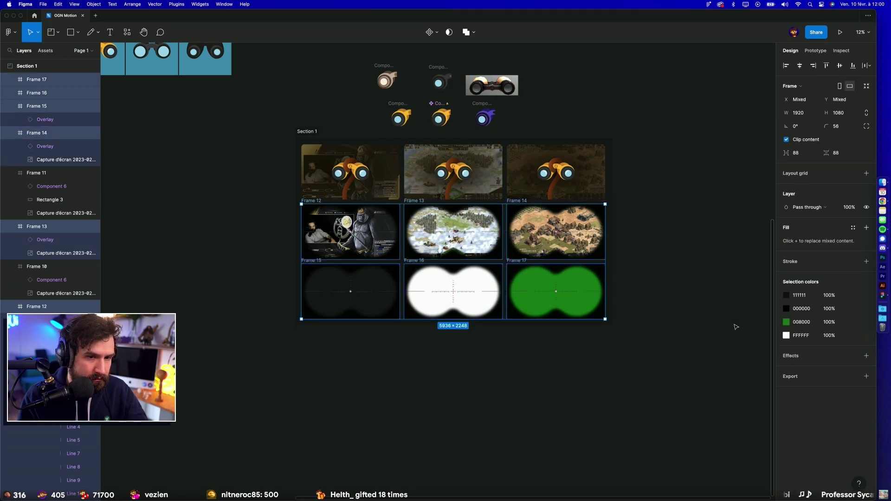
pyautogui.click(786, 308)
pyautogui.click(708, 402)
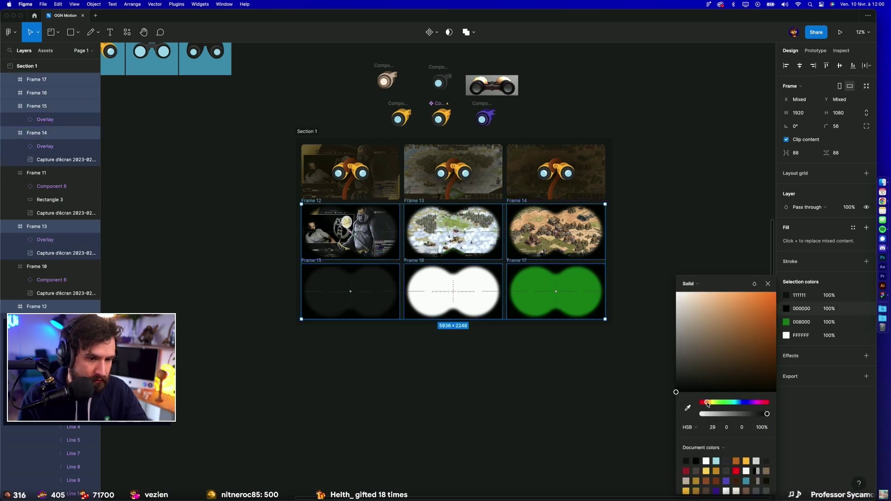
pyautogui.moveTo(728, 380)
pyautogui.mouseDown()
pyautogui.moveTo(751, 381)
pyautogui.moveTo(698, 386)
pyautogui.mouseUp()
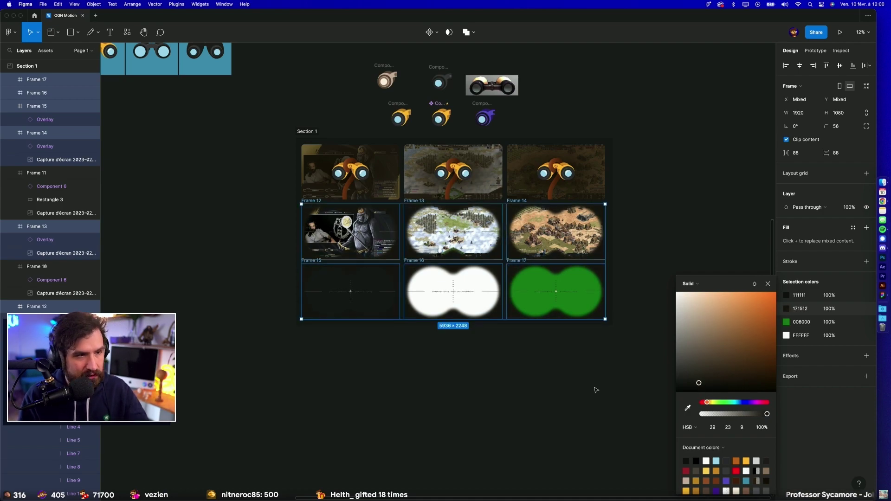
pyautogui.click(592, 388)
# Step: Export Section 1 as jumelles.jpg and switch to the Finder desktop
pyautogui.click(307, 131)
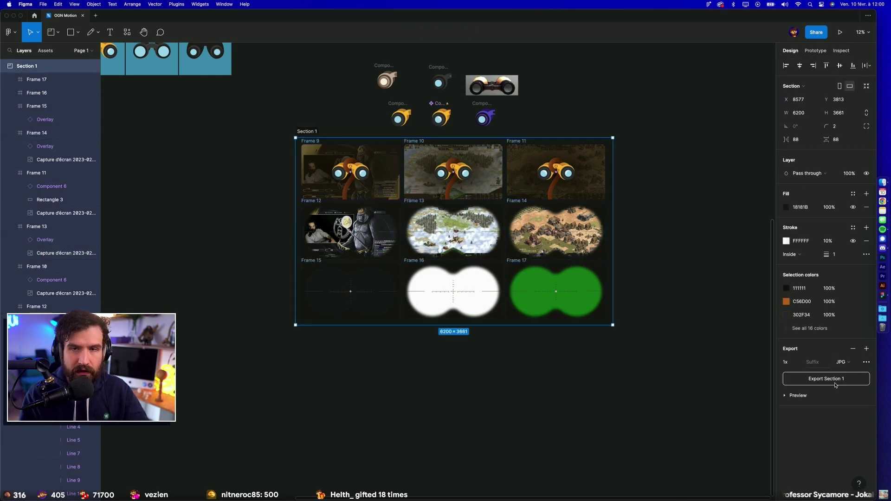
pyautogui.click(835, 384)
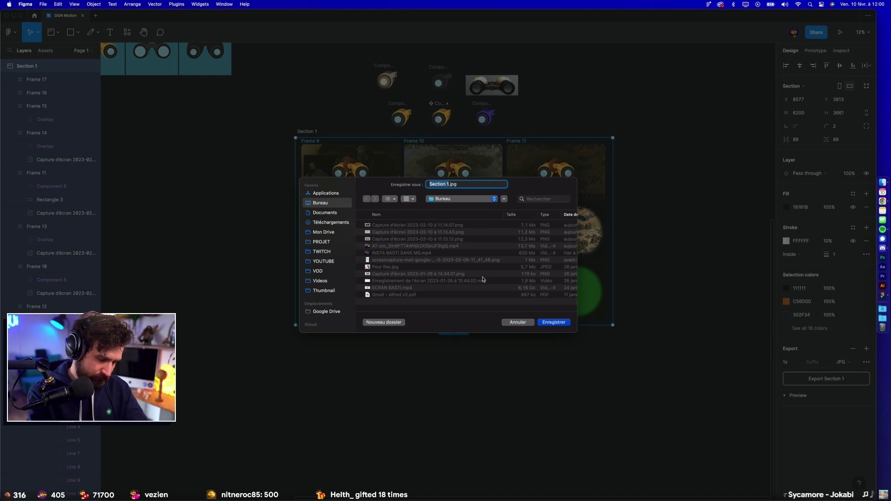
pyautogui.write('jumelles')
pyautogui.press('Return')
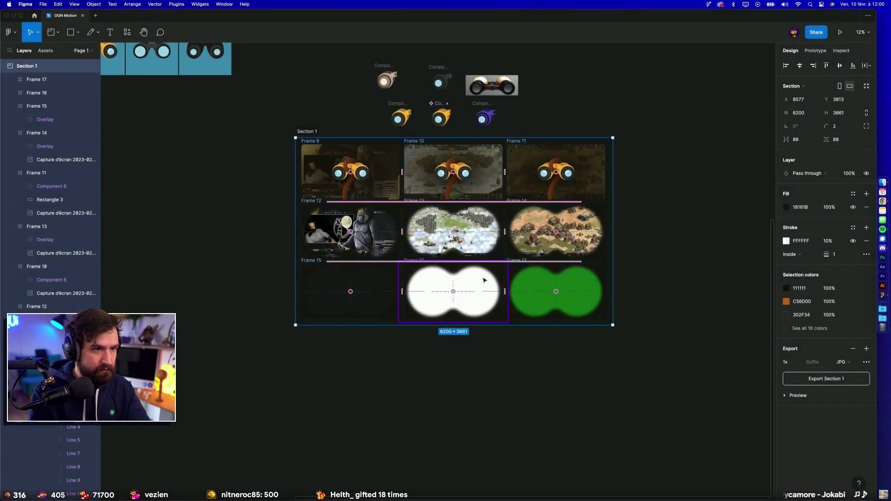
pyautogui.click(441, 408)
pyautogui.hotkey('ctrl', 'Up')
pyautogui.click(557, 353)
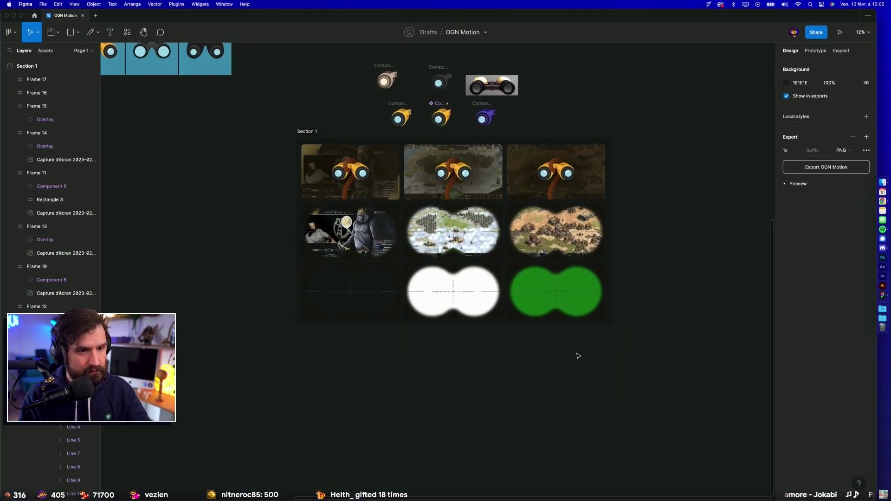
pyautogui.hotkey('ctrl', 'Right')
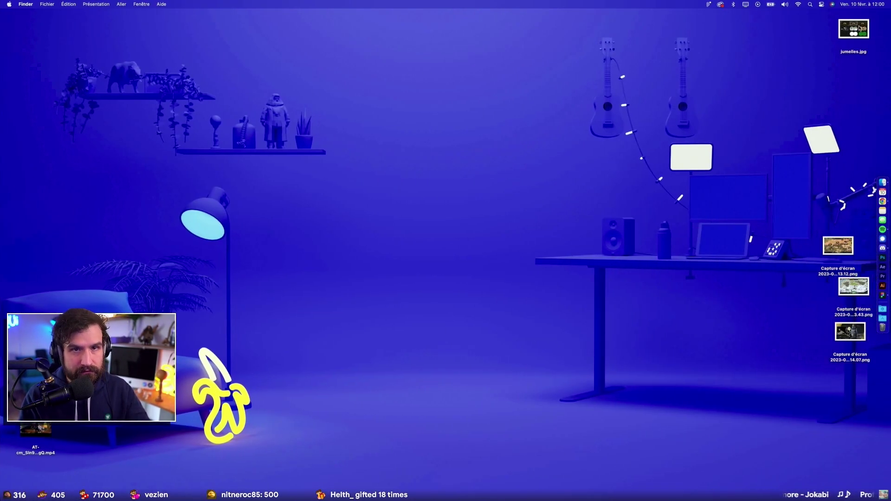
# Step: Quick Look jumelles.jpg on the desktop, then open it in Adobe Photoshop 2023
pyautogui.moveTo(859, 28); pyautogui.dragTo(687, 186)
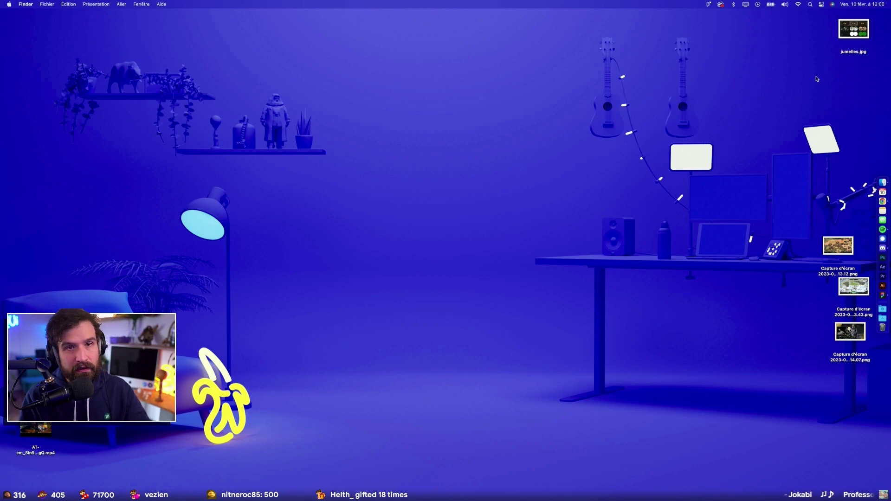
pyautogui.press('space')
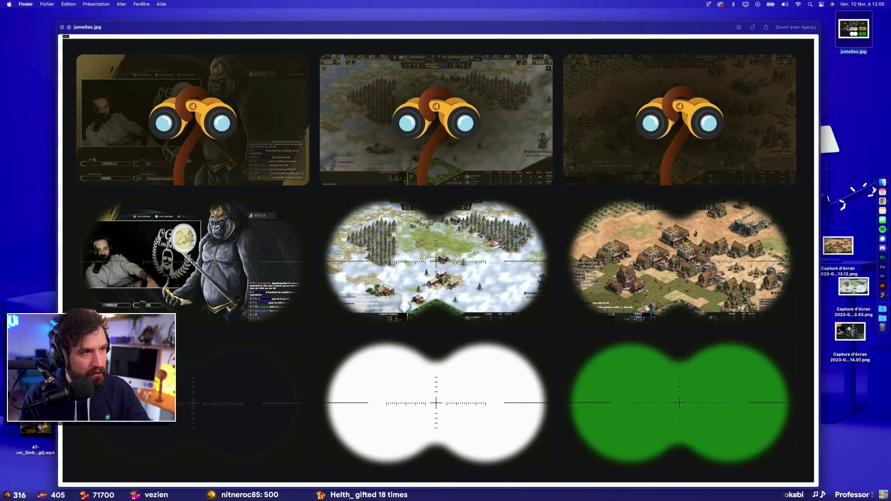
pyautogui.press('space')
pyautogui.rightClick(849, 29)
pyautogui.moveTo(805, 41)
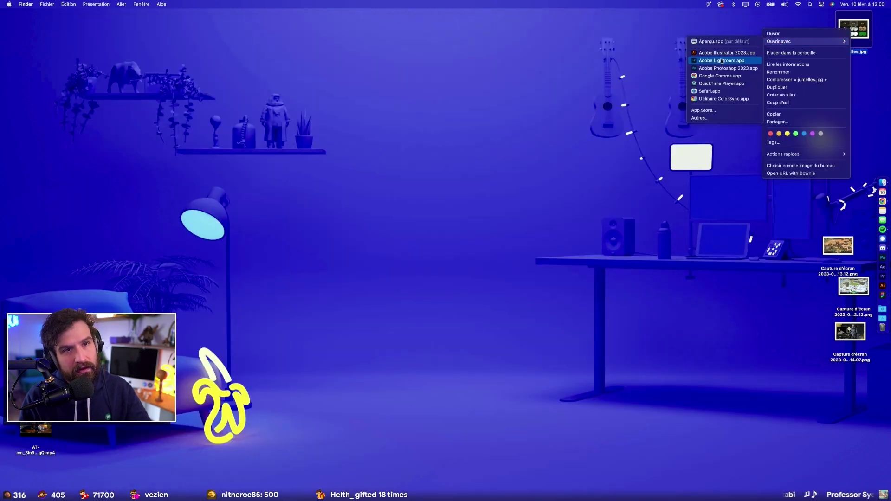
pyautogui.click(716, 63)
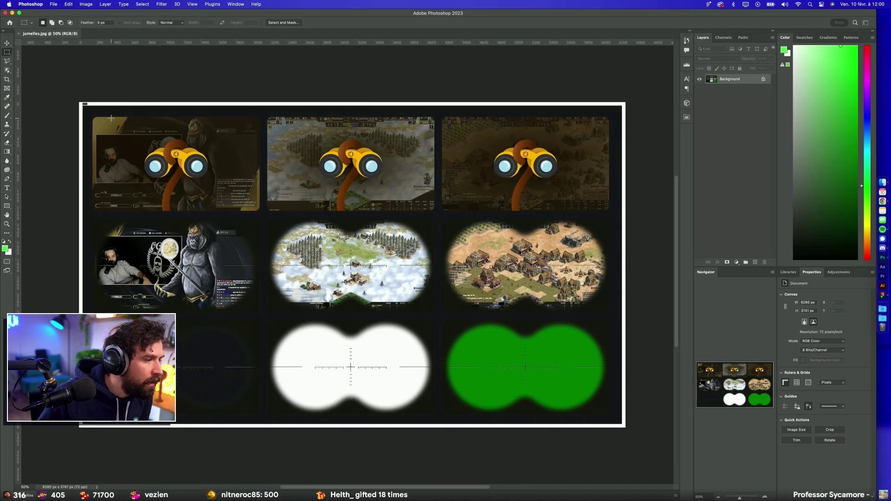
# Step: Scroll around the jumelles.jpg board to inspect it
pyautogui.scroll(5, 79, 100)
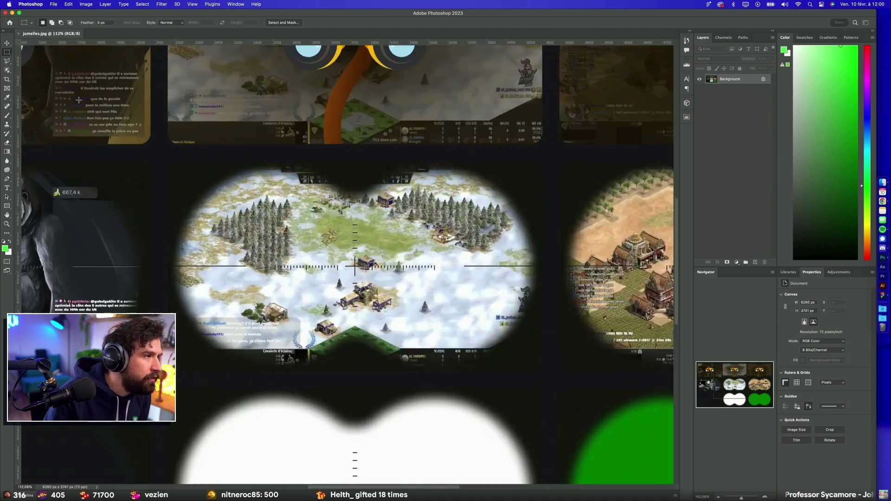
pyautogui.scroll(10, 79, 100)
pyautogui.hscroll(-10, 79, 100)
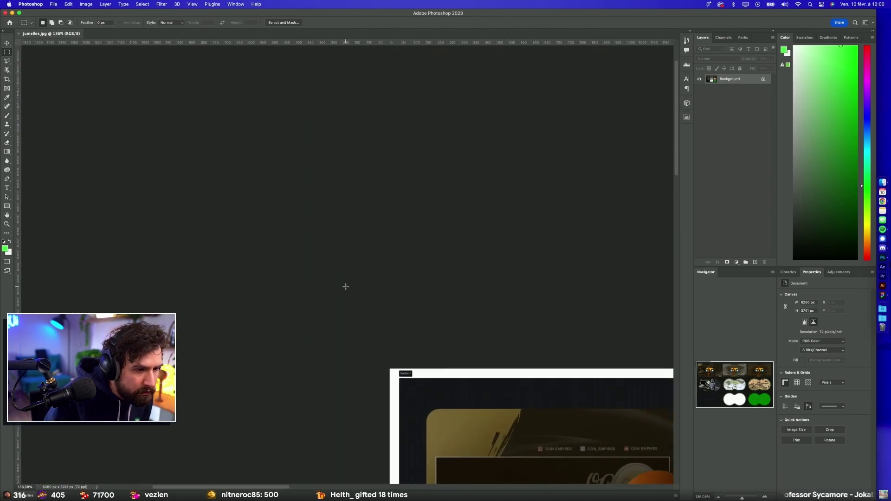
pyautogui.scroll(-5, 336, 313)
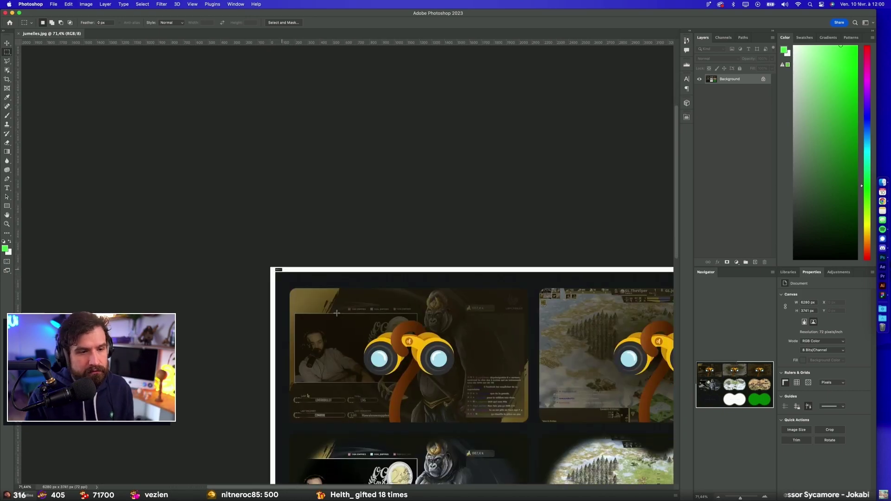
pyautogui.scroll(-5, 337, 314)
pyautogui.hscroll(5, 336, 313)
pyautogui.scroll(-5, 353, 278)
pyautogui.scroll(-2, 375, 226)
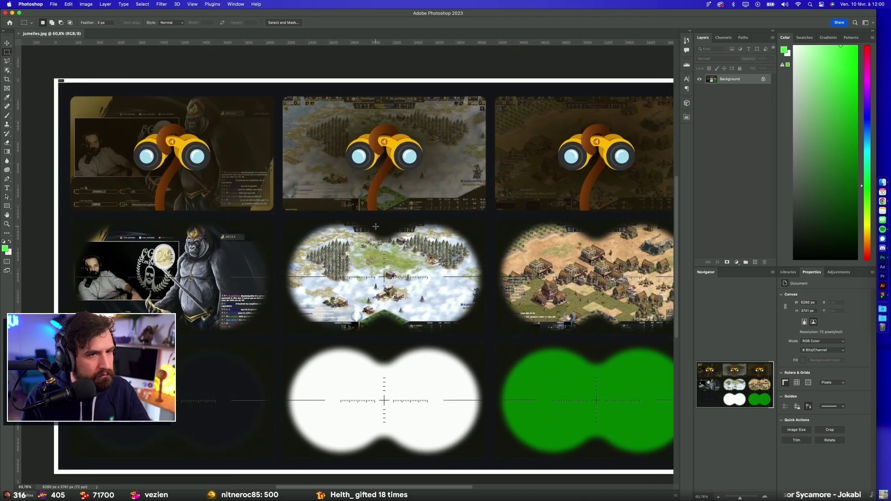
pyautogui.hscroll(5, 375, 226)
pyautogui.hscroll(1, 375, 227)
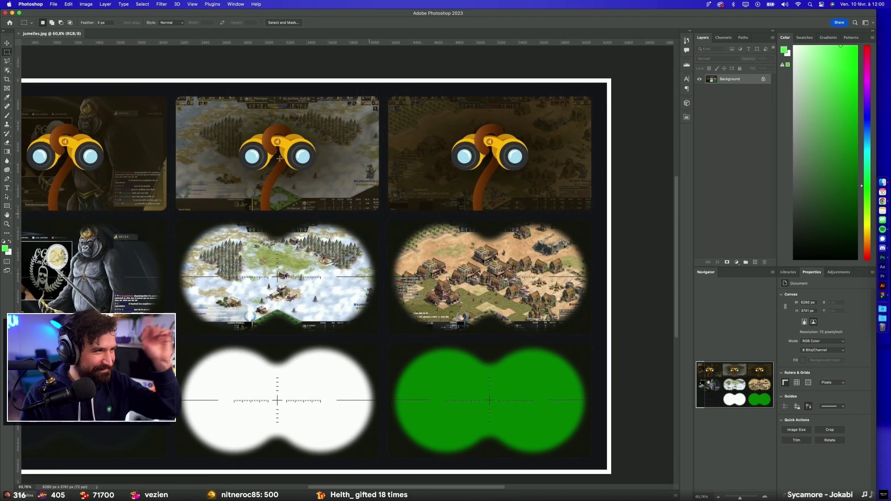
# Step: Save over jumelles.jpg on the desktop as a quality 6 Medium progressive JPEG
pyautogui.click(52, 4)
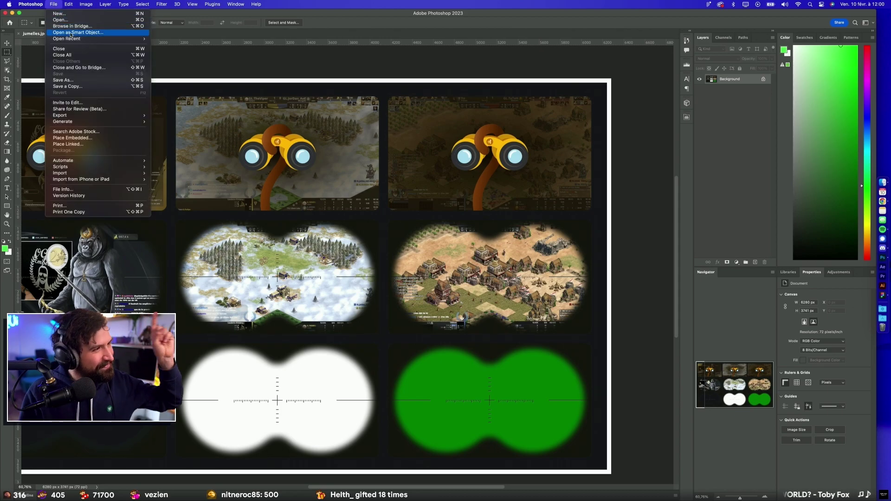
pyautogui.click(84, 82)
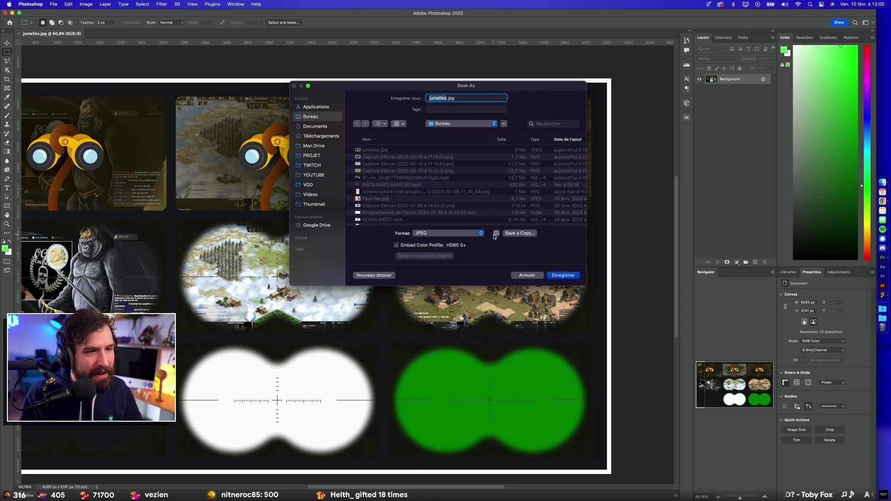
pyautogui.click(557, 276)
pyautogui.click(467, 217)
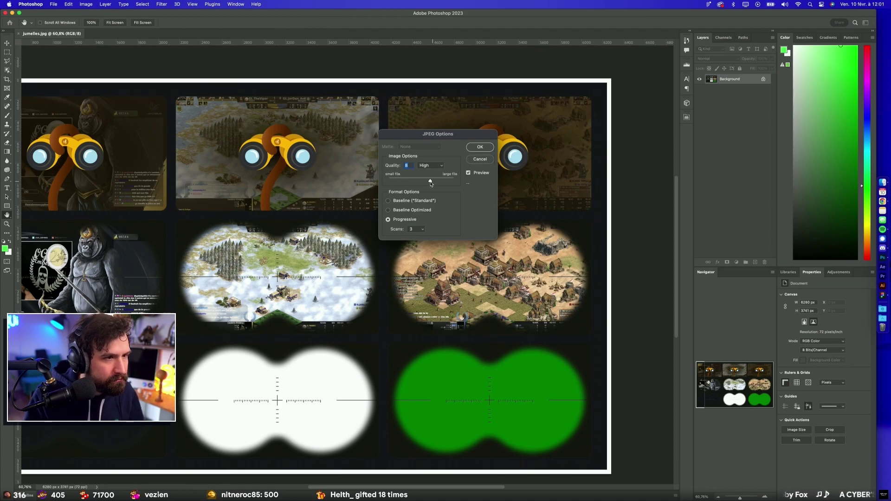
pyautogui.click(480, 147)
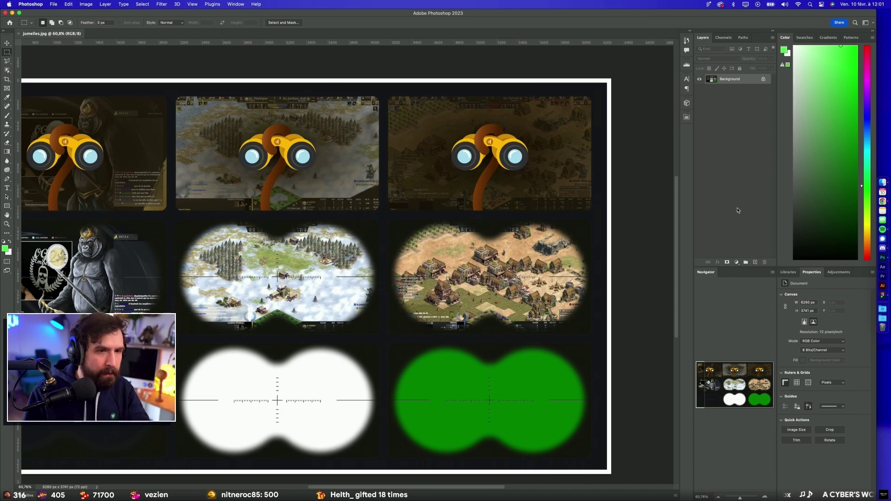
# Step: Hide Photoshop and drag jumelles.jpg from the desktop into another window
pyautogui.press('super+h')
pyautogui.click(849, 35)
pyautogui.moveTo(848, 36); pyautogui.dragTo(550, 443)
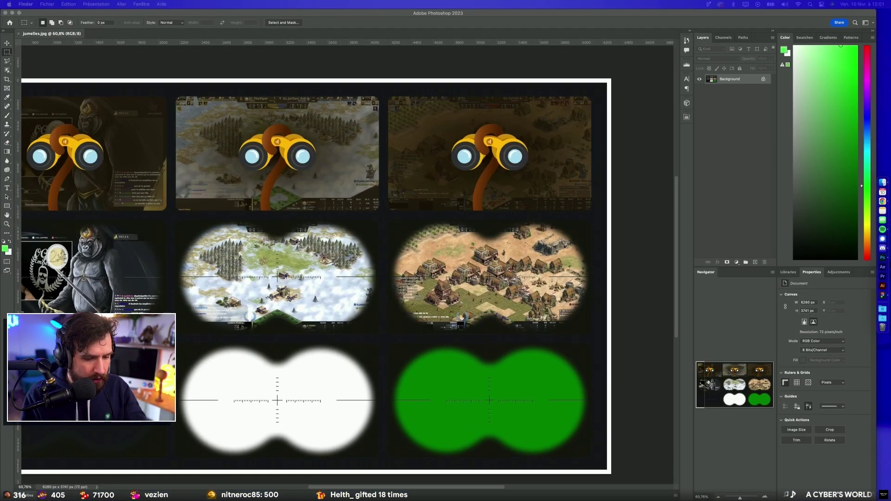
# Step: Close the Photoshop document and return to the OGN Motion file in Figma
pyautogui.press('super+Tab')
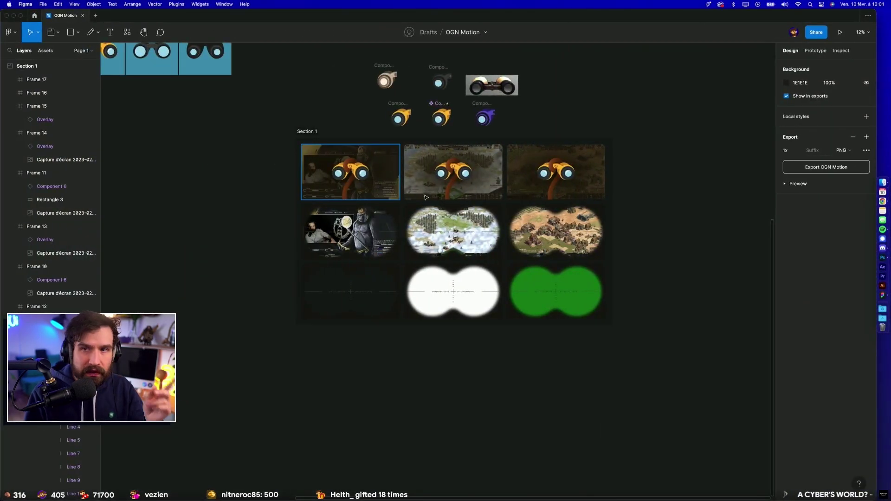
pyautogui.press('super+Tab')
pyautogui.click(5, 12)
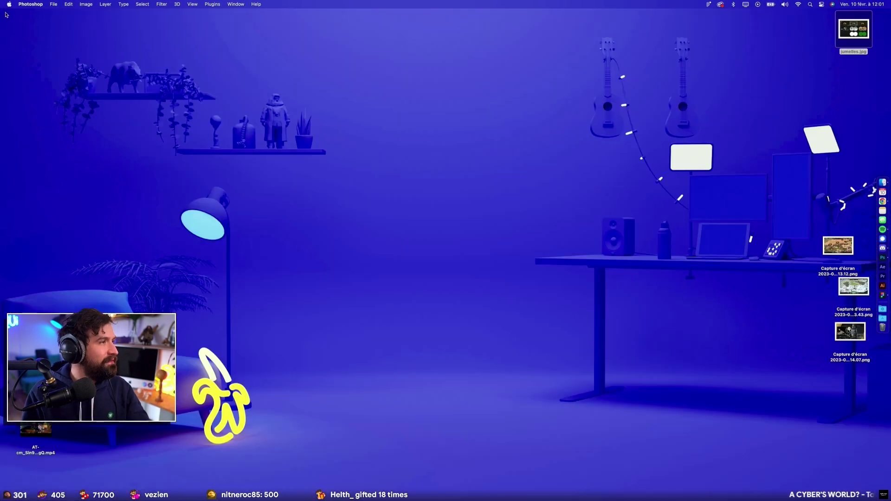
pyautogui.press('super+Tab')
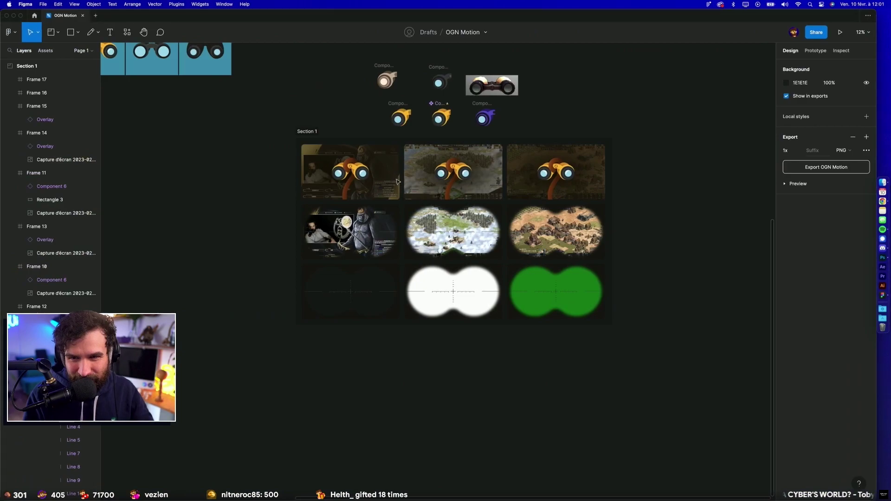
pyautogui.scroll(2, 742, 229)
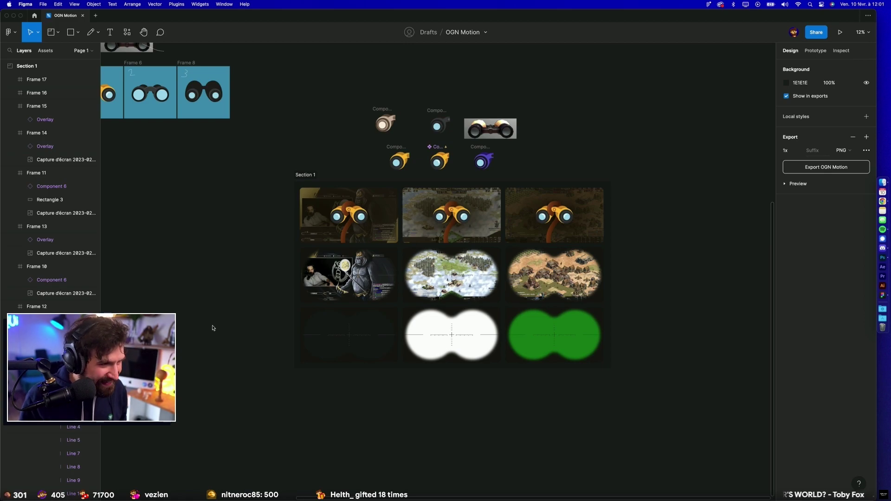
pyautogui.press('super+Tab')
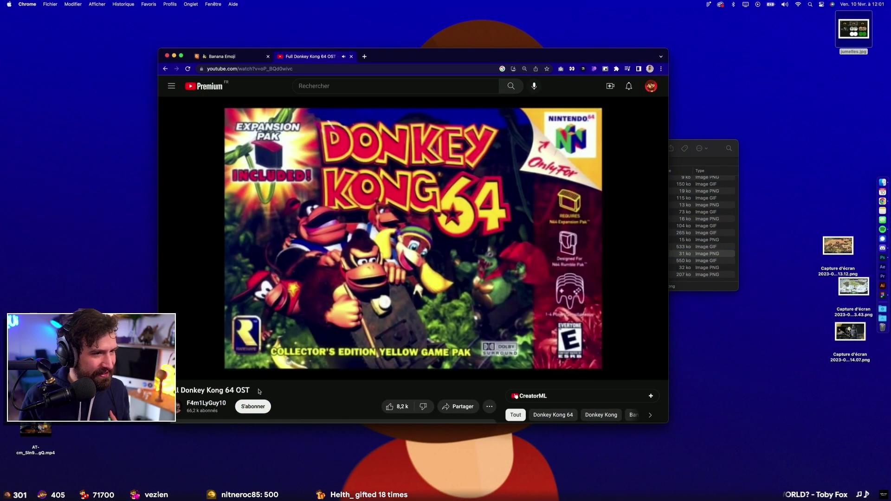
pyautogui.press('super+Tab')
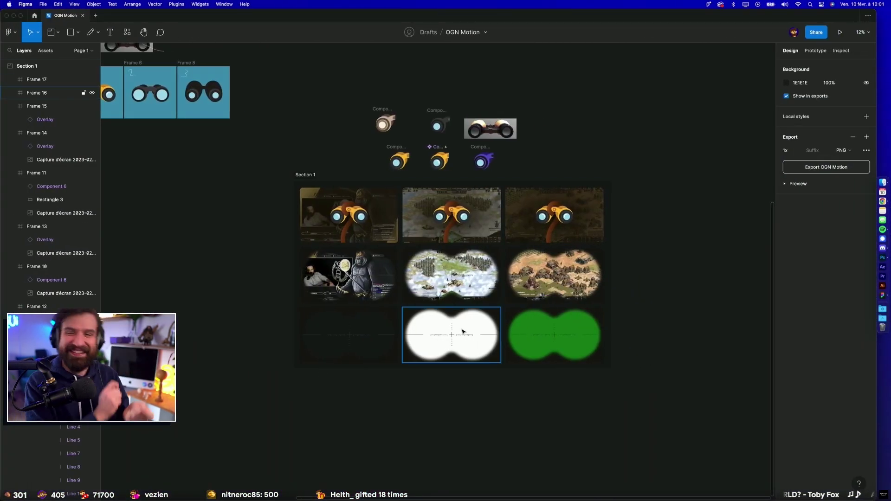
# Step: Hide and re-show the top-right Section 1 screenshot, then zoom out to 7% to see the whole canvas
pyautogui.click(91, 213)
pyautogui.click(92, 212)
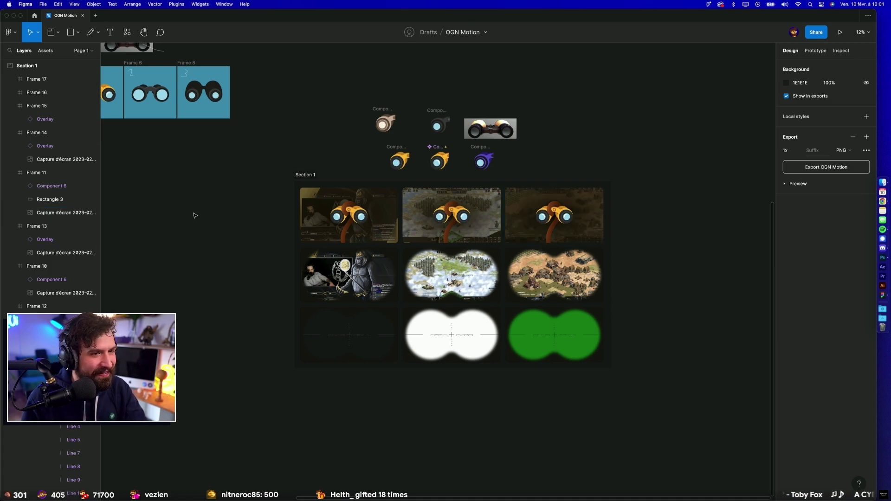
pyautogui.scroll(2, 218, 223)
pyautogui.hscroll(-2, 218, 223)
pyautogui.scroll(-2, 266, 219)
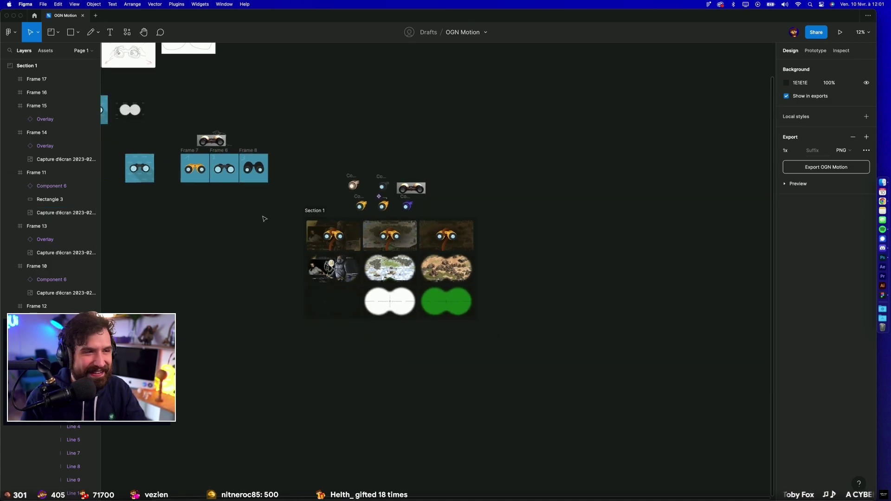
pyautogui.scroll(-2, 271, 285)
pyautogui.scroll(-2, 329, 284)
pyautogui.scroll(-2, 427, 312)
pyautogui.moveTo(427, 312); pyautogui.dragTo(326, 331)
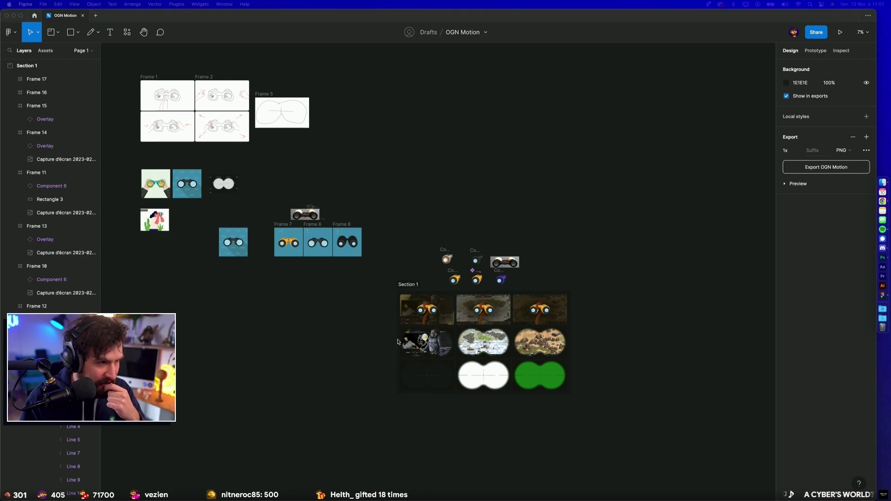
# Step: Rename Page 1 to 'Jumelles'
pyautogui.click(82, 50)
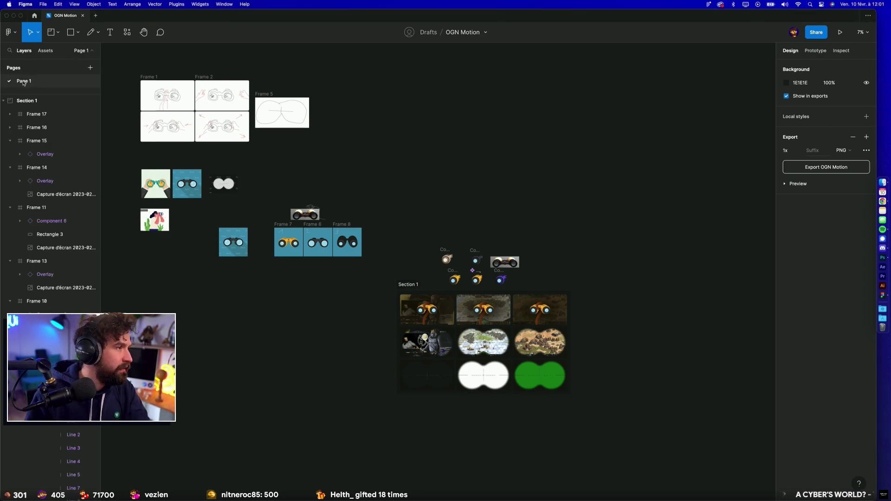
pyautogui.doubleClick(24, 82)
pyautogui.write('Jumelle')
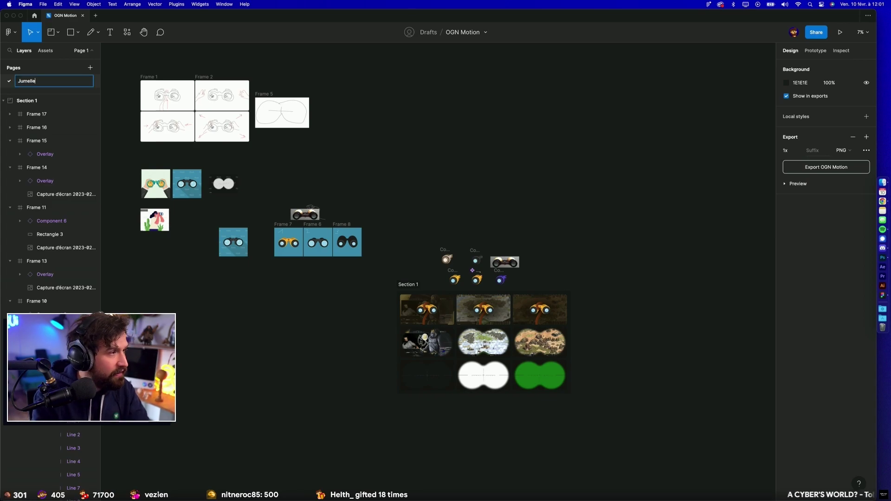
pyautogui.write('s')
pyautogui.press('Return')
# Step: Add a new page named 'Emotes'
pyautogui.click(90, 68)
pyautogui.write('Emote')
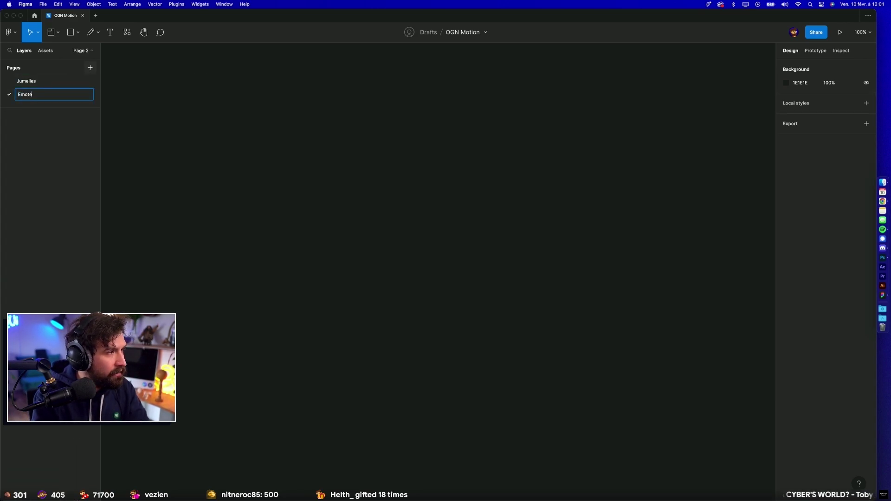
pyautogui.write('s')
pyautogui.press('Return')
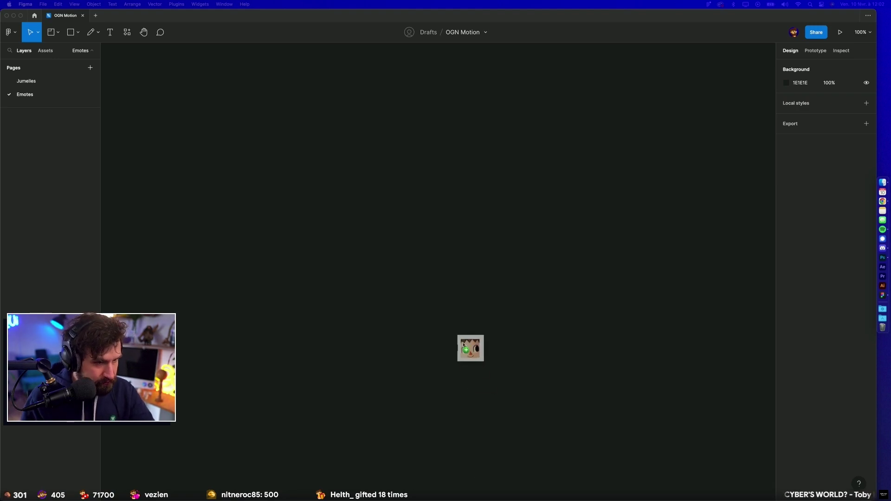
# Step: Drop the villager face image on the Emotes canvas and crop all four white margins to 49×50
pyautogui.moveTo(471, 348); pyautogui.dragTo(518, 294)
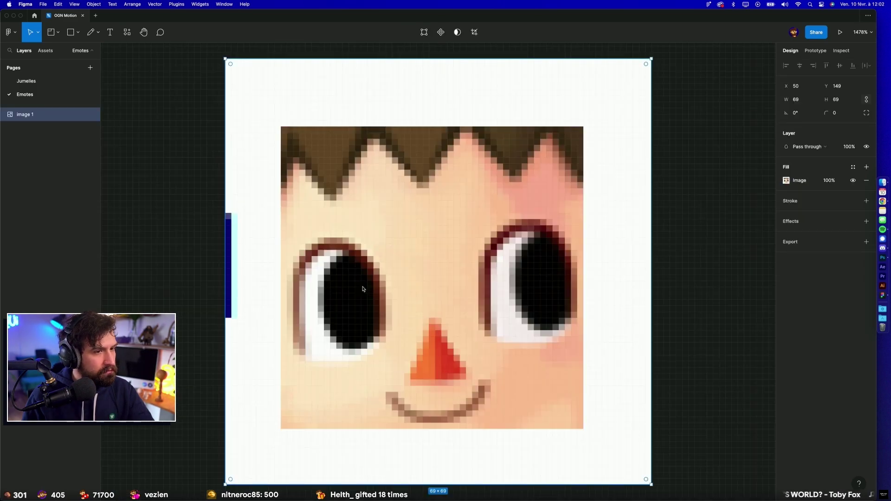
pyautogui.scroll(-3, 360, 269)
pyautogui.moveTo(272, 261); pyautogui.dragTo(309, 257)
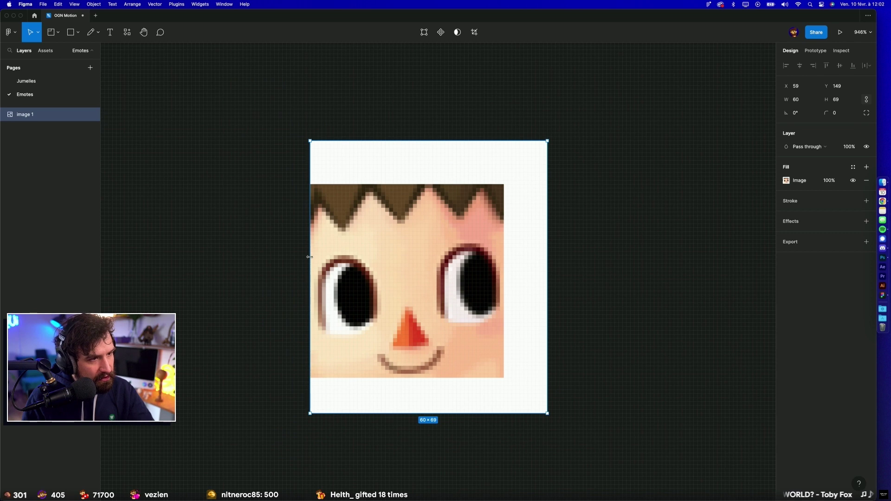
pyautogui.moveTo(374, 141); pyautogui.dragTo(372, 185)
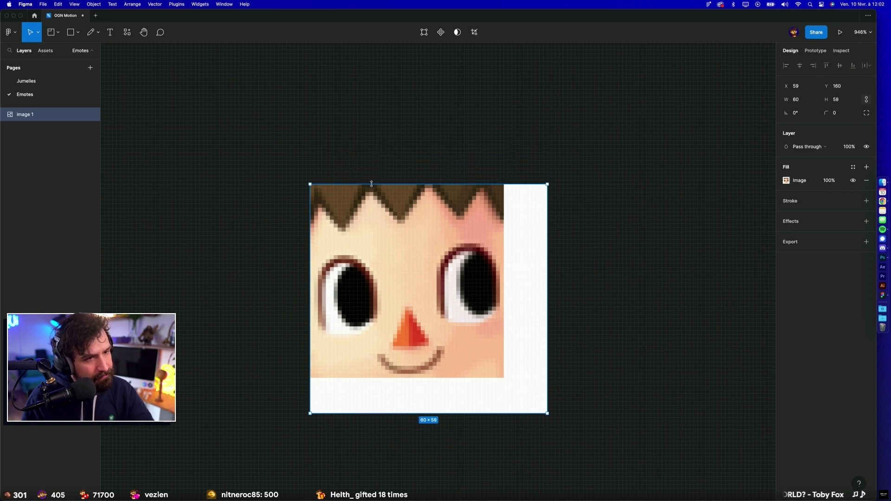
pyautogui.moveTo(544, 211); pyautogui.dragTo(502, 213)
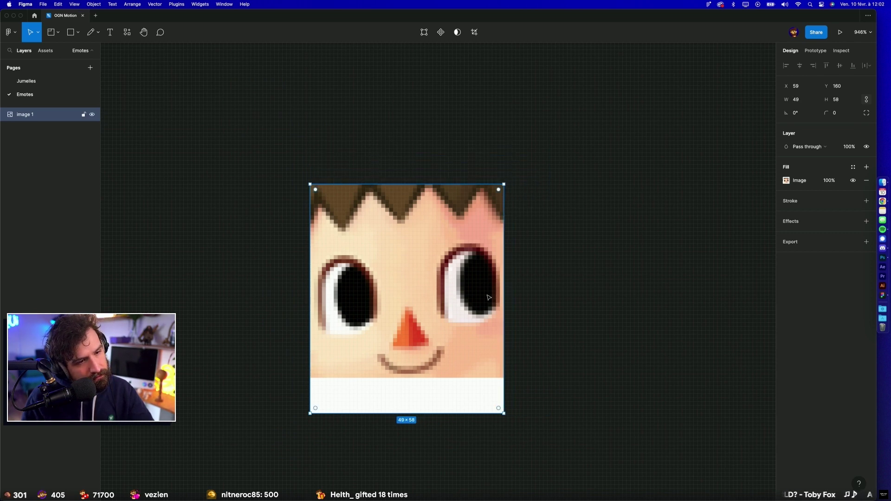
pyautogui.moveTo(486, 414); pyautogui.dragTo(490, 381)
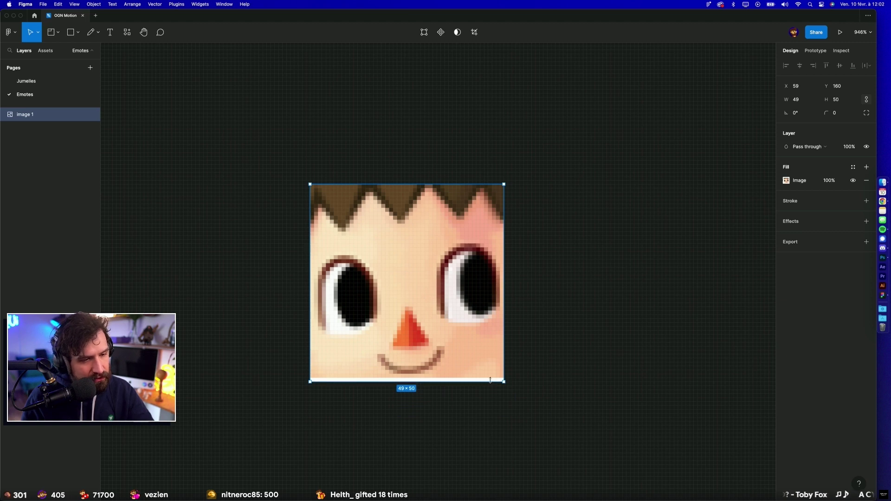
pyautogui.click(563, 358)
pyautogui.scroll(-5, 571, 358)
pyautogui.scroll(2, 494, 344)
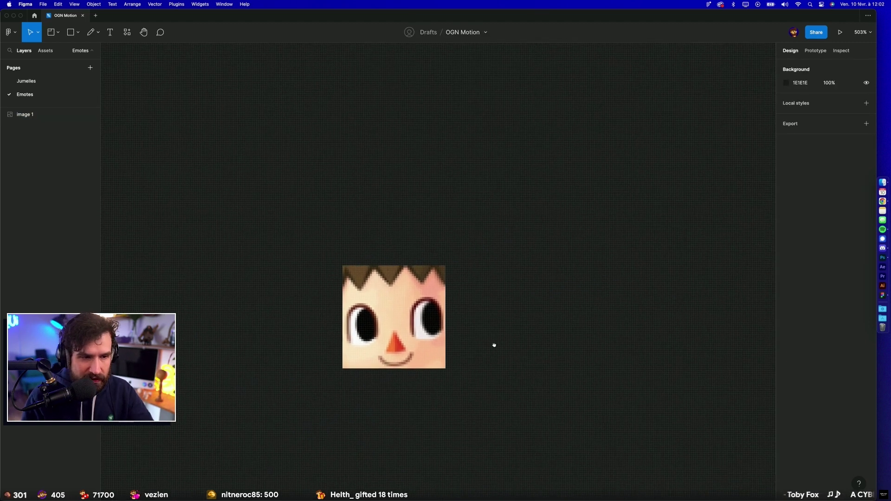
pyautogui.scroll(-3, 485, 329)
# Step: Draw a flat ellipse over the head with no fill and a black 2 stroke
pyautogui.press('o')
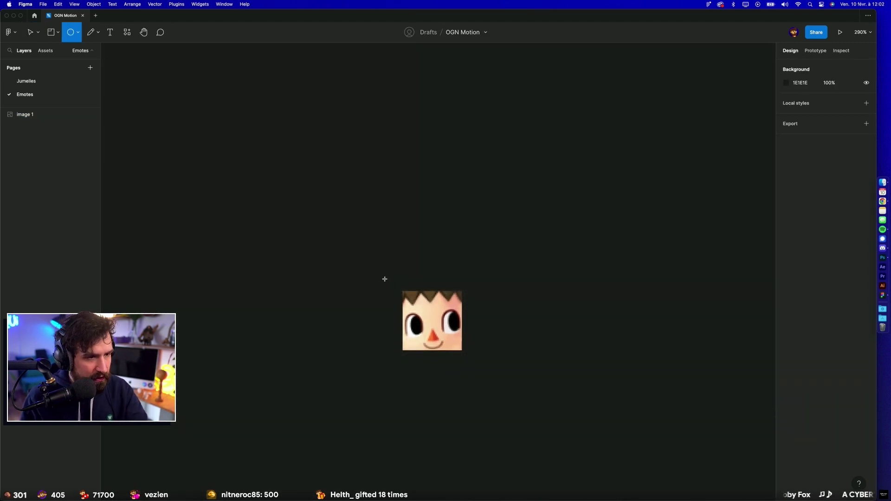
pyautogui.moveTo(388, 279); pyautogui.dragTo(475, 303)
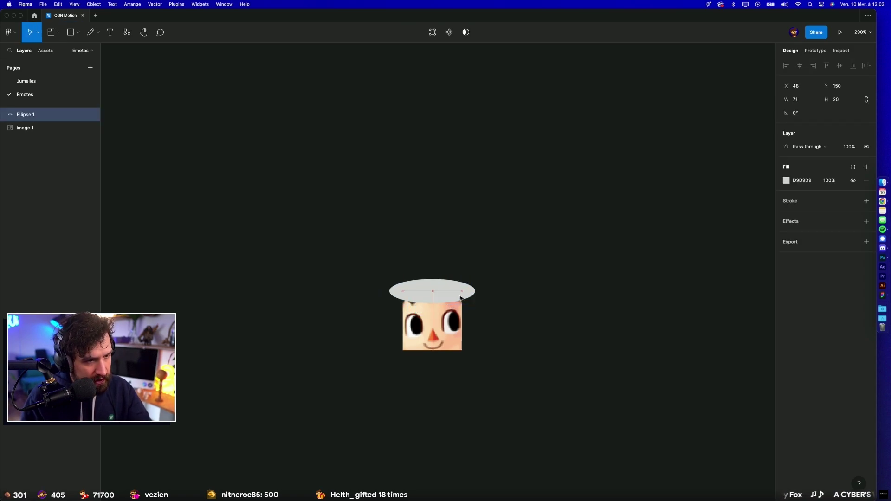
pyautogui.click(866, 180)
pyautogui.click(867, 187)
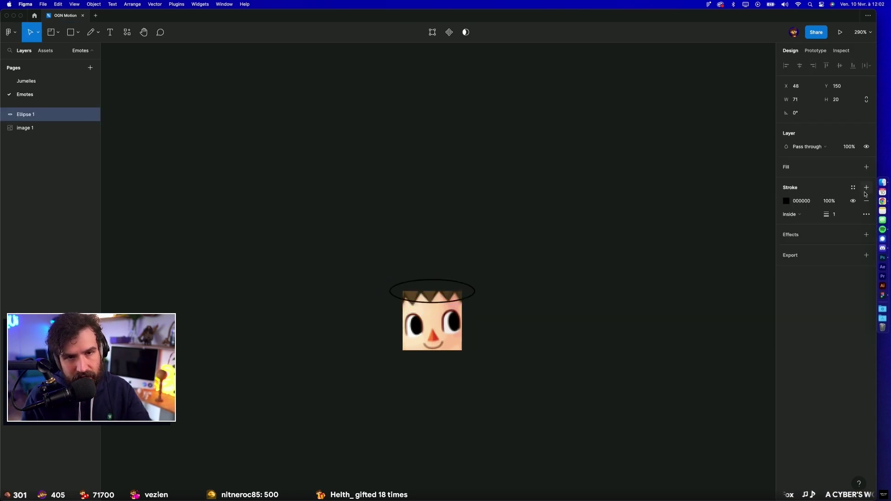
pyautogui.click(834, 214)
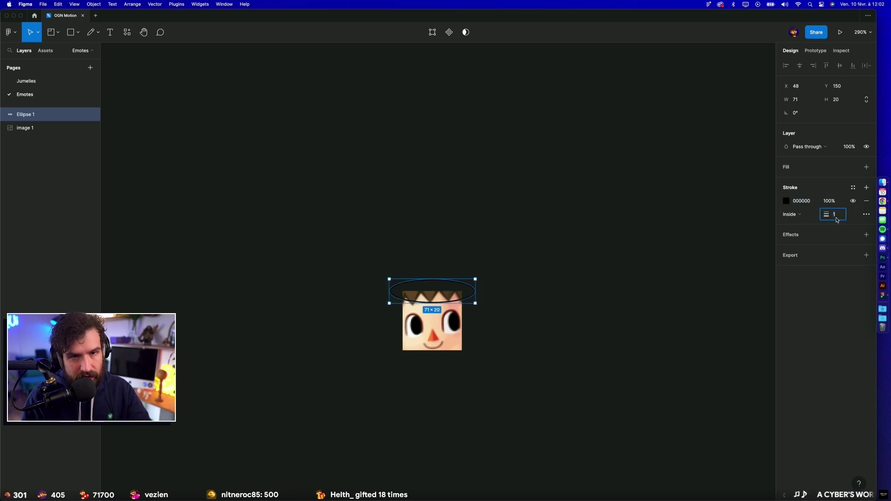
pyautogui.write('2')
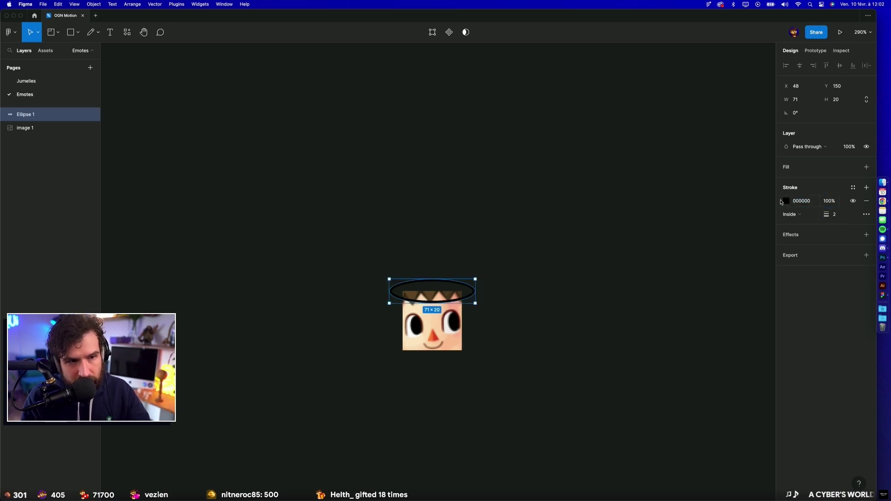
pyautogui.scroll(5, 470, 287)
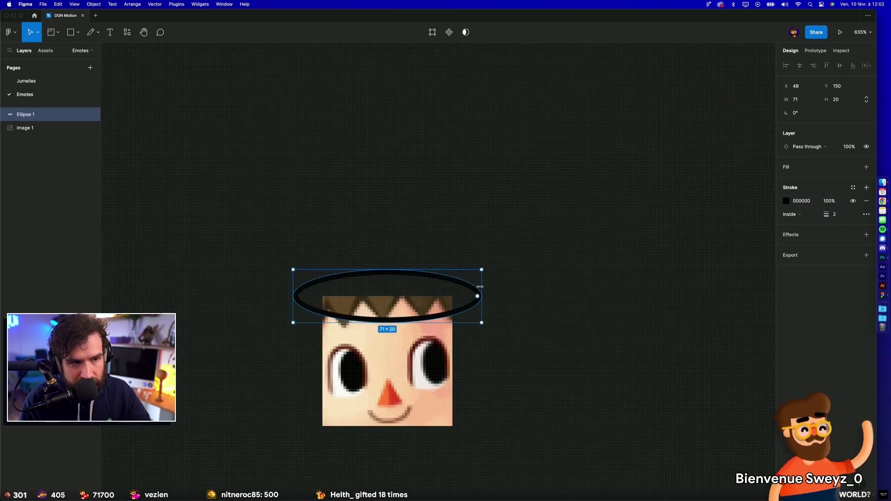
pyautogui.moveTo(483, 287); pyautogui.dragTo(474, 287)
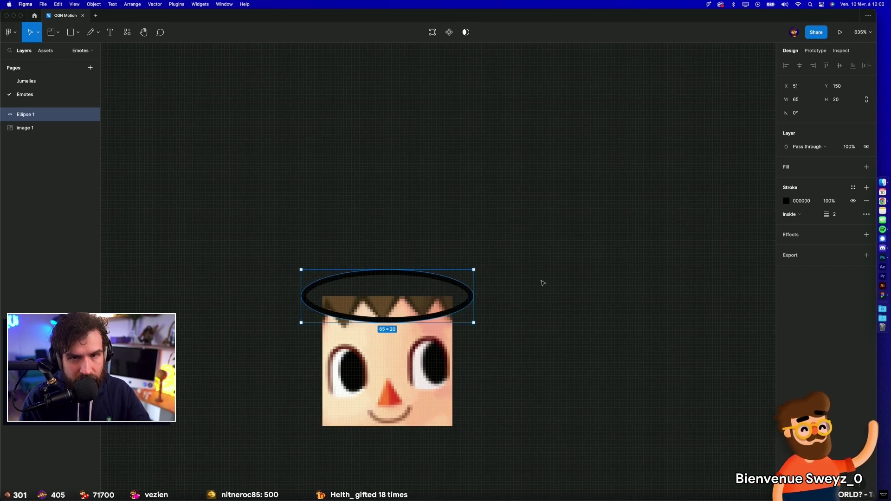
# Step: Paste the banana image onto the Emotes page, up and right of the face
pyautogui.click(31, 81)
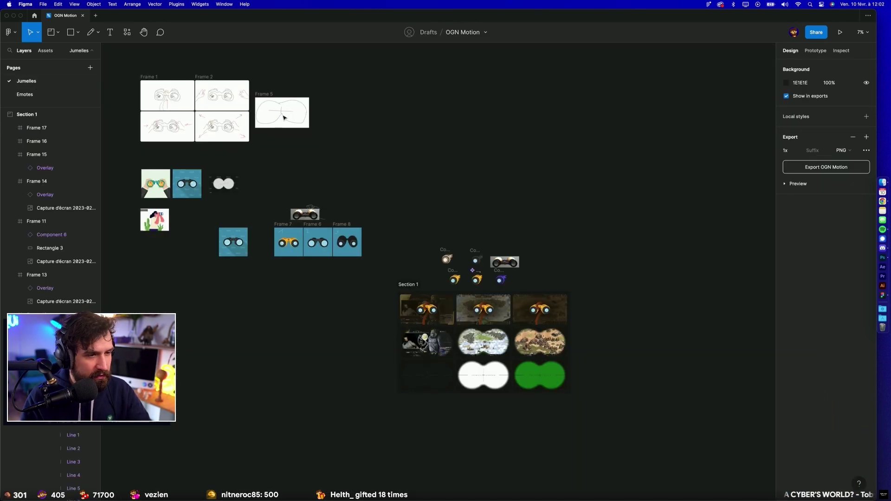
pyautogui.scroll(5, 475, 264)
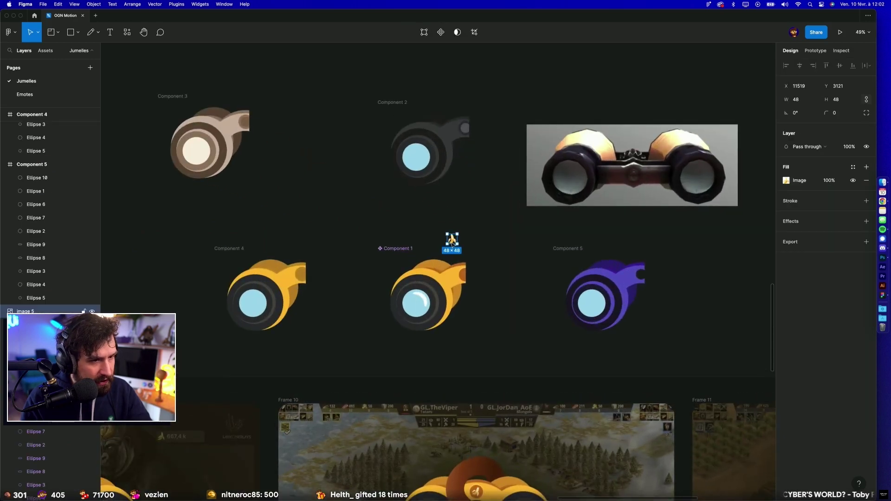
pyautogui.click(25, 94)
pyautogui.hotkey('ctrl', 'v')
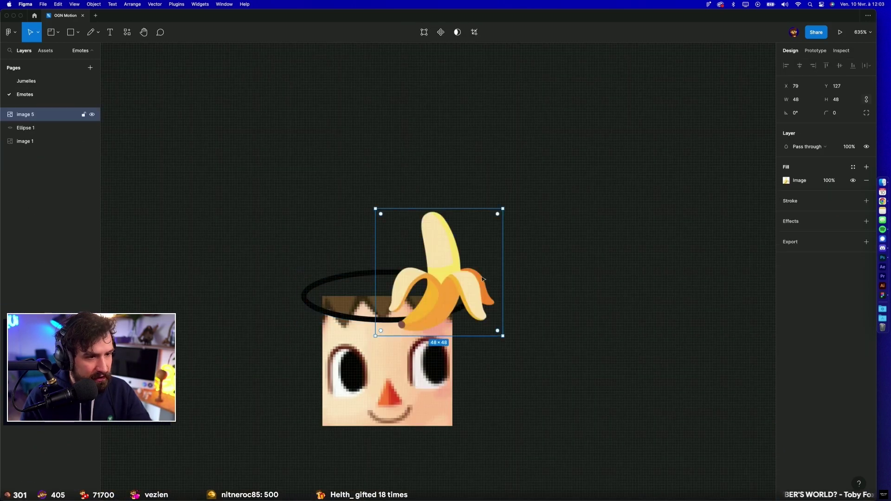
pyautogui.moveTo(438, 267); pyautogui.dragTo(575, 178)
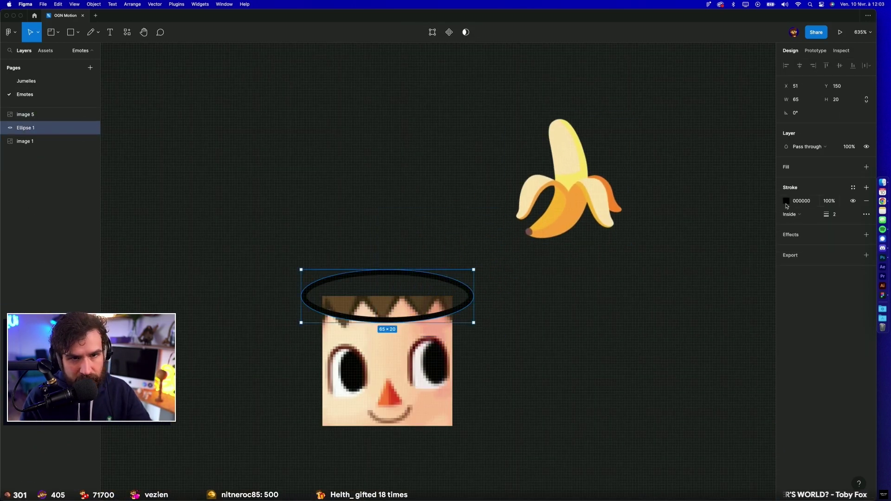
# Step: Colour the halo stroke the banana's yellow FFC803 and set its weight to 4
pyautogui.click(786, 201)
pyautogui.click(688, 326)
pyautogui.click(570, 184)
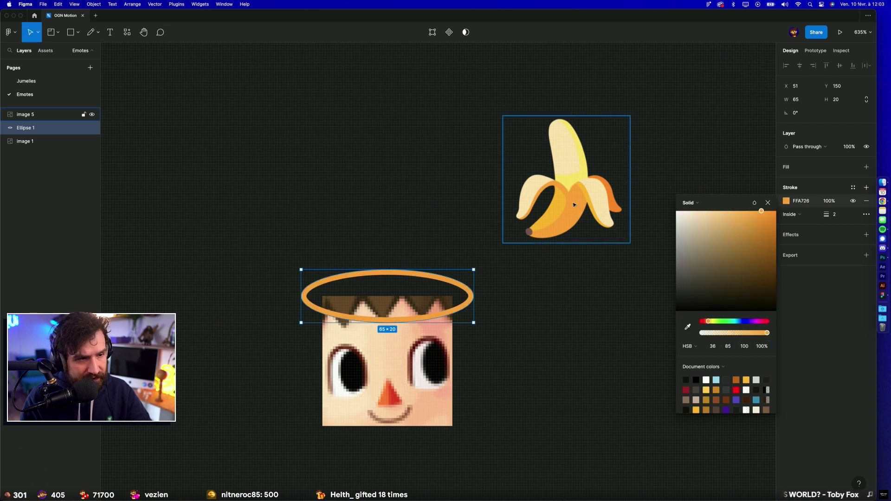
pyautogui.click(687, 326)
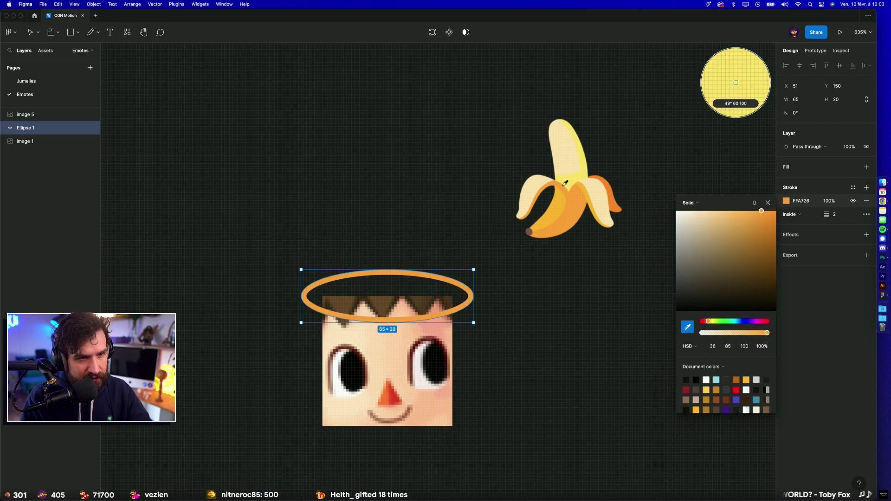
pyautogui.click(562, 201)
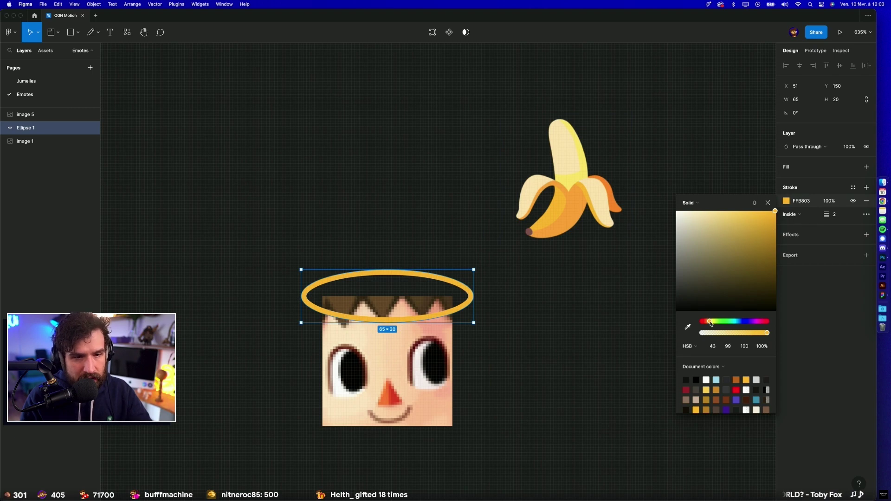
pyautogui.moveTo(710, 324); pyautogui.dragTo(711, 324)
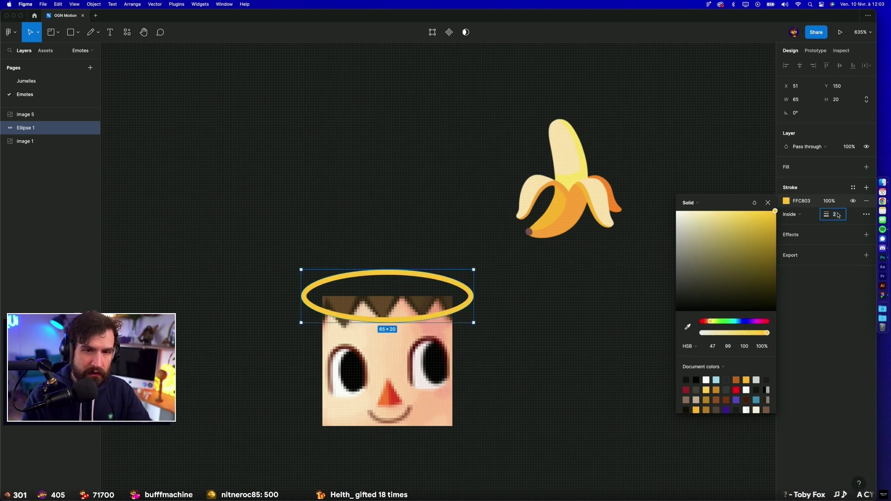
pyautogui.moveTo(835, 214); pyautogui.dragTo(841, 214)
pyautogui.click(554, 352)
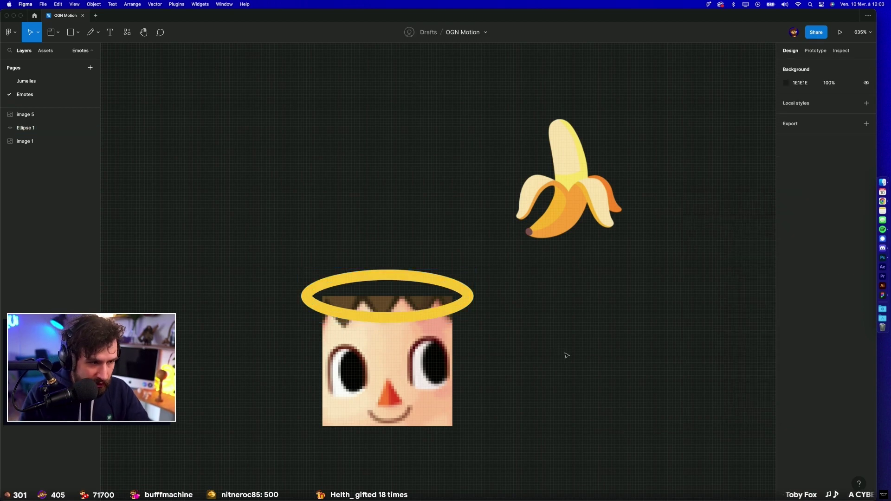
# Step: Nudge the halo ring slightly left and recentre the view on the artwork
pyautogui.click(462, 304)
pyautogui.moveTo(462, 304); pyautogui.dragTo(459, 304)
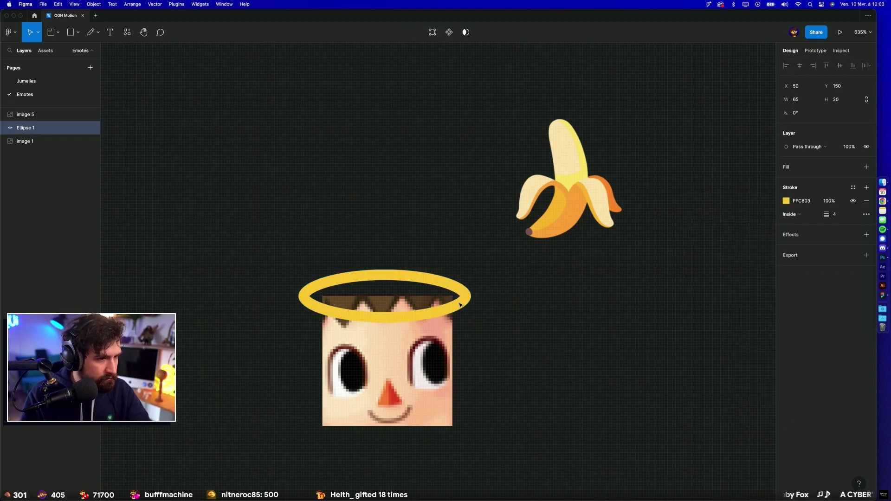
pyautogui.click(633, 376)
pyautogui.click(361, 375)
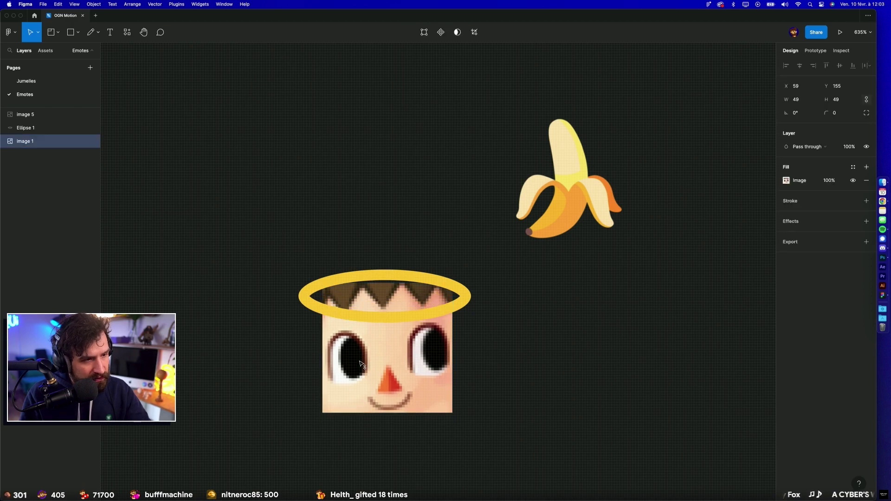
pyautogui.click(518, 342)
pyautogui.moveTo(518, 315); pyautogui.dragTo(575, 297)
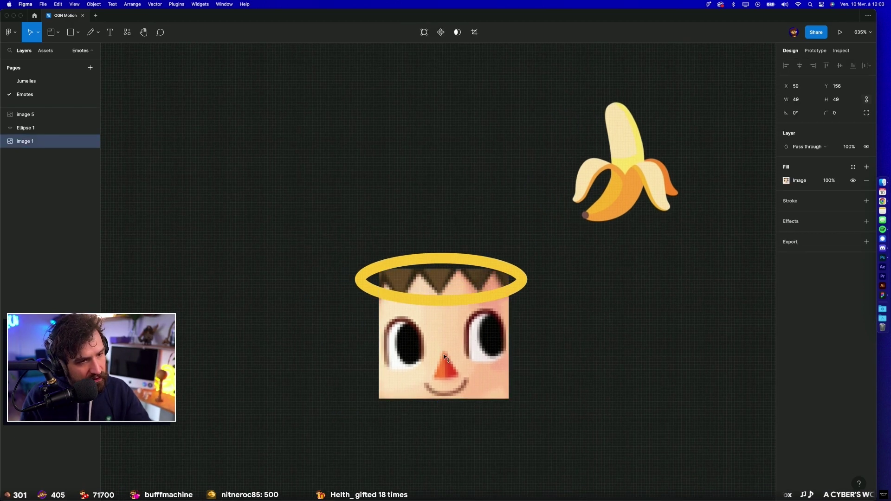
pyautogui.click(587, 327)
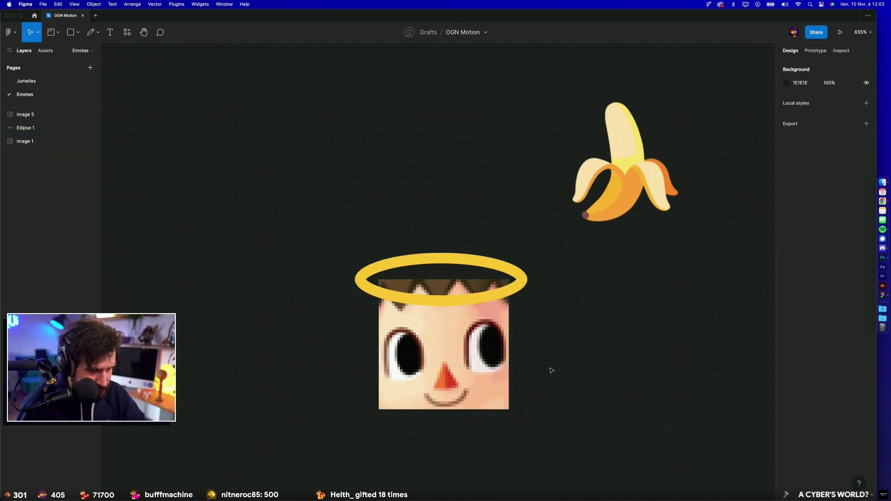
pyautogui.scroll(-5, 551, 370)
# Step: Duplicate the villager face with its halo and move the copy to the right
pyautogui.click(25, 128)
pyautogui.keyDown('shift'); pyautogui.click(25, 141); pyautogui.keyUp('shift')
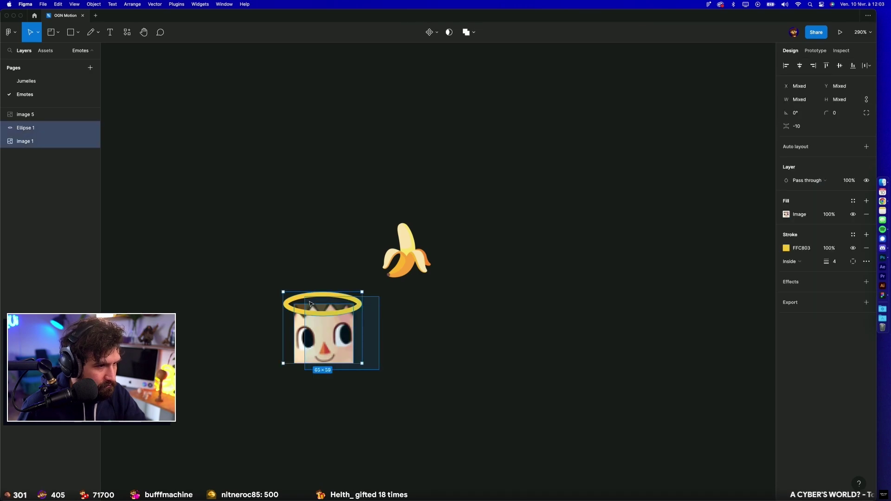
pyautogui.moveTo(322, 334); pyautogui.dragTo(461, 335)
pyautogui.moveTo(538, 335); pyautogui.dragTo(572, 334)
# Step: Resize the copied face image to 160×160, undoing an accidental 240×240 enlargement
pyautogui.click(594, 346)
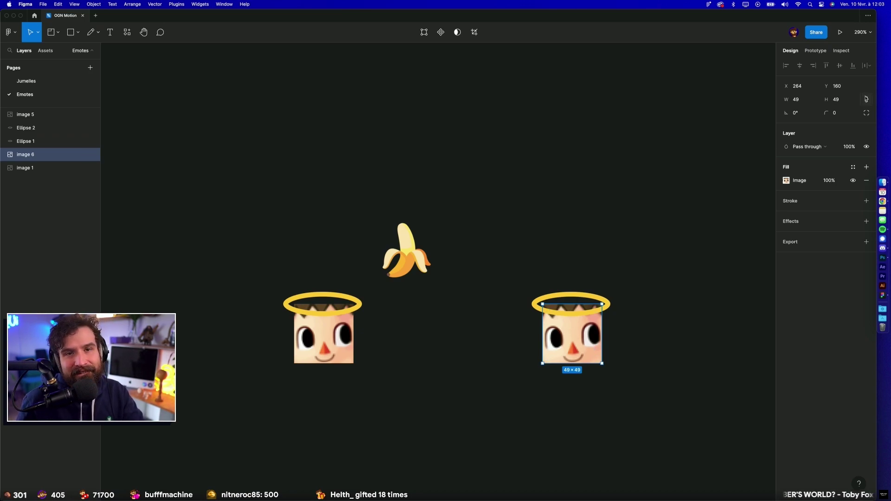
pyautogui.click(850, 102)
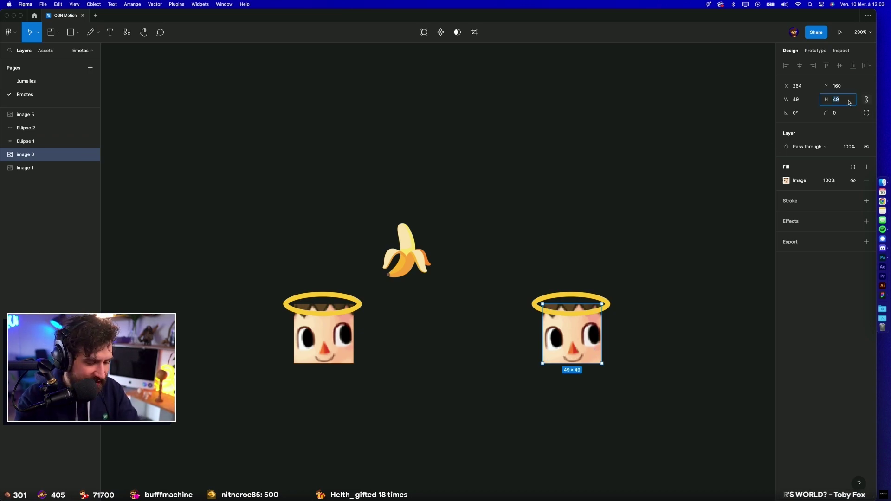
pyautogui.write('240')
pyautogui.press('Return')
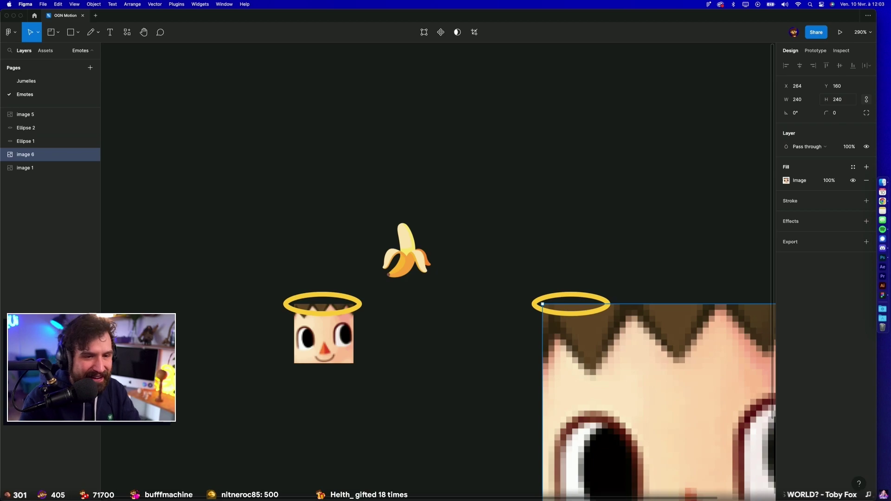
pyautogui.press('super+z')
pyautogui.click(810, 101)
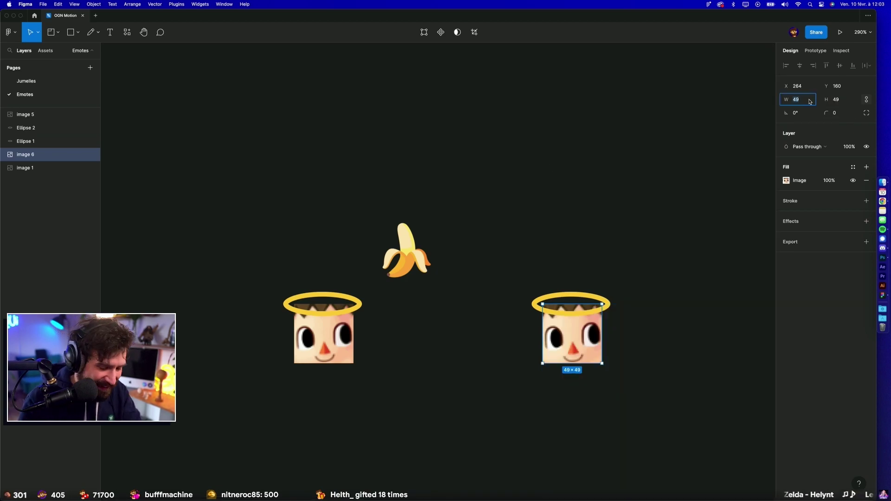
pyautogui.write('160')
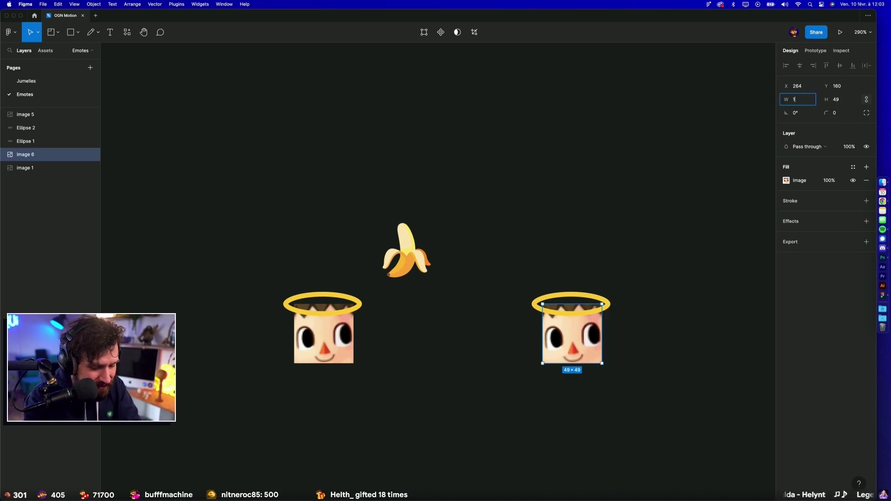
pyautogui.press('Return')
pyautogui.click(648, 286)
# Step: Give the big face's halo, Ellipse 2, a 20 stroke and resize it to 217×66
pyautogui.moveTo(648, 286)
pyautogui.mouseDown()
pyautogui.moveTo(527, 220)
pyautogui.moveTo(629, 242)
pyautogui.mouseUp()
pyautogui.click(487, 239)
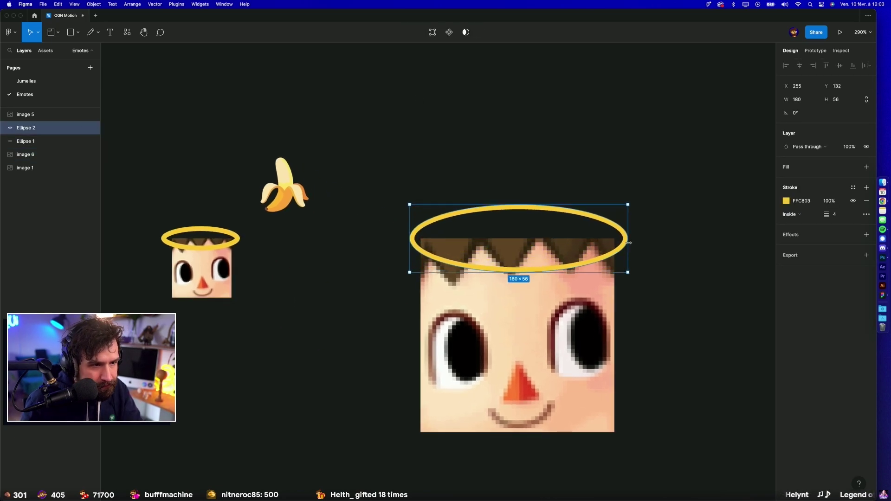
pyautogui.click(844, 216)
pyautogui.write('20')
pyautogui.press('Return')
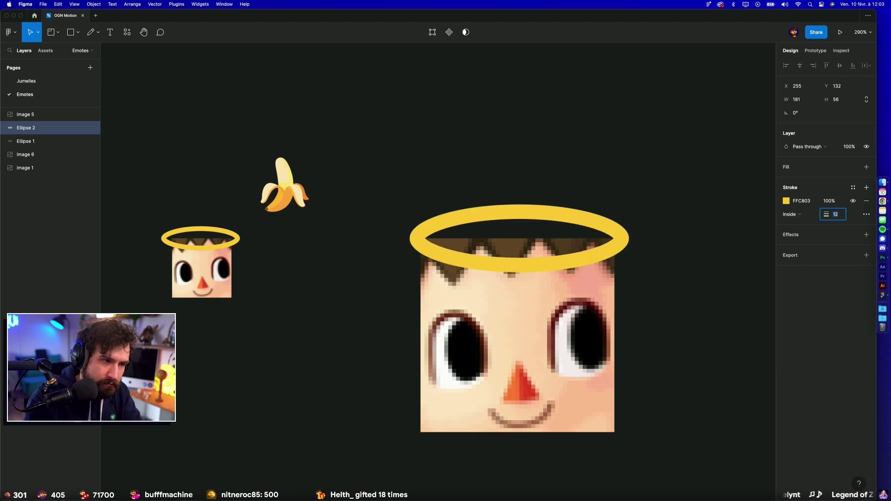
pyautogui.moveTo(629, 238)
pyautogui.mouseDown()
pyautogui.moveTo(618, 252)
pyautogui.moveTo(654, 236)
pyautogui.moveTo(621, 258)
pyautogui.mouseUp()
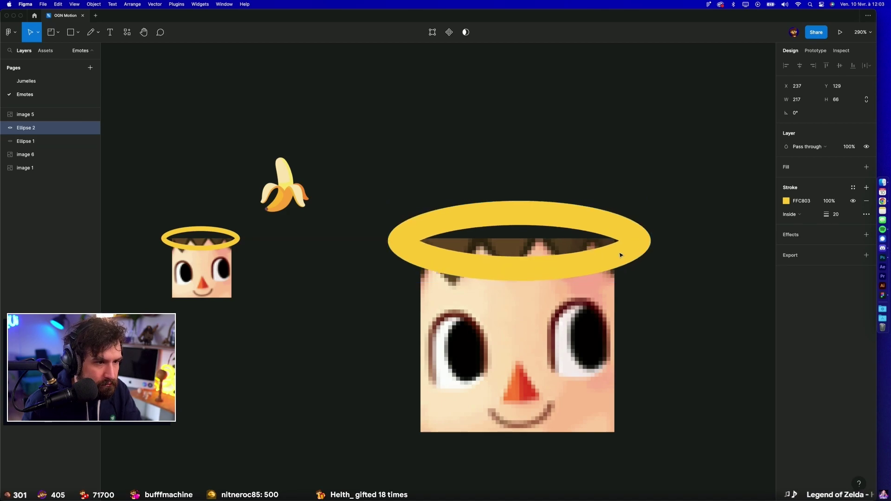
pyautogui.click(643, 325)
# Step: Move the big face image up slightly and duplicate it as image 7
pyautogui.click(562, 386)
pyautogui.moveTo(562, 385); pyautogui.dragTo(564, 378)
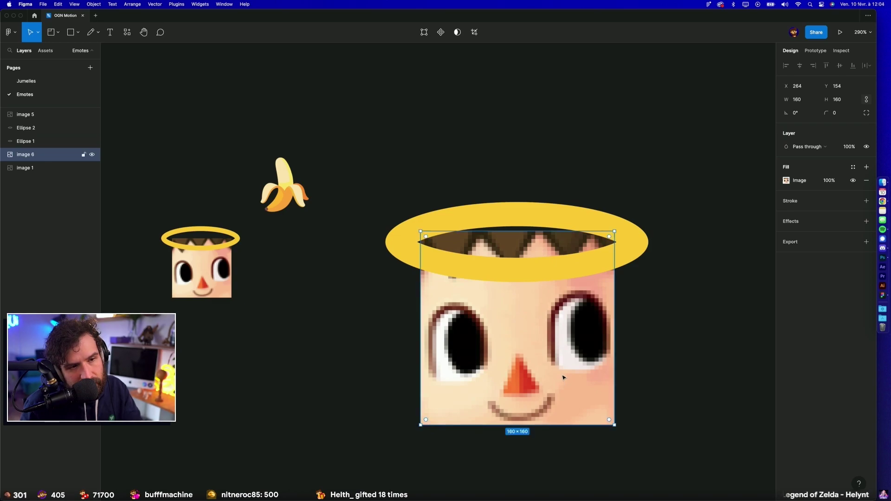
pyautogui.press('super+d')
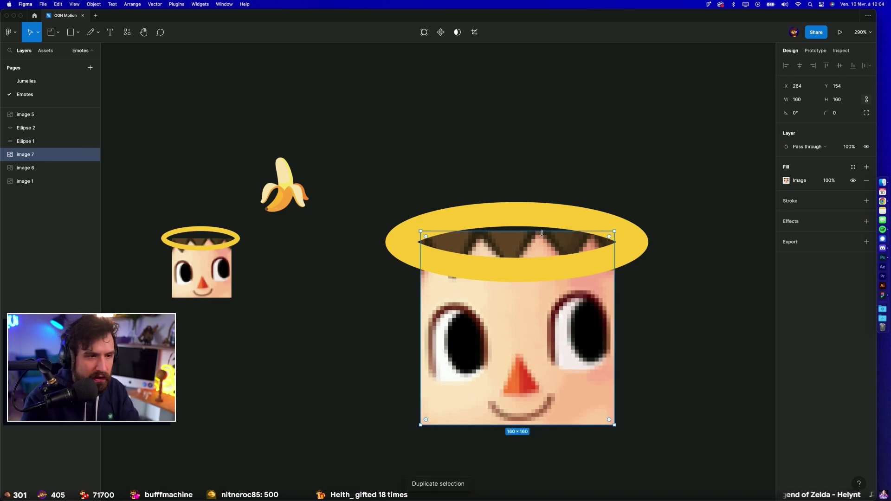
# Step: Layer the face copies around the halo, cropping the front copy to a thin hair strip
pyautogui.press(']')
pyautogui.moveTo(541, 233); pyautogui.dragTo(542, 242)
pyautogui.click(675, 308)
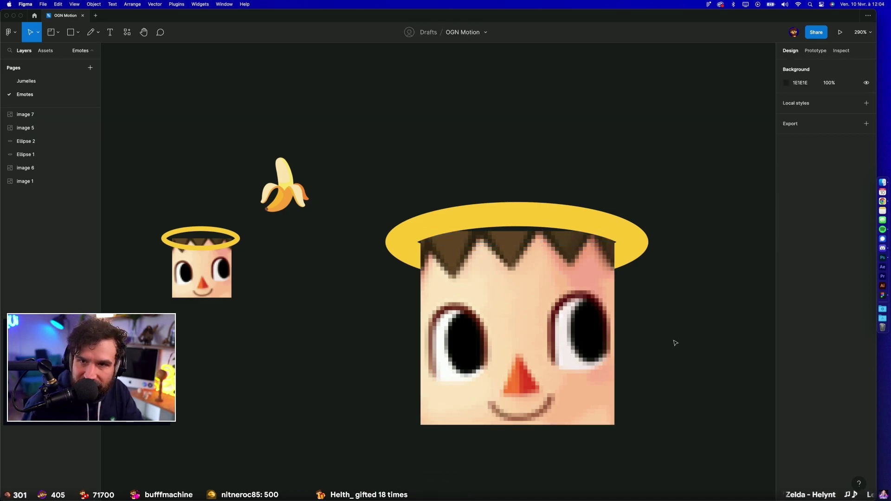
pyautogui.click(556, 242)
pyautogui.press('super+bracketleft')
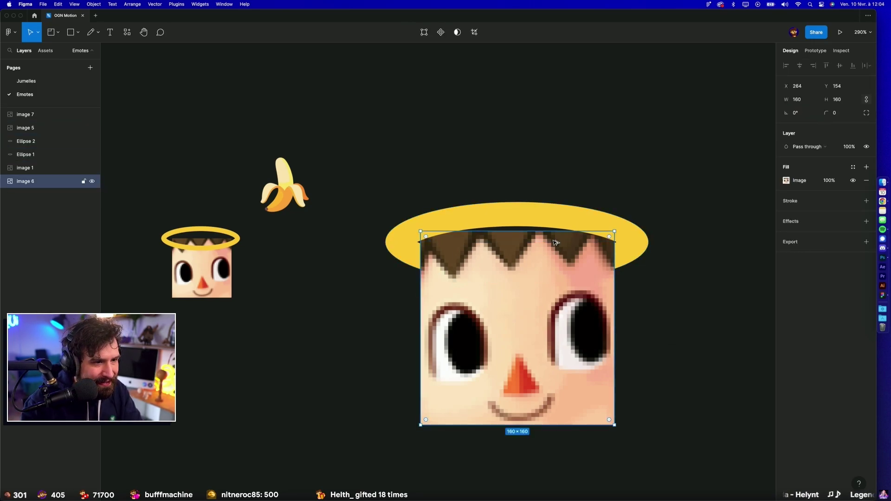
pyautogui.click(548, 259)
pyautogui.press('super+bracketleft')
pyautogui.press('super+bracketleft')
pyautogui.press('super+bracketleft')
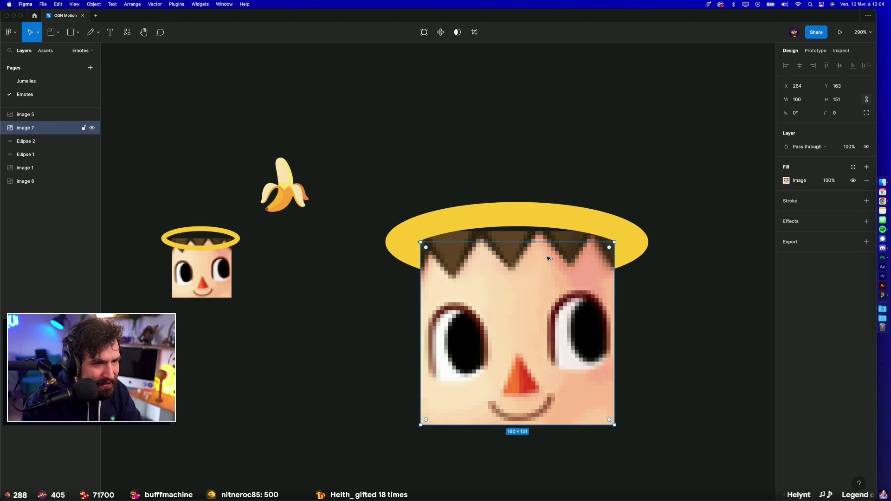
pyautogui.moveTo(543, 243); pyautogui.dragTo(543, 234)
pyautogui.press('super+bracketright')
pyautogui.press('super+bracketright')
pyautogui.press('super+bracketright')
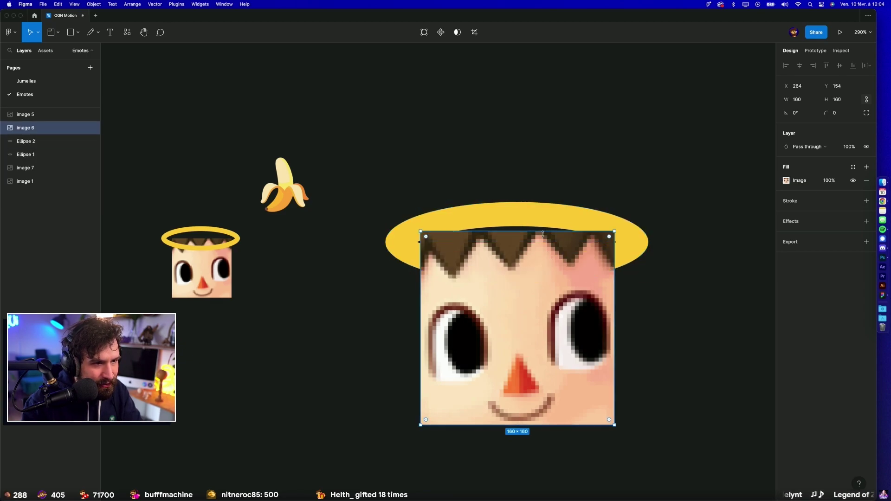
pyautogui.press('super+bracketright')
pyautogui.moveTo(536, 423); pyautogui.dragTo(544, 243)
pyautogui.click(693, 319)
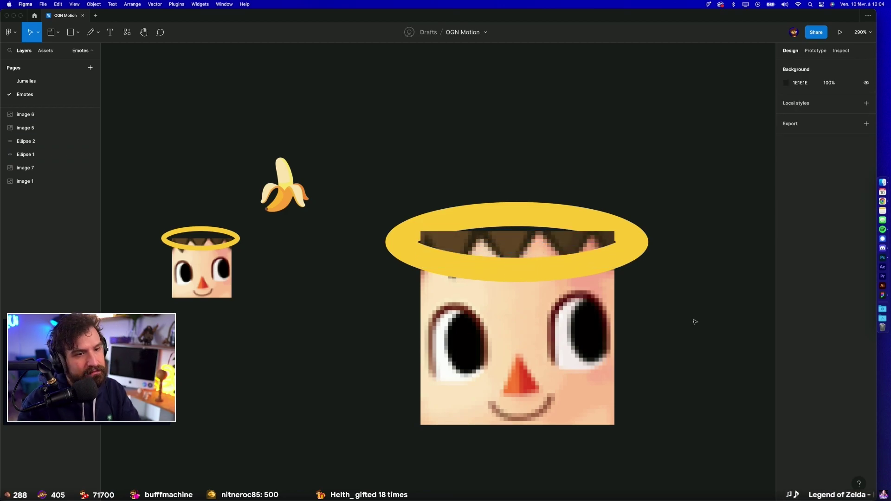
# Step: Nudge the halo down and move the big face image up inside it
pyautogui.scroll(-3, 695, 322)
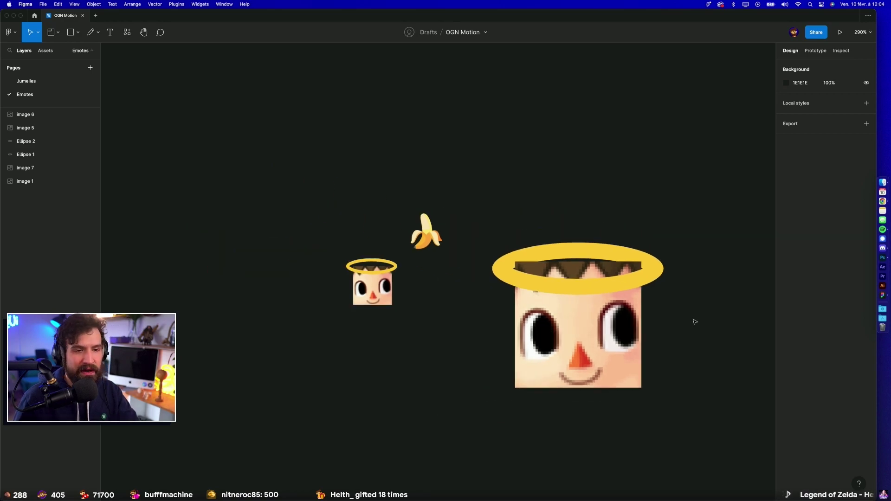
pyautogui.scroll(-3, 695, 321)
pyautogui.hscroll(2, 641, 376)
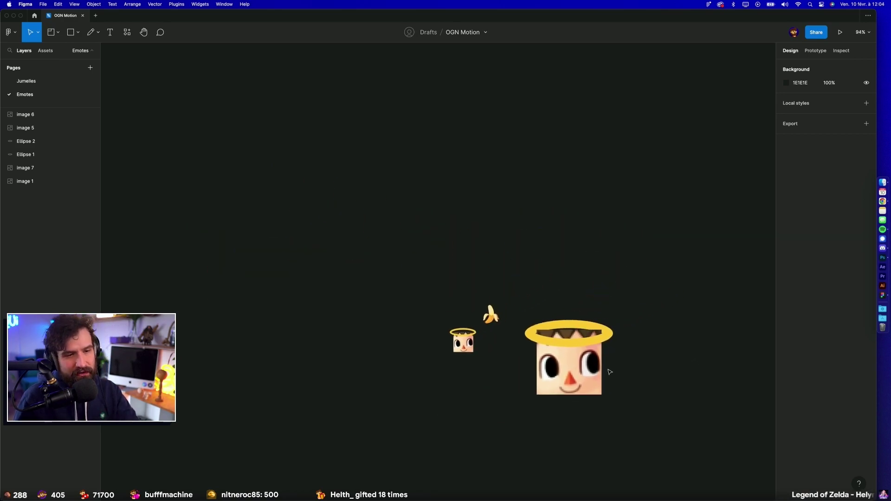
pyautogui.scroll(5, 608, 368)
pyautogui.click(605, 265)
pyautogui.moveTo(605, 265); pyautogui.dragTo(605, 270)
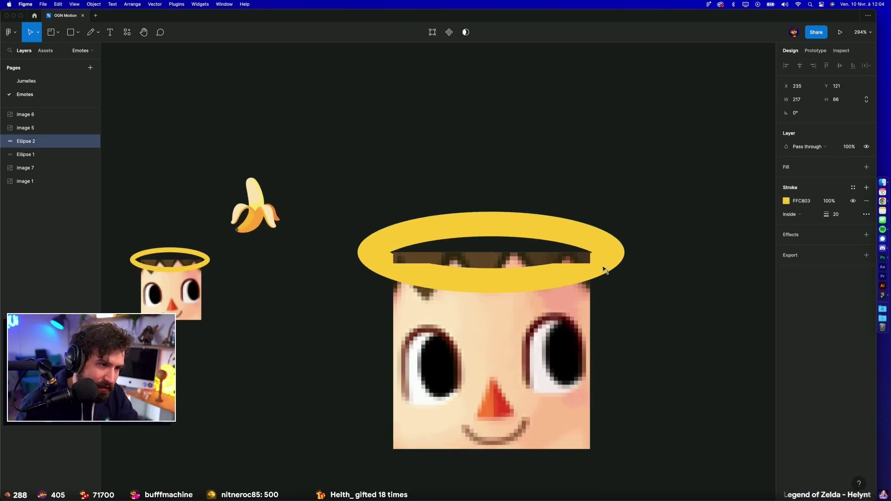
pyautogui.click(520, 253)
pyautogui.scroll(2, 519, 250)
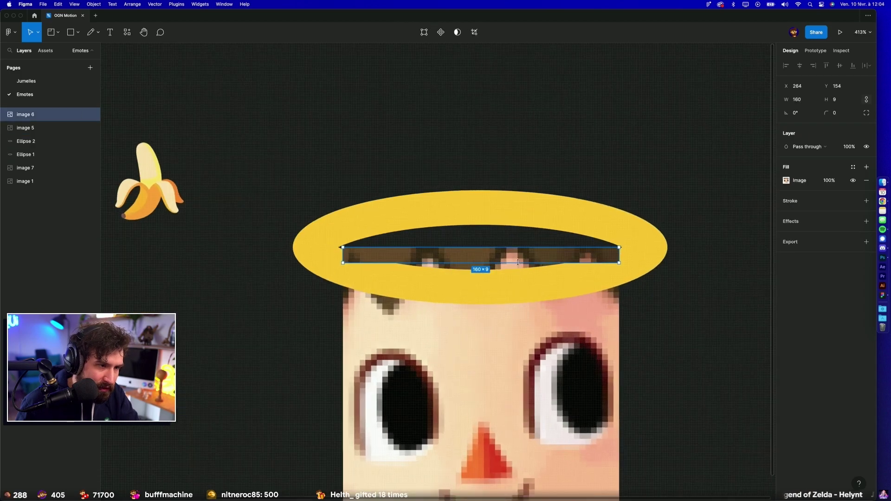
pyautogui.click(470, 265)
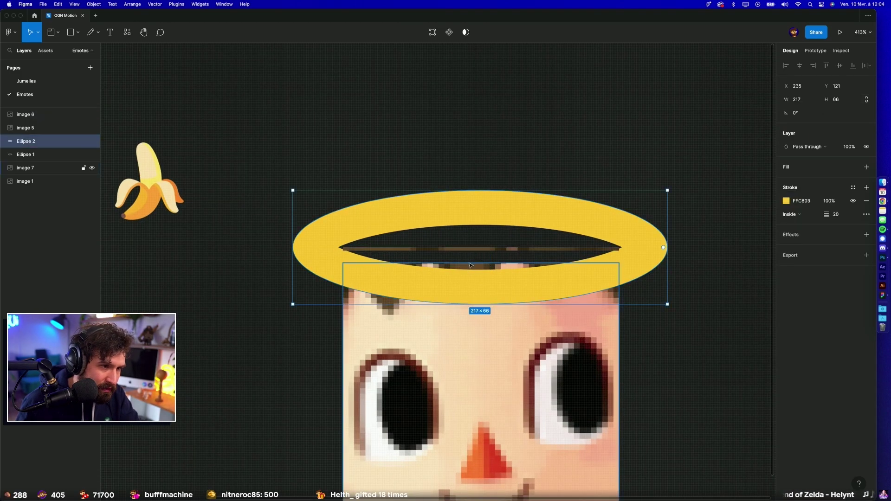
pyautogui.moveTo(466, 263); pyautogui.dragTo(469, 247)
pyautogui.click(732, 306)
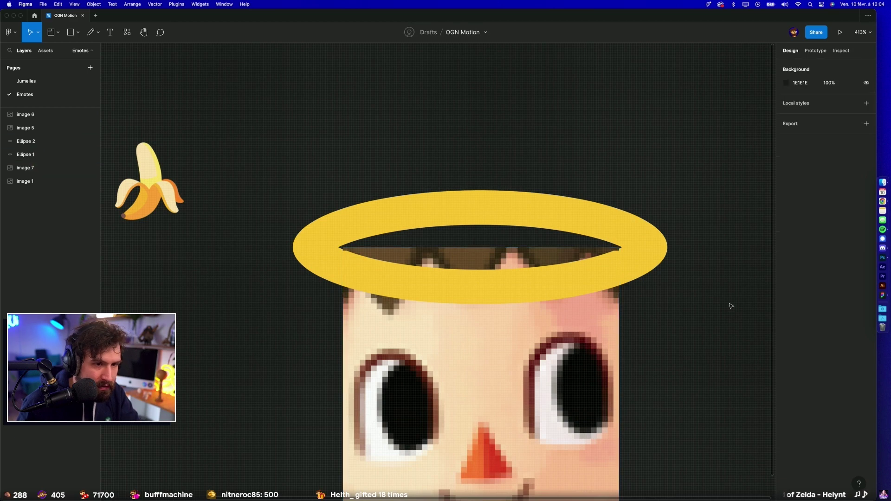
# Step: Thin the big halo's stroke from 20 to 17 and narrow it to 201 wide
pyautogui.click(623, 282)
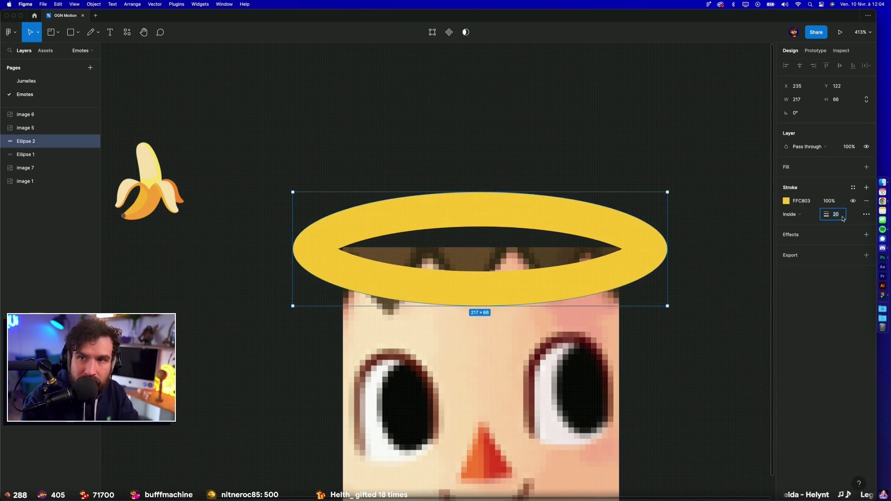
pyautogui.press('Down')
pyautogui.press('Down')
pyautogui.press('Down')
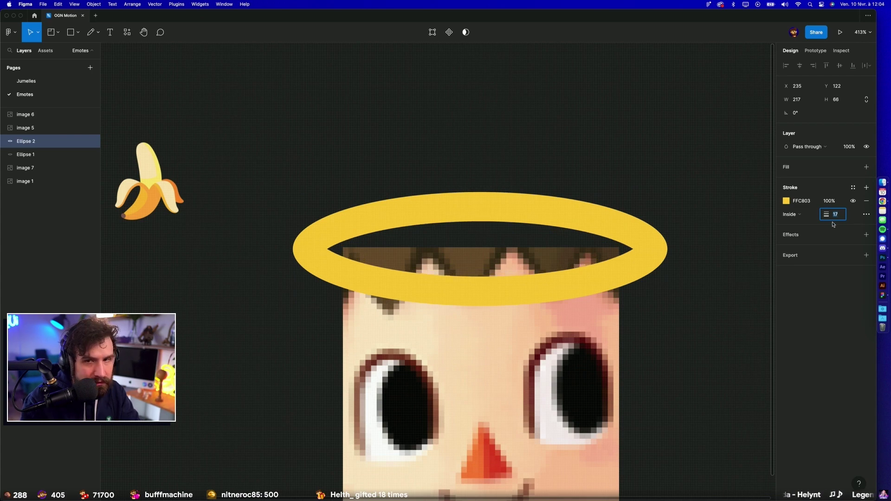
pyautogui.click(696, 356)
pyautogui.scroll(-5, 697, 356)
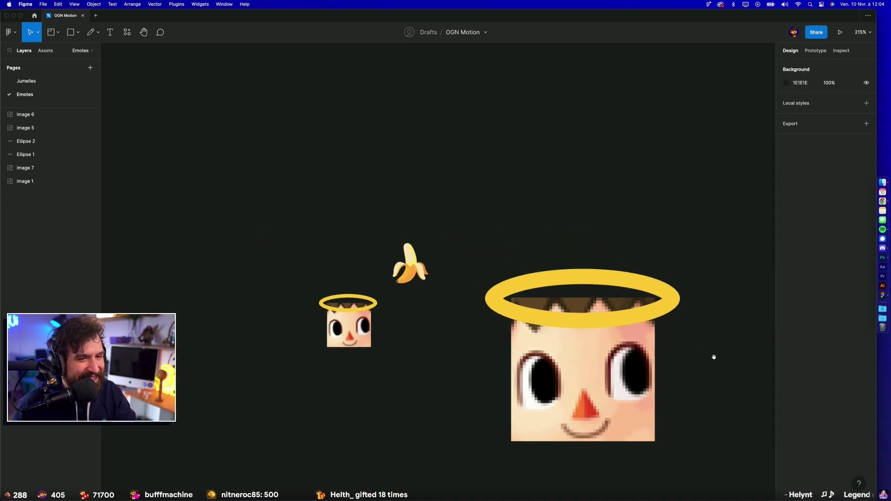
pyautogui.scroll(-2, 630, 261)
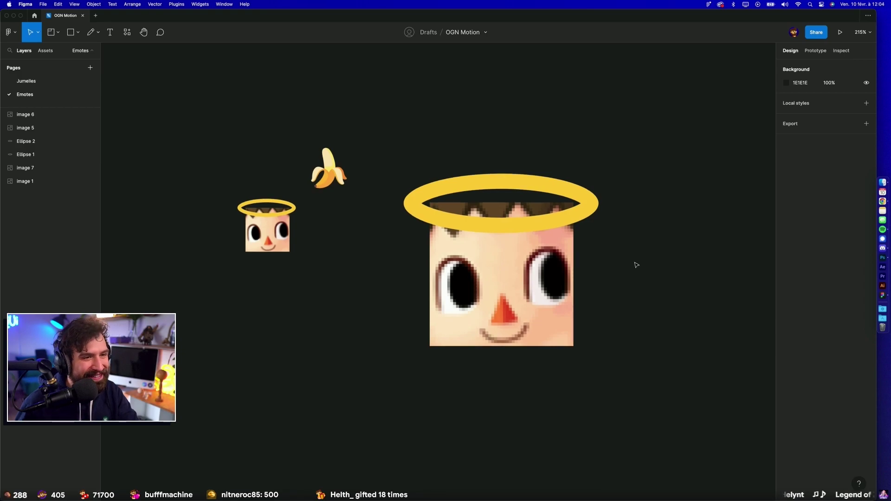
pyautogui.click(597, 200)
pyautogui.moveTo(599, 200); pyautogui.dragTo(594, 200)
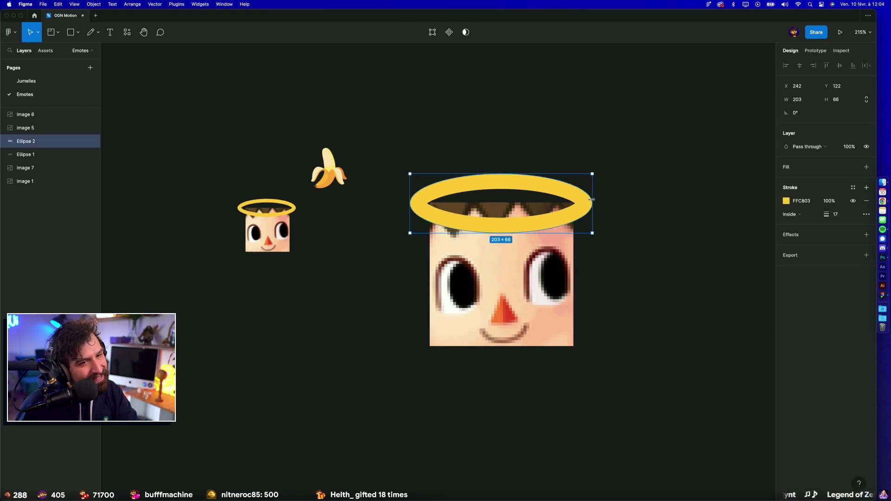
pyautogui.click(731, 222)
pyautogui.click(578, 201)
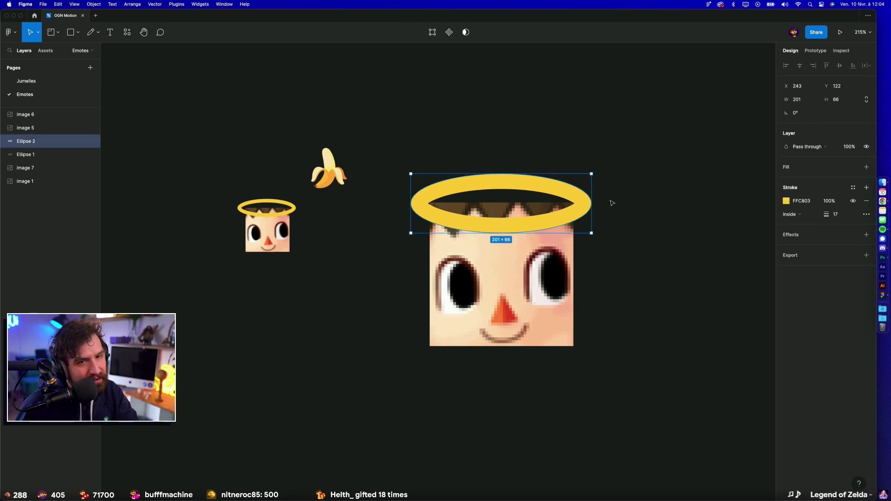
# Step: Switch the halo stroke to a linear gradient with a fully opaque orange end stop
pyautogui.click(786, 202)
pyautogui.click(696, 204)
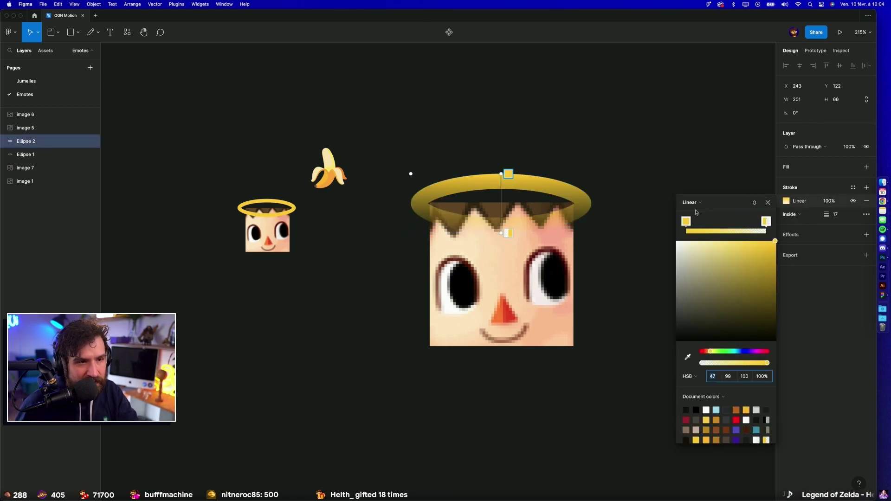
pyautogui.click(767, 220)
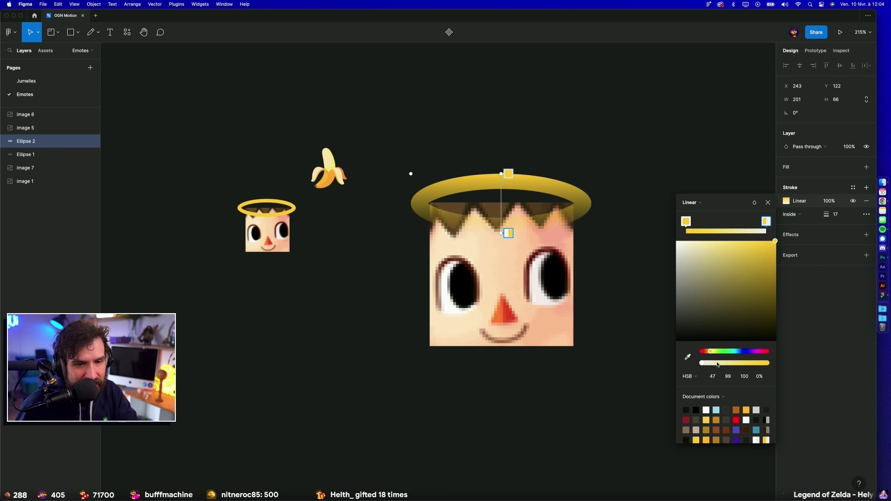
pyautogui.moveTo(717, 364); pyautogui.dragTo(783, 318)
pyautogui.moveTo(718, 355); pyautogui.dragTo(711, 352)
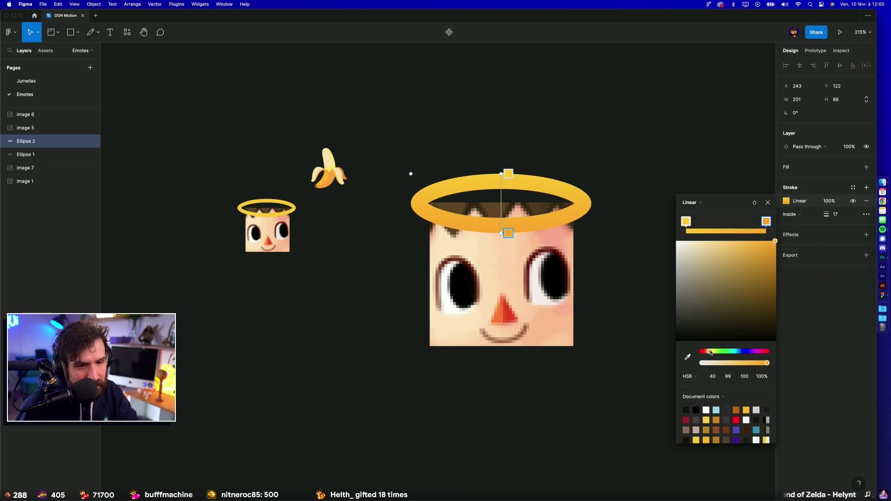
# Step: Add a yellow middle gradient stop and lighten the start stop by lowering saturation
pyautogui.click(687, 221)
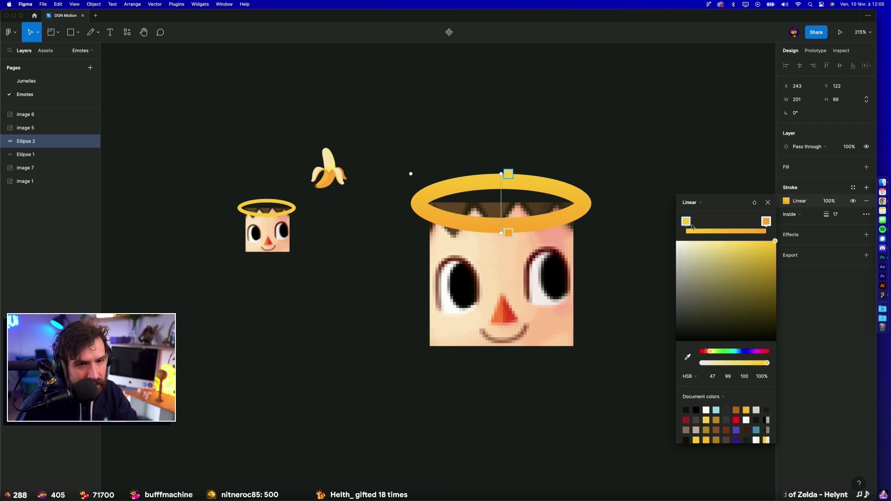
pyautogui.click(766, 221)
pyautogui.click(732, 230)
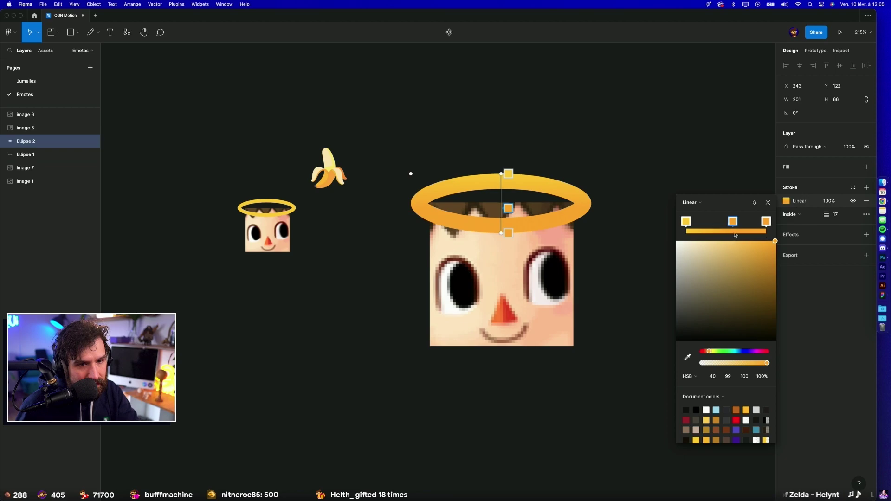
pyautogui.moveTo(733, 222)
pyautogui.mouseDown()
pyautogui.moveTo(757, 221)
pyautogui.moveTo(739, 225)
pyautogui.mouseUp()
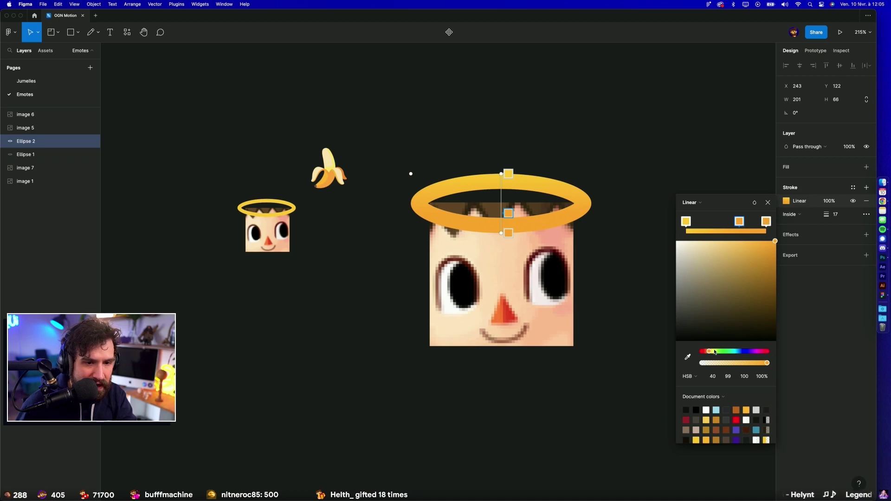
pyautogui.moveTo(710, 353); pyautogui.dragTo(711, 353)
pyautogui.click(687, 221)
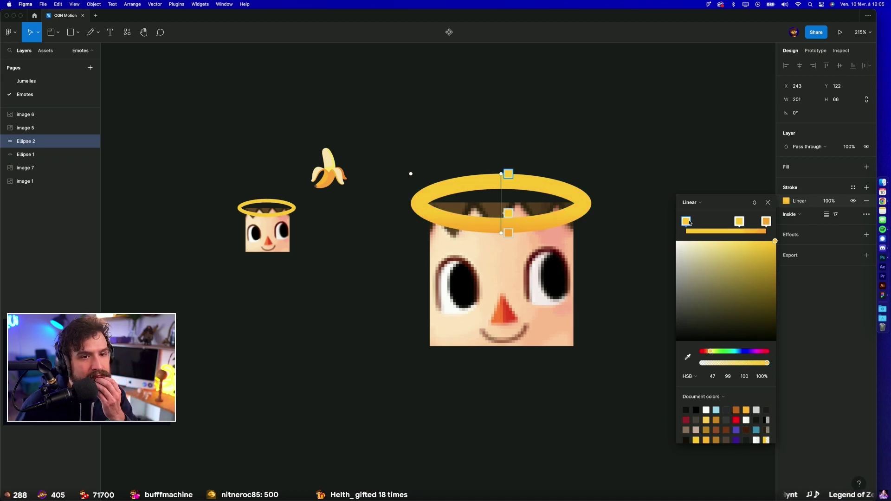
pyautogui.click(748, 241)
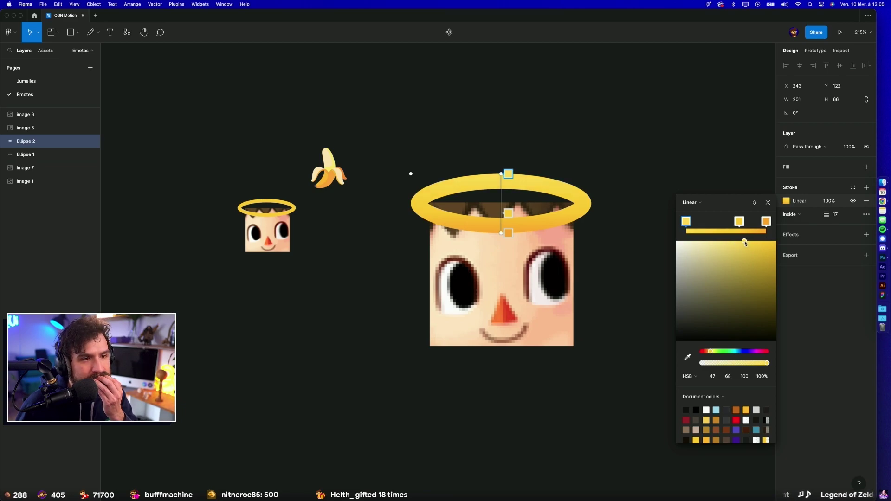
# Step: Add a drop shadow effect to the big halo ellipse
pyautogui.click(651, 145)
pyautogui.scroll(-3, 650, 135)
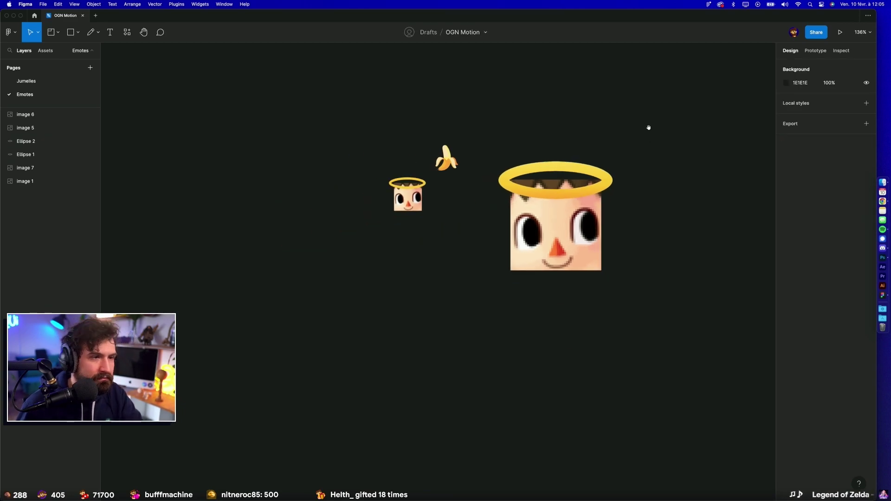
pyautogui.moveTo(649, 127); pyautogui.dragTo(584, 177)
pyautogui.scroll(3, 585, 183)
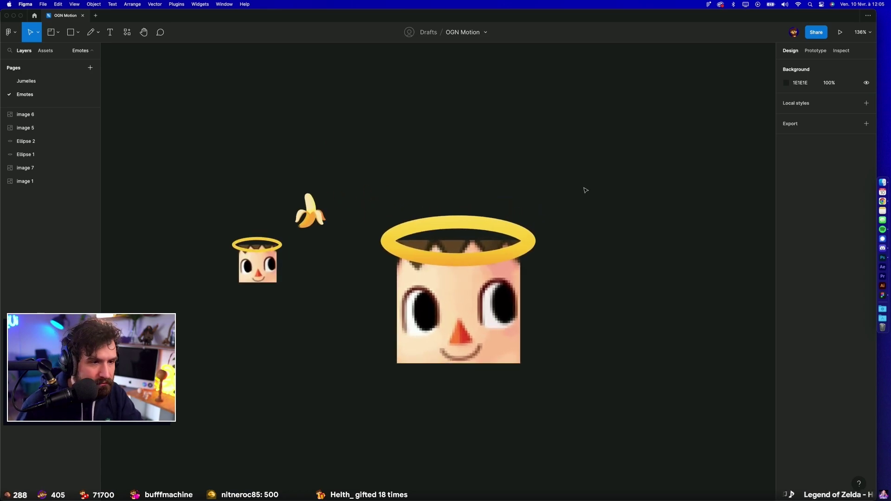
pyautogui.click(519, 255)
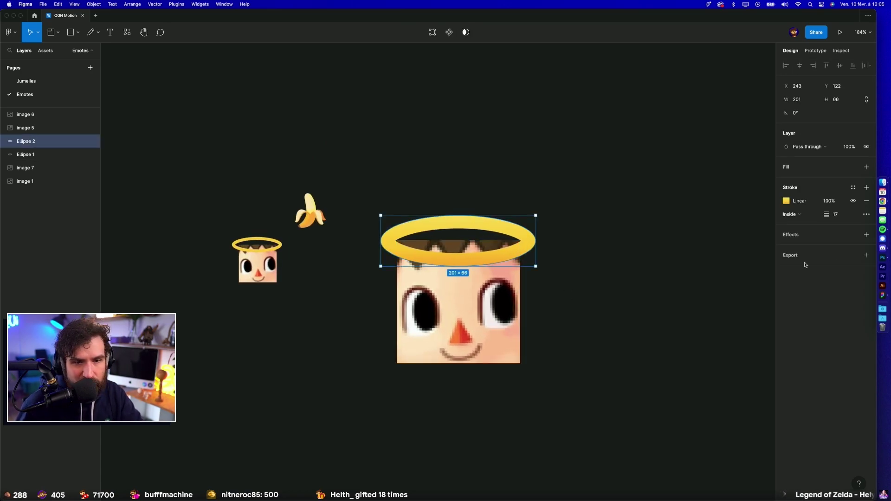
pyautogui.click(865, 234)
pyautogui.click(820, 248)
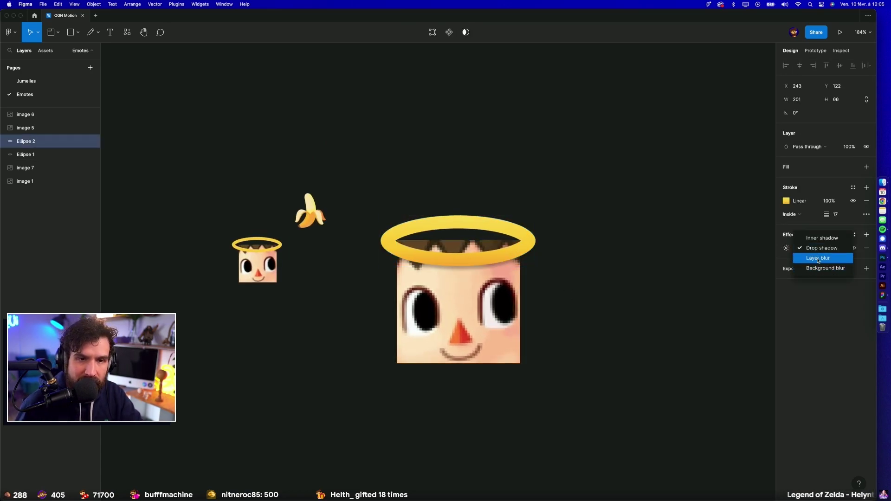
pyautogui.click(660, 285)
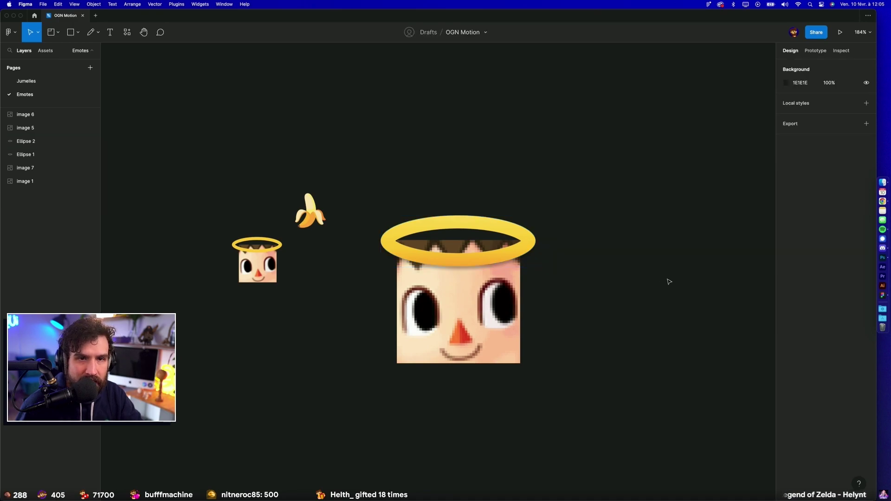
# Step: Change the page background colour to 18181B
pyautogui.click(801, 82)
pyautogui.write('18')
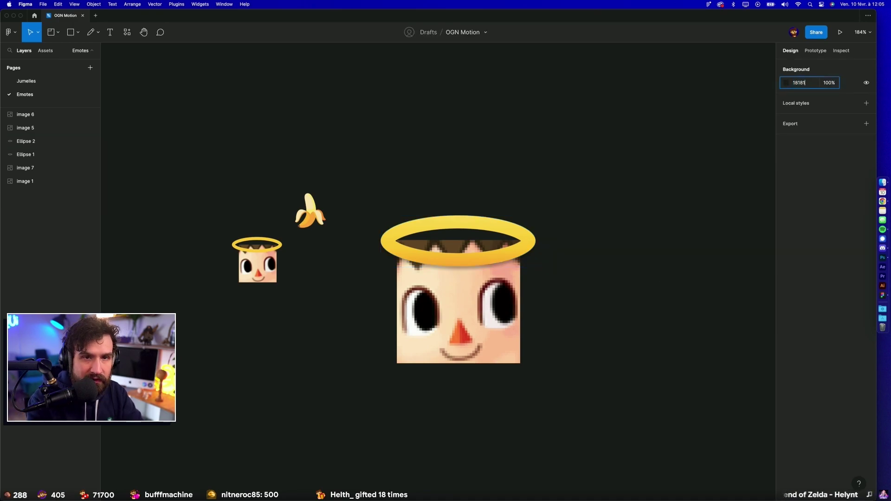
pyautogui.write('B')
pyautogui.press('Return')
# Step: Make the halo's drop shadow solid yellow FFB700 with blur 20
pyautogui.click(531, 250)
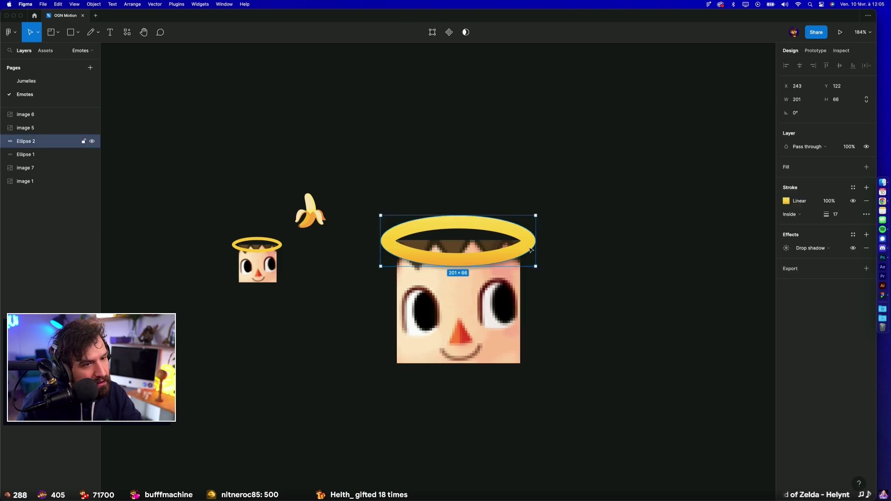
pyautogui.click(786, 248)
pyautogui.click(688, 296)
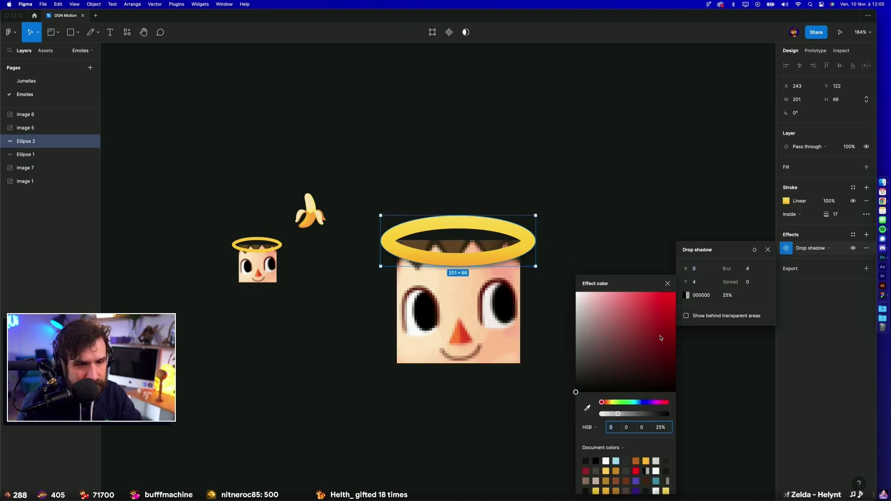
pyautogui.click(645, 461)
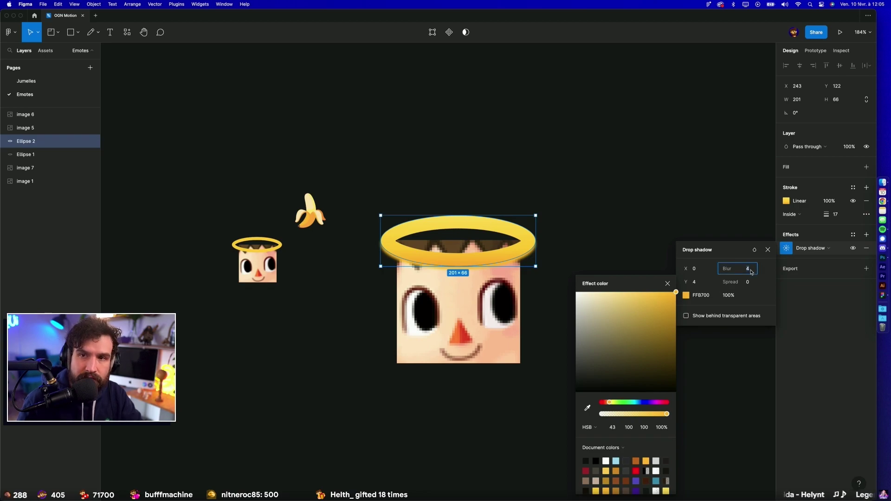
pyautogui.write('20')
pyautogui.press('Return')
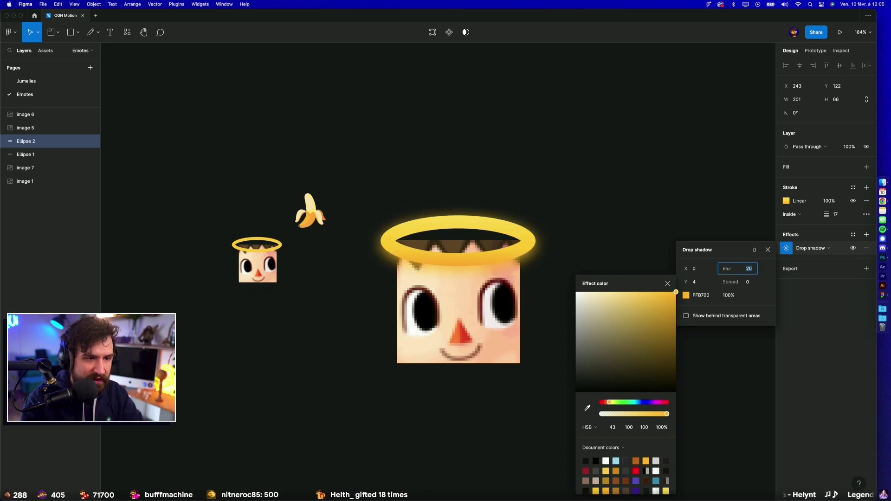
pyautogui.click(619, 199)
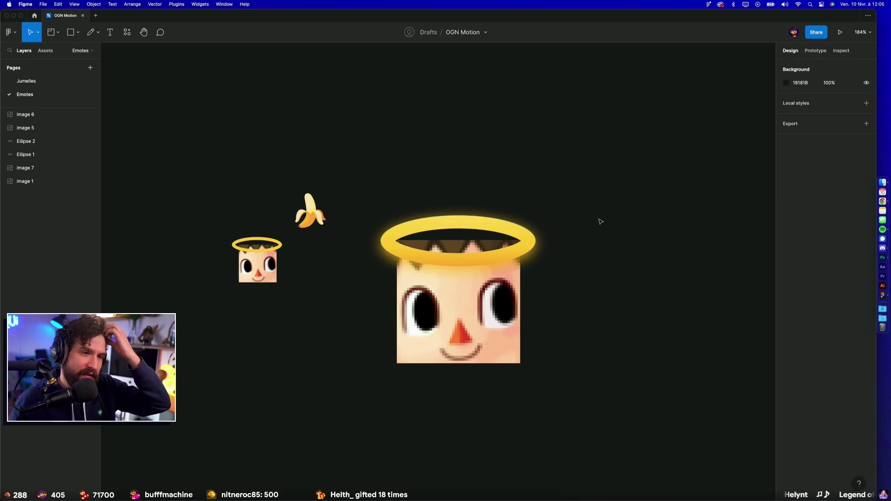
# Step: Bring the big face above the halo, trim its top, and restack the hair strip
pyautogui.click(442, 249)
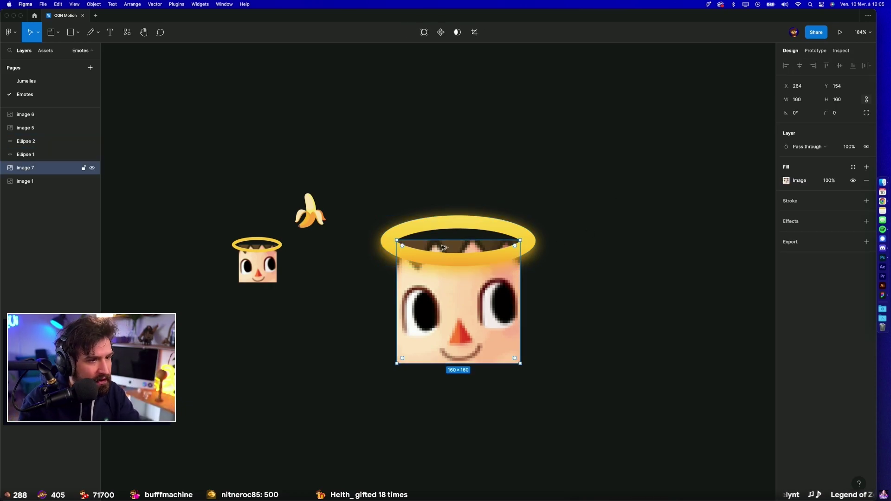
pyautogui.press('super+alt+bracketright')
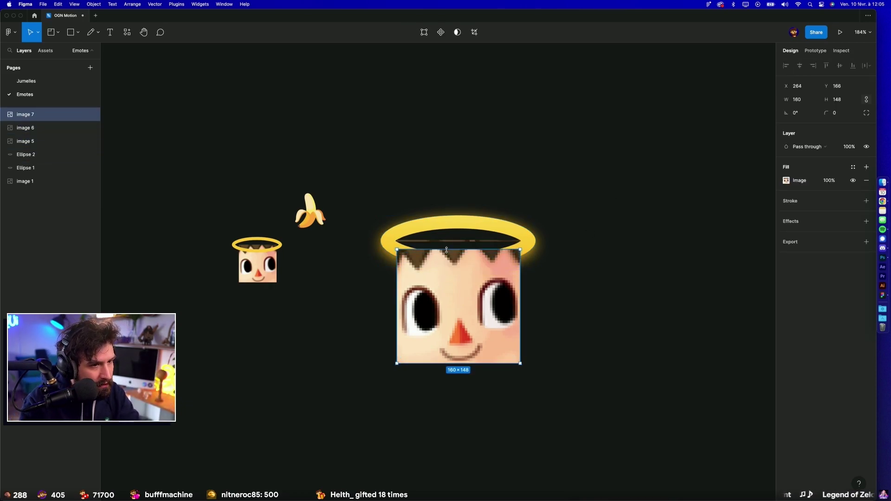
pyautogui.moveTo(446, 240); pyautogui.dragTo(446, 253)
pyautogui.click(446, 243)
pyautogui.hotkey('ctrl', '[')
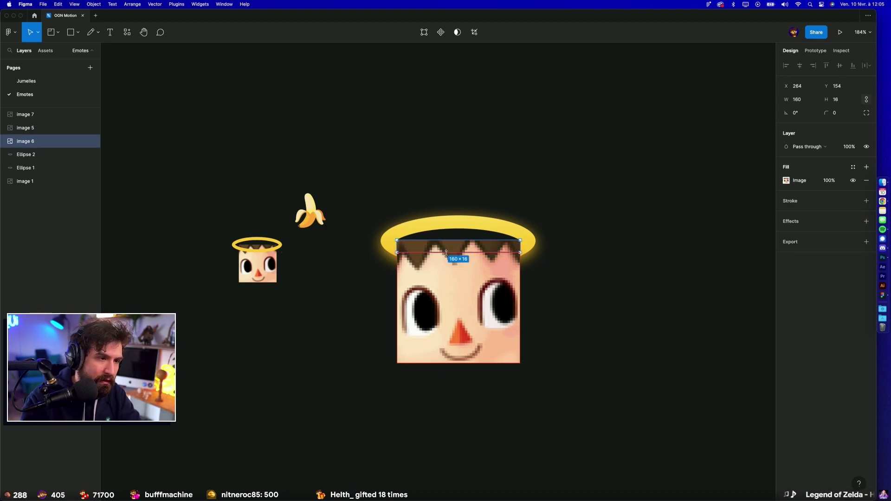
pyautogui.hotkey('ctrl', '[')
pyautogui.hotkey('ctrl', '[')
pyautogui.click(454, 289)
pyautogui.hotkey('ctrl', '[')
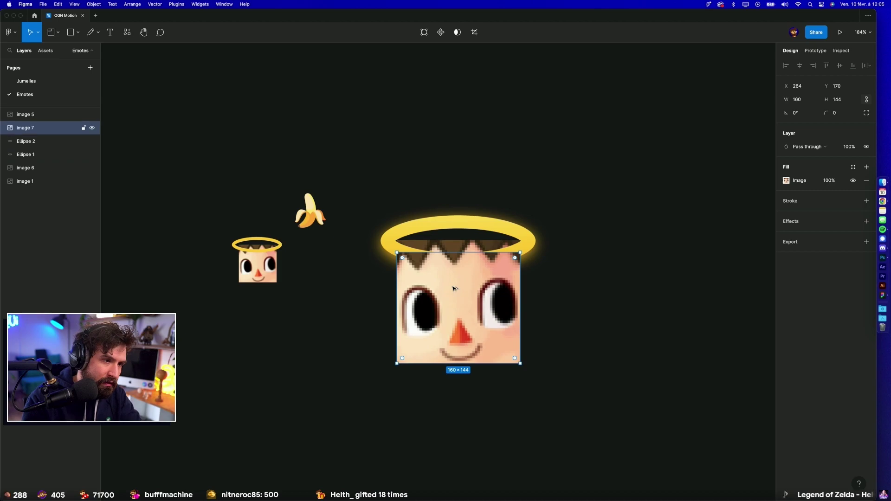
pyautogui.hotkey('ctrl', '[')
pyautogui.hotkey('ctrl', ']')
# Step: Keep reordering the hair strip and face image around the halo
pyautogui.click(469, 240)
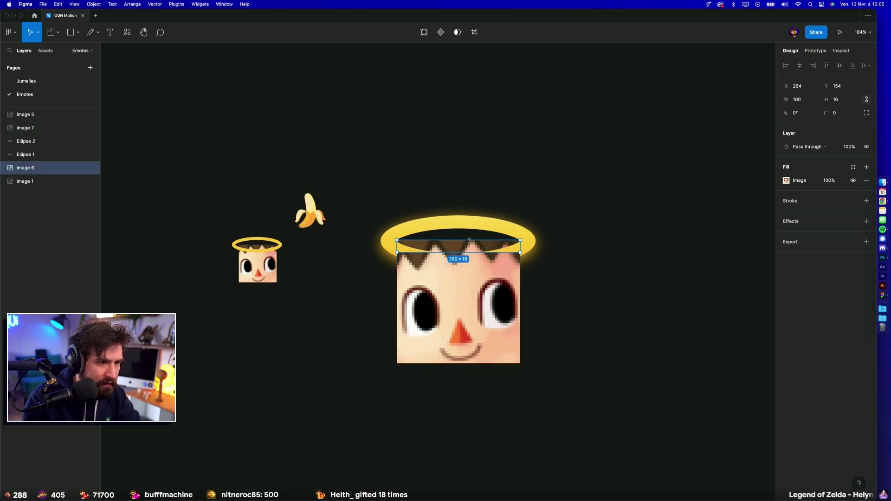
pyautogui.hotkey('ctrl', ']')
pyautogui.hotkey('ctrl', ']')
pyautogui.hotkey('ctrl', ']')
pyautogui.click(464, 260)
pyautogui.hotkey('ctrl', '[')
pyautogui.hotkey('ctrl', '[')
pyautogui.hotkey('ctrl', '[')
pyautogui.moveTo(458, 310)
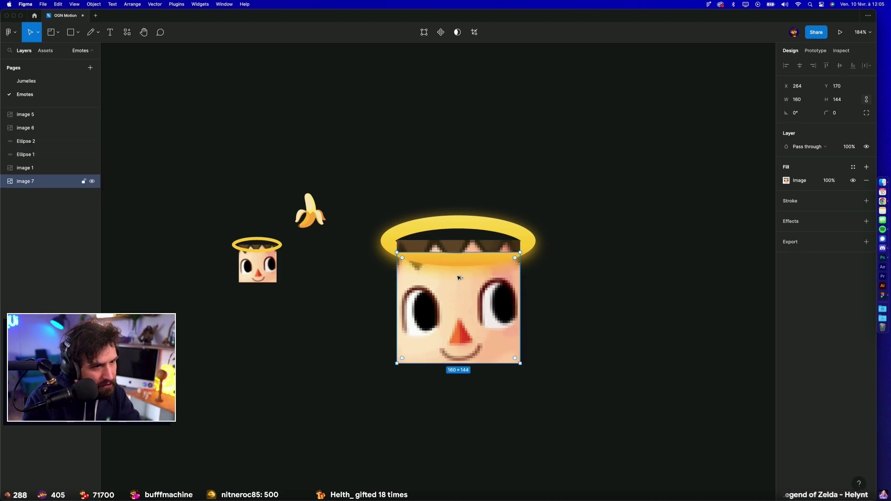
pyautogui.scroll(5, 460, 250)
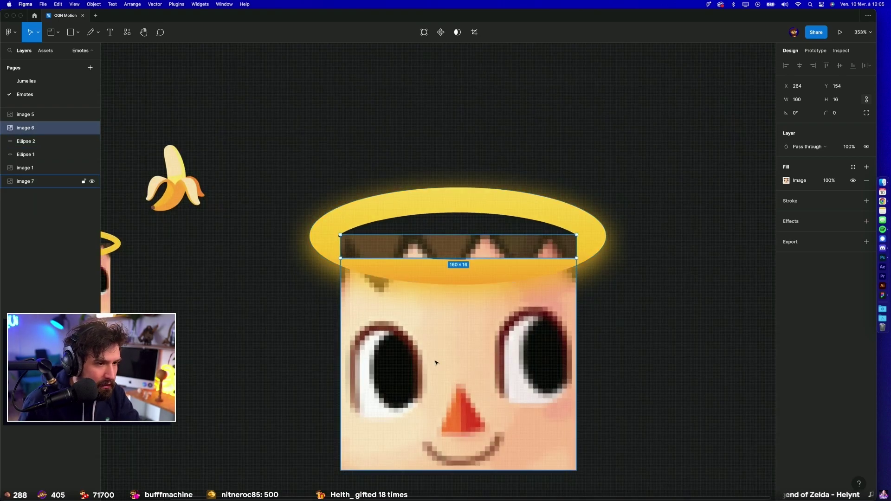
pyautogui.click(708, 286)
pyautogui.click(480, 240)
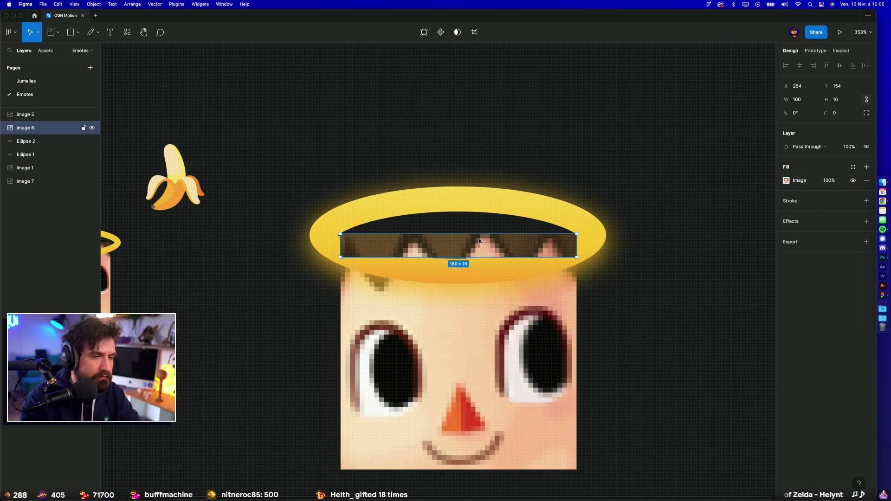
pyautogui.press('super+bracketright')
pyautogui.press('super+bracketleft')
pyautogui.press('super+bracketleft')
pyautogui.press('super+bracketleft')
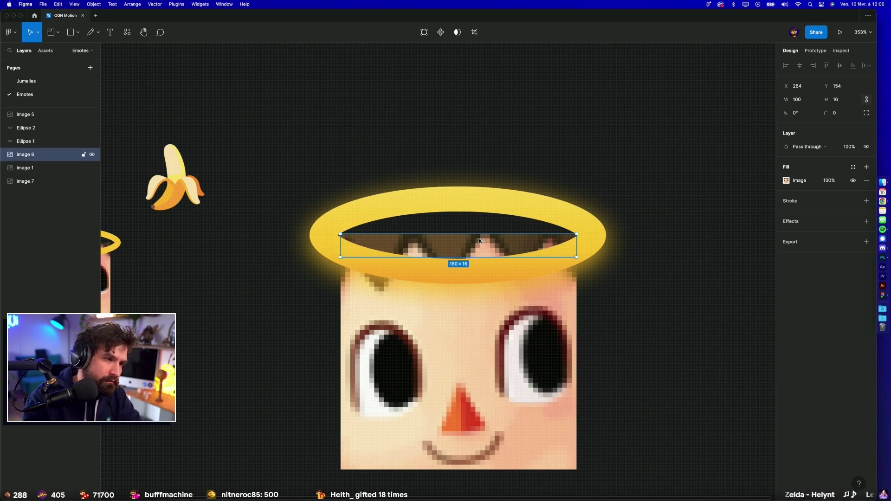
pyautogui.click(481, 151)
pyautogui.scroll(-5, 504, 135)
pyautogui.hscroll(3, 520, 209)
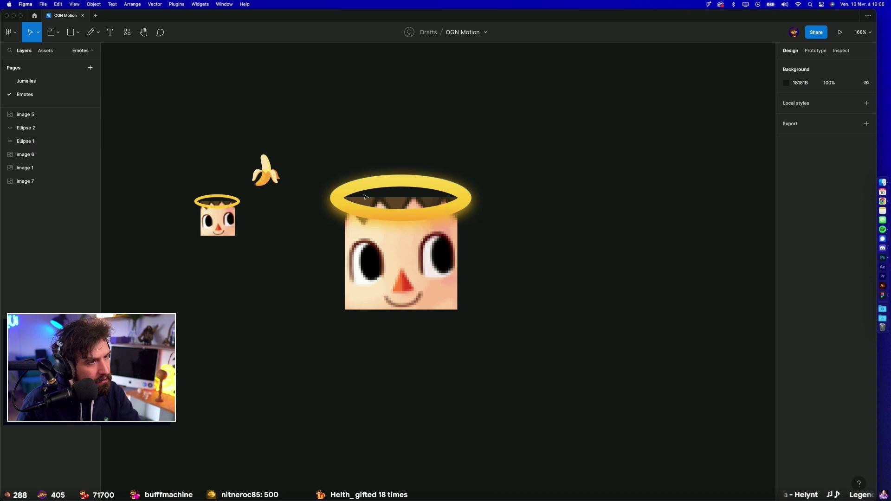
# Step: Move the face and hair strip up slightly and bring the hair strip to front
pyautogui.click(26, 154)
pyautogui.keyDown('shift'); pyautogui.click(385, 271); pyautogui.keyUp('shift')
pyautogui.moveTo(386, 272); pyautogui.dragTo(385, 268)
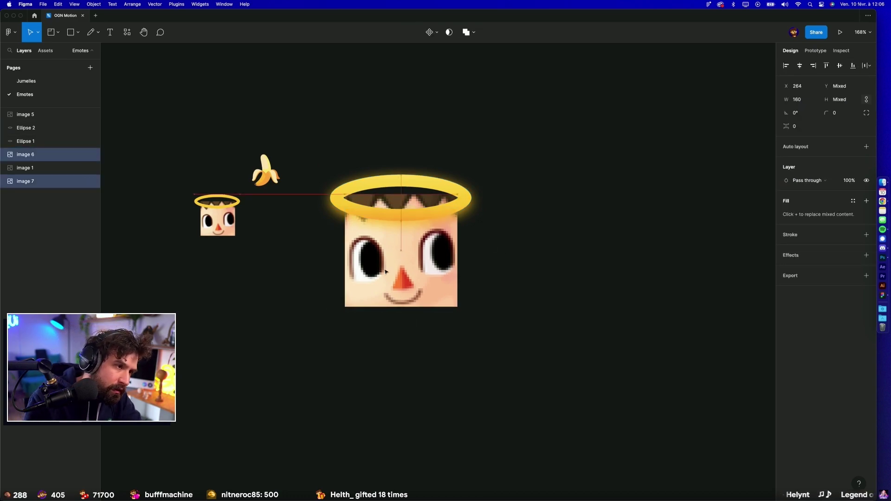
pyautogui.press('Escape')
pyautogui.click(435, 203)
pyautogui.press('super+bracketright')
pyautogui.press('super+bracketright')
pyautogui.press('super+bracketright')
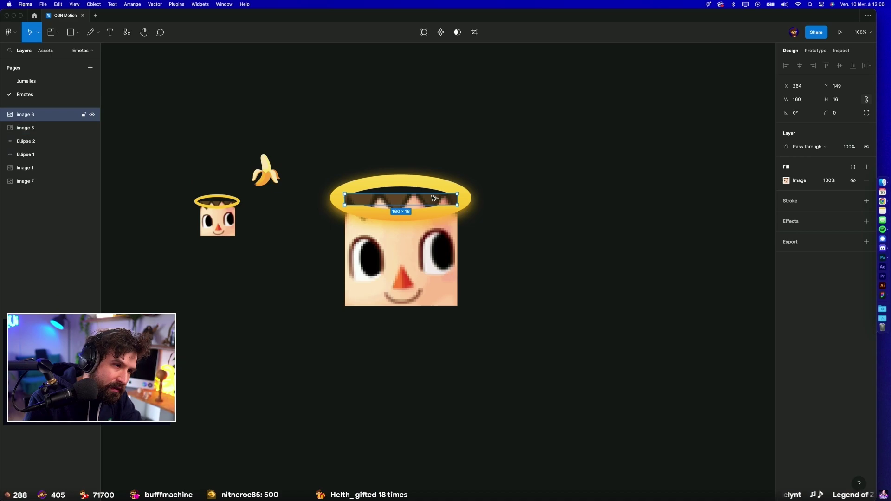
pyautogui.click(436, 252)
pyautogui.press('Escape')
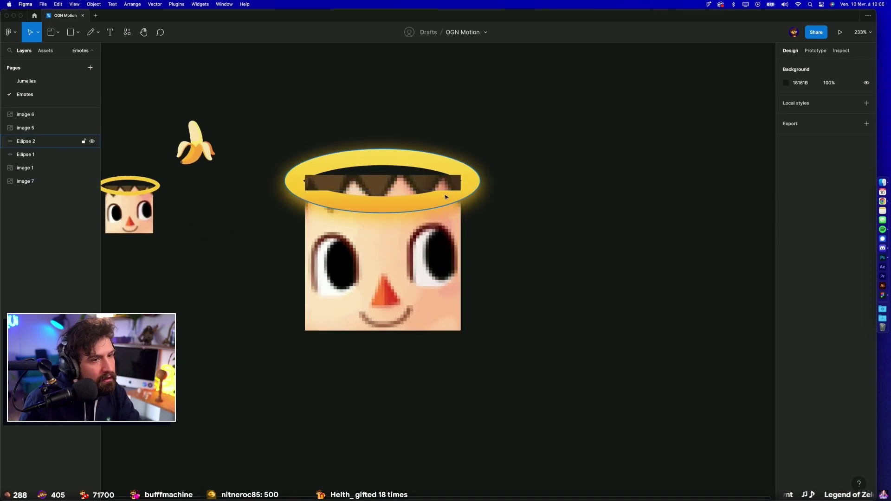
# Step: Shorten the hair strip from the bottom to 160×13
pyautogui.click(450, 195)
pyautogui.scroll(5, 452, 191)
pyautogui.moveTo(453, 192); pyautogui.dragTo(447, 192)
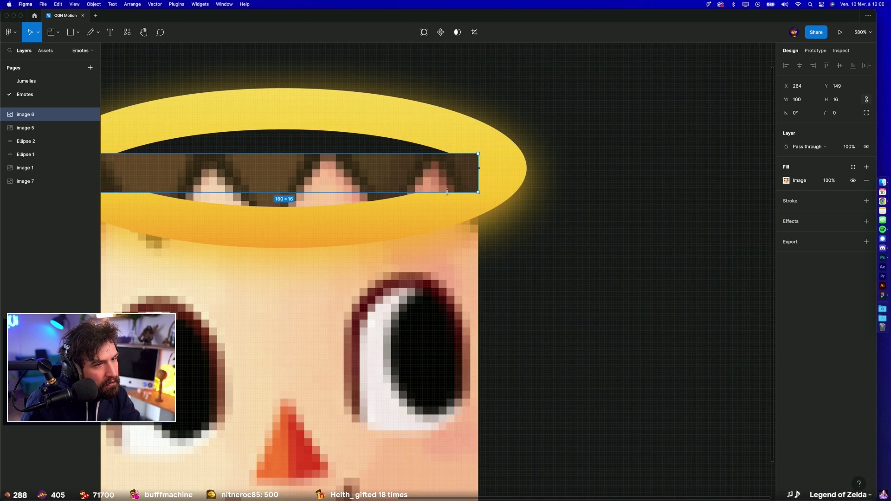
pyautogui.click(571, 229)
pyautogui.hscroll(-4, 603, 223)
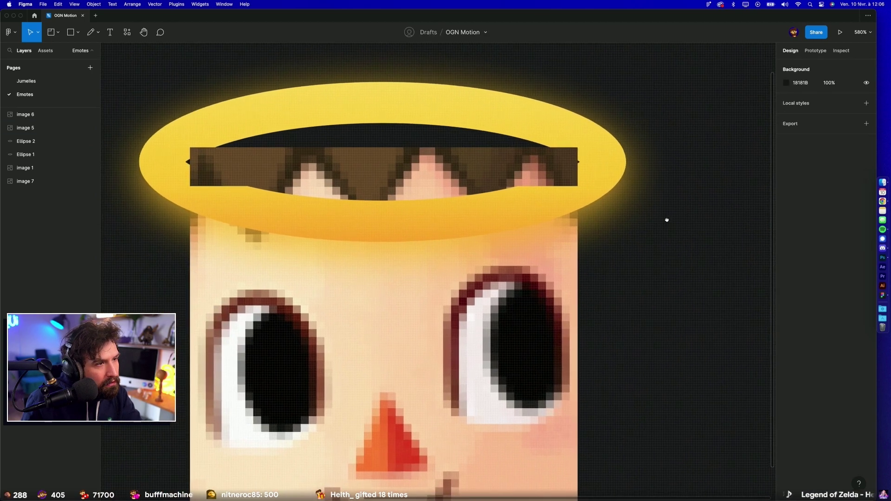
pyautogui.click(514, 223)
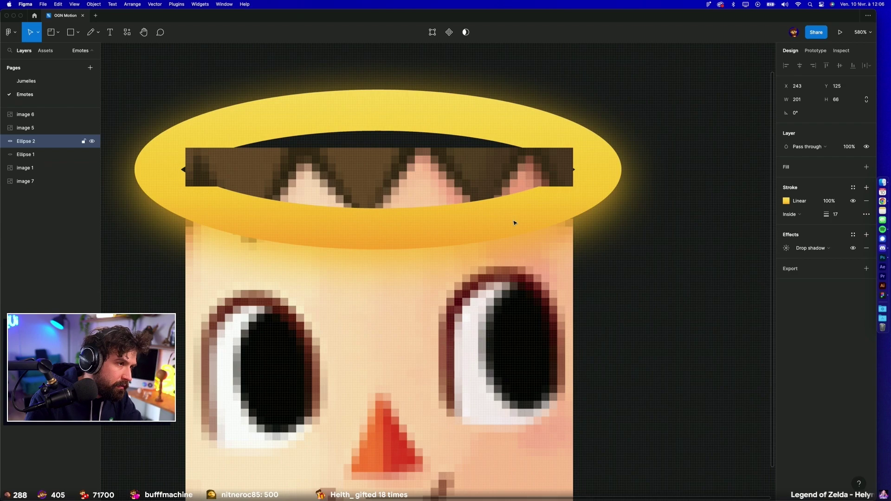
pyautogui.click(513, 185)
pyautogui.moveTo(513, 188); pyautogui.dragTo(511, 173)
pyautogui.click(483, 176)
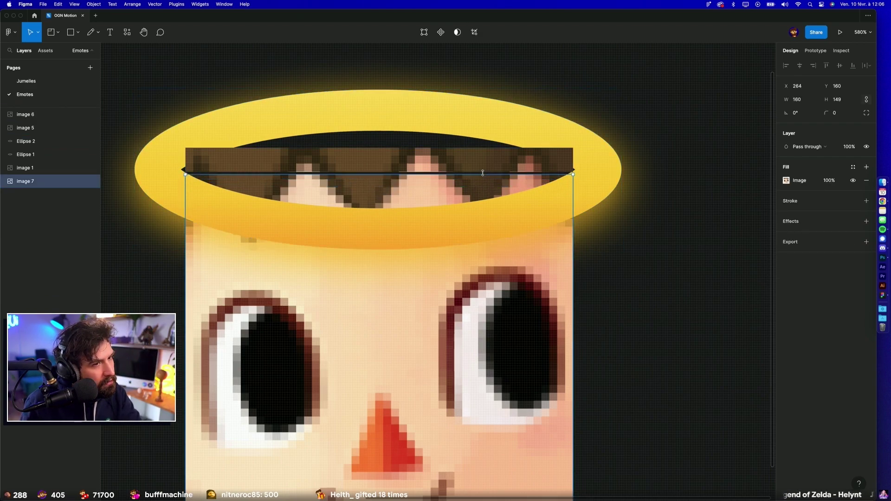
pyautogui.click(656, 294)
pyautogui.scroll(-5, 656, 294)
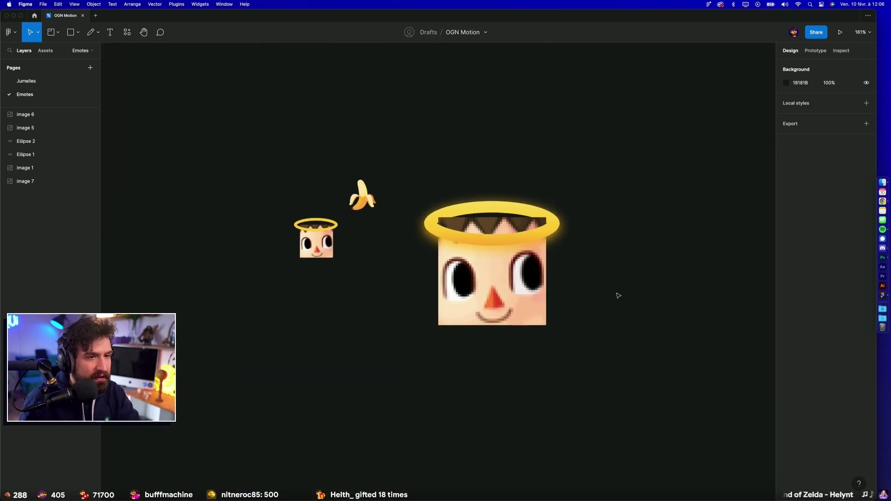
# Step: Duplicate the face, hair strip and halo to the right of the first villager
pyautogui.moveTo(618, 295); pyautogui.dragTo(417, 195)
pyautogui.moveTo(492, 269); pyautogui.dragTo(697, 270)
pyautogui.press('Escape')
pyautogui.moveTo(553, 153); pyautogui.dragTo(423, 153)
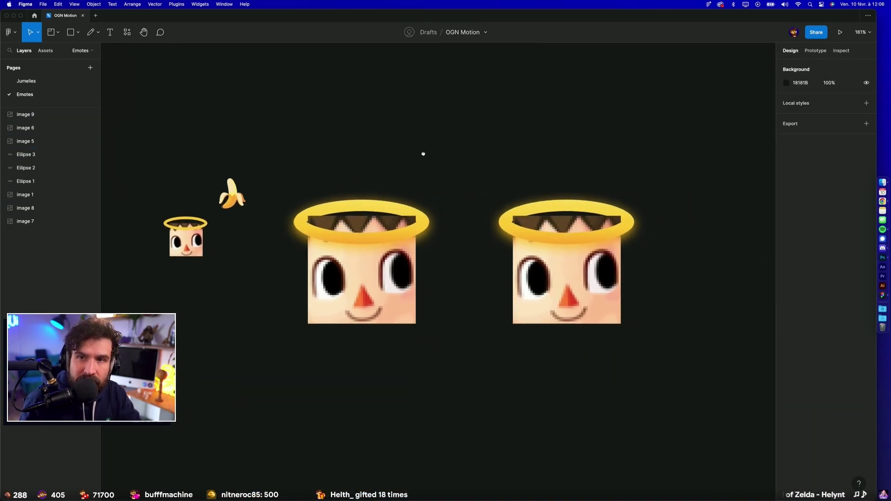
pyautogui.scroll(3, 423, 153)
# Step: Bring the copied face over the halo and lengthen the copied hair strip behind it
pyautogui.click(469, 219)
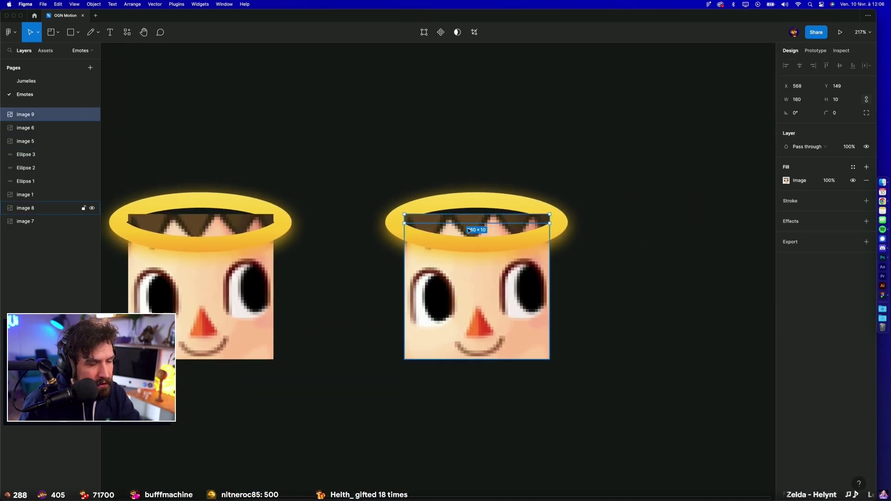
pyautogui.click(462, 233)
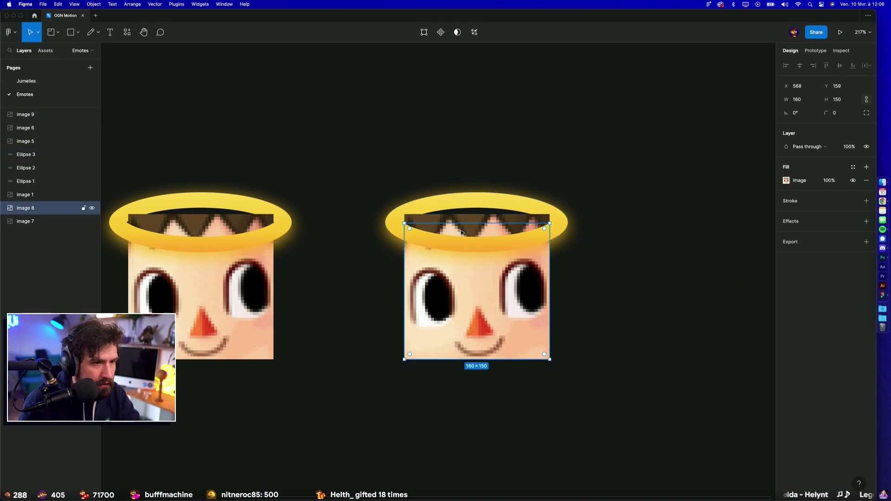
pyautogui.hotkey('ctrl', ']')
pyautogui.hotkey('ctrl', ']')
pyautogui.hotkey('ctrl', ']')
pyautogui.hotkey('ctrl', ']')
pyautogui.hotkey('ctrl', ']')
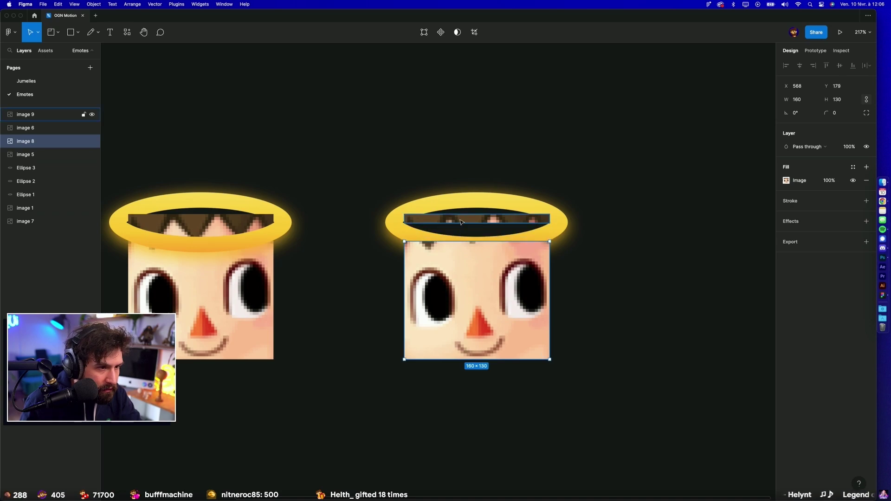
pyautogui.click(460, 225)
pyautogui.moveTo(457, 223); pyautogui.dragTo(457, 239)
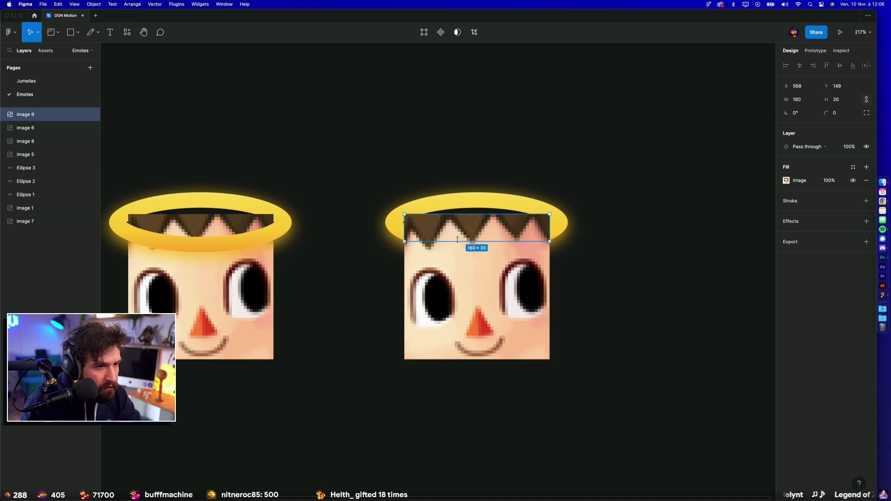
pyautogui.hotkey('ctrl', '[')
pyautogui.hotkey('ctrl', '[')
pyautogui.hotkey('ctrl', '[')
pyautogui.hotkey('ctrl', '[')
pyautogui.hotkey('ctrl', '[')
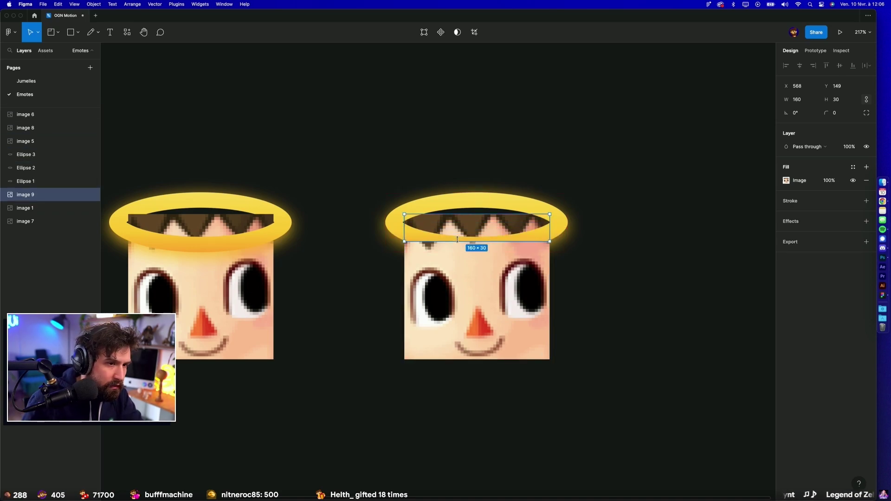
pyautogui.click(691, 226)
# Step: Extend the copied face upward to 150 px tall and shift the copy left
pyautogui.click(452, 300)
pyautogui.moveTo(448, 240); pyautogui.dragTo(448, 225)
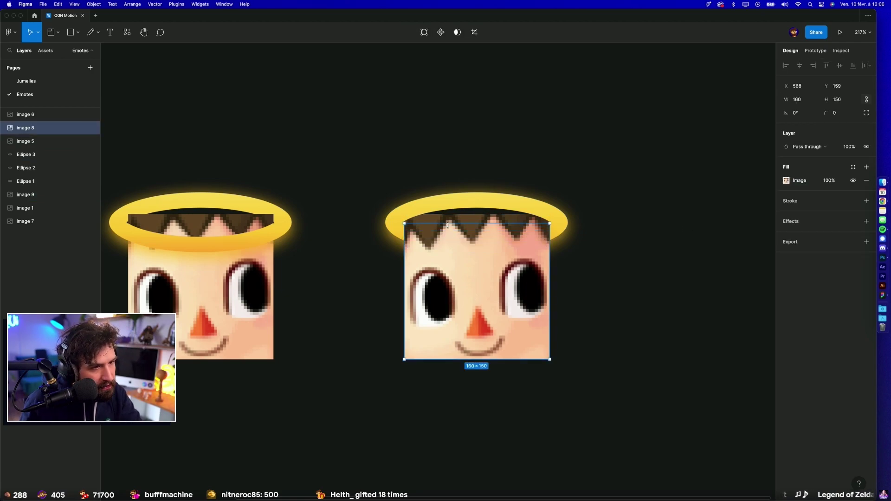
pyautogui.press('Escape')
pyautogui.scroll(-3, 617, 335)
pyautogui.moveTo(632, 360)
pyautogui.mouseDown()
pyautogui.moveTo(537, 339)
pyautogui.moveTo(483, 291)
pyautogui.mouseUp()
pyautogui.click(571, 344)
pyautogui.moveTo(571, 345); pyautogui.dragTo(644, 345)
# Step: Nudge the copy's Ellipse 3 halo upward, then undo the last change
pyautogui.scroll(4, 572, 230)
pyautogui.click(552, 216)
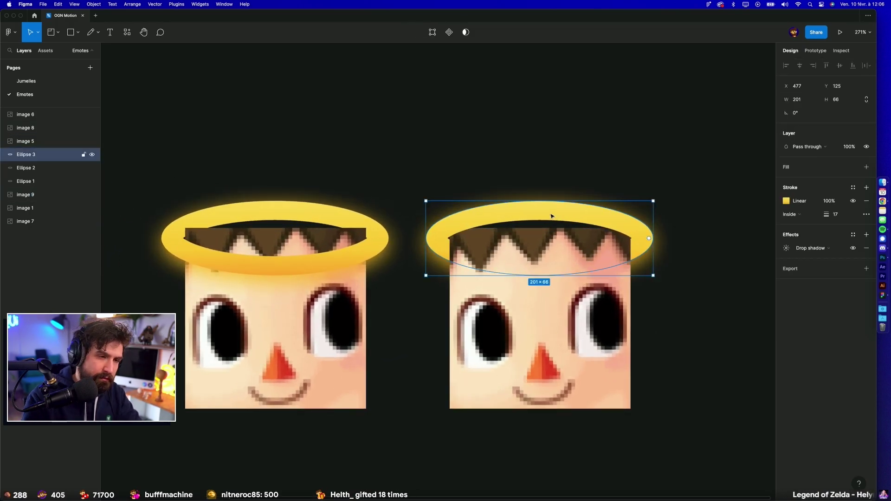
pyautogui.press('Up')
pyautogui.press('Up')
pyautogui.press('Up')
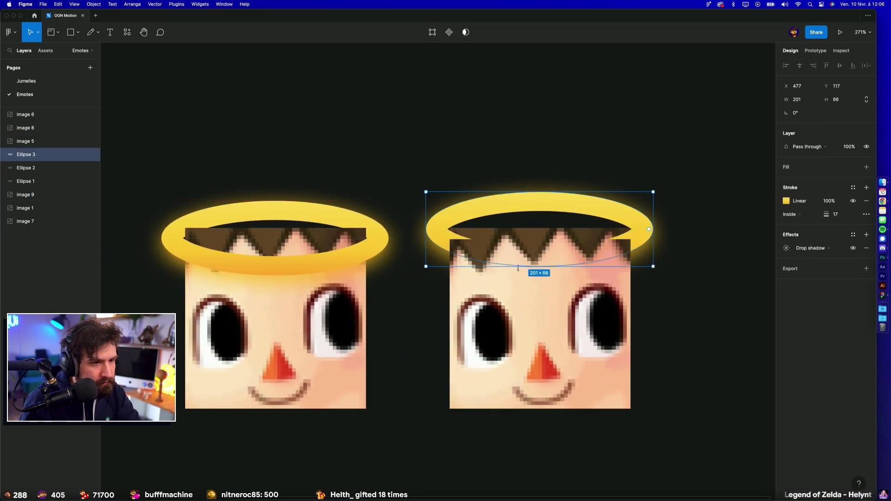
pyautogui.click(493, 243)
pyautogui.click(716, 316)
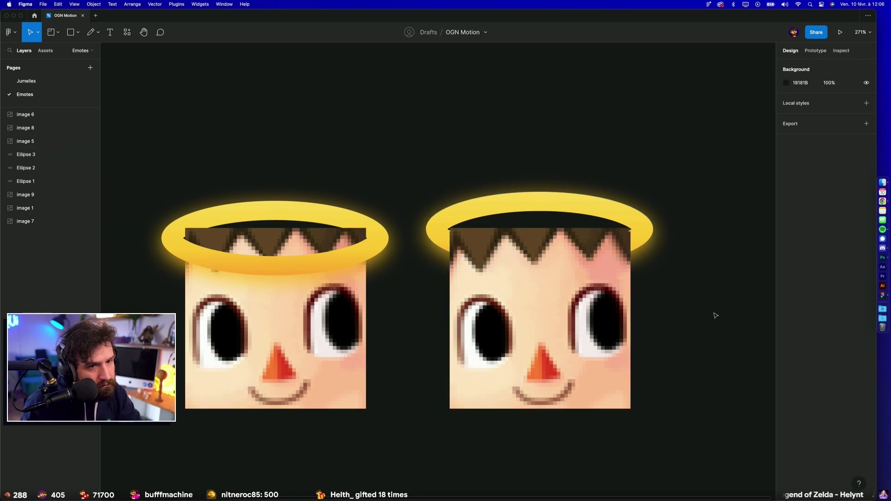
pyautogui.press('super+z')
pyautogui.press('super+z')
pyautogui.press('super+z')
pyautogui.press('super+z')
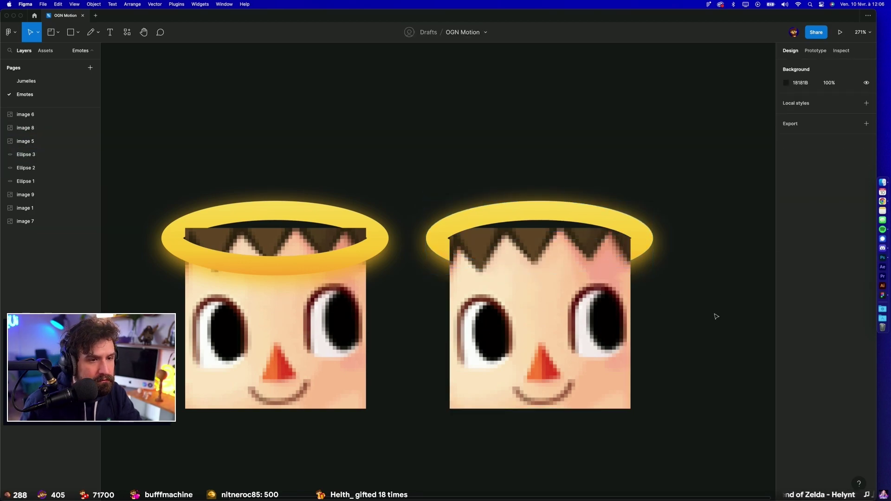
pyautogui.scroll(-2, 716, 317)
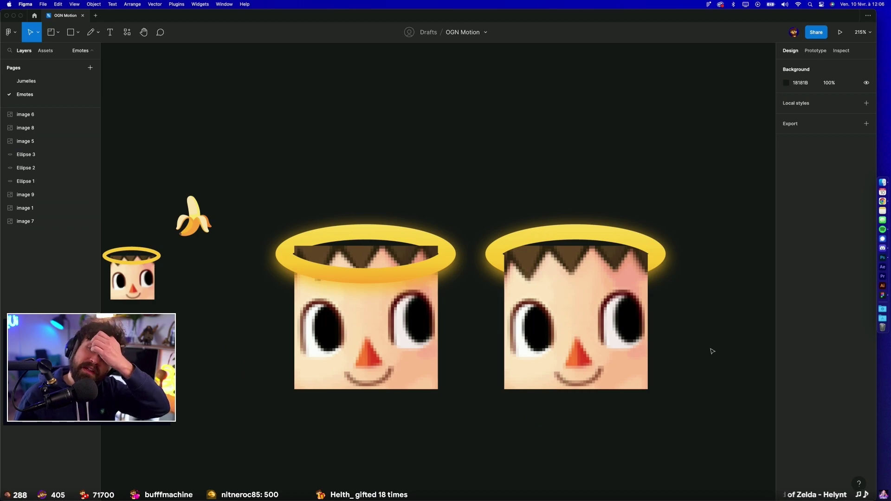
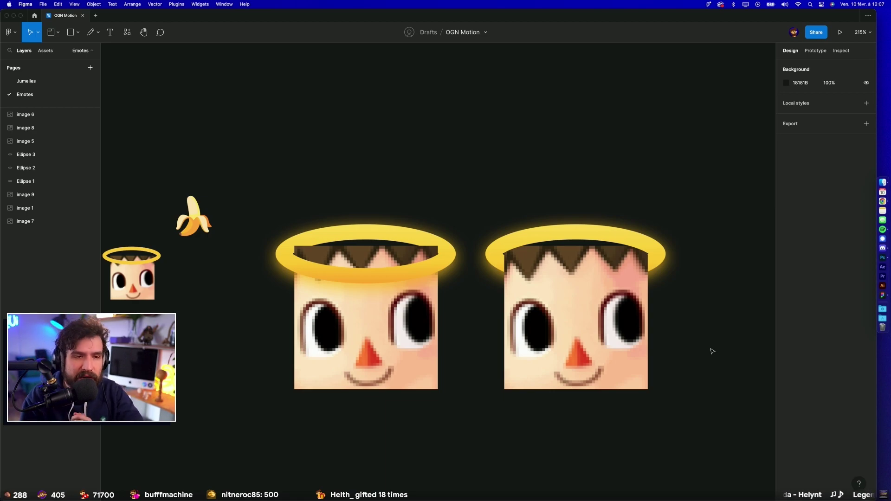
# Step: Pan and zoom around the canvas to review the two haloed pixel-art faces
pyautogui.hscroll(3, 648, 354)
pyautogui.scroll(1, 648, 354)
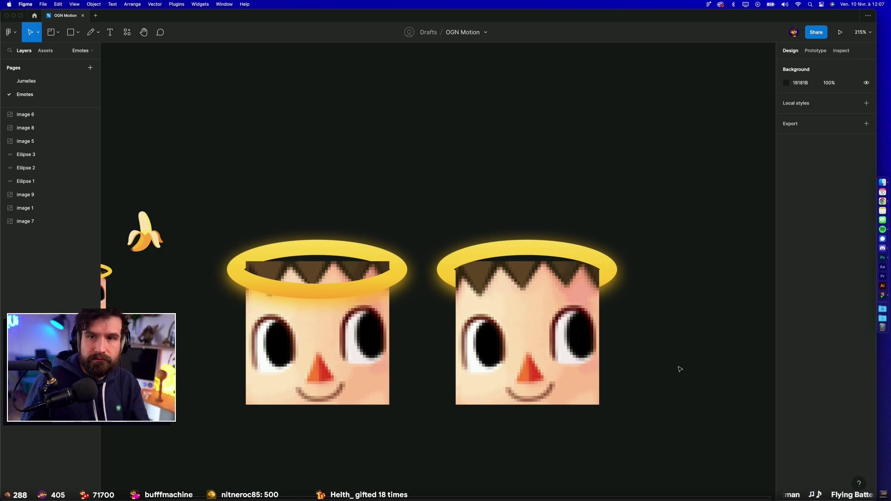
pyautogui.moveTo(682, 368); pyautogui.dragTo(649, 273)
pyautogui.hscroll(-3, 463, 296)
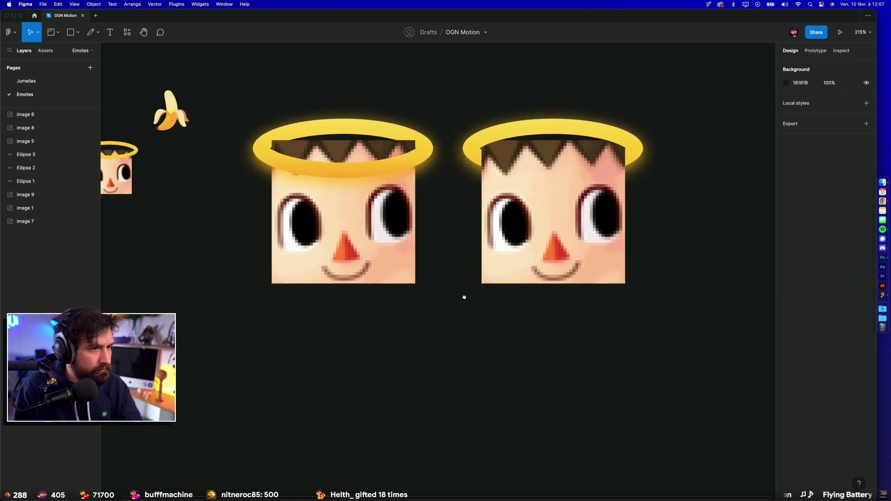
pyautogui.scroll(-3, 494, 307)
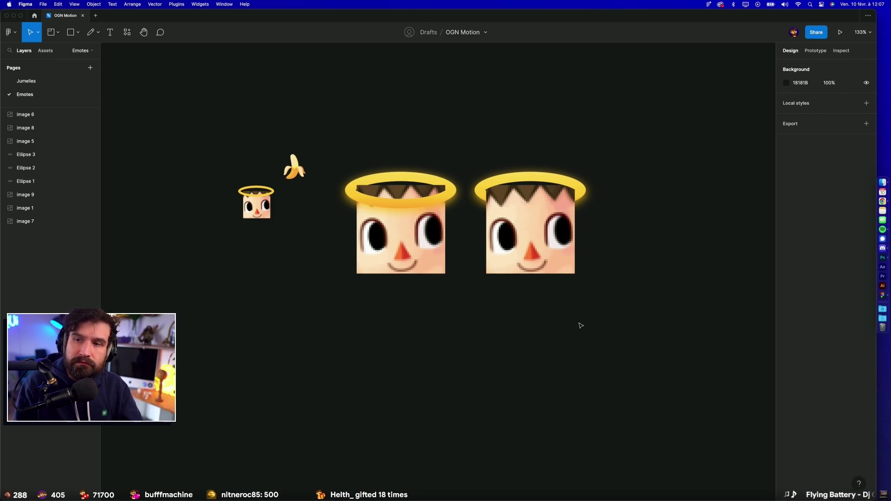
# Step: Skip the Donkey Kong 64 soundtrack ahead to about 18 minutes
pyautogui.hotkey('ctrl', 'Left')
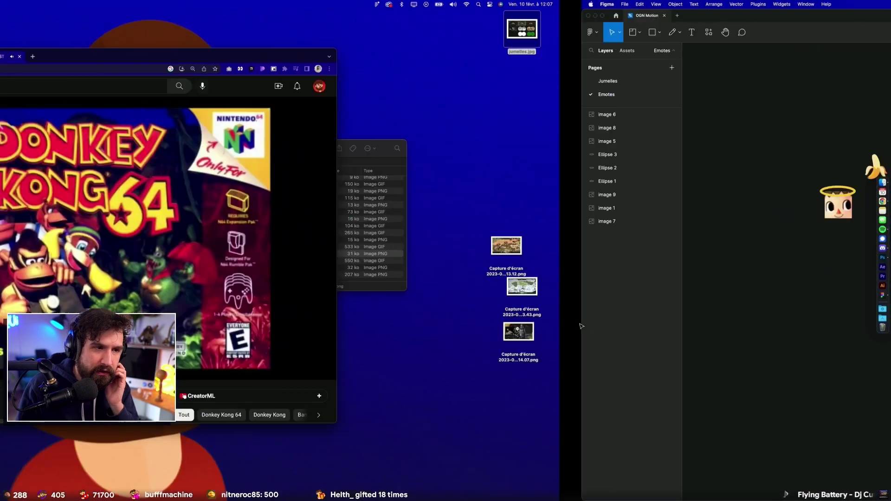
pyautogui.moveTo(190, 361); pyautogui.dragTo(183, 364)
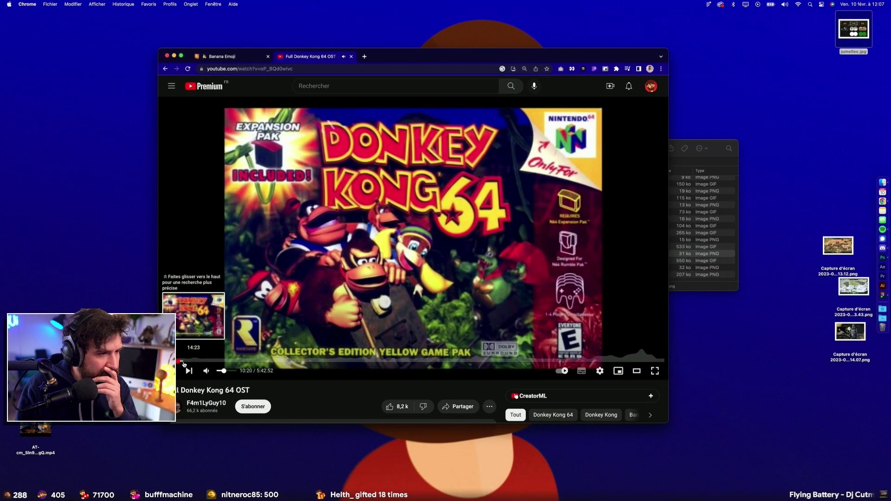
pyautogui.click(184, 364)
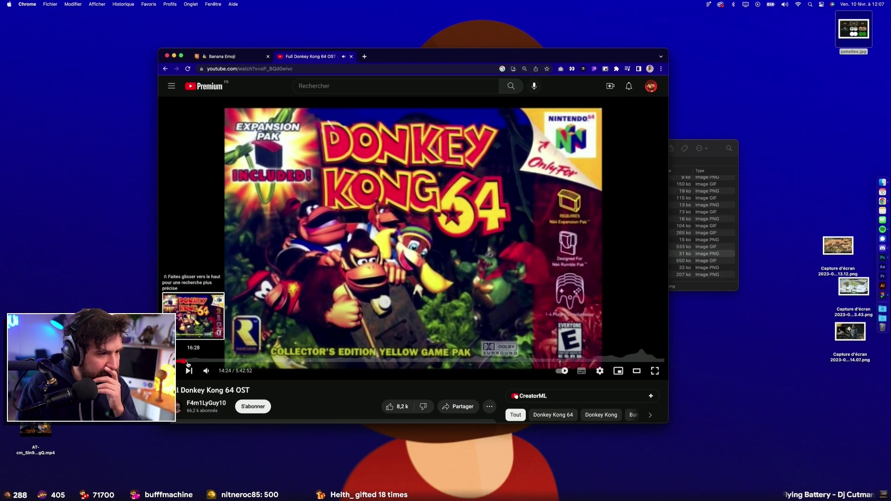
pyautogui.moveTo(188, 364); pyautogui.dragTo(189, 365)
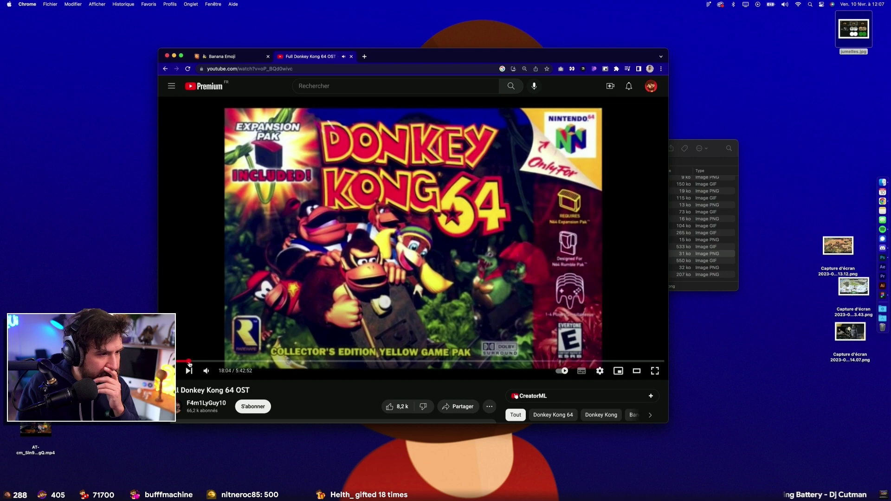
pyautogui.scroll(-5, 208, 352)
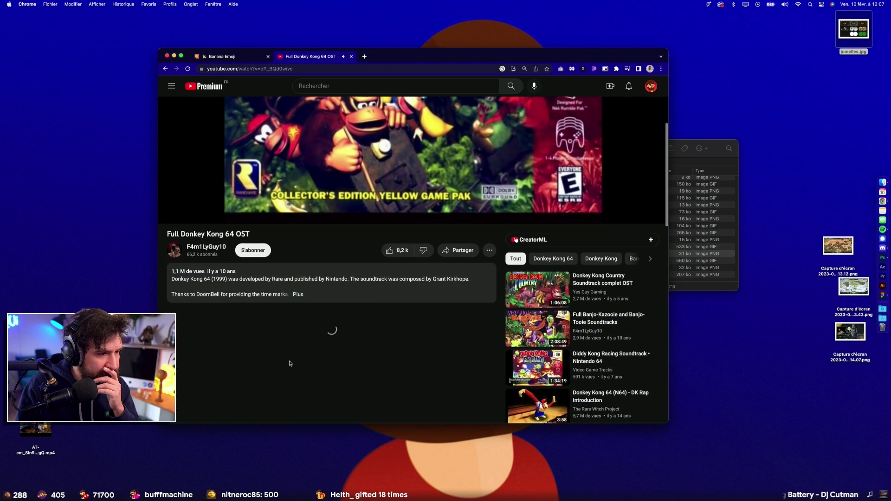
pyautogui.scroll(3, 235, 336)
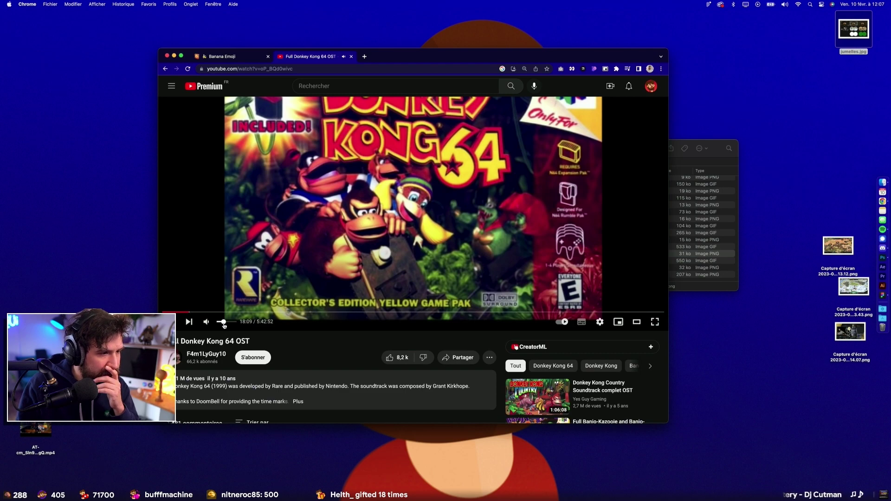
# Step: Expand the video description and skim the full OST tracklist, then return to Figma
pyautogui.click(341, 396)
pyautogui.scroll(-3, 343, 398)
pyautogui.scroll(-5, 342, 398)
pyautogui.scroll(-4, 344, 398)
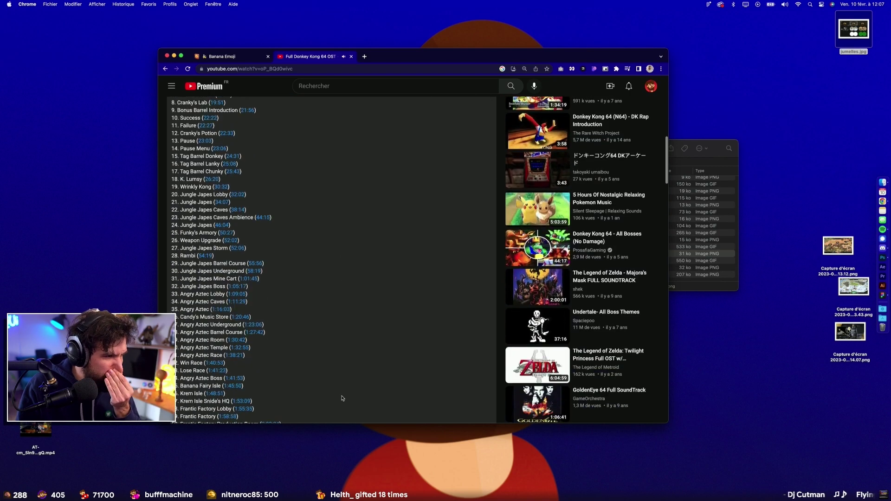
pyautogui.scroll(-4, 325, 398)
pyautogui.scroll(-4, 315, 399)
pyautogui.scroll(-7, 315, 398)
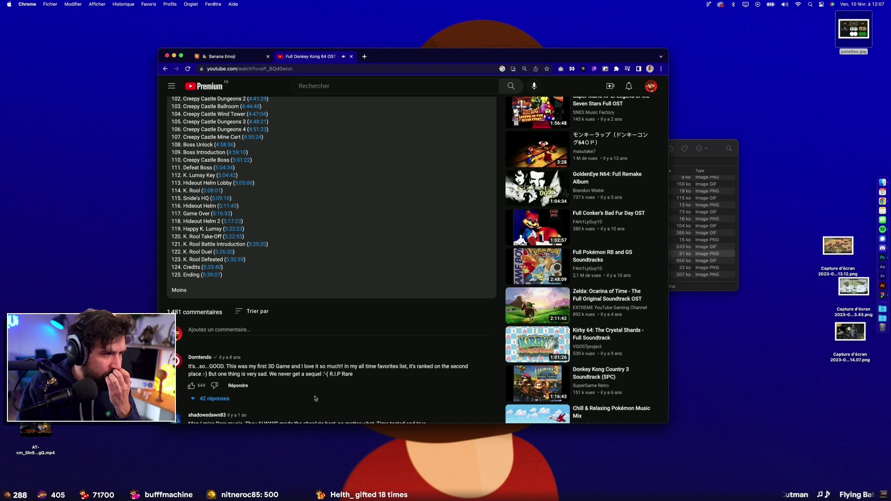
pyautogui.scroll(10, 315, 399)
pyautogui.scroll(5, 315, 399)
pyautogui.hotkey('ctrl', 'Right')
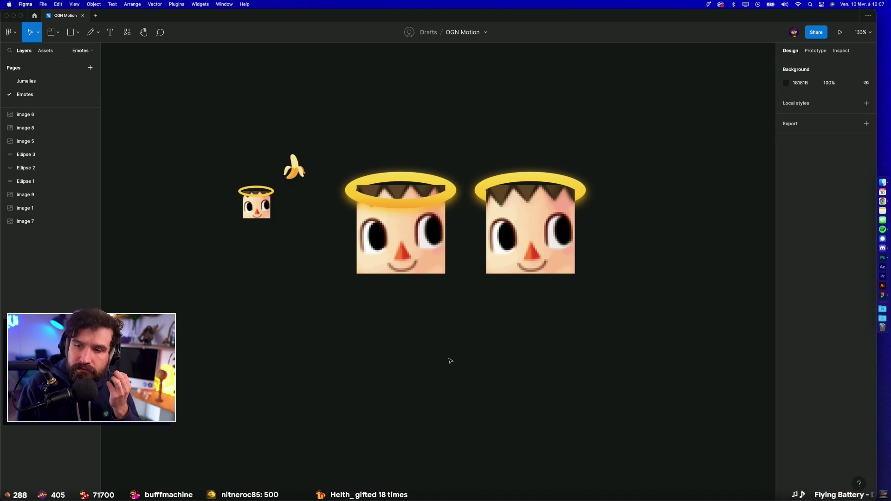
# Step: Glance back at the YouTube video, then return to Figma and reframe the faces
pyautogui.hotkey('ctrl', 'Left')
pyautogui.scroll(10, 449, 360)
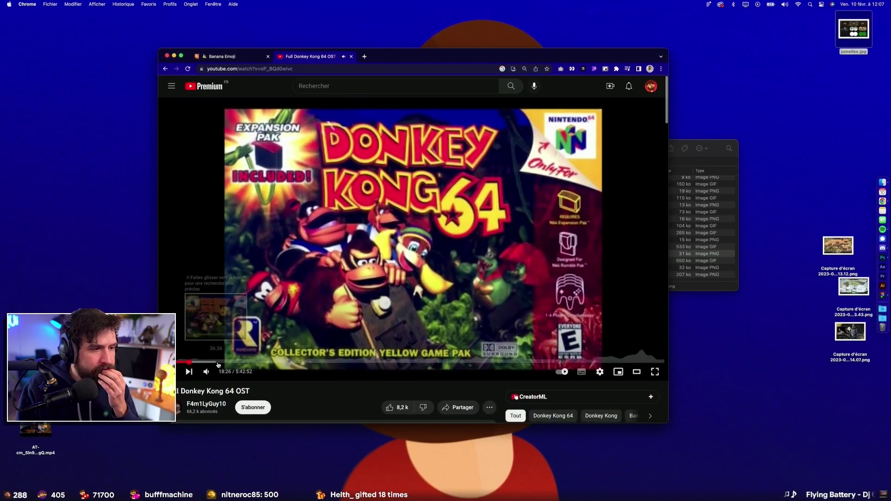
pyautogui.moveTo(206, 372)
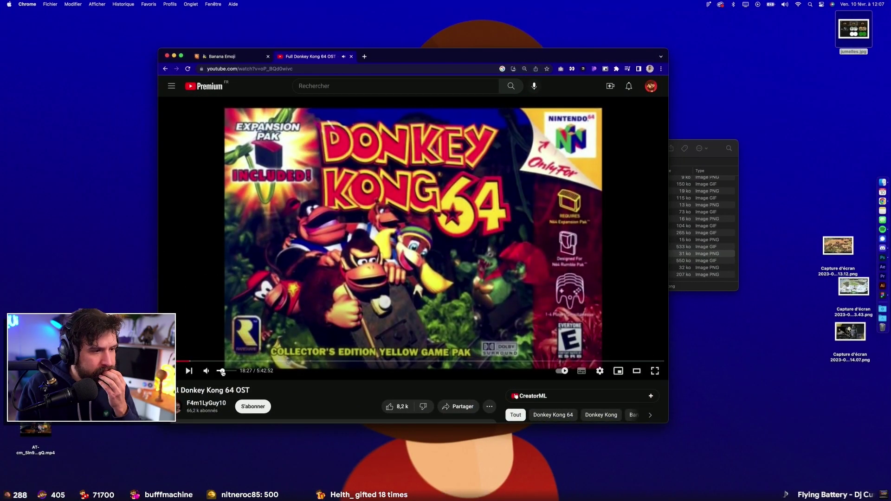
pyautogui.hotkey('ctrl', 'Right')
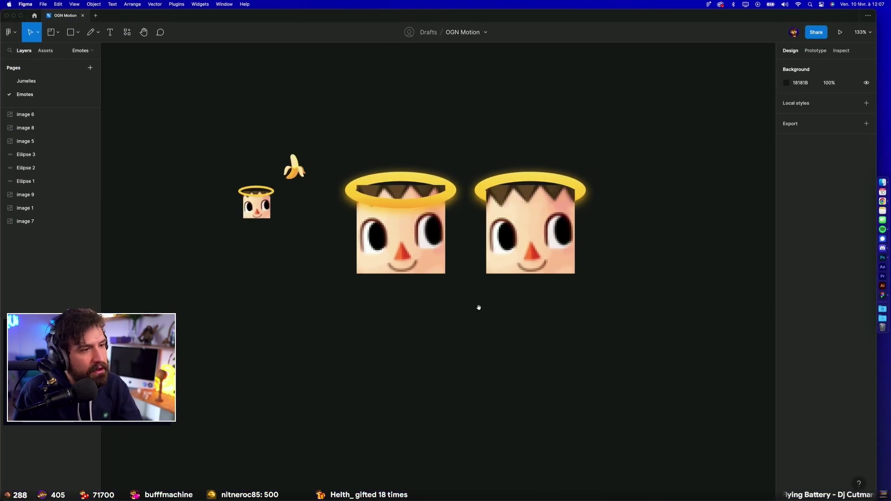
pyautogui.moveTo(477, 306); pyautogui.dragTo(466, 345)
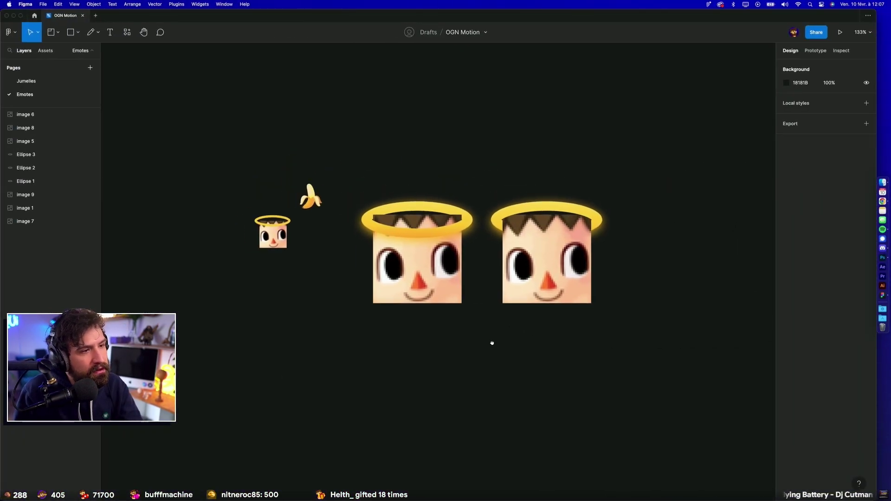
pyautogui.click(539, 278)
pyautogui.click(575, 338)
# Step: Alt-drag both haloed faces downward to copy them as image 10–13 and Ellipse 4–5
pyautogui.moveTo(611, 351); pyautogui.dragTo(335, 165)
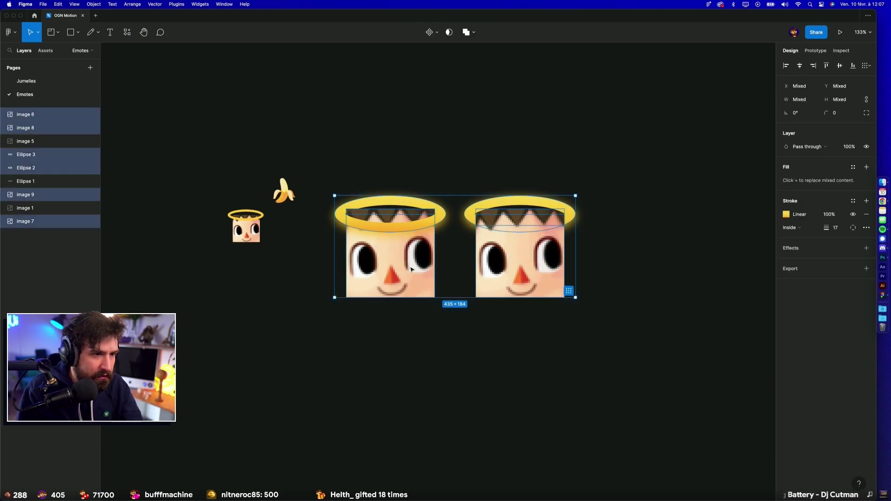
pyautogui.moveTo(557, 260); pyautogui.dragTo(557, 455)
pyautogui.click(646, 388)
pyautogui.scroll(-4, 665, 250)
pyautogui.keyDown('ctrl'); pyautogui.scroll(5, 664, 250); pyautogui.keyUp('ctrl')
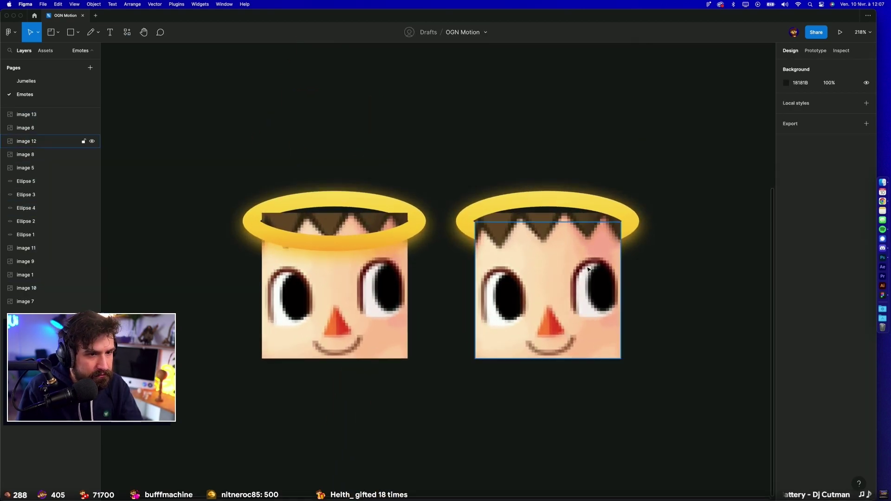
pyautogui.click(547, 297)
pyautogui.keyDown('shift'); pyautogui.click(580, 229); pyautogui.keyUp('shift')
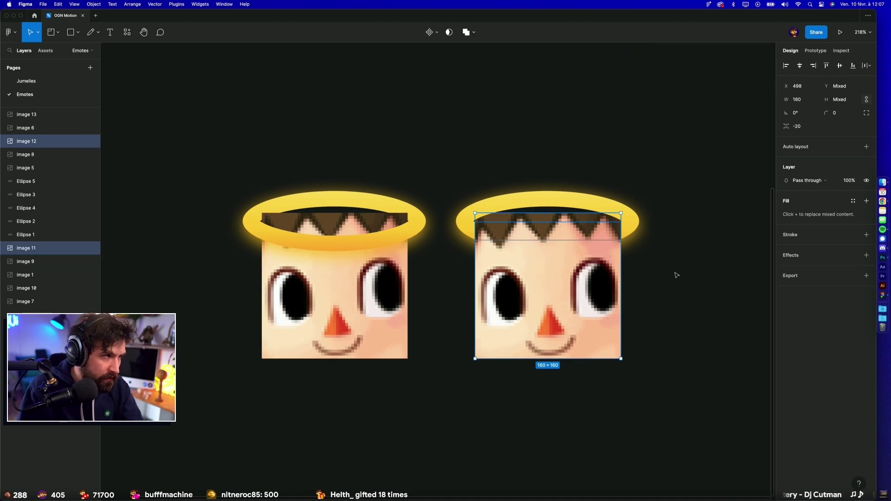
pyautogui.click(701, 262)
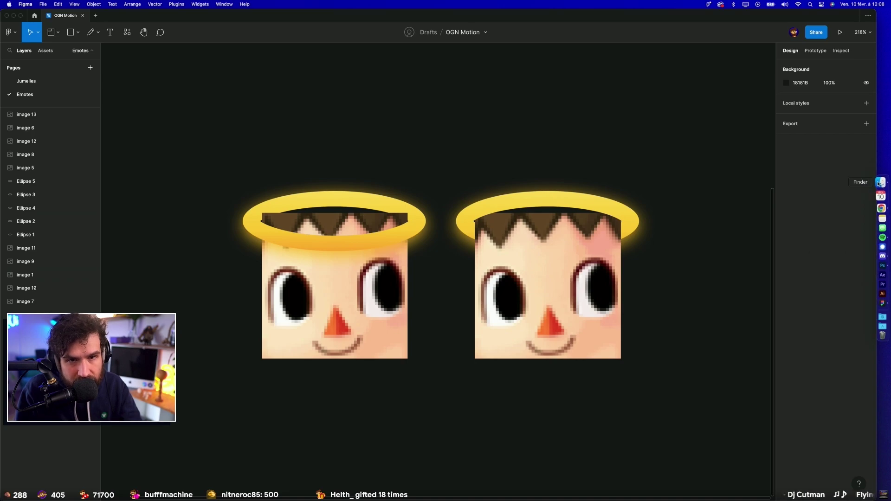
# Step: In Finder, Quick Look through the files in the OGN_EMPIRES folder
pyautogui.click(880, 183)
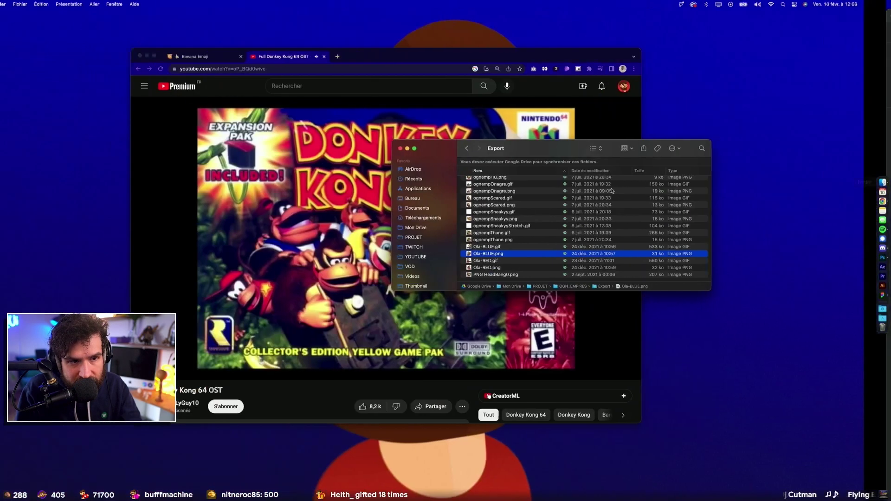
pyautogui.click(514, 204)
pyautogui.press('space')
pyautogui.press('Up')
pyautogui.press('Up')
pyautogui.press('Up')
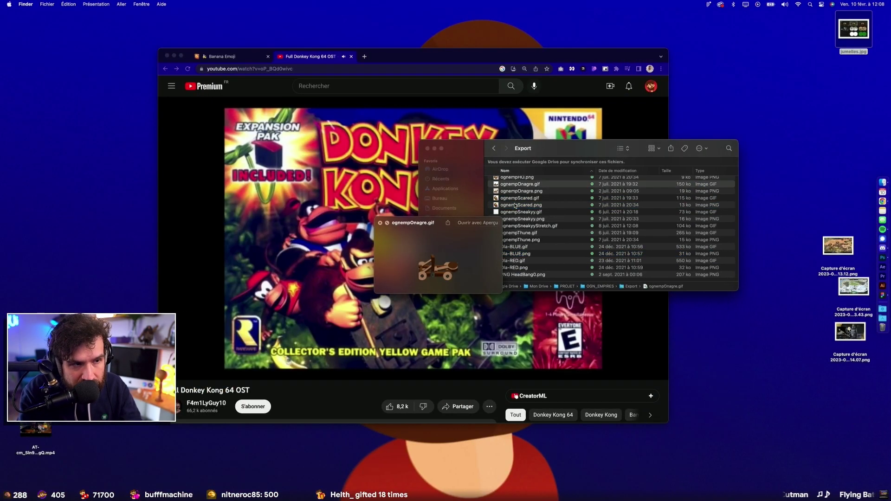
pyautogui.press('Up')
pyautogui.press('Up')
pyautogui.press('Up')
pyautogui.click(514, 204)
pyautogui.press('super+bracketleft')
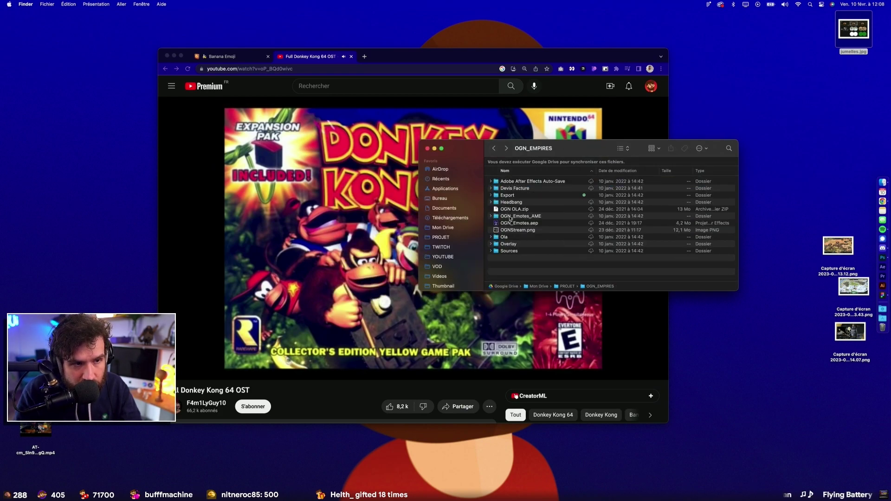
# Step: Open the Sources folder and preview its images from 112_3.png to Thune_T1_1.png
pyautogui.doubleClick(508, 251)
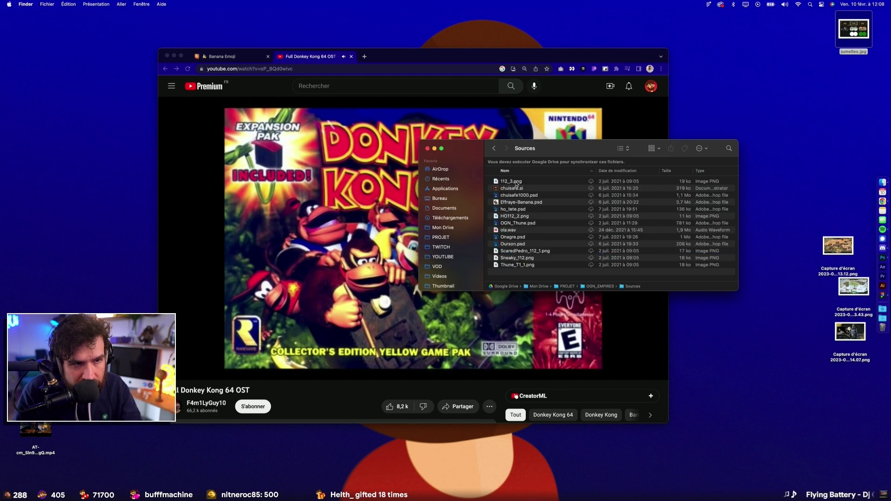
pyautogui.click(515, 181)
pyautogui.press('space')
pyautogui.press('Down')
pyautogui.press('Down')
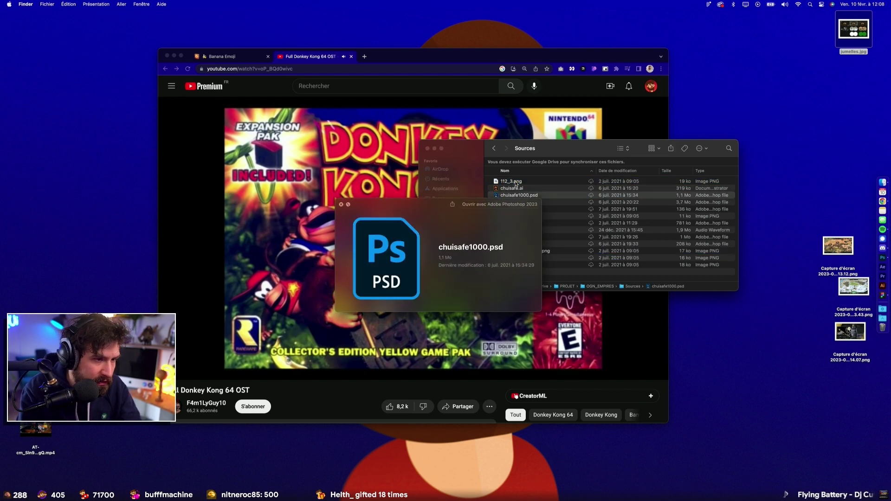
pyautogui.press('Down')
pyautogui.press('Down')
pyautogui.press('Down')
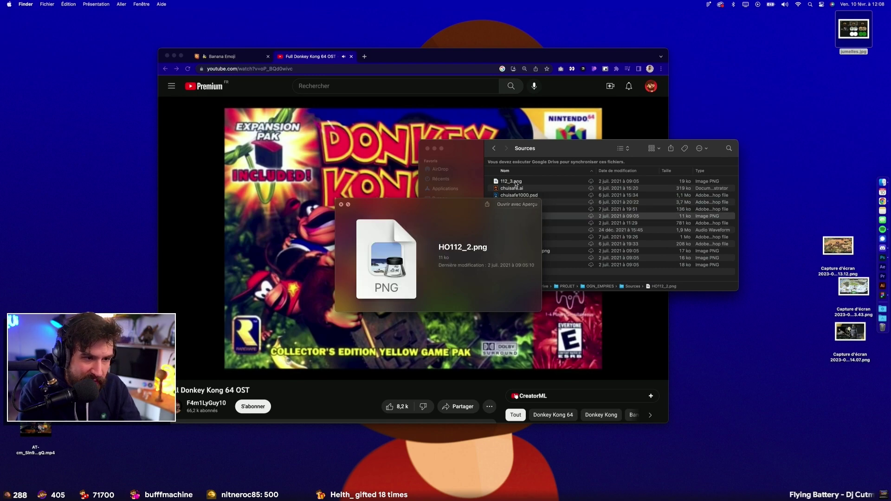
pyautogui.press('Down')
pyautogui.press('Down')
pyautogui.press('Down')
pyautogui.press('Down')
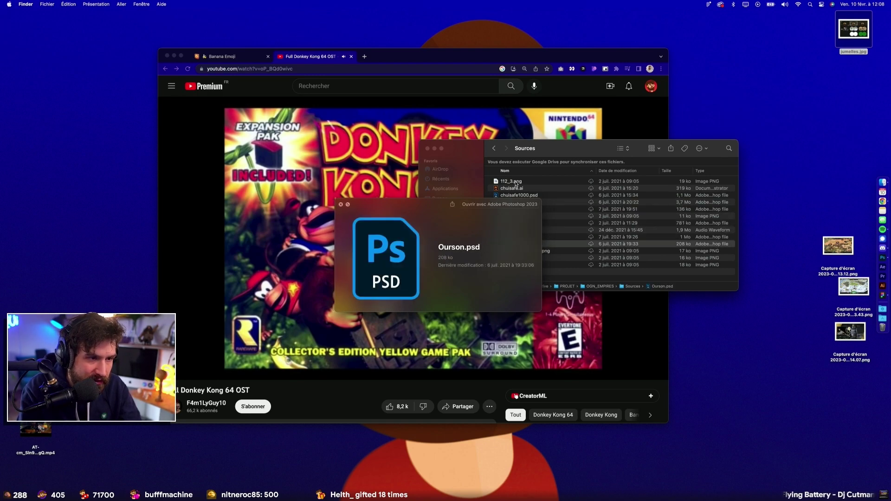
pyautogui.press('Down')
pyautogui.press('Down')
pyautogui.press('Down')
pyautogui.press('space')
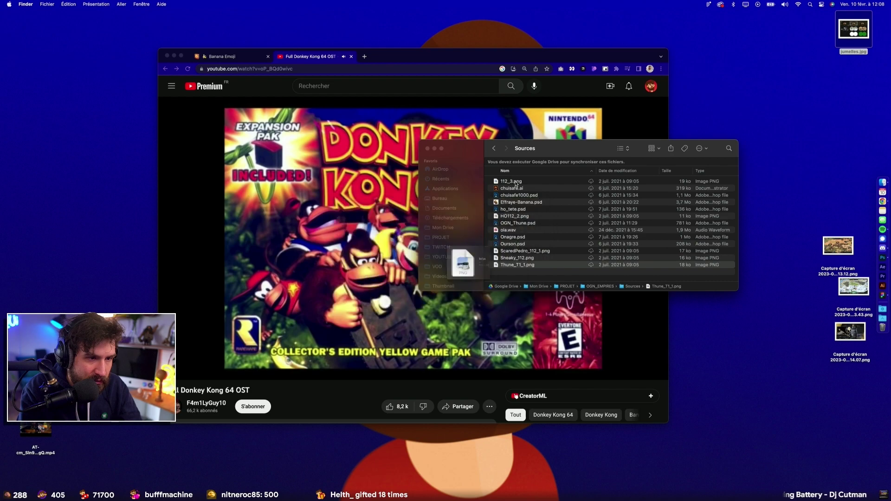
pyautogui.click(494, 150)
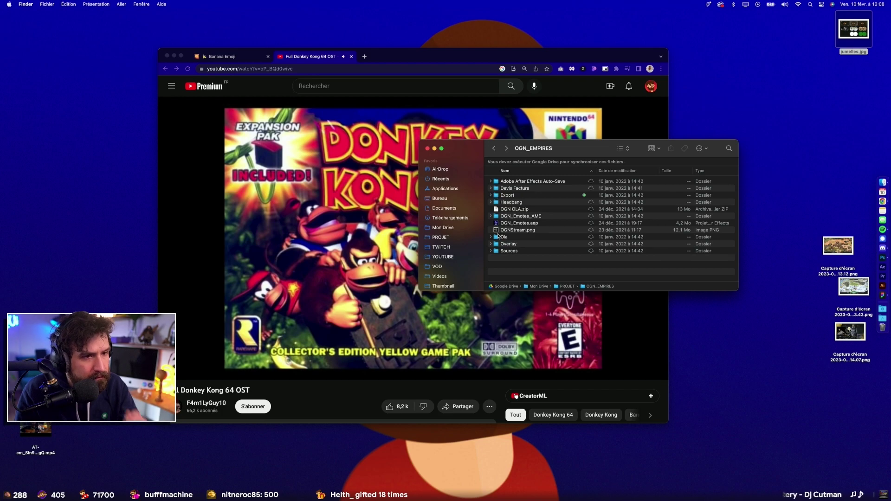
# Step: Expand OGN_Emotes_AME and Ola, preview Ola Illustration.ai and Ola.ai, then collapse Ola
pyautogui.click(491, 216)
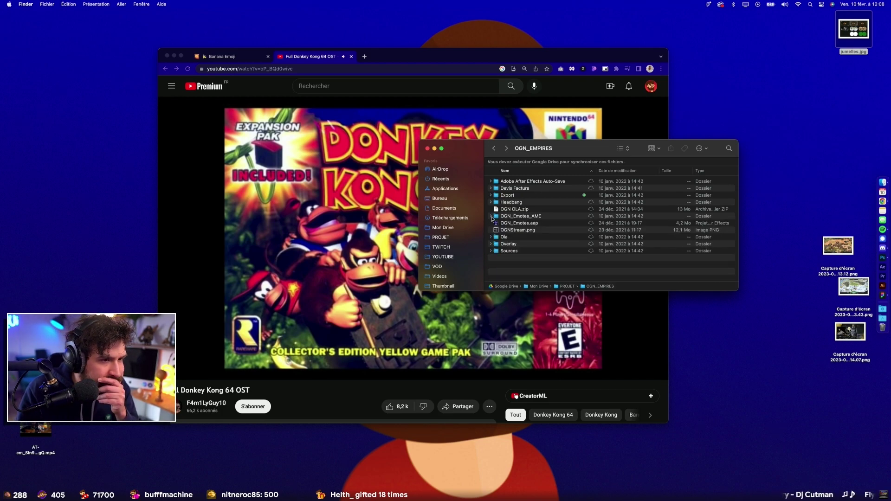
pyautogui.click(491, 237)
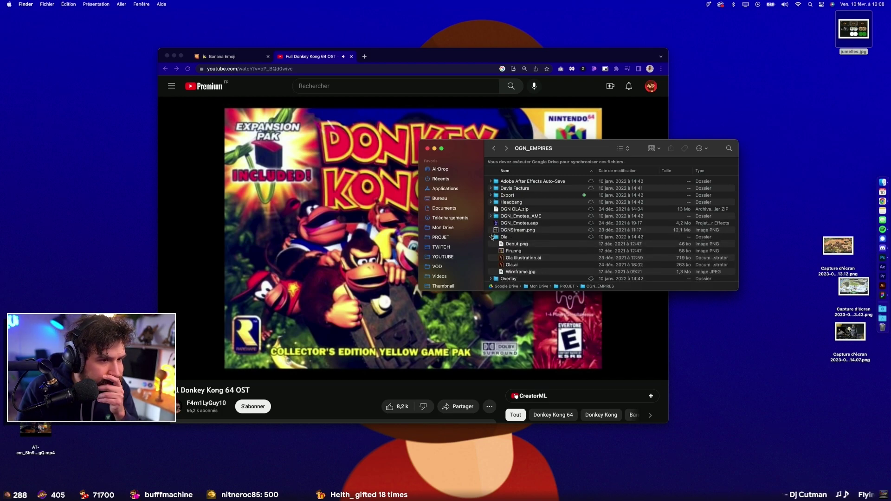
pyautogui.click(510, 256)
pyautogui.press('space')
pyautogui.click(522, 265)
pyautogui.press('space')
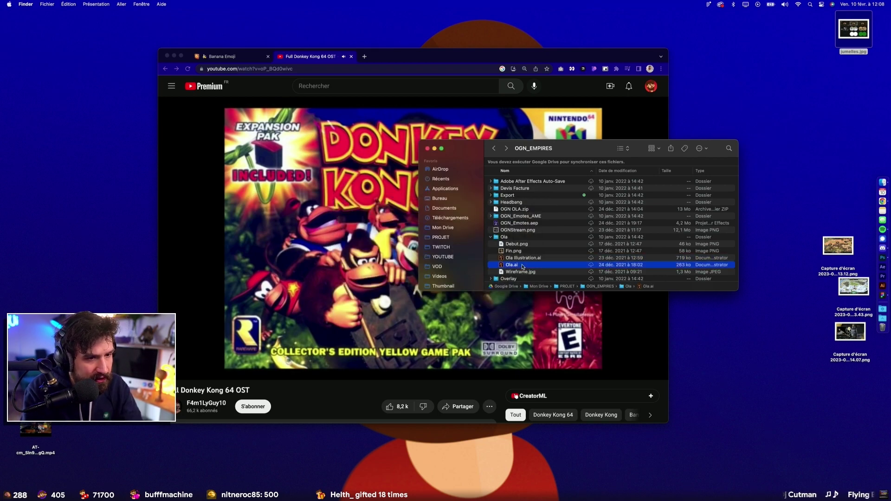
pyautogui.click(491, 237)
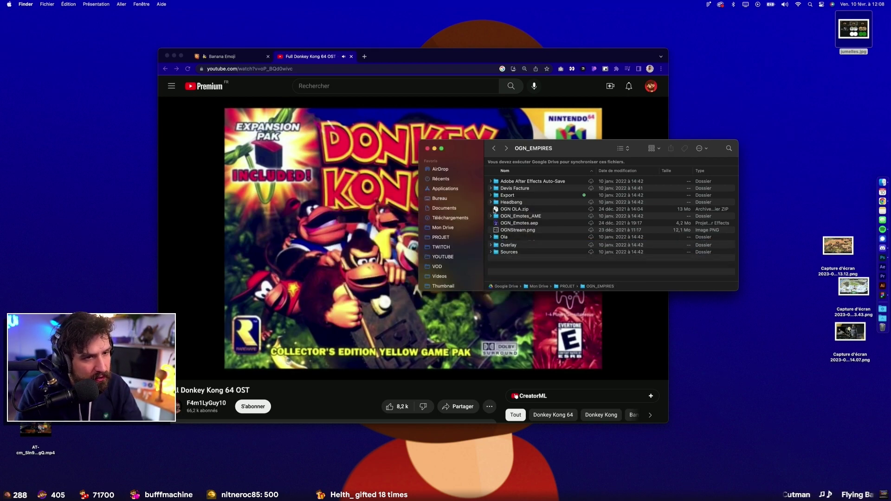
# Step: Expand Export, preview the emotes, and drag ognempHO.png onto the Figma canvas
pyautogui.click(491, 195)
pyautogui.click(525, 210)
pyautogui.press('space')
pyautogui.press('Down')
pyautogui.press('Down')
pyautogui.press('Down')
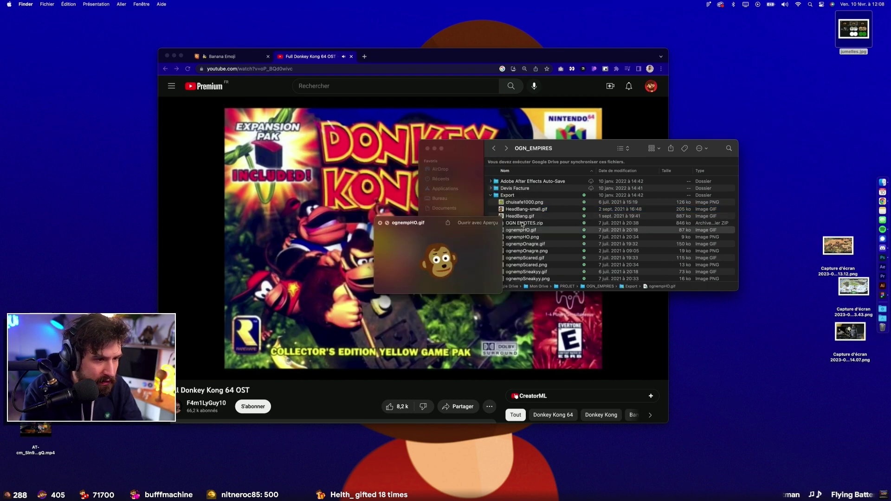
pyautogui.press('Down')
pyautogui.press('Up')
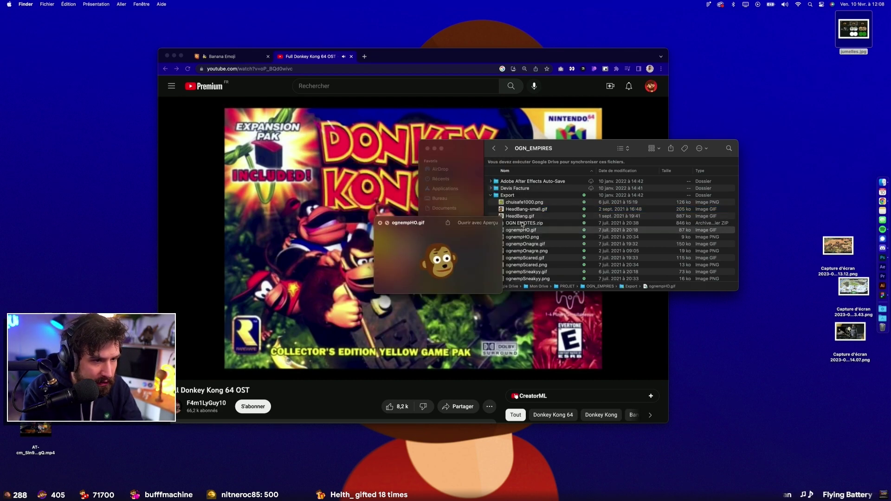
pyautogui.press('Down')
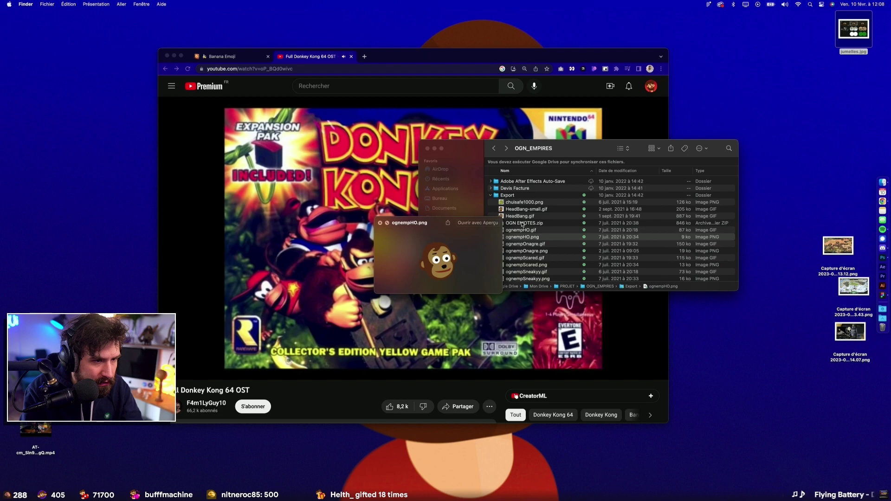
pyautogui.press('space')
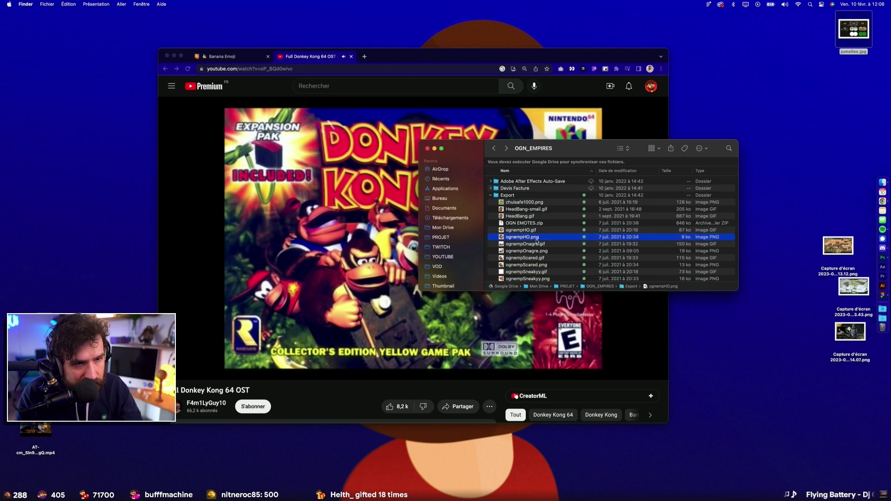
pyautogui.press('Return')
pyautogui.moveTo(543, 242); pyautogui.dragTo(701, 323)
# Step: Move the monkey image right of the faces and draw a small square Frame 1 over it
pyautogui.hscroll(5, 700, 320)
pyautogui.click(571, 293)
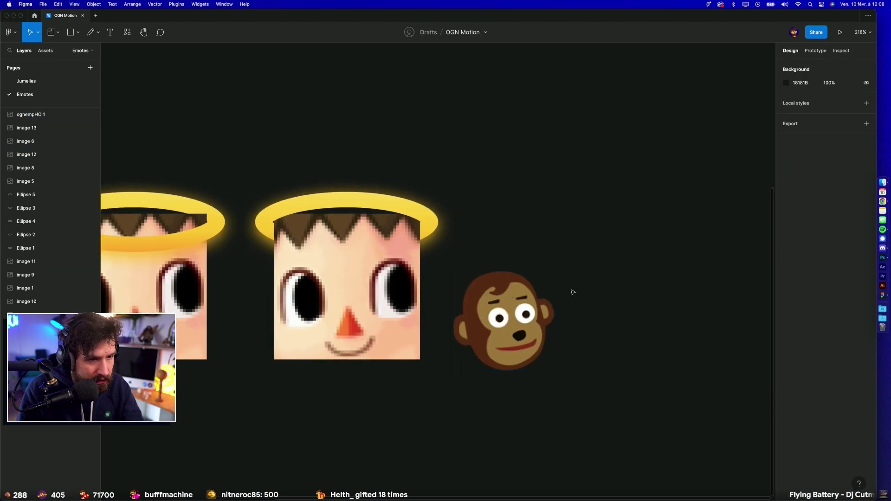
pyautogui.moveTo(515, 303)
pyautogui.mouseDown()
pyautogui.moveTo(619, 310)
pyautogui.moveTo(610, 309)
pyautogui.mouseUp()
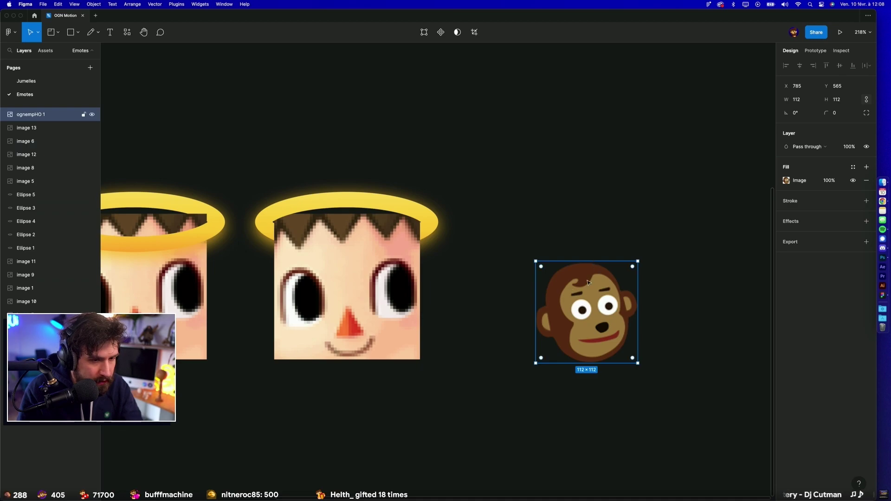
pyautogui.press('f')
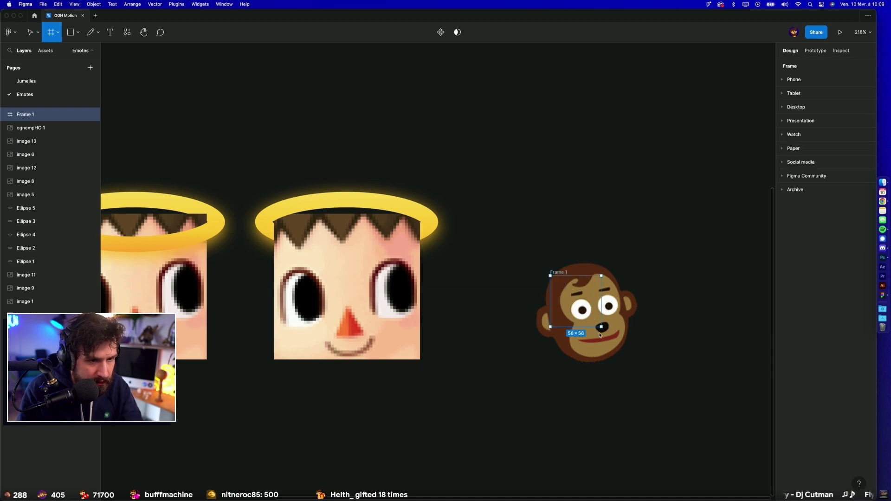
pyautogui.moveTo(550, 276); pyautogui.dragTo(624, 349)
# Step: Bring the monkey image above the frame in the stacking order
pyautogui.click(640, 333)
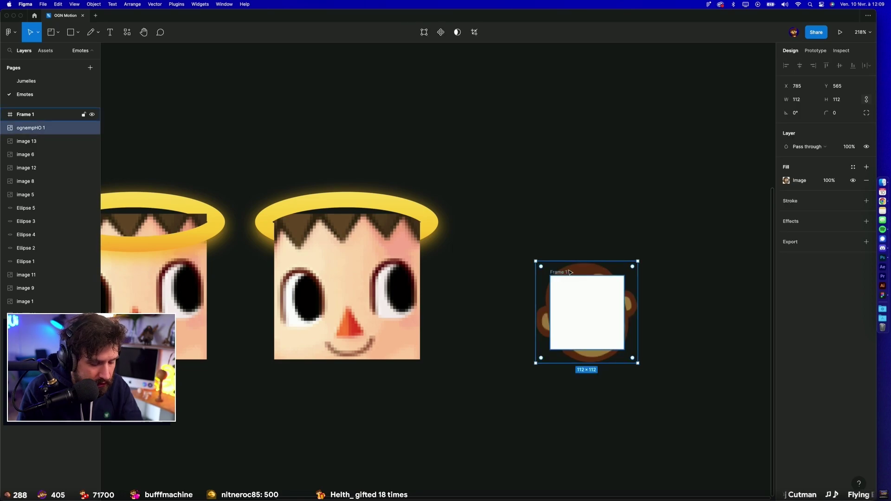
pyautogui.press('super+bracketright')
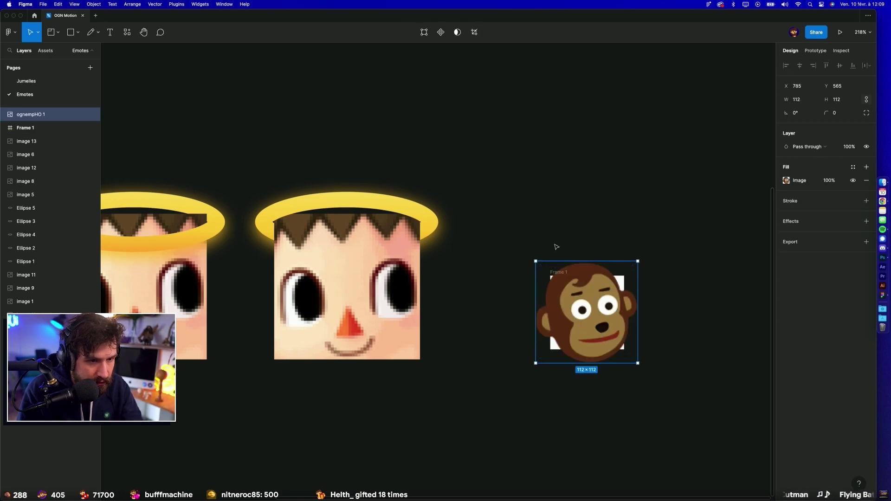
pyautogui.click(556, 247)
pyautogui.click(563, 278)
pyautogui.press('Delete')
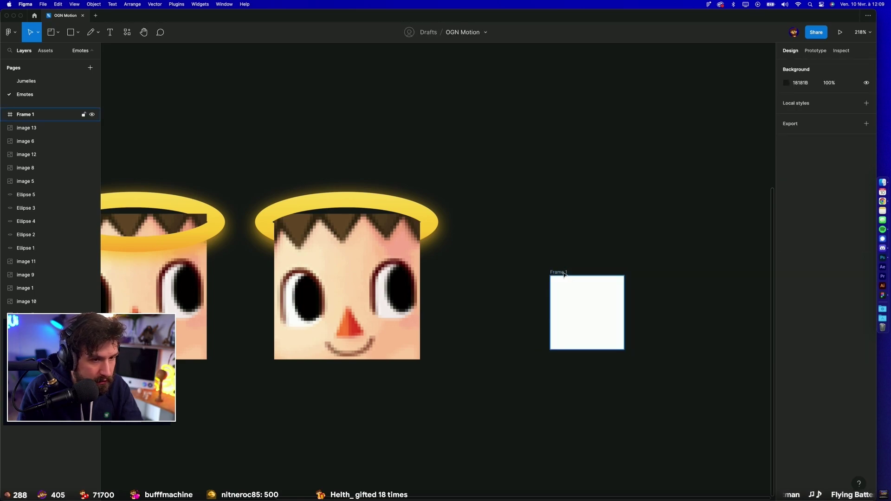
pyautogui.press('super+z')
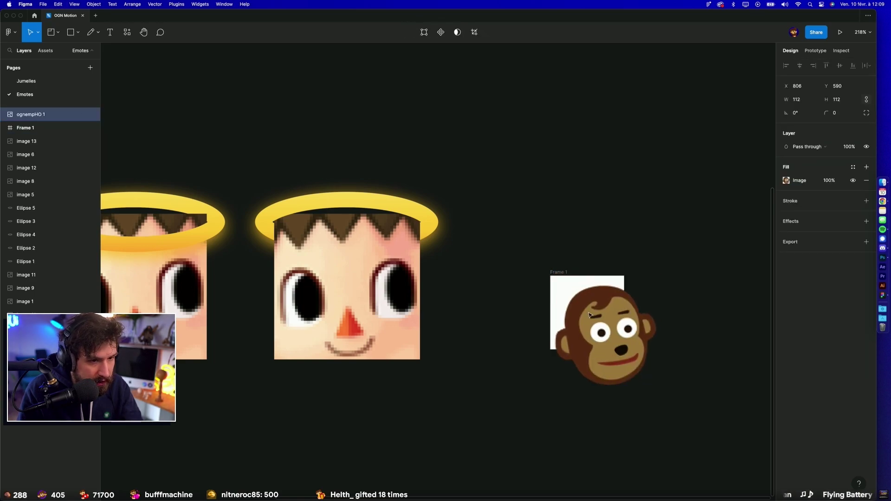
pyautogui.press('Delete')
pyautogui.press('super+z')
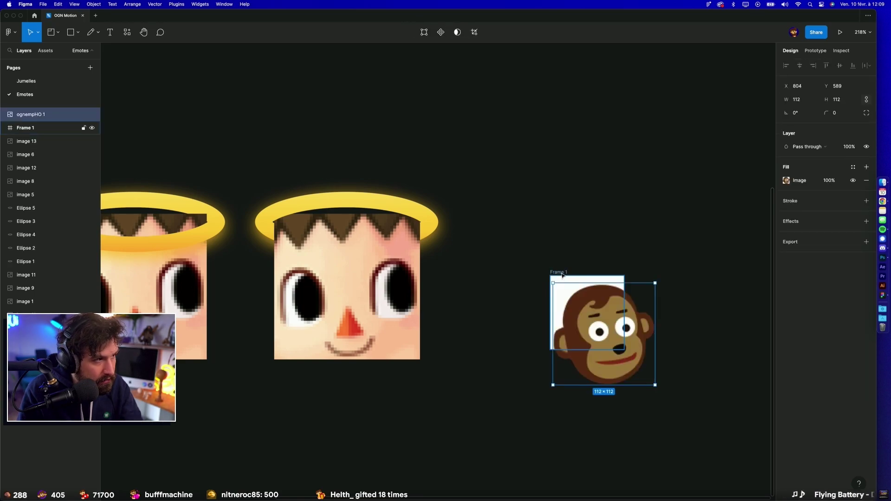
# Step: Nest the monkey image inside Frame 1 and centre it there
pyautogui.moveTo(42, 114); pyautogui.dragTo(70, 128)
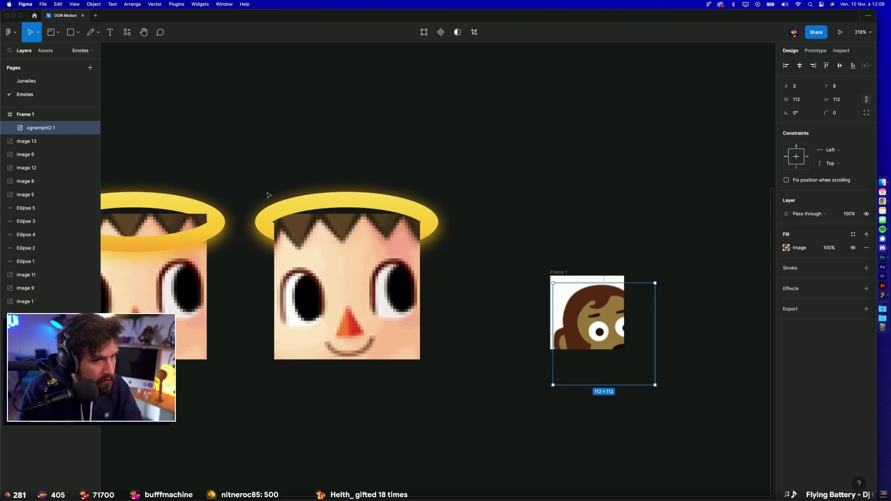
pyautogui.click(557, 272)
pyautogui.press('Escape')
pyautogui.press('Return')
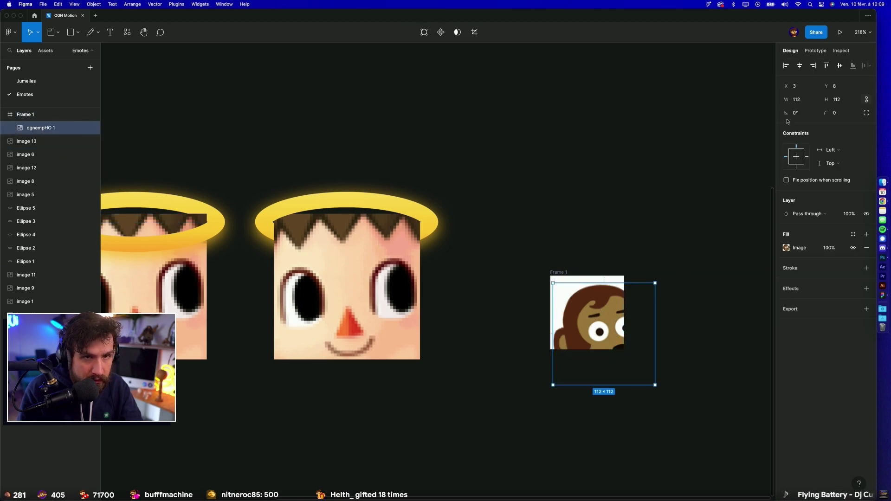
pyautogui.click(800, 66)
pyautogui.hotkey('alt', 'v')
pyautogui.press('Escape')
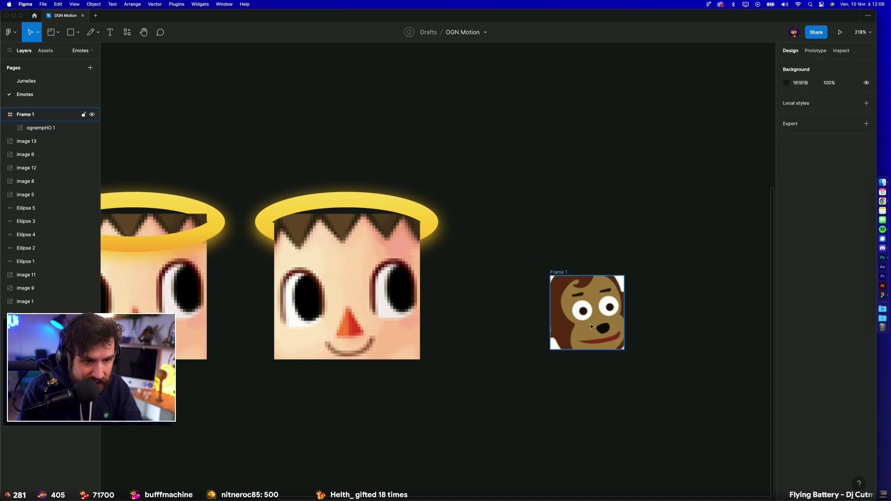
pyautogui.press('Return')
# Step: Tilt the monkey to -7.26° and scale it to about 153 px for a cropped close-up
pyautogui.moveTo(647, 260)
pyautogui.mouseDown()
pyautogui.moveTo(648, 268)
pyautogui.moveTo(662, 252)
pyautogui.mouseUp()
pyautogui.moveTo(600, 314); pyautogui.dragTo(589, 307)
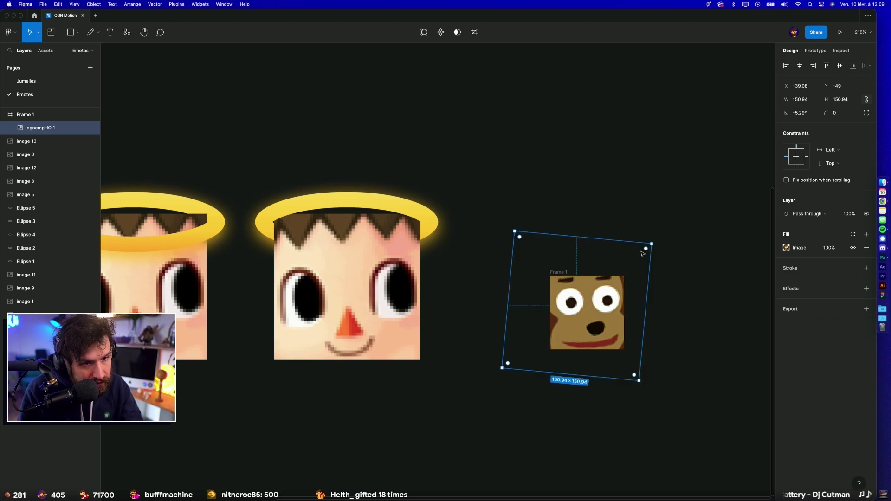
pyautogui.moveTo(654, 241); pyautogui.dragTo(658, 242)
pyautogui.moveTo(598, 304); pyautogui.dragTo(595, 301)
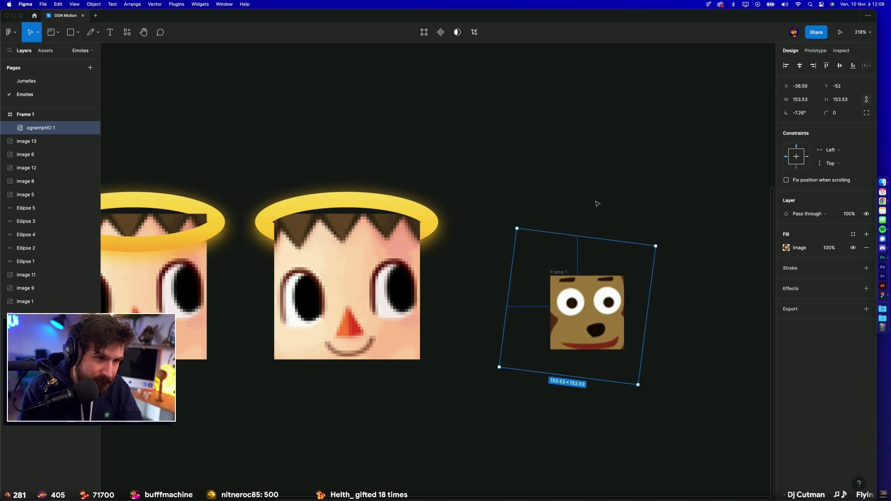
pyautogui.press('Up')
pyautogui.press('Up')
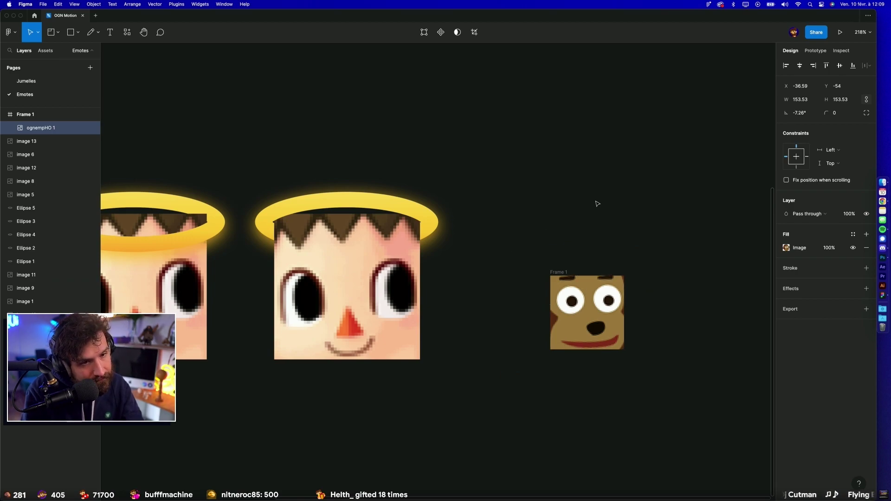
pyautogui.press('Down')
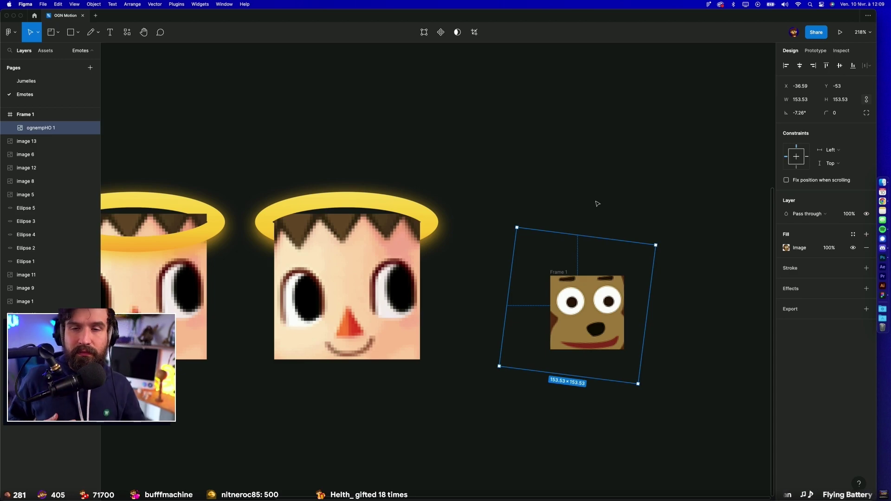
pyautogui.moveTo(655, 245); pyautogui.dragTo(653, 250)
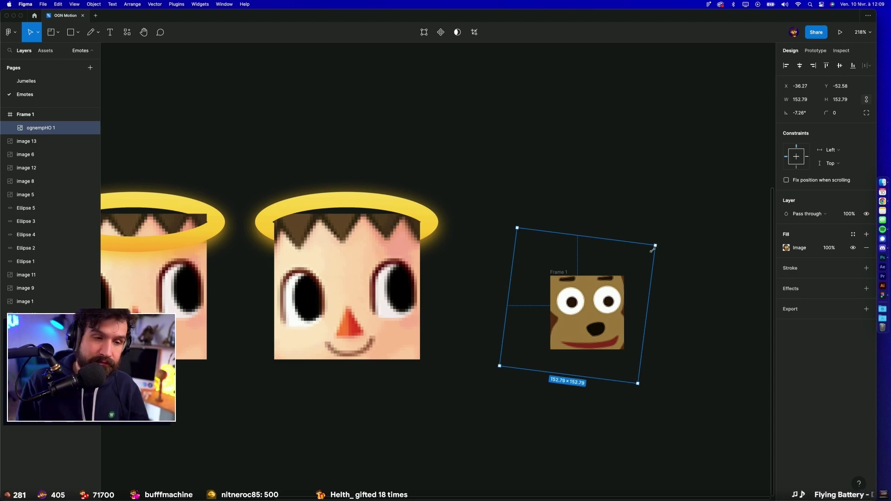
pyautogui.click(602, 255)
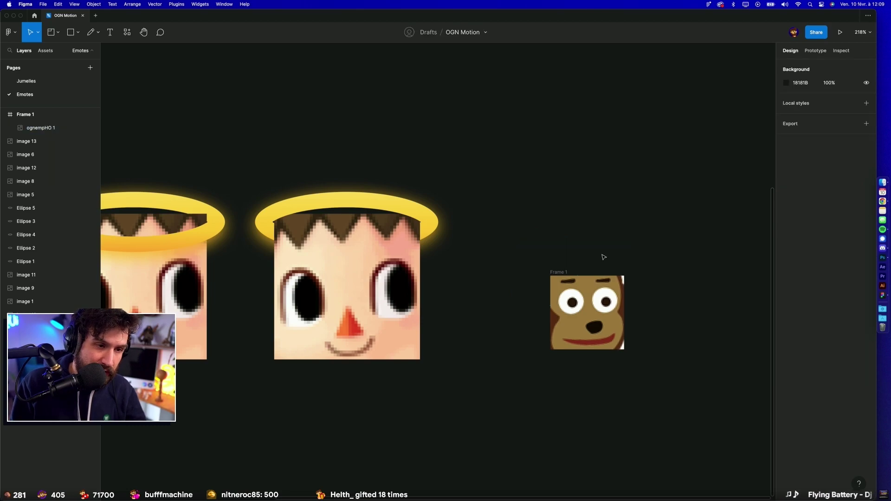
pyautogui.click(565, 272)
pyautogui.click(786, 248)
pyautogui.click(689, 375)
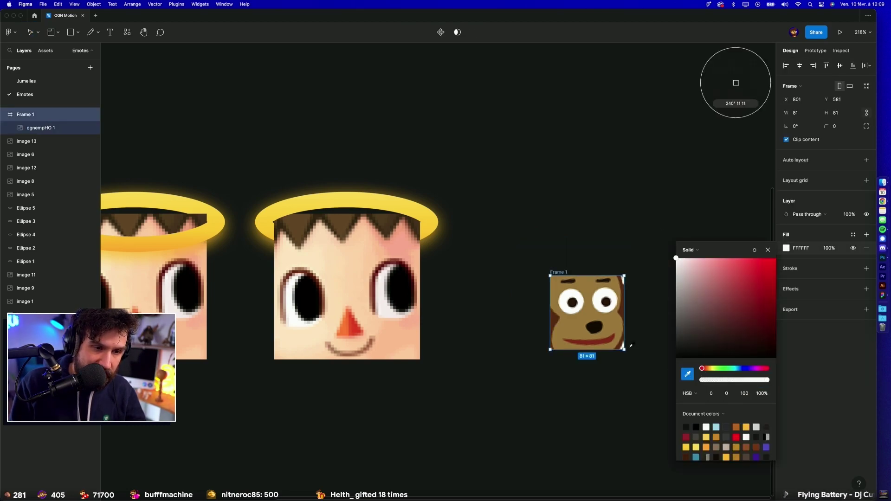
pyautogui.click(607, 176)
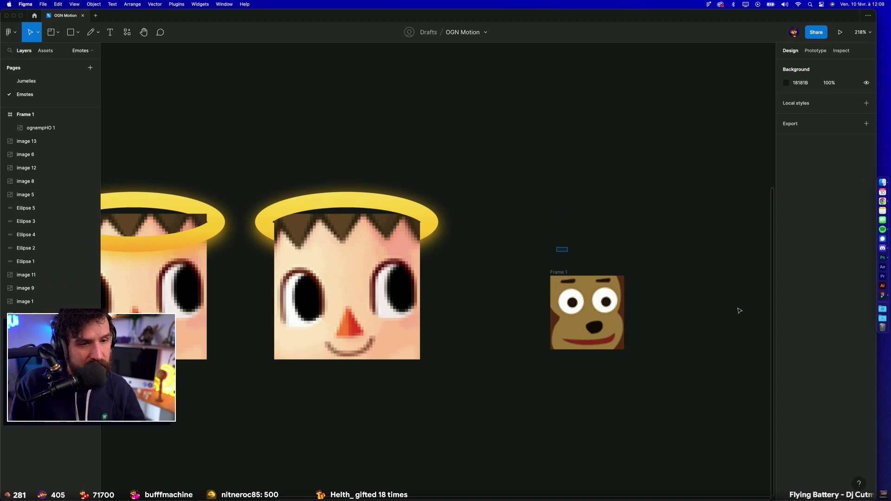
pyautogui.hscroll(2, 740, 311)
pyautogui.click(535, 273)
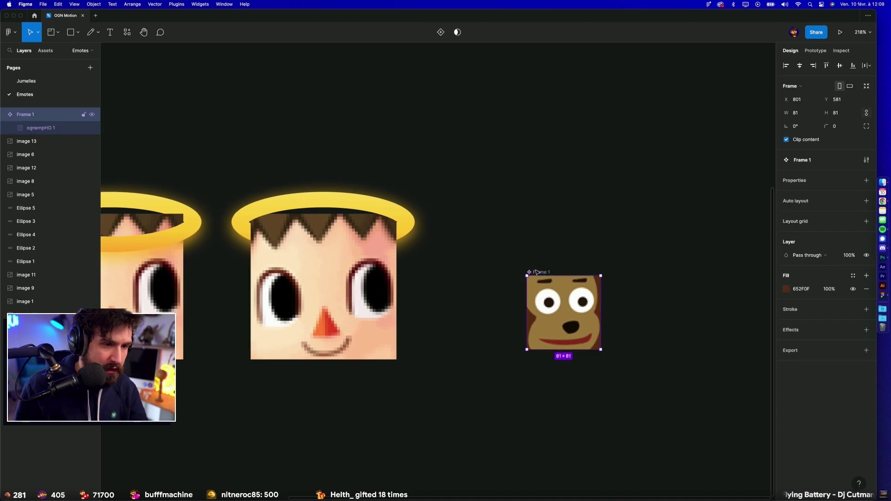
pyautogui.moveTo(536, 272); pyautogui.dragTo(529, 123)
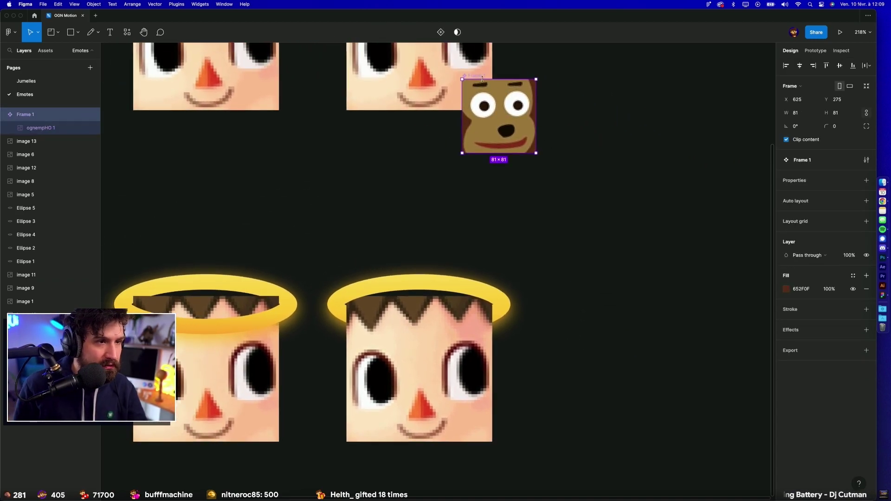
pyautogui.moveTo(480, 75); pyautogui.dragTo(560, 147)
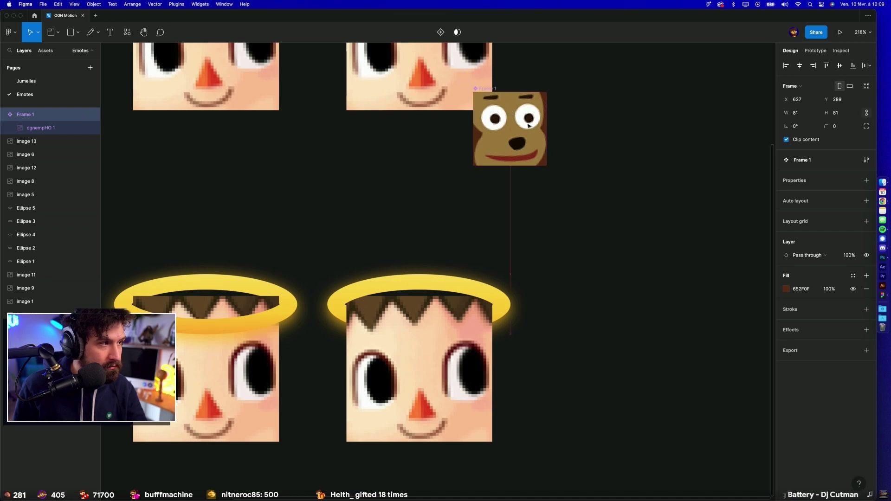
pyautogui.click(62, 126)
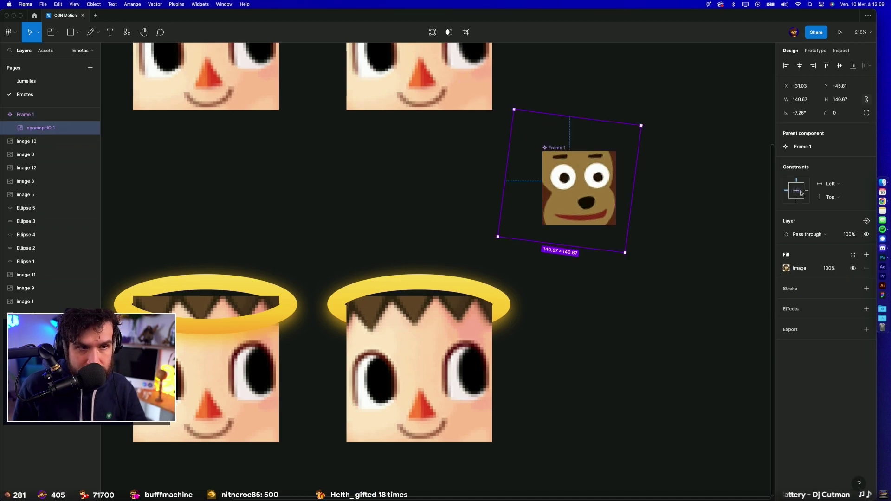
pyautogui.click(822, 186)
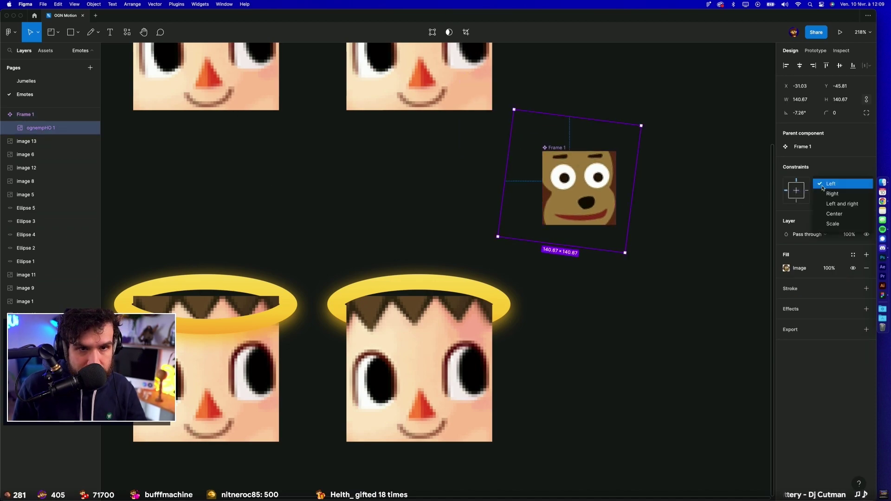
pyautogui.click(828, 223)
pyautogui.click(832, 198)
pyautogui.click(831, 235)
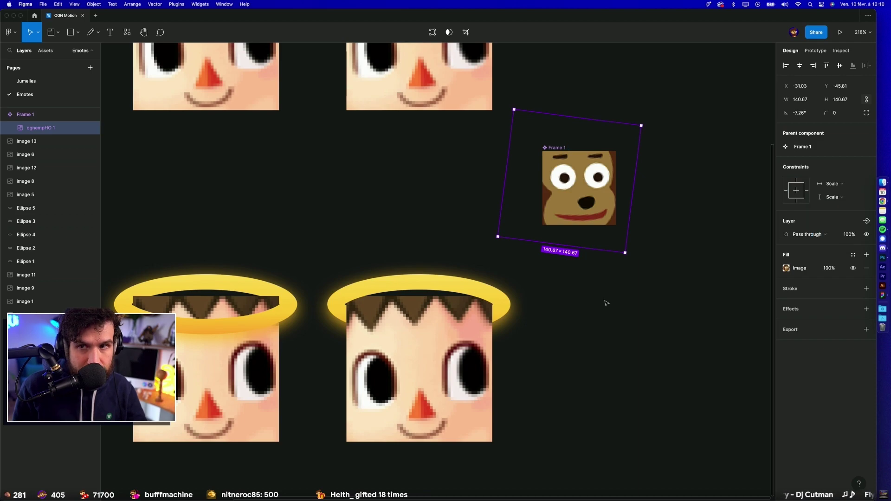
pyautogui.click(606, 284)
pyautogui.click(557, 148)
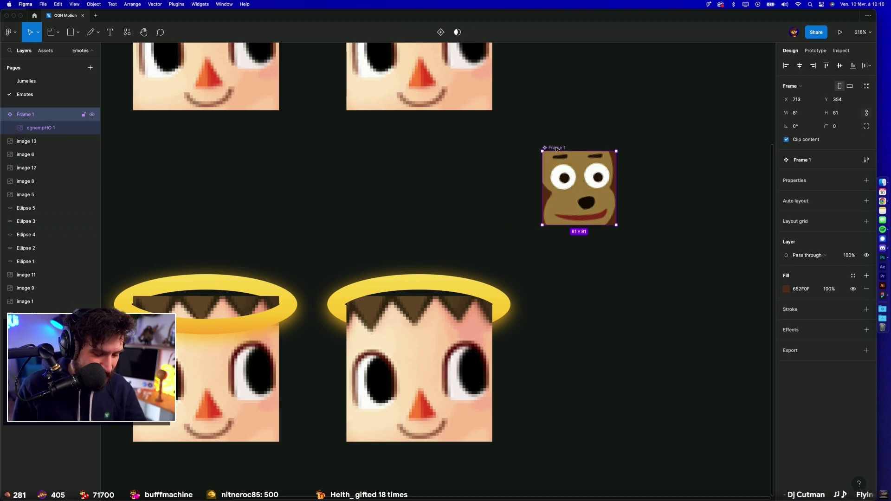
pyautogui.click(448, 360)
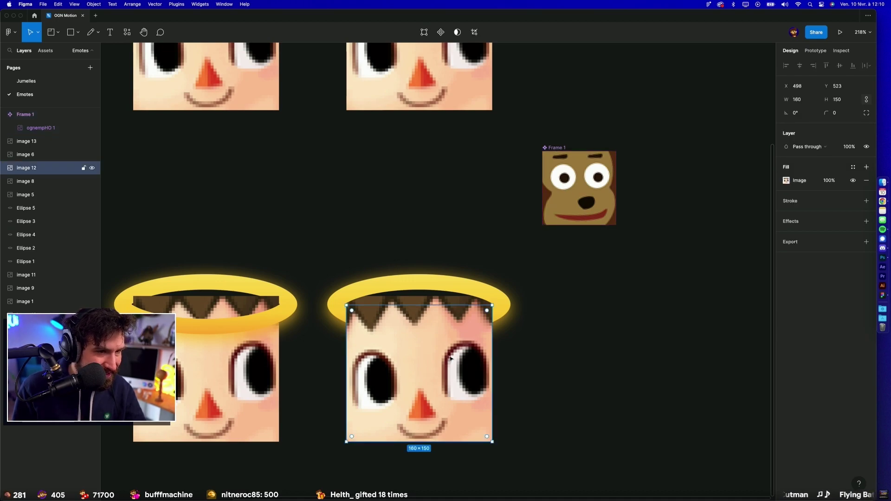
# Step: Copy Frame 1 as PNG and paste it into the bottom-right villager face's image 12
pyautogui.click(559, 148)
pyautogui.press('super+shift+c')
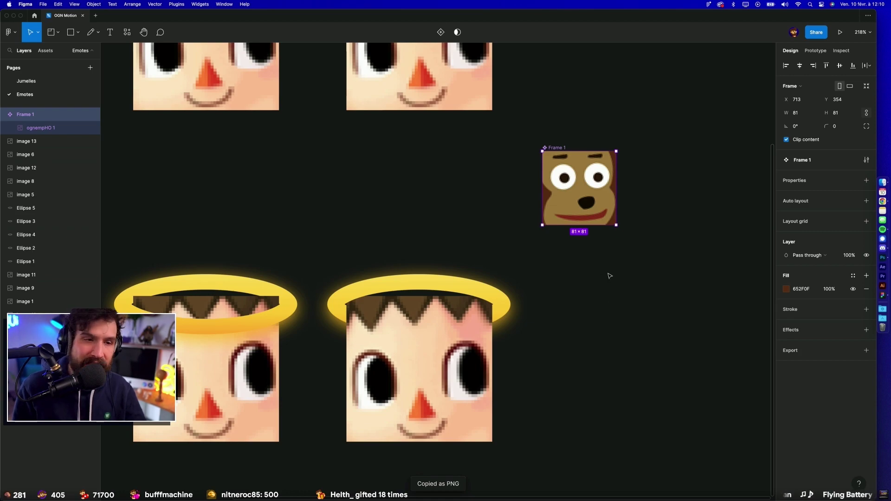
pyautogui.press('super+v')
pyautogui.moveTo(364, 253); pyautogui.dragTo(583, 341)
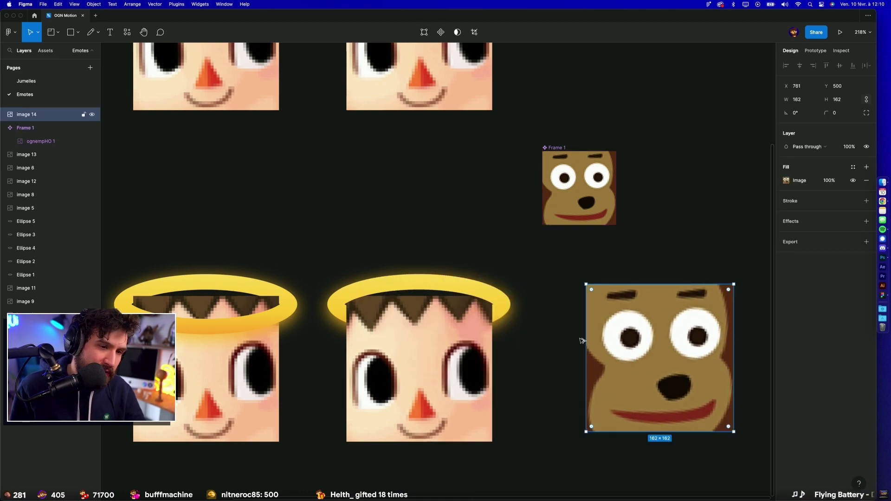
pyautogui.click(454, 366)
pyautogui.press('super+v')
pyautogui.click(516, 347)
# Step: Delete the villager hair strip, stretch the monkey face to 160×160, and remove the spare copy
pyautogui.click(444, 300)
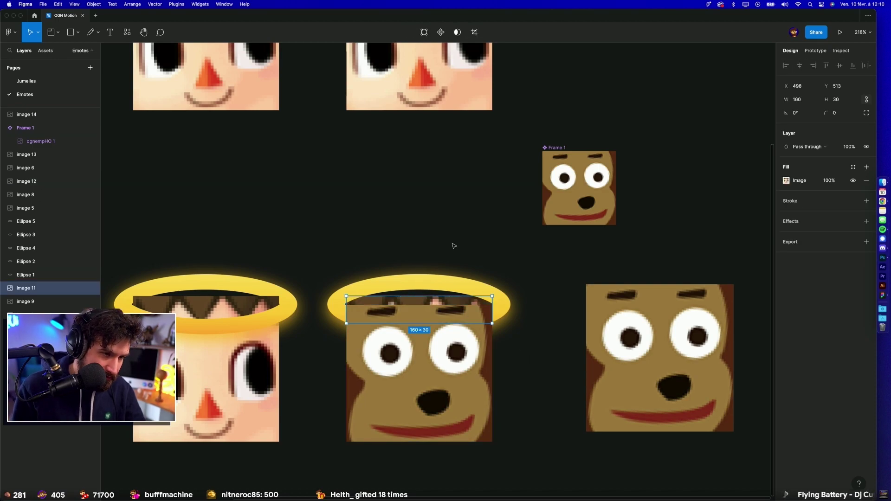
pyautogui.press('Delete')
pyautogui.click(433, 312)
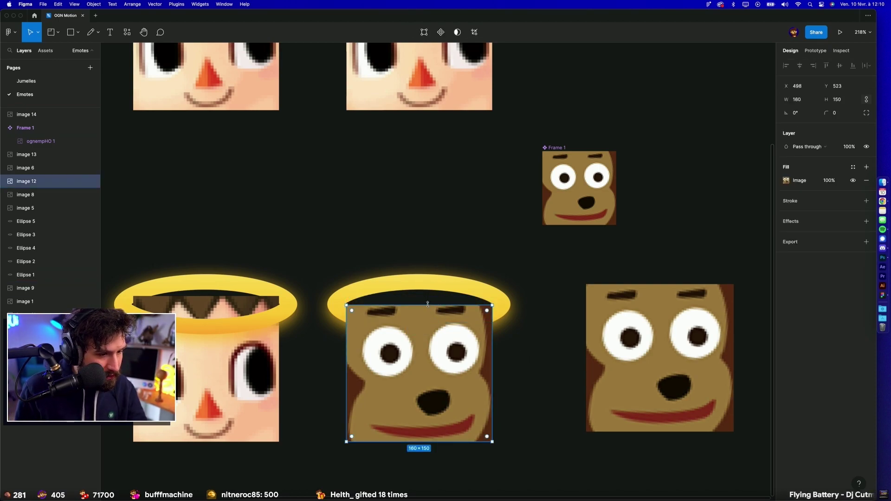
pyautogui.moveTo(428, 305); pyautogui.dragTo(433, 298)
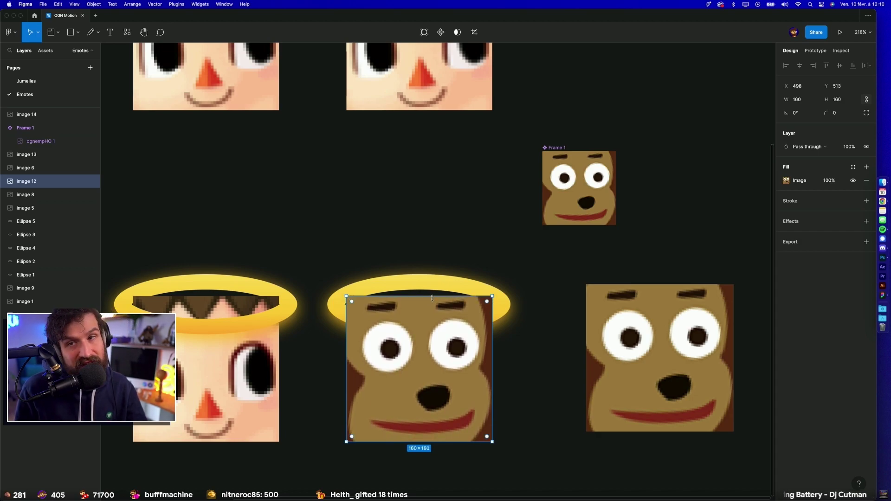
pyautogui.scroll(-1, 362, 208)
pyautogui.hscroll(-1, 362, 209)
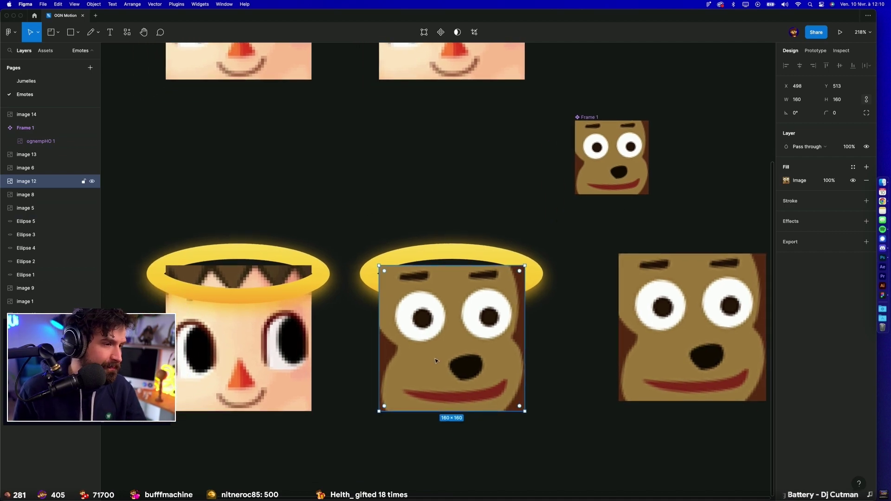
pyautogui.click(632, 320)
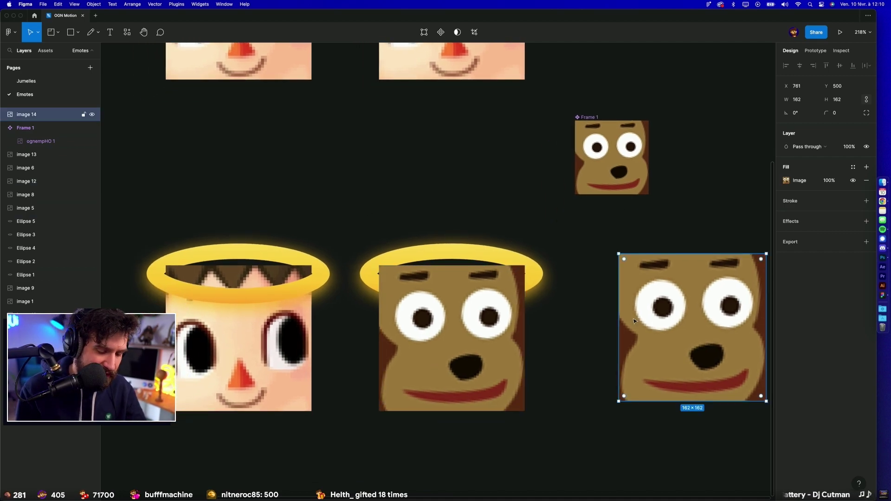
pyautogui.press('Delete')
# Step: Duplicate the monkey face into an eyebrow strip and shift it around the halo ellipse
pyautogui.click(498, 341)
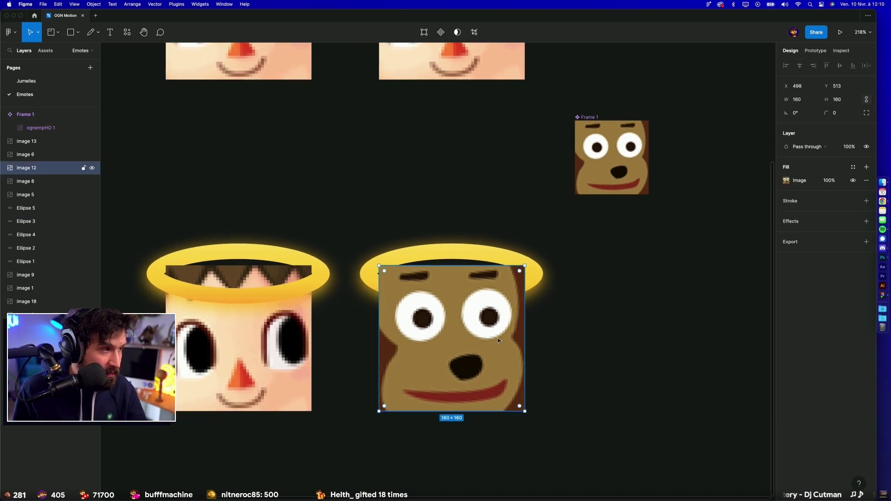
pyautogui.press('super+d')
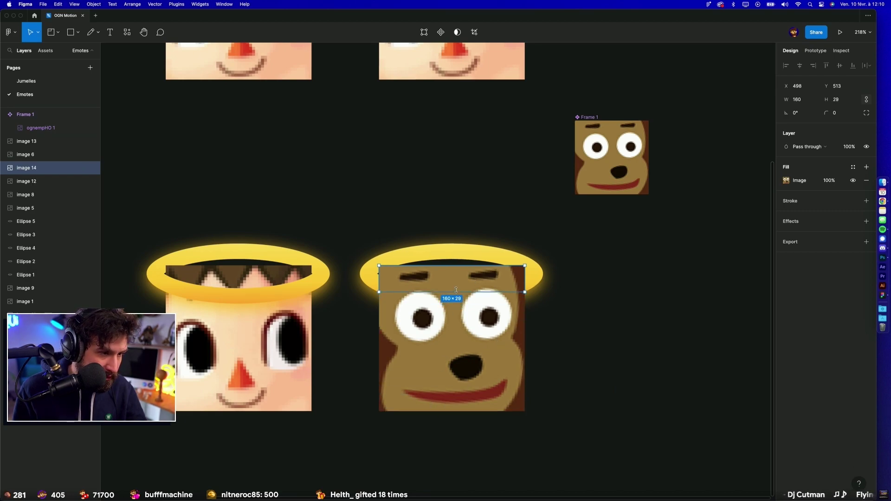
pyautogui.click(453, 293)
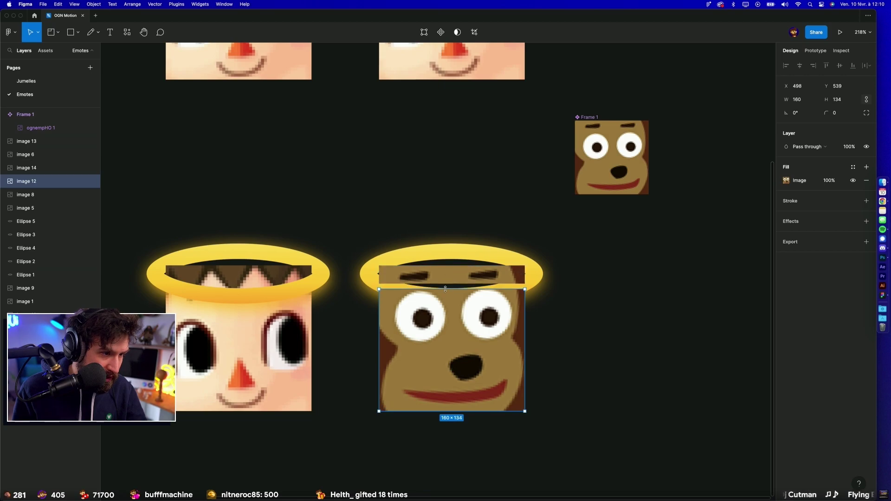
pyautogui.click(451, 276)
pyautogui.press('super+bracketleft')
pyautogui.press('super+bracketleft')
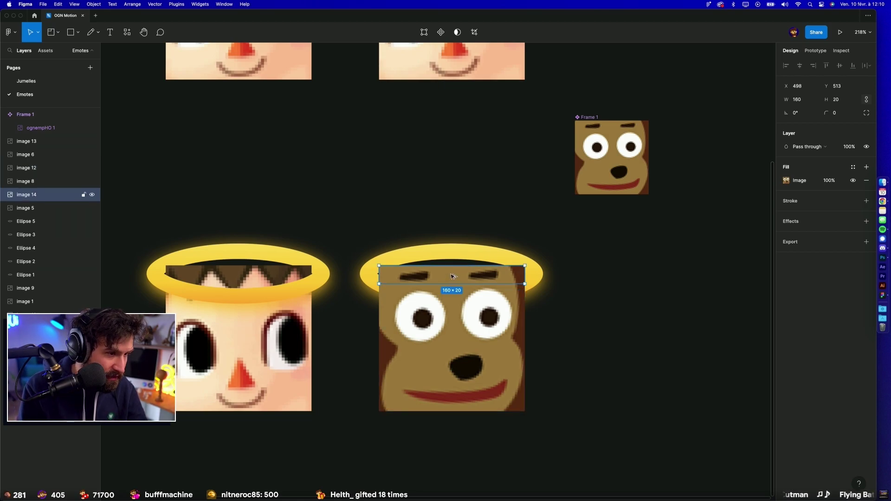
pyautogui.press('super+bracketleft')
pyautogui.press('super+bracketleft')
pyautogui.press('super+bracketleft')
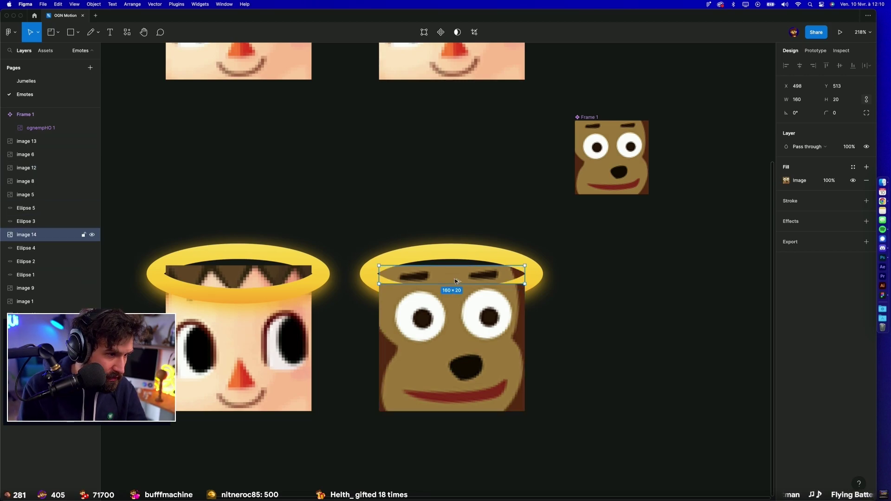
pyautogui.press('super+bracketright')
# Step: Layer the monkey face in front of the halo with the eyebrow strip behind it
pyautogui.click(454, 290)
pyautogui.press('super+bracketleft')
pyautogui.press('super+bracketleft')
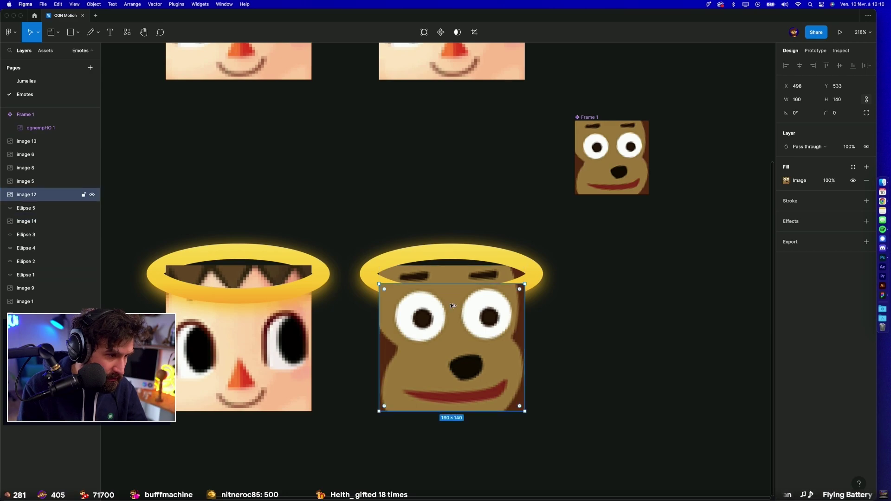
pyautogui.press('super+bracketleft')
pyautogui.press('super+bracketleft')
pyautogui.press('super+bracketleft')
pyautogui.click(452, 281)
pyautogui.press('super+bracketright')
pyautogui.press('super+bracketright')
pyautogui.press('super+bracketright')
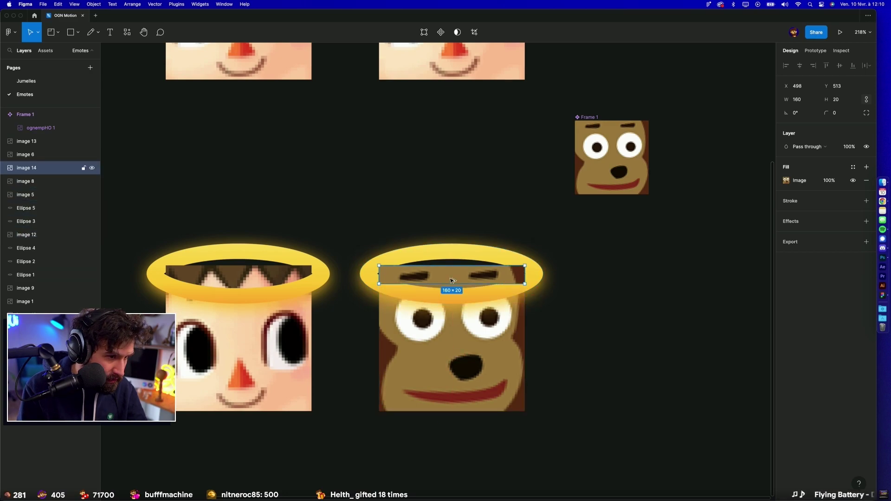
pyautogui.click(501, 320)
pyautogui.press('super+bracketright')
pyautogui.press('super+bracketright')
pyautogui.press('super+bracketright')
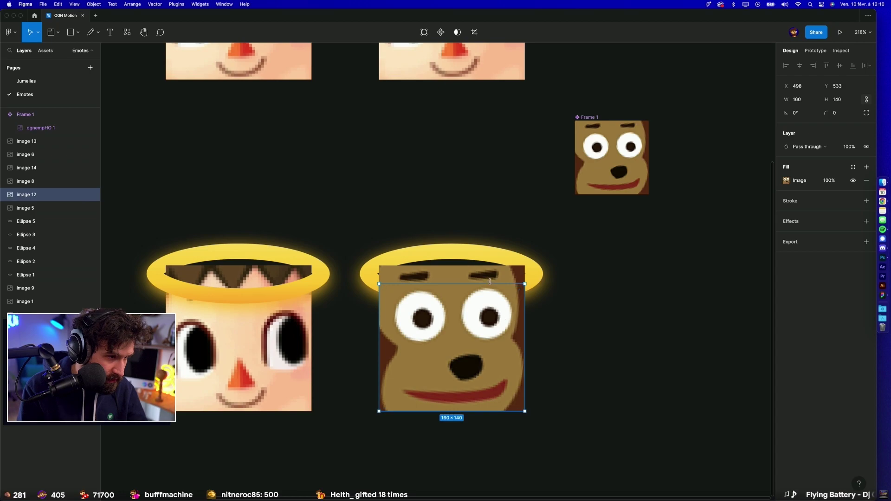
pyautogui.click(491, 282)
pyautogui.press('super+bracketleft')
pyautogui.press('super+bracketleft')
pyautogui.press('super+bracketleft')
pyautogui.press('super+bracketleft')
pyautogui.press('super+bracketleft')
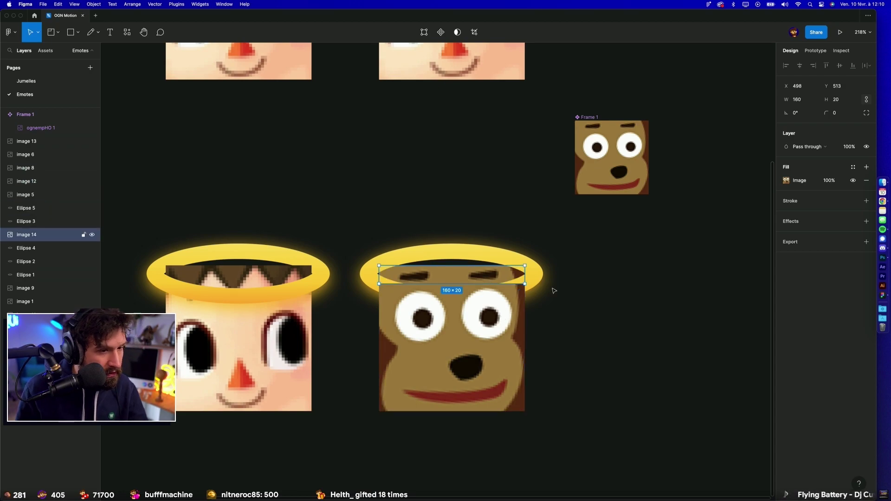
pyautogui.click(553, 291)
# Step: Extend the monkey face's top edge slightly upward and preview the haloed monkey
pyautogui.scroll(5, 649, 294)
pyautogui.click(307, 283)
pyautogui.moveTo(308, 277); pyautogui.dragTo(308, 262)
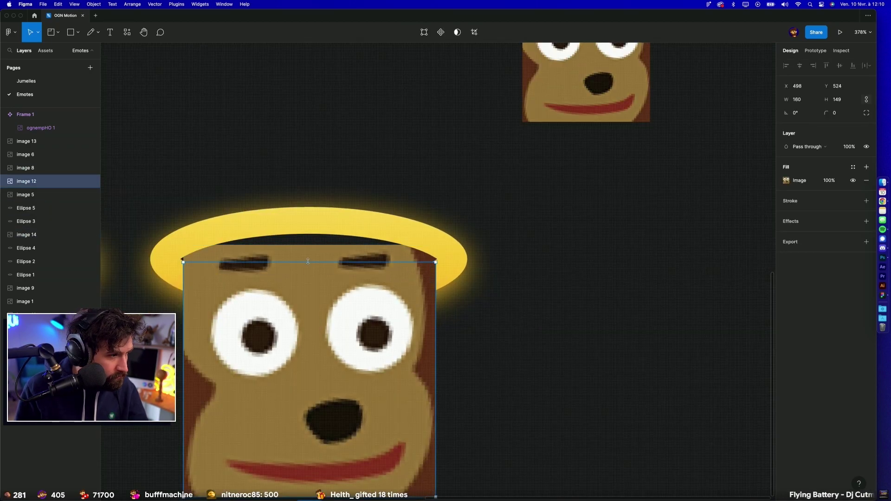
pyautogui.click(315, 176)
pyautogui.hscroll(-4, 334, 165)
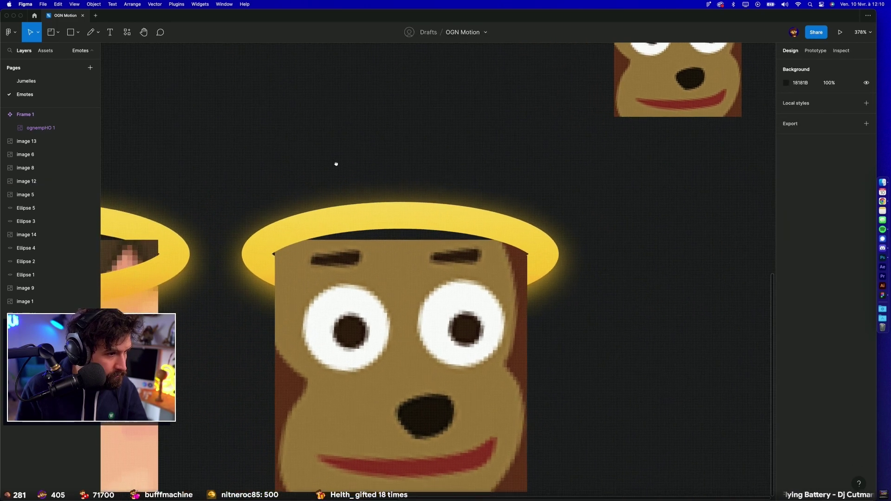
pyautogui.scroll(-5, 585, 265)
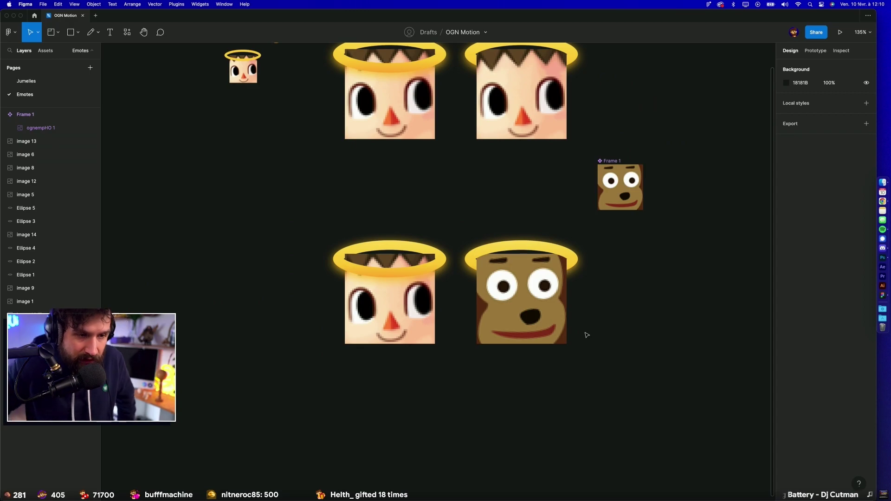
pyautogui.scroll(-2, 587, 356)
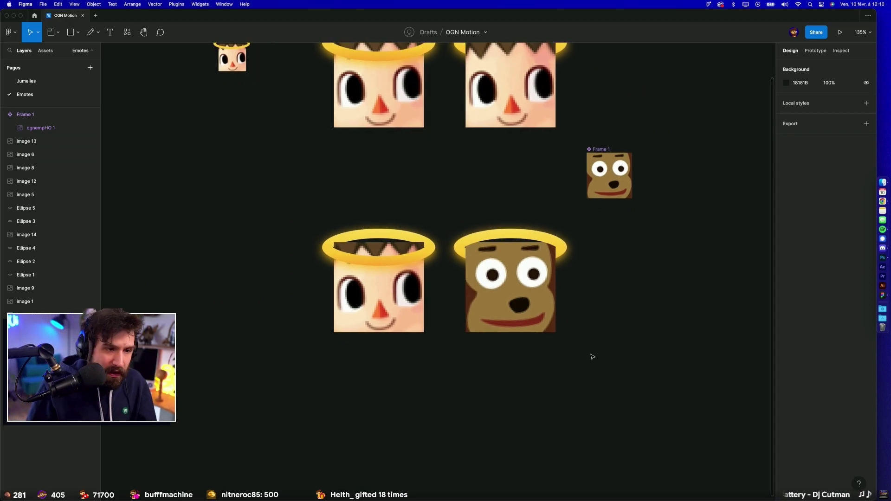
pyautogui.scroll(1, 613, 304)
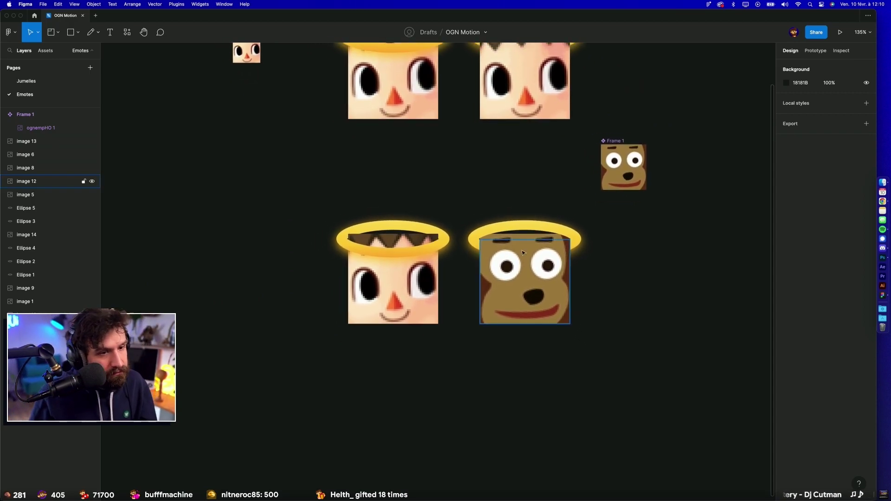
# Step: Copy the monkey face and eyebrow fills onto the left villager face and its hair strip
pyautogui.click(518, 243)
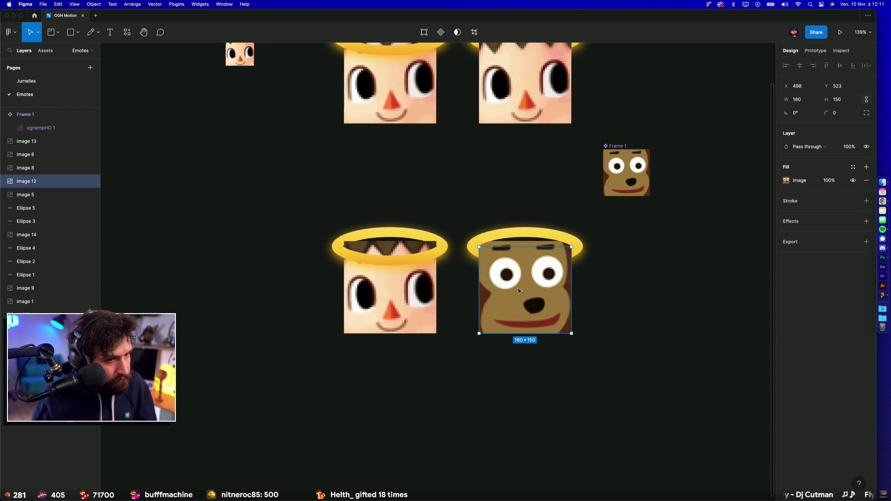
pyautogui.hotkey('ctrl', 'alt', 'c')
pyautogui.click(420, 325)
pyautogui.hotkey('ctrl', 'alt', 'v')
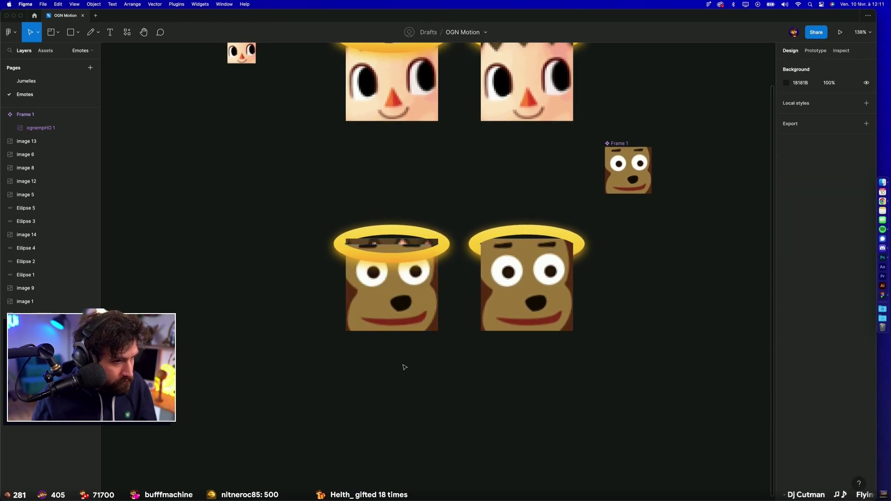
pyautogui.click(69, 234)
pyautogui.hotkey('ctrl', 'alt', 'c')
pyautogui.click(417, 245)
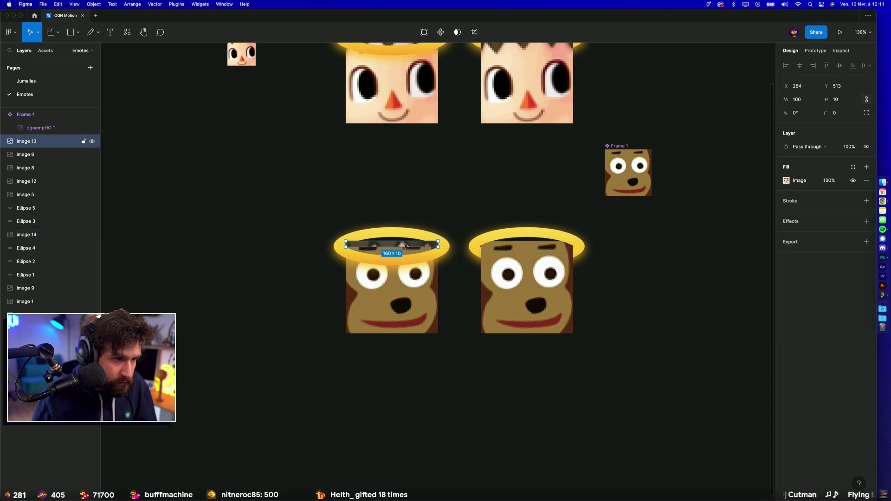
pyautogui.hotkey('ctrl', 'alt', 'v')
# Step: Delete the left halo strip and stretch the left monkey face to 160×160
pyautogui.click(405, 209)
pyautogui.click(394, 243)
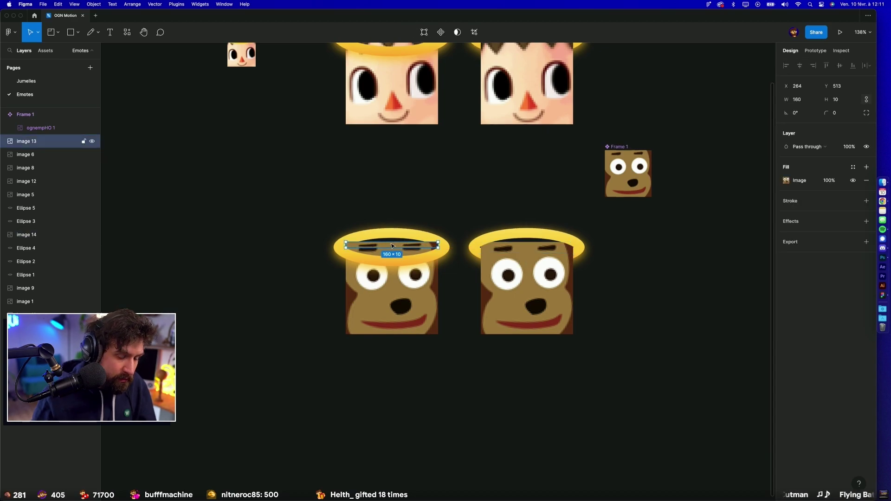
pyautogui.press('Delete')
pyautogui.scroll(5, 391, 246)
pyautogui.click(382, 254)
pyautogui.moveTo(382, 255); pyautogui.dragTo(384, 241)
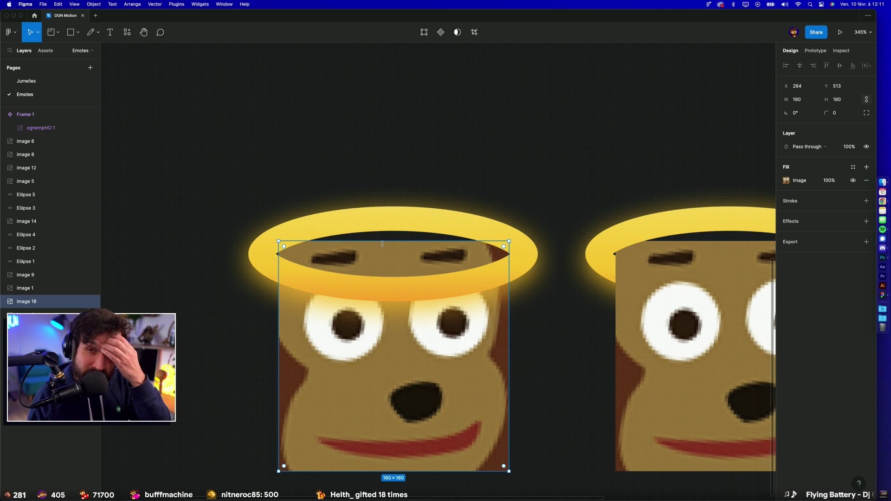
pyautogui.click(543, 342)
# Step: Pan the canvas to the two haloed monkeys, undoing an accidental face move
pyautogui.scroll(-10, 540, 344)
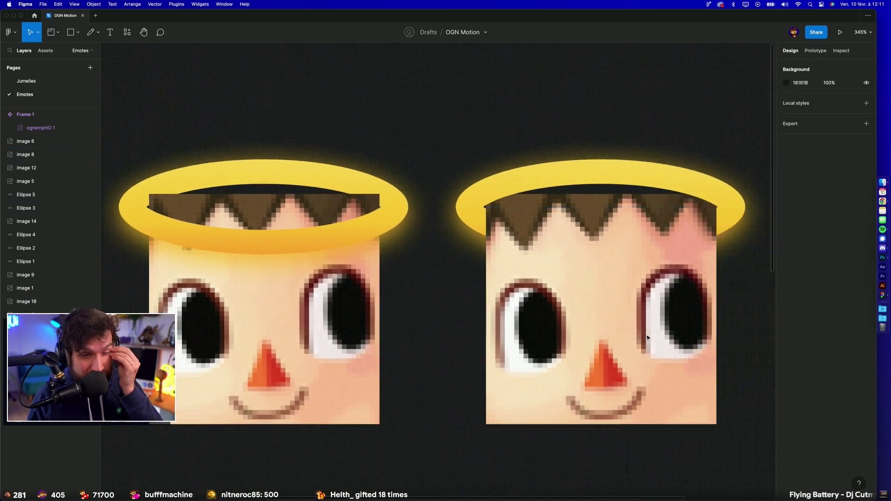
pyautogui.hscroll(3, 506, 311)
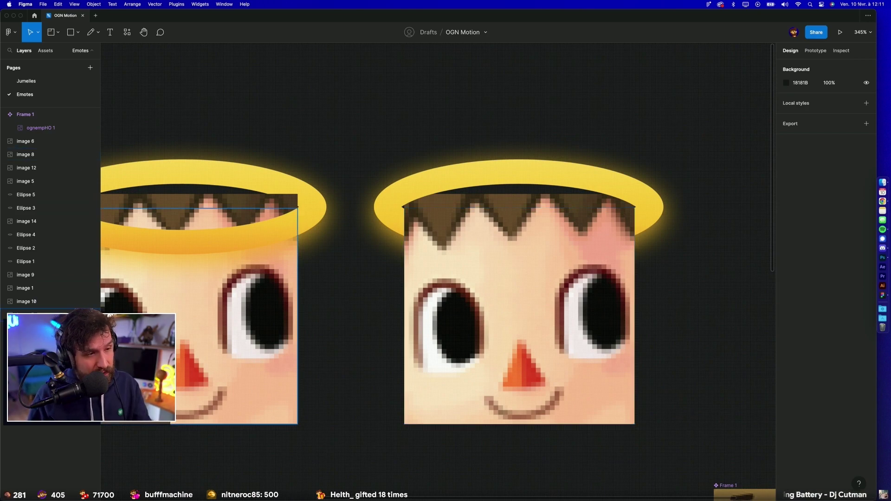
pyautogui.hscroll(-8, 376, 304)
pyautogui.scroll(-2, 376, 305)
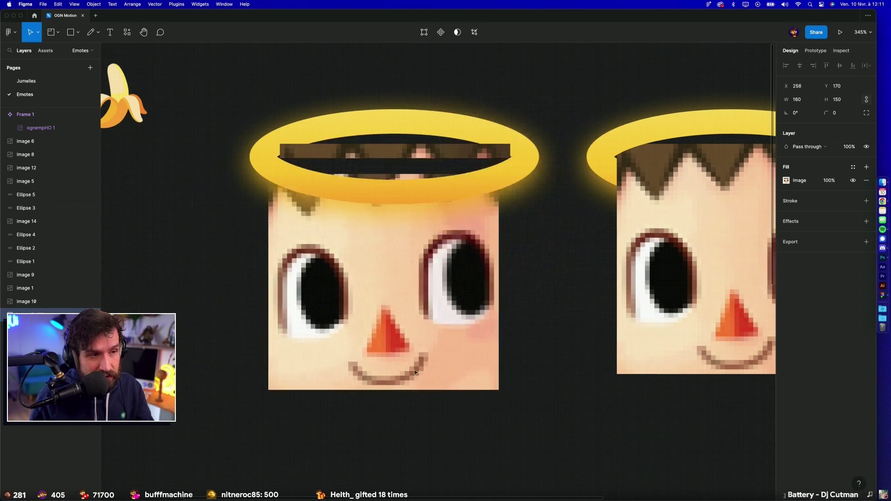
pyautogui.moveTo(380, 303); pyautogui.dragTo(406, 372)
pyautogui.press('super+z')
pyautogui.scroll(-5, 551, 308)
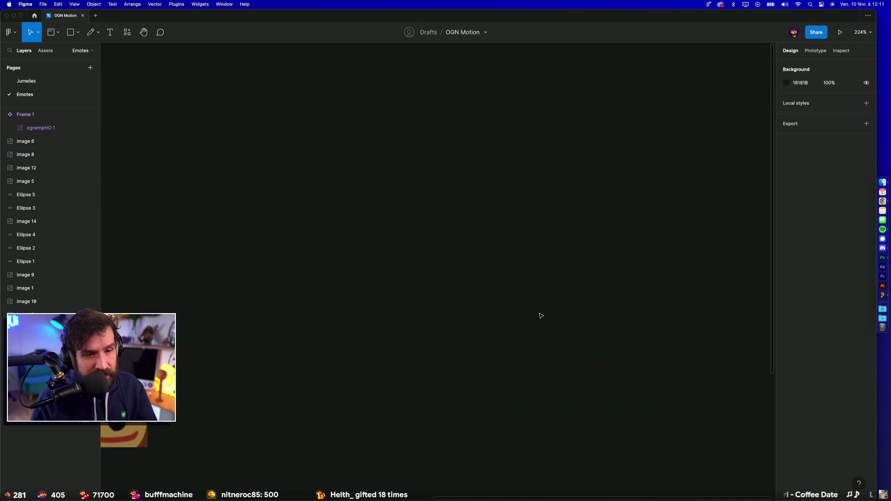
pyautogui.hscroll(5, 488, 364)
pyautogui.scroll(5, 487, 365)
pyautogui.scroll(3, 597, 368)
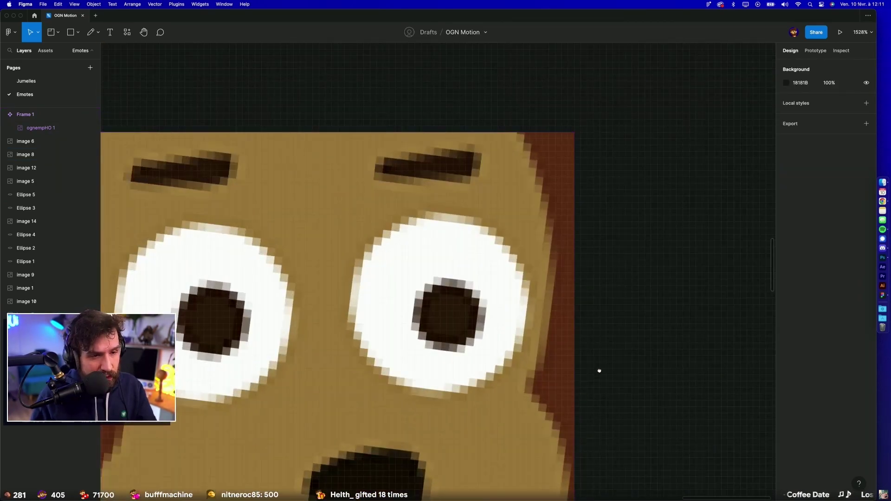
pyautogui.scroll(2, 679, 237)
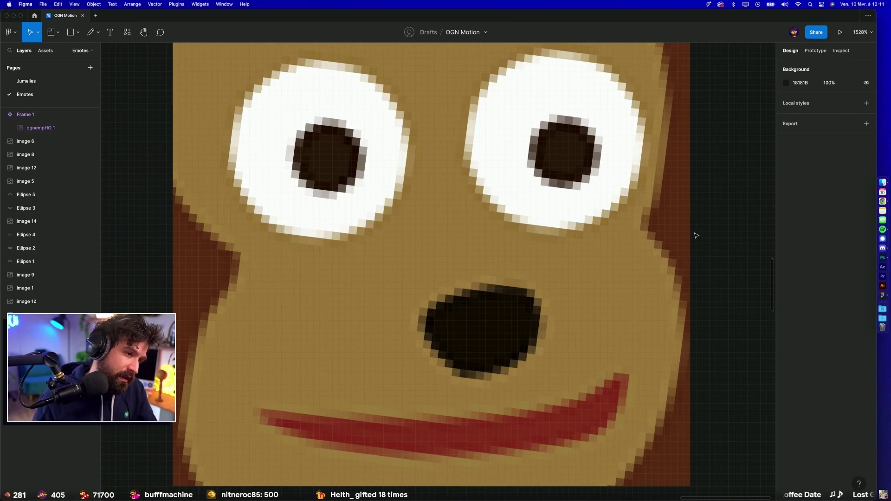
pyautogui.scroll(-10, 696, 235)
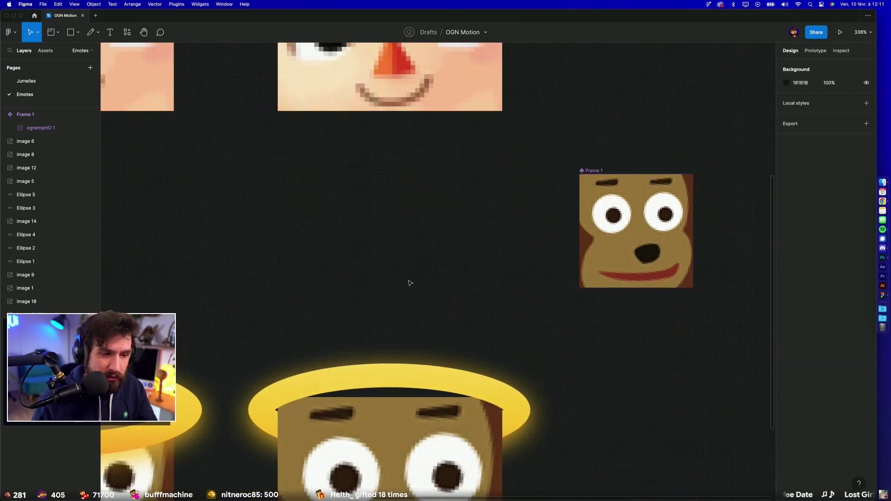
pyautogui.moveTo(320, 308)
pyautogui.mouseDown()
pyautogui.moveTo(521, 193)
pyautogui.moveTo(499, 140)
pyautogui.mouseUp()
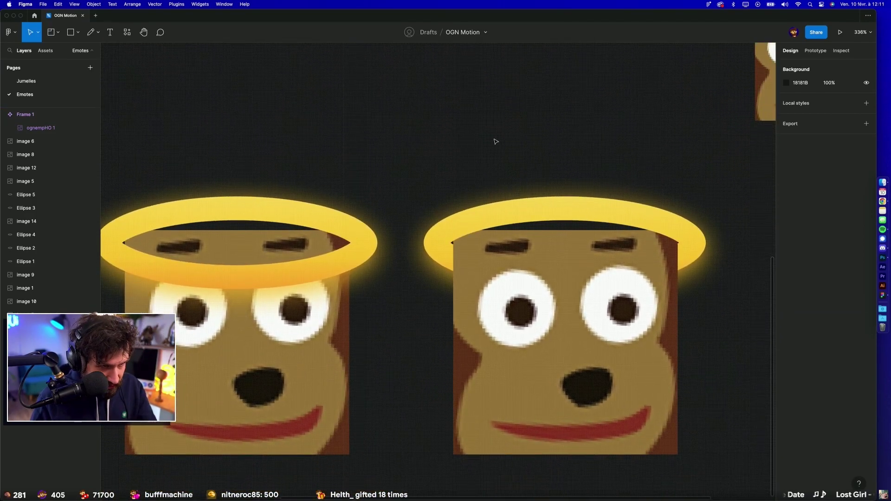
# Step: Crop the left monkey image below its halo and stack a 160×10 brow strip above it
pyautogui.click(295, 238)
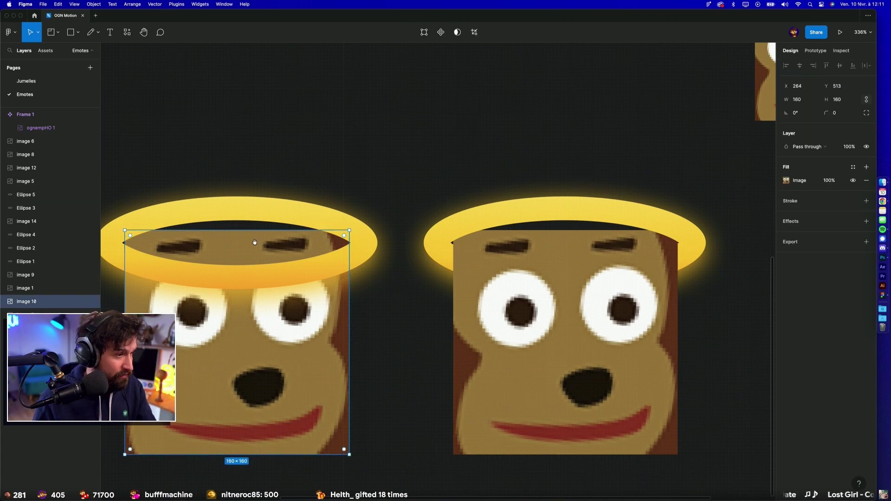
pyautogui.hscroll(-3, 252, 245)
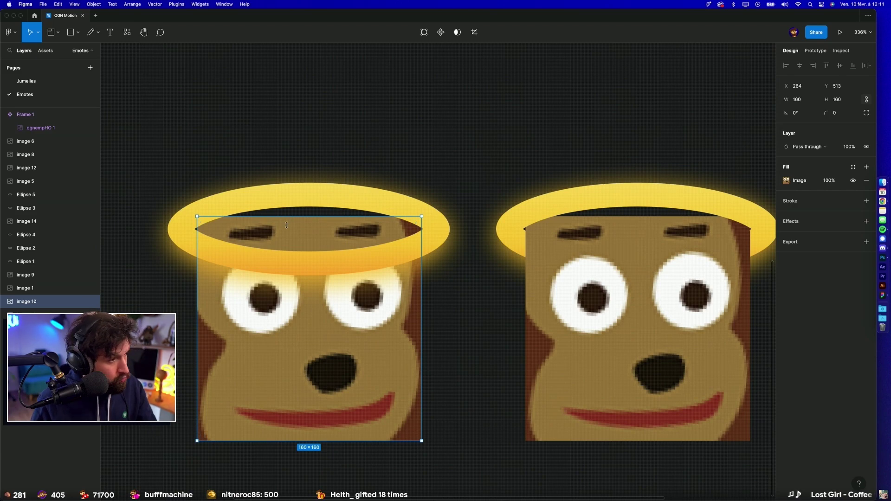
pyautogui.moveTo(288, 223); pyautogui.dragTo(284, 245)
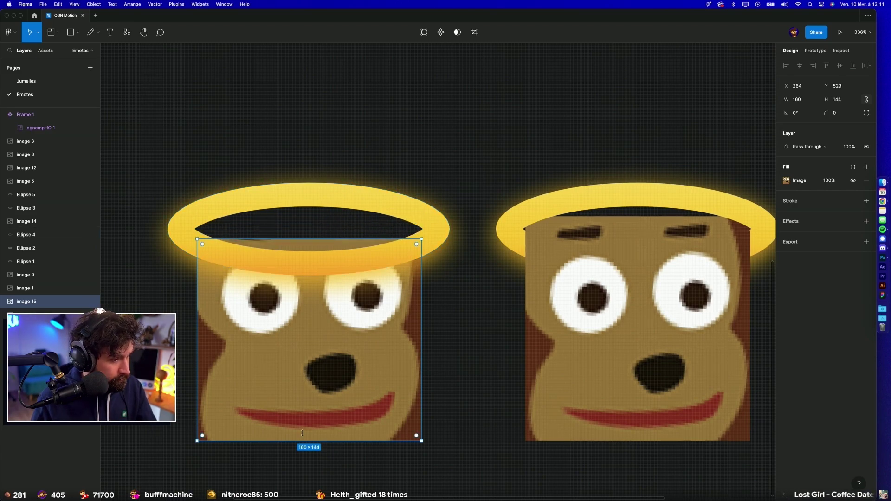
pyautogui.moveTo(287, 238)
pyautogui.mouseDown()
pyautogui.moveTo(289, 194)
pyautogui.moveTo(285, 217)
pyautogui.mouseUp()
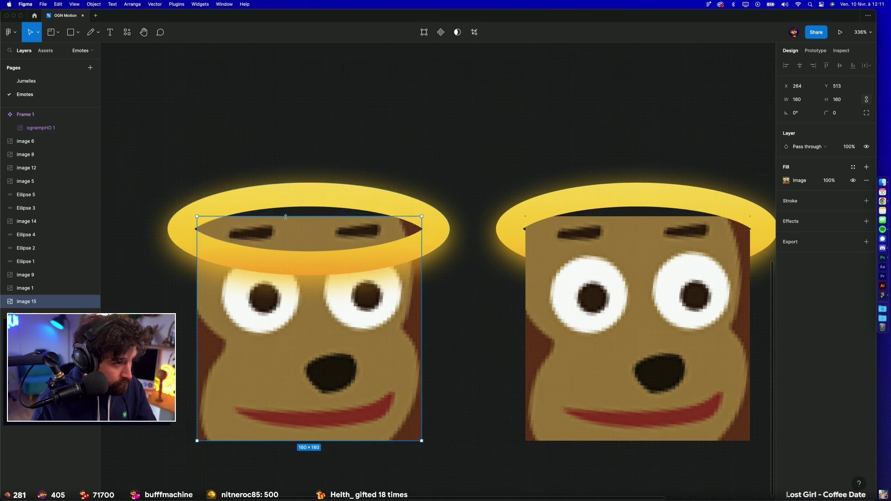
pyautogui.moveTo(330, 441); pyautogui.dragTo(335, 239)
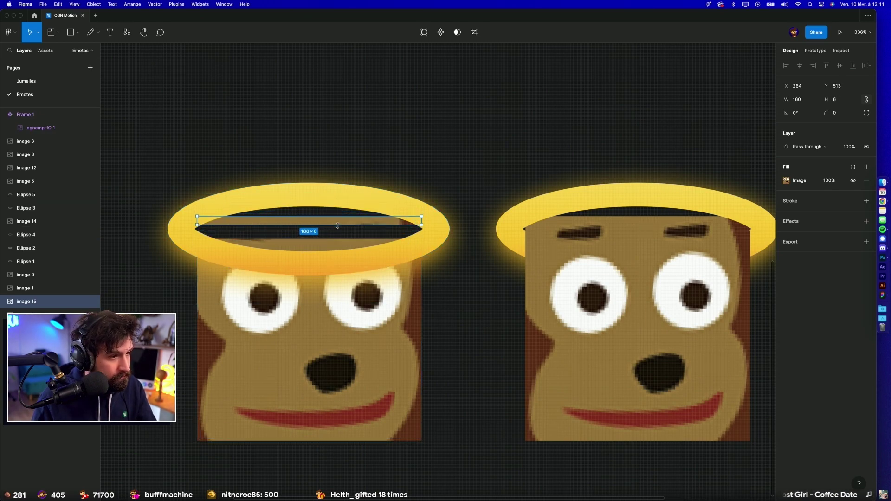
pyautogui.click(377, 164)
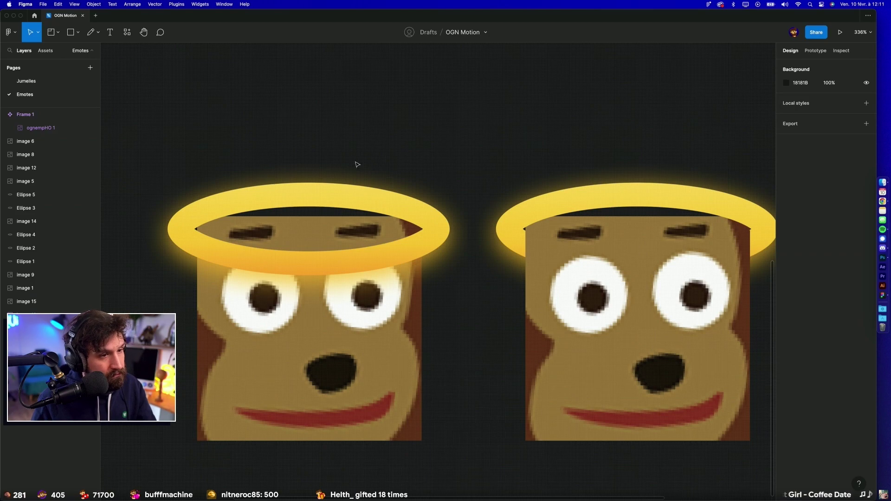
pyautogui.click(341, 224)
pyautogui.press('super+bracketright')
pyautogui.press('super+bracketright')
pyautogui.press('super+bracketright')
pyautogui.press('super+bracketright')
pyautogui.press('super+bracketright')
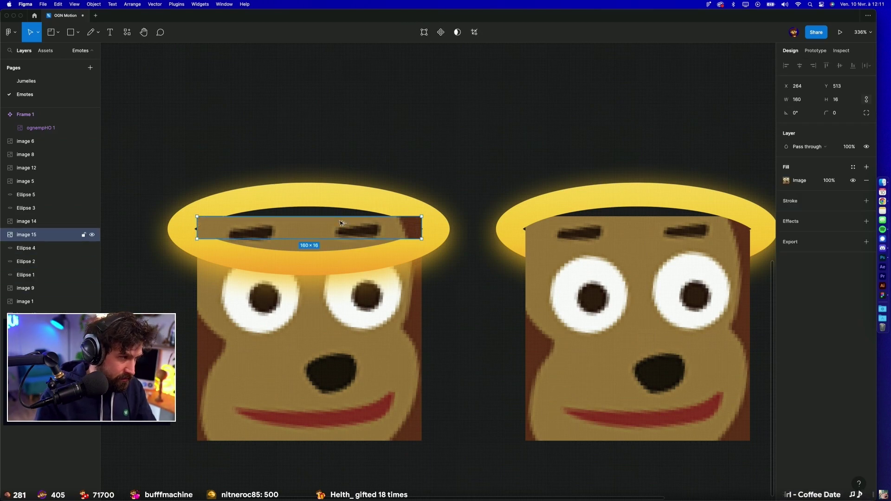
pyautogui.press('super+bracketright')
pyautogui.press('super+bracketright')
pyautogui.moveTo(336, 239); pyautogui.dragTo(336, 230)
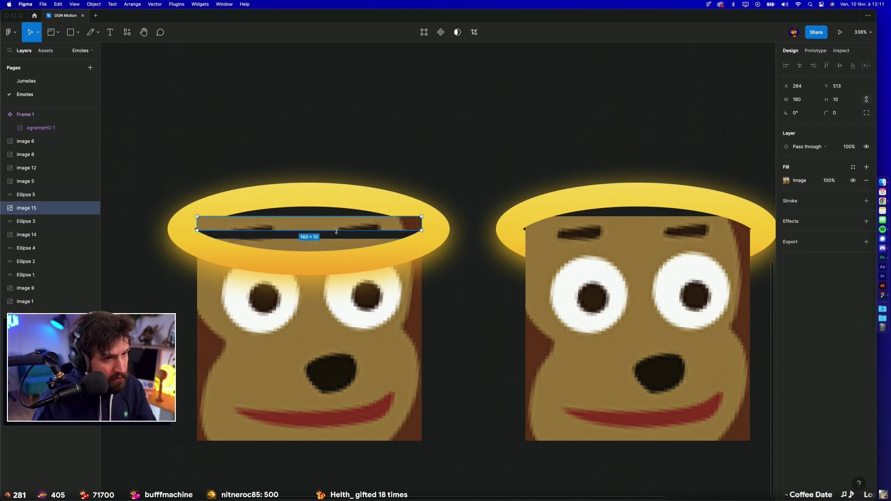
pyautogui.click(315, 252)
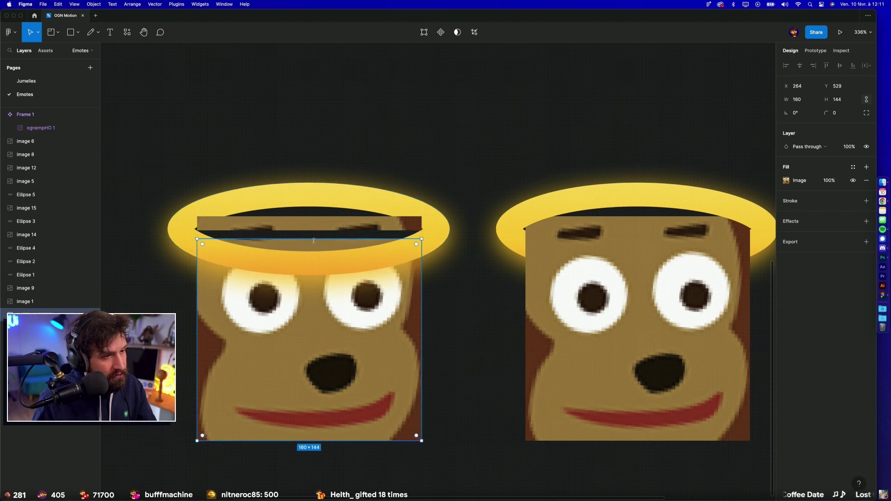
pyautogui.click(367, 168)
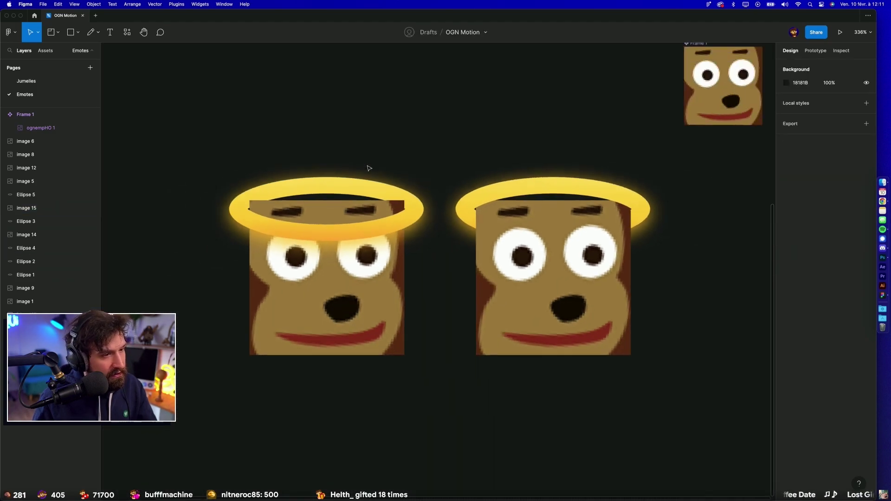
pyautogui.keyDown('ctrl'); pyautogui.scroll(-5, 367, 169); pyautogui.keyUp('ctrl')
pyautogui.moveTo(379, 145); pyautogui.dragTo(281, 186)
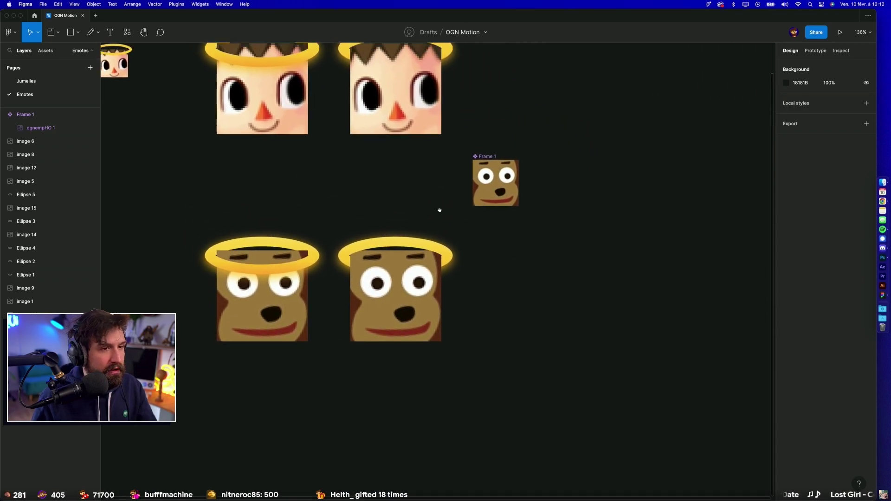
pyautogui.moveTo(440, 207); pyautogui.dragTo(495, 224)
pyautogui.moveTo(190, 225); pyautogui.dragTo(508, 362)
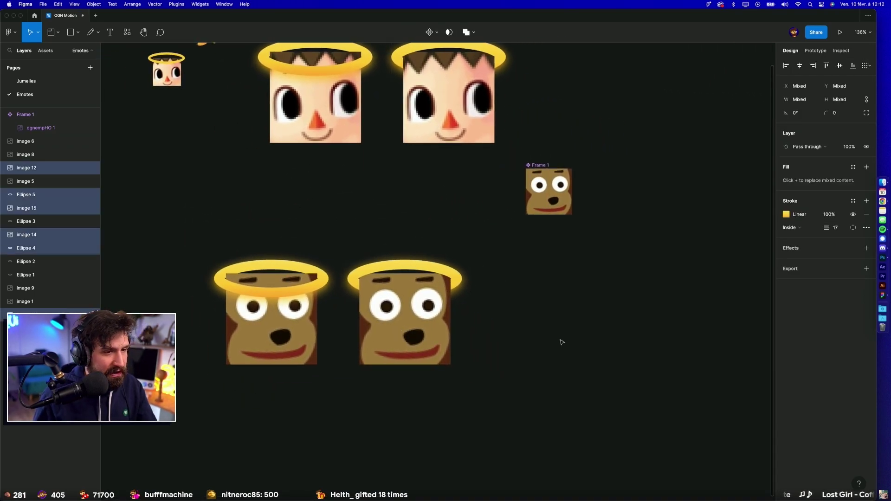
pyautogui.click(597, 354)
pyautogui.keyDown('ctrl'); pyautogui.scroll(-3, 592, 366); pyautogui.keyUp('ctrl')
pyautogui.keyDown('ctrl'); pyautogui.scroll(-2, 595, 370); pyautogui.keyUp('ctrl')
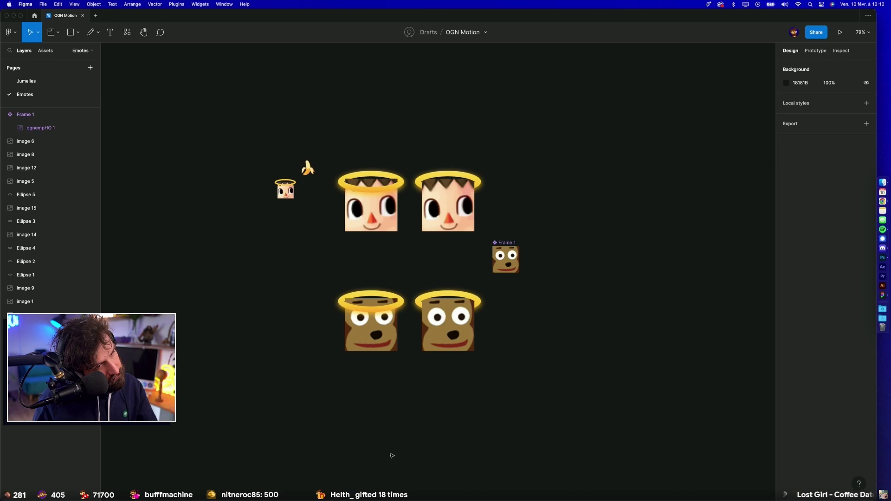
pyautogui.keyDown('ctrl'); pyautogui.scroll(5, 352, 325); pyautogui.keyUp('ctrl')
pyautogui.click(343, 230)
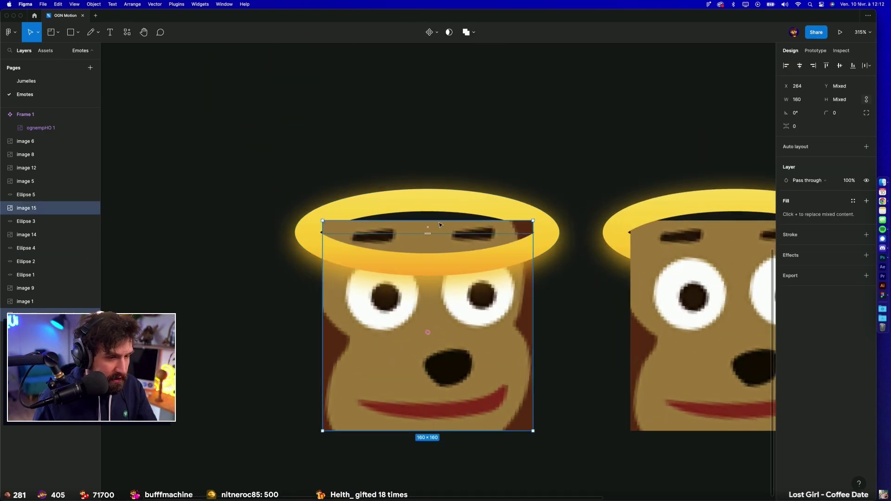
pyautogui.click(488, 175)
pyautogui.hscroll(1, 449, 253)
pyautogui.click(449, 253)
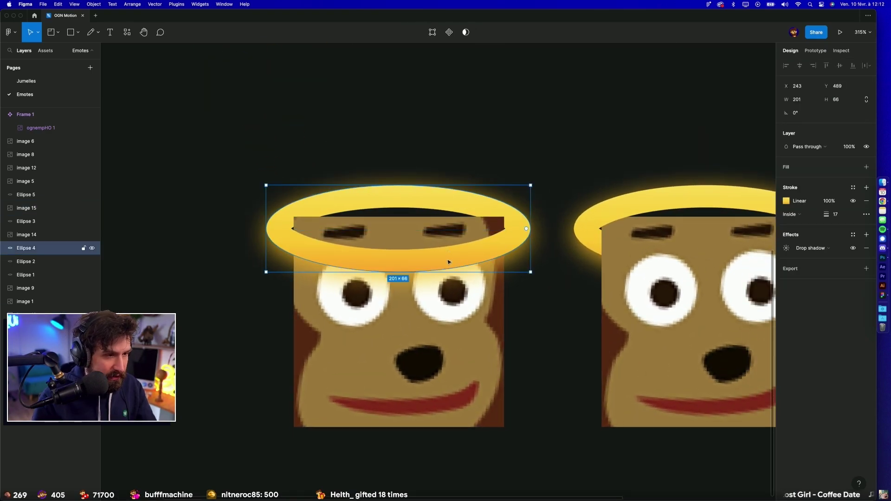
pyautogui.press('Up')
pyautogui.press('Up')
pyautogui.press('Up')
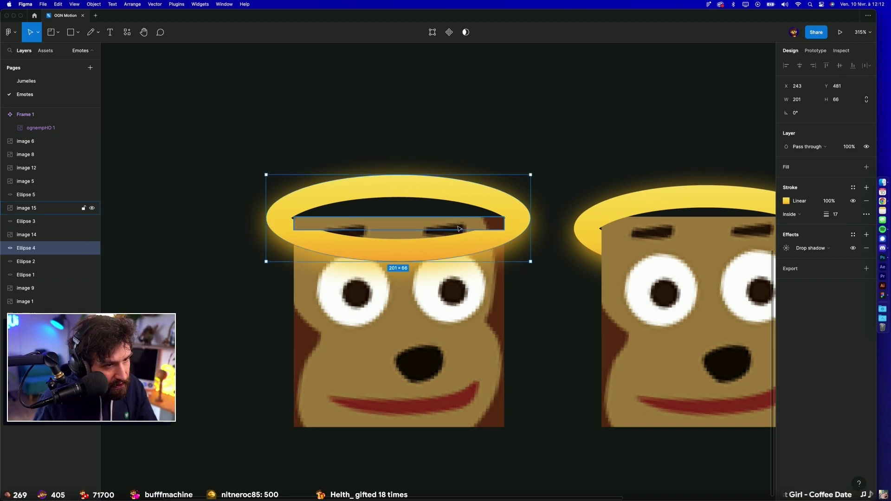
pyautogui.click(462, 222)
pyautogui.click(427, 235)
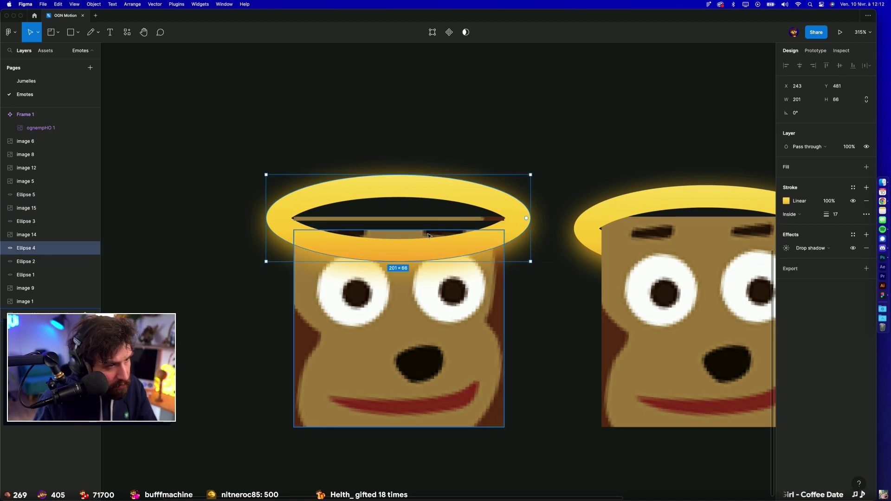
pyautogui.click(428, 236)
pyautogui.press('Up')
pyautogui.press('Up')
pyautogui.press('Up')
pyautogui.click(444, 174)
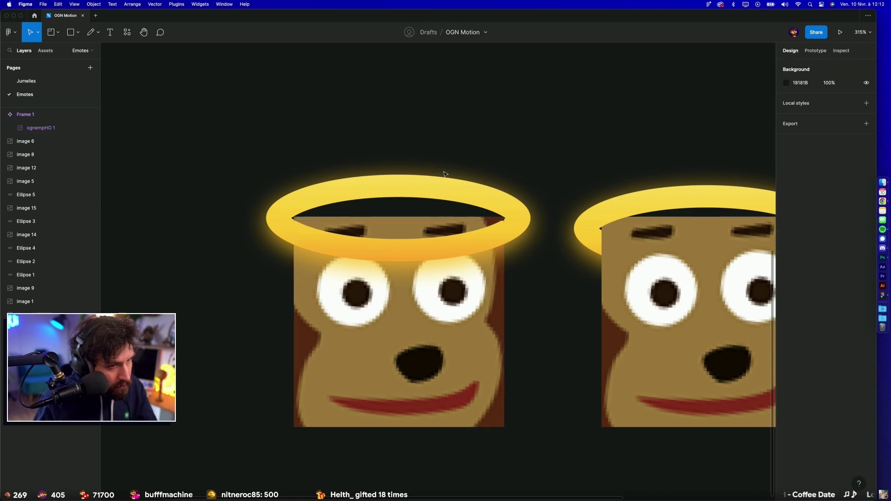
pyautogui.scroll(5, 507, 209)
pyautogui.scroll(5, 531, 314)
pyautogui.click(518, 326)
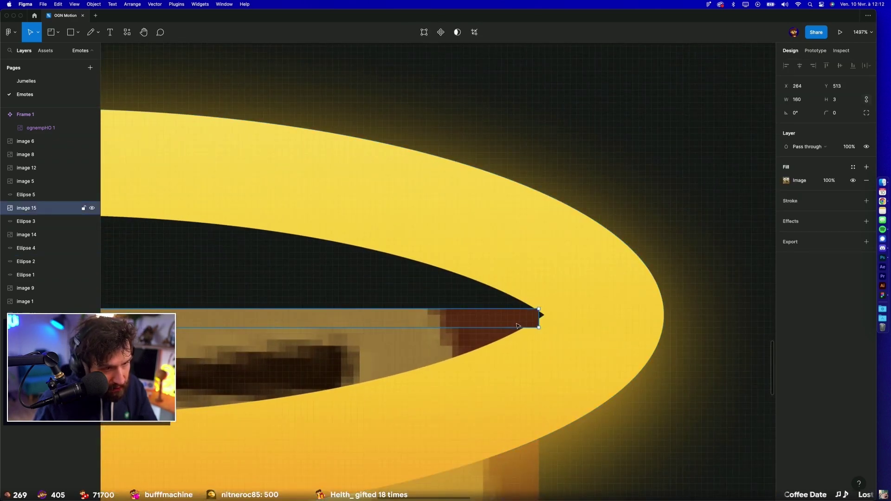
pyautogui.moveTo(514, 321); pyautogui.dragTo(514, 318)
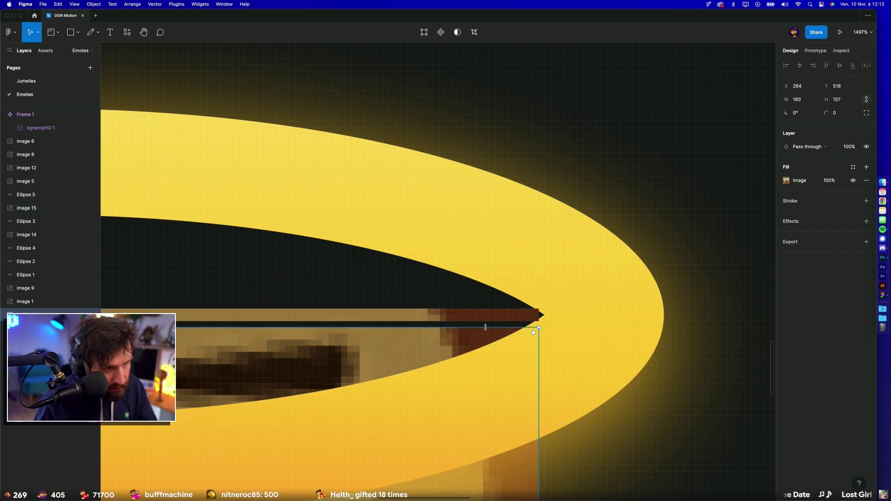
pyautogui.click(535, 205)
pyautogui.scroll(-5, 535, 204)
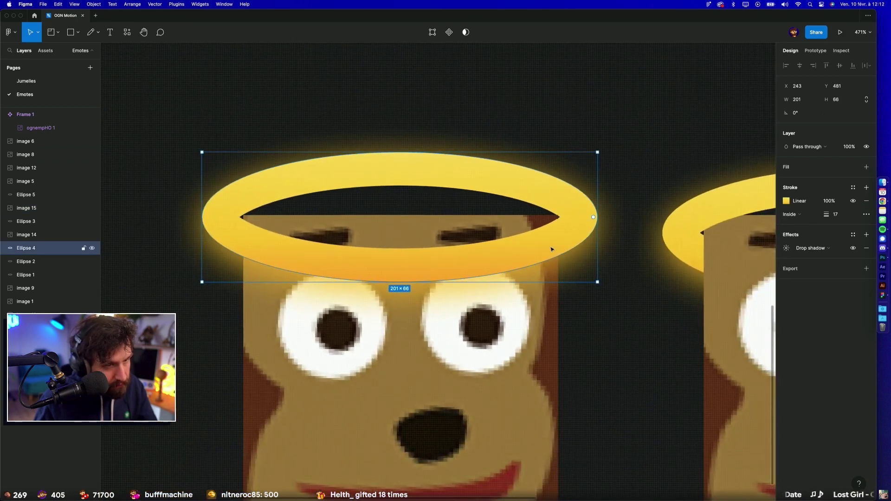
pyautogui.moveTo(509, 281); pyautogui.dragTo(510, 278)
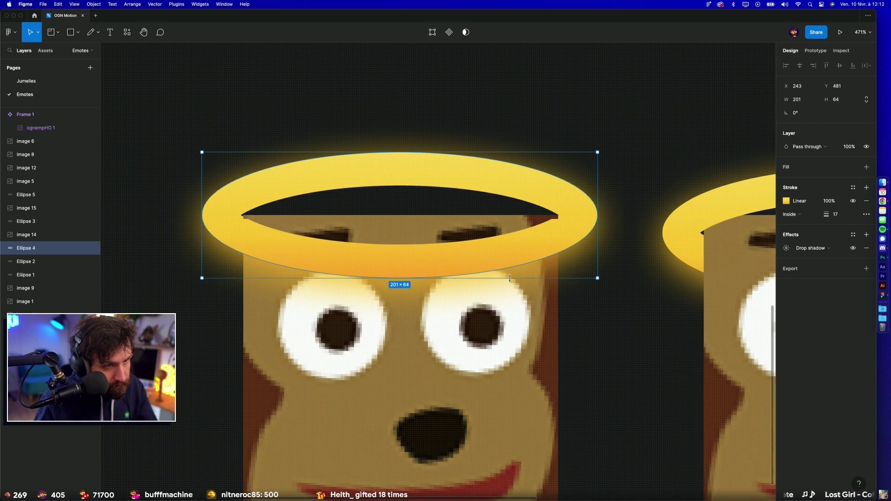
pyautogui.press('Down')
pyautogui.press('Down')
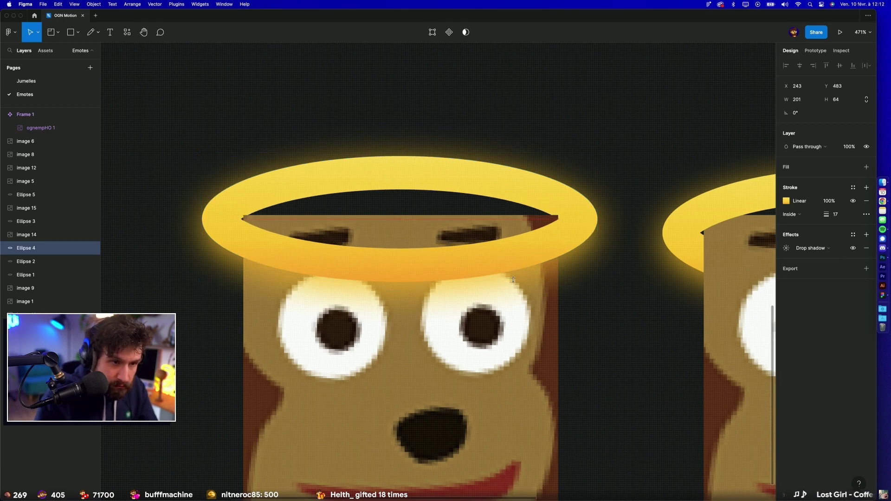
pyautogui.press('Down')
pyautogui.press('Down')
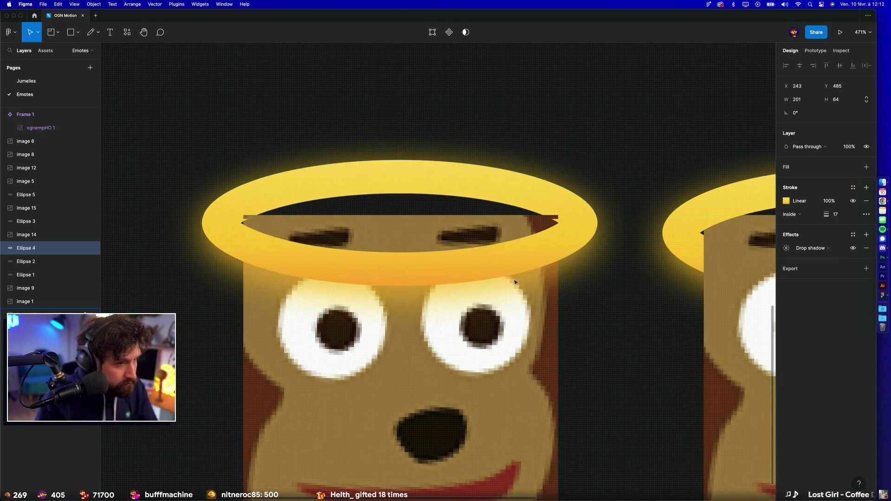
pyautogui.click(552, 217)
pyautogui.scroll(10, 552, 218)
pyautogui.moveTo(557, 217); pyautogui.dragTo(557, 223)
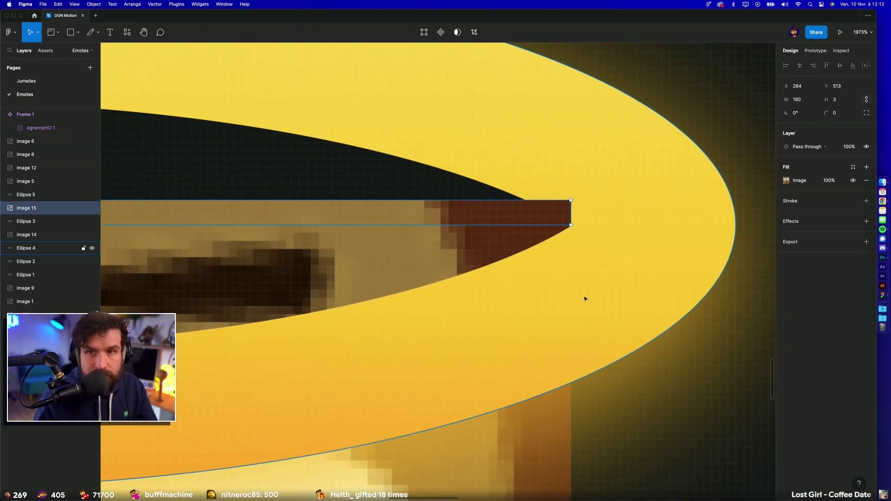
pyautogui.scroll(-1, 598, 334)
pyautogui.scroll(-10, 614, 368)
pyautogui.click(334, 145)
pyautogui.scroll(2, 341, 146)
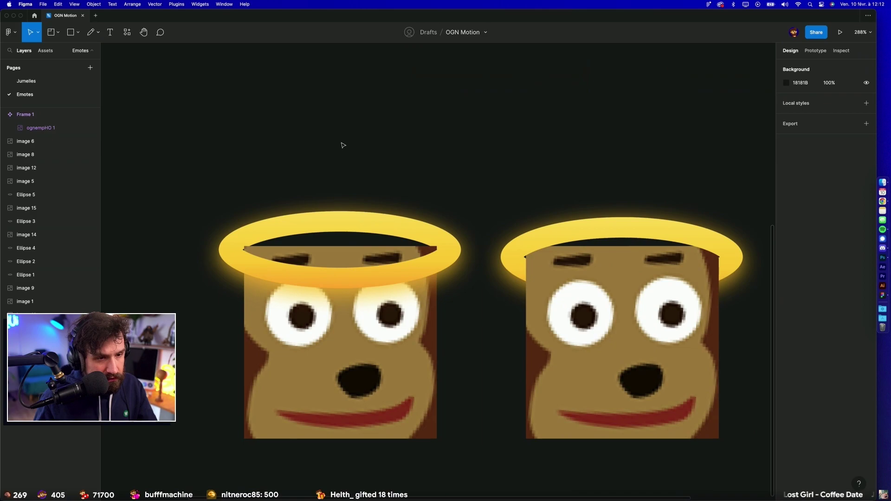
pyautogui.scroll(-3, 367, 153)
pyautogui.scroll(-1, 347, 149)
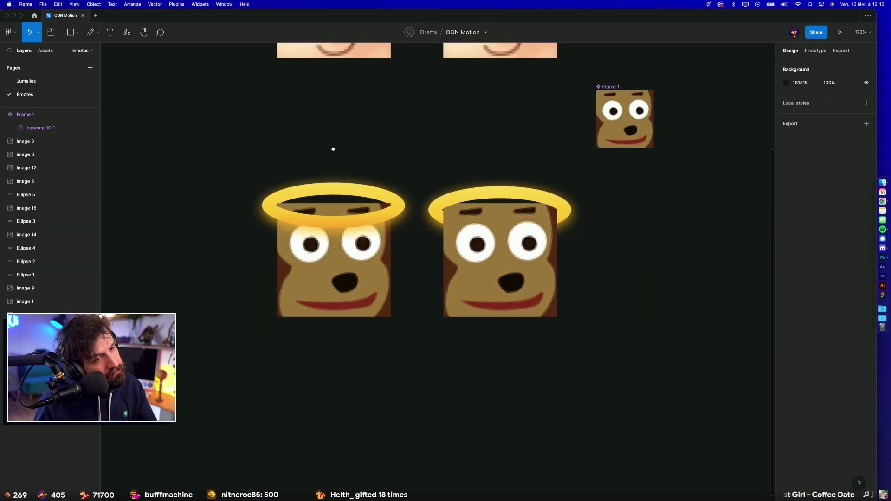
pyautogui.scroll(-1, 332, 149)
pyautogui.moveTo(315, 147); pyautogui.dragTo(315, 155)
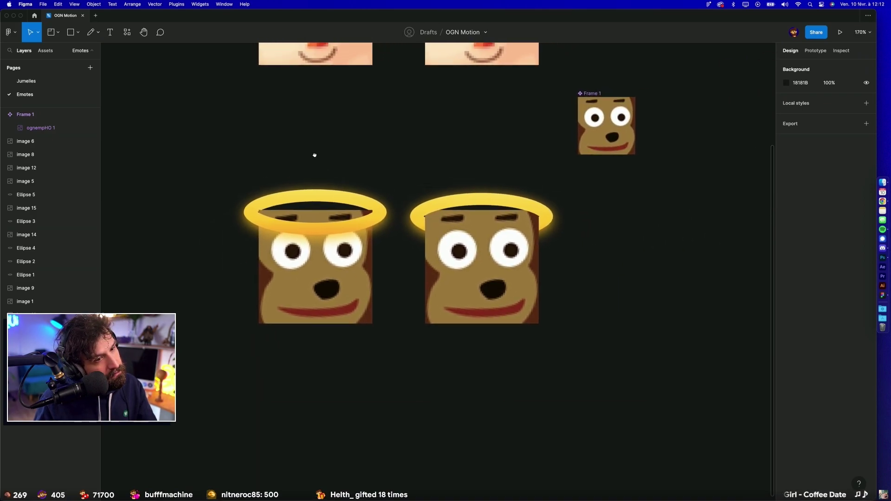
pyautogui.moveTo(247, 159); pyautogui.dragTo(561, 362)
pyautogui.click(618, 304)
pyautogui.scroll(-4, 619, 304)
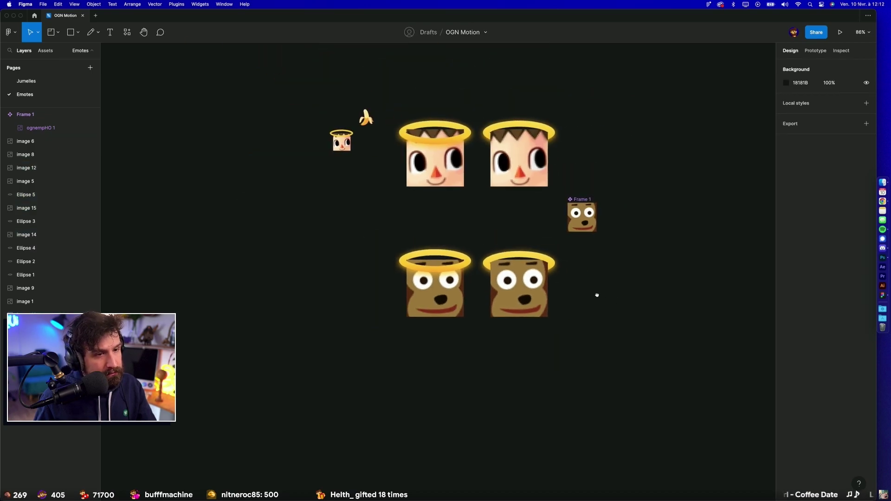
pyautogui.moveTo(597, 295); pyautogui.dragTo(569, 291)
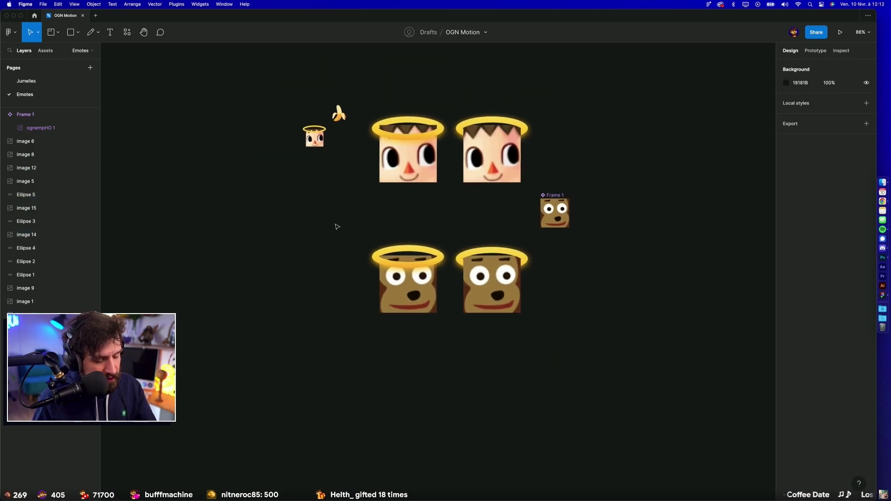
pyautogui.press('f')
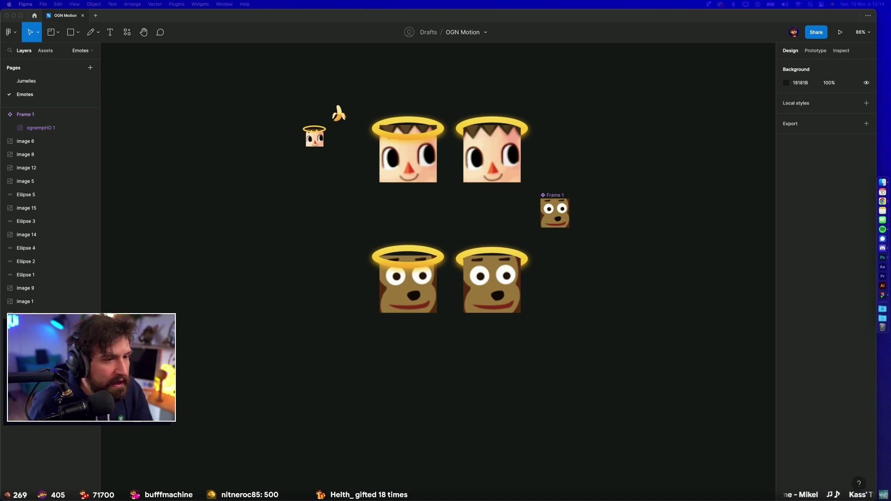
pyautogui.hscroll(3, 513, 354)
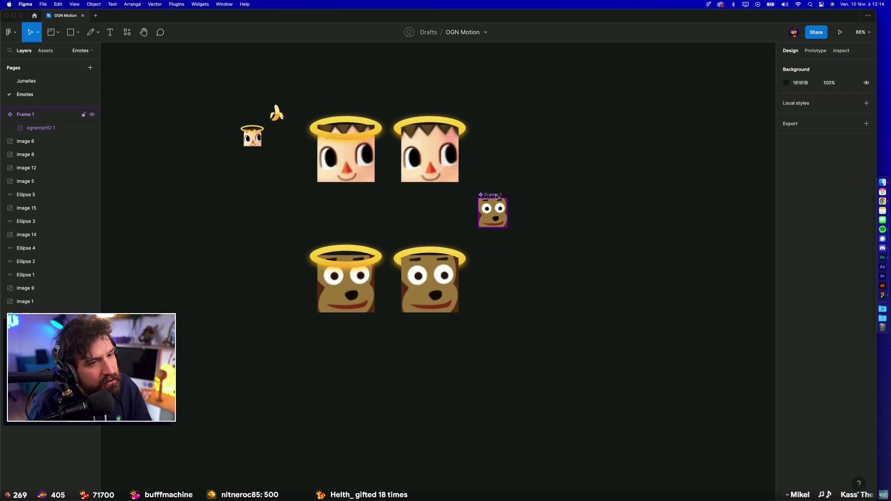
# Step: Move Frame 1 up and duplicate the middle haloed monkey to its right
pyautogui.moveTo(497, 197); pyautogui.dragTo(511, 180)
pyautogui.moveTo(417, 224)
pyautogui.mouseDown()
pyautogui.moveTo(482, 324)
pyautogui.moveTo(534, 308)
pyautogui.mouseUp()
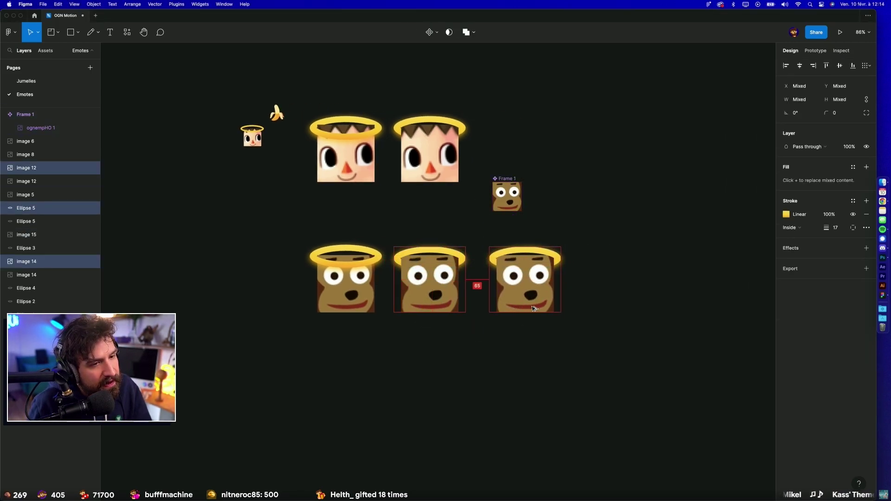
pyautogui.press('Escape')
pyautogui.scroll(5, 549, 240)
# Step: Recolour the copy's halo gradient stops to near-white, pale yellow and pale cream
pyautogui.click(486, 268)
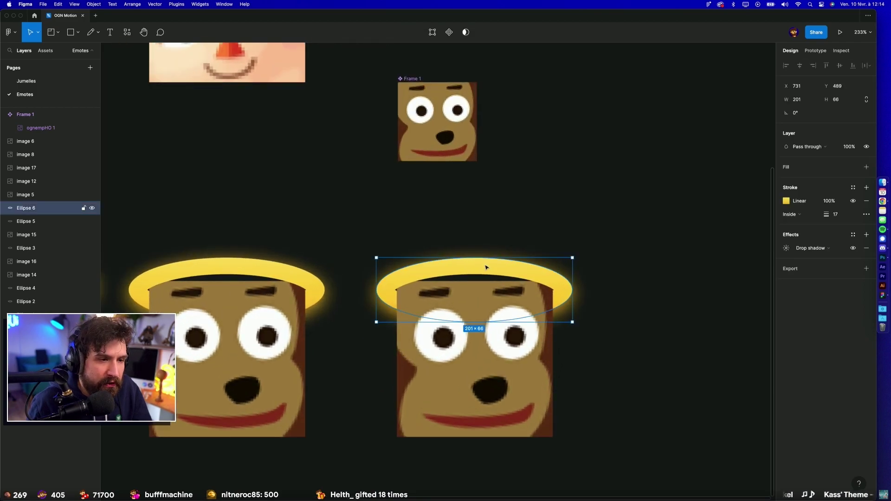
pyautogui.click(788, 202)
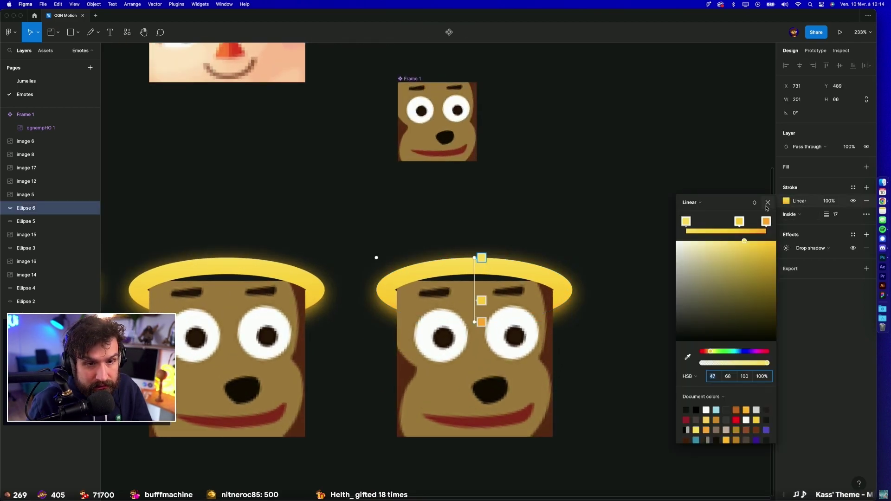
pyautogui.click(686, 224)
pyautogui.click(685, 240)
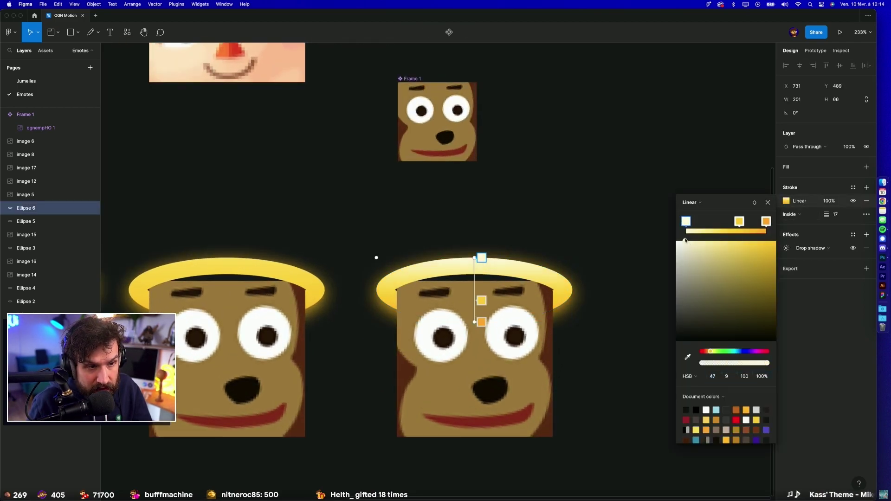
pyautogui.click(740, 221)
pyautogui.click(704, 241)
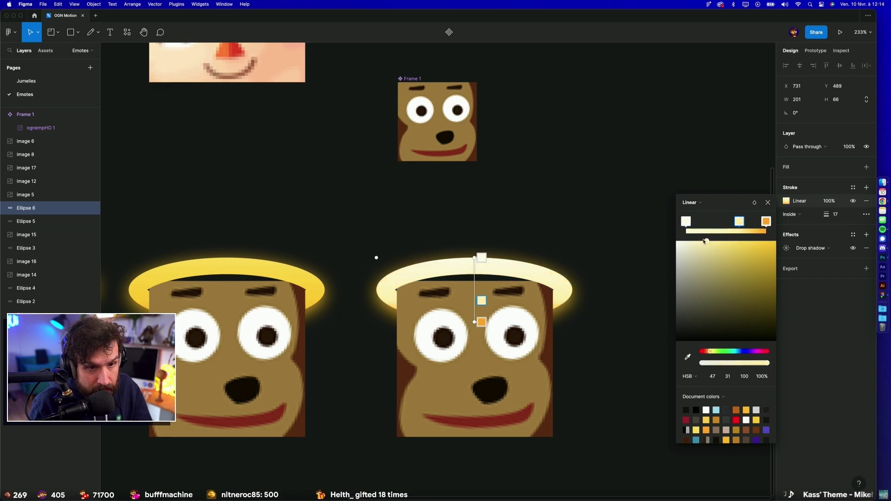
pyautogui.click(766, 222)
pyautogui.click(702, 240)
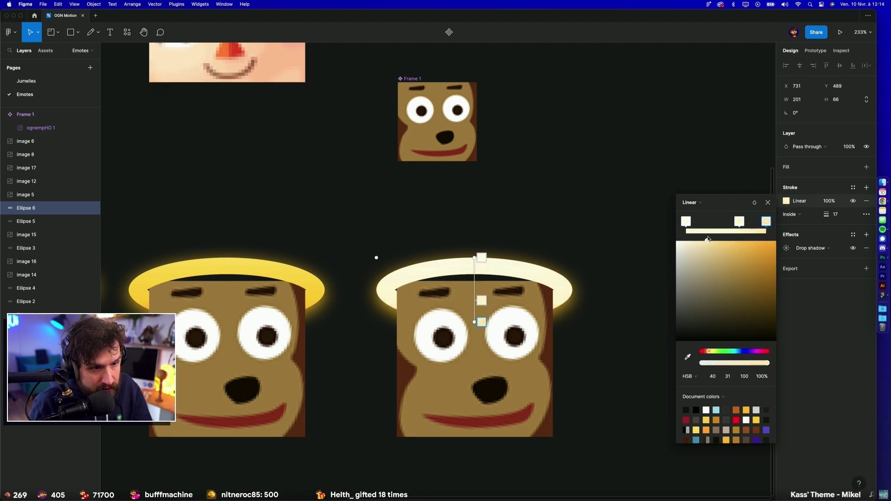
pyautogui.click(577, 181)
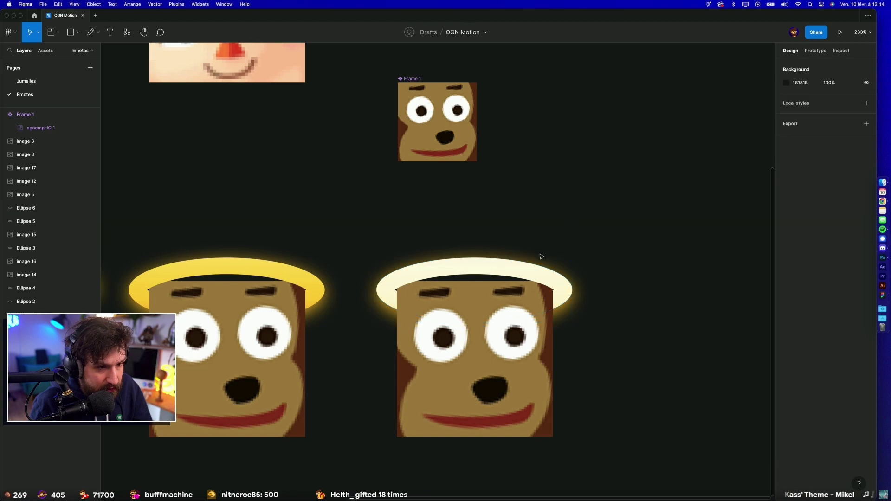
pyautogui.click(524, 272)
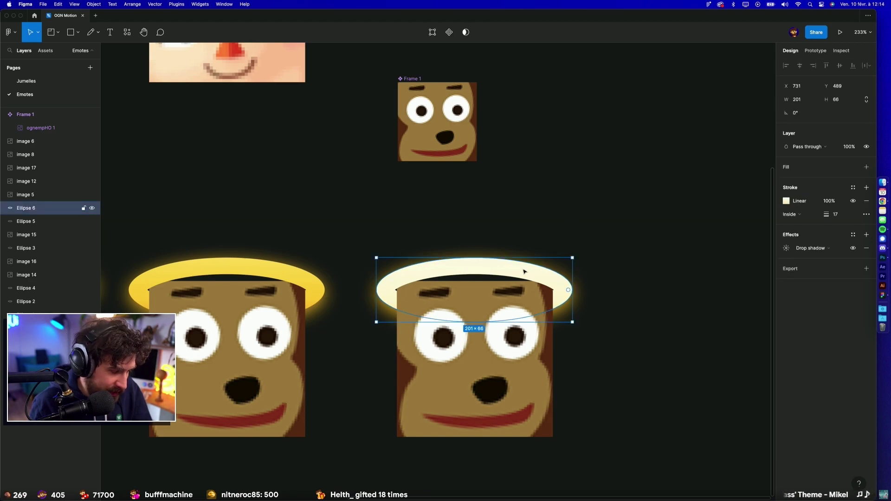
# Step: Try drop shadow spread values of 16 and then 8 on the cream halo
pyautogui.click(786, 248)
pyautogui.click(749, 282)
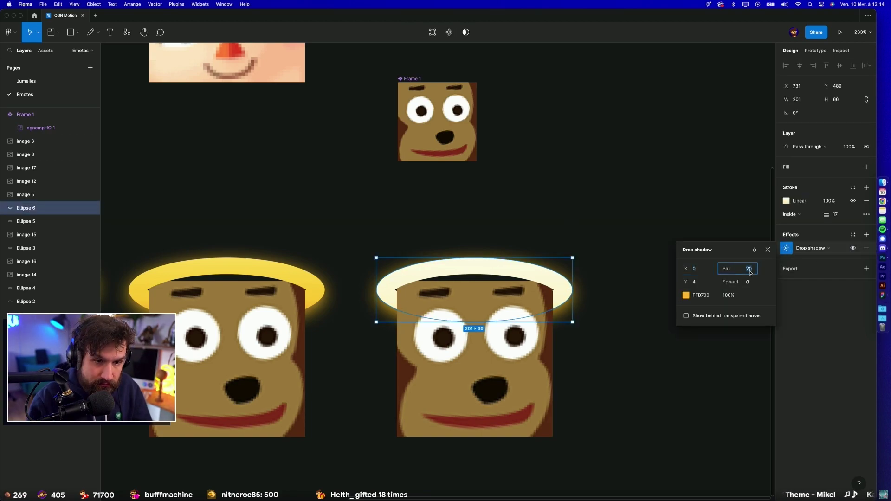
pyautogui.write('16')
pyautogui.press('Return')
pyautogui.write('8')
pyautogui.press('Return')
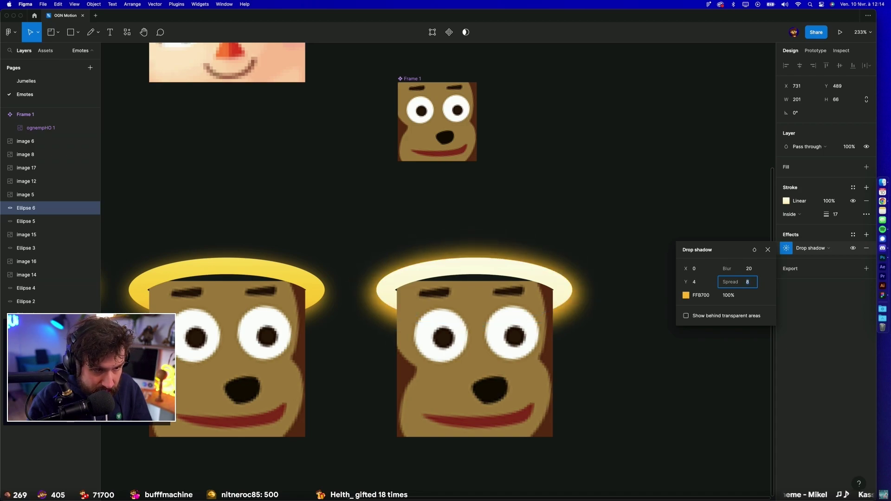
pyautogui.click(655, 374)
pyautogui.scroll(-5, 652, 373)
pyautogui.scroll(2, 671, 309)
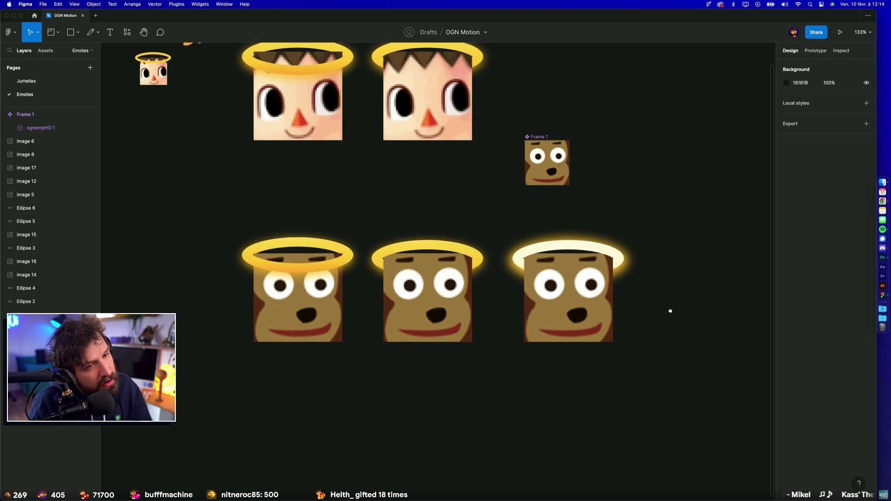
# Step: Give the halo's drop shadow a warm yellow FFD467 colour and spread 0
pyautogui.click(616, 259)
pyautogui.click(787, 248)
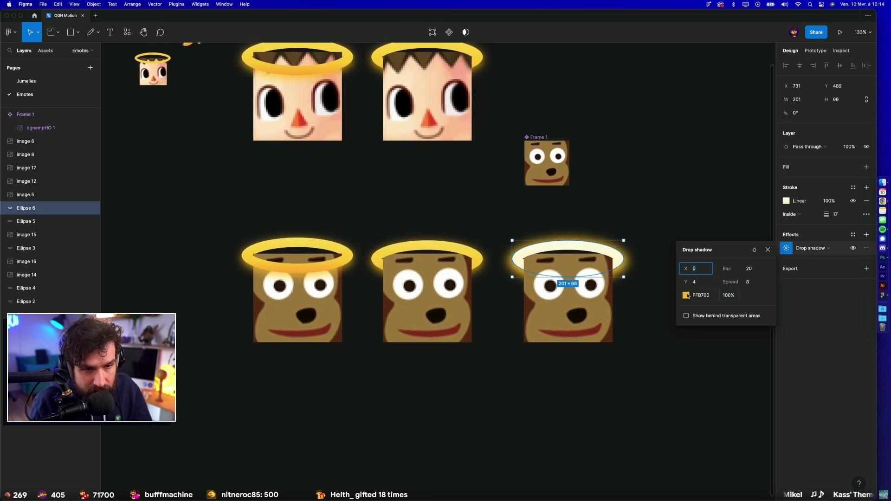
pyautogui.click(686, 295)
pyautogui.moveTo(637, 290); pyautogui.dragTo(635, 290)
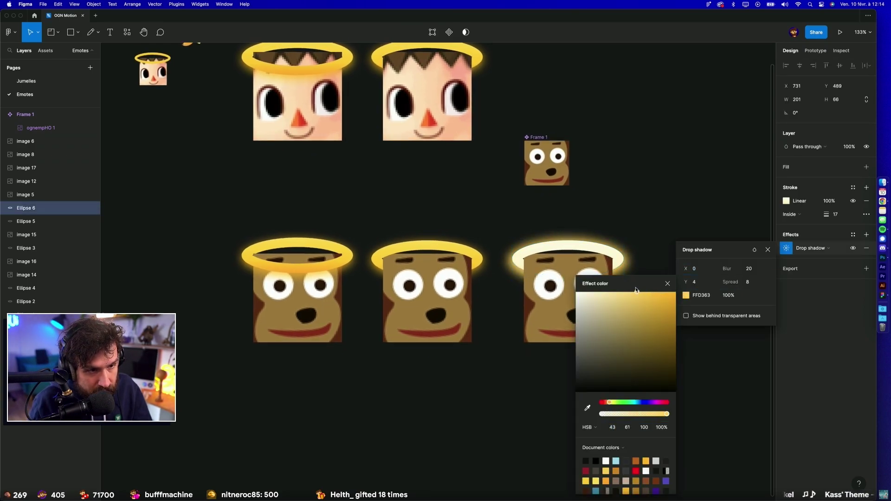
pyautogui.write('0')
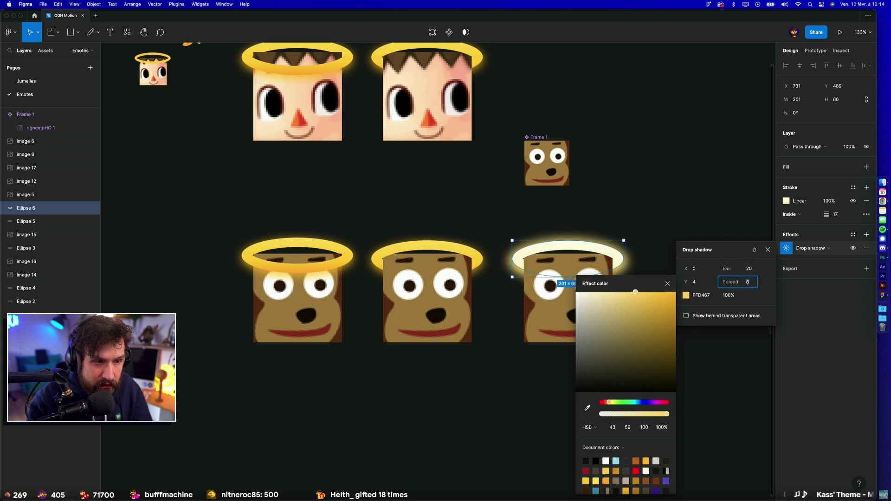
pyautogui.press('Return')
# Step: Set the halo glow's blur to 36 and vertical offset to 12
pyautogui.click(749, 269)
pyautogui.write('36')
pyautogui.press('Return')
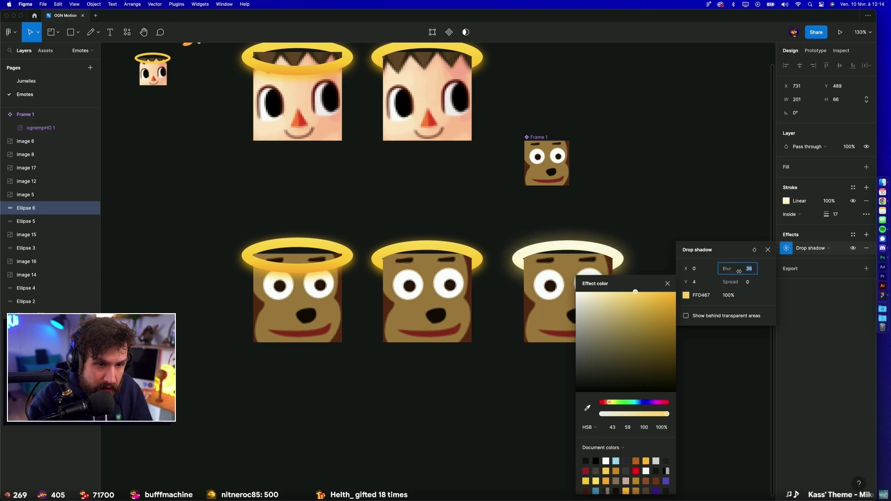
pyautogui.press('Tab')
pyautogui.write('-4')
pyautogui.press('Return')
pyautogui.write('12')
pyautogui.press('Return')
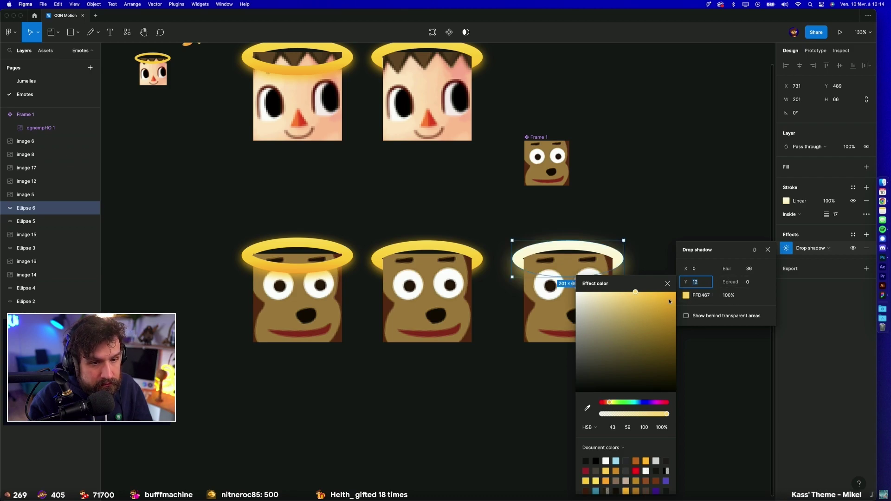
pyautogui.click(651, 235)
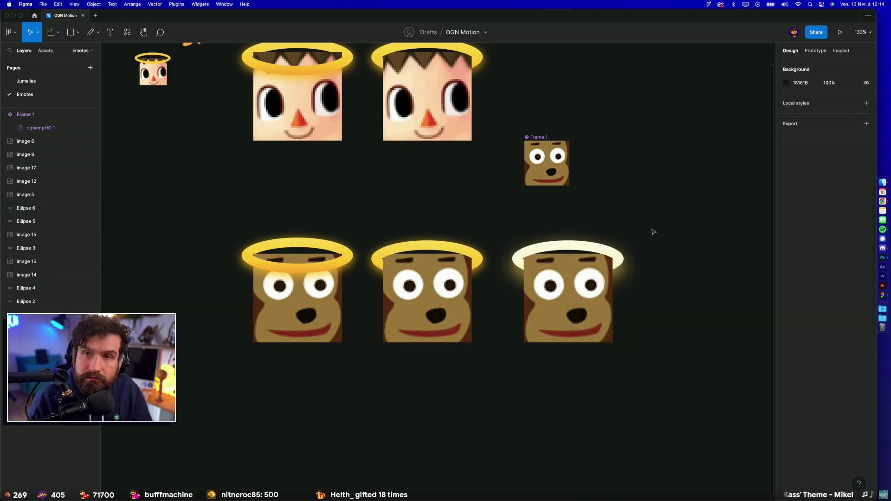
pyautogui.hscroll(3, 655, 227)
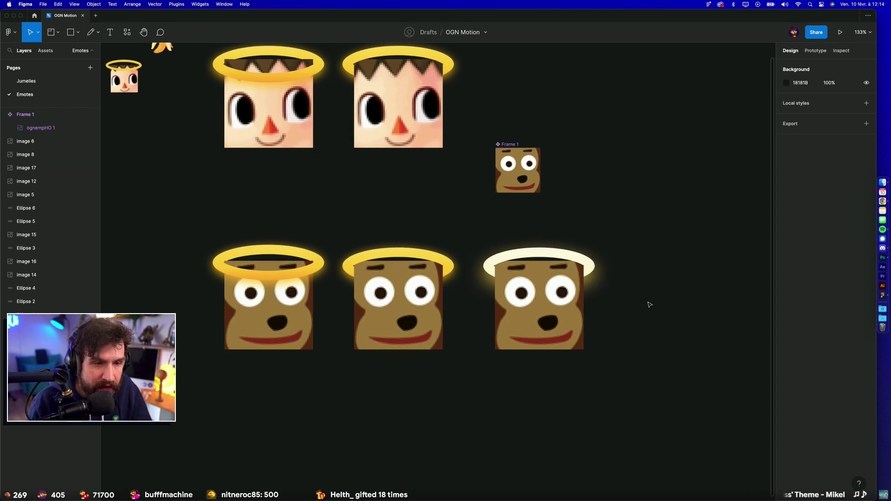
# Step: Add a second effect to the cream halo as an Inner shadow
pyautogui.scroll(5, 649, 305)
pyautogui.hotkey('ctrl', 'z')
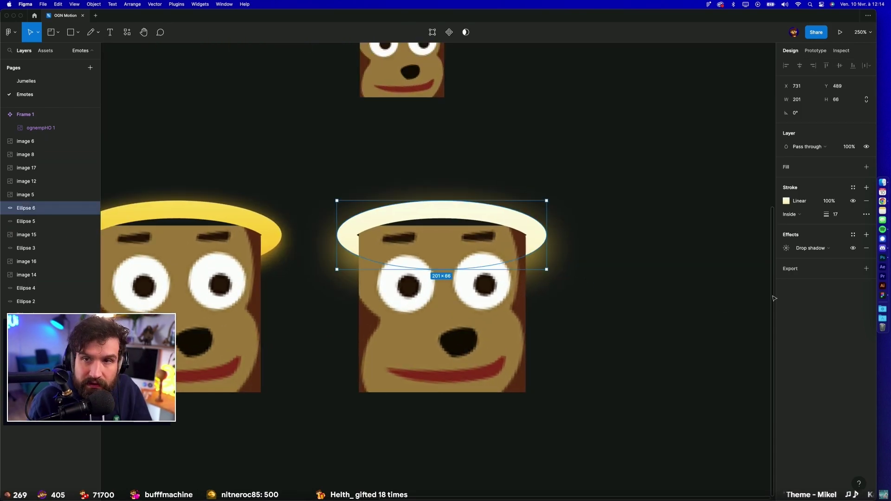
pyautogui.hscroll(-1, 774, 298)
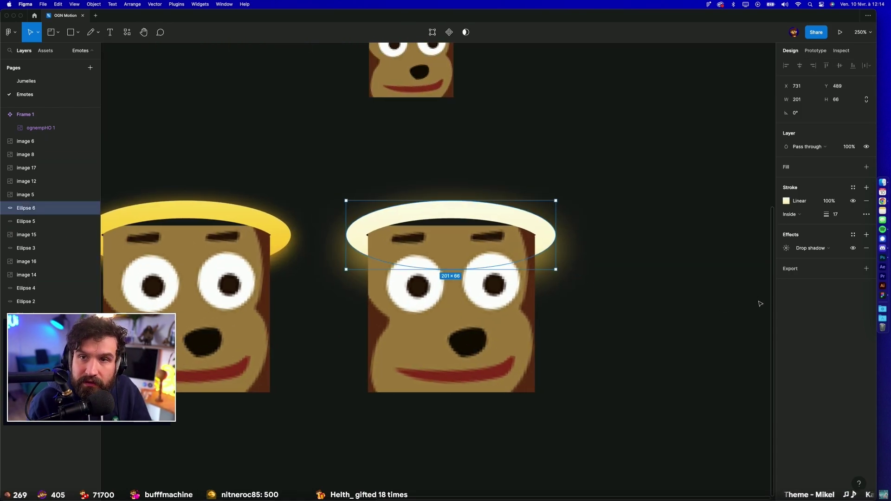
pyautogui.click(867, 235)
pyautogui.click(812, 248)
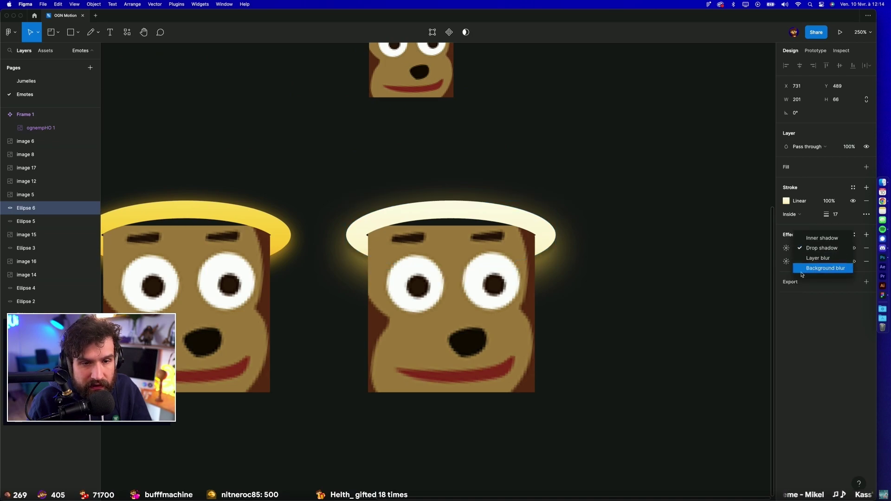
pyautogui.click(821, 239)
pyautogui.click(786, 248)
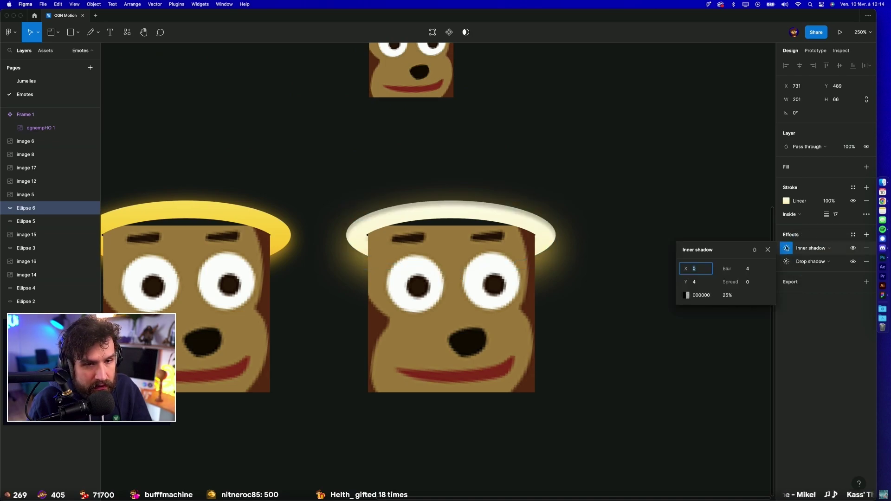
# Step: Give the inner shadow a bright yellow colour, Y offset 0 and blur 12
pyautogui.click(687, 296)
pyautogui.click(665, 291)
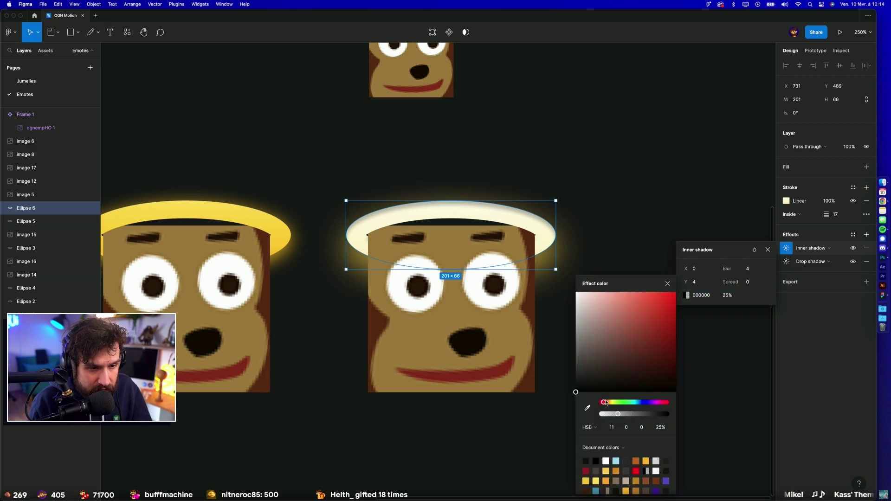
pyautogui.moveTo(601, 402); pyautogui.dragTo(612, 402)
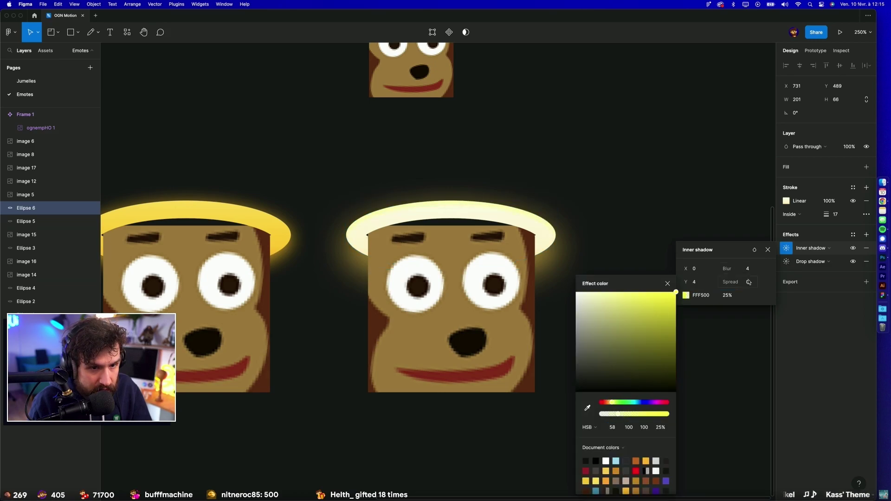
pyautogui.press('Tab')
pyautogui.write('0')
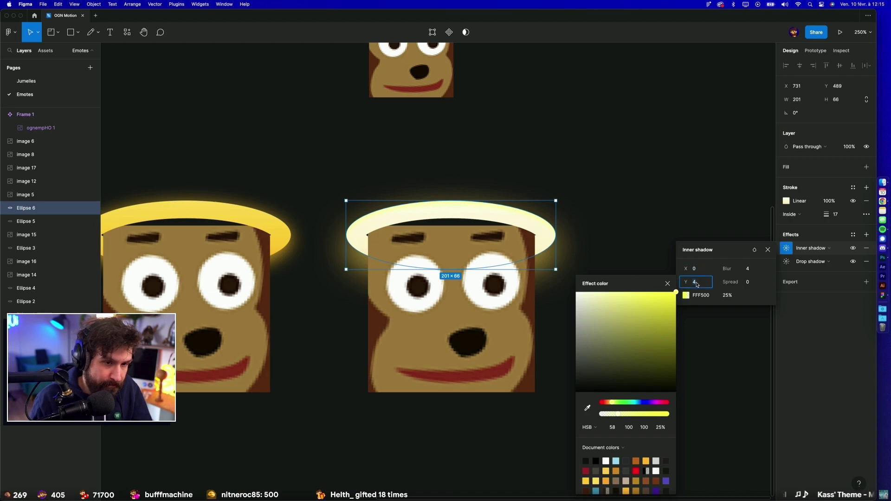
pyautogui.press('Return')
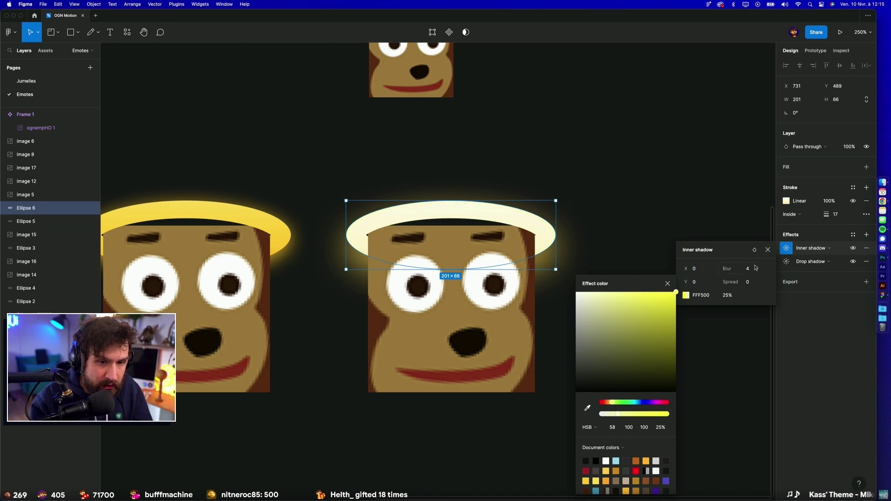
pyautogui.click(748, 268)
pyautogui.write('12')
pyautogui.press('Return')
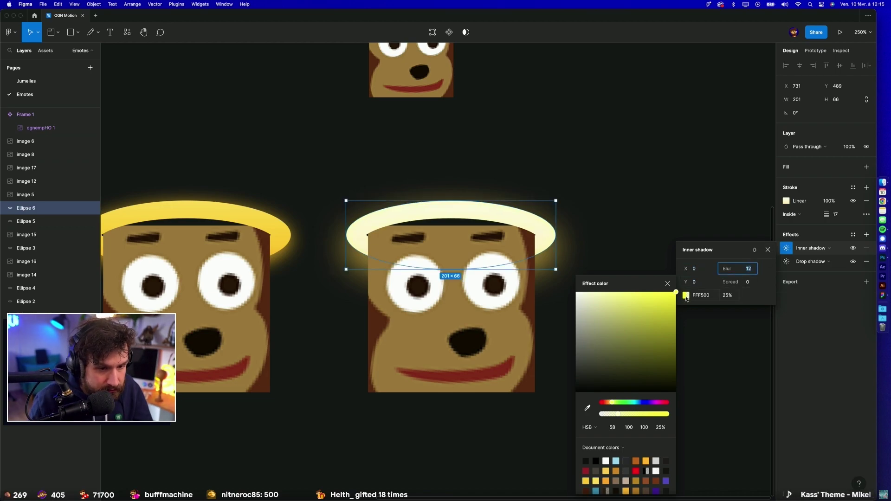
# Step: Shift the inner shadow to orange FFA800 at 65% opacity and soften blur to 49
pyautogui.click(609, 403)
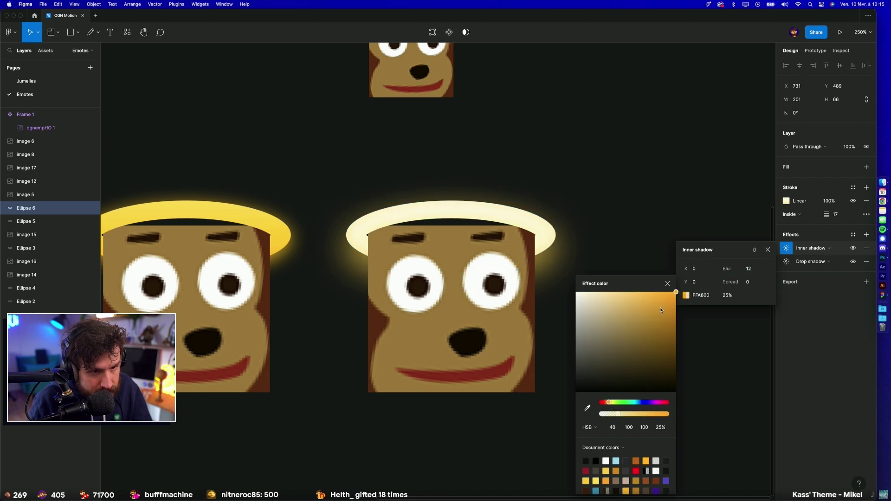
pyautogui.click(727, 295)
pyautogui.write('75')
pyautogui.press('Return')
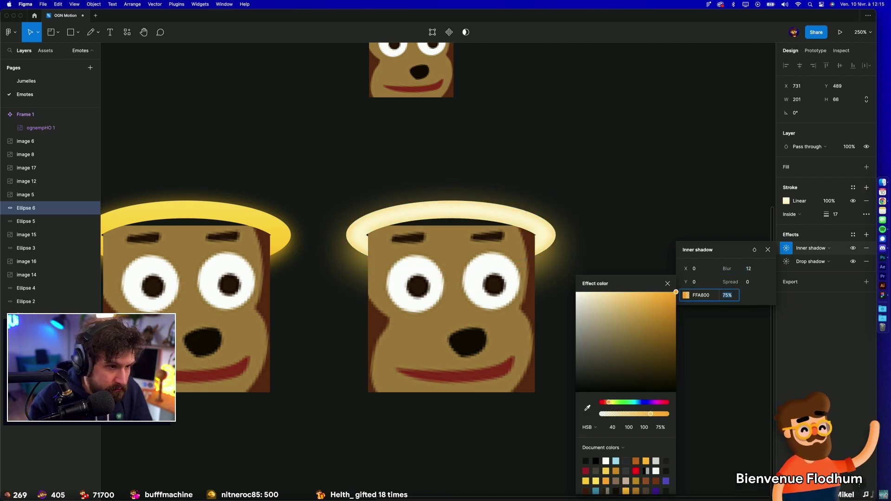
pyautogui.write('65')
pyautogui.press('Return')
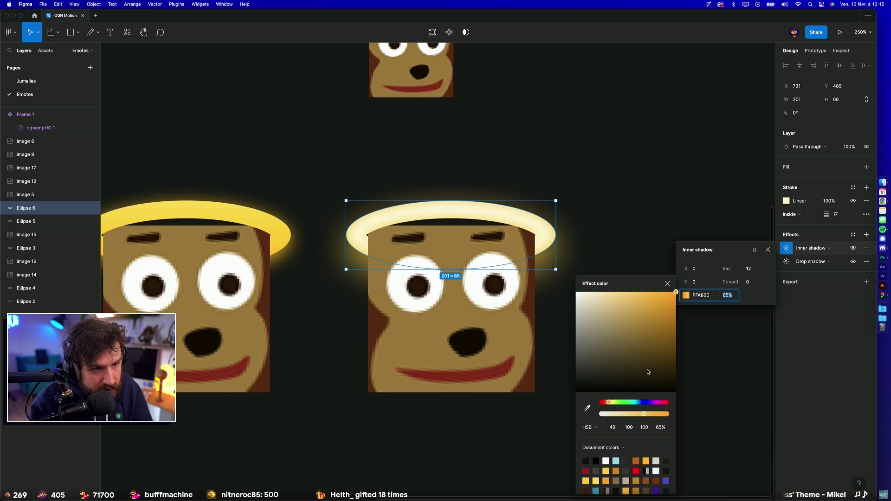
pyautogui.click(753, 269)
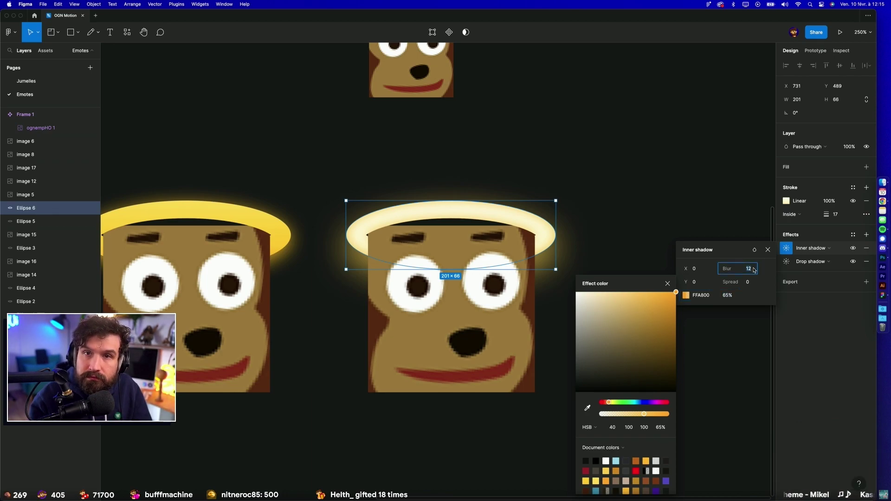
pyautogui.write('4')
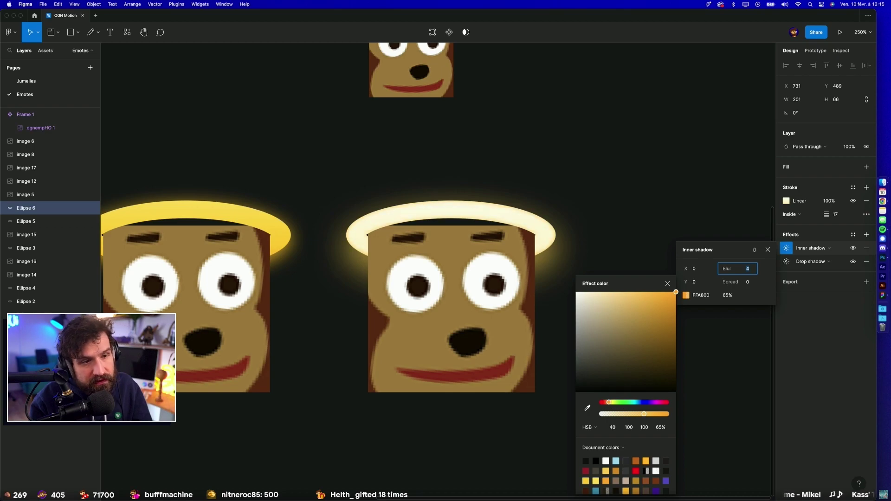
pyautogui.write('9')
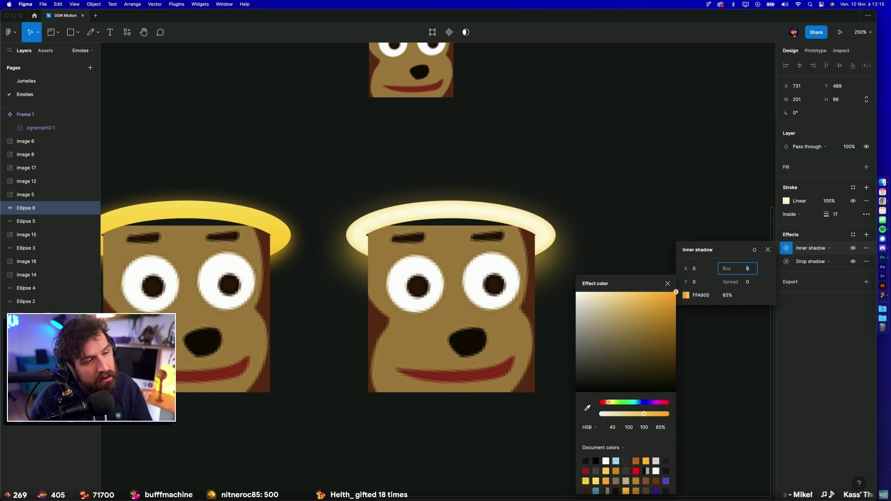
pyautogui.press('Escape')
pyautogui.scroll(-10, 650, 204)
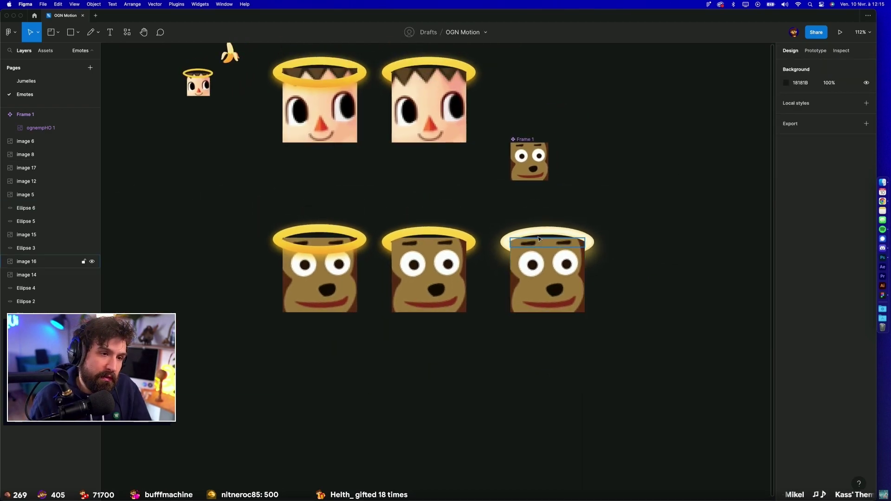
# Step: Warm up the third halo's gradient outline by adjusting its colour stops
pyautogui.scroll(5, 600, 207)
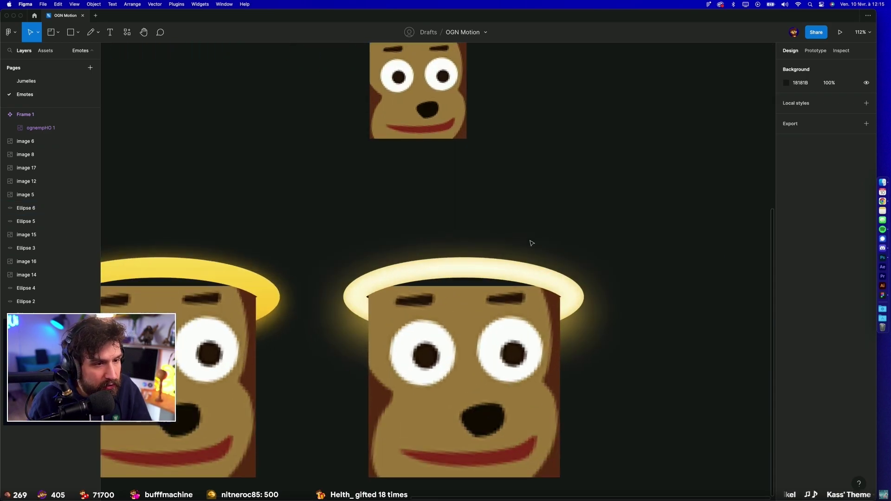
pyautogui.click(530, 264)
pyautogui.click(786, 201)
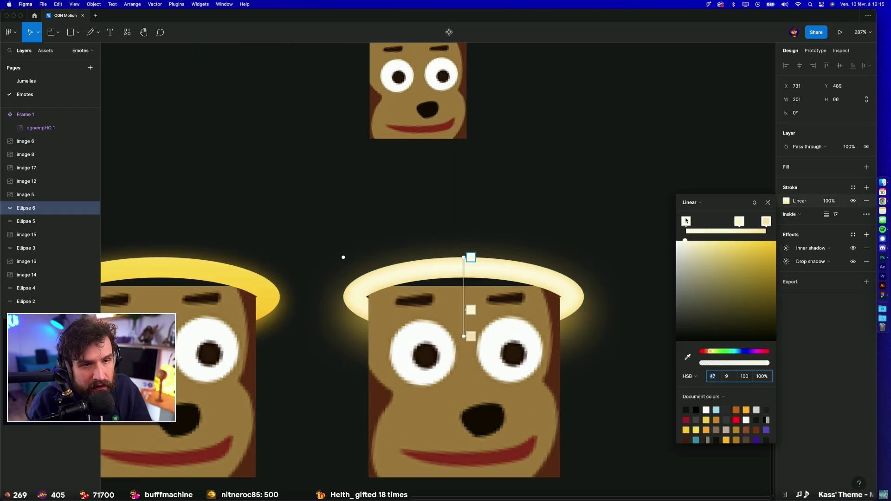
pyautogui.moveTo(695, 244); pyautogui.dragTo(702, 241)
pyautogui.click(739, 221)
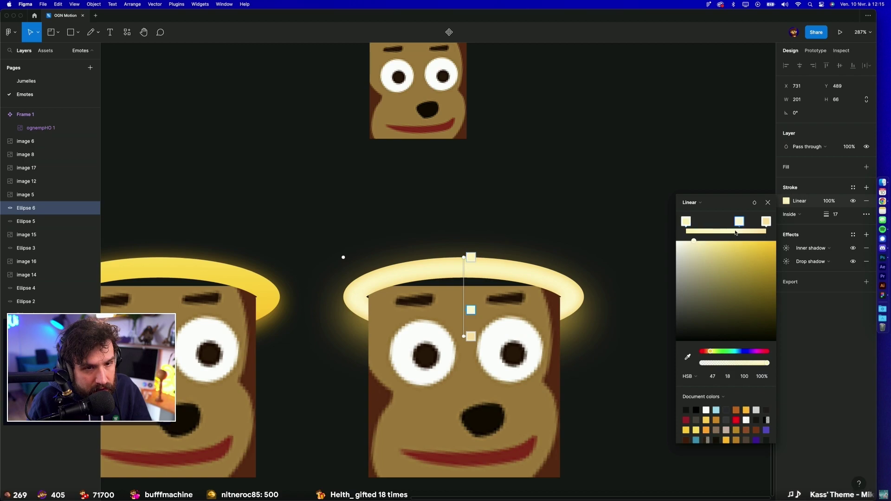
pyautogui.click(765, 222)
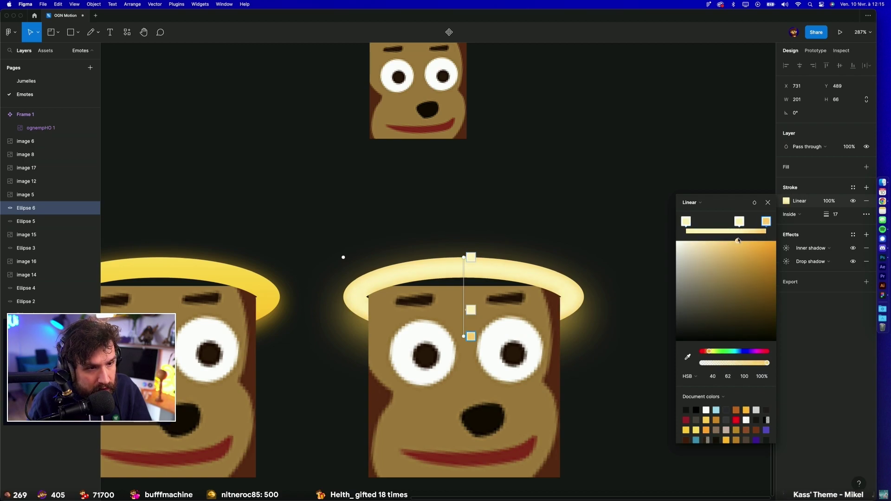
pyautogui.click(661, 220)
pyautogui.click(559, 278)
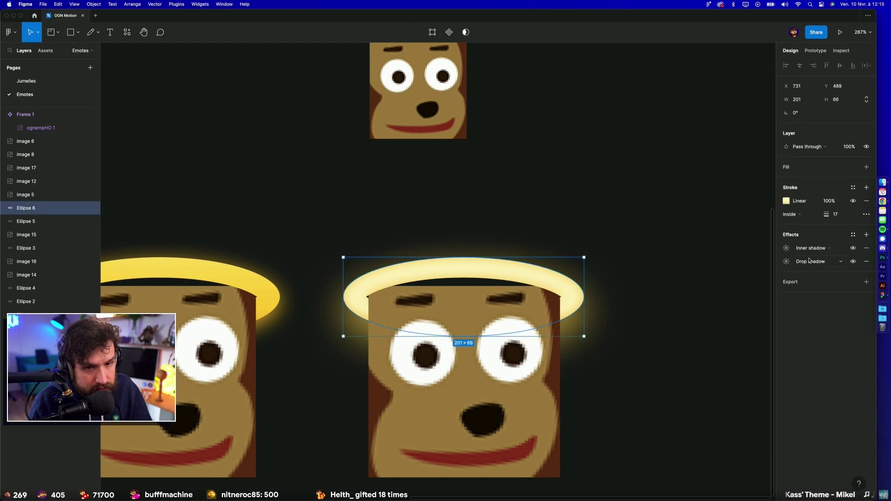
# Step: Recolour the halo's inner shadow to pale orange FFCB67 with lowered opacity
pyautogui.click(786, 249)
pyautogui.click(686, 296)
pyautogui.click(613, 292)
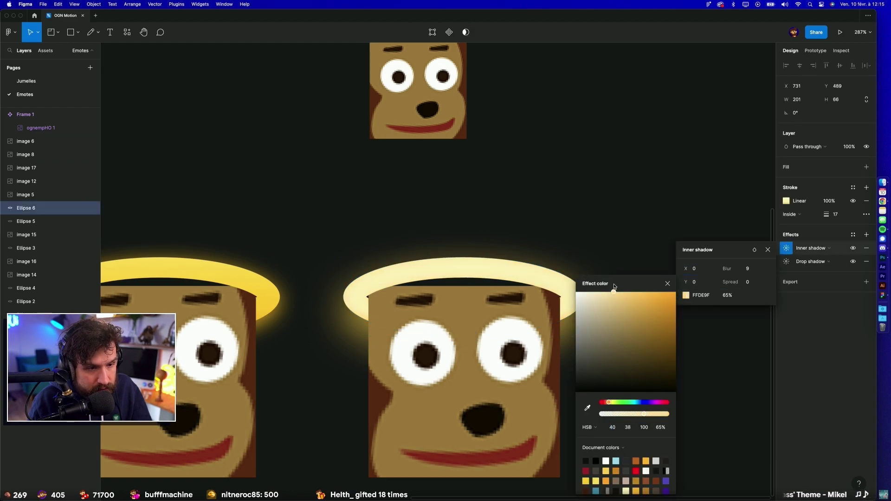
pyautogui.click(614, 403)
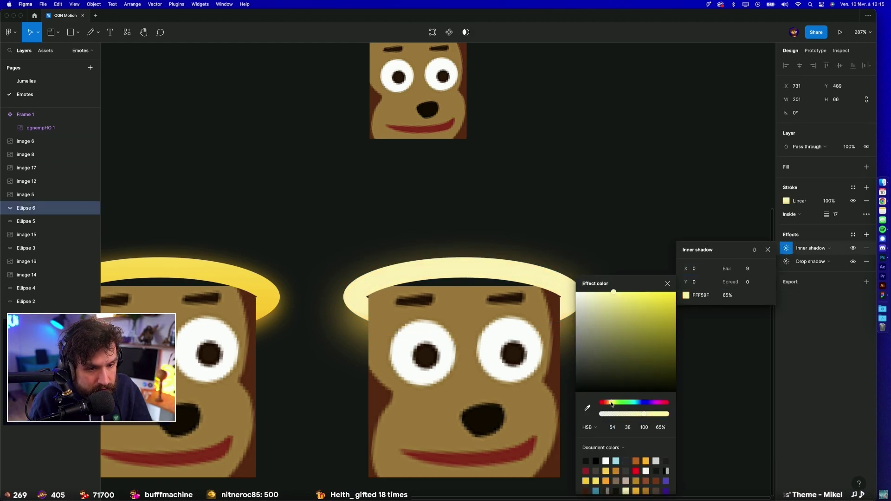
pyautogui.click(727, 296)
pyautogui.write('95')
pyautogui.press('Return')
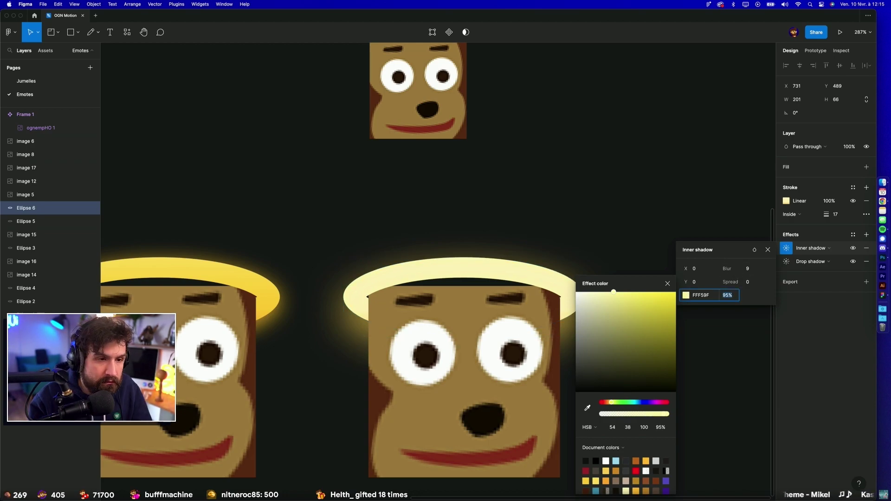
pyautogui.write('60')
pyautogui.press('Return')
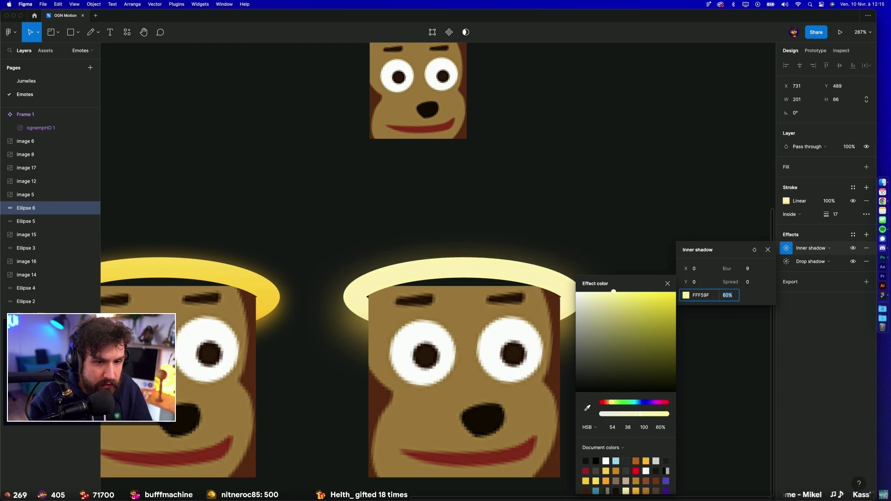
pyautogui.moveTo(613, 292); pyautogui.dragTo(676, 292)
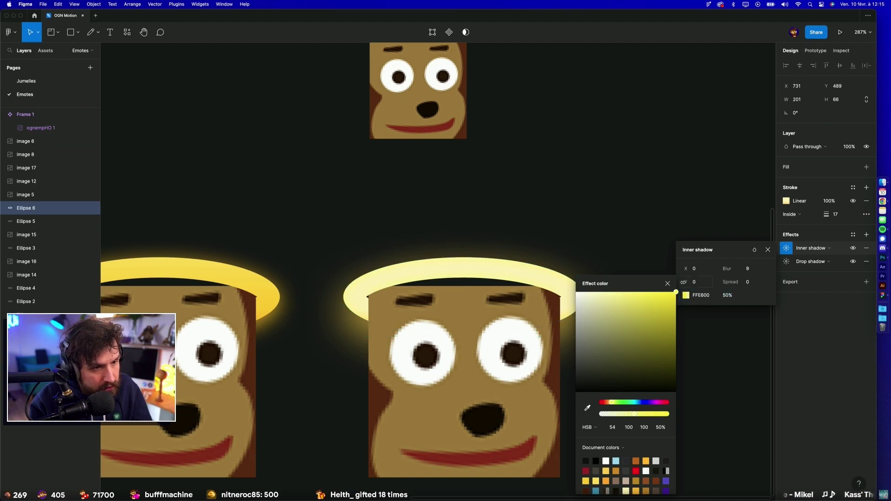
pyautogui.moveTo(619, 404); pyautogui.dragTo(610, 404)
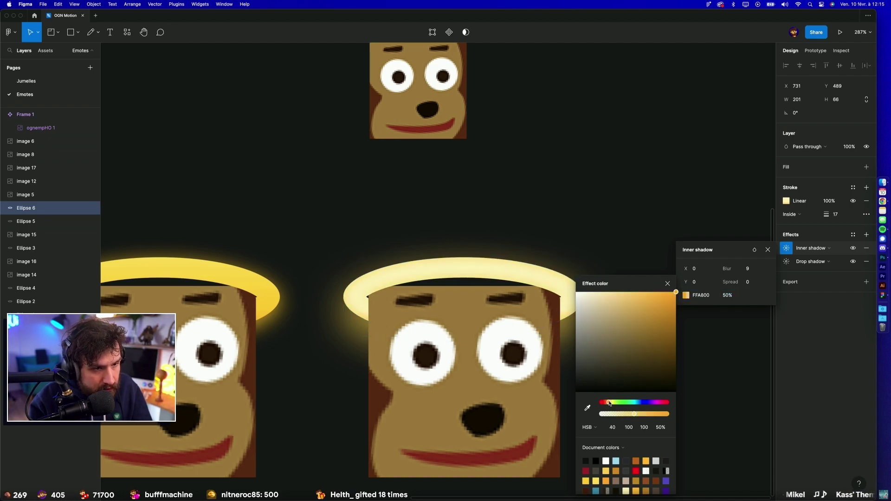
pyautogui.click(627, 237)
pyautogui.scroll(-5, 627, 237)
# Step: Widen the third halo's drop shadow to blur 52 and spread 9
pyautogui.hscroll(2, 664, 223)
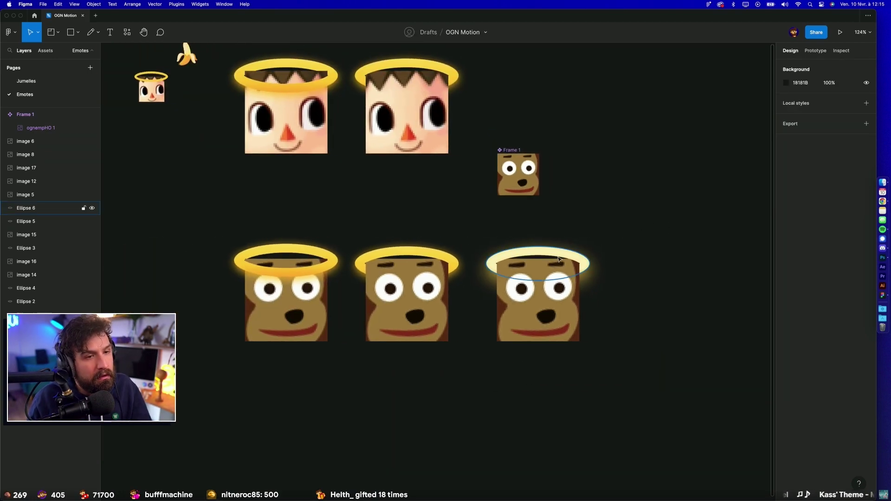
pyautogui.click(560, 256)
pyautogui.click(786, 262)
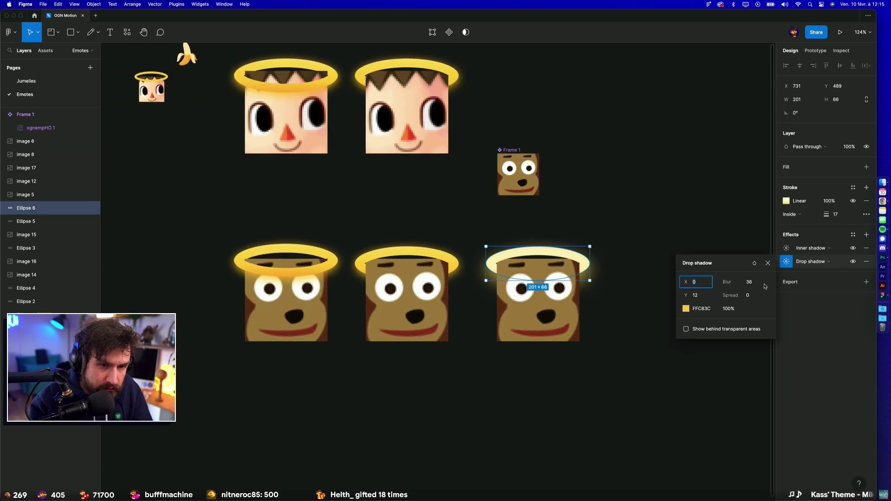
pyautogui.click(747, 282)
pyautogui.write('52')
pyautogui.press('Return')
pyautogui.write('9')
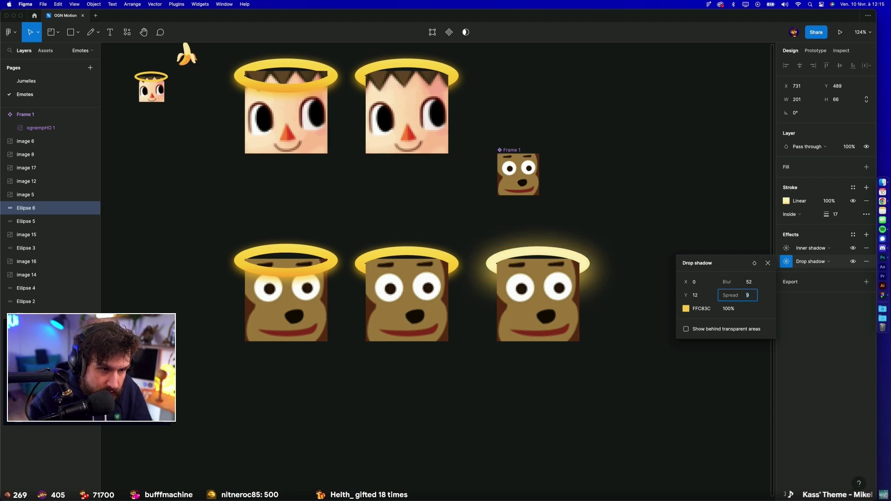
pyautogui.click(691, 226)
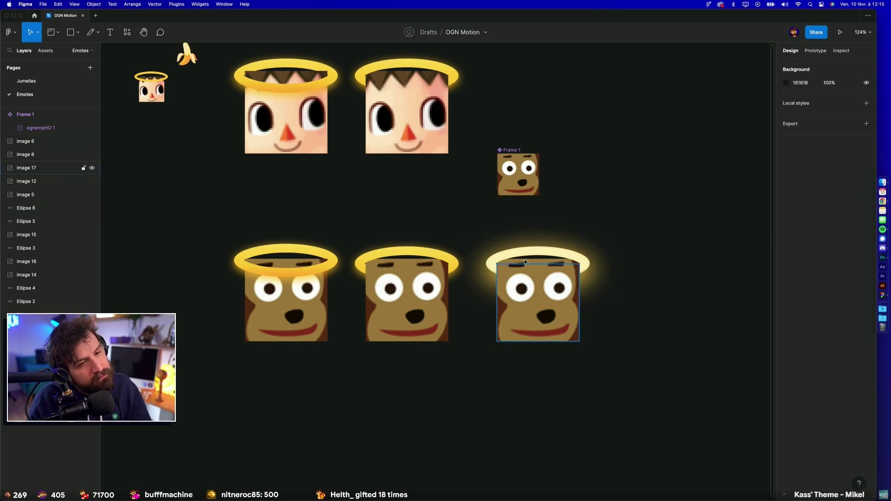
# Step: Add a Layer blur effect of 4 to the third monkey's halo
pyautogui.click(548, 278)
pyautogui.click(866, 234)
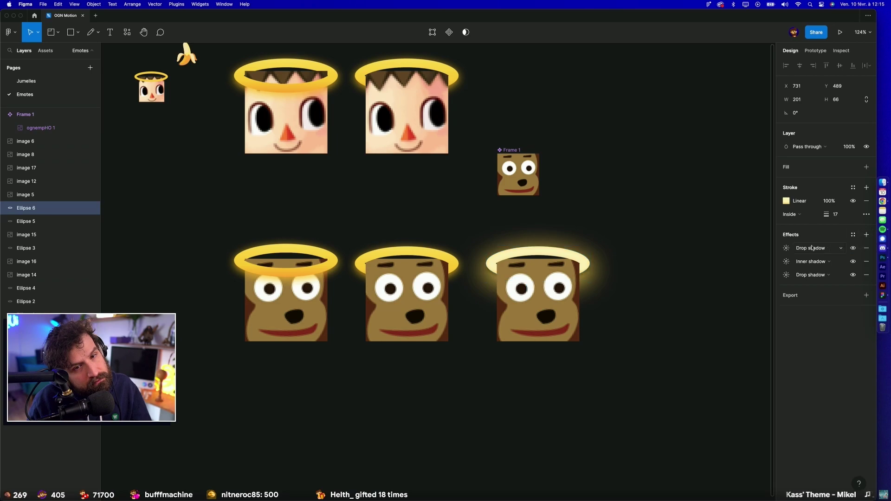
pyautogui.click(811, 247)
pyautogui.click(811, 248)
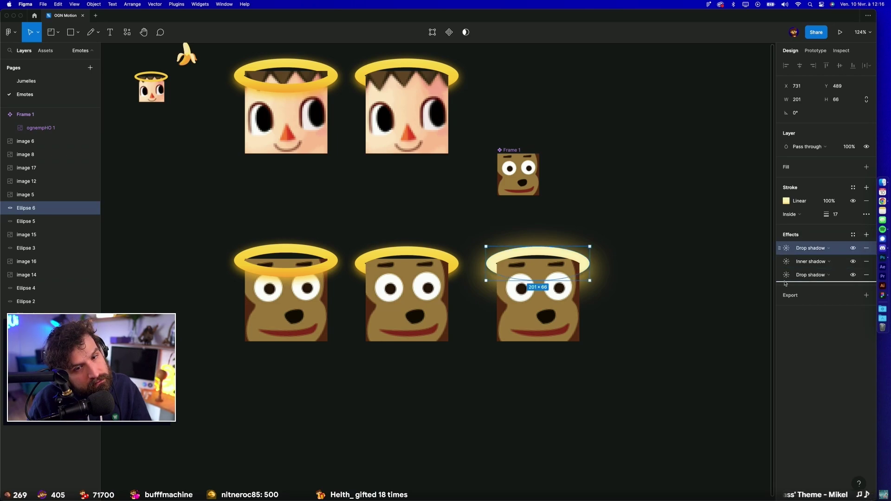
pyautogui.click(811, 274)
pyautogui.click(813, 289)
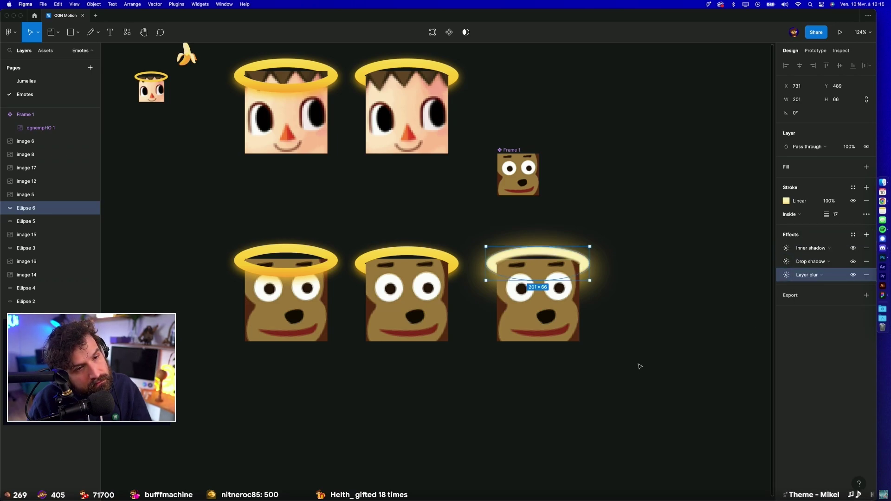
pyautogui.click(681, 362)
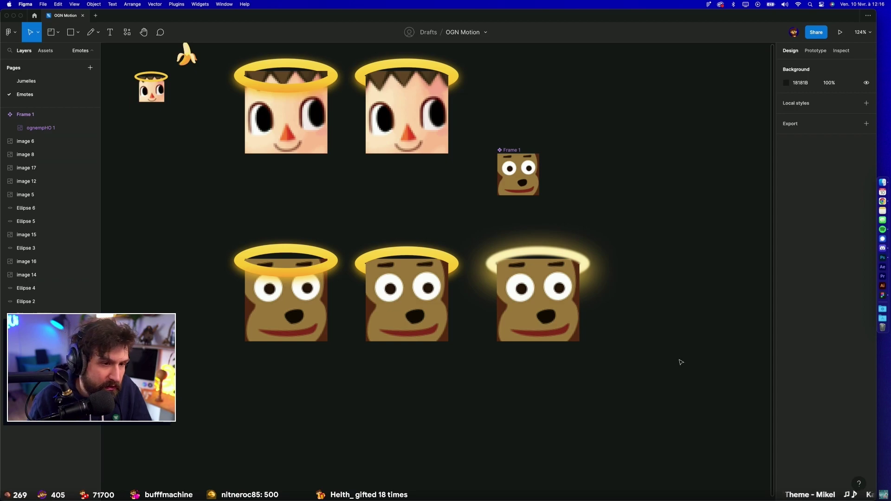
pyautogui.click(583, 264)
pyautogui.click(786, 275)
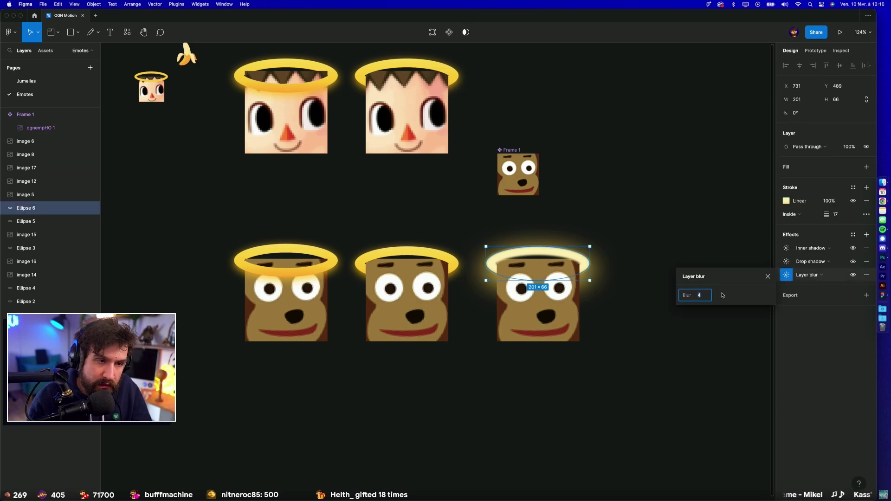
pyautogui.click(625, 351)
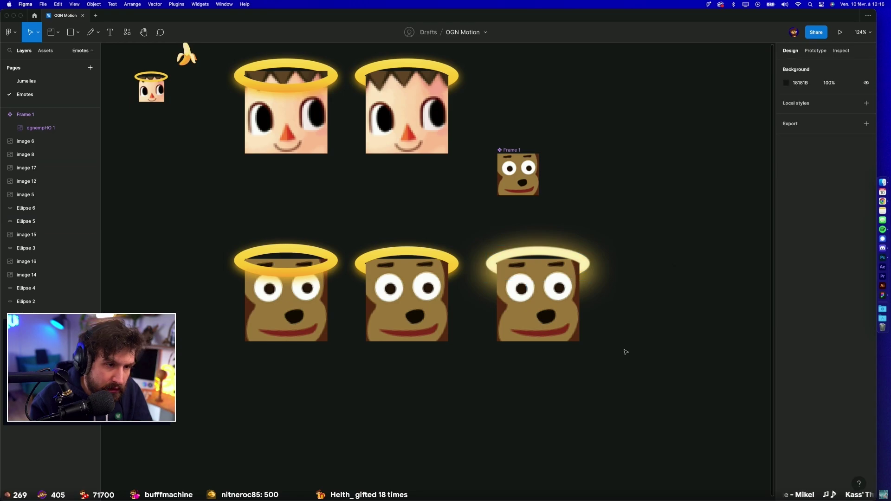
# Step: Raise the right monkey image's top edge by 1 px so it is 151 tall
pyautogui.scroll(3, 556, 246)
pyautogui.scroll(3, 556, 246)
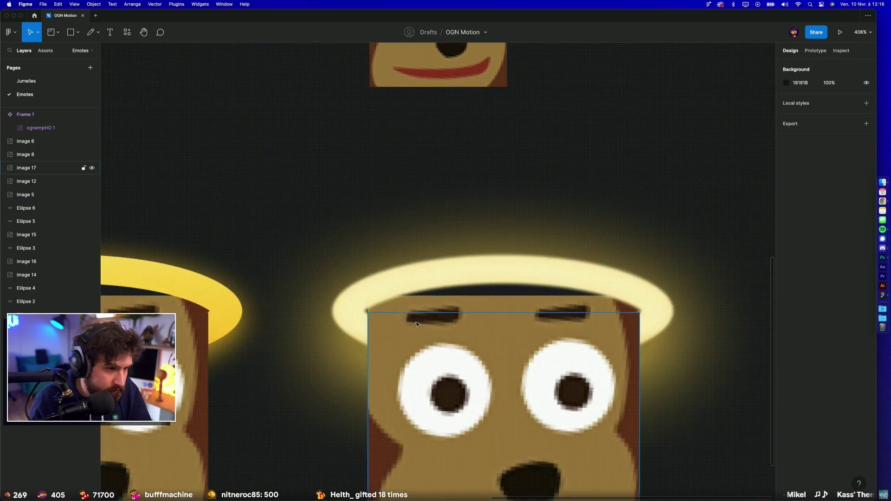
pyautogui.click(378, 320)
pyautogui.scroll(5, 356, 276)
pyautogui.click(355, 272)
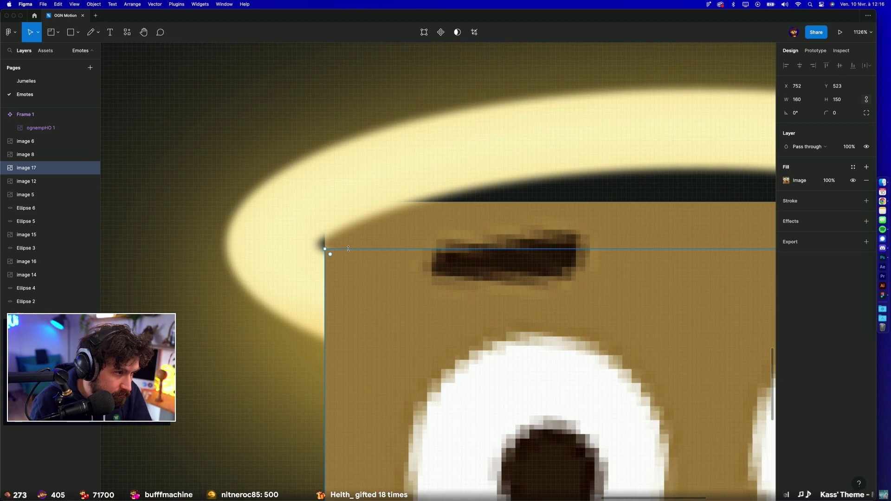
pyautogui.moveTo(348, 248); pyautogui.dragTo(351, 243)
pyautogui.scroll(-10, 388, 303)
# Step: Nudge the right monkey's halo up, then undo so it stays at X 731, Y 489
pyautogui.click(589, 258)
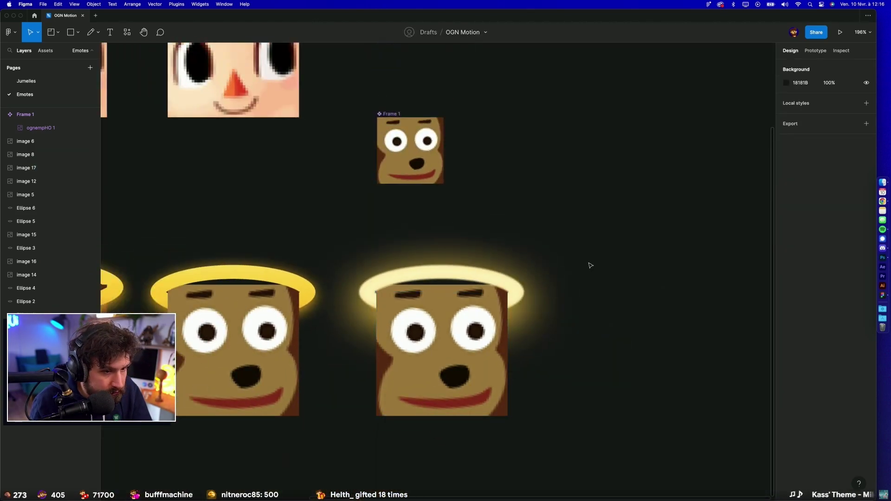
pyautogui.scroll(-3, 599, 266)
pyautogui.moveTo(606, 272); pyautogui.dragTo(656, 246)
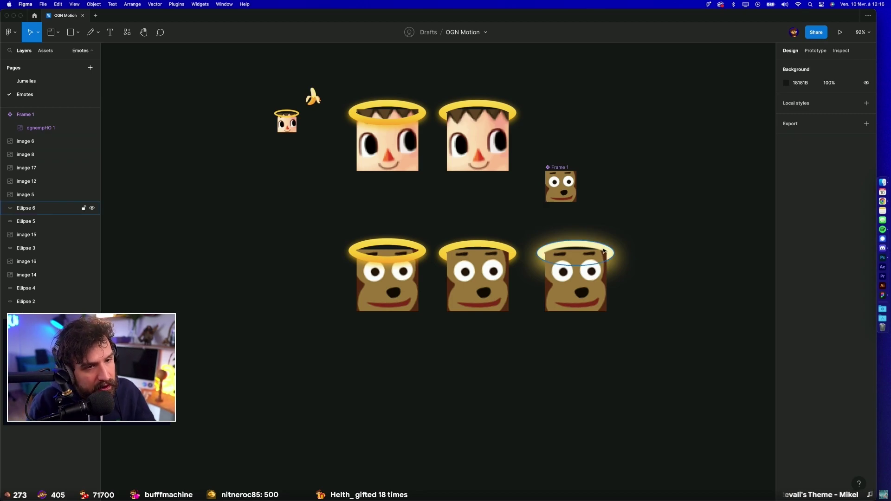
pyautogui.click(603, 251)
pyautogui.press('Up')
pyautogui.press('Up')
pyautogui.press('Up')
pyautogui.press('Up')
pyautogui.press('Up')
pyautogui.press('Up')
pyautogui.press('Up')
pyautogui.press('Up')
pyautogui.press('Up')
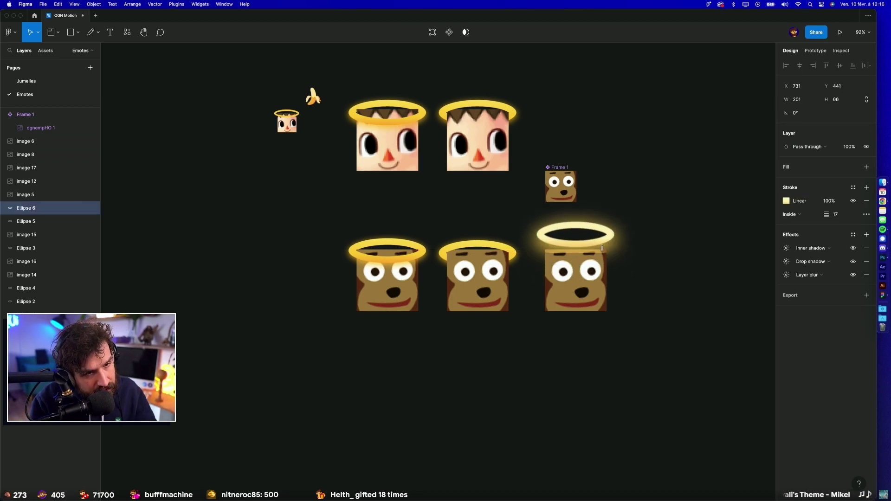
pyautogui.click(627, 264)
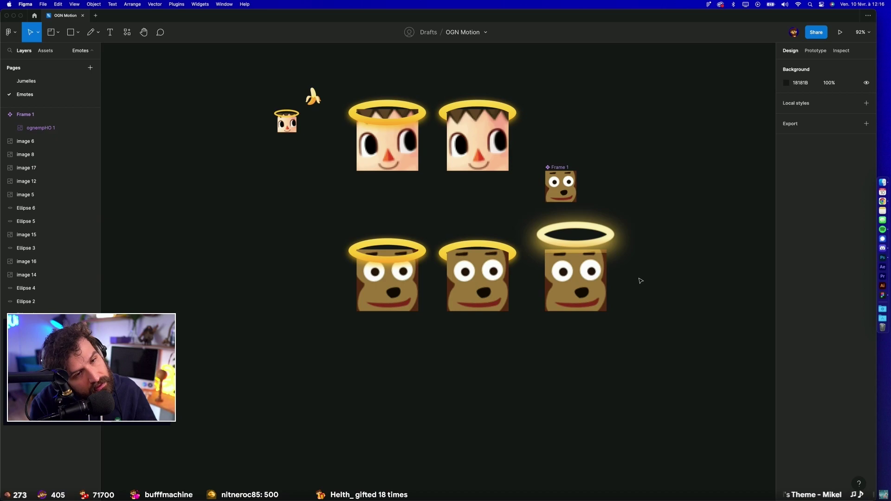
pyautogui.hotkey('ctrl', 'z')
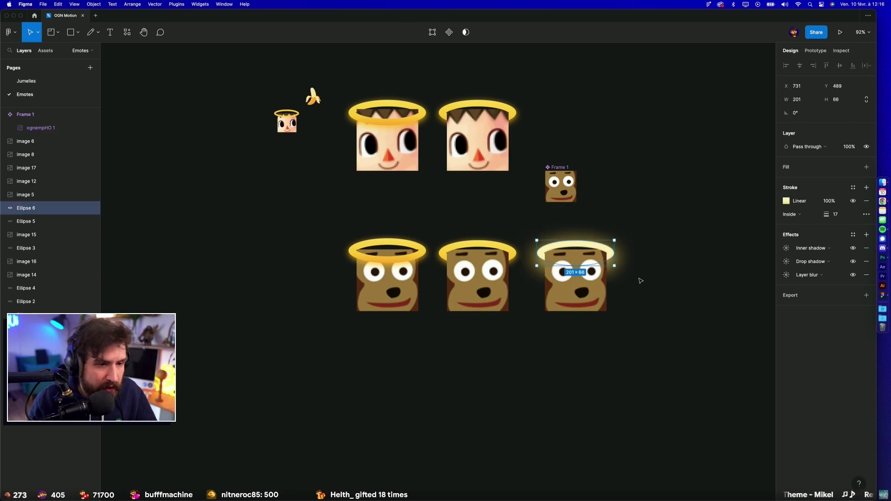
# Step: Duplicate the haloed right monkey and its halo to the right
pyautogui.hscroll(5, 641, 280)
pyautogui.moveTo(542, 358); pyautogui.dragTo(468, 237)
pyautogui.moveTo(478, 279); pyautogui.dragTo(583, 278)
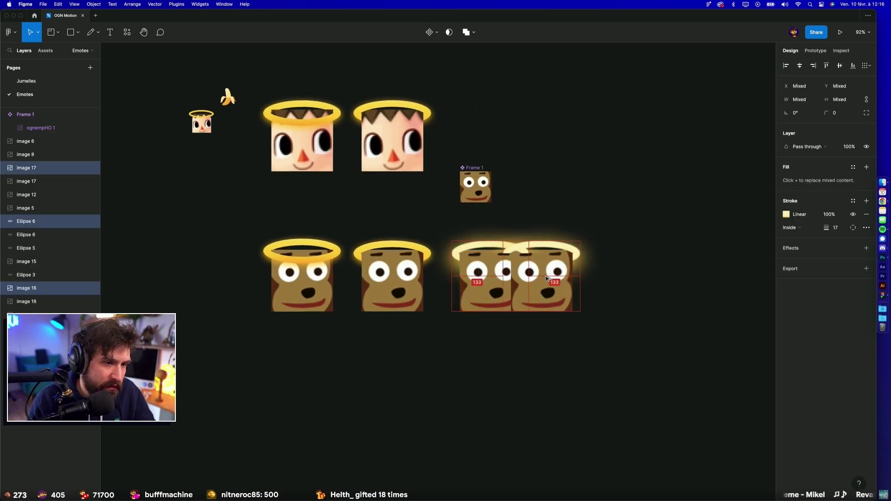
pyautogui.press('Escape')
pyautogui.scroll(5, 592, 250)
# Step: Lift the copied halo above its head and send the new monkey back two layers
pyautogui.click(580, 253)
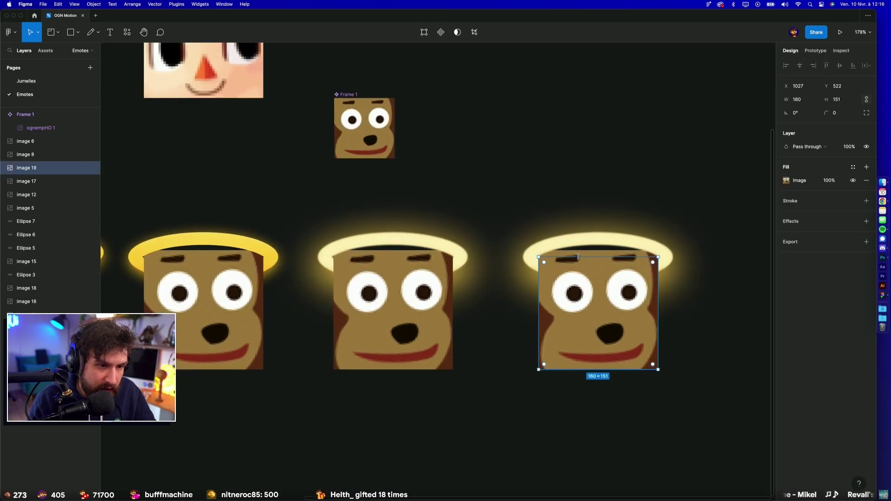
pyautogui.click(603, 213)
pyautogui.moveTo(567, 245)
pyautogui.mouseDown()
pyautogui.moveTo(585, 189)
pyautogui.moveTo(585, 198)
pyautogui.mouseUp()
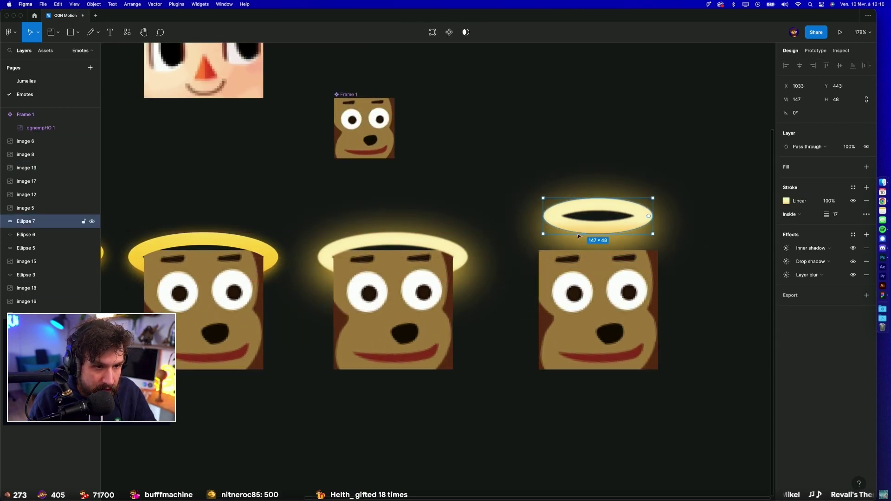
pyautogui.click(554, 257)
pyautogui.hotkey('ctrl', '[')
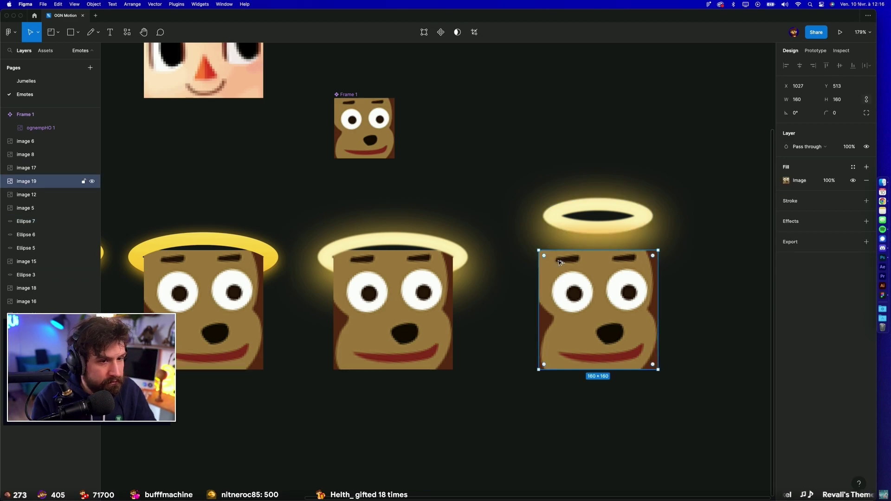
pyautogui.hotkey('ctrl', '[')
pyautogui.hotkey('ctrl', '[')
pyautogui.hotkey('ctrl', '[')
pyautogui.hotkey('ctrl', '[')
# Step: Push the new monkey further behind the halos and lower the halo onto its head
pyautogui.click(541, 245)
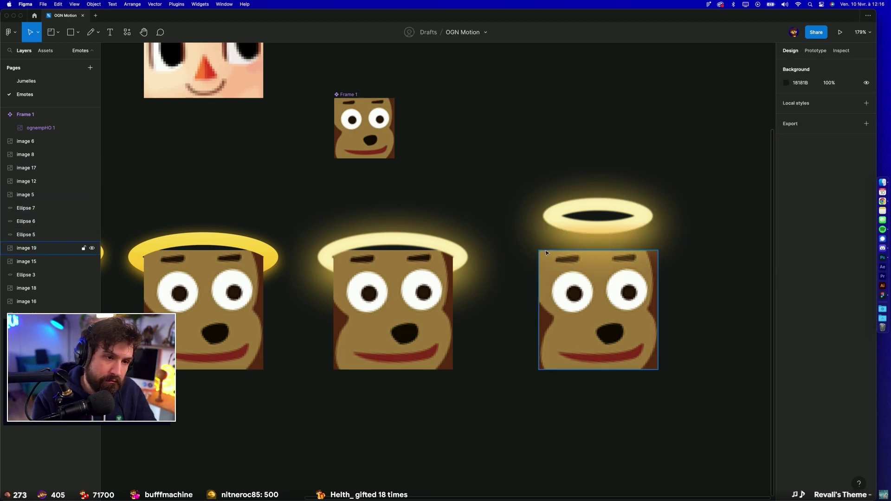
pyautogui.click(557, 260)
pyautogui.moveTo(556, 285); pyautogui.dragTo(611, 306)
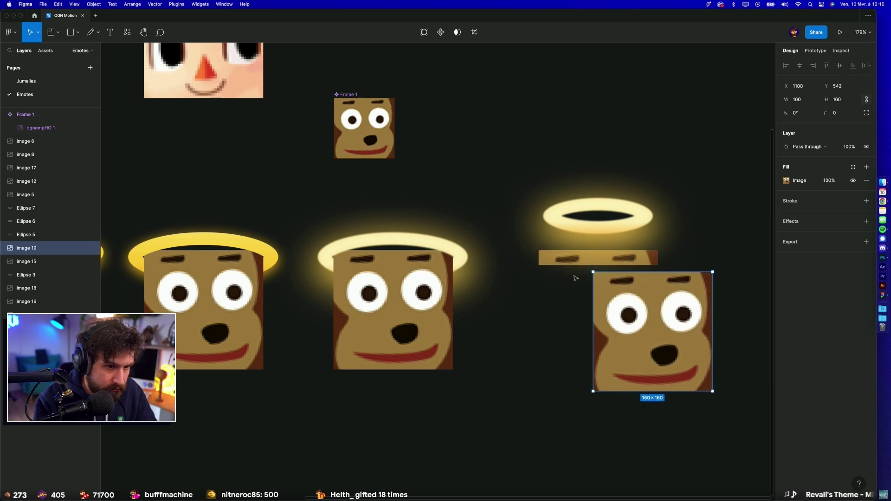
pyautogui.hotkey('ctrl', 'z')
pyautogui.hotkey('ctrl', '[')
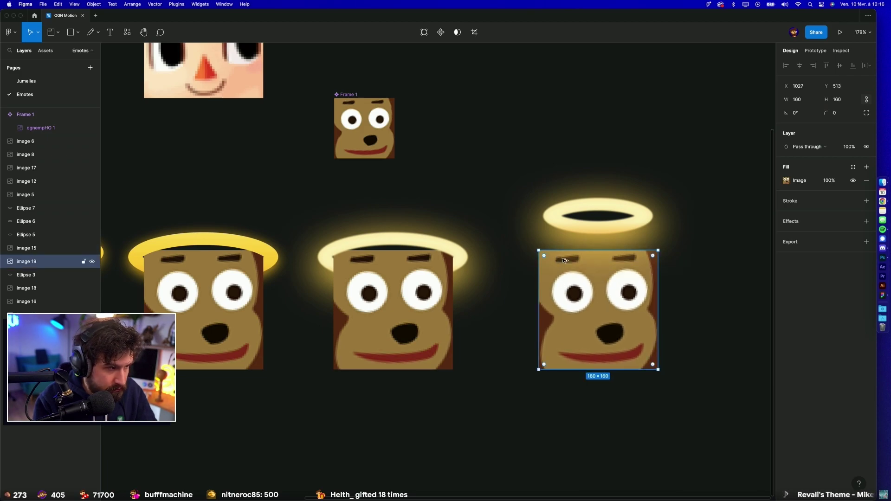
pyautogui.hotkey('ctrl', '[')
pyautogui.hotkey('ctrl', '[')
pyautogui.press('Escape')
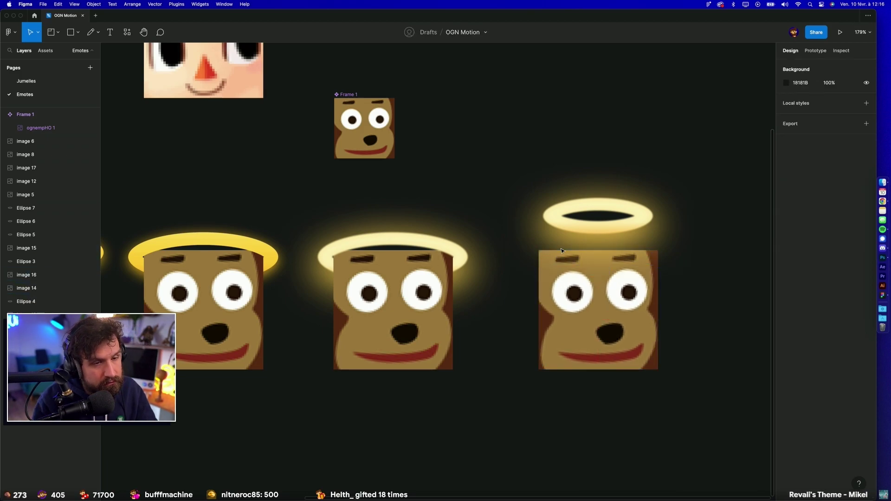
pyautogui.moveTo(607, 225); pyautogui.dragTo(595, 251)
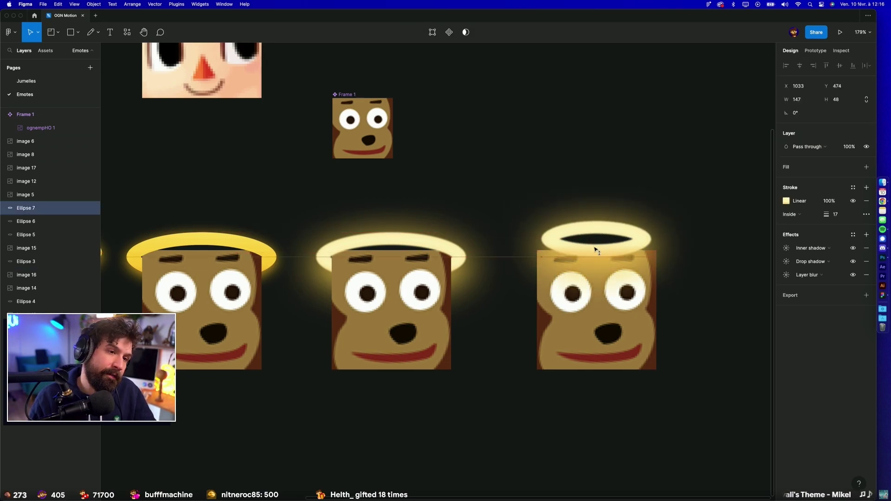
# Step: Enlarge the new monkey's halo to 161×52
pyautogui.click(606, 176)
pyautogui.scroll(-5, 613, 184)
pyautogui.scroll(3, 592, 185)
pyautogui.scroll(3, 611, 214)
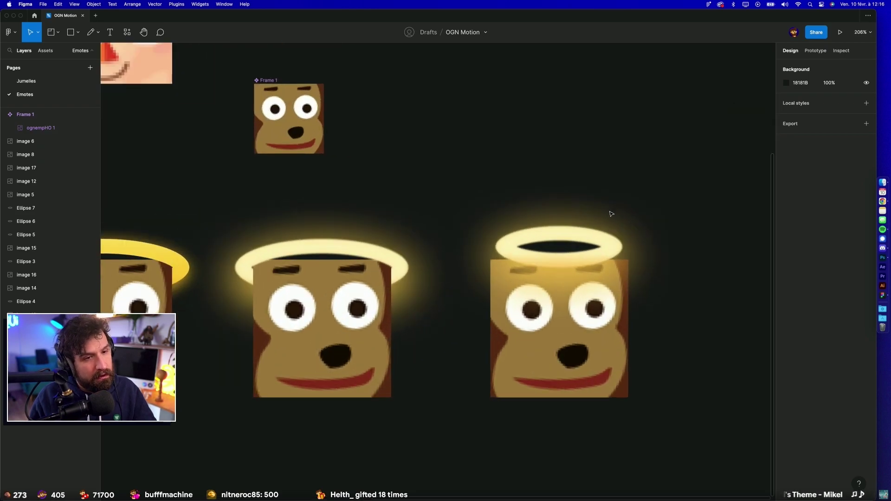
pyautogui.click(614, 240)
pyautogui.moveTo(623, 238); pyautogui.dragTo(629, 239)
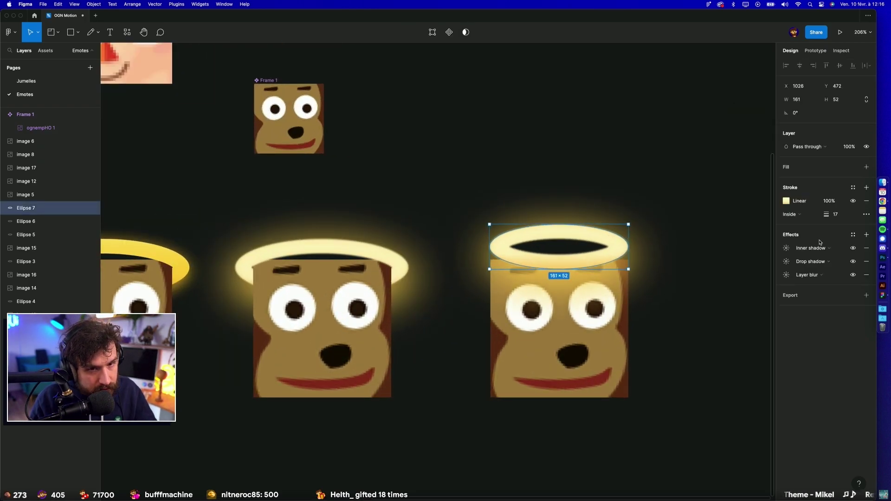
# Step: Set the halo's stroke weight to 15, reverting a centred stroke alignment
pyautogui.click(836, 215)
pyautogui.write('15')
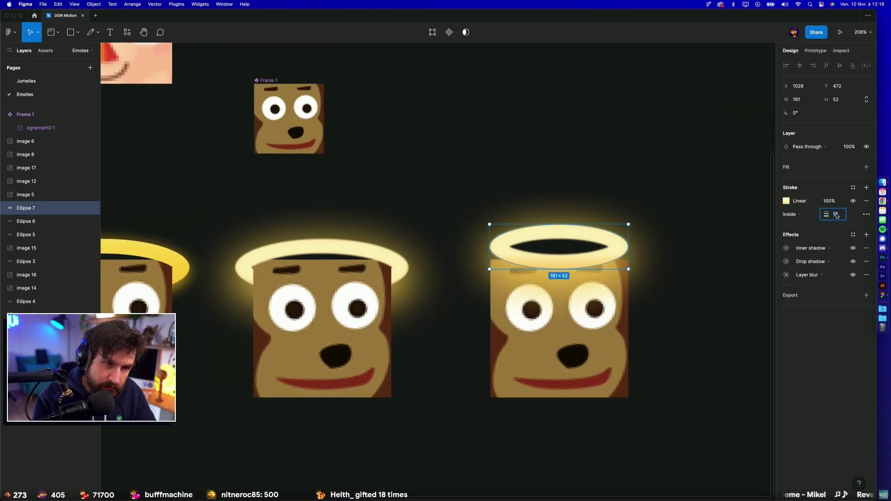
pyautogui.press('Return')
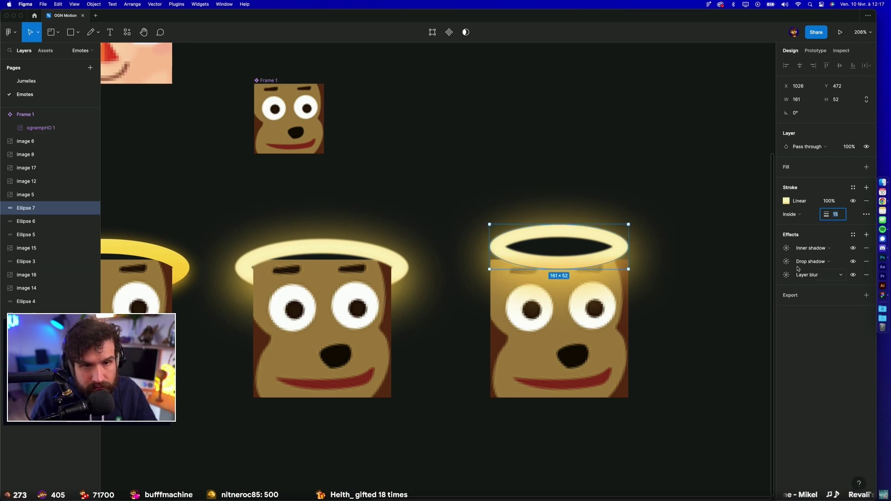
pyautogui.click(791, 214)
pyautogui.click(793, 204)
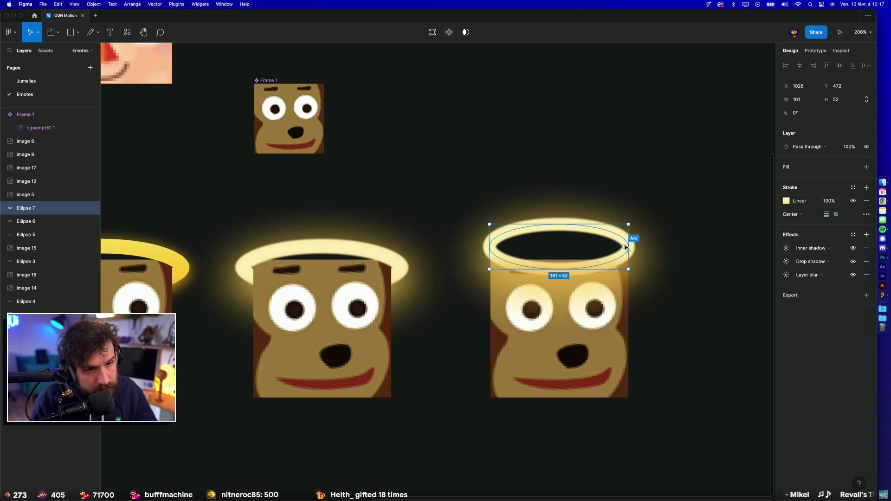
pyautogui.hotkey('ctrl', 'z')
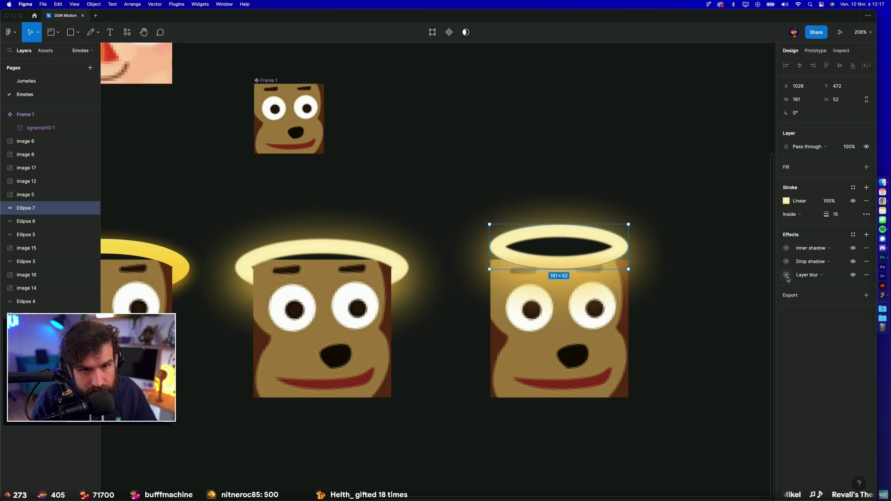
pyautogui.click(787, 275)
pyautogui.click(708, 215)
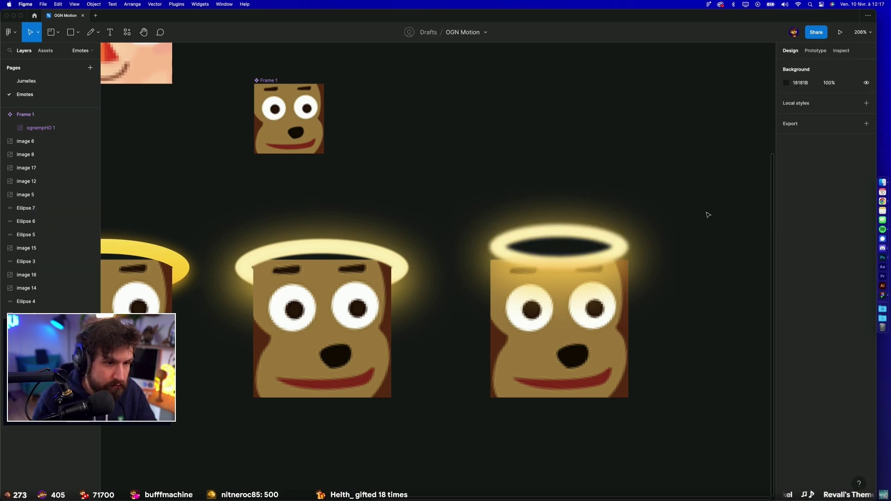
# Step: Position the halo above the head, raise its stroke to 16 and widen it to 209
pyautogui.scroll(-5, 708, 215)
pyautogui.scroll(3, 650, 251)
pyautogui.click(642, 255)
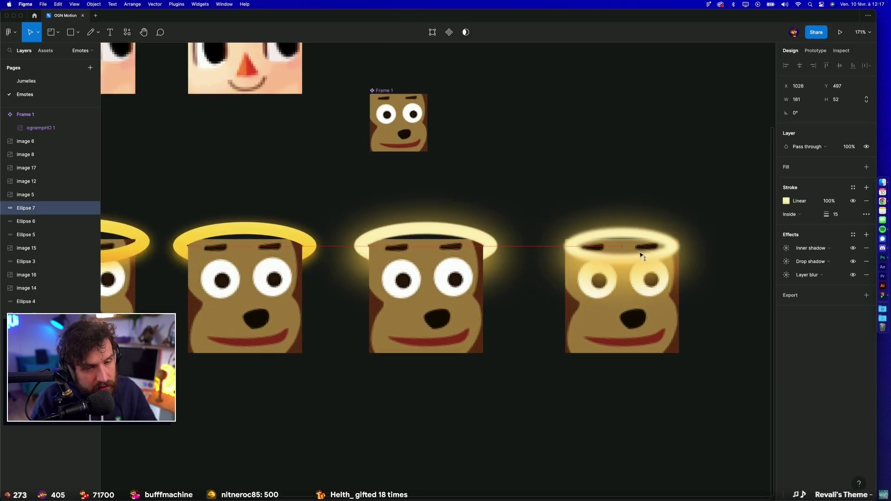
pyautogui.moveTo(642, 256); pyautogui.dragTo(641, 229)
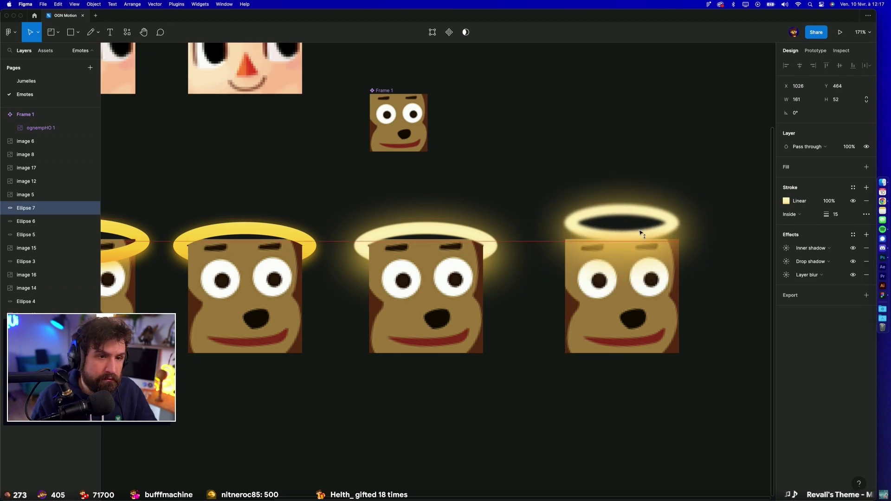
pyautogui.press('Down')
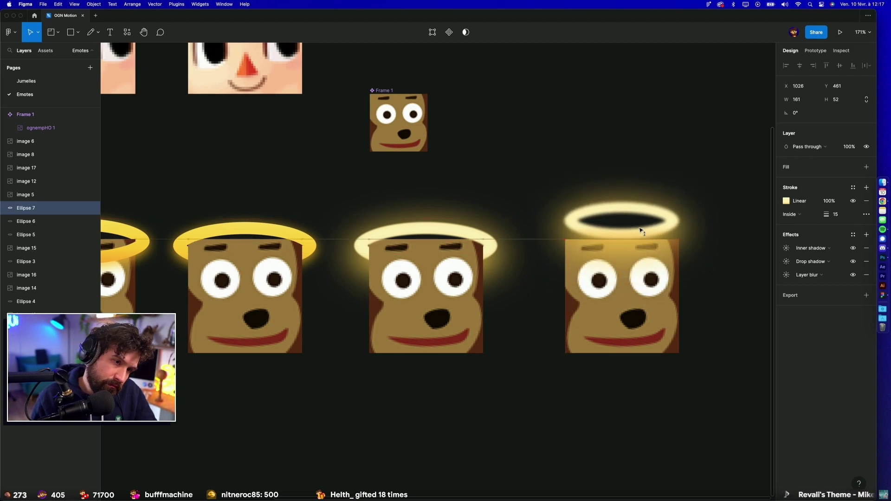
pyautogui.press('Down')
pyautogui.press('Down')
pyautogui.moveTo(642, 229)
pyautogui.mouseDown()
pyautogui.moveTo(641, 221)
pyautogui.moveTo(644, 233)
pyautogui.mouseUp()
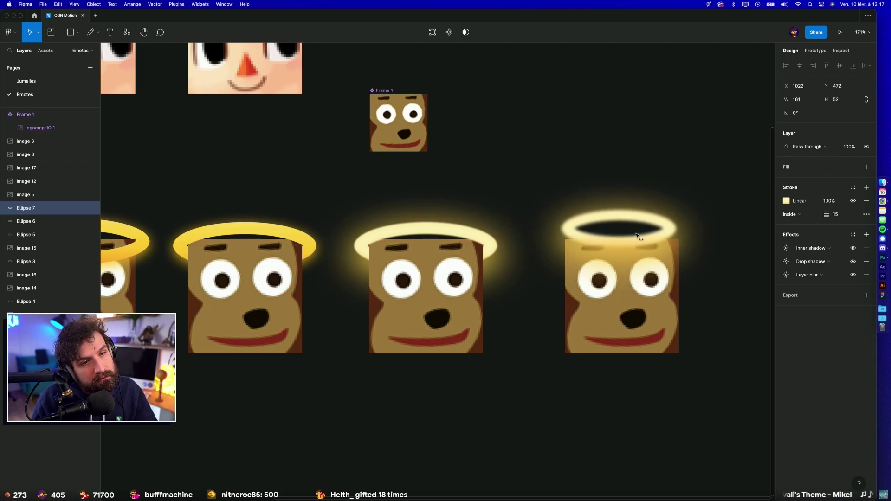
pyautogui.click(840, 215)
pyautogui.press('Up')
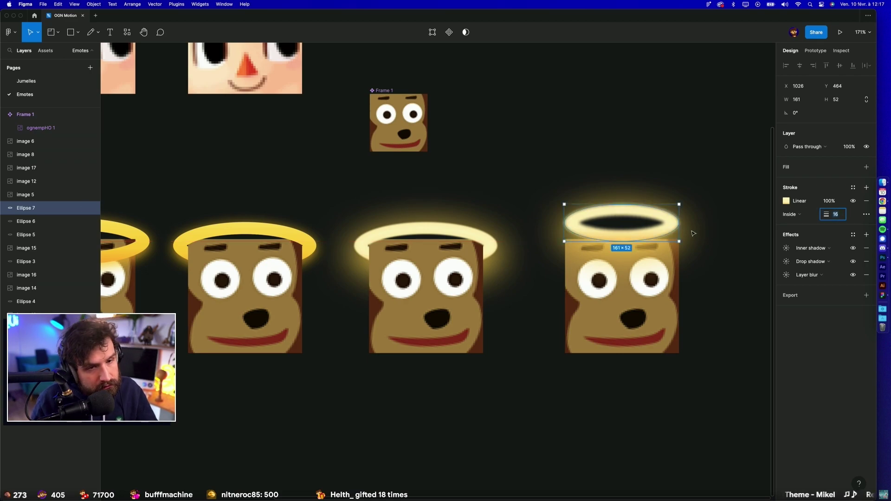
pyautogui.moveTo(677, 223)
pyautogui.mouseDown()
pyautogui.moveTo(687, 225)
pyautogui.moveTo(641, 217)
pyautogui.mouseUp()
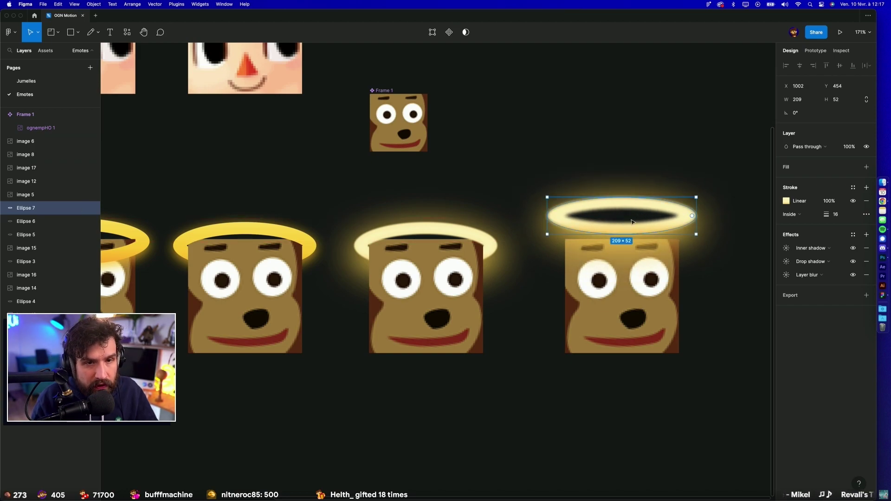
# Step: Add a fill to the halo sampled from the yellow halo colour
pyautogui.click(865, 167)
pyautogui.click(786, 180)
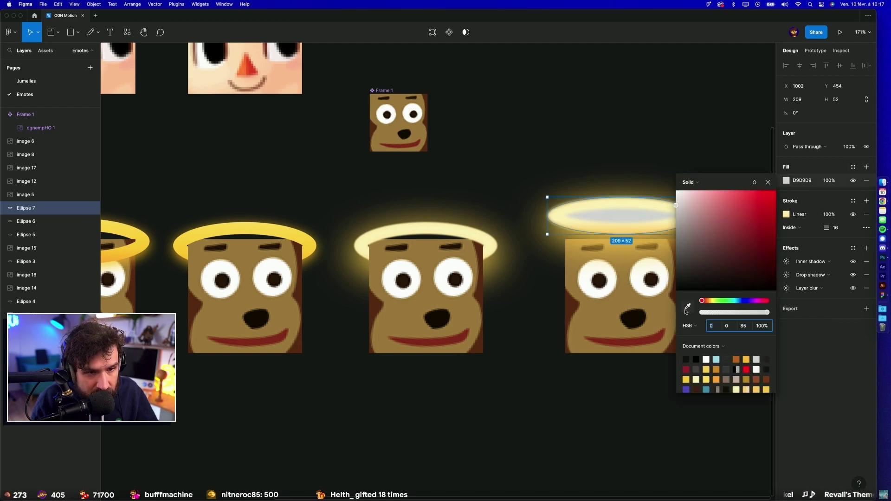
pyautogui.press('i')
pyautogui.click(581, 229)
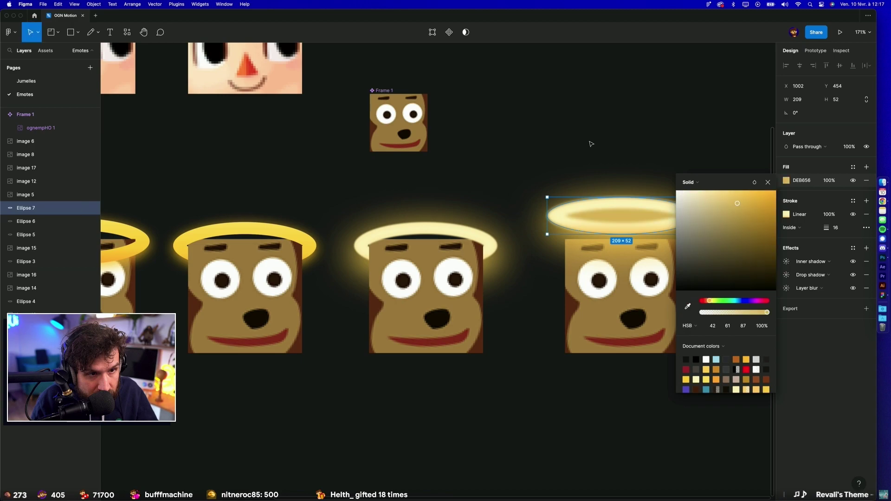
pyautogui.click(668, 142)
# Step: Nudge the rightmost monkey's halo up and narrow it to about 123 wide
pyautogui.click(657, 221)
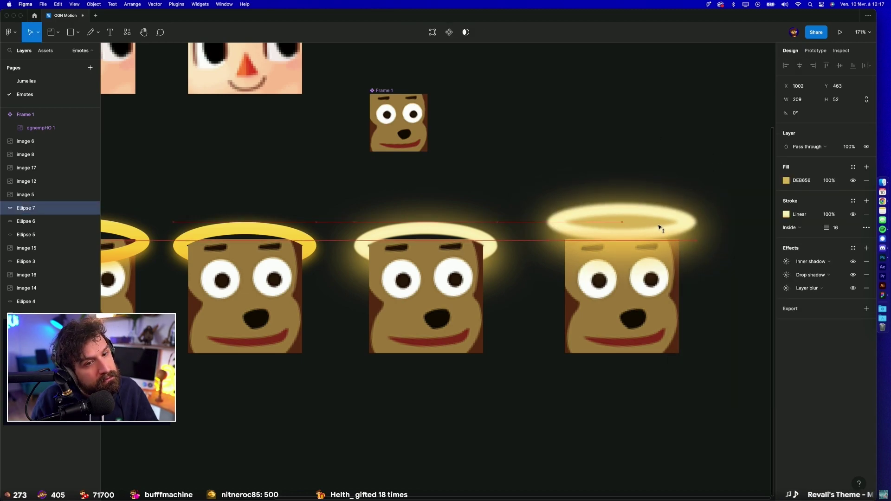
pyautogui.press('Escape')
pyautogui.scroll(-5, 611, 215)
pyautogui.moveTo(611, 215)
pyautogui.mouseDown()
pyautogui.moveTo(368, 342)
pyautogui.moveTo(314, 330)
pyautogui.moveTo(471, 353)
pyautogui.mouseUp()
pyautogui.scroll(5, 520, 351)
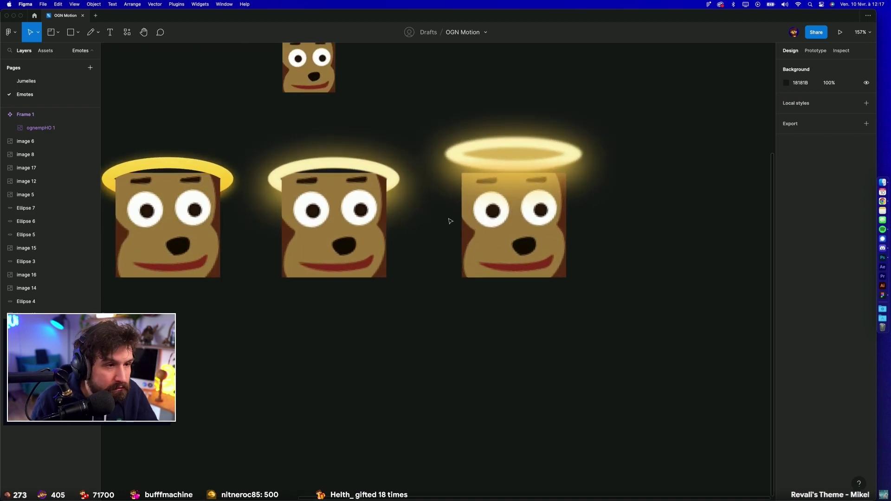
pyautogui.click(501, 185)
pyautogui.press('Up')
pyautogui.press('Up')
pyautogui.press('Up')
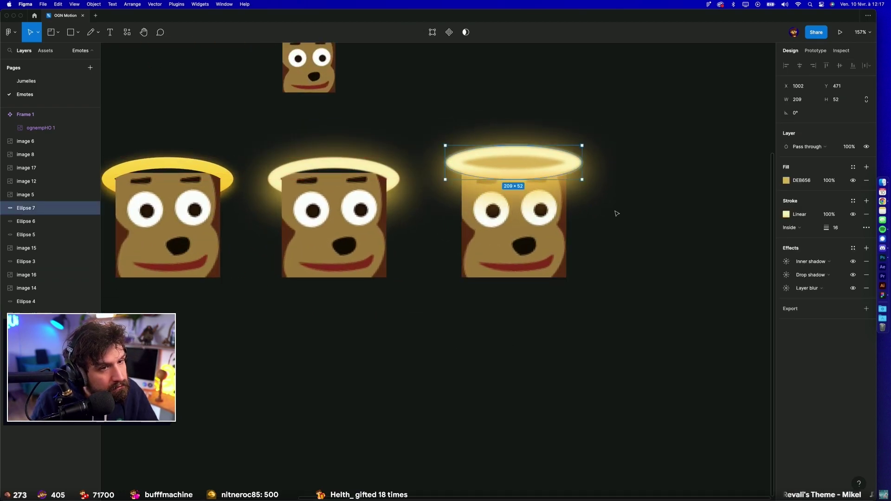
pyautogui.click(623, 214)
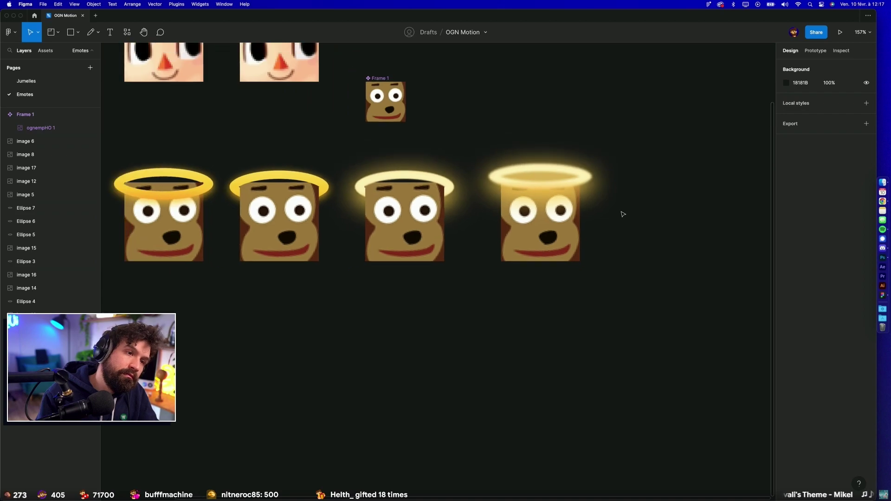
pyautogui.scroll(-3, 623, 214)
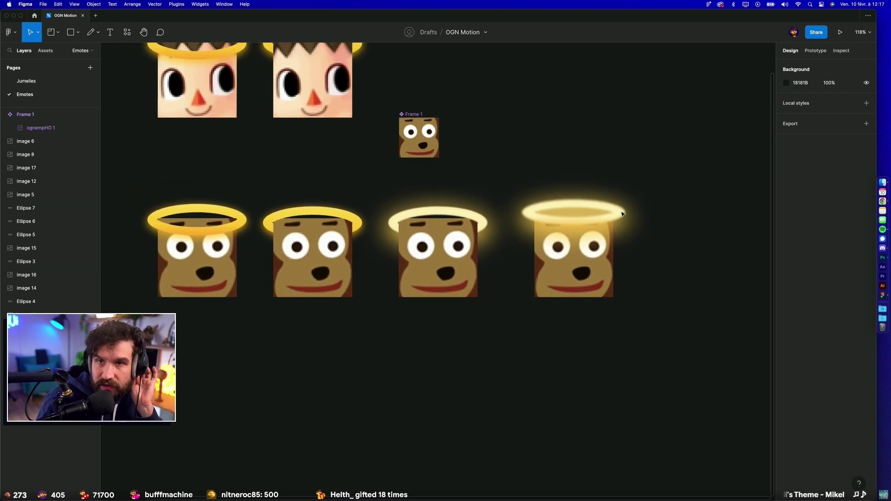
pyautogui.click(622, 214)
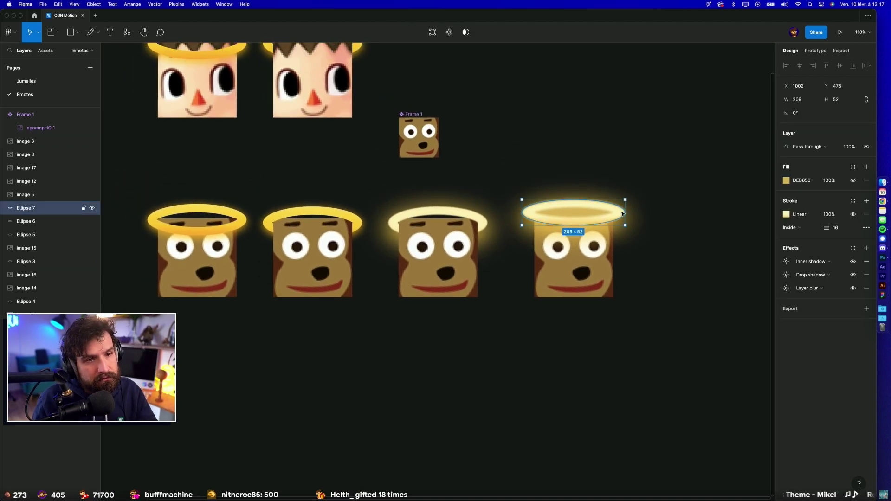
pyautogui.moveTo(625, 207); pyautogui.dragTo(586, 206)
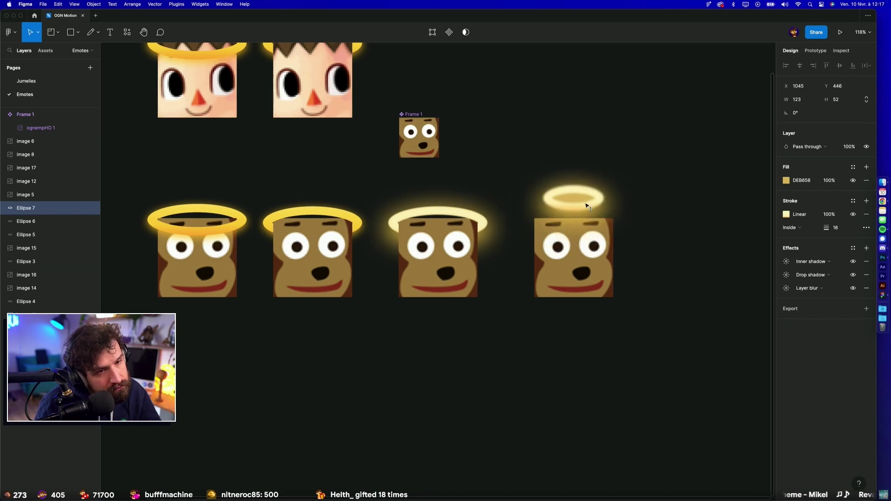
pyautogui.keyDown('shift'); pyautogui.click(609, 250); pyautogui.keyUp('shift')
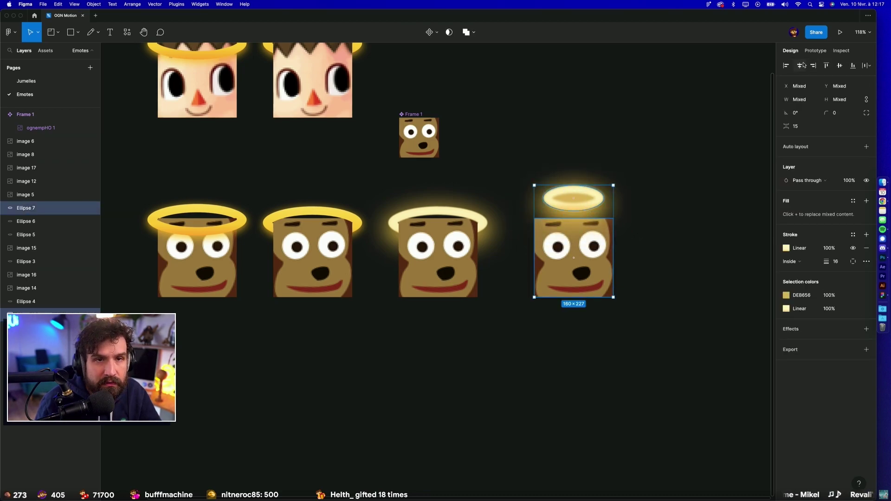
# Step: Duplicate the fourth monkey and halo to create a fifth emote on the right
pyautogui.click(680, 263)
pyautogui.hscroll(3, 601, 338)
pyautogui.moveTo(527, 343); pyautogui.dragTo(469, 190)
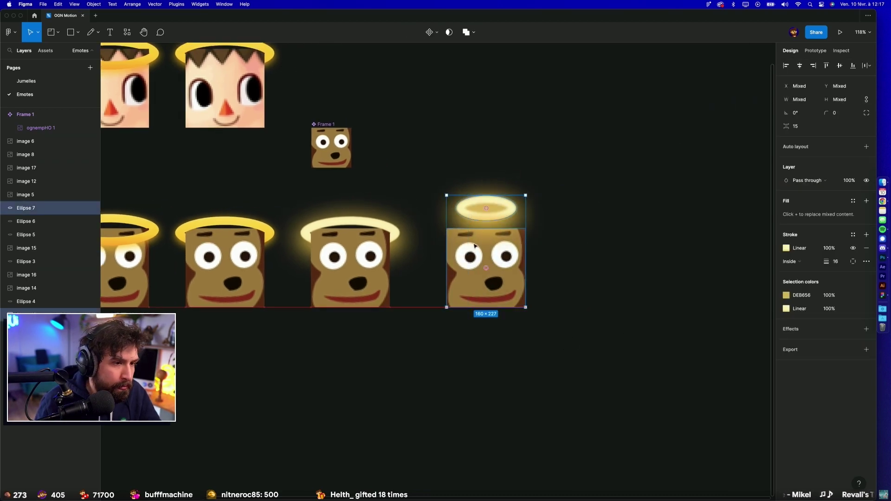
pyautogui.moveTo(474, 246); pyautogui.dragTo(572, 246)
pyautogui.moveTo(508, 329); pyautogui.dragTo(465, 192)
pyautogui.moveTo(483, 260); pyautogui.dragTo(469, 260)
pyautogui.click(506, 181)
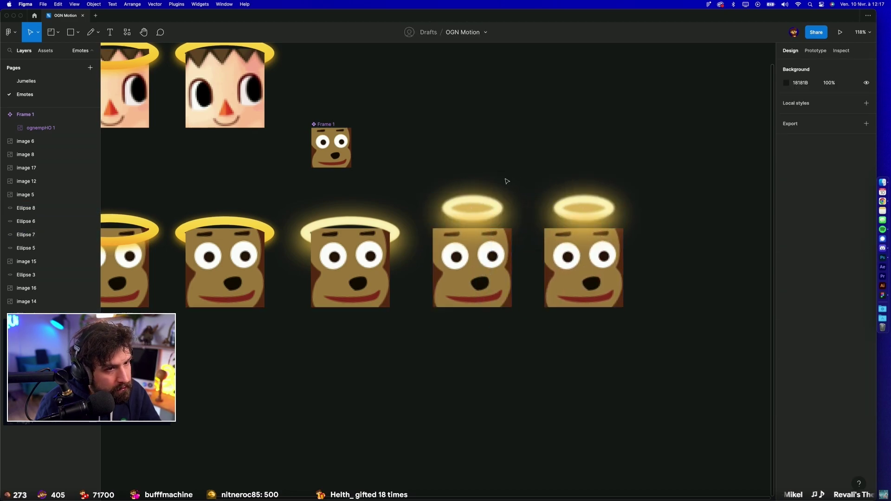
# Step: Widen the fourth monkey's halo to about 175 and lower it onto the head
pyautogui.click(500, 206)
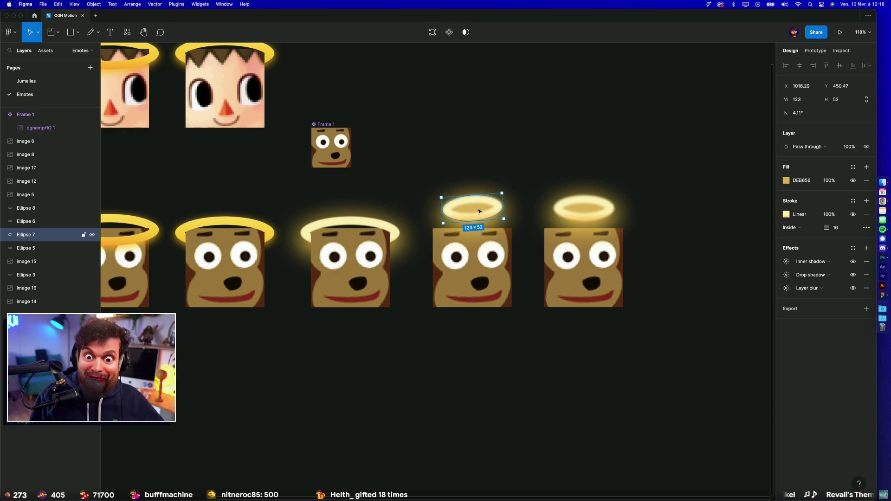
pyautogui.click(574, 203)
pyautogui.click(499, 201)
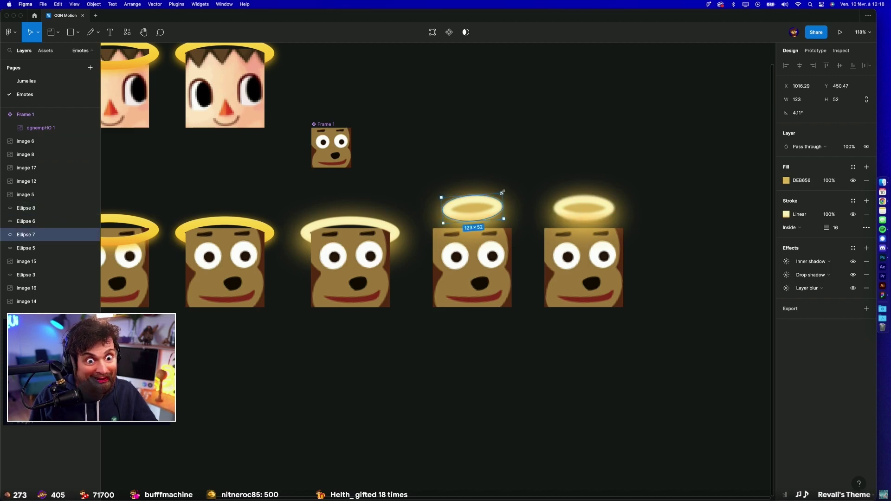
pyautogui.moveTo(502, 192); pyautogui.dragTo(514, 191)
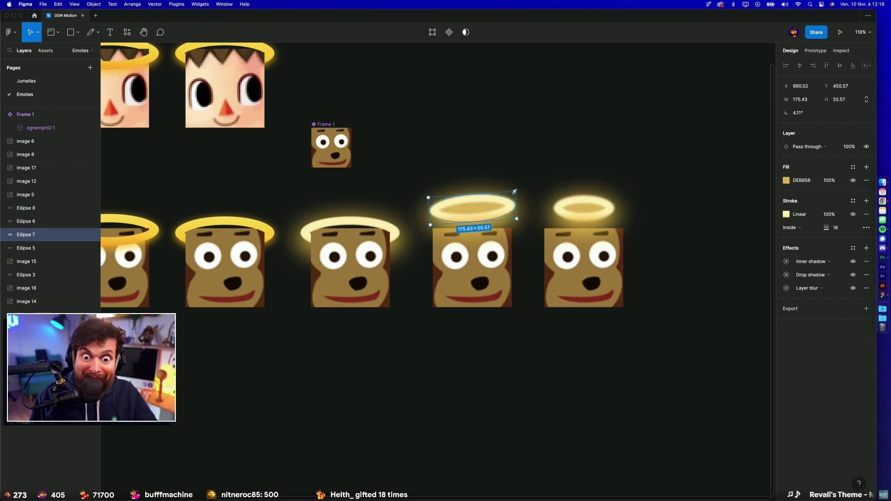
pyautogui.moveTo(484, 215); pyautogui.dragTo(483, 226)
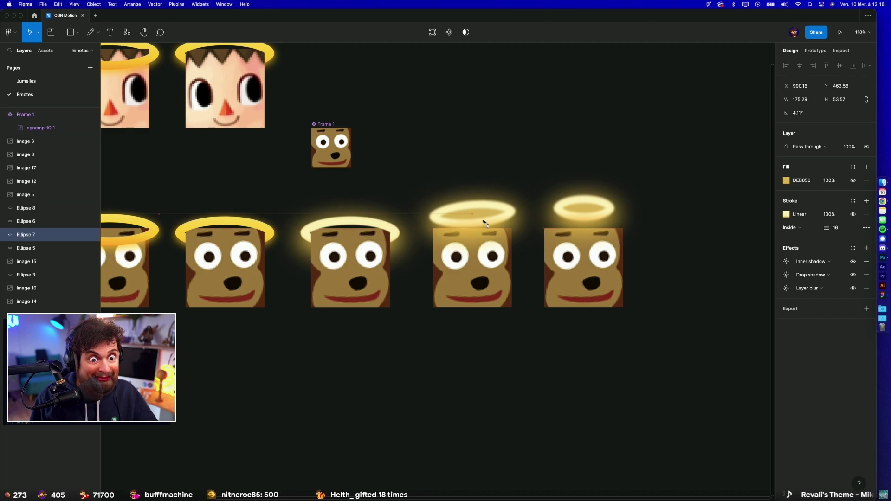
# Step: Fine-tune the fourth halo's height so it lines up with the others
pyautogui.scroll(-3, 487, 163)
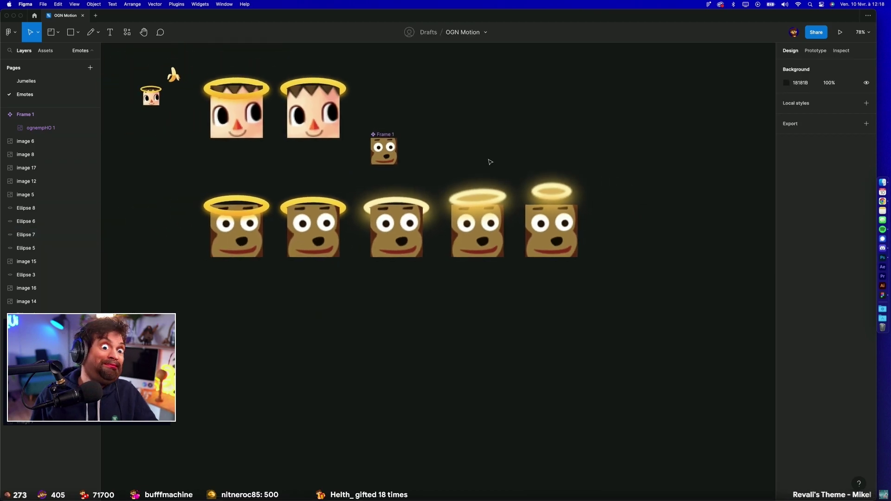
pyautogui.scroll(4, 487, 162)
pyautogui.moveTo(469, 217); pyautogui.dragTo(468, 211)
pyautogui.click(470, 165)
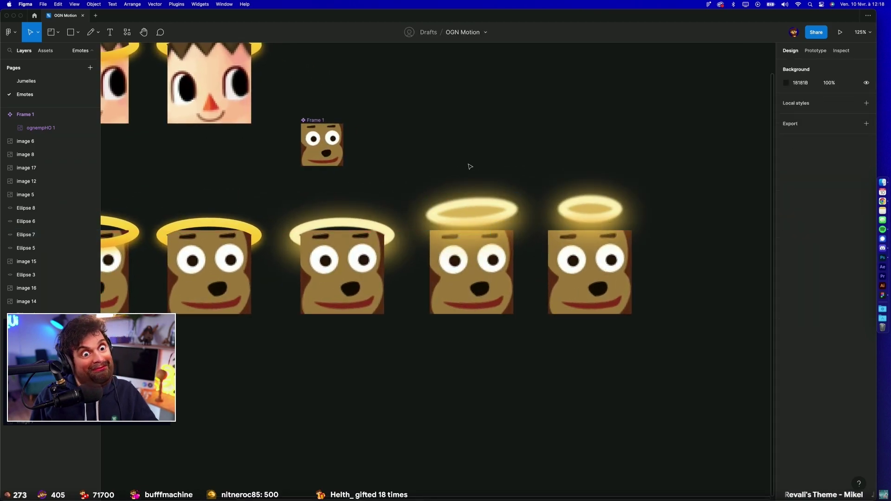
pyautogui.scroll(-3, 512, 345)
pyautogui.hscroll(-2, 510, 345)
pyautogui.hscroll(3, 508, 344)
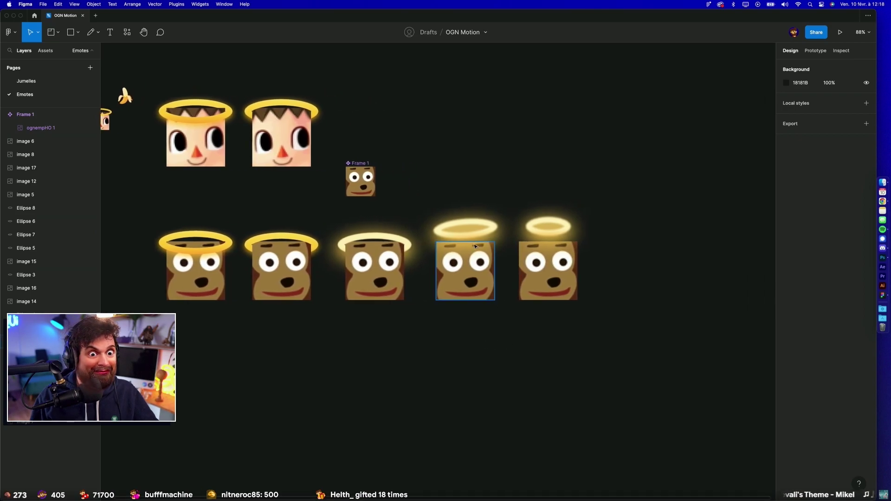
pyautogui.moveTo(457, 233); pyautogui.dragTo(457, 239)
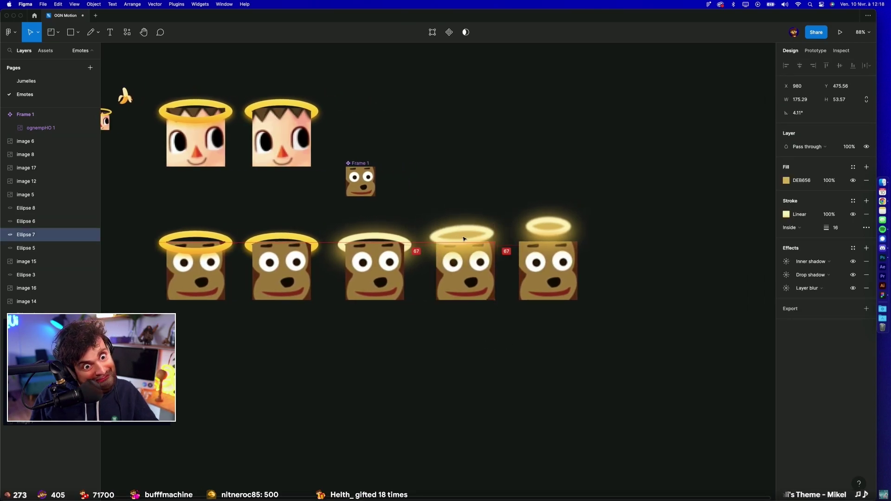
pyautogui.click(519, 206)
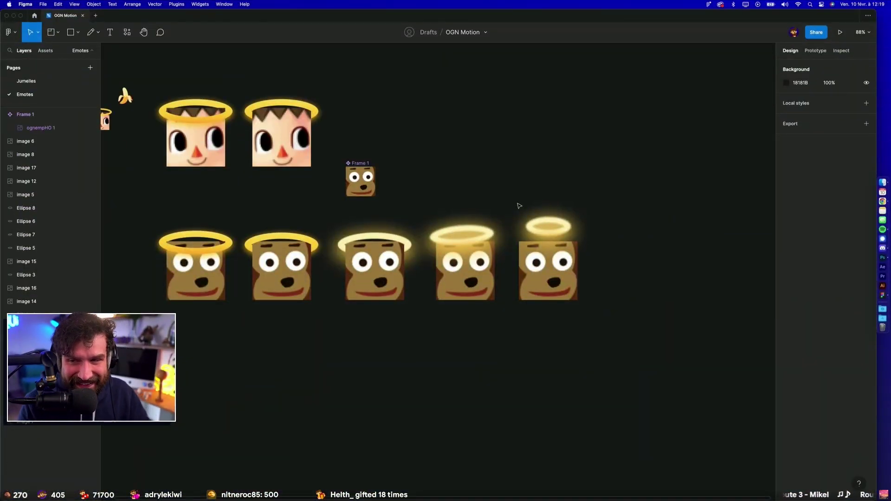
# Step: Enlarge the rightmost halo to 137 wide, set stroke 14, and lower it onto the head
pyautogui.click(551, 232)
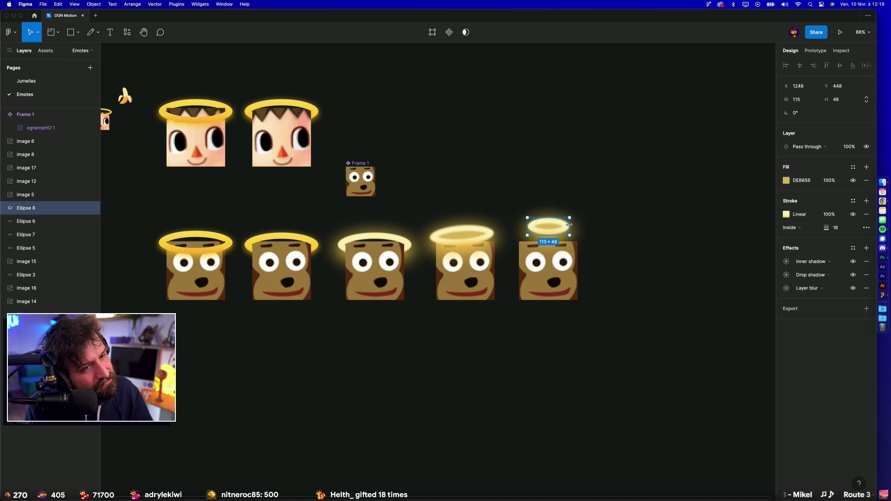
pyautogui.moveTo(579, 224); pyautogui.dragTo(576, 224)
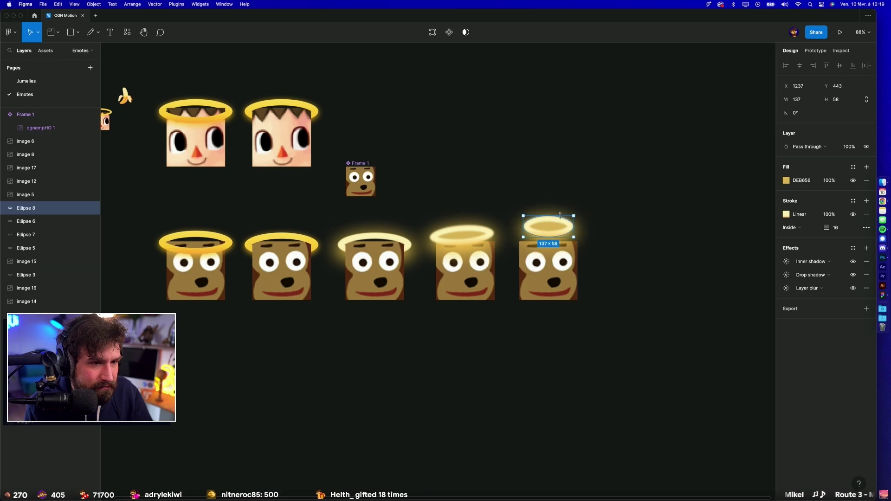
pyautogui.scroll(5, 561, 193)
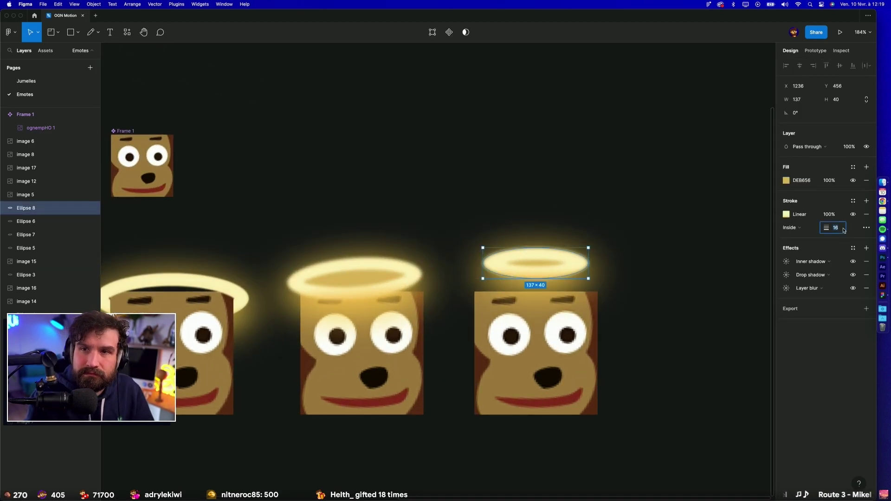
pyautogui.press('Down')
pyautogui.press('Down')
pyautogui.click(735, 225)
pyautogui.moveTo(549, 276); pyautogui.dragTo(548, 283)
# Step: Tilt the rightmost halo slightly, then zoom out to view all emotes
pyautogui.press('Escape')
pyautogui.hotkey('shift', '1')
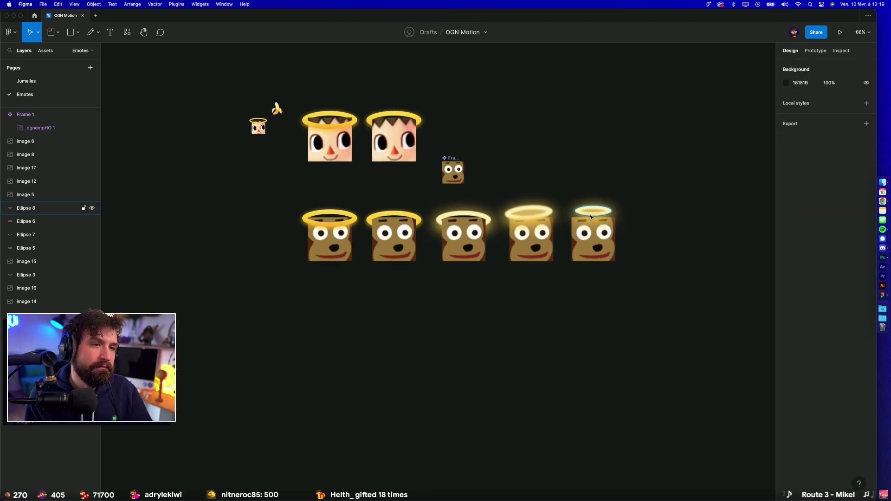
pyautogui.click(604, 207)
pyautogui.scroll(5, 618, 207)
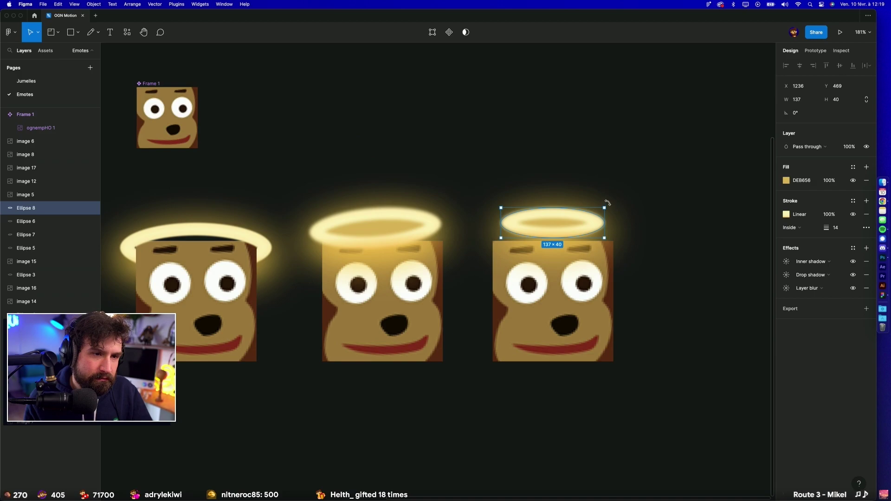
pyautogui.moveTo(608, 202); pyautogui.dragTo(608, 202)
pyautogui.press('Escape')
pyautogui.scroll(-10, 587, 227)
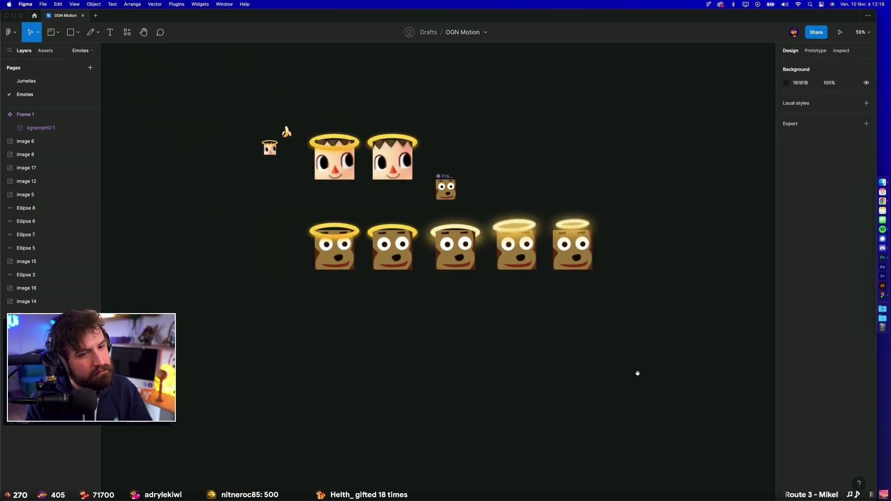
# Step: Select the row of five monkey emotes and drag it about 110 px down
pyautogui.moveTo(668, 311); pyautogui.dragTo(304, 192)
pyautogui.moveTo(698, 323); pyautogui.dragTo(299, 239)
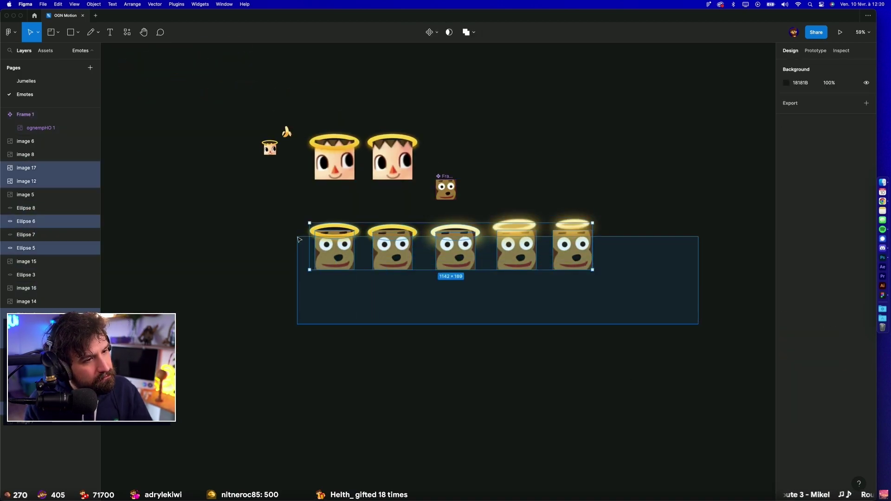
pyautogui.moveTo(671, 353); pyautogui.dragTo(241, 227)
pyautogui.moveTo(651, 325); pyautogui.dragTo(258, 217)
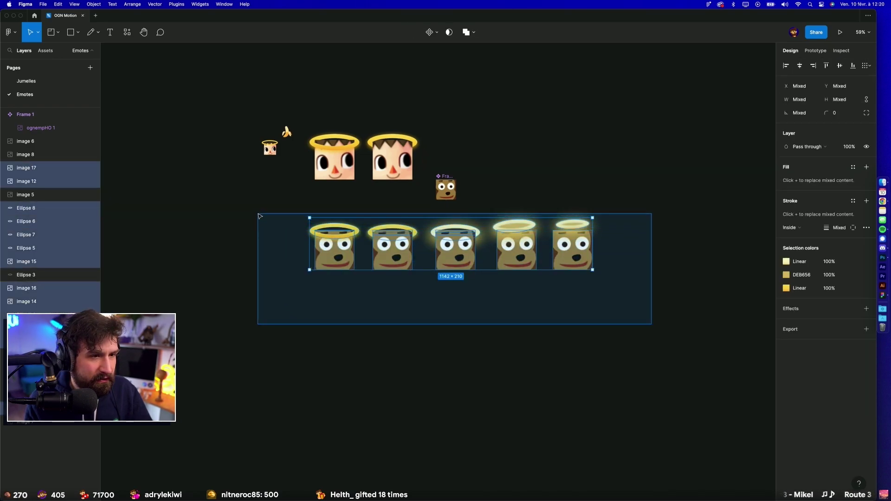
pyautogui.moveTo(330, 255); pyautogui.dragTo(331, 306)
pyautogui.click(446, 398)
# Step: Draw a new frame around the full row of five haloed monkeys
pyautogui.scroll(3, 487, 413)
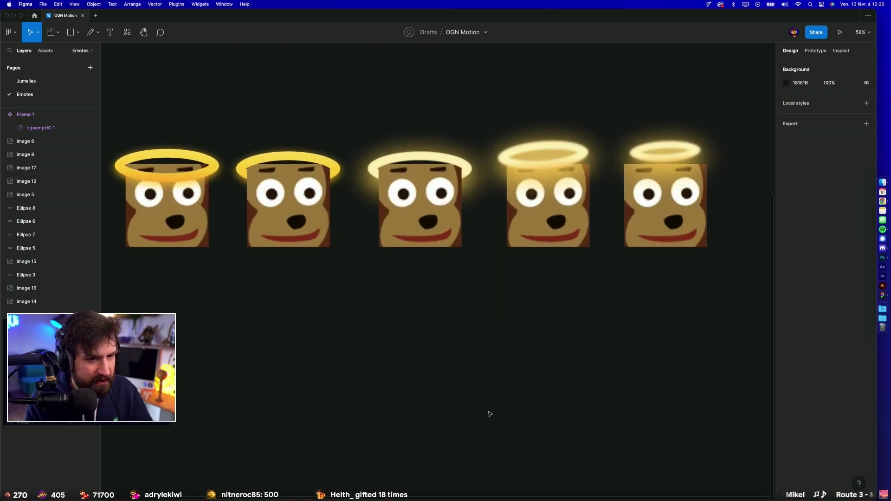
pyautogui.scroll(2, 537, 374)
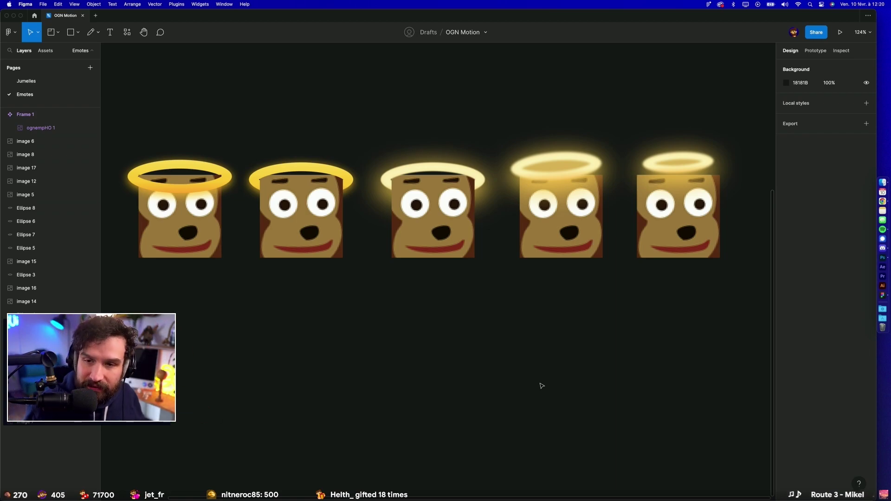
pyautogui.scroll(-2, 547, 378)
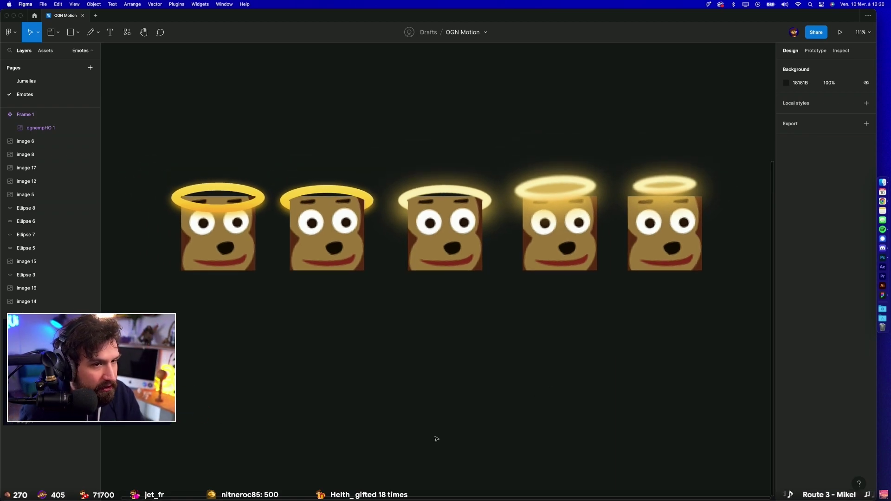
pyautogui.hscroll(2, 438, 435)
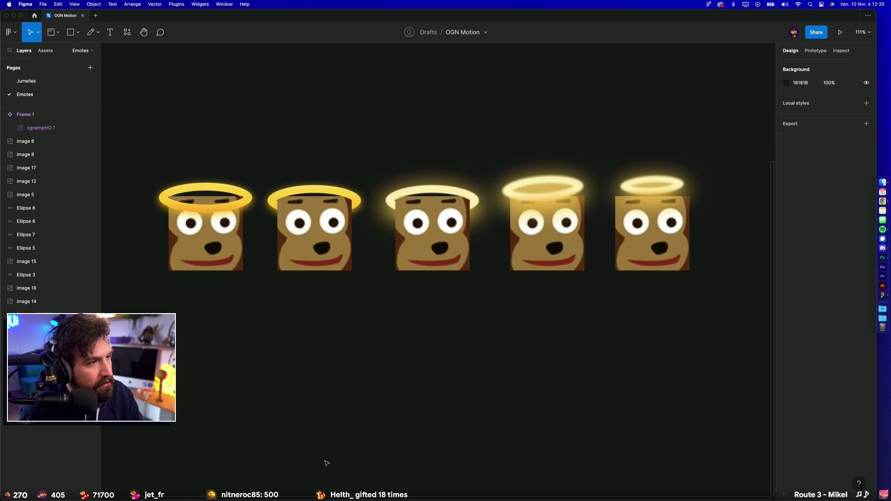
pyautogui.moveTo(123, 123); pyautogui.dragTo(762, 329)
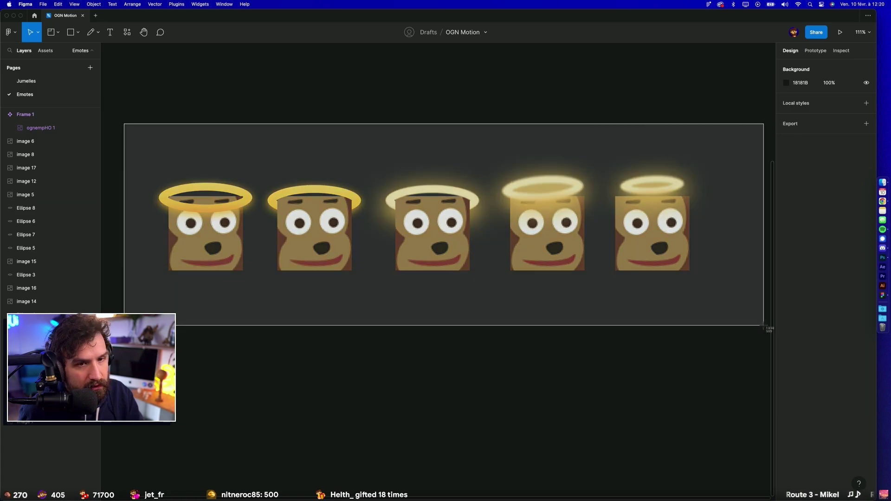
# Step: Hide the UI with Ctrl+\ and view the five haloed monkeys full-screen
pyautogui.hotkey('ctrl', '\\')
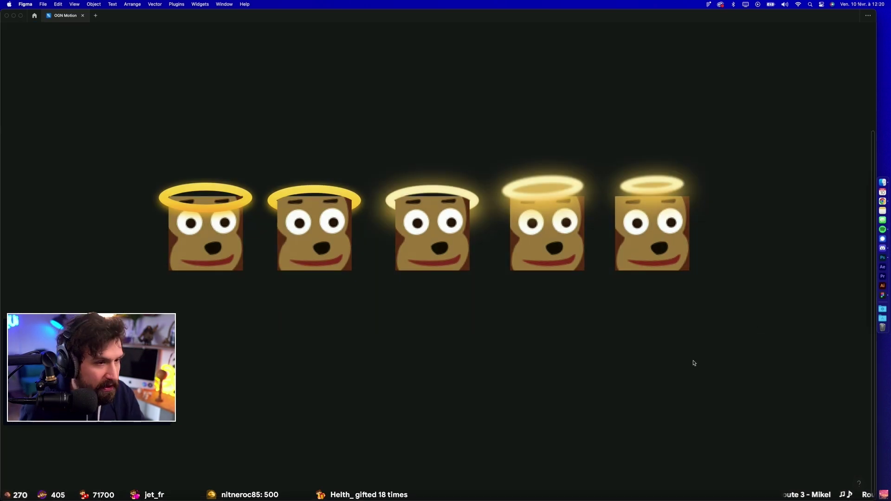
pyautogui.scroll(3, 583, 360)
pyautogui.scroll(-4, 582, 359)
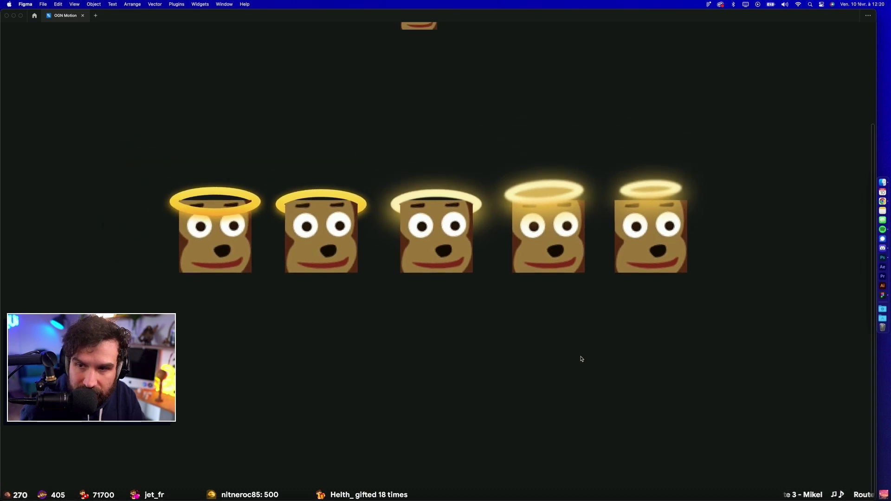
pyautogui.scroll(-1, 582, 359)
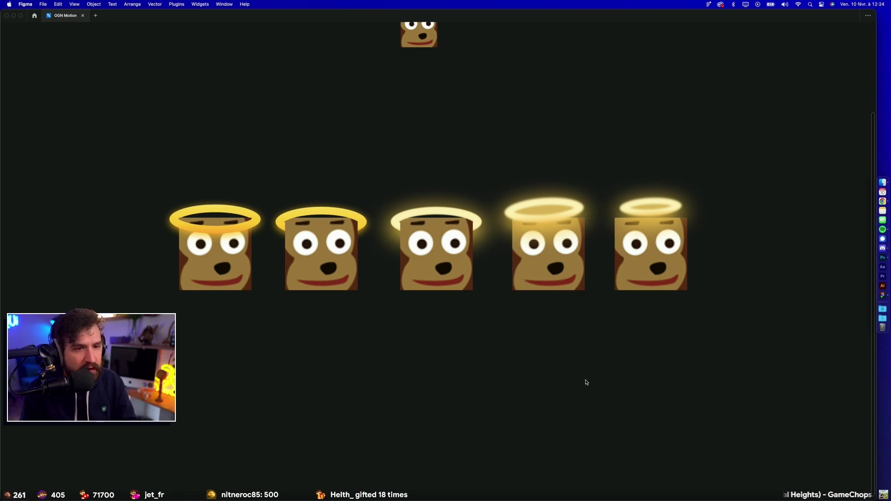
# Step: Paste a banana image and move it below the monkey row
pyautogui.scroll(5, 319, 421)
pyautogui.scroll(-3, 320, 420)
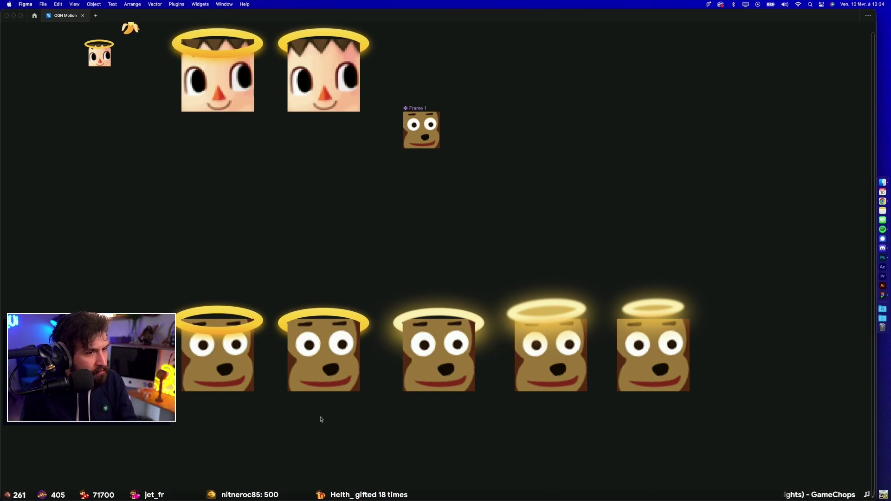
pyautogui.scroll(2, 320, 420)
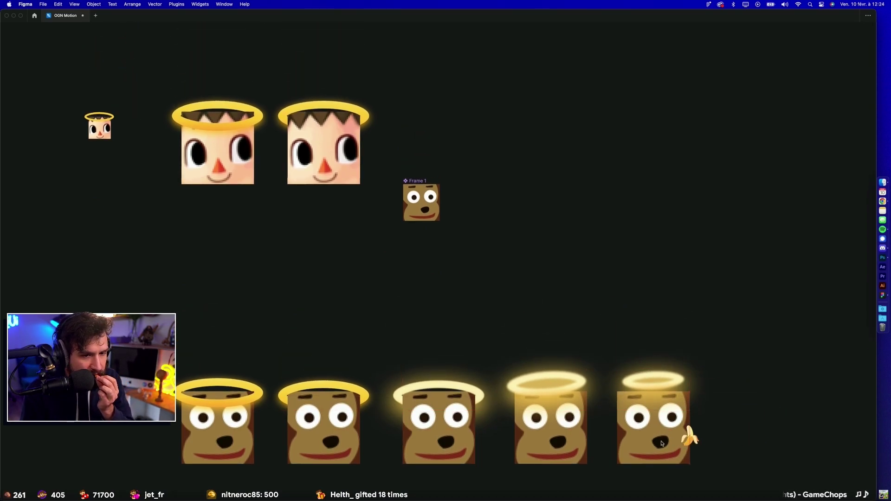
pyautogui.press('super+v')
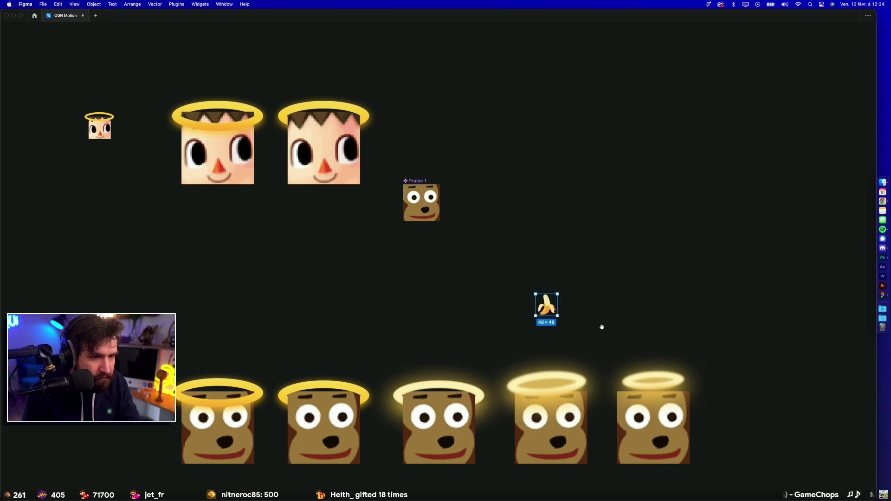
pyautogui.scroll(-5, 602, 328)
pyautogui.scroll(-2, 629, 180)
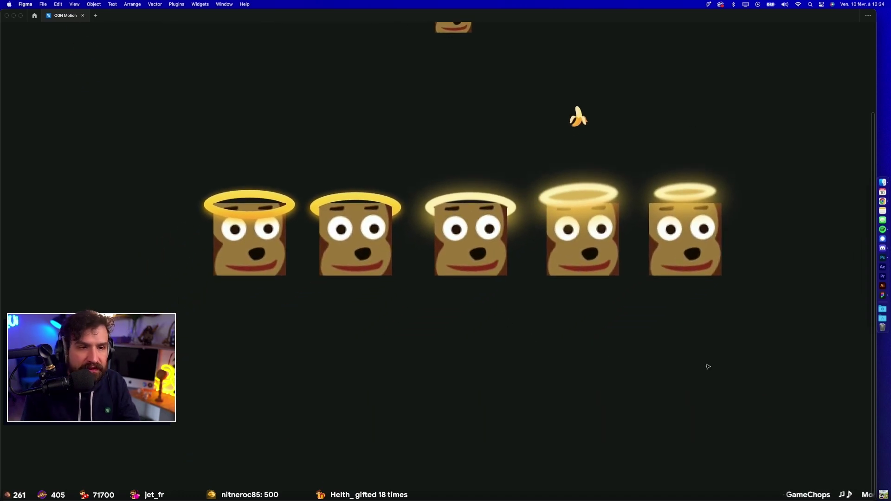
pyautogui.moveTo(578, 117)
pyautogui.mouseDown()
pyautogui.moveTo(460, 409)
pyautogui.moveTo(497, 370)
pyautogui.mouseUp()
# Step: Enlarge the banana to about 160 px and copy the third monkey's halo onto it
pyautogui.click(588, 424)
pyautogui.scroll(-3, 609, 268)
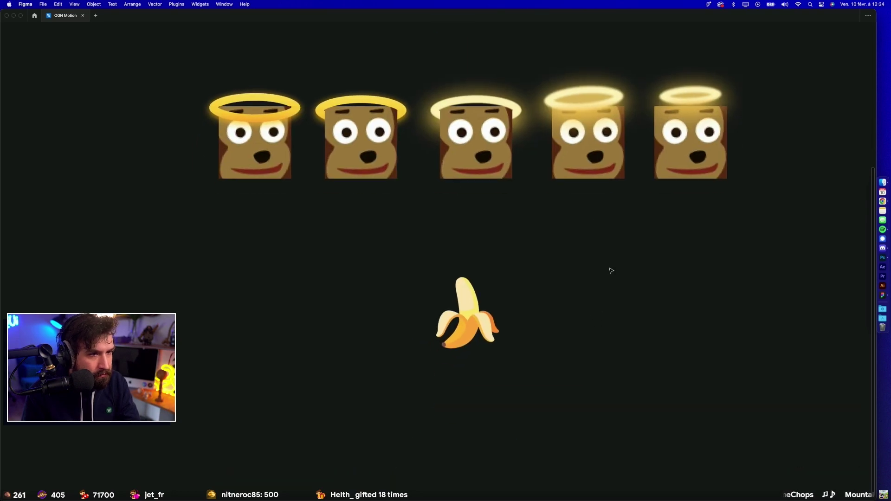
pyautogui.moveTo(507, 109)
pyautogui.keyDown('alt'); pyautogui.mouseDown()
pyautogui.moveTo(467, 295)
pyautogui.moveTo(492, 304)
pyautogui.mouseUp(); pyautogui.keyUp('alt')
# Step: Place the halo, crop the banana to its lower half, and duplicate it as the upper half
pyautogui.moveTo(470, 336); pyautogui.dragTo(469, 338)
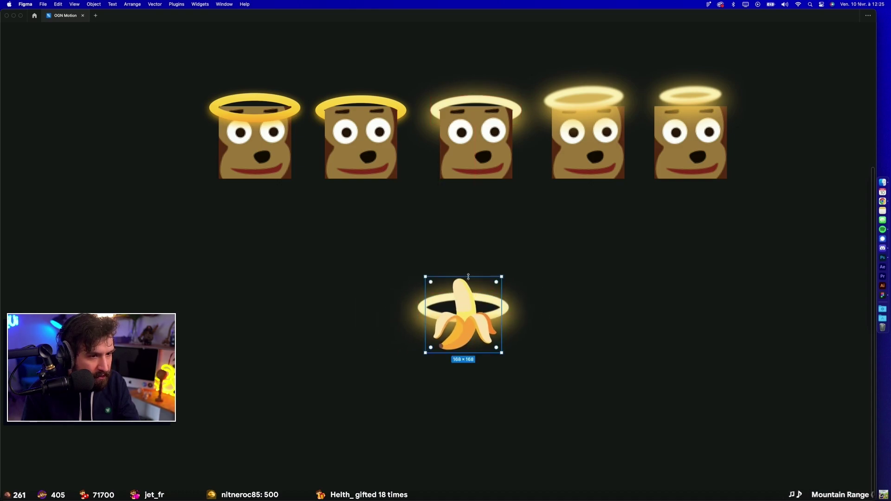
pyautogui.moveTo(469, 277); pyautogui.dragTo(467, 306)
pyautogui.press('super+d')
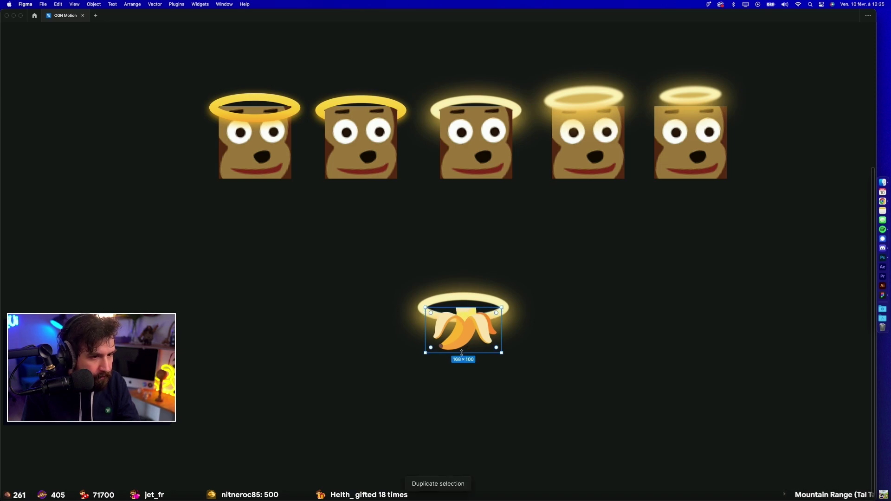
pyautogui.moveTo(465, 353); pyautogui.dragTo(468, 274)
pyautogui.click(478, 253)
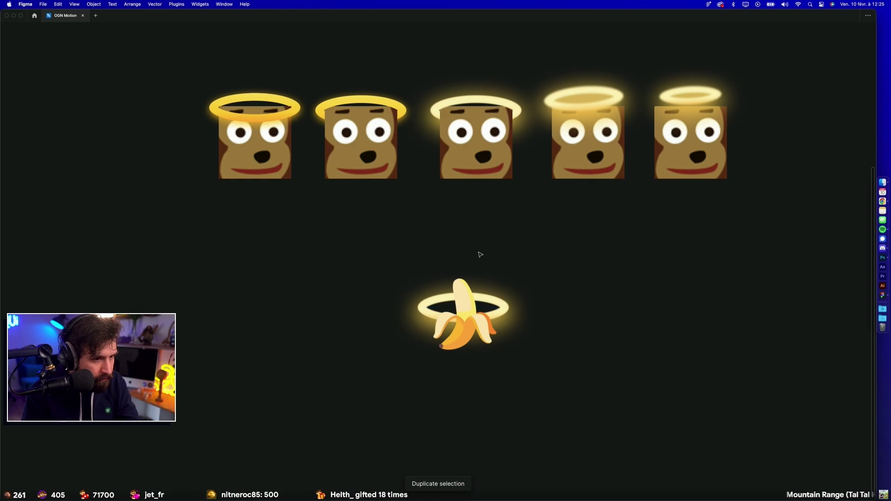
# Step: Send the lower banana half behind the halo
pyautogui.click(457, 351)
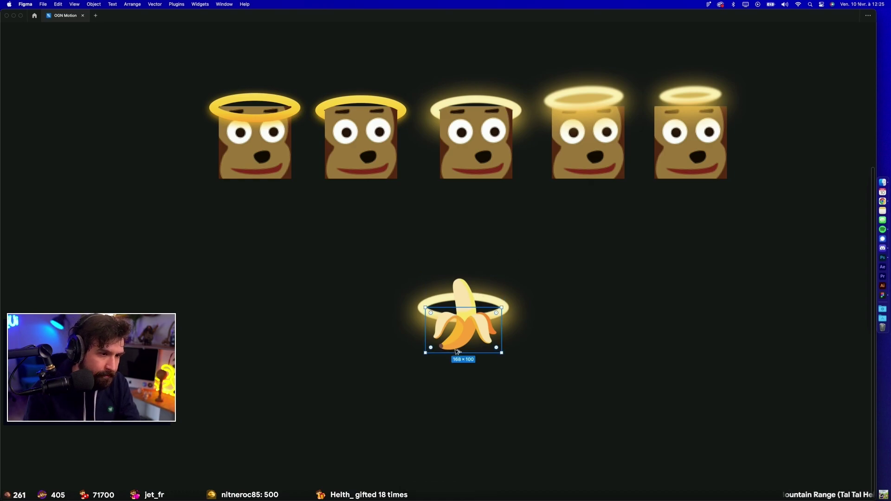
pyautogui.press('super+bracketleft')
pyautogui.click(478, 395)
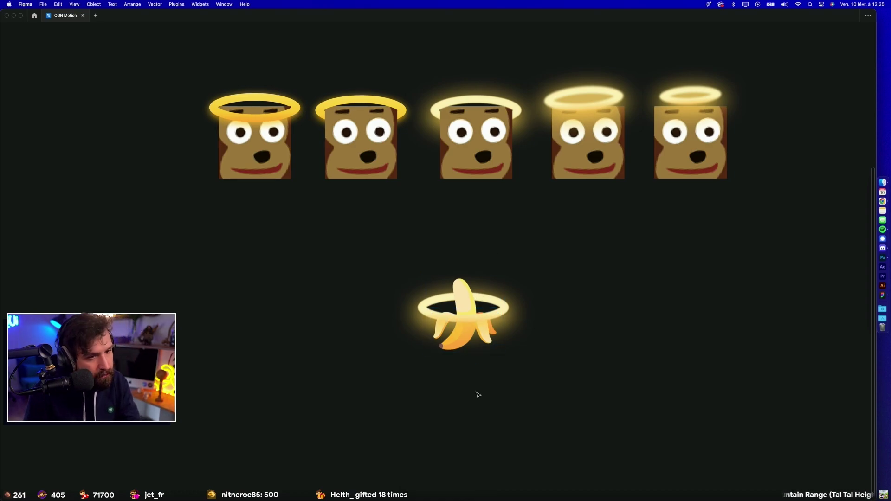
pyautogui.scroll(3, 478, 395)
pyautogui.scroll(5, 477, 395)
# Step: Move both banana halves up into the halo and adjust the upper half's crop
pyautogui.click(476, 217)
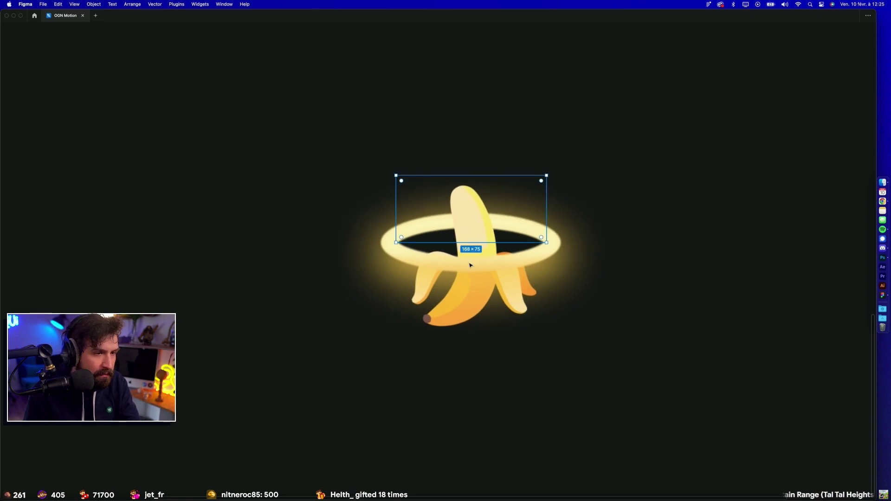
pyautogui.keyDown('shift'); pyautogui.click(470, 315); pyautogui.keyUp('shift')
pyautogui.moveTo(470, 316); pyautogui.dragTo(470, 294)
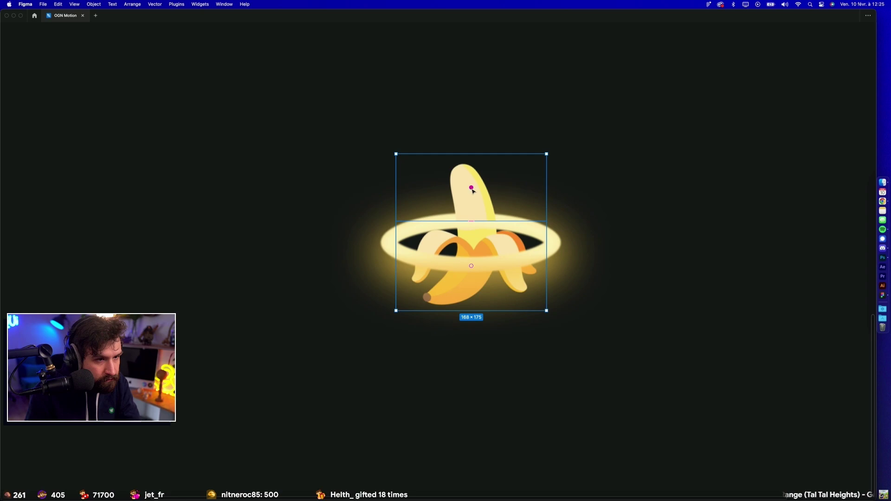
pyautogui.click(570, 137)
pyautogui.click(478, 195)
pyautogui.moveTo(482, 222); pyautogui.dragTo(482, 233)
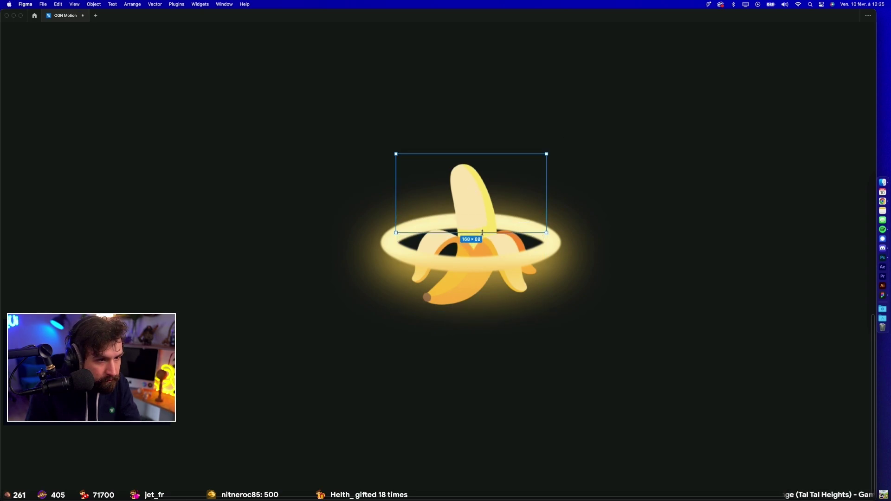
pyautogui.click(567, 175)
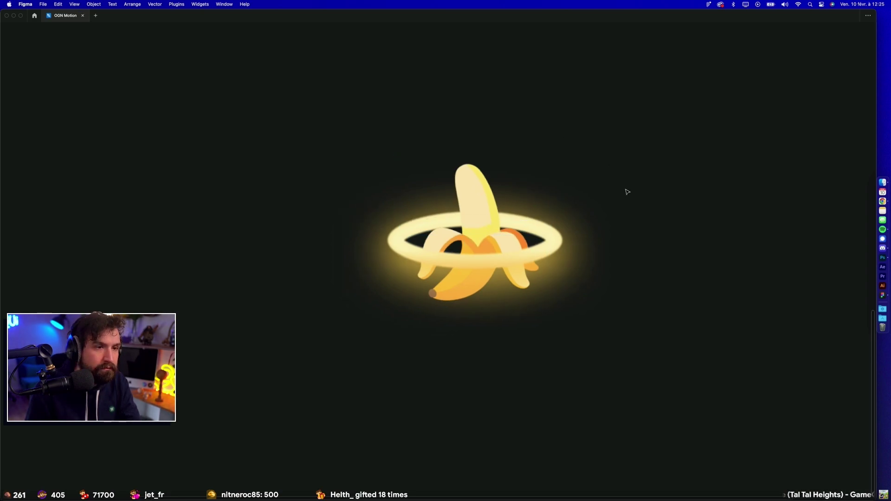
pyautogui.scroll(-5, 628, 191)
# Step: Move the haloed banana left beneath the monkey row
pyautogui.moveTo(454, 301)
pyautogui.mouseDown()
pyautogui.moveTo(325, 312)
pyautogui.moveTo(375, 306)
pyautogui.mouseUp()
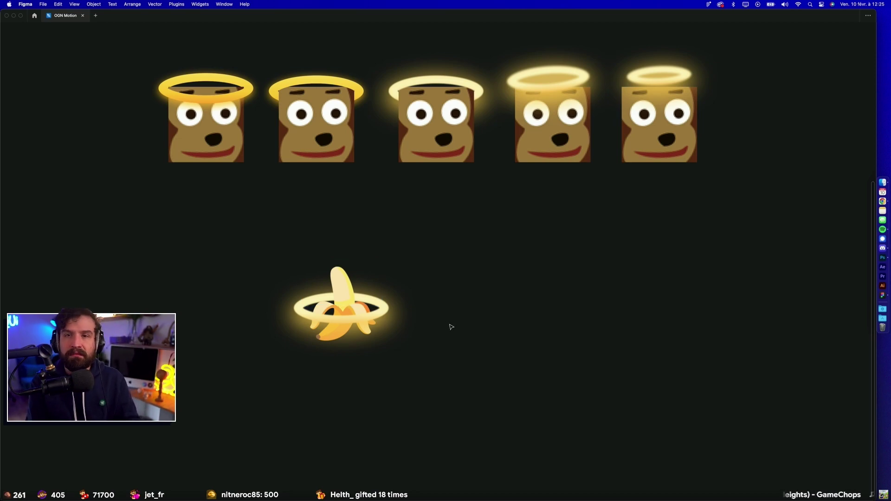
pyautogui.moveTo(462, 374); pyautogui.dragTo(267, 280)
pyautogui.click(565, 330)
pyautogui.scroll(3, 564, 330)
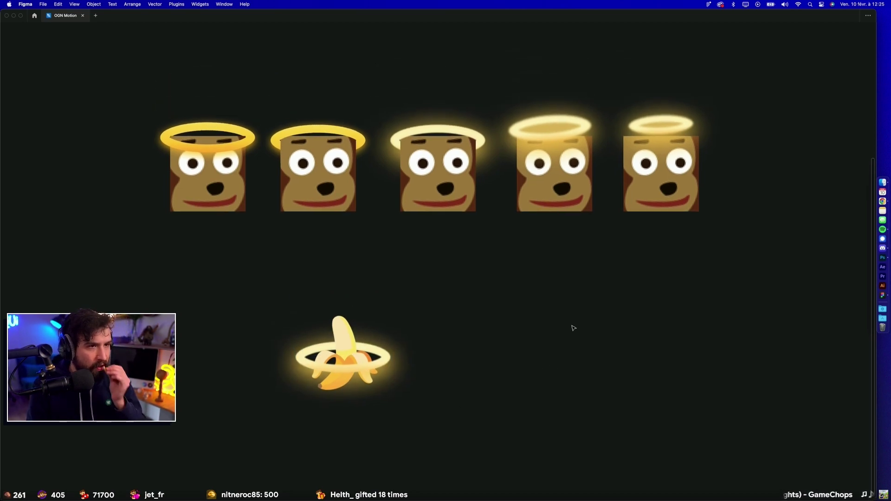
pyautogui.scroll(1, 565, 330)
# Step: Screenshot the monkey row, then lift the halo to float above the banana's tip
pyautogui.press('super+shift+4')
pyautogui.moveTo(88, 62); pyautogui.dragTo(771, 299)
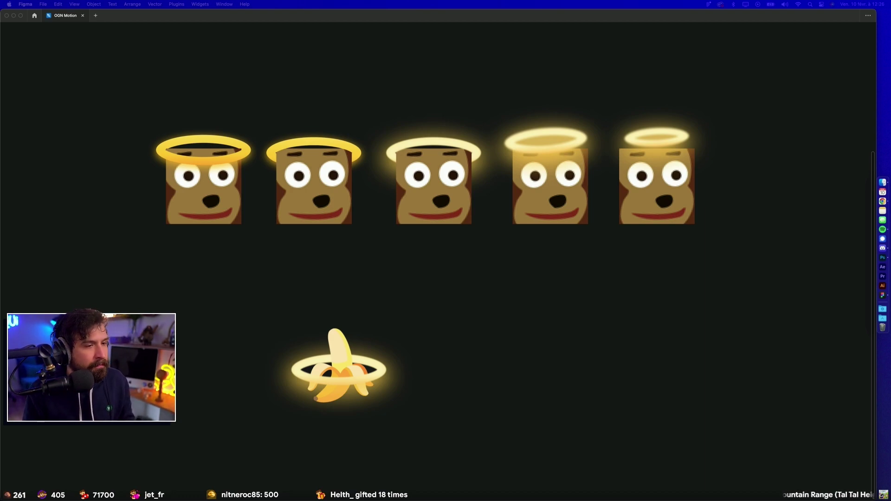
pyautogui.click(401, 372)
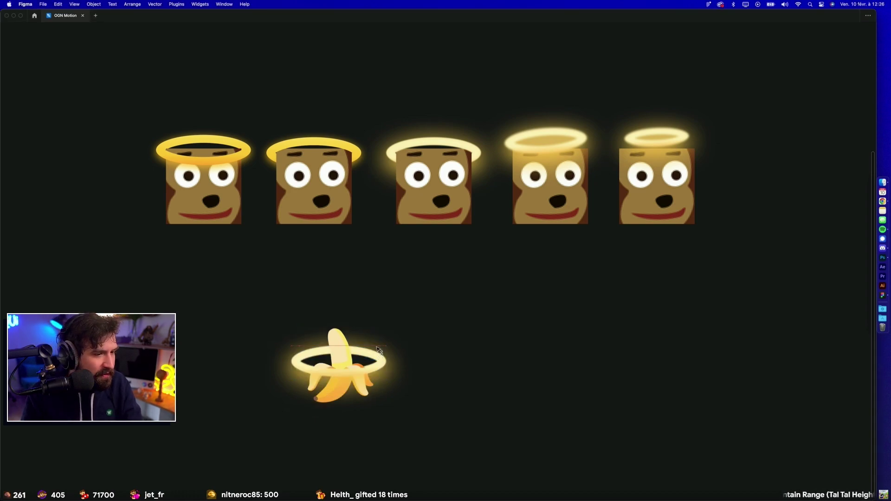
pyautogui.moveTo(377, 334)
pyautogui.mouseDown()
pyautogui.moveTo(370, 303)
pyautogui.moveTo(345, 300)
pyautogui.mouseUp()
pyautogui.click(402, 287)
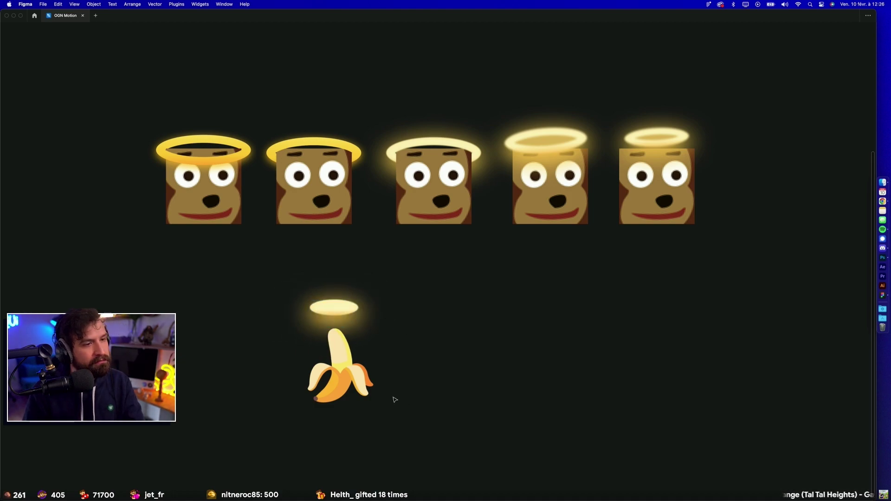
pyautogui.hscroll(-5, 418, 297)
pyautogui.click(464, 352)
pyautogui.press('Delete')
pyautogui.scroll(-3, 646, 339)
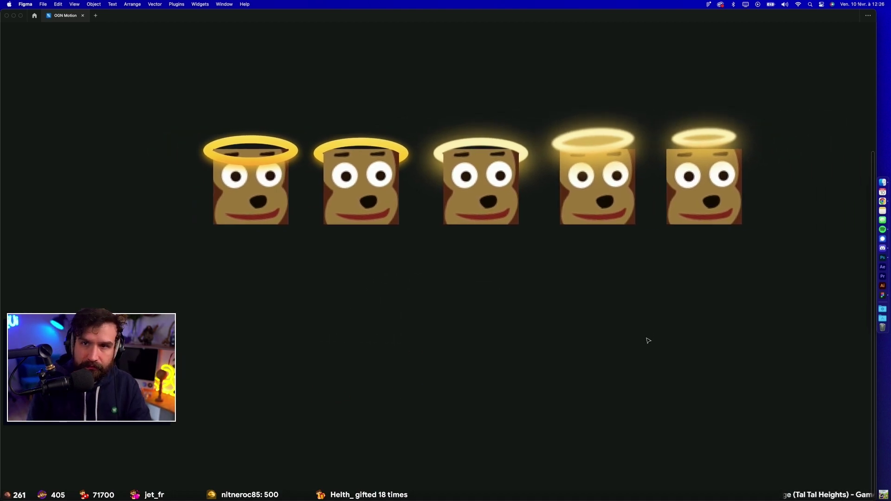
pyautogui.scroll(5, 648, 339)
pyautogui.scroll(2, 627, 334)
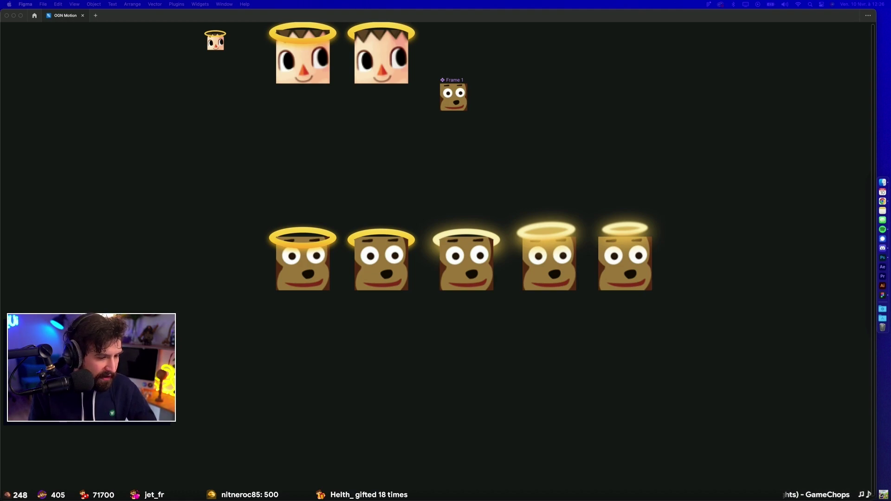
pyautogui.click(136, 197)
pyautogui.scroll(-5, 136, 196)
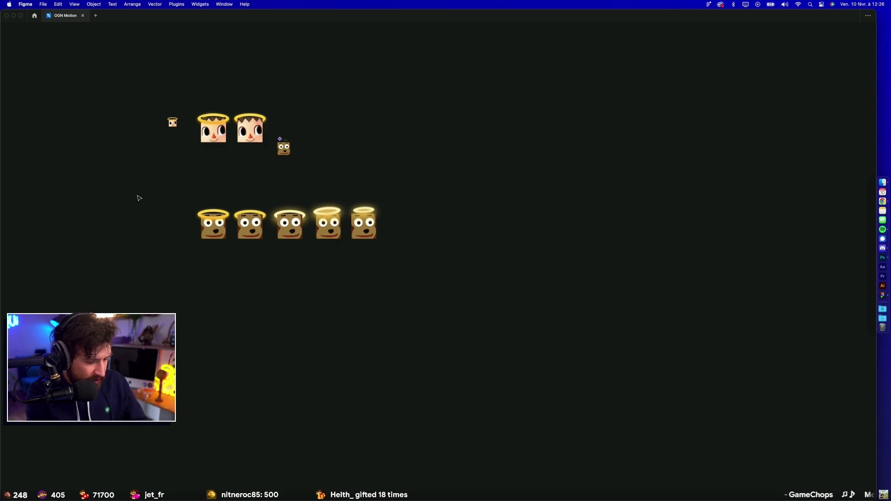
pyautogui.press('super+backslash')
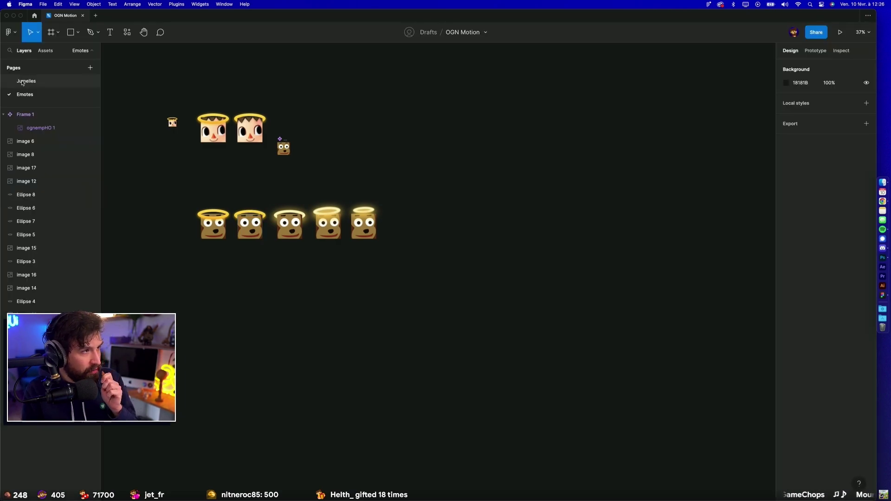
pyautogui.click(26, 81)
pyautogui.click(546, 334)
pyautogui.scroll(-10, 547, 335)
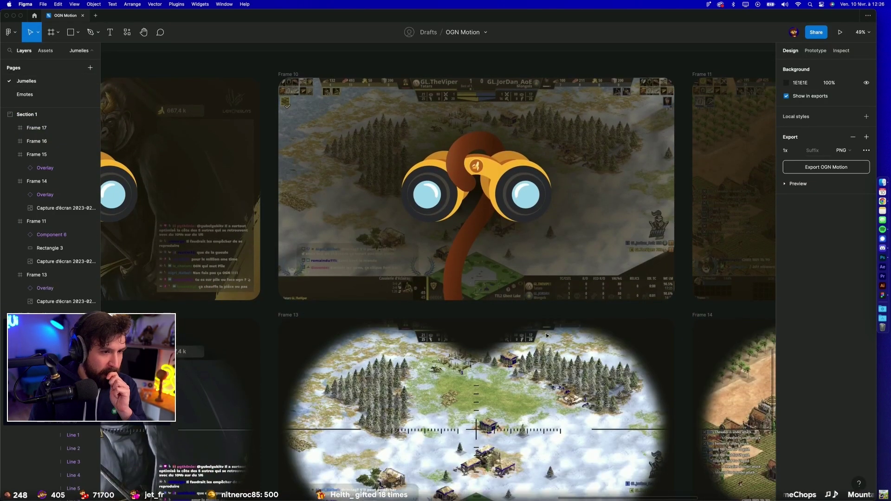
pyautogui.scroll(-2, 546, 335)
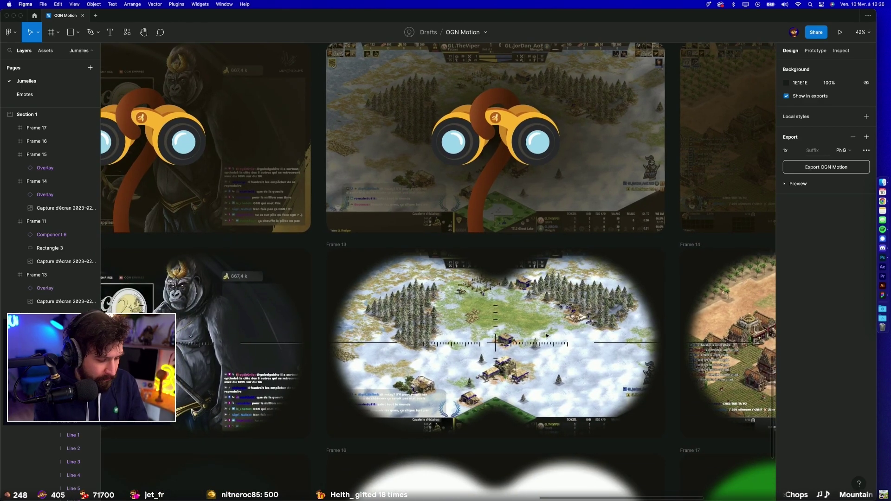
pyautogui.press('super+backslash')
pyautogui.hotkey('shift', '1')
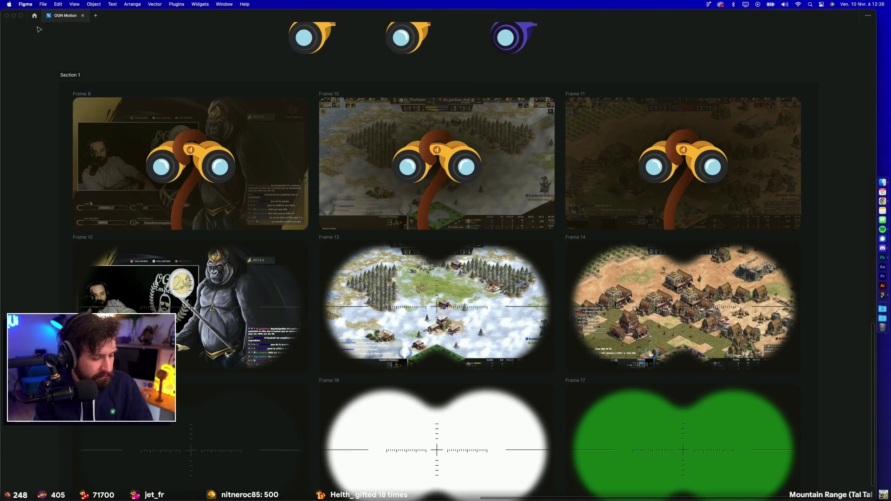
pyautogui.press('super+backslash')
pyautogui.click(25, 94)
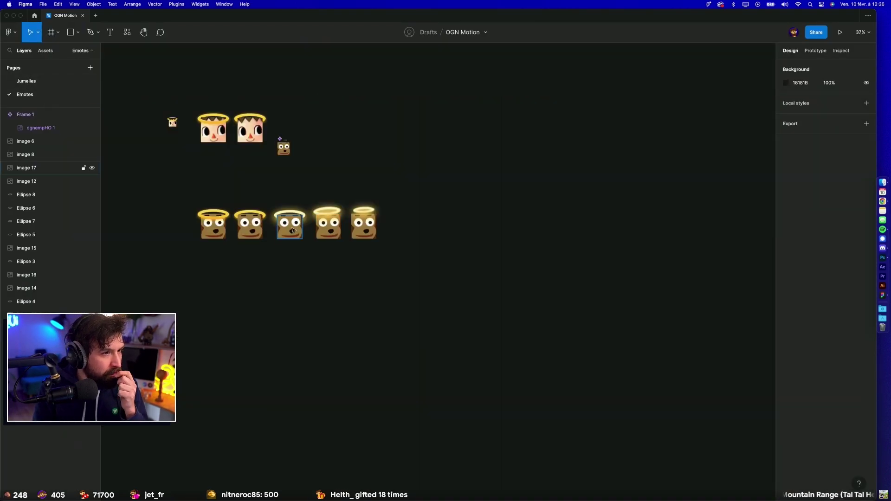
pyautogui.scroll(5, 277, 251)
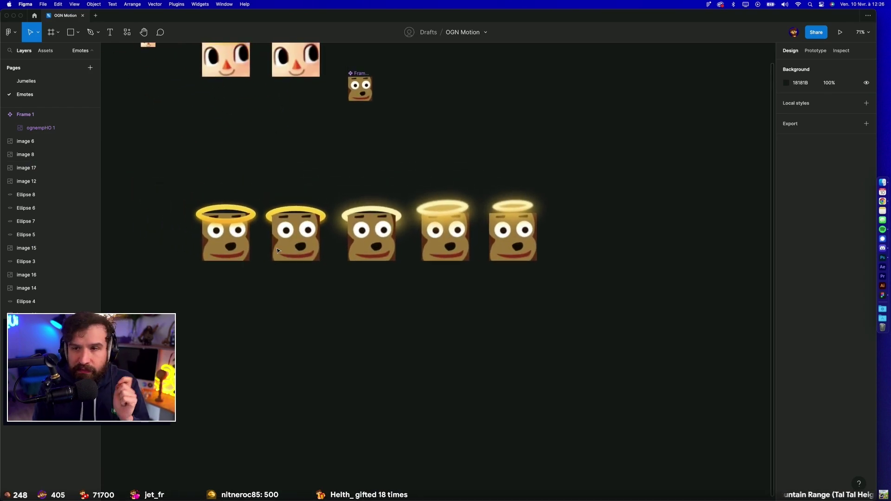